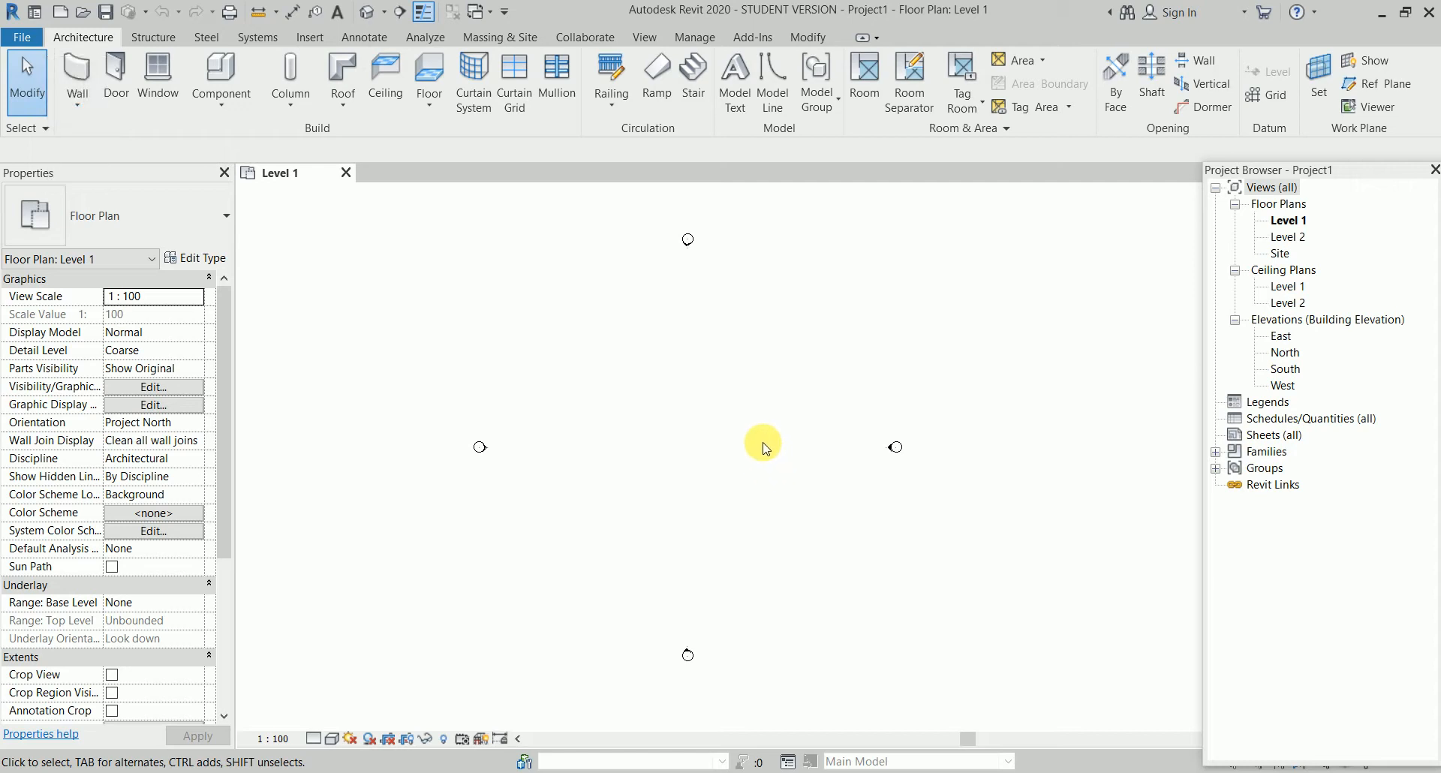
Start a stair with location line Run: Right and draw a straight 2500 mm first run of 11 risers going up the plan
{"action": "middle_click_drag", "start_coordinate": [764, 440], "coordinate": [759, 436]}
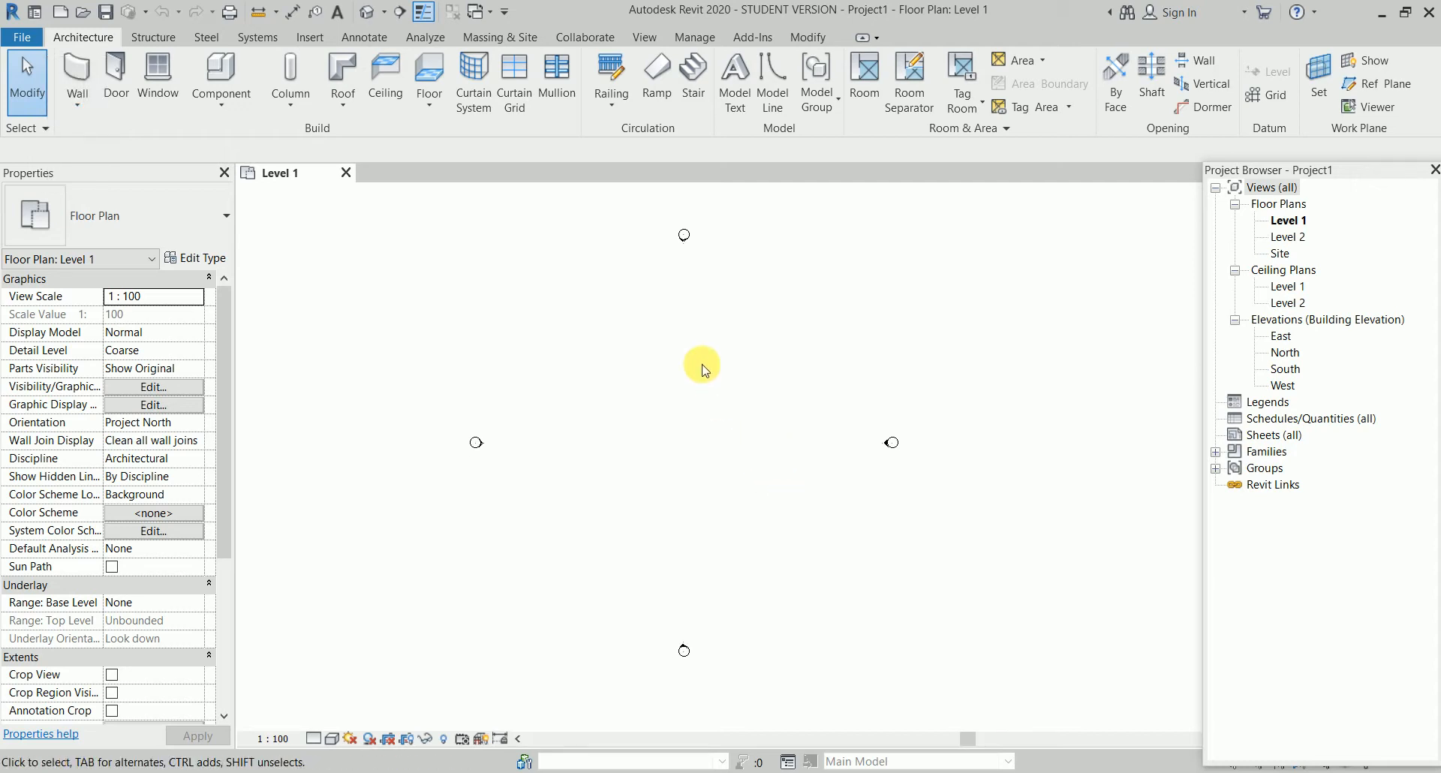
{"action": "left_click", "coordinate": [692, 73]}
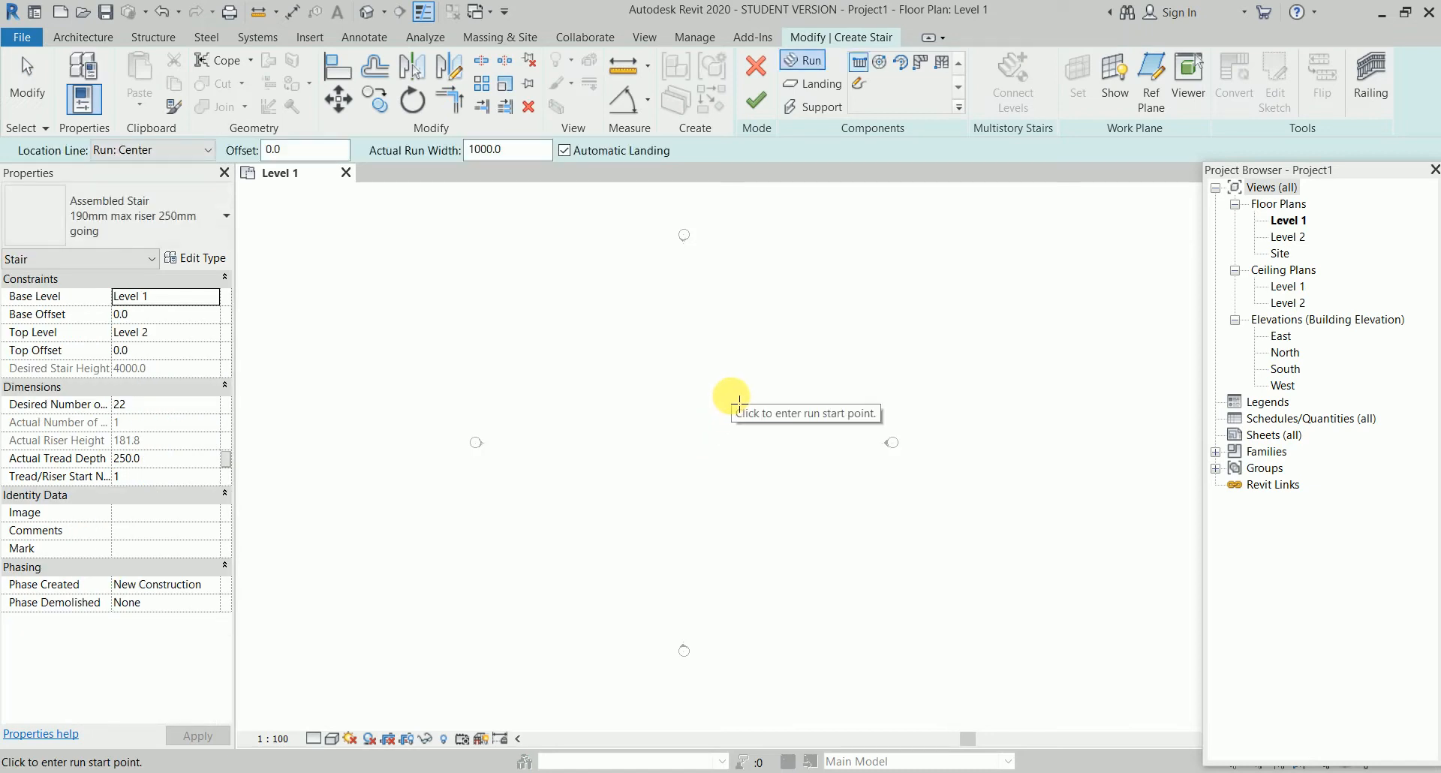
{"action": "left_click", "coordinate": [208, 154]}
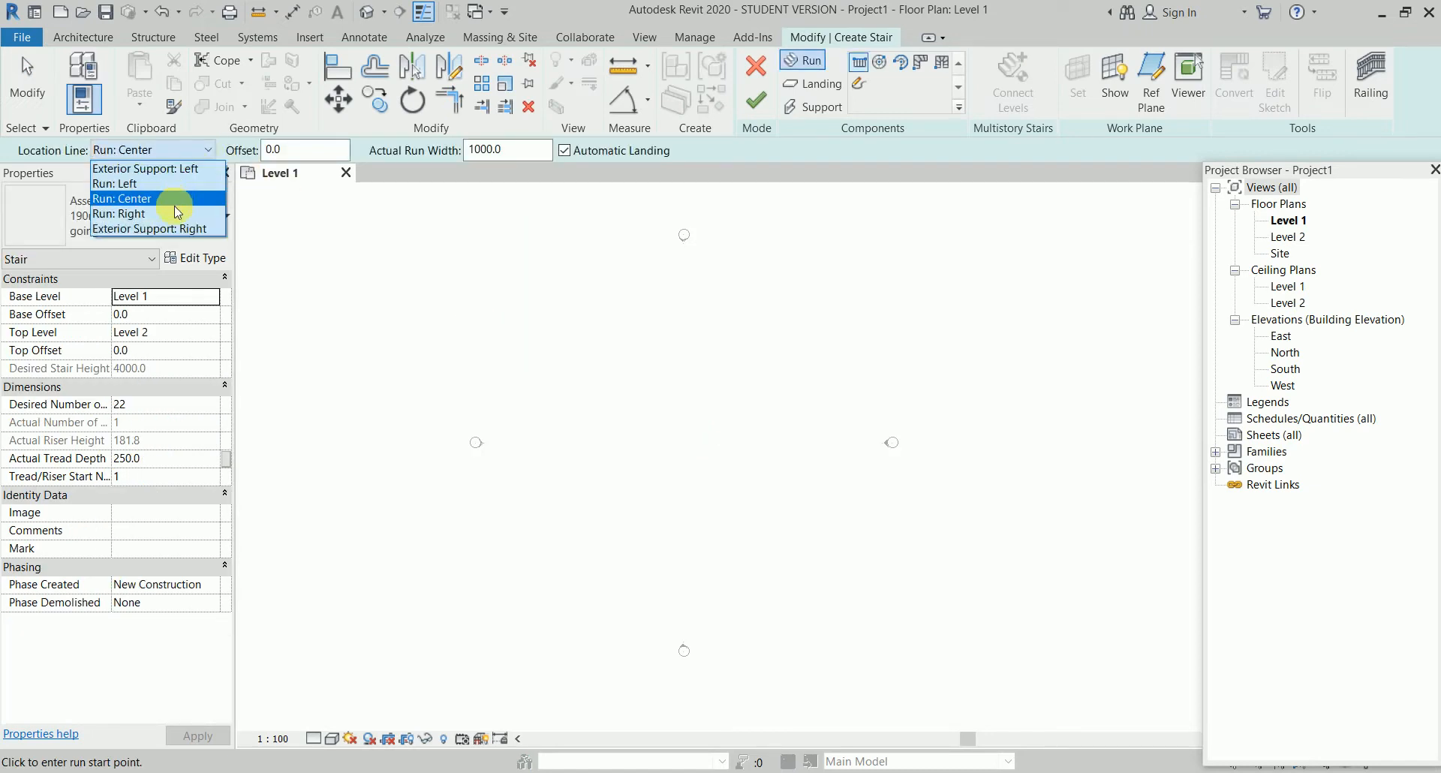
{"action": "left_click", "coordinate": [150, 214]}
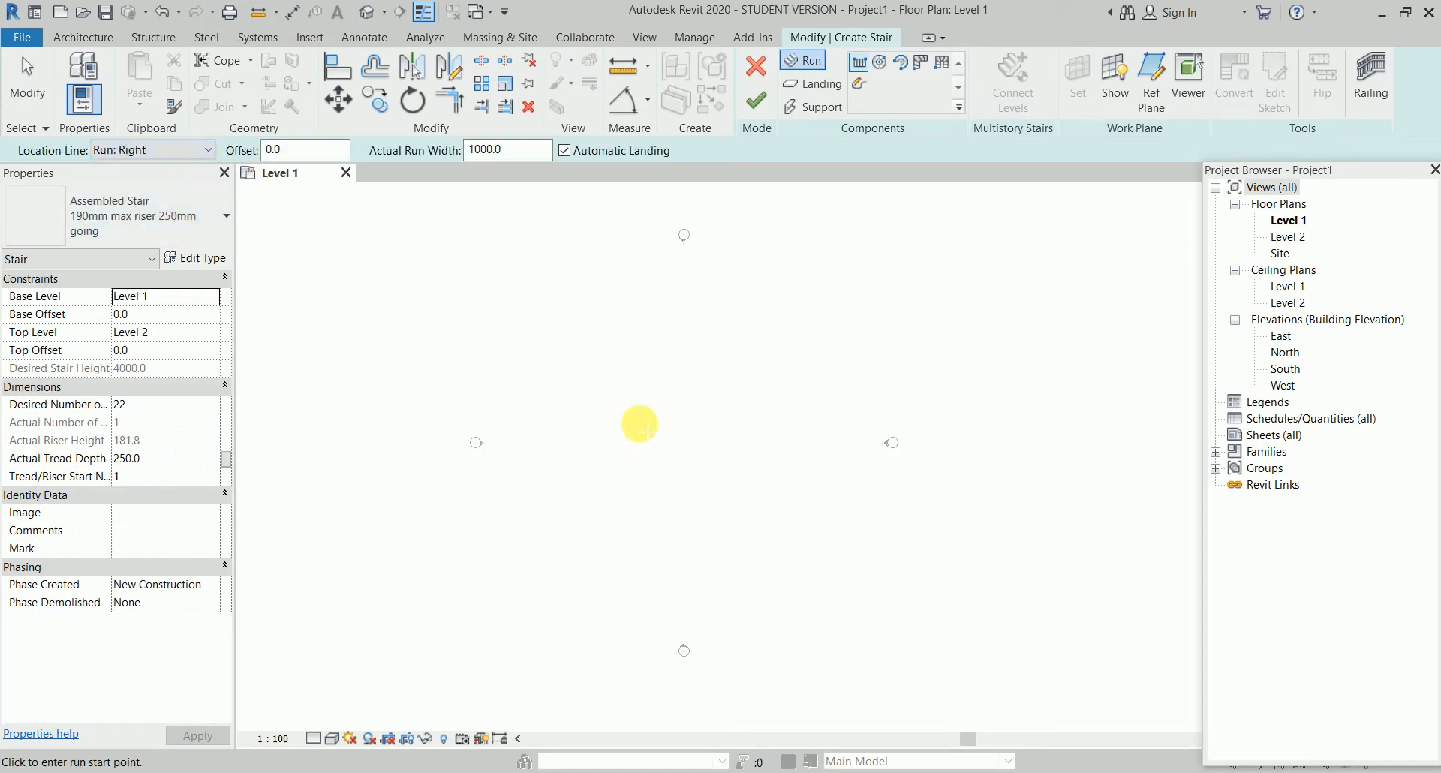
{"action": "left_click", "coordinate": [655, 499]}
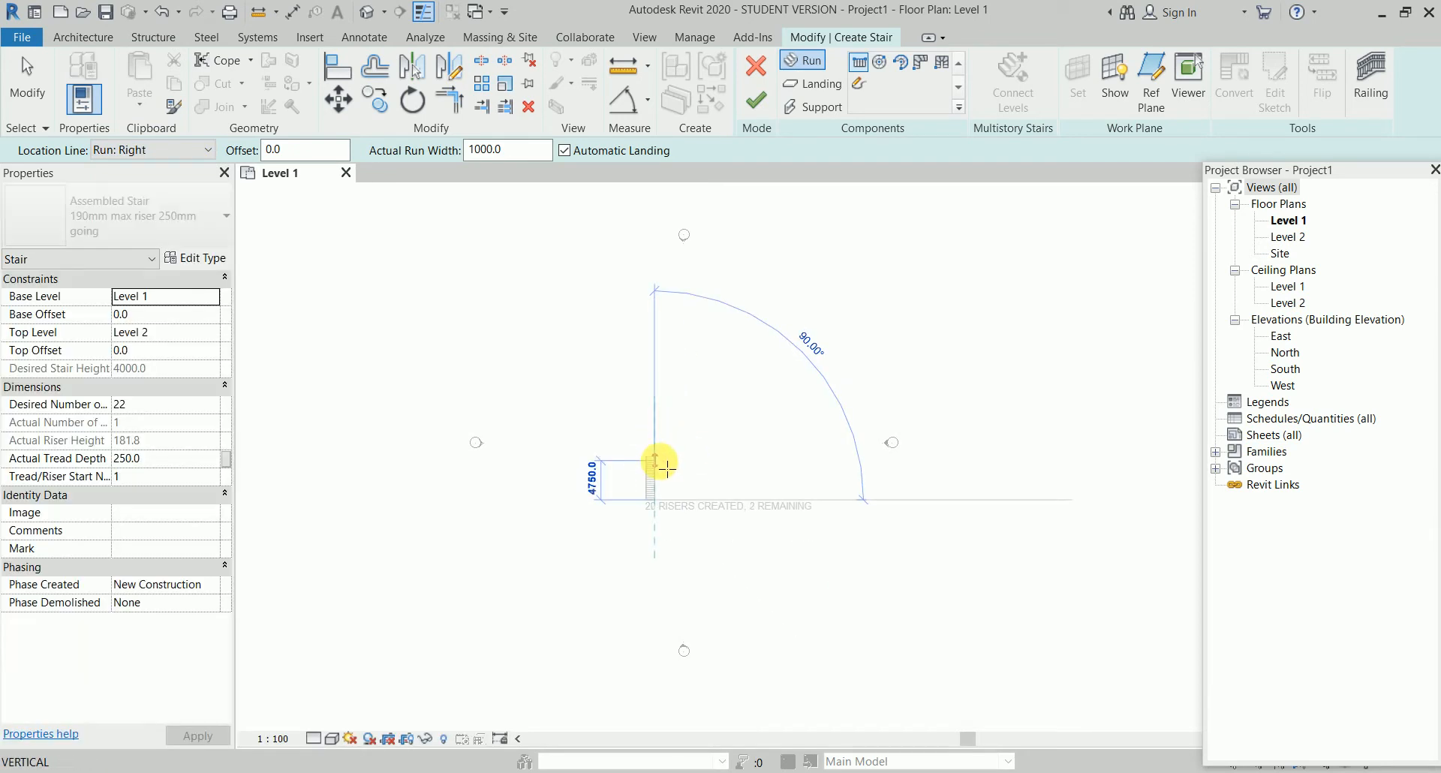
{"action": "scroll", "coordinate": [661, 488], "scroll_direction": "up", "scroll_amount": 8}
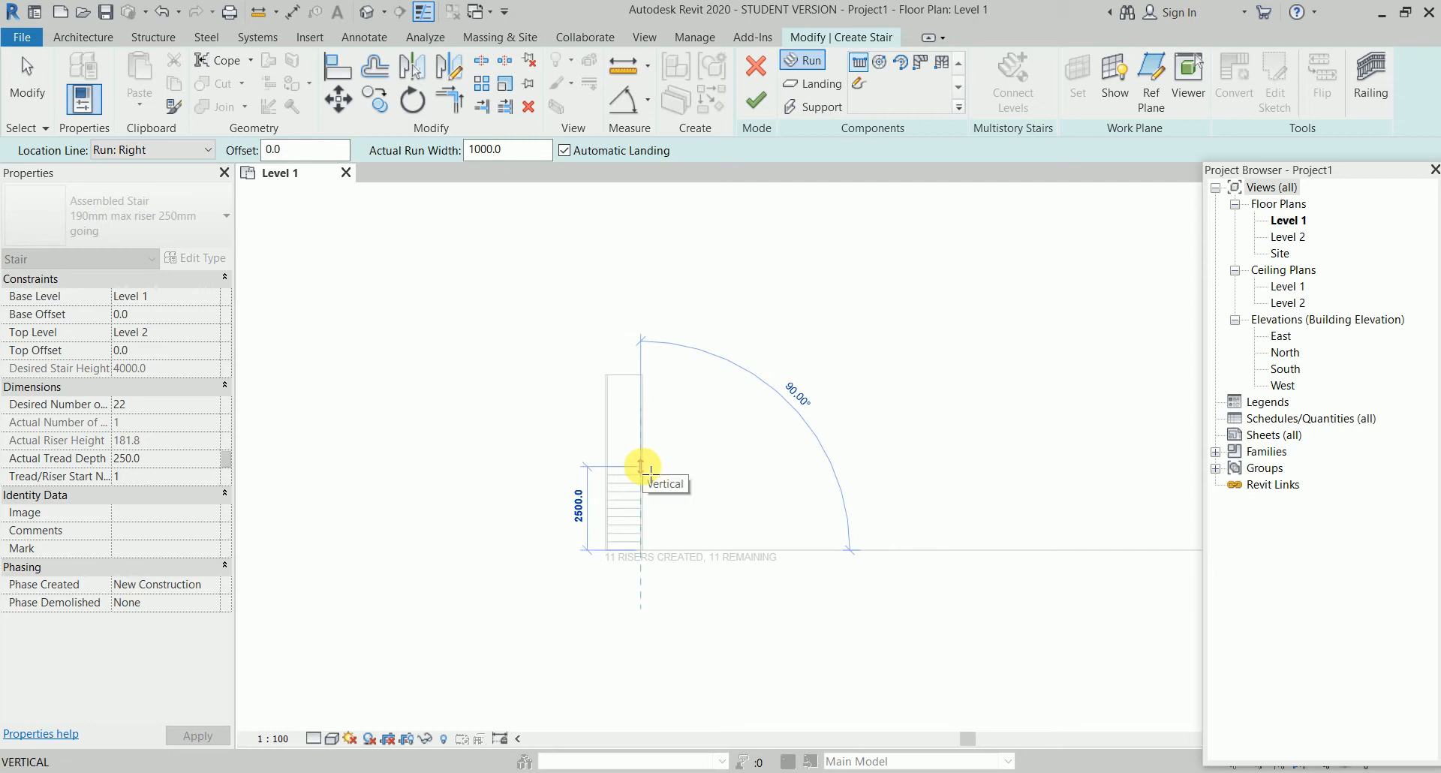
{"action": "left_click", "coordinate": [641, 467]}
Draw the second 11-riser run horizontally rightward from the first run's upper right corner with an automatic landing, and finish the L-shaped stair
{"action": "scroll", "coordinate": [651, 484], "scroll_direction": "up", "scroll_amount": 5}
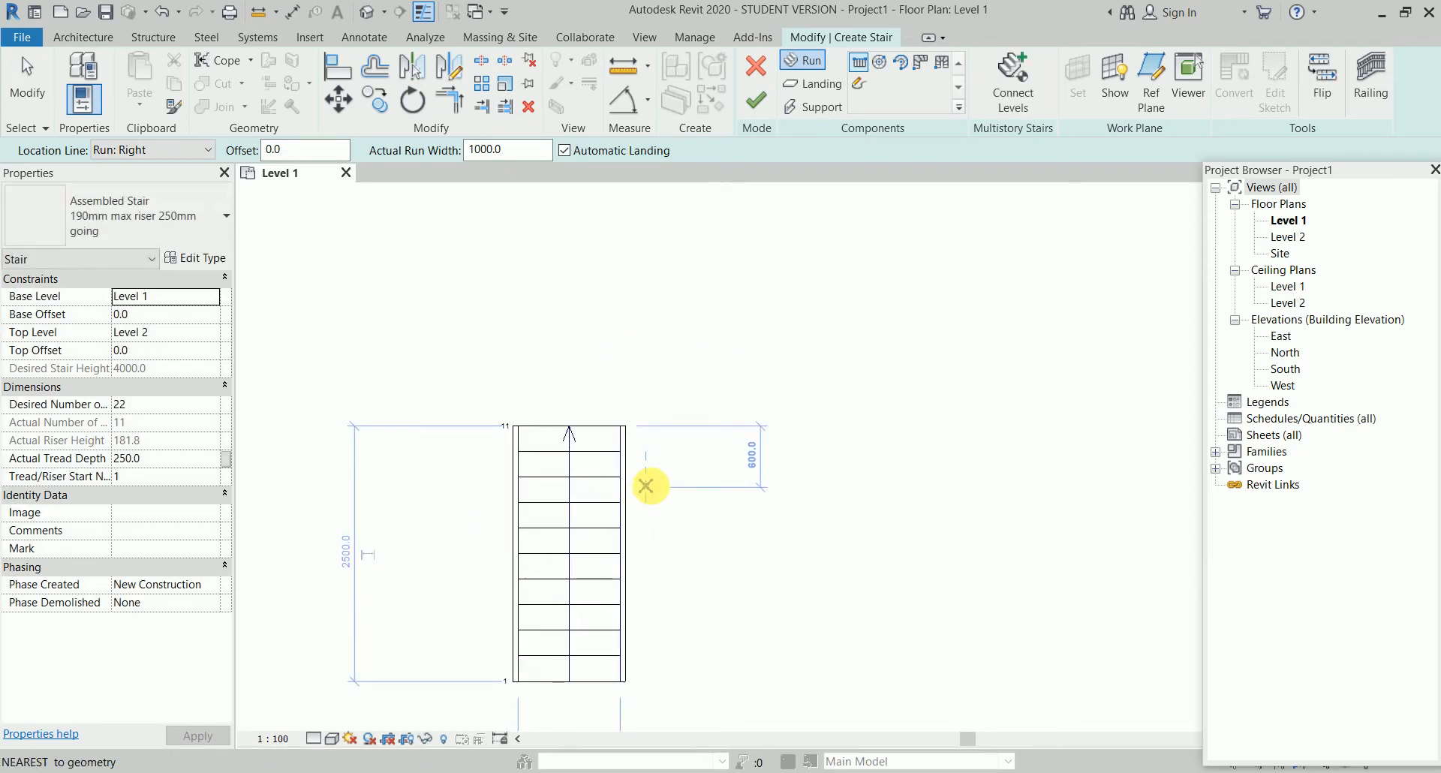
{"action": "left_click", "coordinate": [634, 341]}
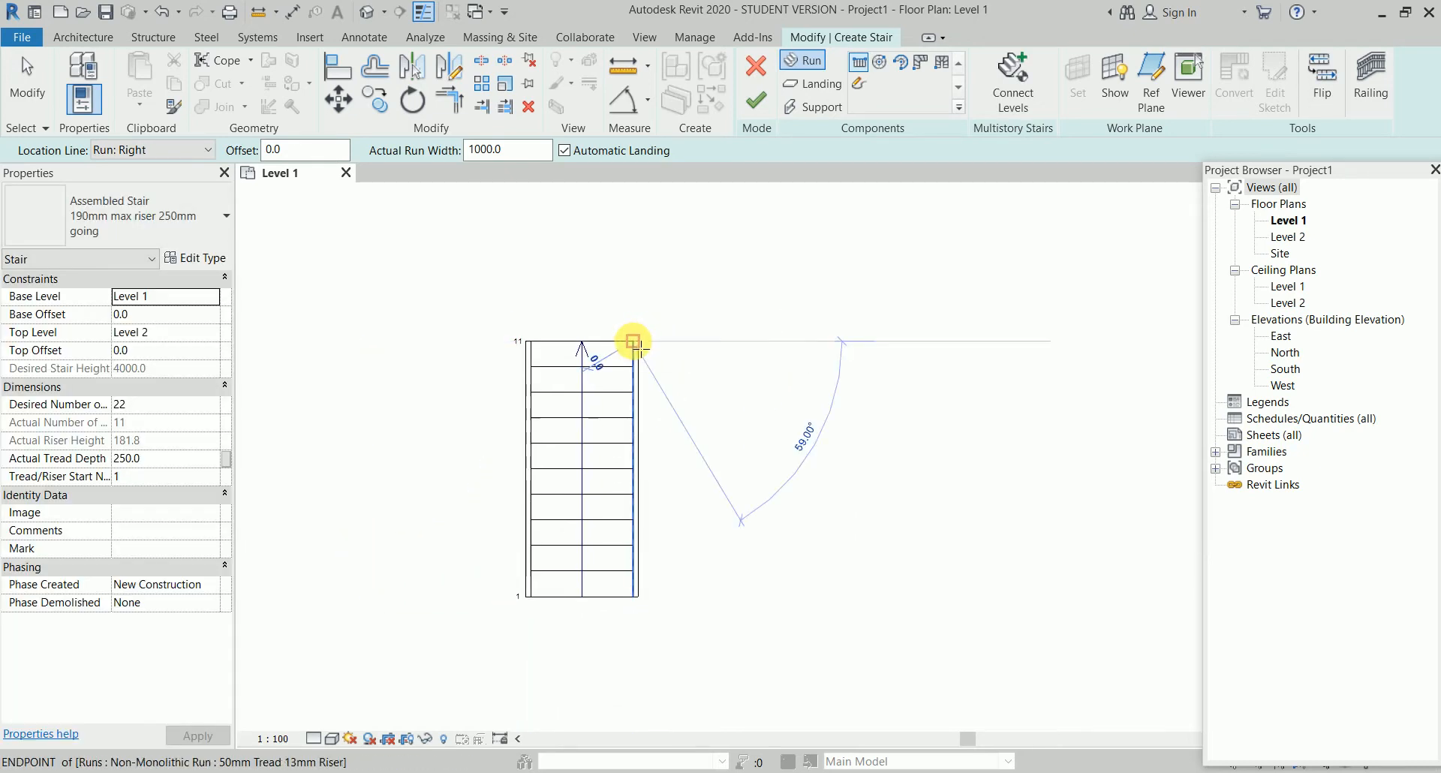
{"action": "left_click", "coordinate": [905, 345]}
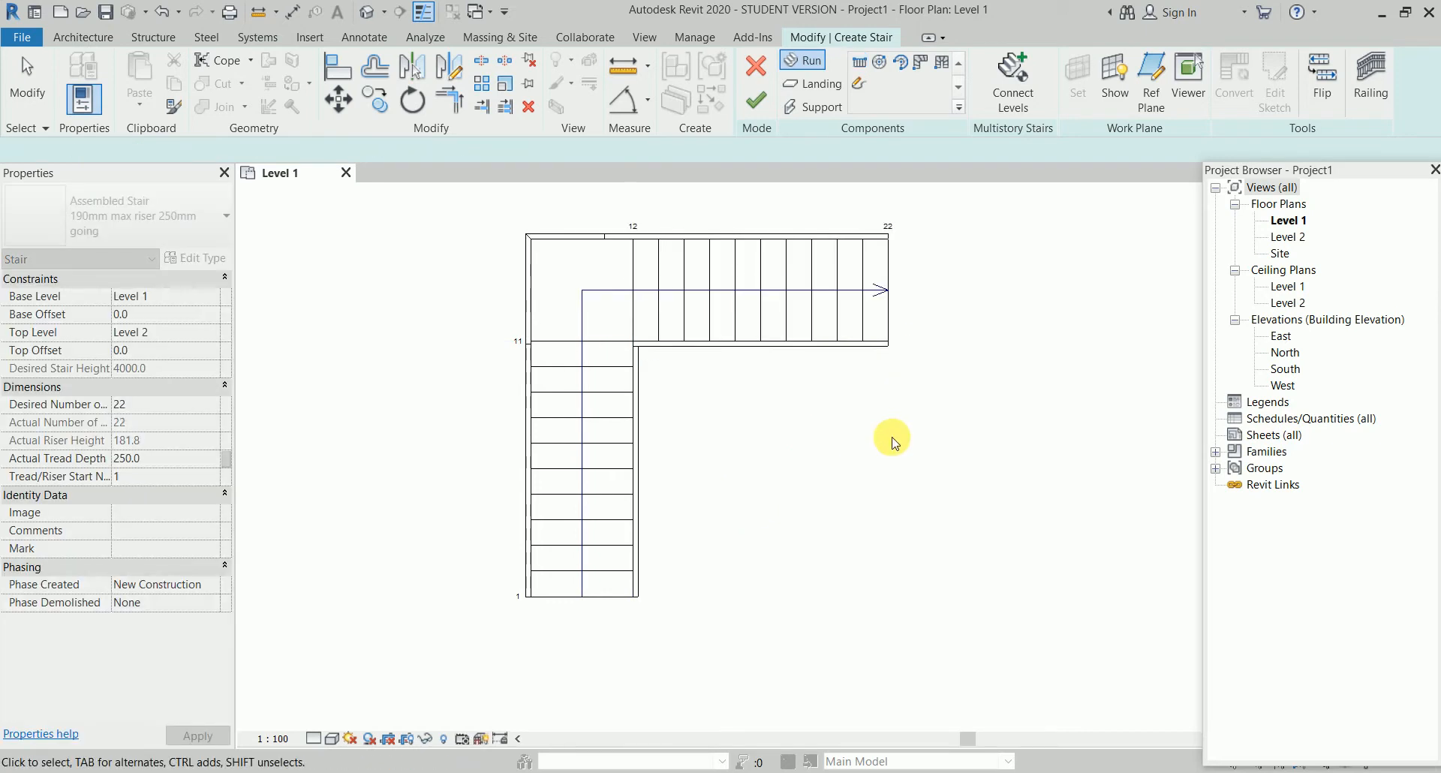
{"action": "right_click", "coordinate": [880, 424]}
{"action": "left_click", "coordinate": [899, 418]}
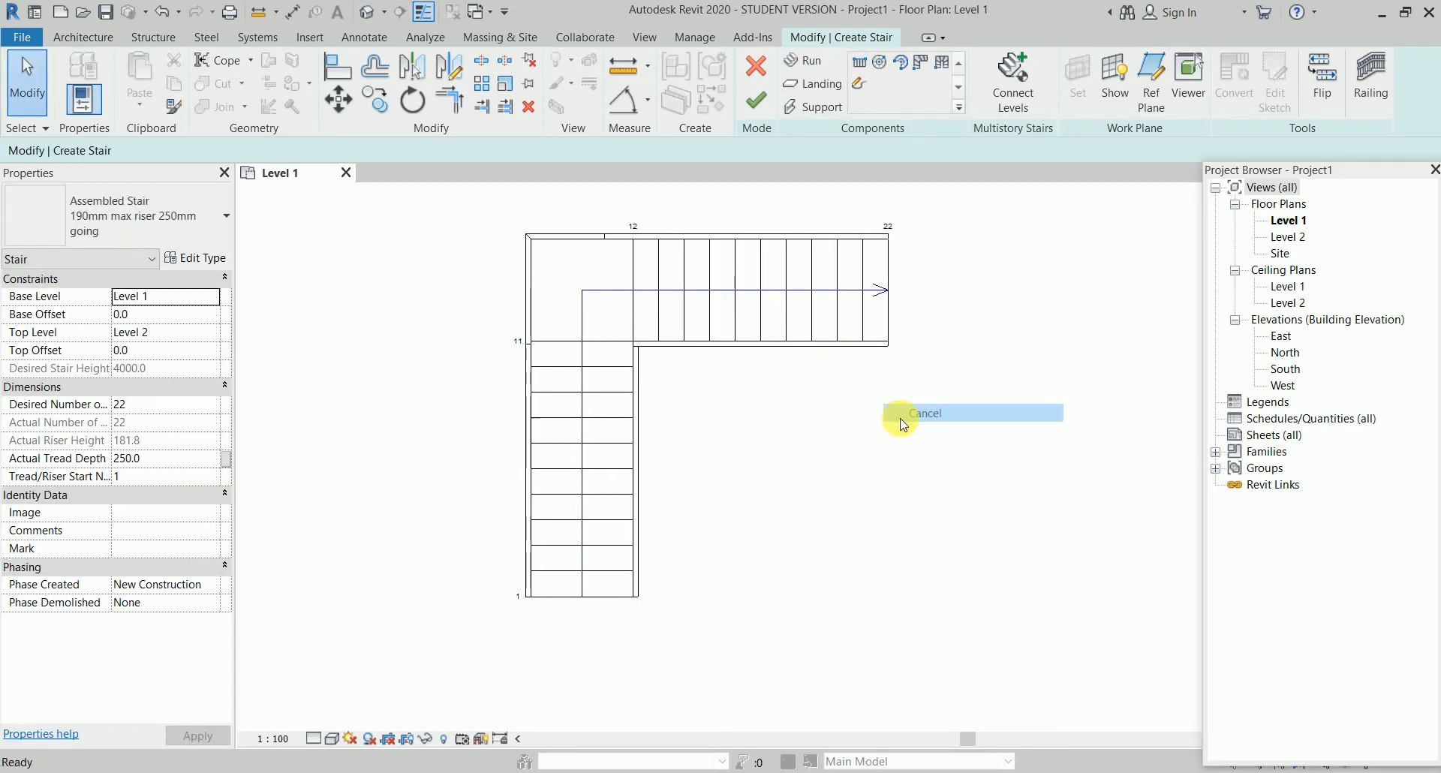
{"action": "middle_click_drag", "start_coordinate": [899, 418], "coordinate": [898, 471]}
{"action": "left_click", "coordinate": [758, 103]}
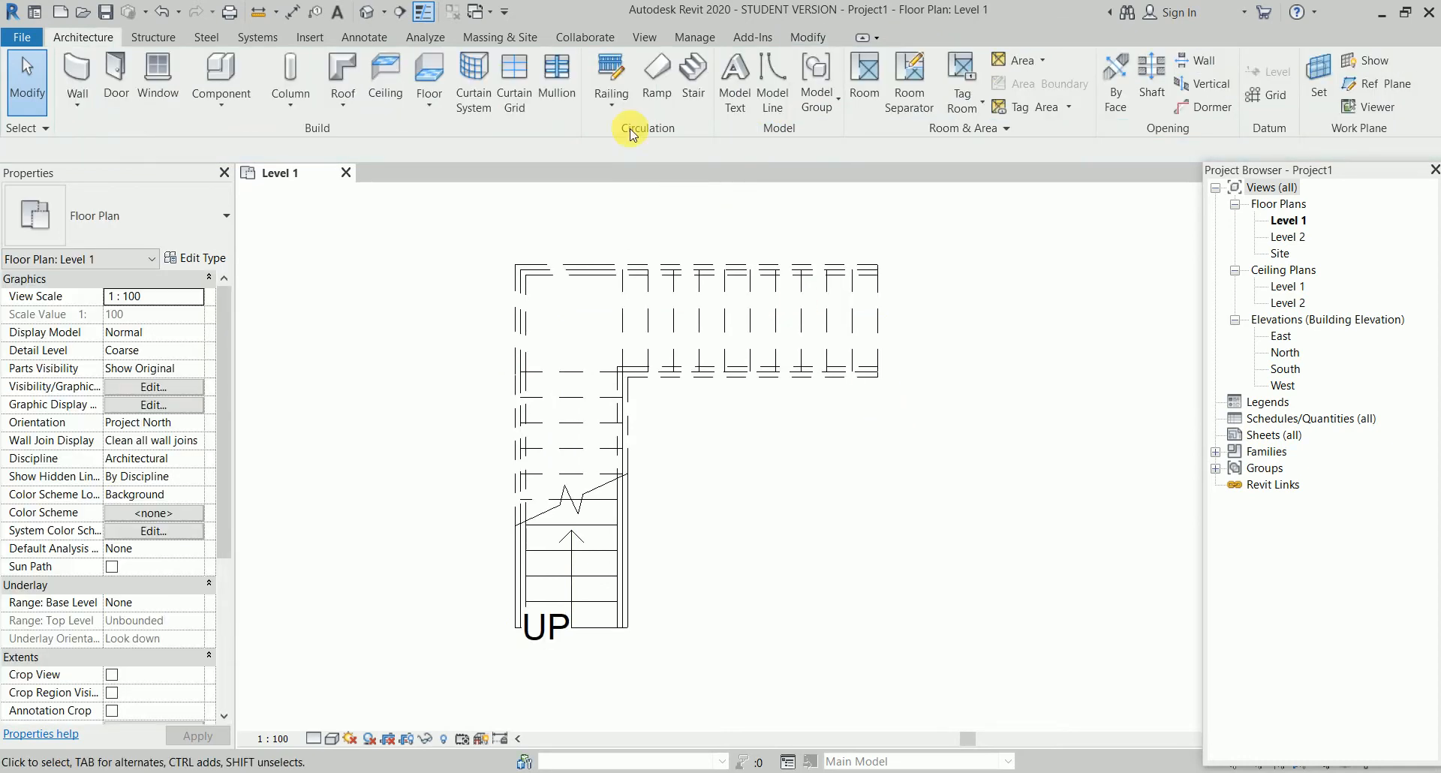
Open the default 3D view and delete both the outer and inner railings from the stair
{"action": "left_click", "coordinate": [368, 13]}
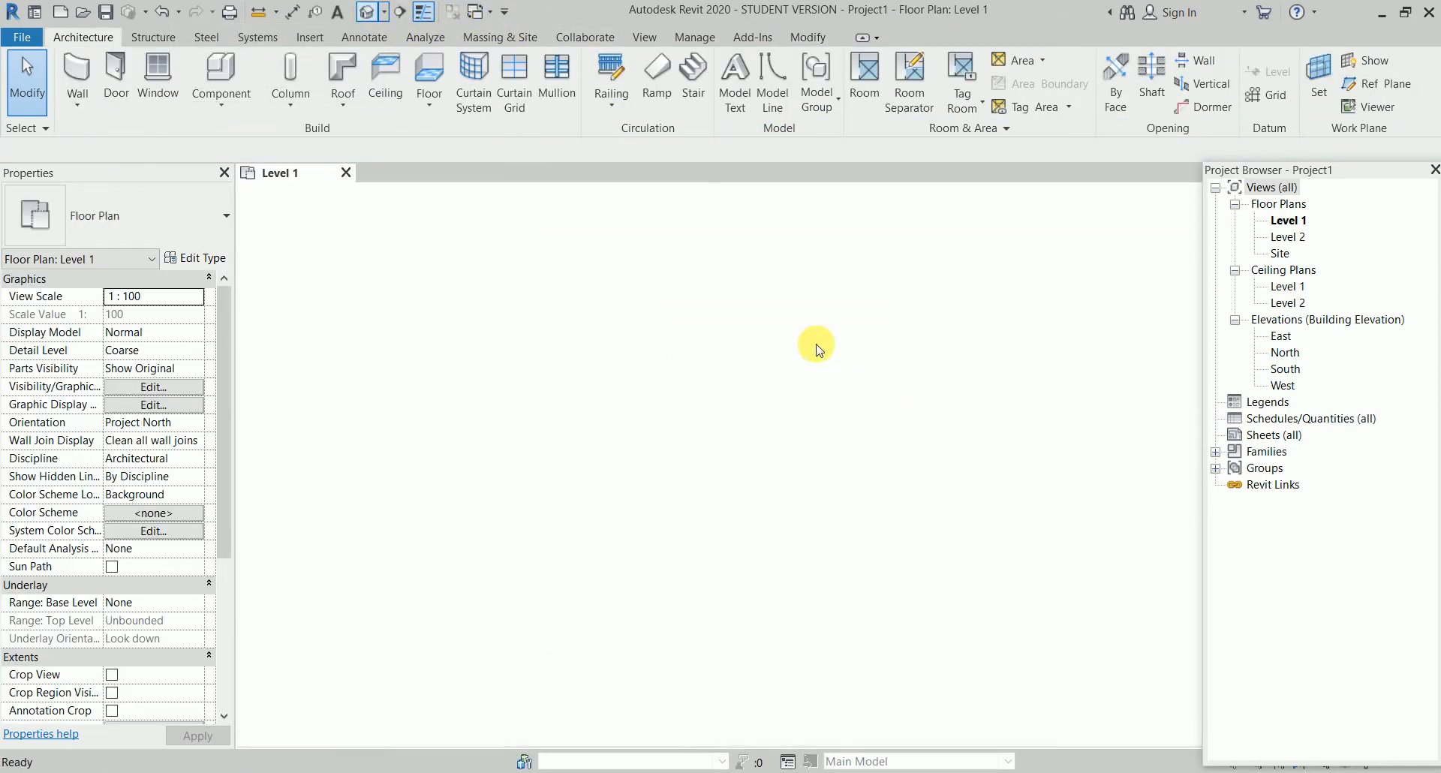
{"action": "scroll", "coordinate": [732, 480], "scroll_direction": "up", "scroll_amount": 6}
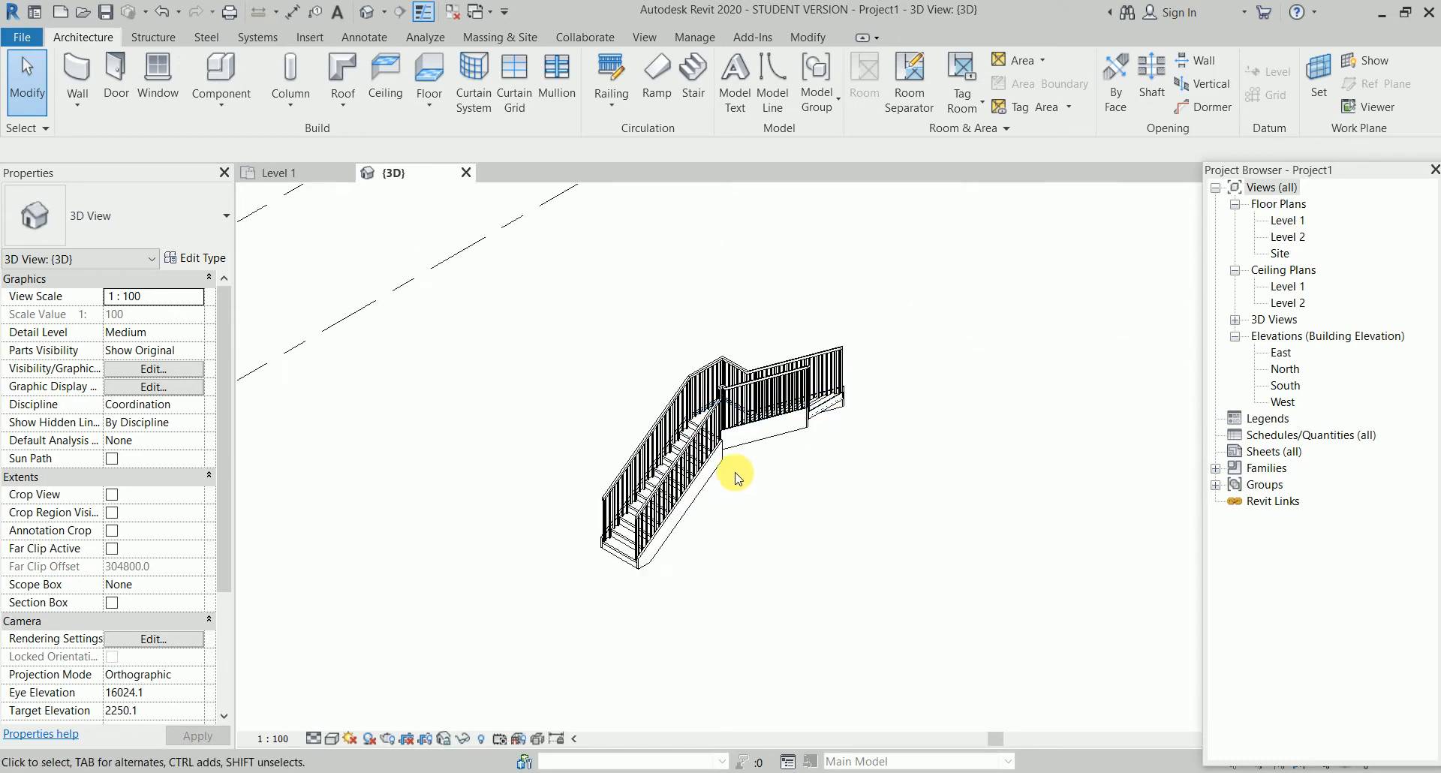
{"action": "middle_click_drag", "start_coordinate": [759, 518], "coordinate": [852, 573], "text": "shift"}
{"action": "middle_click_drag", "start_coordinate": [805, 420], "coordinate": [799, 410]}
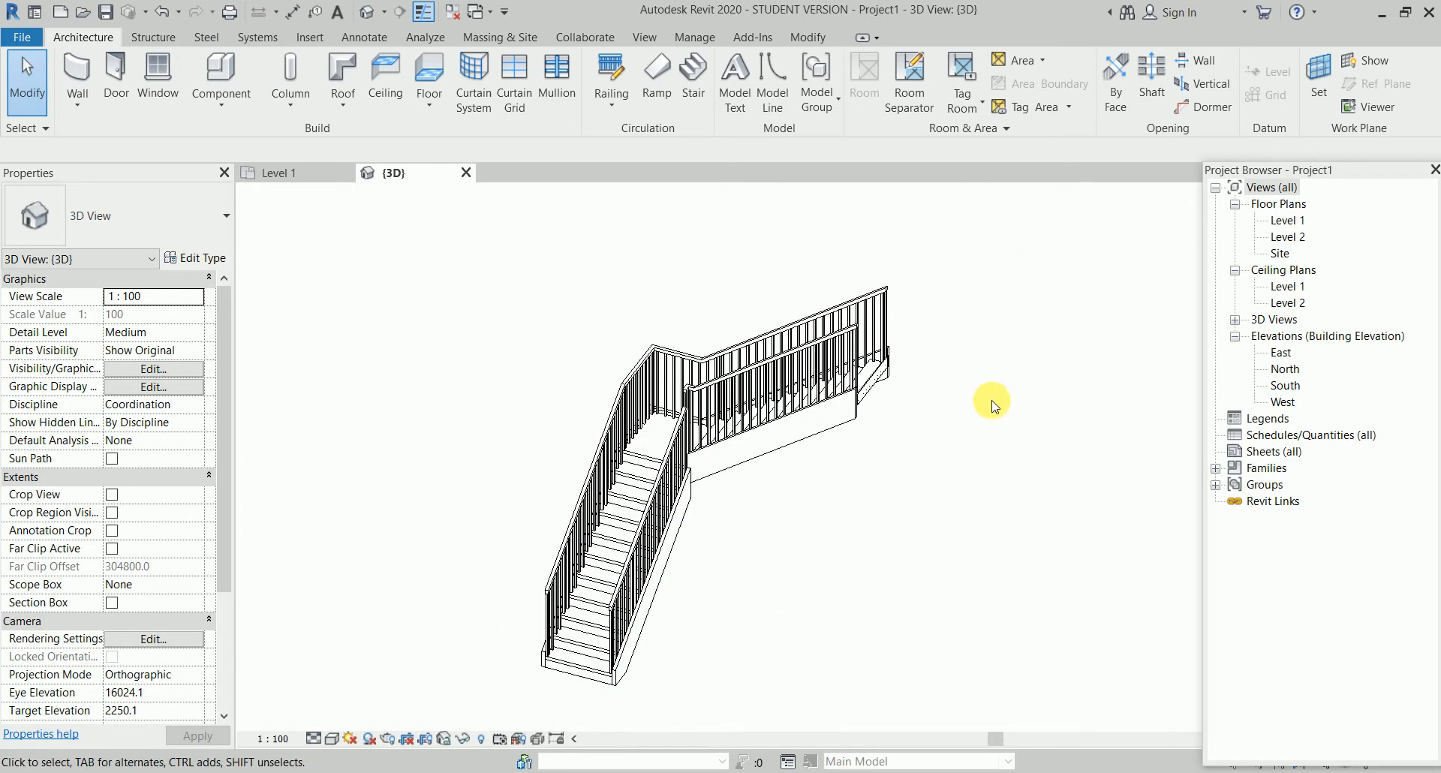
{"action": "left_click", "coordinate": [889, 300]}
{"action": "key", "text": "Delete"}
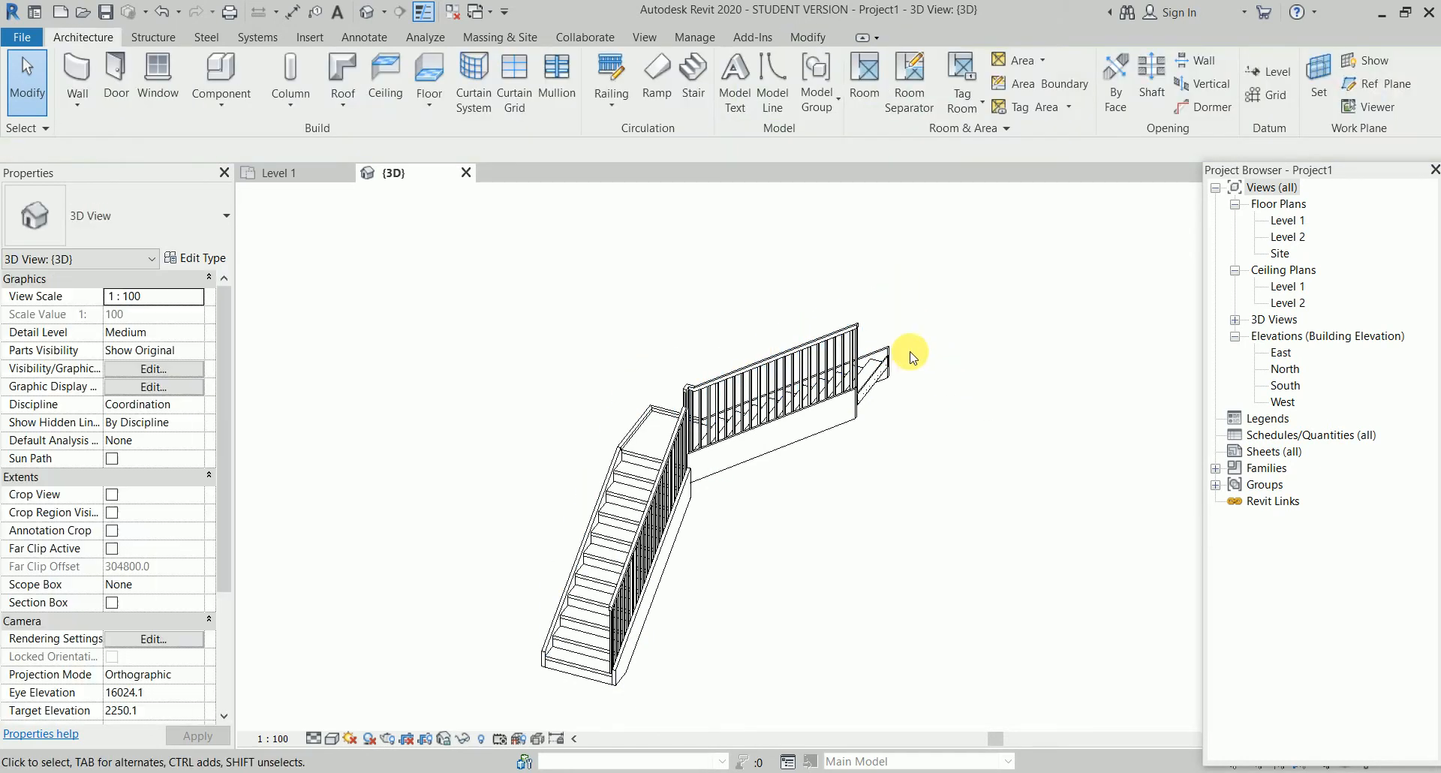
{"action": "left_click", "coordinate": [846, 331]}
{"action": "key", "text": "Delete"}
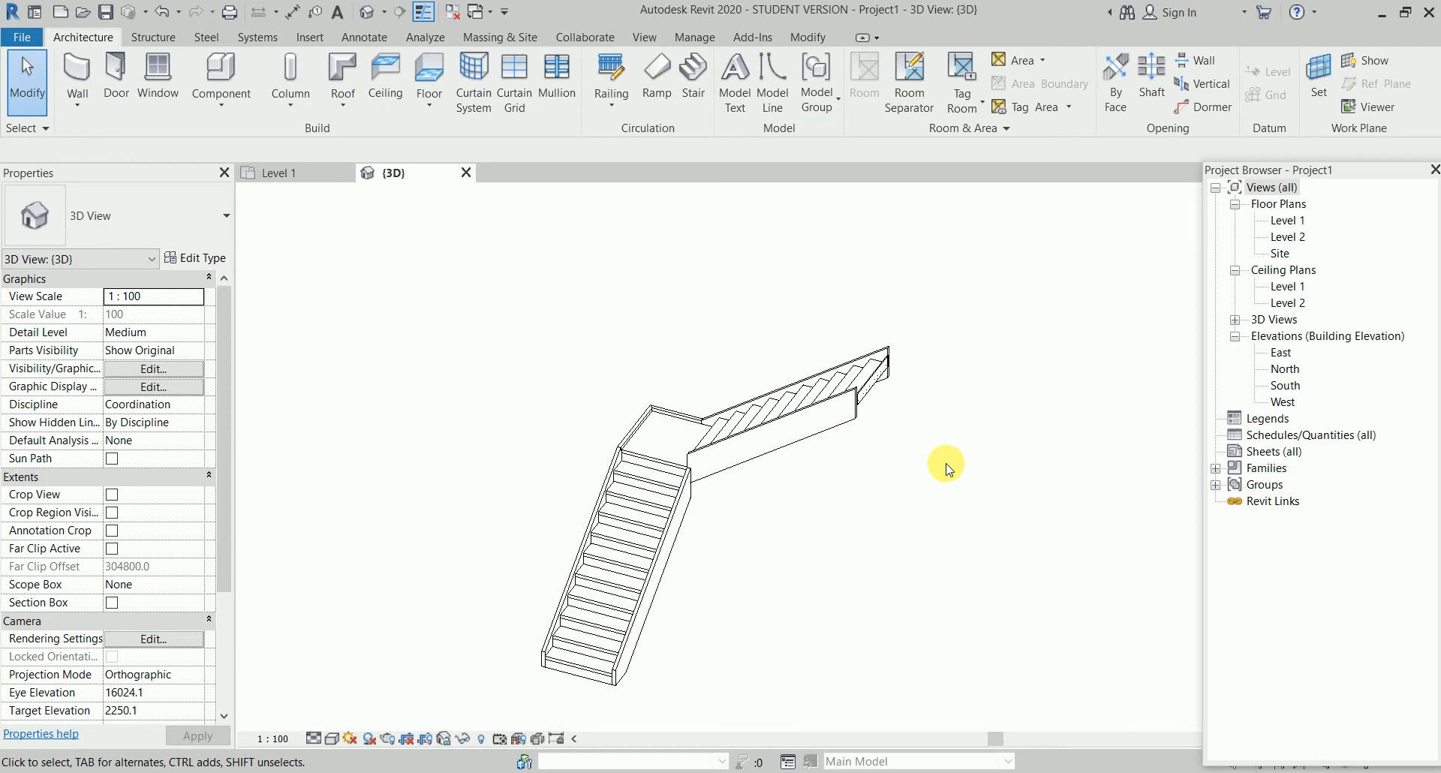
Set the 3D view's visual style to Realistic
{"action": "middle_click_drag", "start_coordinate": [923, 465], "coordinate": [876, 463], "text": "shift"}
{"action": "scroll", "coordinate": [830, 437], "scroll_direction": "up", "scroll_amount": 1}
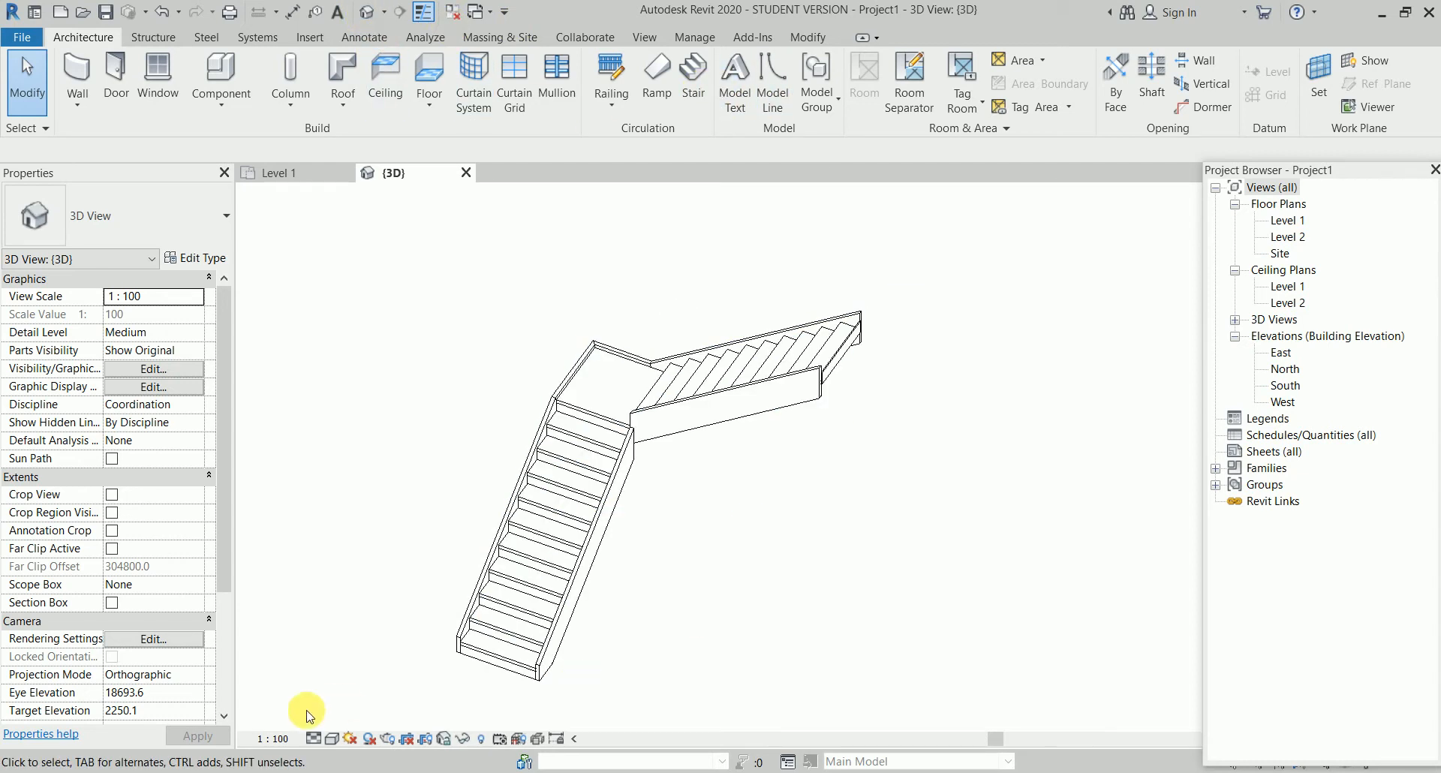
{"action": "left_click", "coordinate": [331, 738]}
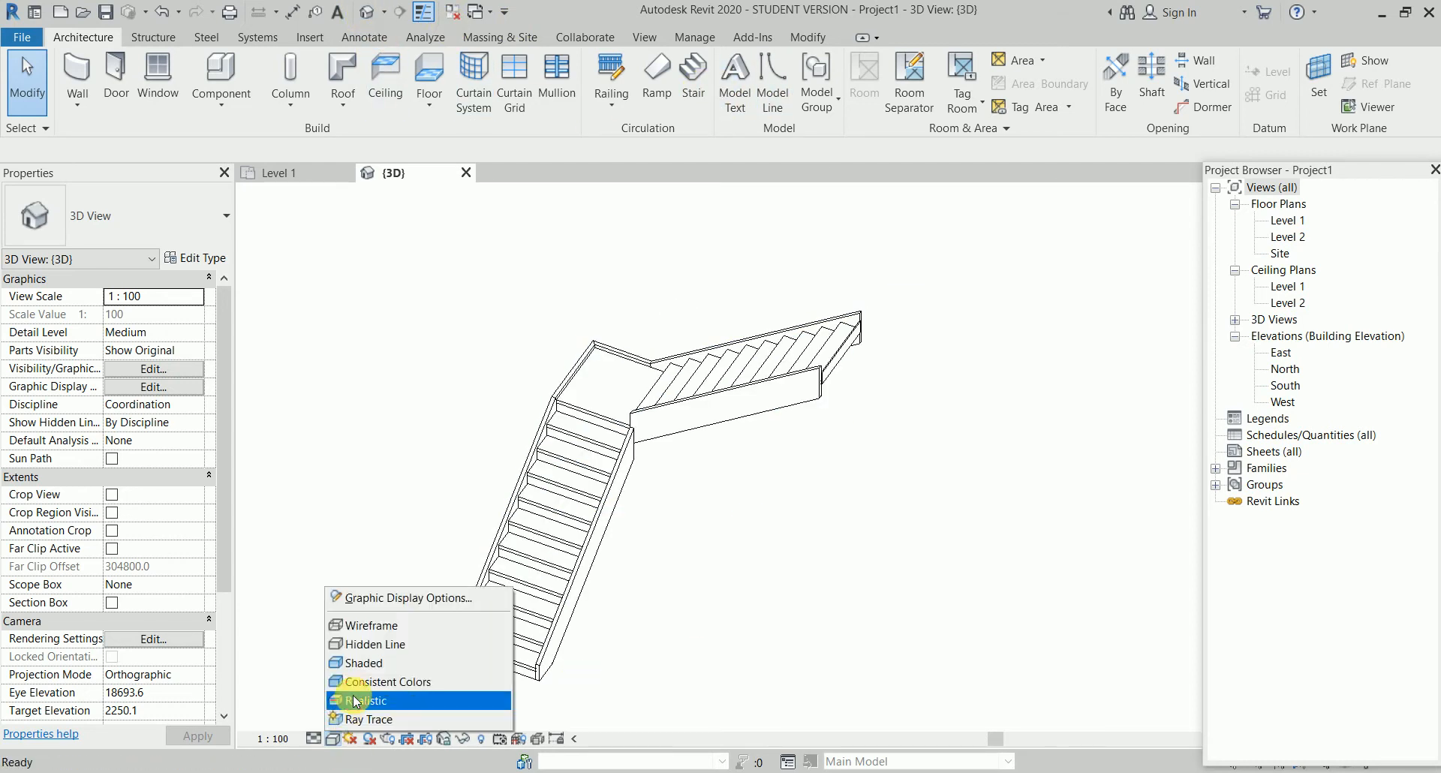
{"action": "left_click", "coordinate": [360, 697]}
{"action": "middle_click_drag", "start_coordinate": [783, 550], "coordinate": [820, 514]}
{"action": "scroll", "coordinate": [808, 514], "scroll_direction": "up", "scroll_amount": 1}
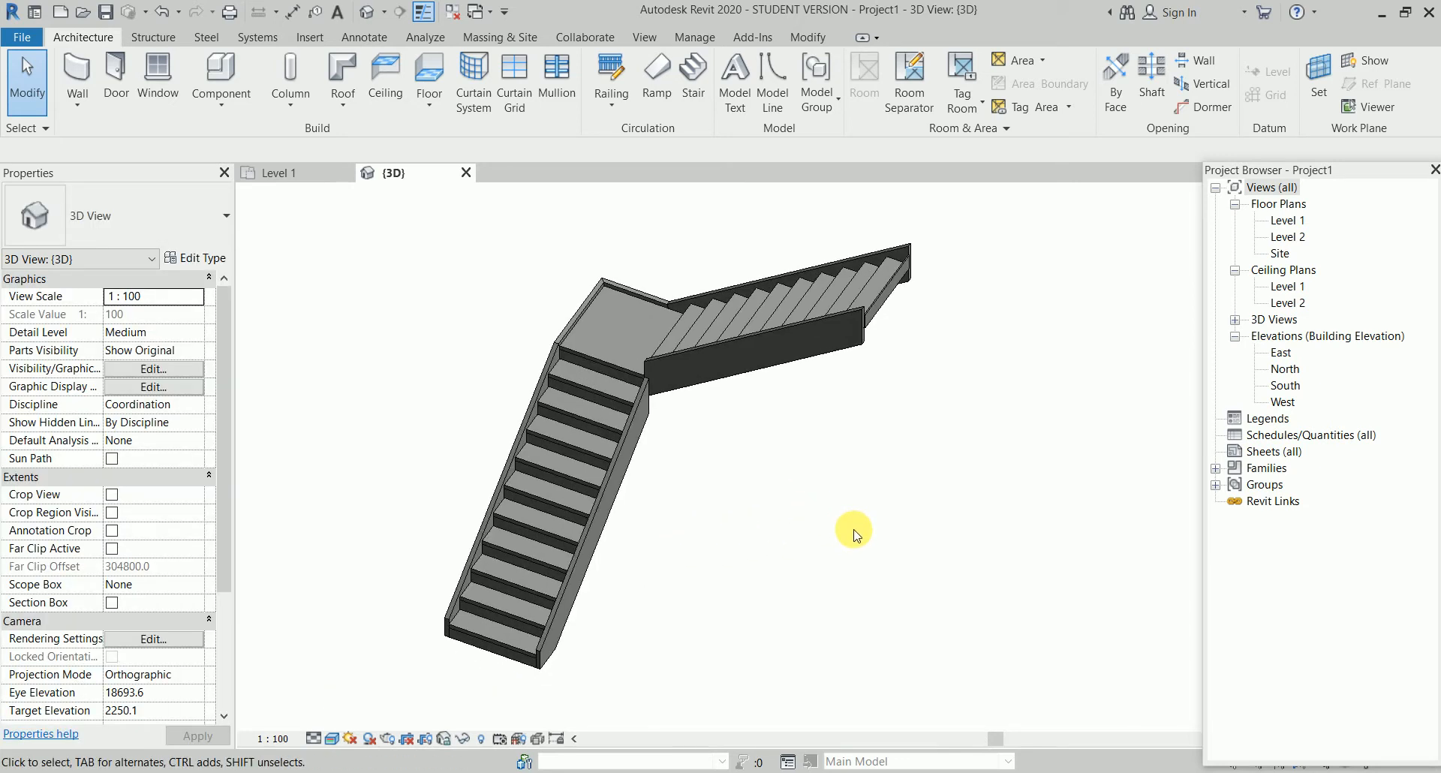
Set both Right Support and Left Support to None in the stair's type properties and apply the change
{"action": "left_click", "coordinate": [751, 346]}
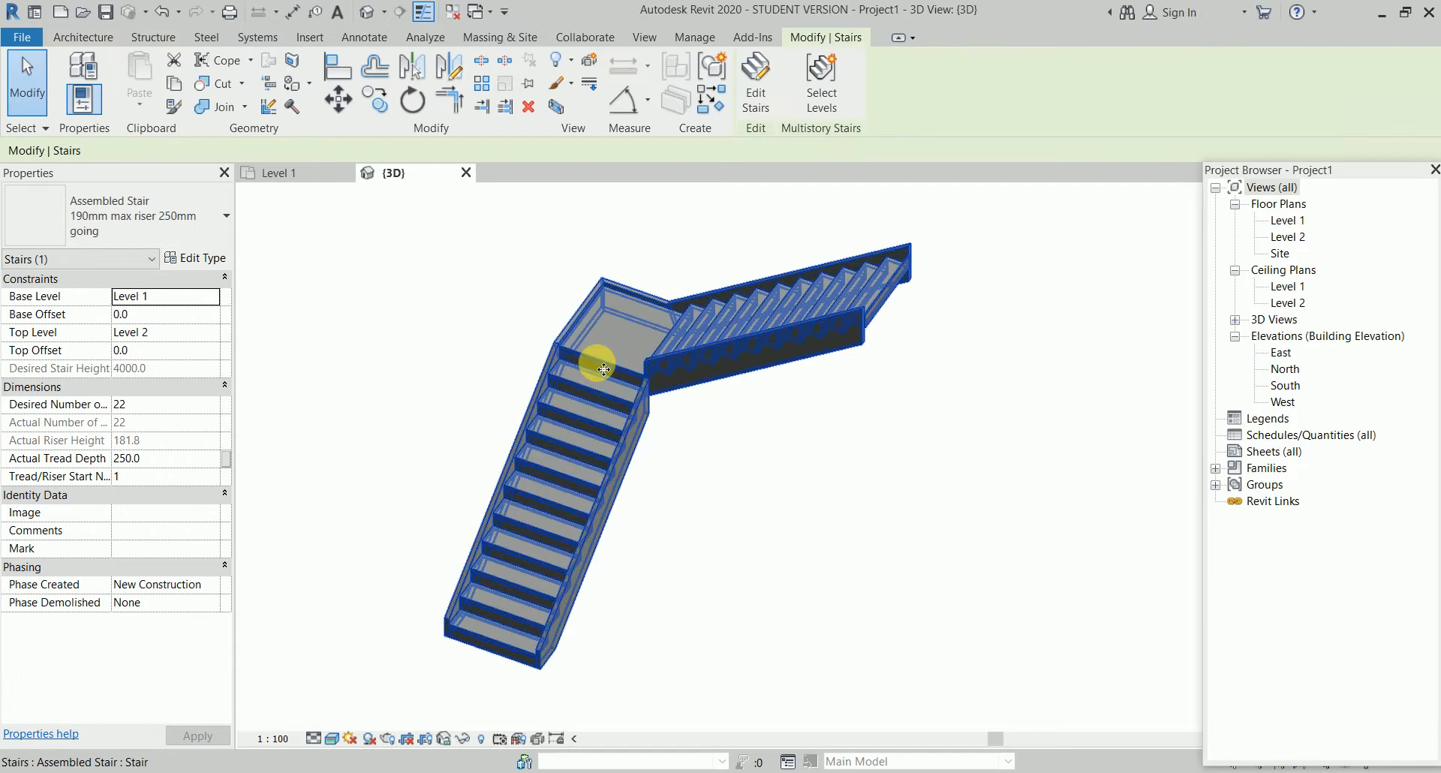
{"action": "left_click", "coordinate": [210, 260]}
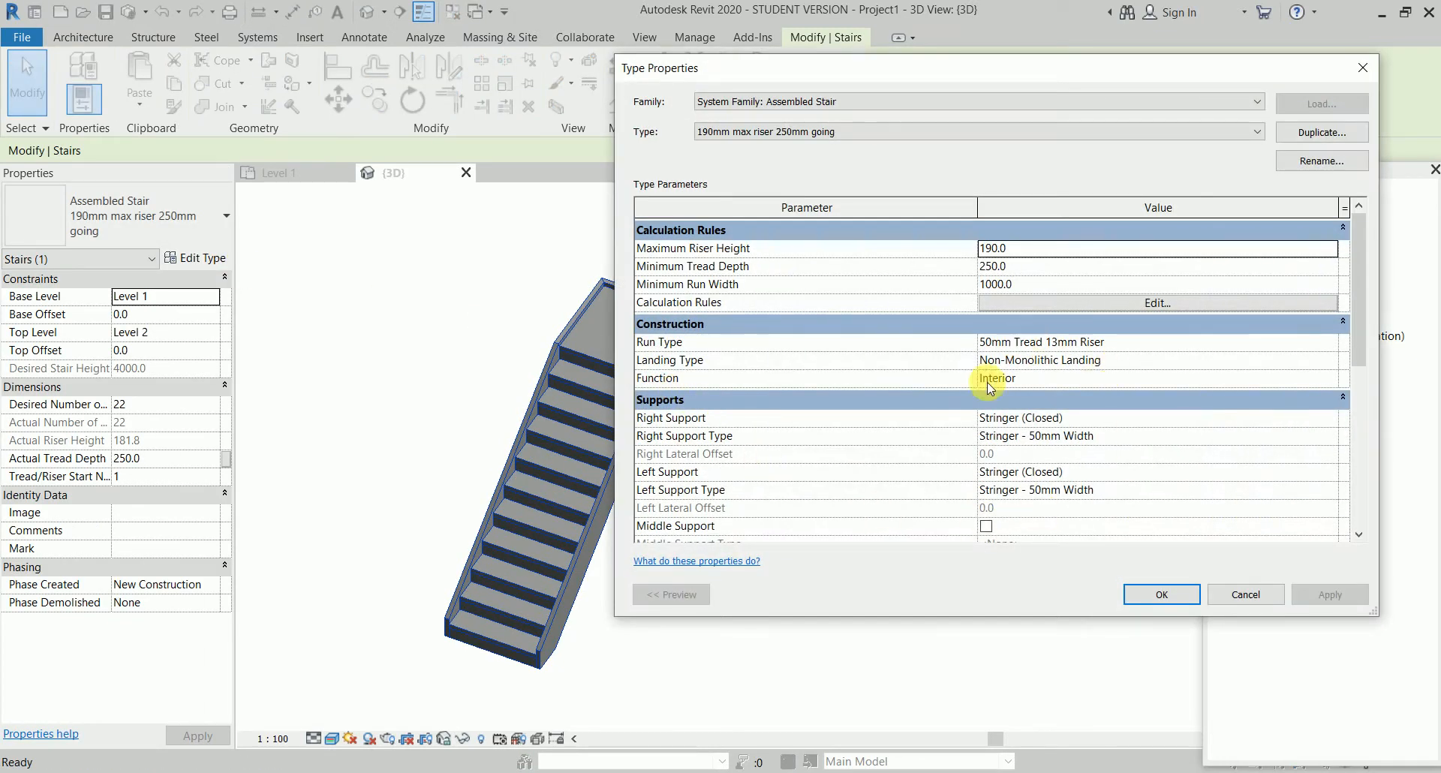
{"action": "left_click", "coordinate": [1329, 417]}
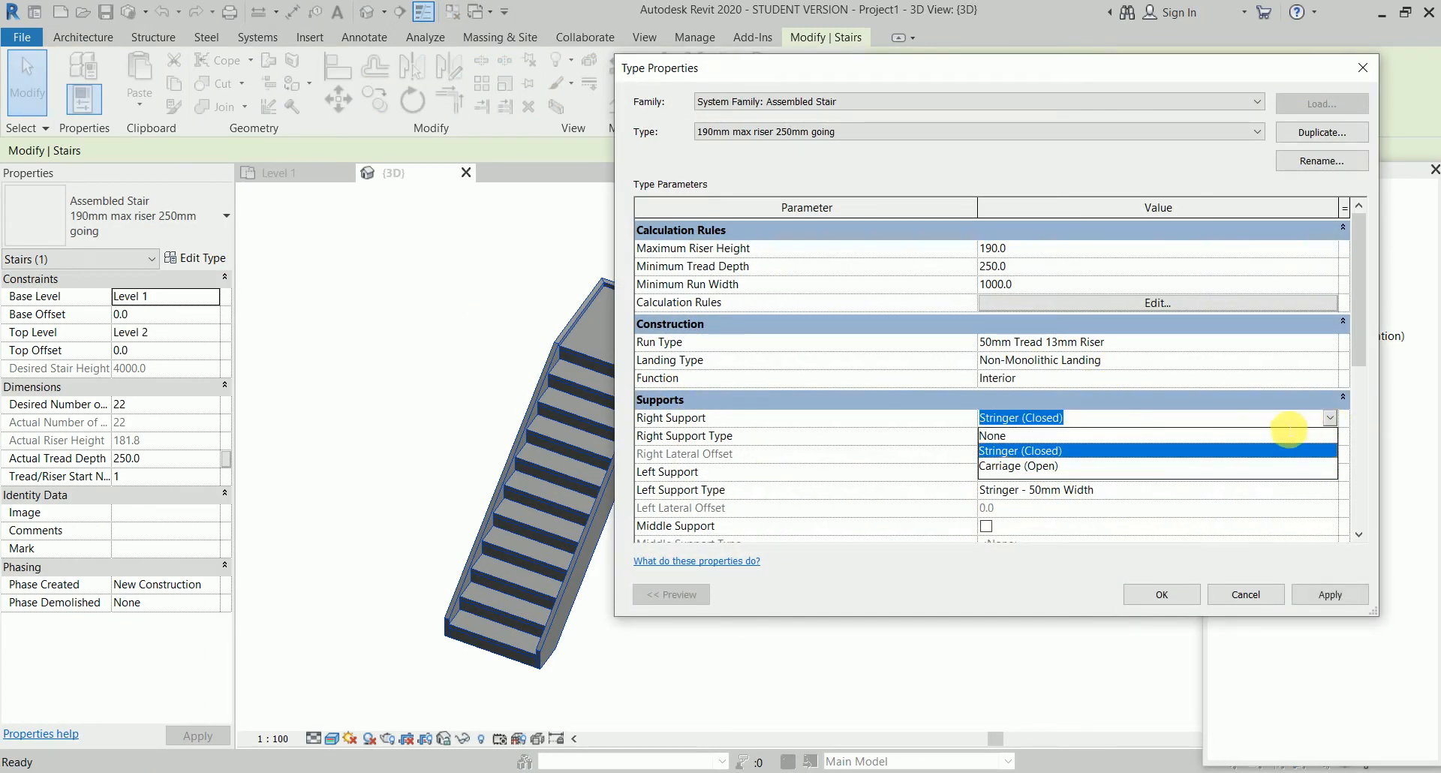
{"action": "left_click", "coordinate": [1261, 435]}
{"action": "left_click", "coordinate": [1304, 473]}
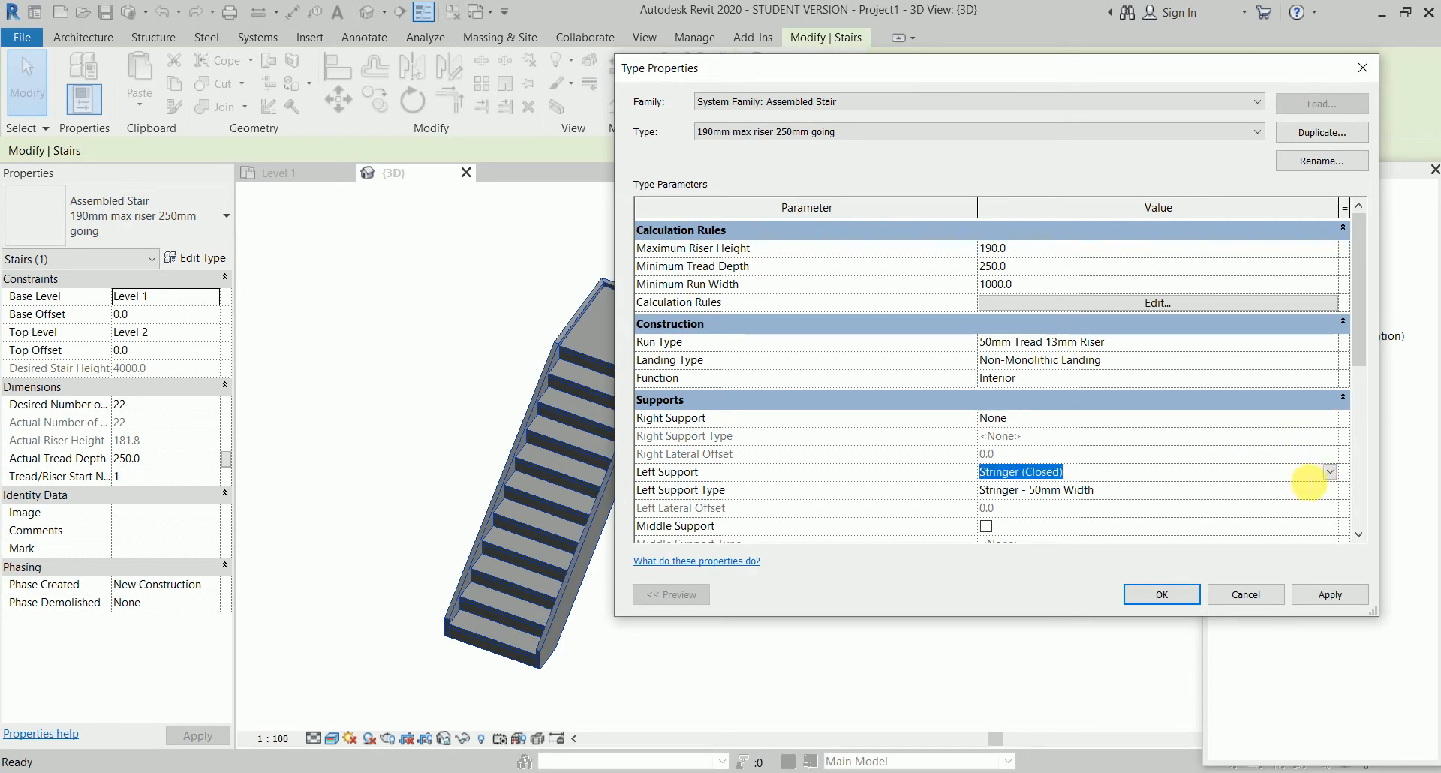
{"action": "left_click", "coordinate": [1330, 473]}
{"action": "left_click", "coordinate": [1237, 490]}
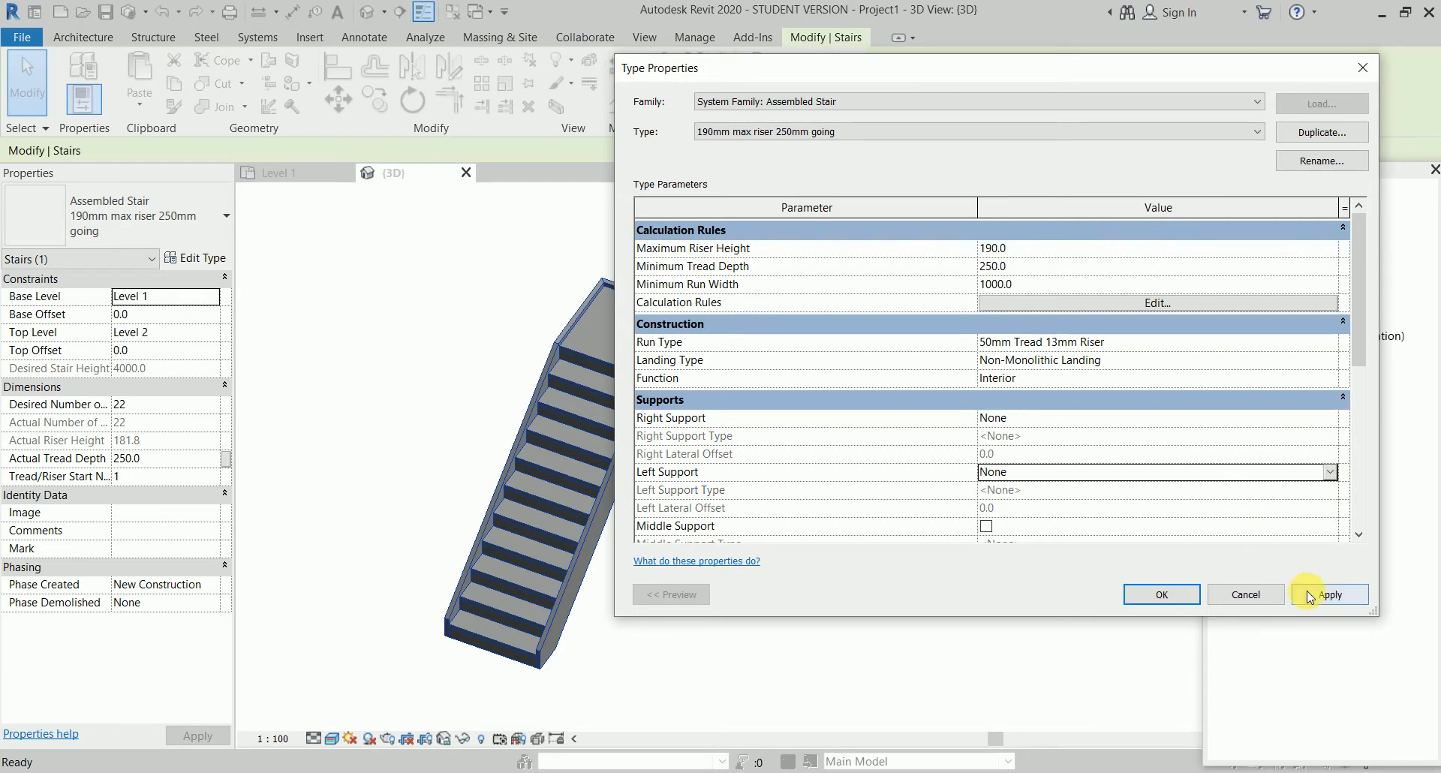
{"action": "left_click", "coordinate": [1325, 594]}
{"action": "left_click", "coordinate": [1178, 593]}
{"action": "left_click", "coordinate": [809, 537]}
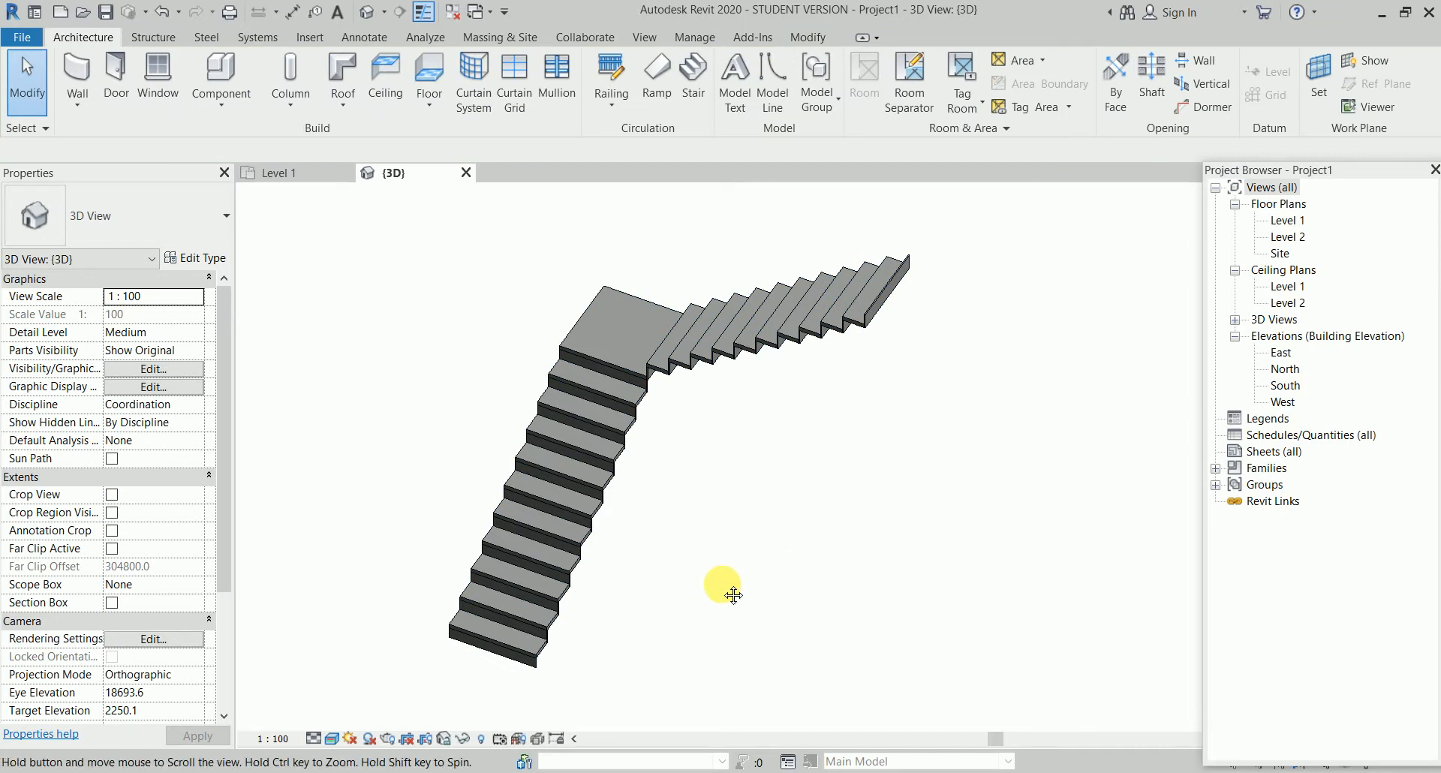
Edit the stair and convert its lower run to a sketch-based component
{"action": "scroll", "coordinate": [756, 457], "scroll_direction": "up", "scroll_amount": 5}
{"action": "scroll", "coordinate": [623, 493], "scroll_direction": "up", "scroll_amount": 5}
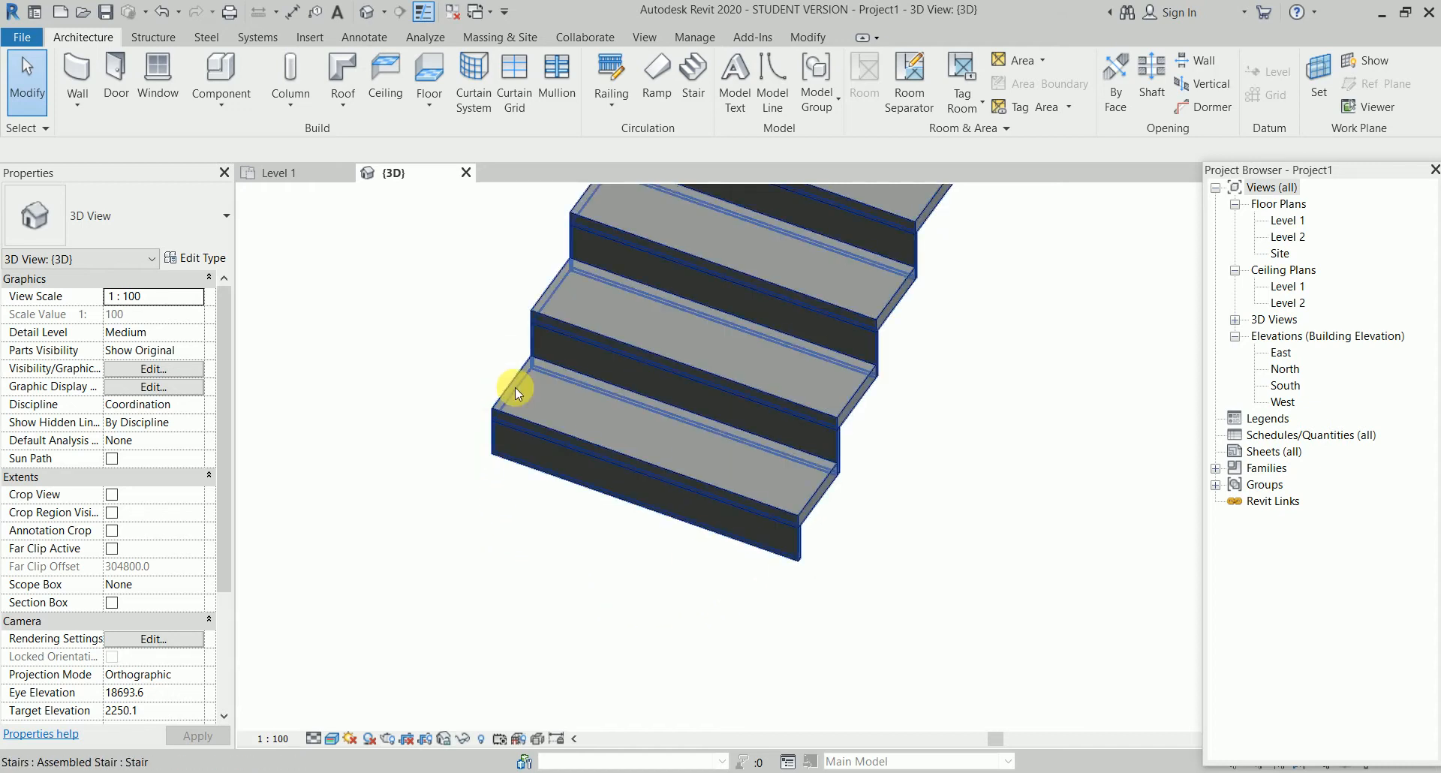
{"action": "scroll", "coordinate": [956, 616], "scroll_direction": "down", "scroll_amount": 3}
{"action": "middle_click_drag", "start_coordinate": [948, 588], "coordinate": [685, 565]}
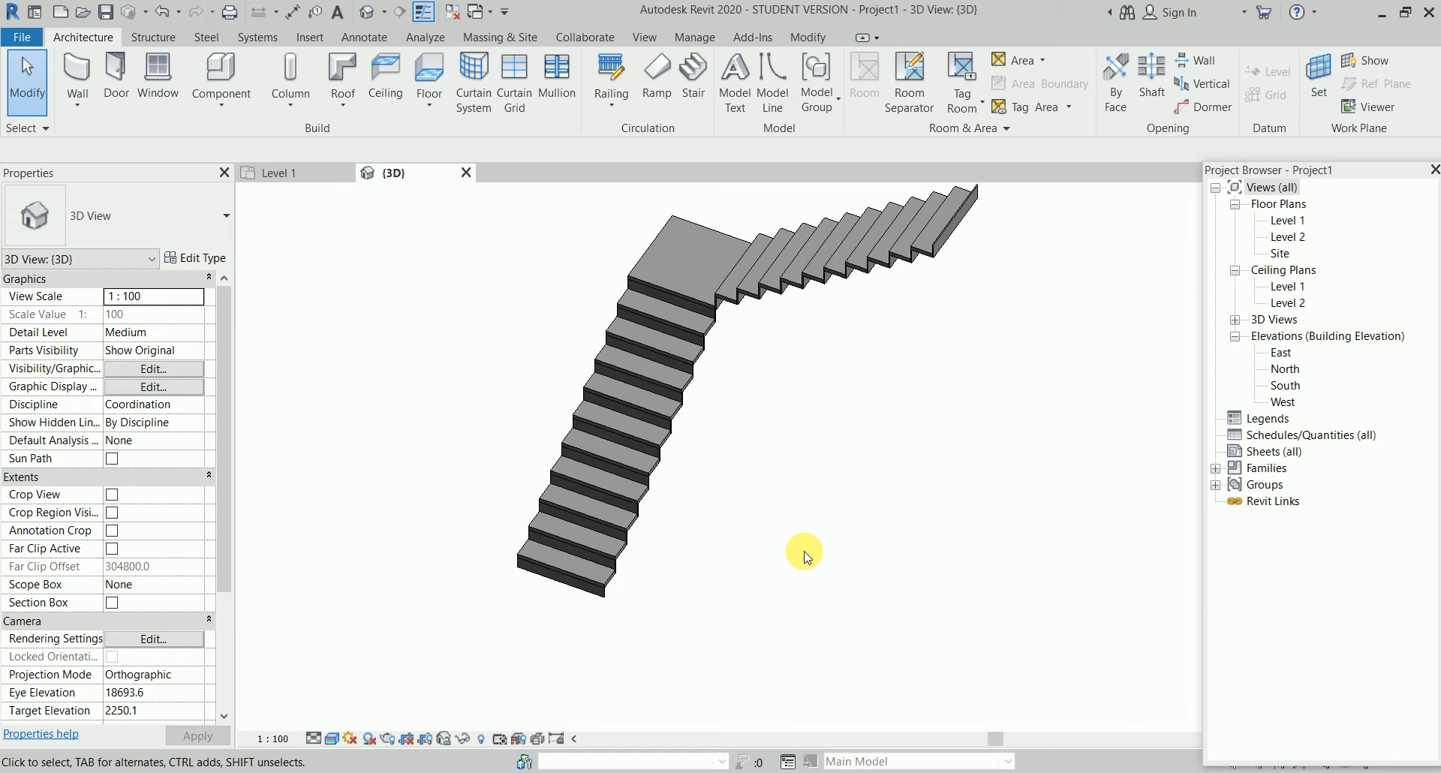
{"action": "left_click", "coordinate": [640, 478]}
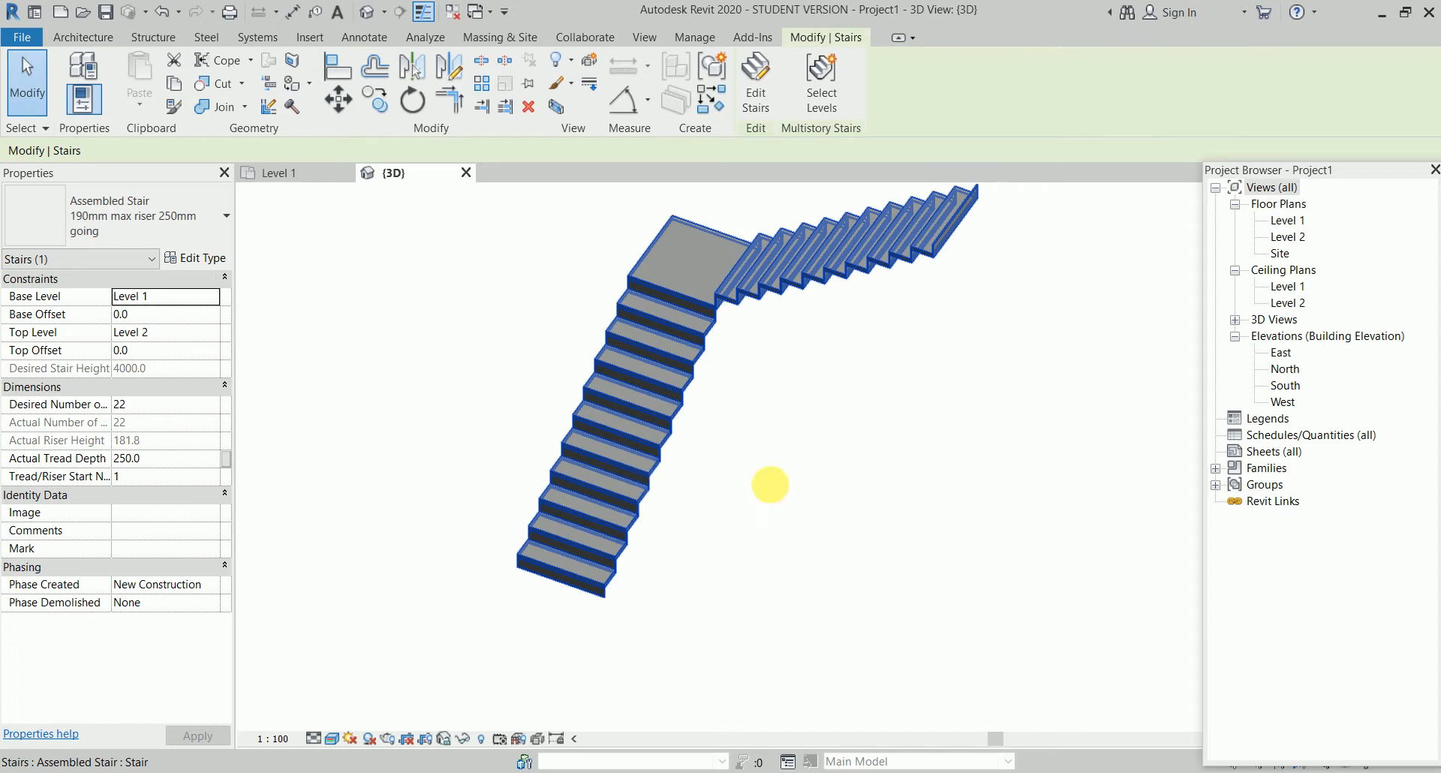
{"action": "left_click", "coordinate": [762, 108]}
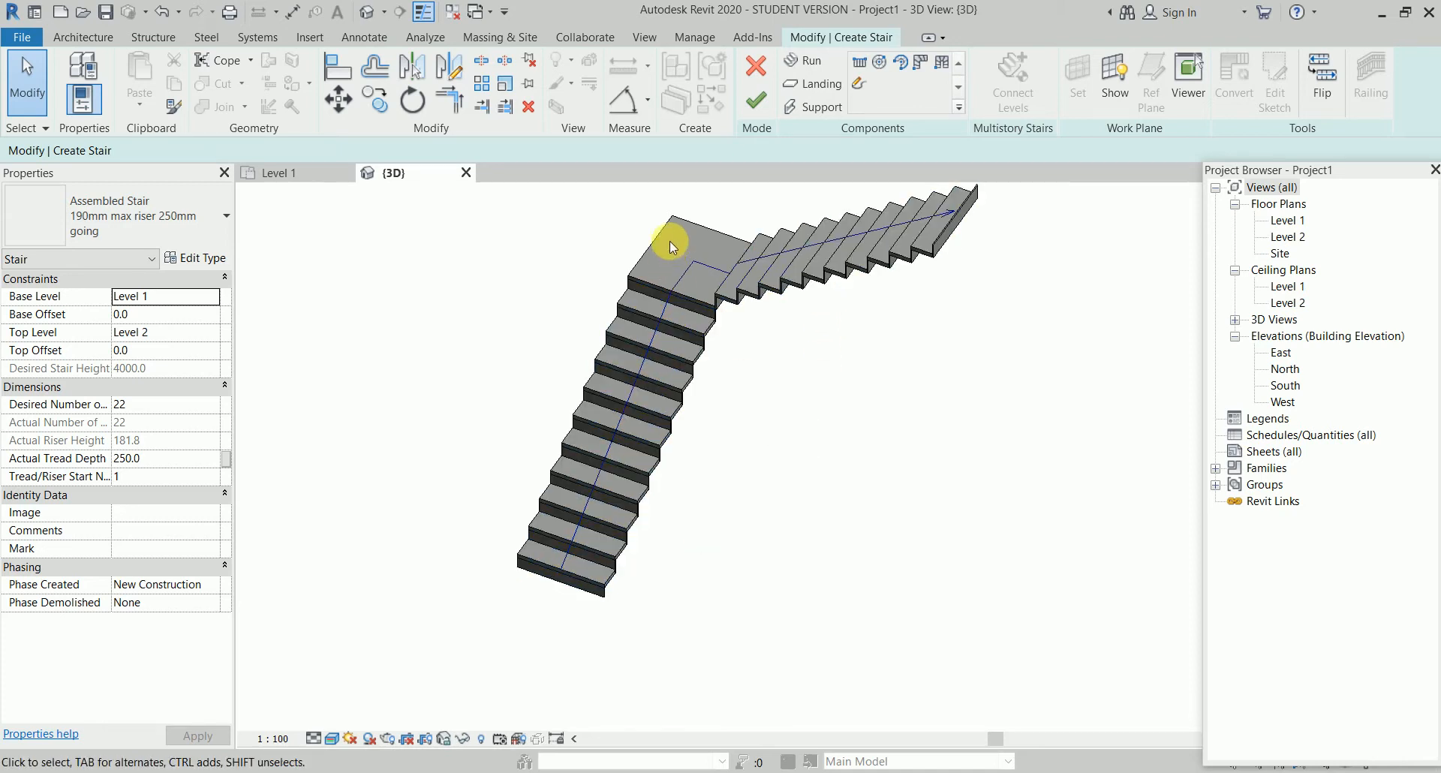
{"action": "left_click", "coordinate": [601, 578]}
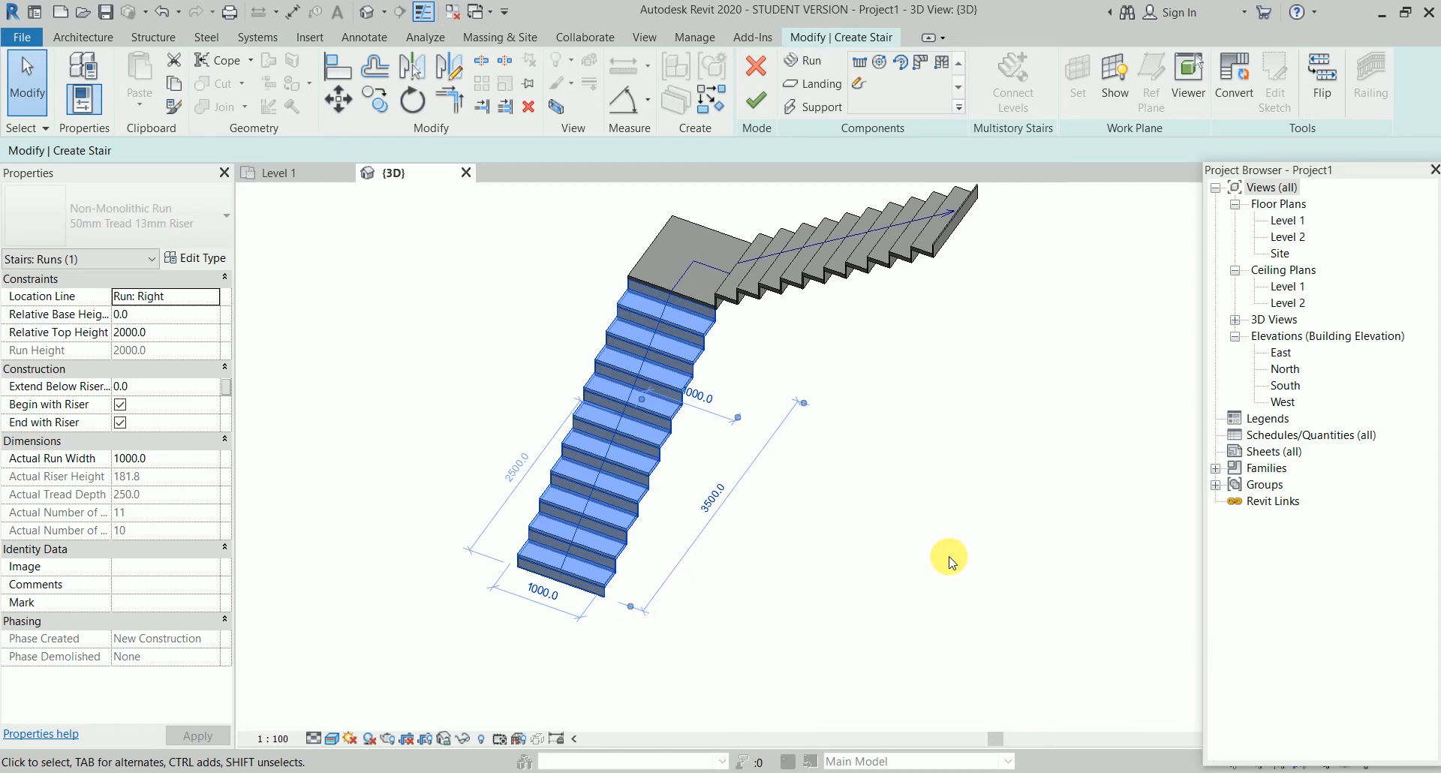
{"action": "left_click", "coordinate": [1233, 101]}
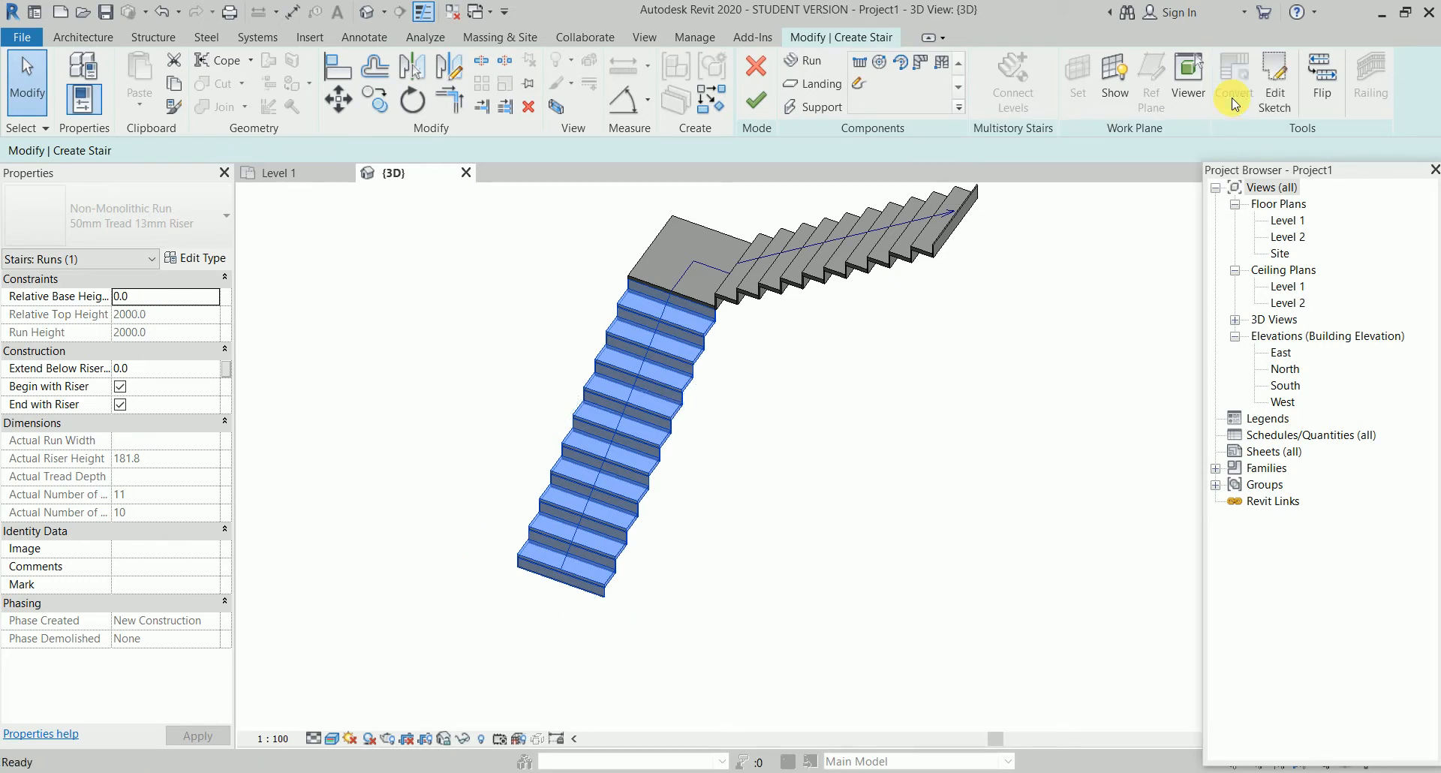
Open the lower run's sketch for editing and show it in the Level 1 floor plan
{"action": "left_click", "coordinate": [1281, 105]}
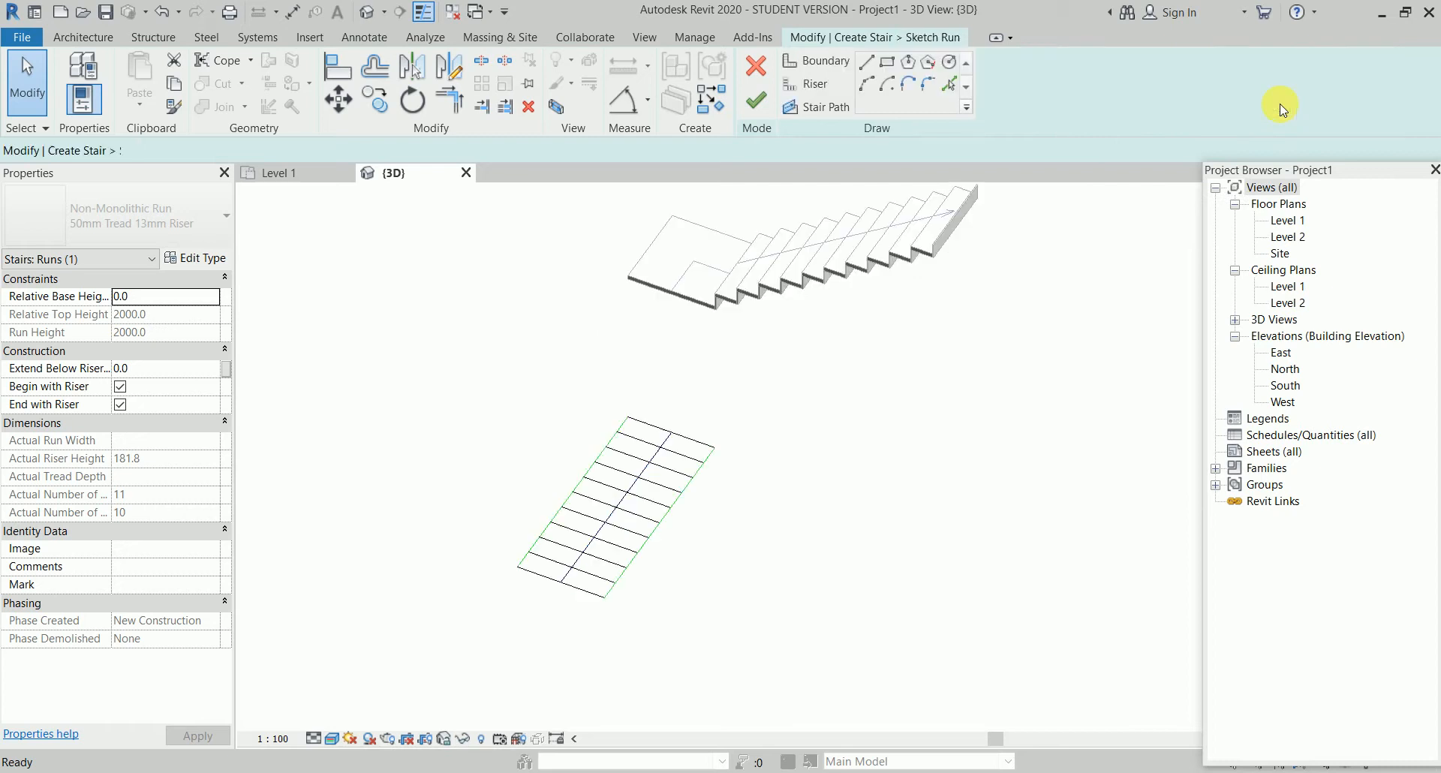
{"action": "double_click", "coordinate": [1289, 221]}
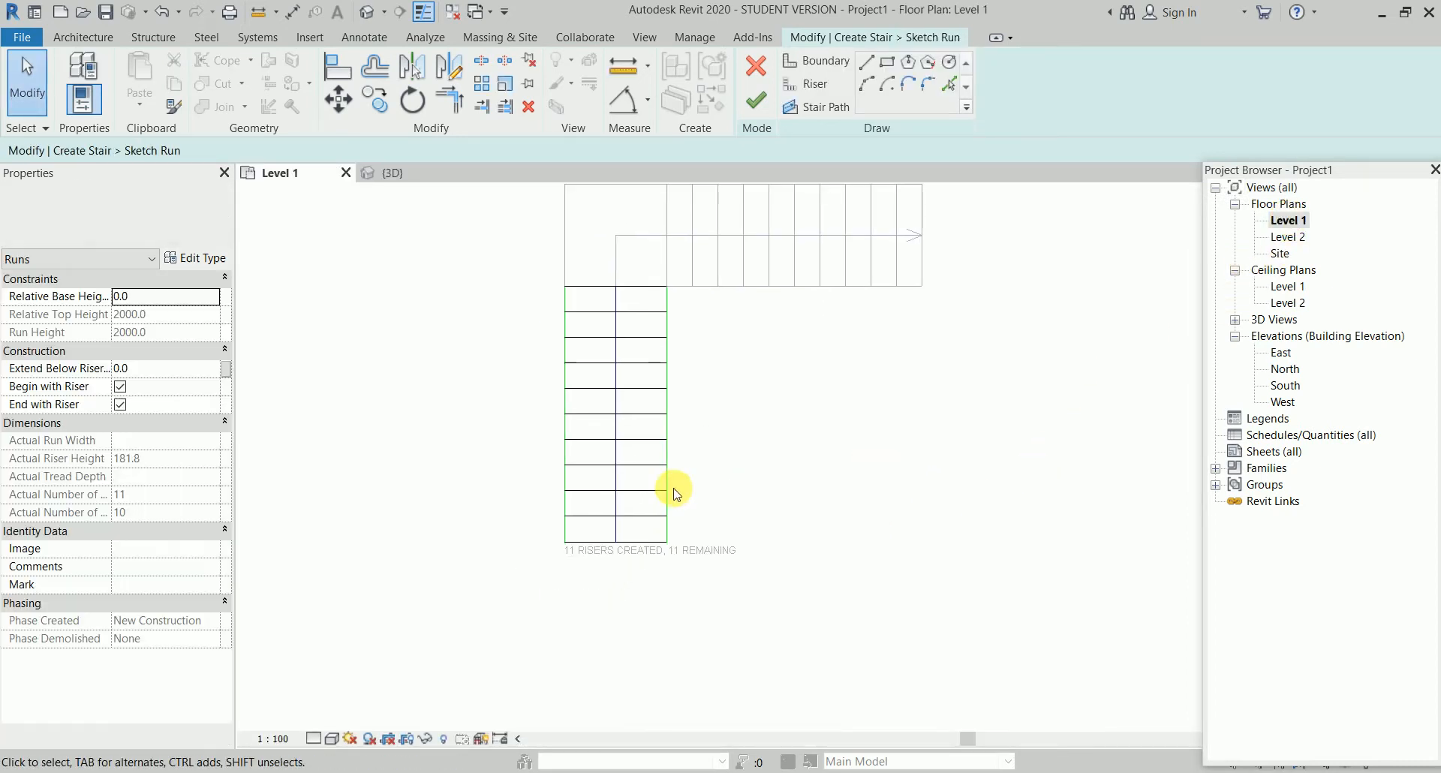
{"action": "scroll", "coordinate": [645, 465], "scroll_direction": "up", "scroll_amount": 4}
{"action": "mouse_move", "coordinate": [788, 460]}
{"action": "middle_mouse_down"}
{"action": "mouse_move", "coordinate": [814, 521]}
{"action": "mouse_move", "coordinate": [808, 495]}
{"action": "middle_mouse_up"}
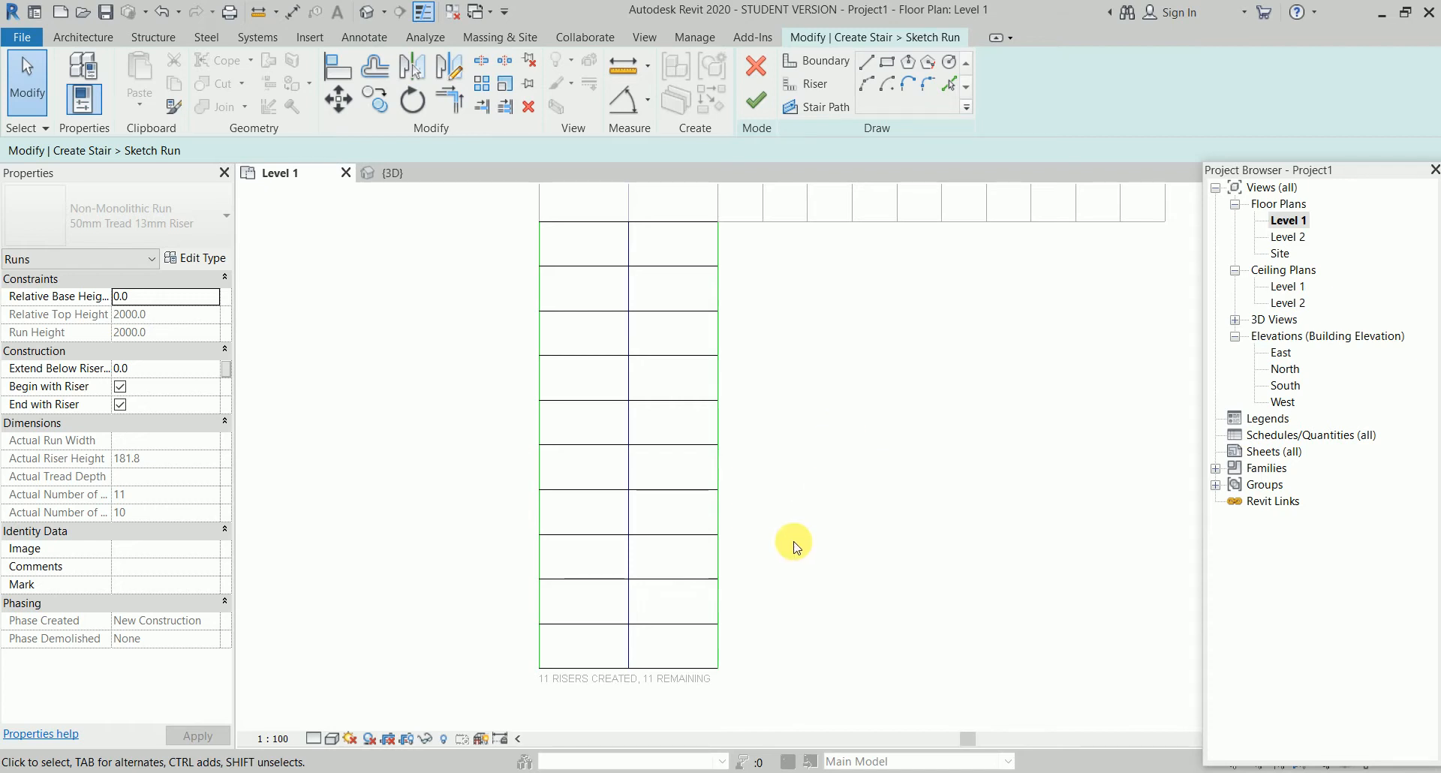
{"action": "middle_click_drag", "start_coordinate": [814, 598], "coordinate": [830, 473]}
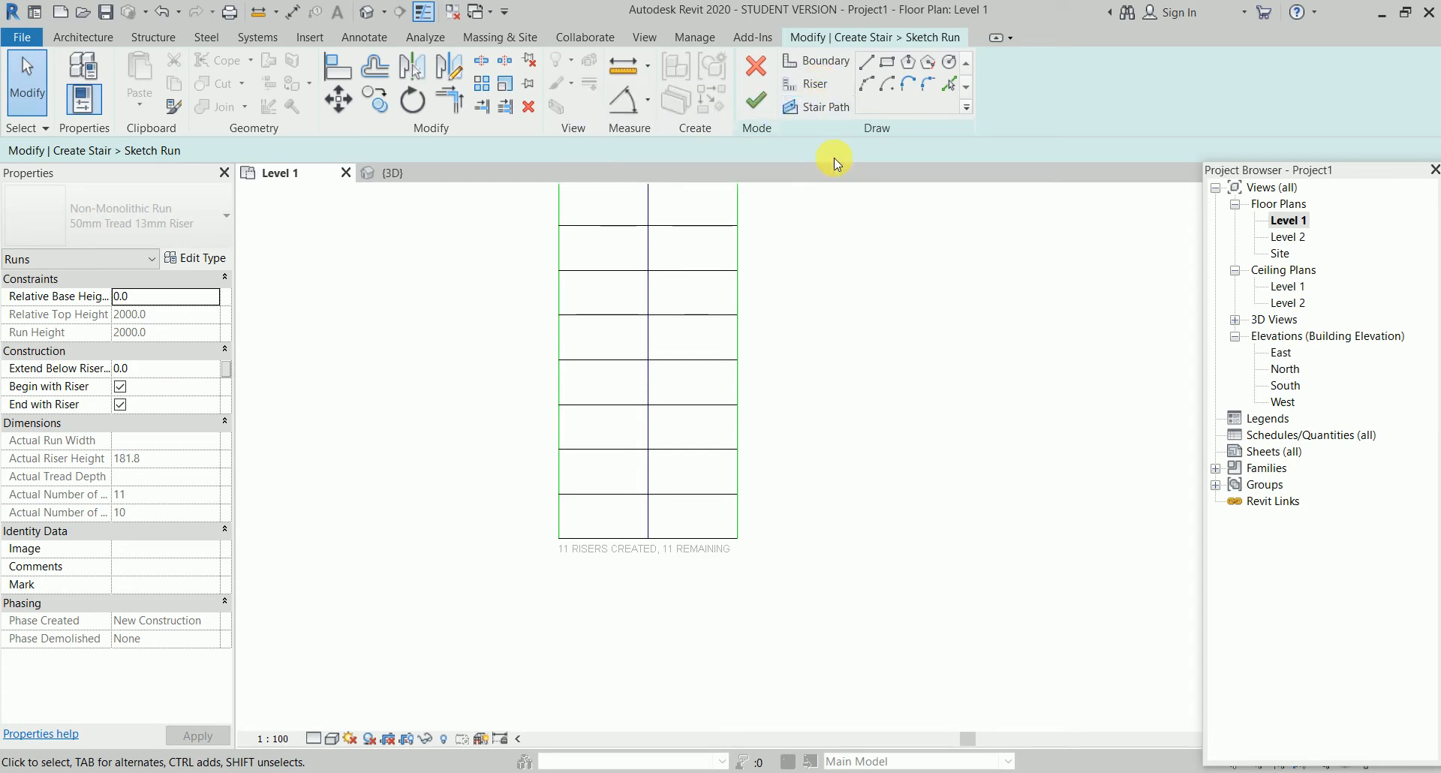
Draw a semicircular riser arc of 500 mm radius between the ends of the lower run's first straight riser
{"action": "scroll", "coordinate": [840, 319], "scroll_direction": "up", "scroll_amount": 5}
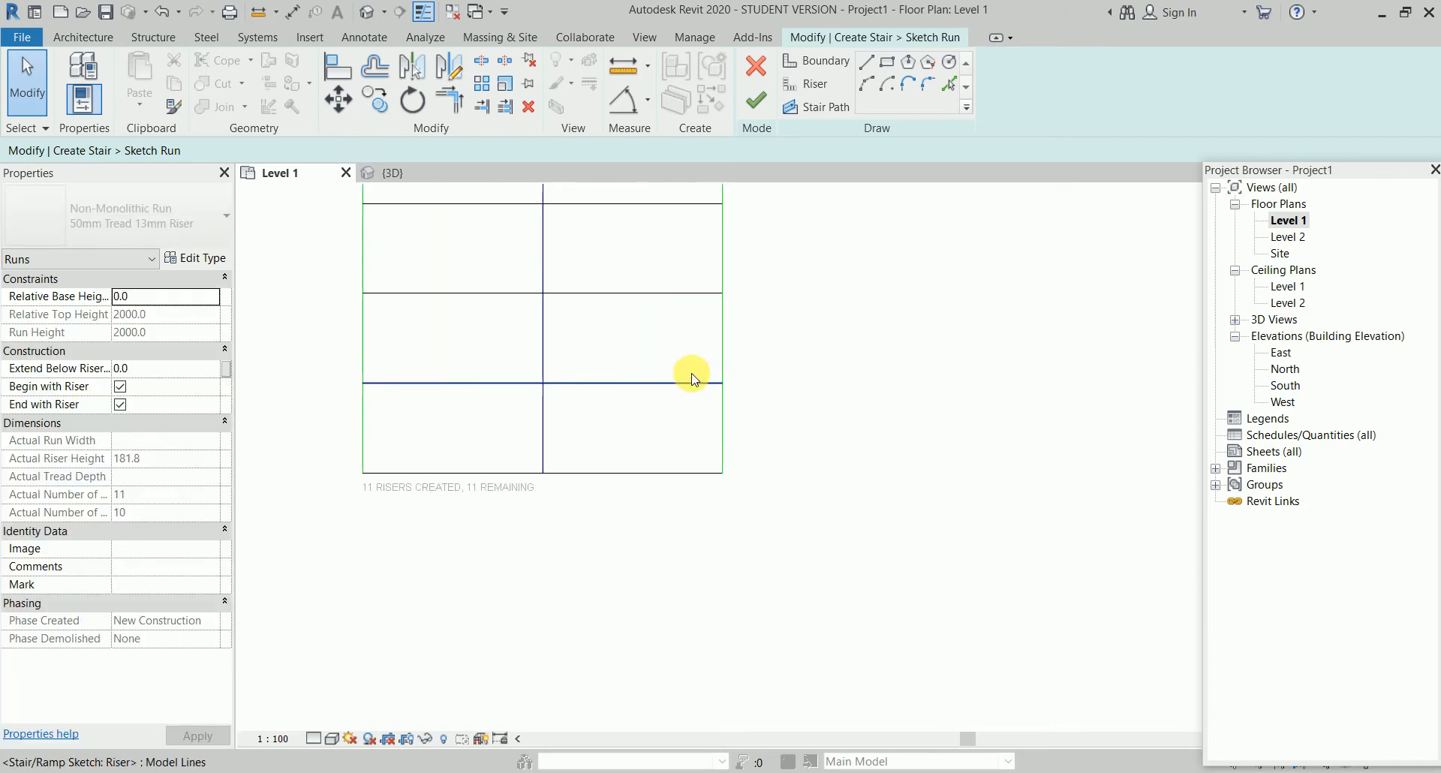
{"action": "middle_click_drag", "start_coordinate": [692, 378], "coordinate": [772, 376]}
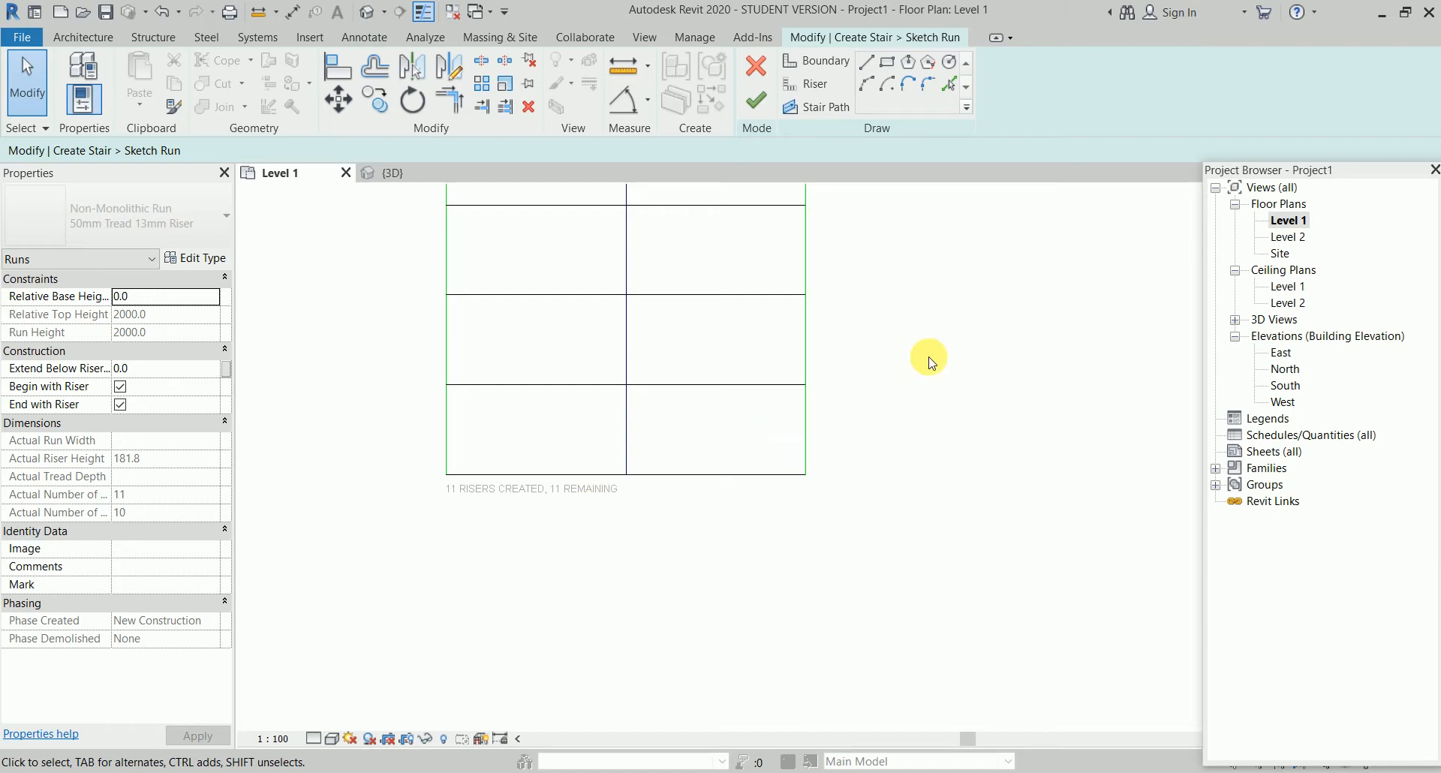
{"action": "left_click", "coordinate": [868, 85]}
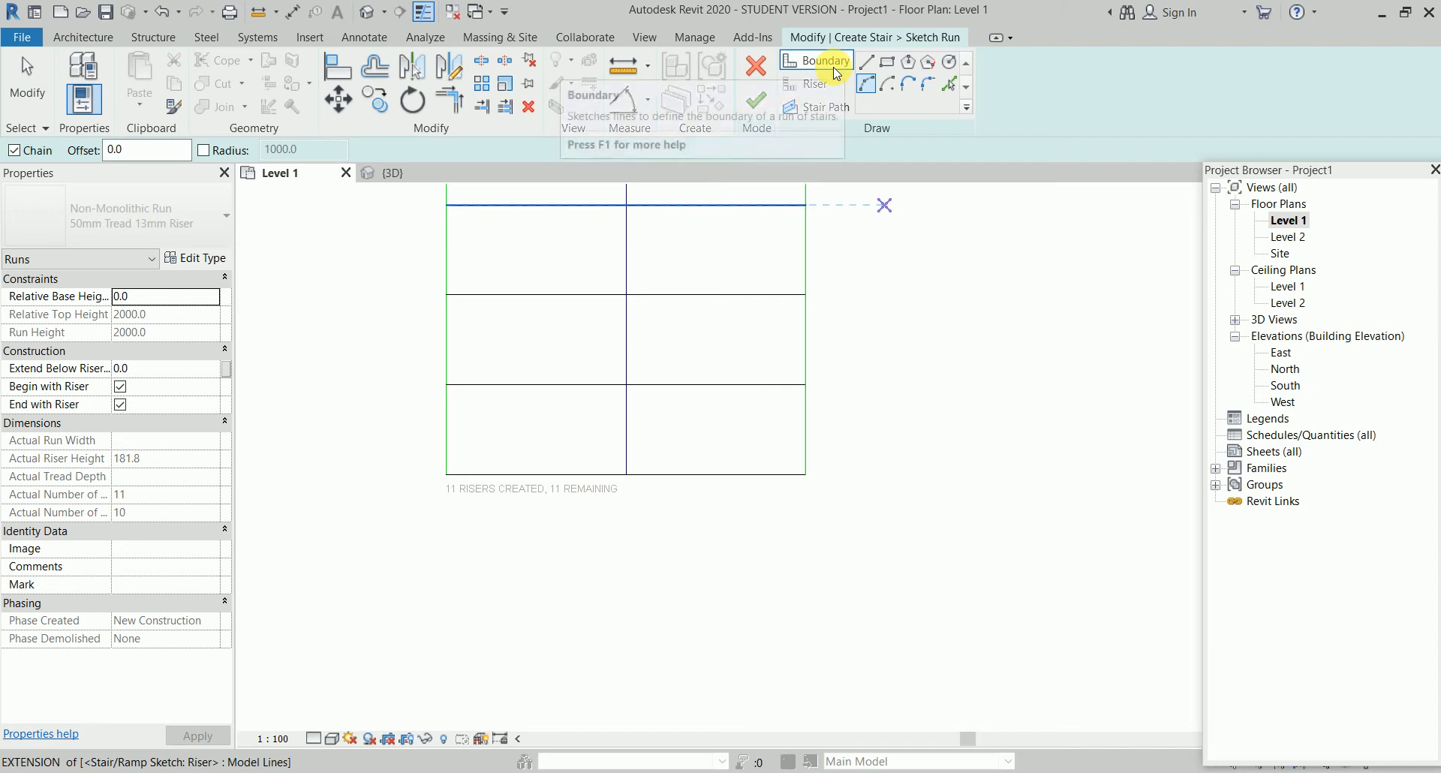
{"action": "left_click", "coordinate": [814, 83]}
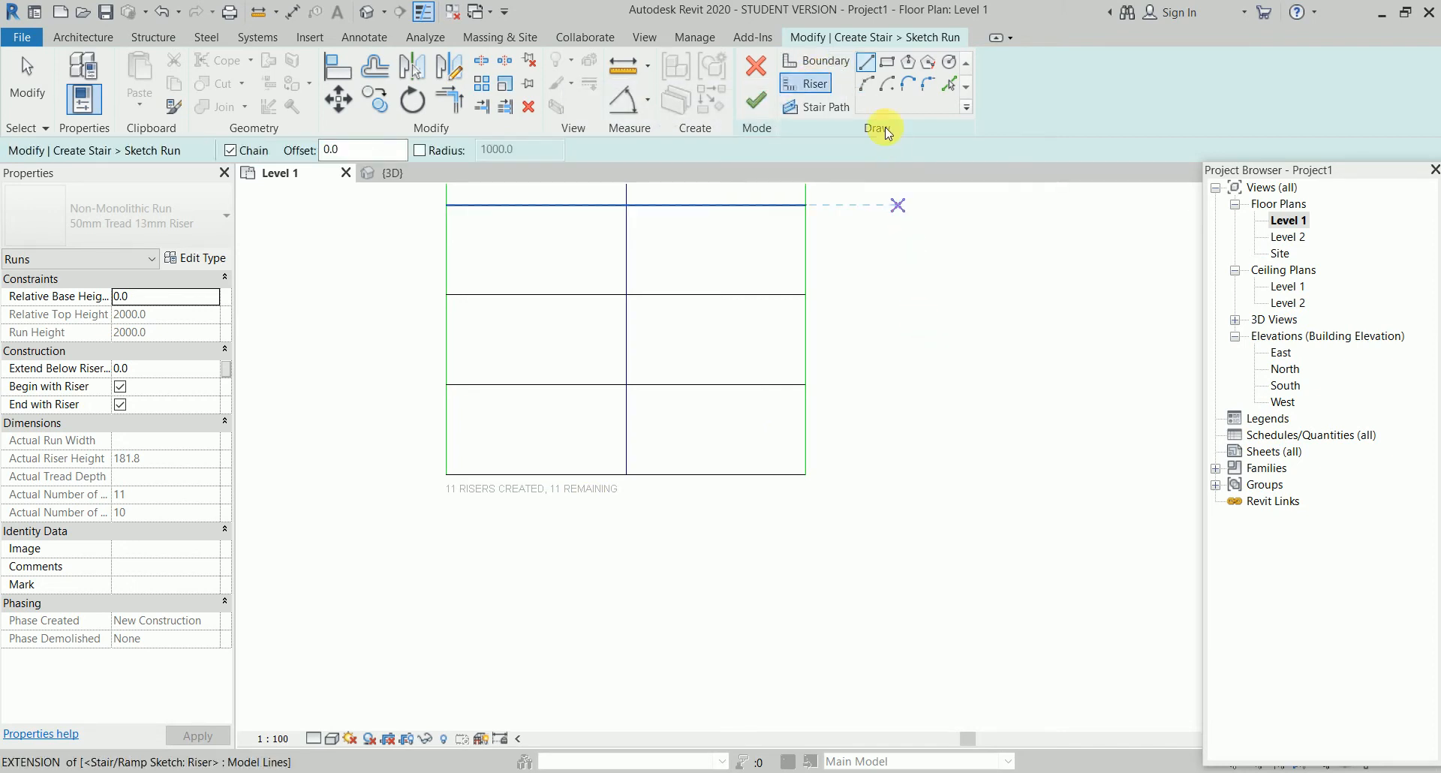
{"action": "left_click", "coordinate": [866, 88]}
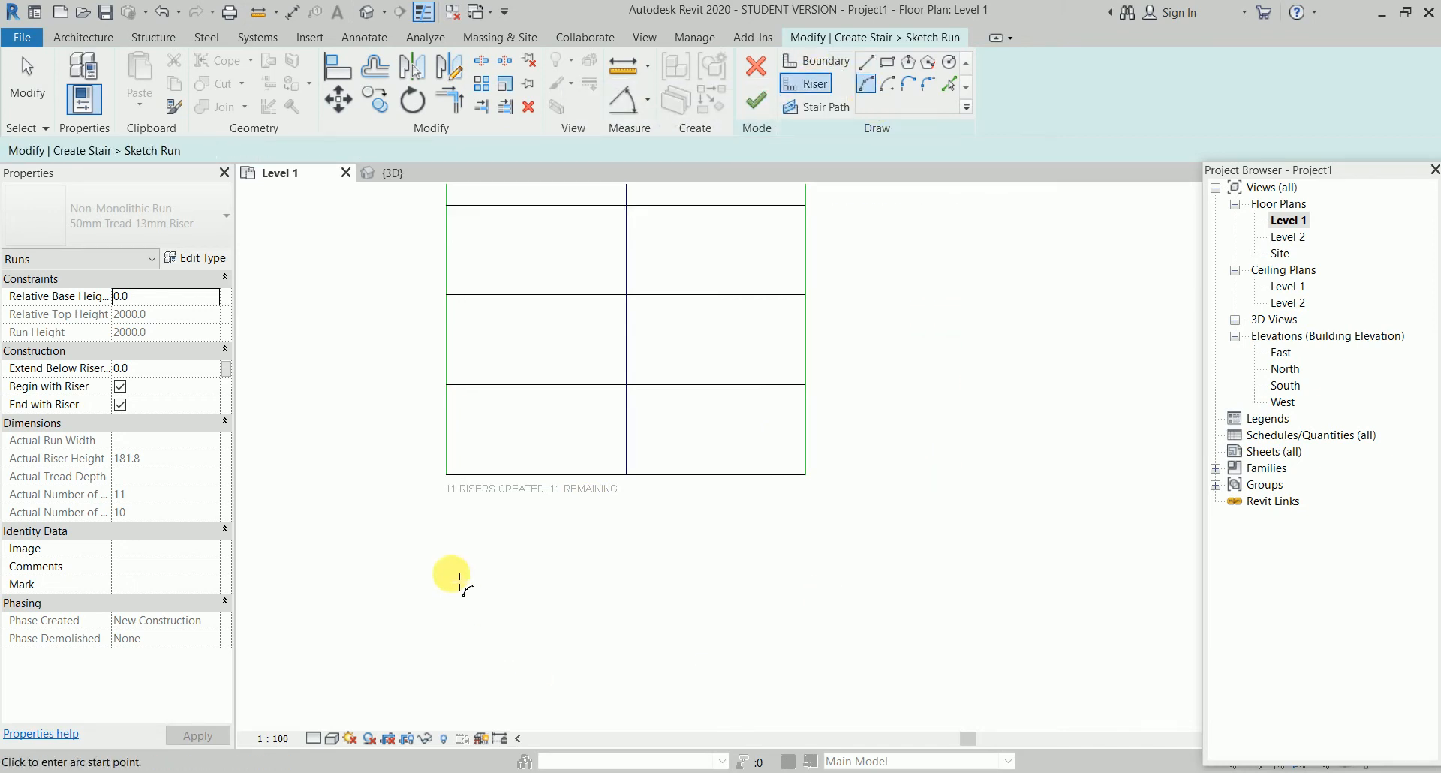
{"action": "left_click", "coordinate": [448, 475]}
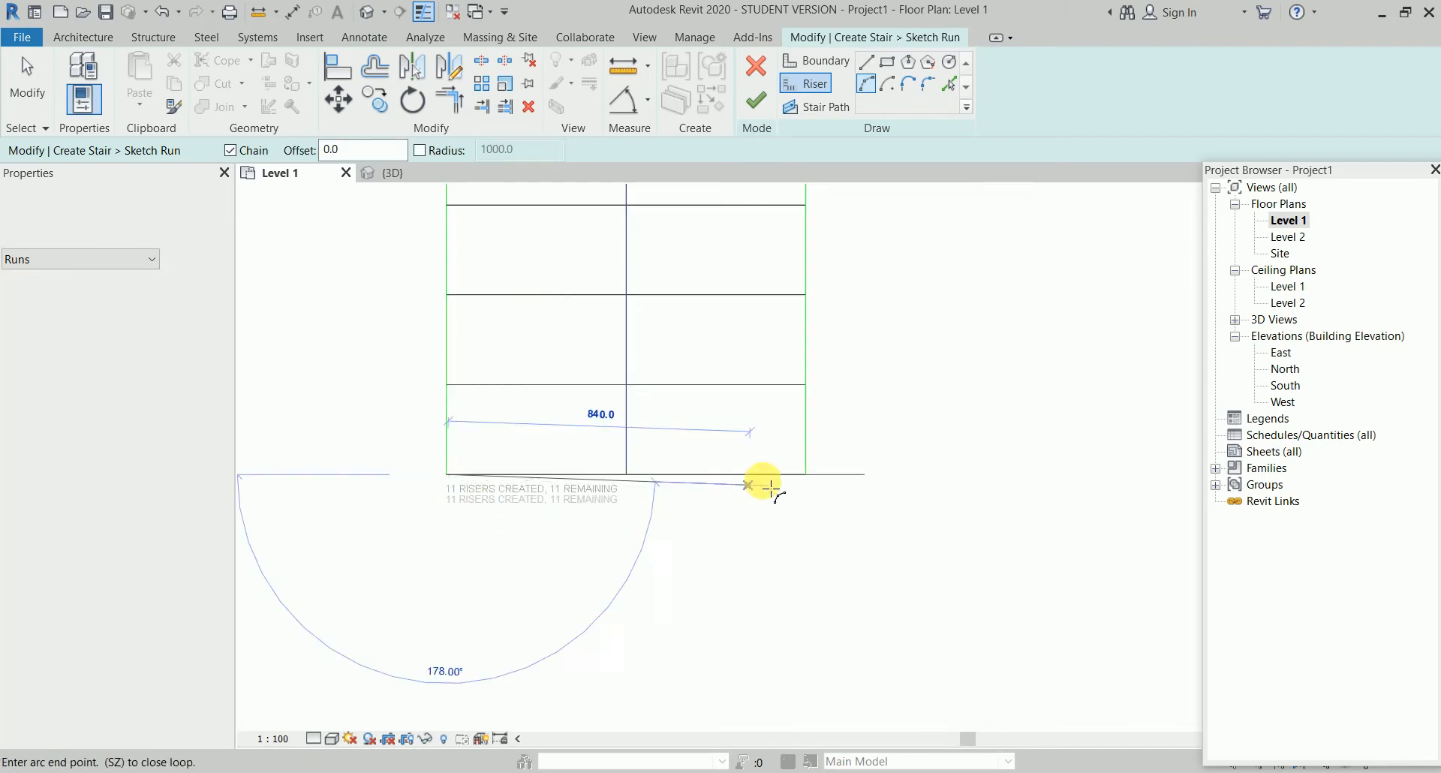
{"action": "left_click", "coordinate": [806, 474]}
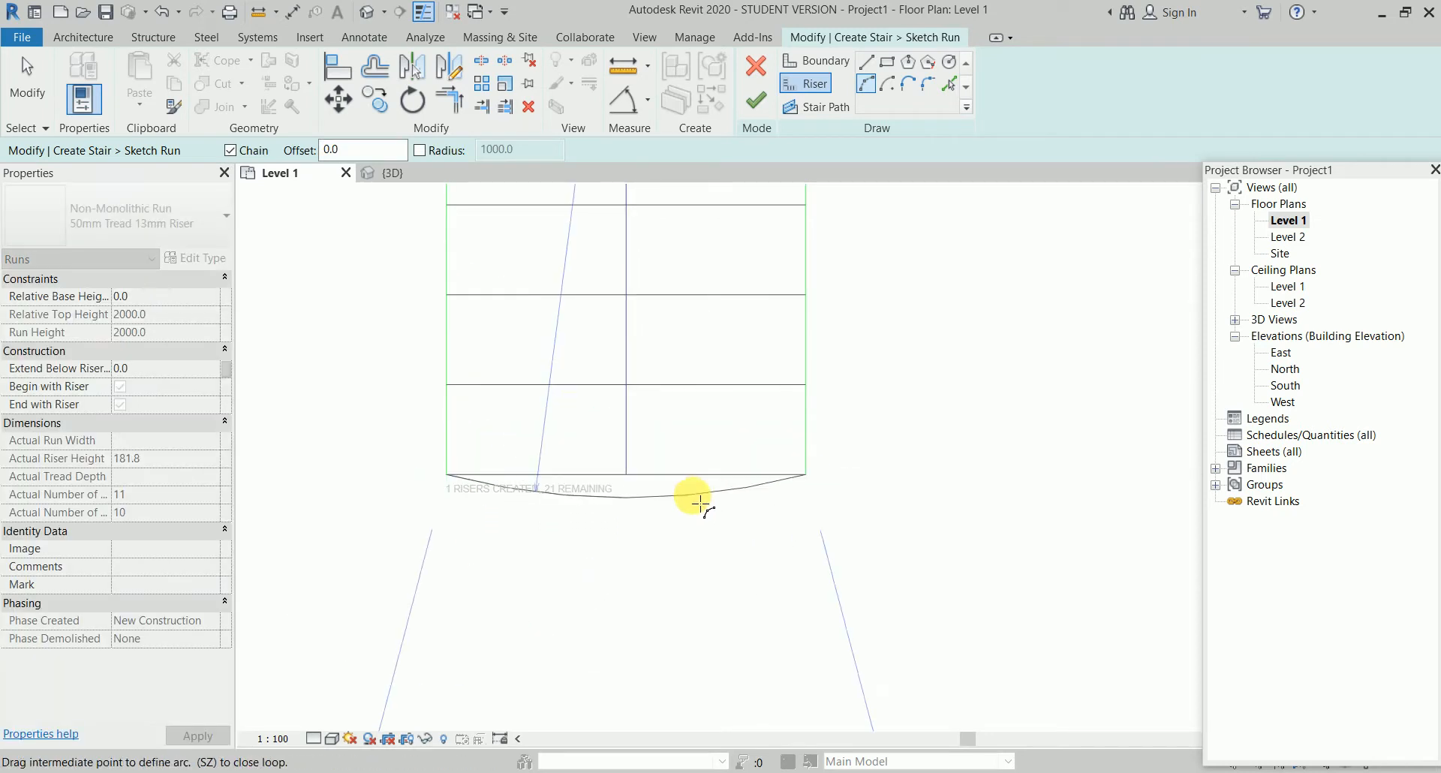
{"action": "left_click", "coordinate": [614, 662]}
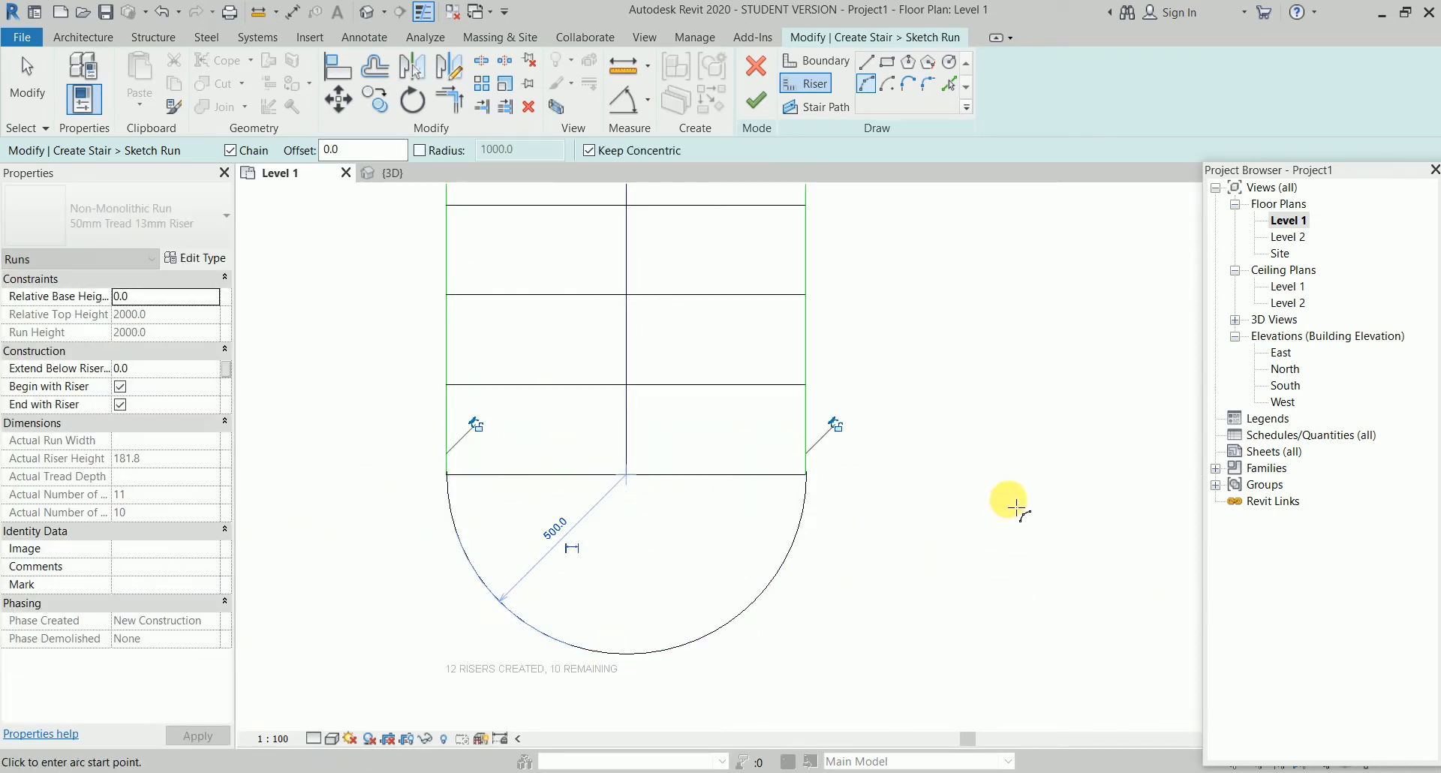
{"action": "right_click", "coordinate": [985, 398]}
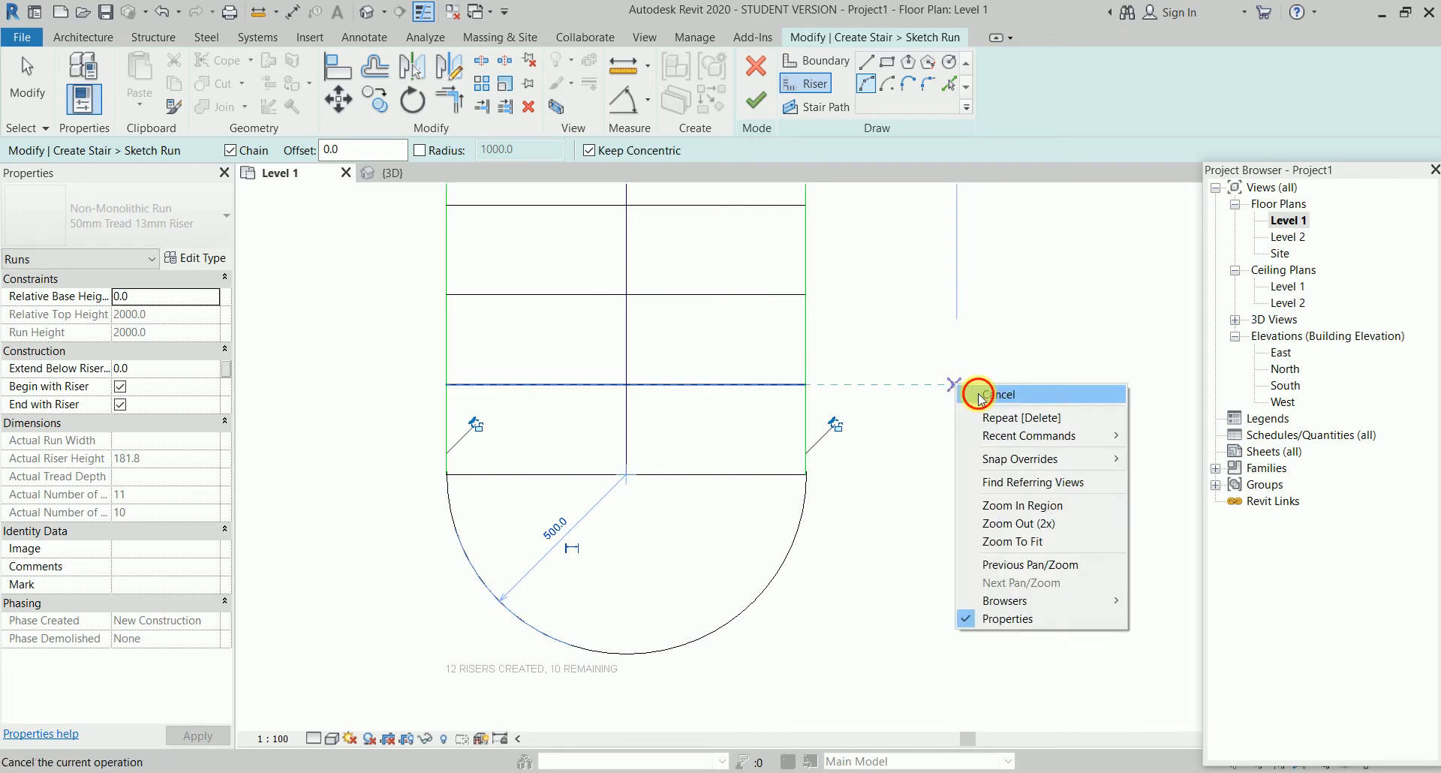
{"action": "left_click", "coordinate": [982, 387]}
{"action": "right_click", "coordinate": [896, 327]}
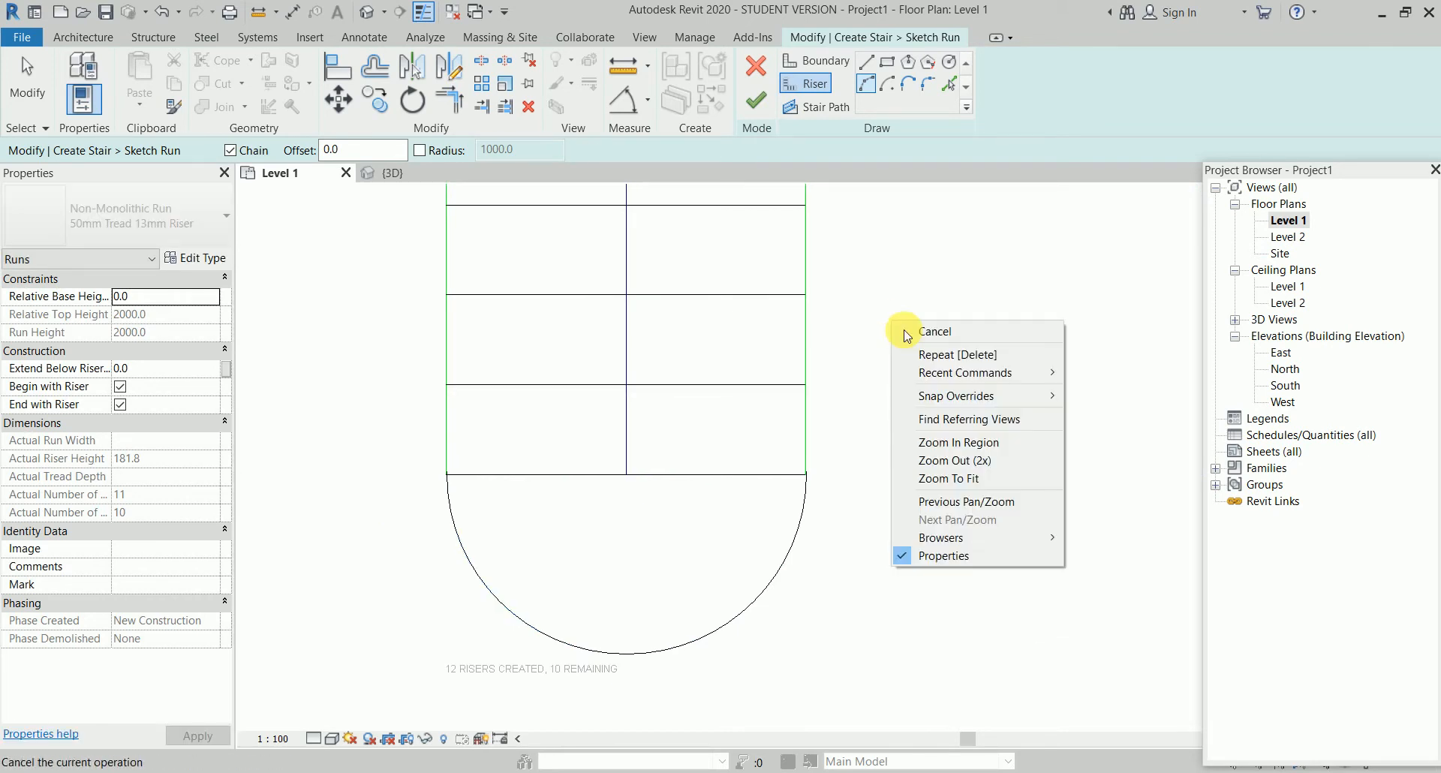
{"action": "left_click", "coordinate": [914, 332]}
Delete the straight riser line across the opening of the new semicircular riser
{"action": "middle_click_drag", "start_coordinate": [884, 464], "coordinate": [895, 384]}
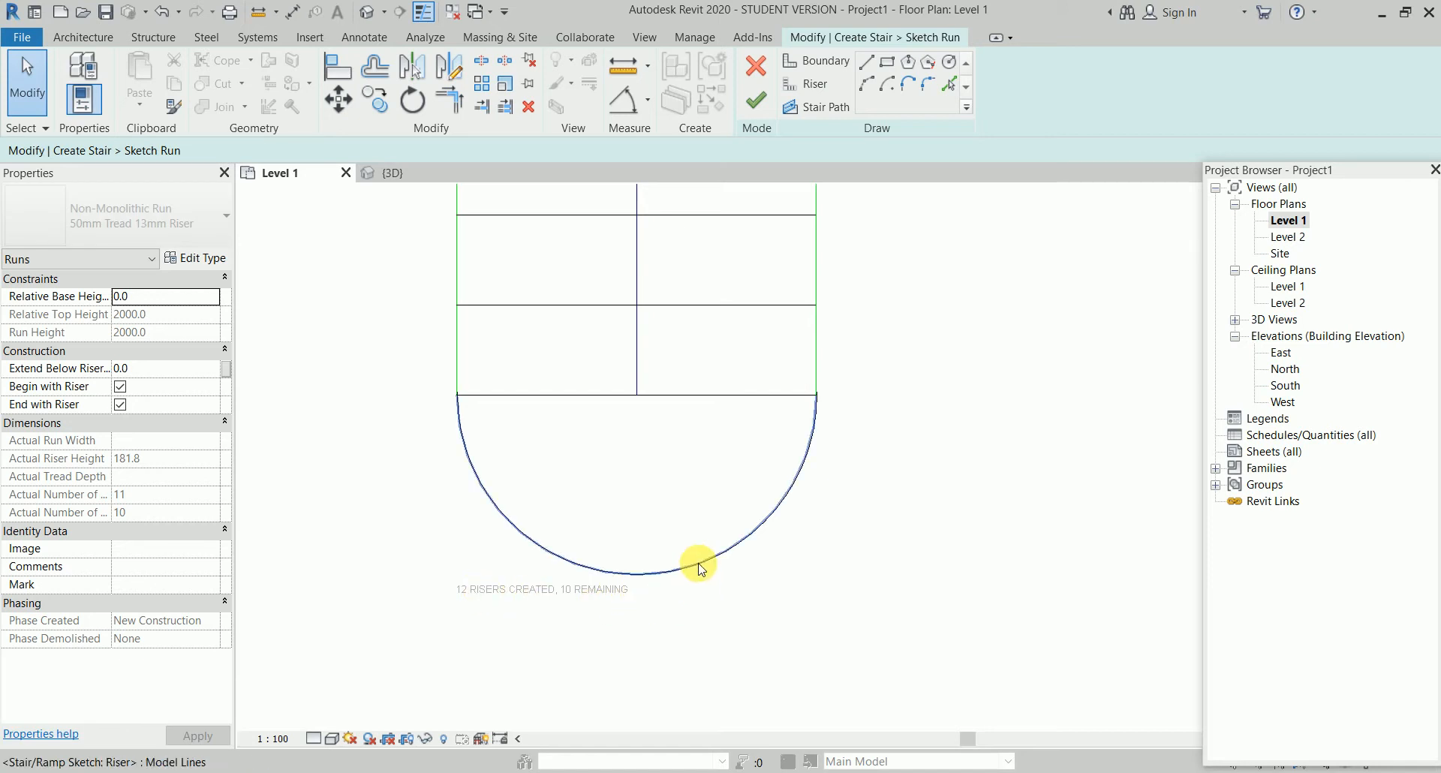
{"action": "left_click", "coordinate": [720, 398]}
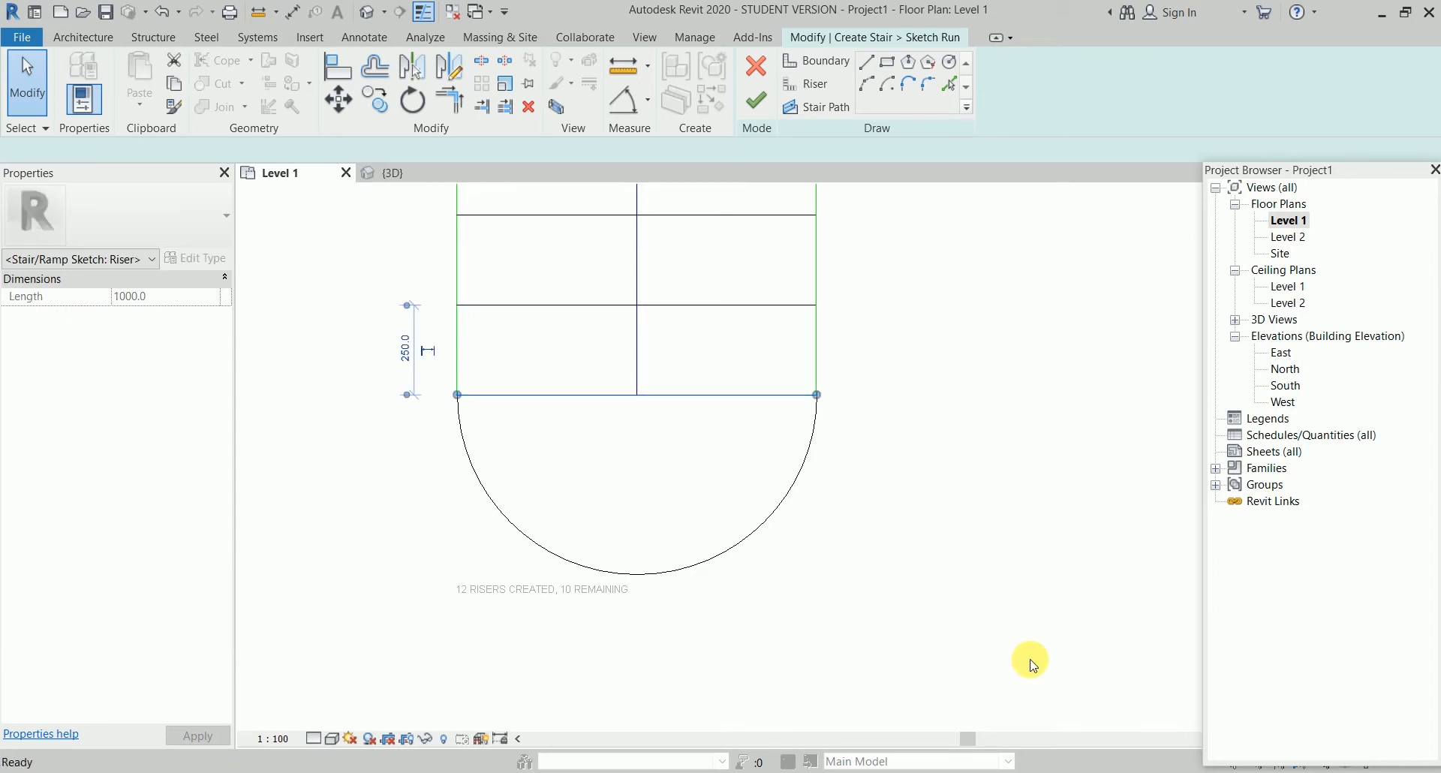
{"action": "key", "text": "Delete"}
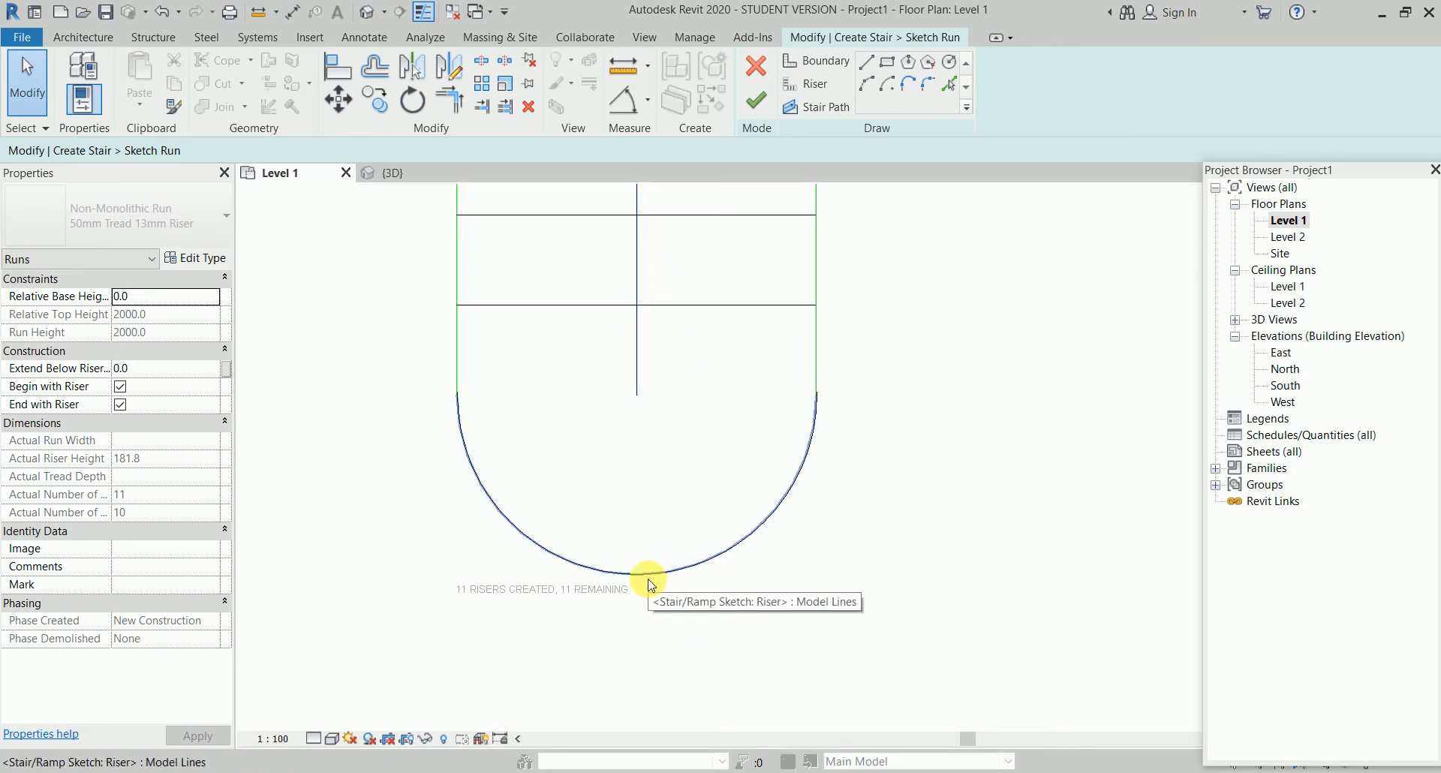
Extend the stair path line's lower end to the semicircular riser and finish the run sketch
{"action": "left_click", "coordinate": [638, 349]}
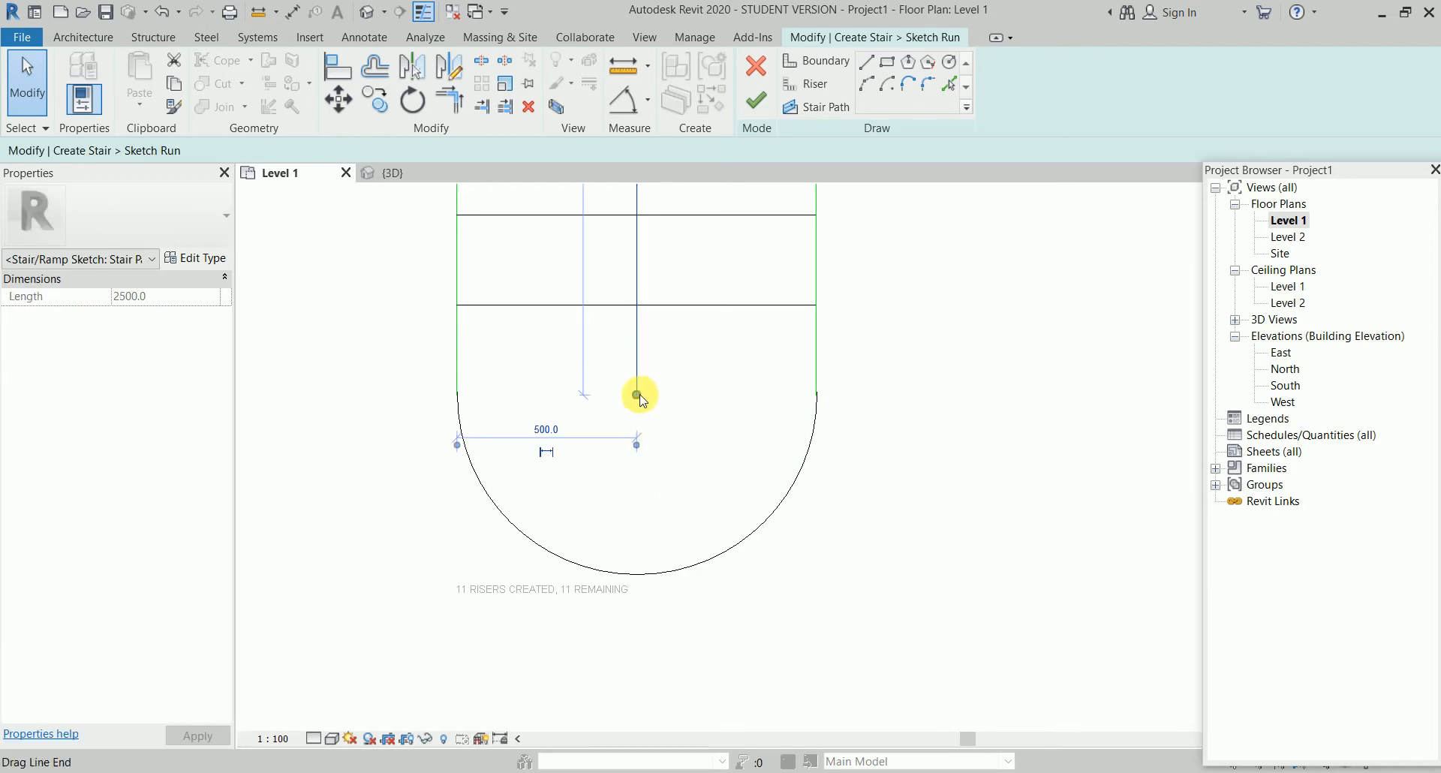
{"action": "left_click_drag", "start_coordinate": [639, 395], "coordinate": [637, 571]}
{"action": "left_click", "coordinate": [919, 501]}
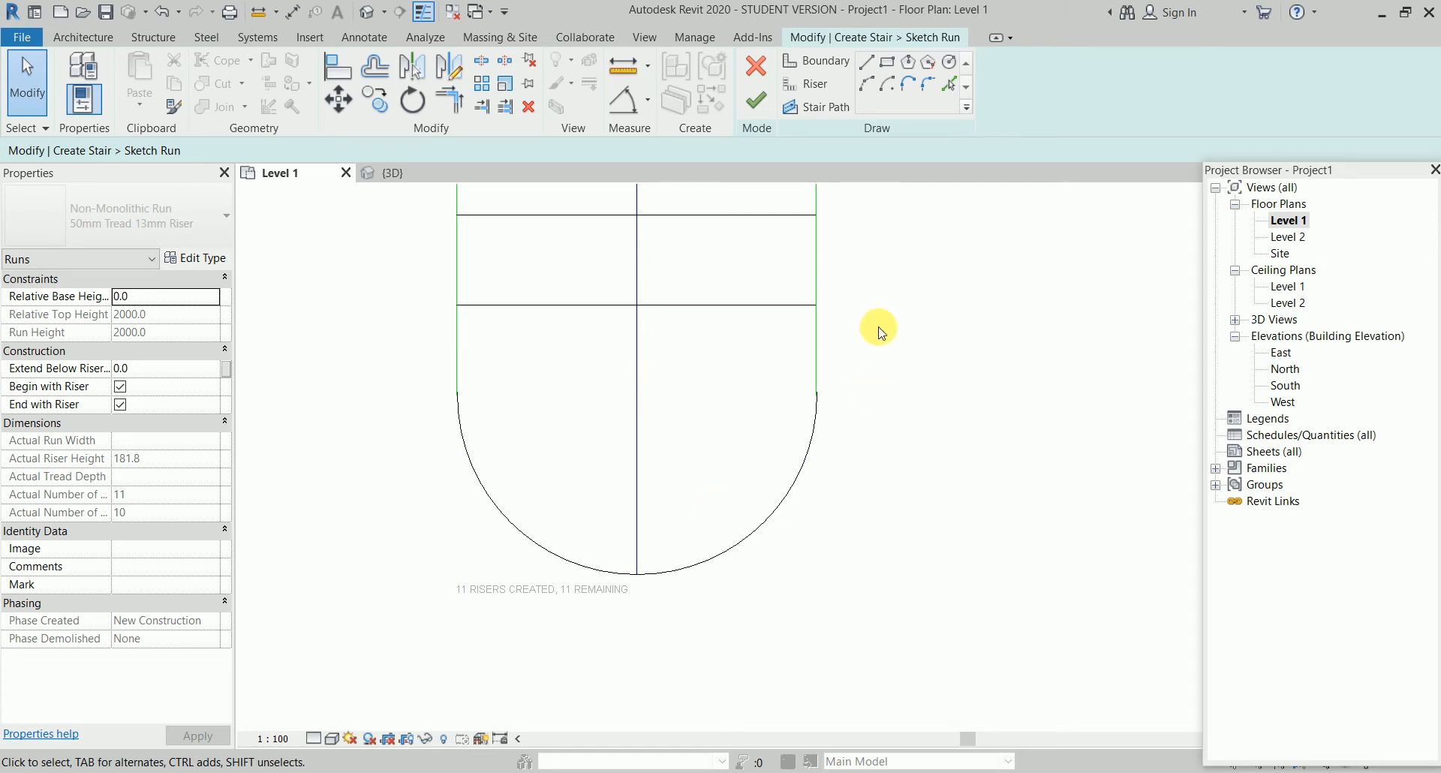
{"action": "left_click", "coordinate": [767, 111]}
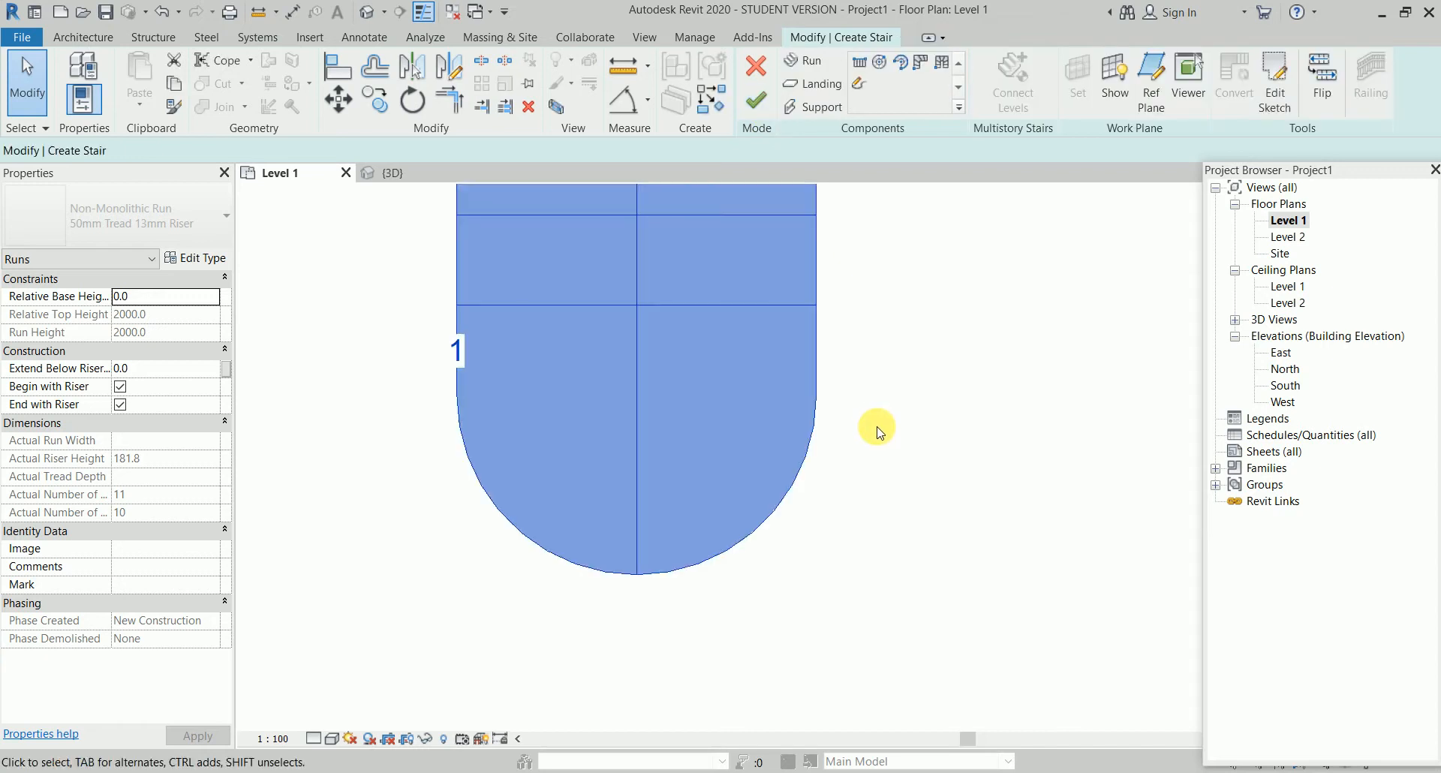
Convert the stair's landing to a sketch-based component and open its sketch for editing in the Level 1 floor plan
{"action": "left_click", "coordinate": [390, 172]}
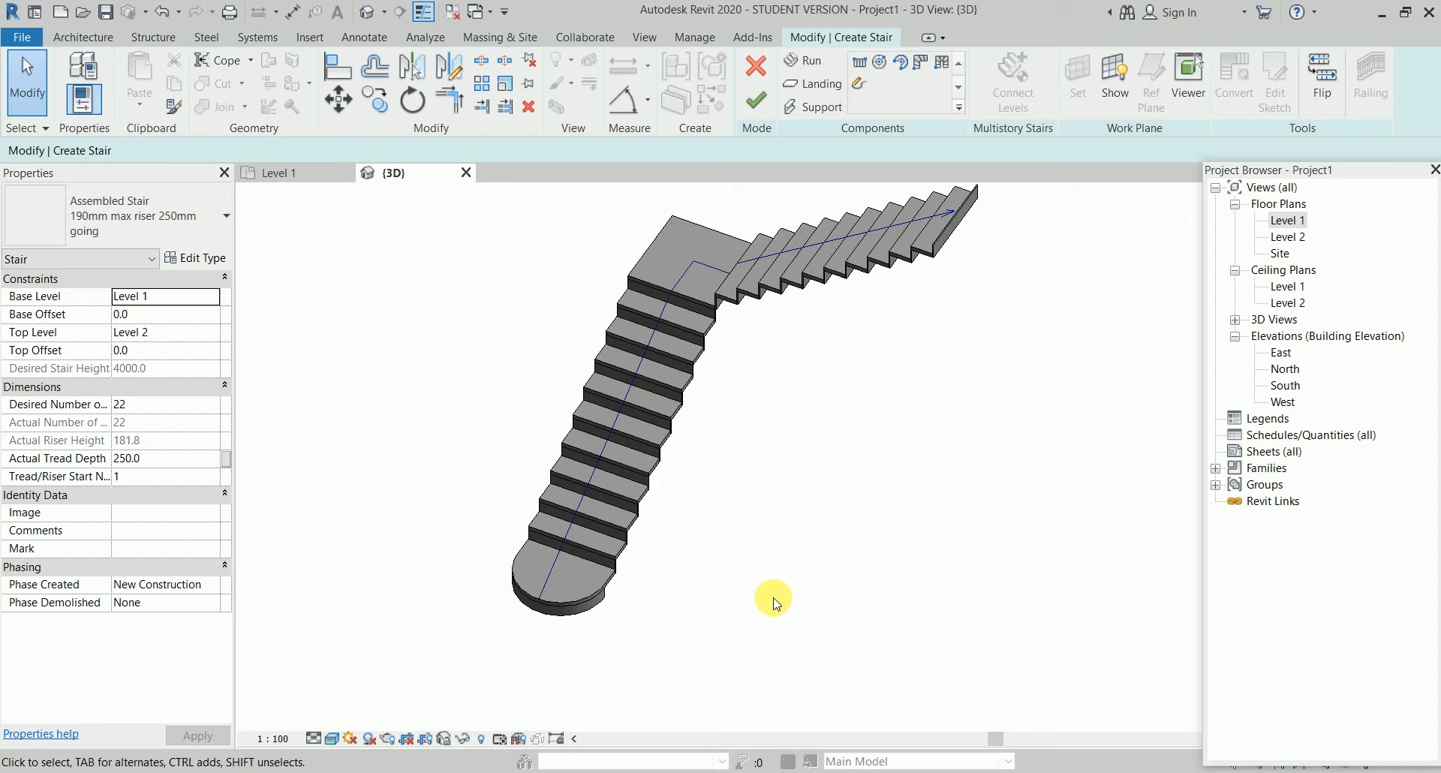
{"action": "scroll", "coordinate": [566, 578], "scroll_direction": "up", "scroll_amount": 5}
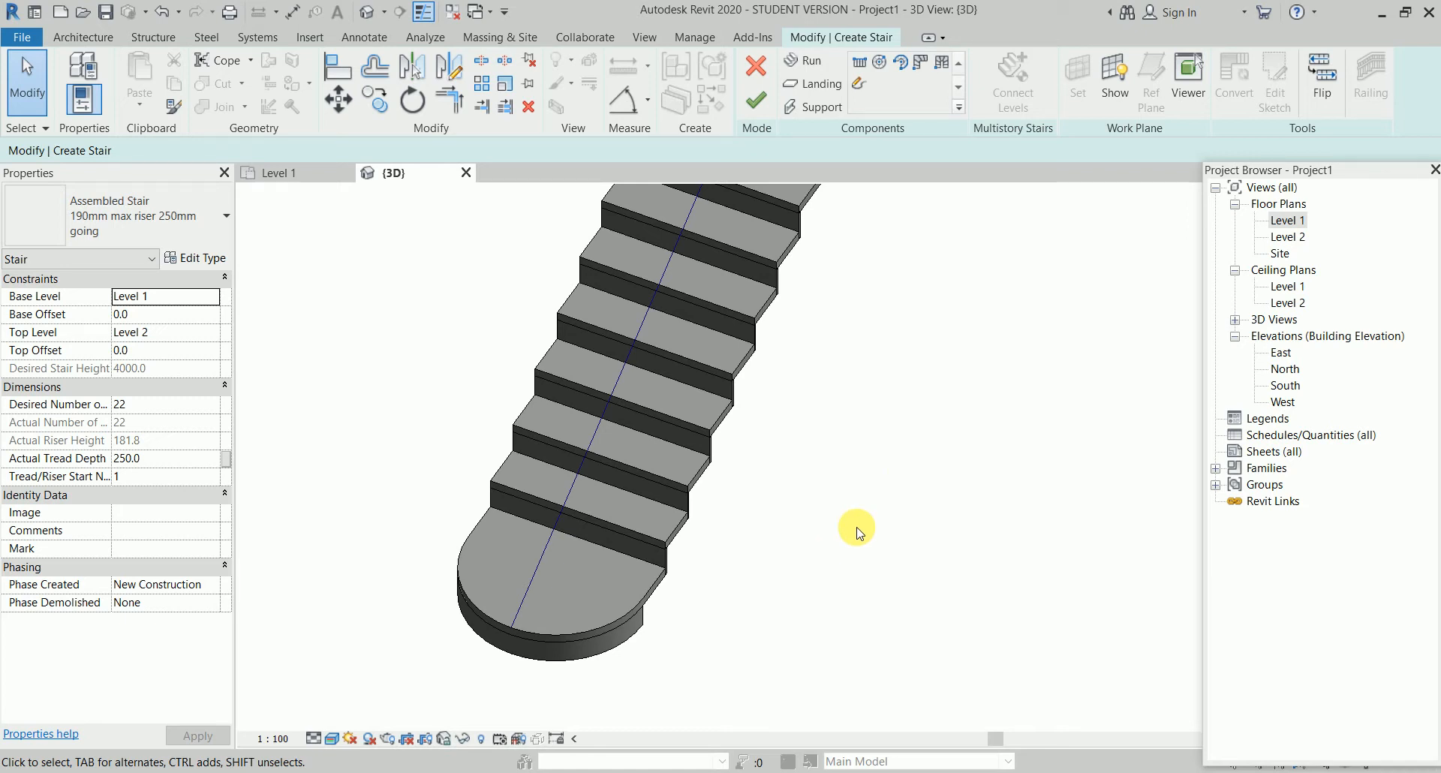
{"action": "scroll", "coordinate": [907, 466], "scroll_direction": "down", "scroll_amount": 4}
{"action": "middle_click_drag", "start_coordinate": [944, 433], "coordinate": [781, 497]}
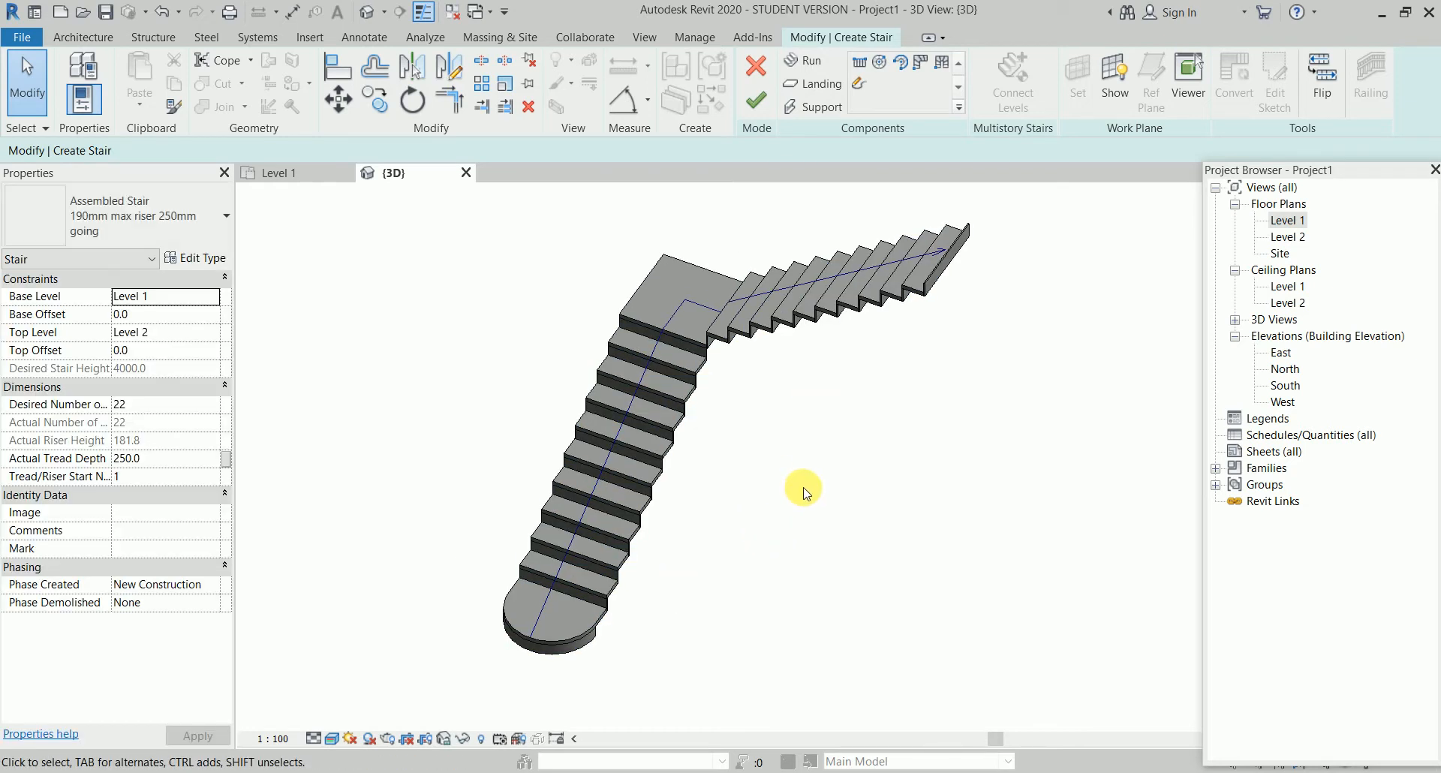
{"action": "scroll", "coordinate": [780, 503], "scroll_direction": "up", "scroll_amount": 3}
{"action": "middle_click_drag", "start_coordinate": [781, 498], "coordinate": [849, 589]}
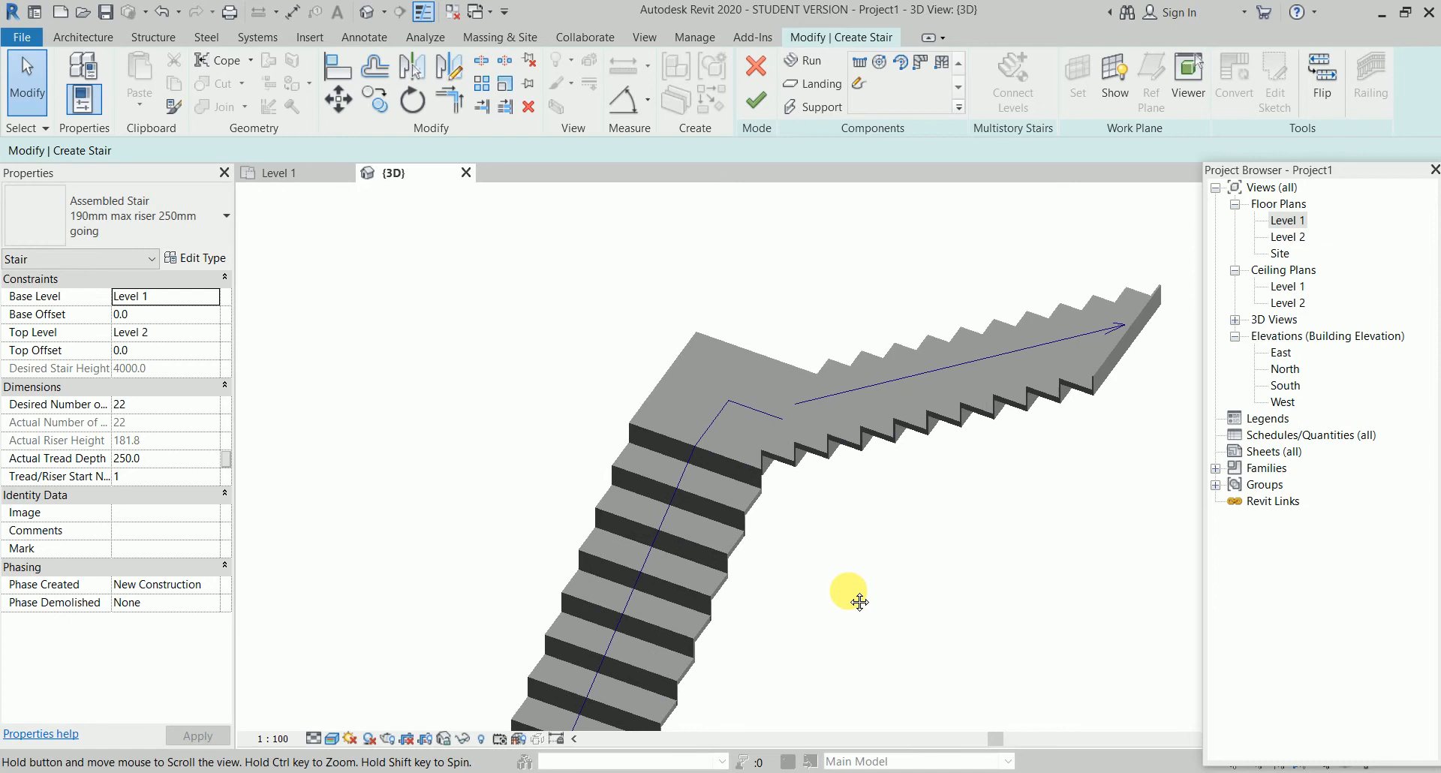
{"action": "left_click", "coordinate": [763, 359]}
{"action": "left_click", "coordinate": [1233, 84]}
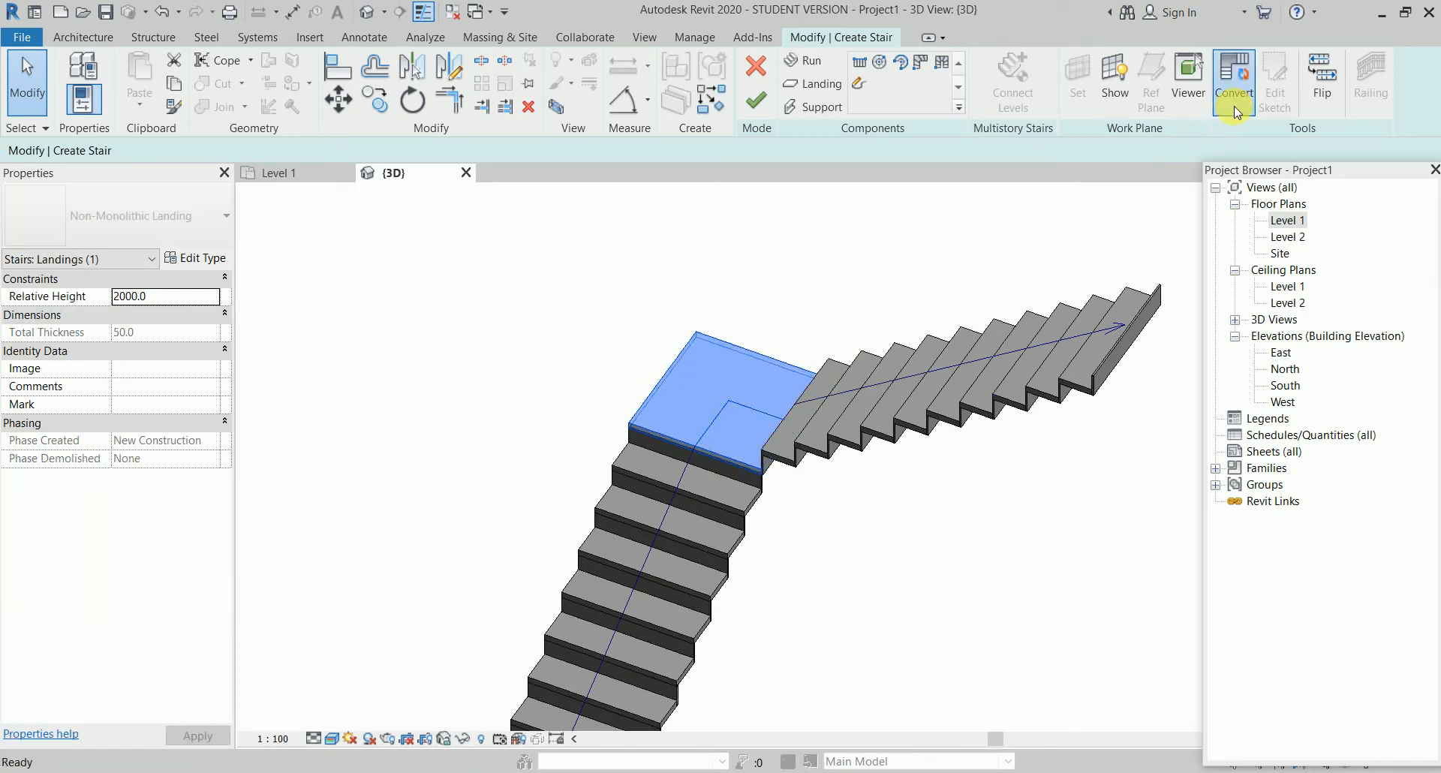
{"action": "left_click", "coordinate": [1278, 106]}
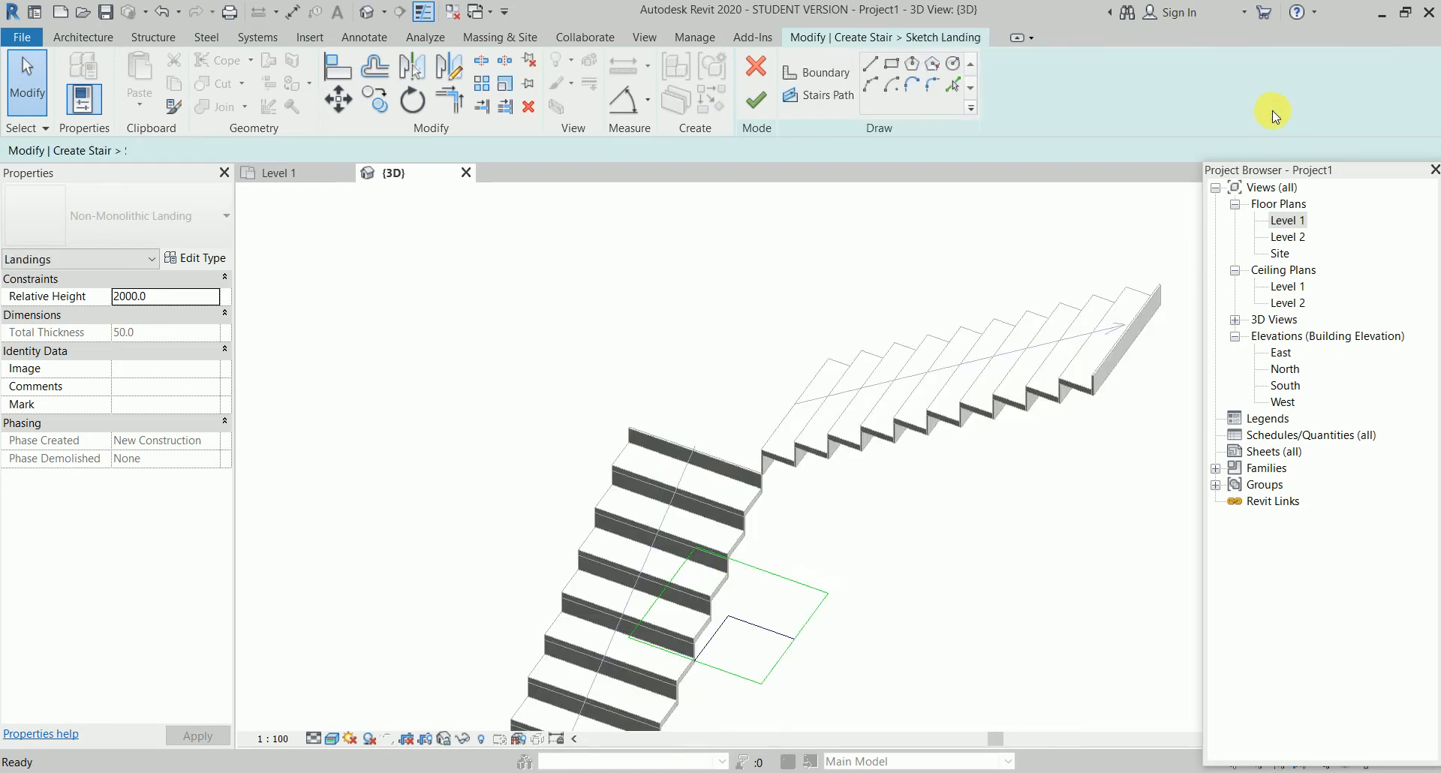
{"action": "double_click", "coordinate": [1290, 222]}
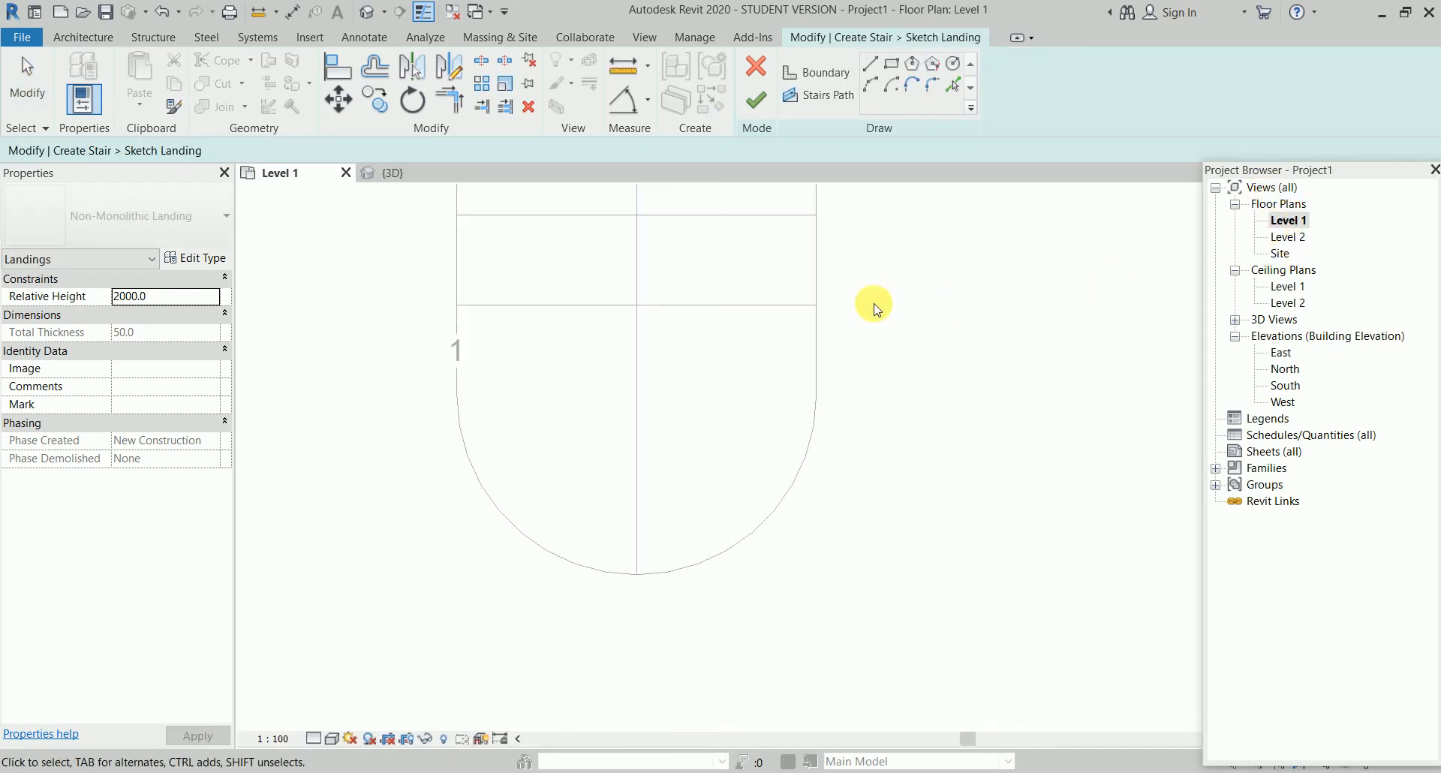
Round the landing boundary's outer corner with a 400 mm radius fillet arc and finish the landing sketch
{"action": "middle_click_drag", "start_coordinate": [875, 306], "coordinate": [874, 524]}
{"action": "scroll", "coordinate": [893, 450], "scroll_direction": "down", "scroll_amount": 4}
{"action": "middle_click_drag", "start_coordinate": [937, 372], "coordinate": [840, 580]}
{"action": "middle_click_drag", "start_coordinate": [937, 410], "coordinate": [903, 553]}
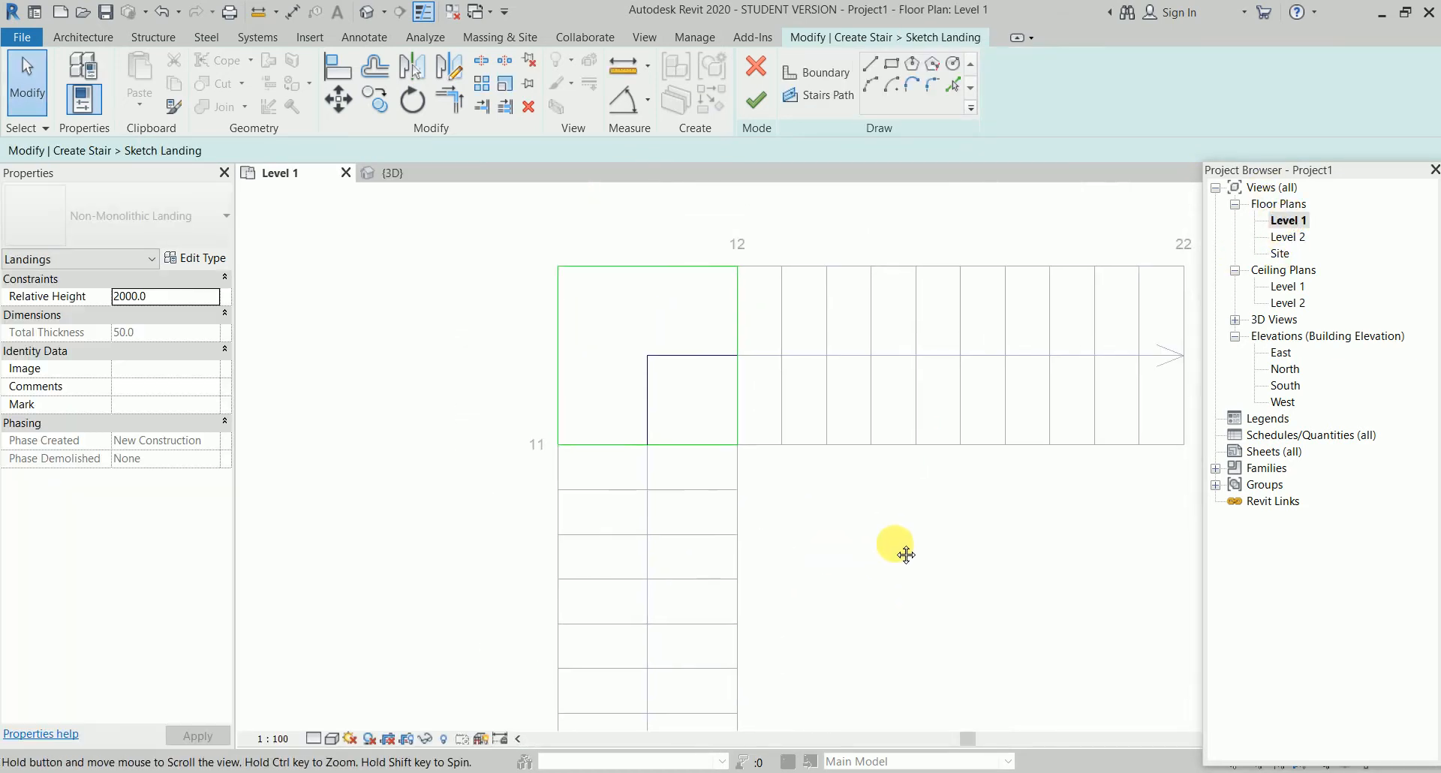
{"action": "scroll", "coordinate": [713, 307], "scroll_direction": "up", "scroll_amount": 2}
{"action": "middle_click_drag", "start_coordinate": [729, 332], "coordinate": [700, 336]}
{"action": "scroll", "coordinate": [700, 351], "scroll_direction": "up", "scroll_amount": 1}
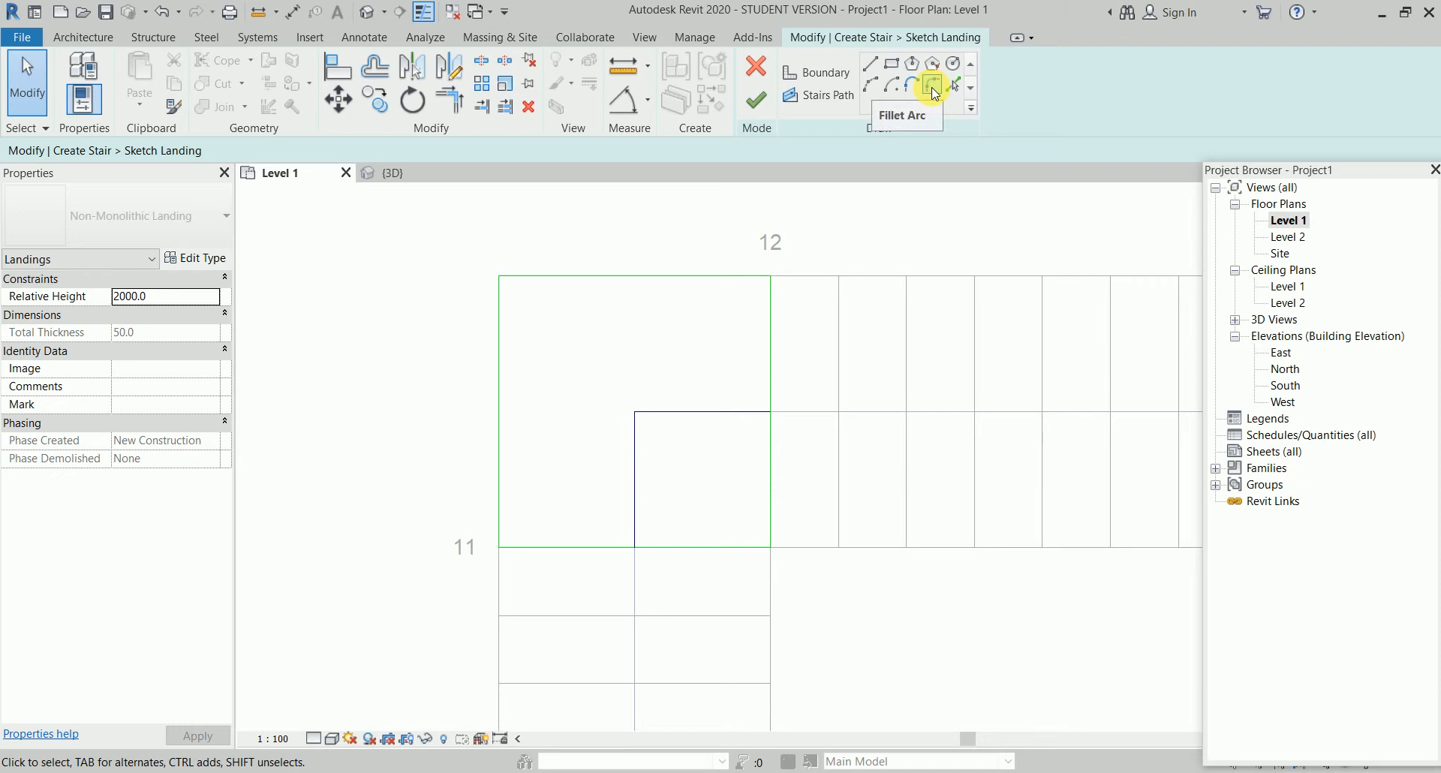
{"action": "left_click", "coordinate": [933, 88]}
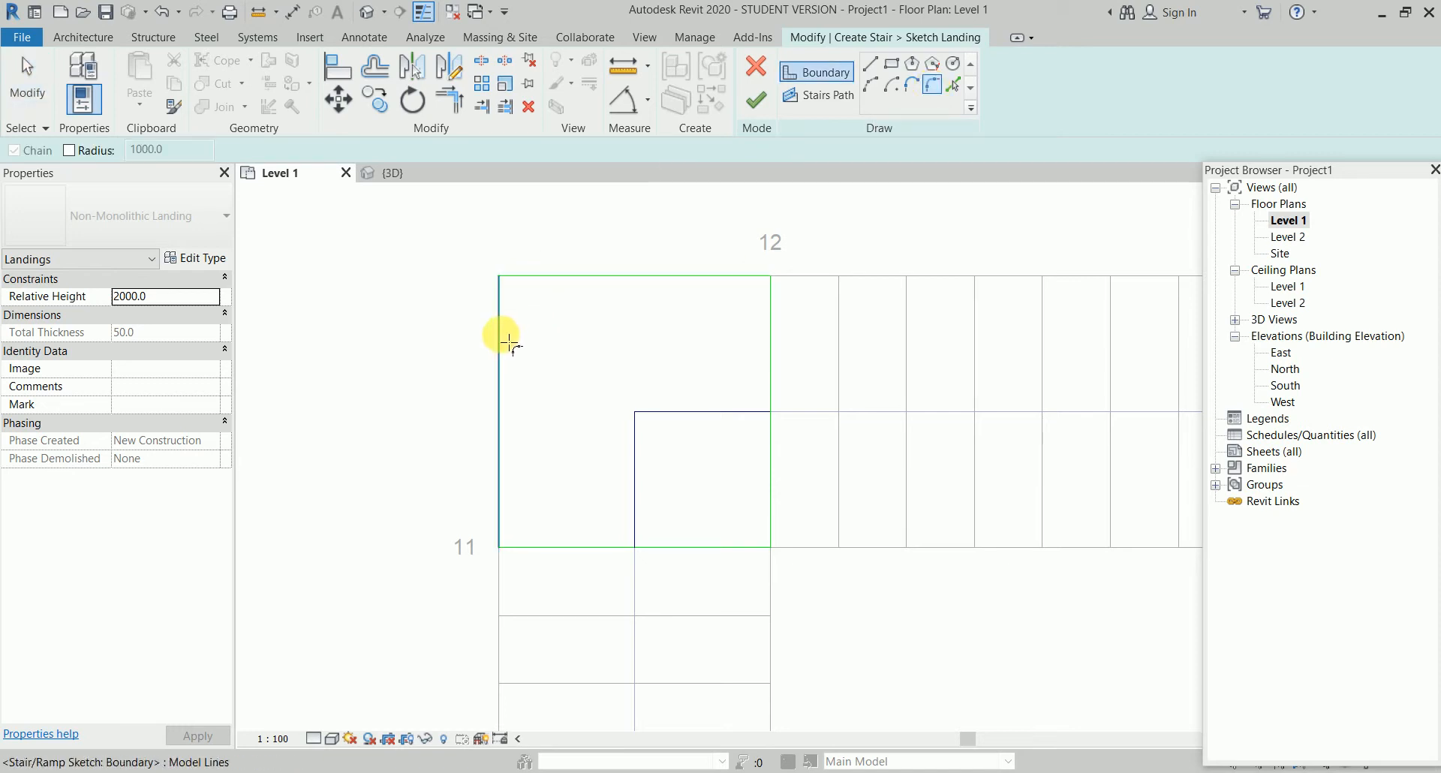
{"action": "left_click", "coordinate": [563, 283]}
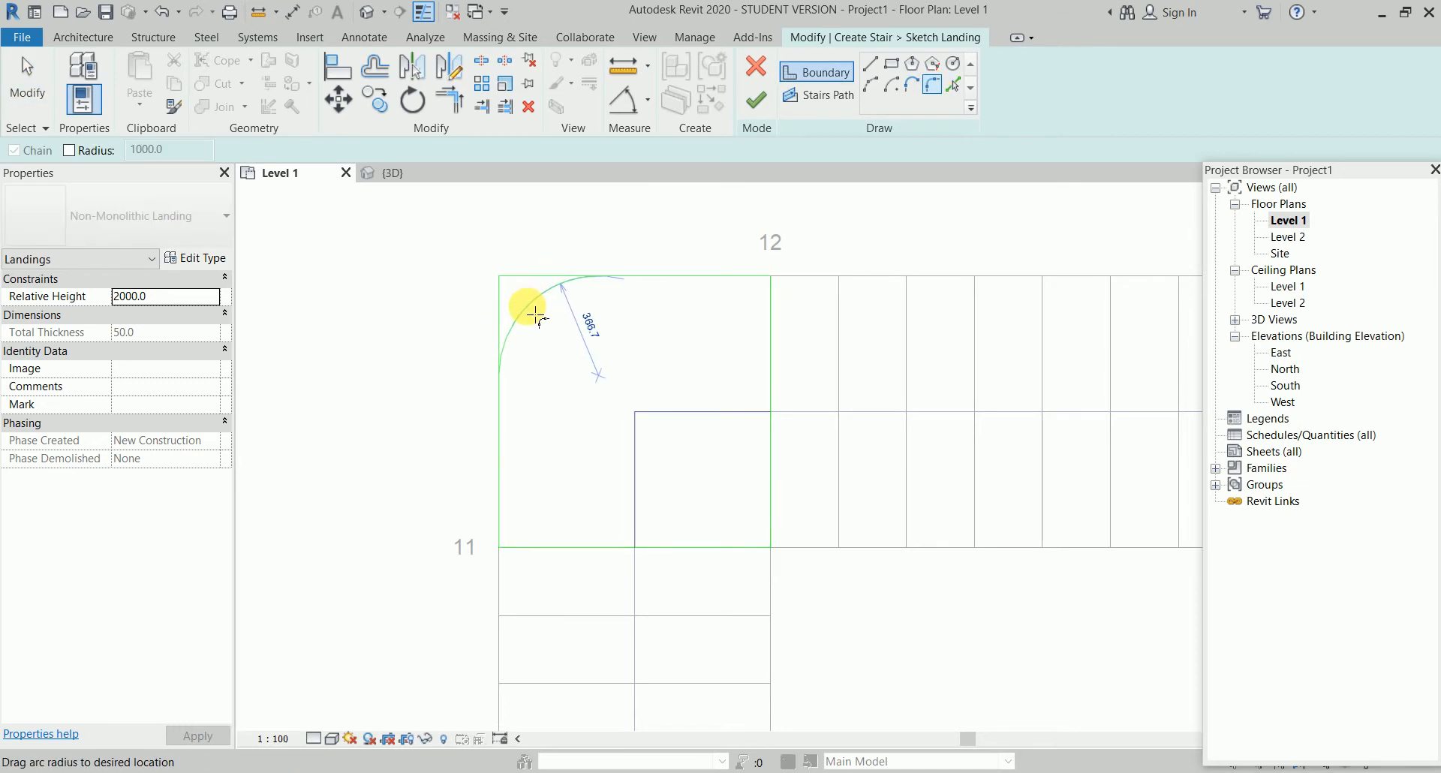
{"action": "left_click", "coordinate": [527, 315]}
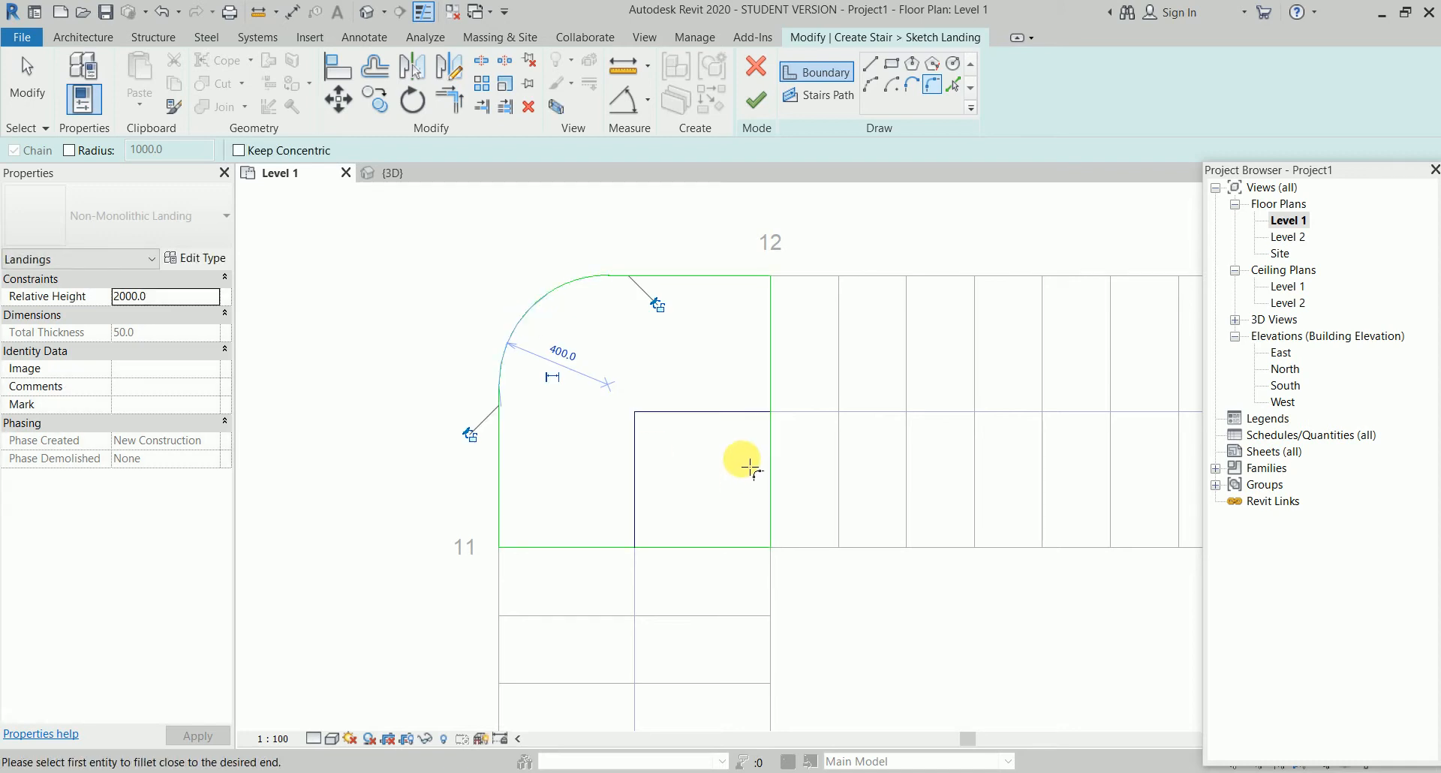
{"action": "left_click", "coordinate": [756, 100]}
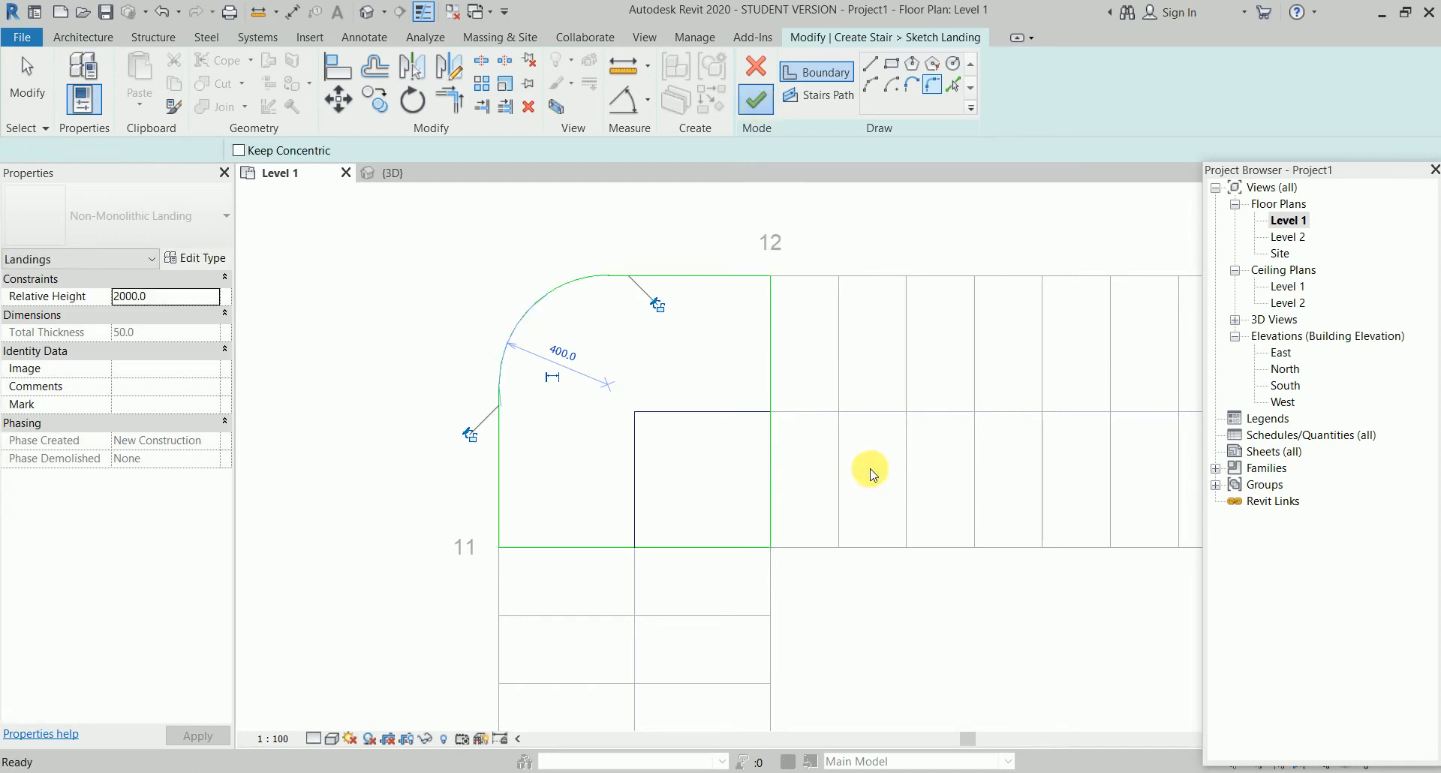
Show the stair in the 3D view and finish the stair edit
{"action": "scroll", "coordinate": [830, 440], "scroll_direction": "down", "scroll_amount": 5}
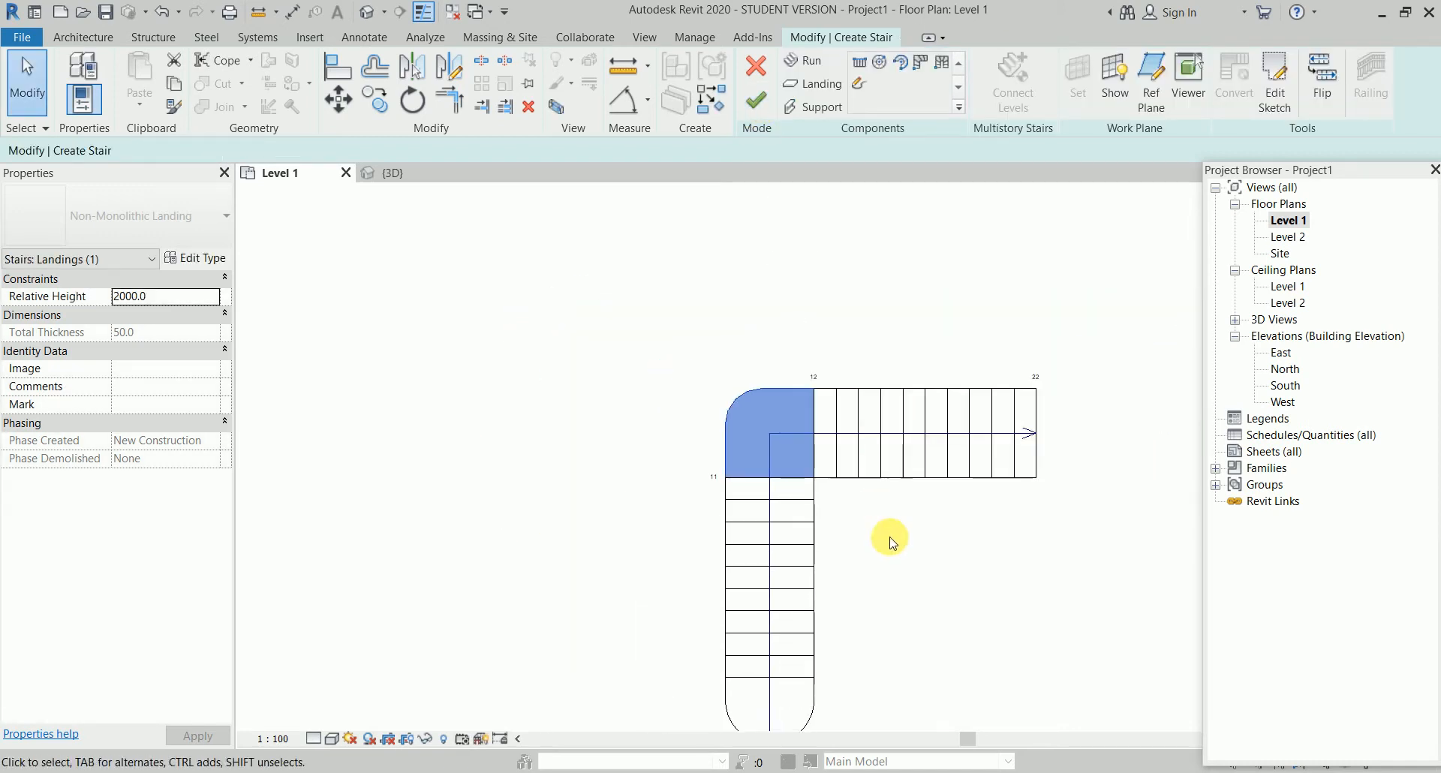
{"action": "left_click", "coordinate": [391, 173]}
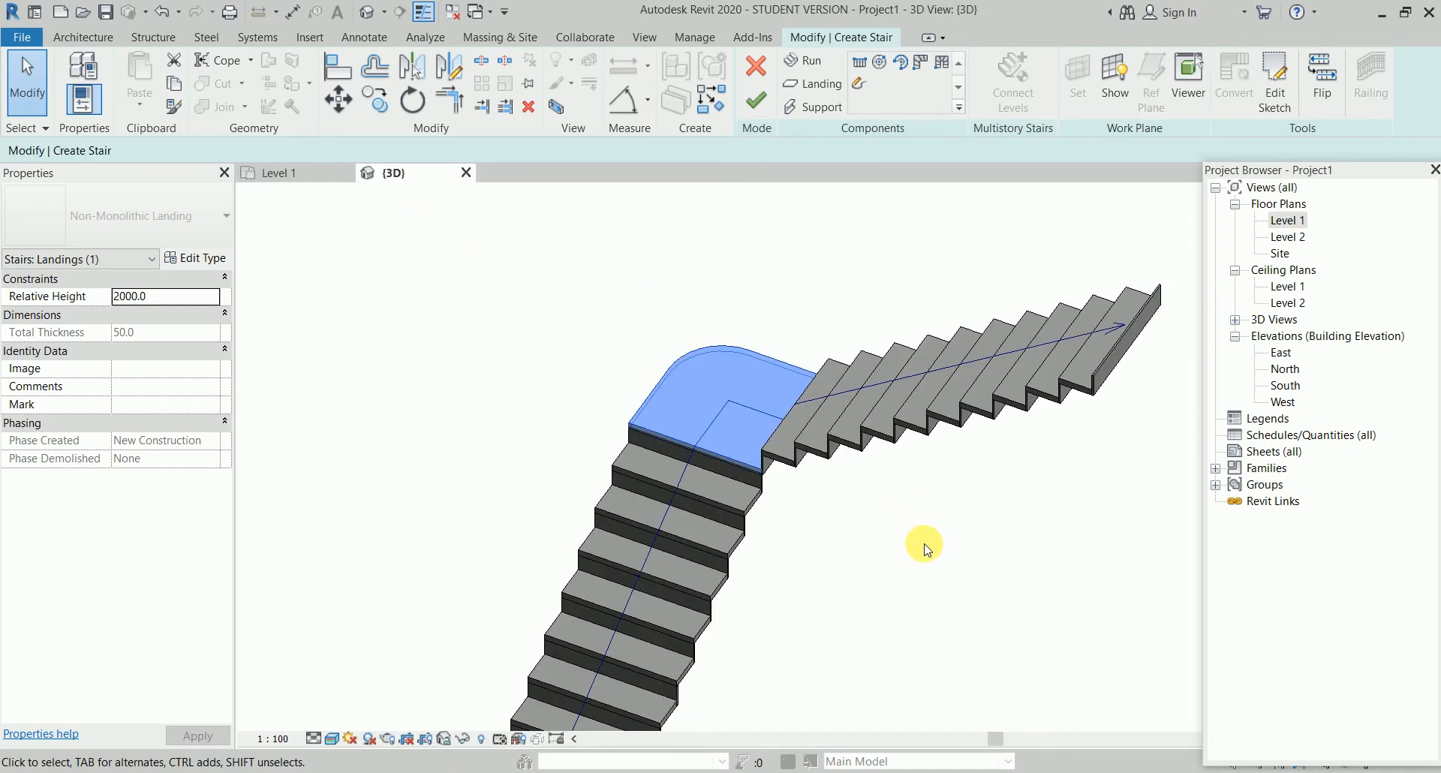
{"action": "middle_click_drag", "start_coordinate": [924, 547], "coordinate": [820, 442]}
{"action": "left_click", "coordinate": [887, 574]}
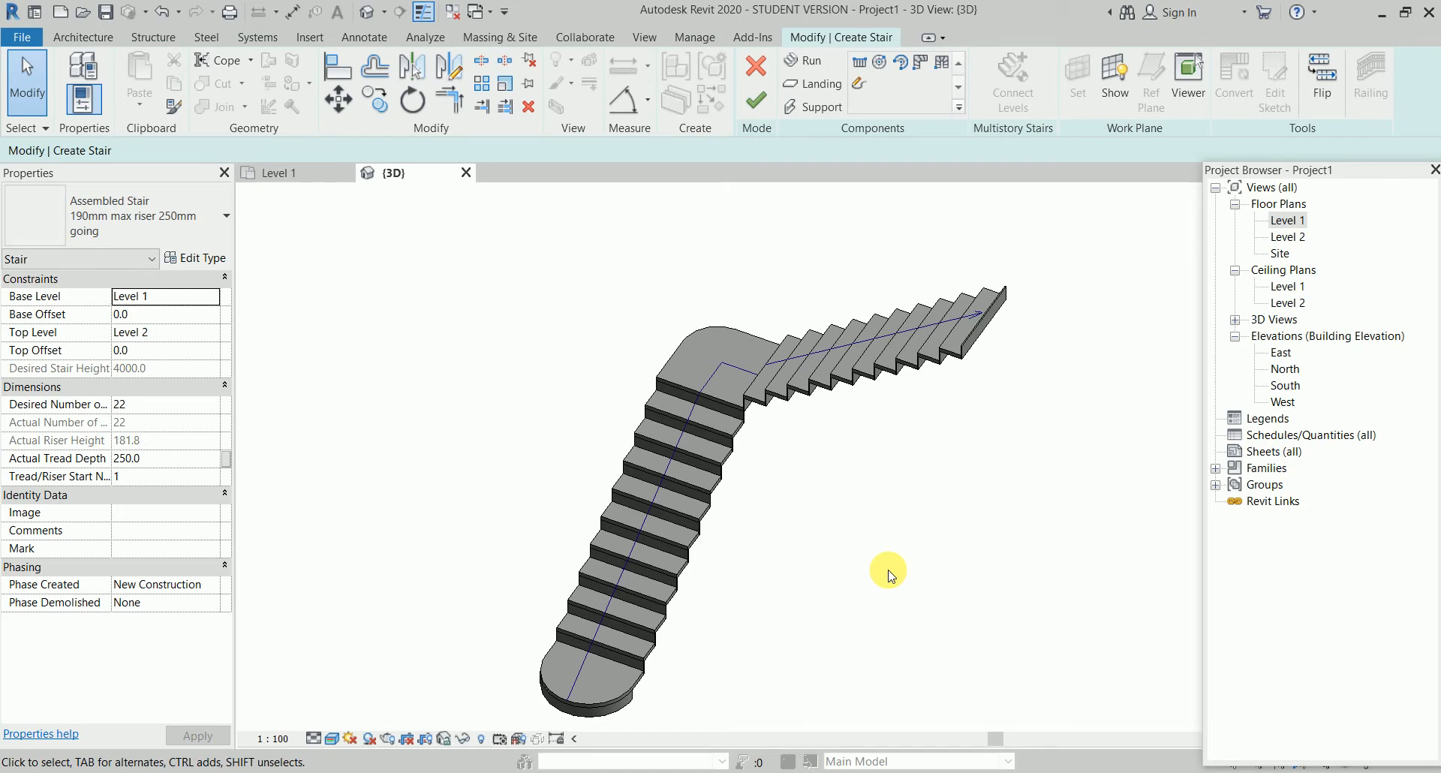
{"action": "left_click", "coordinate": [766, 100]}
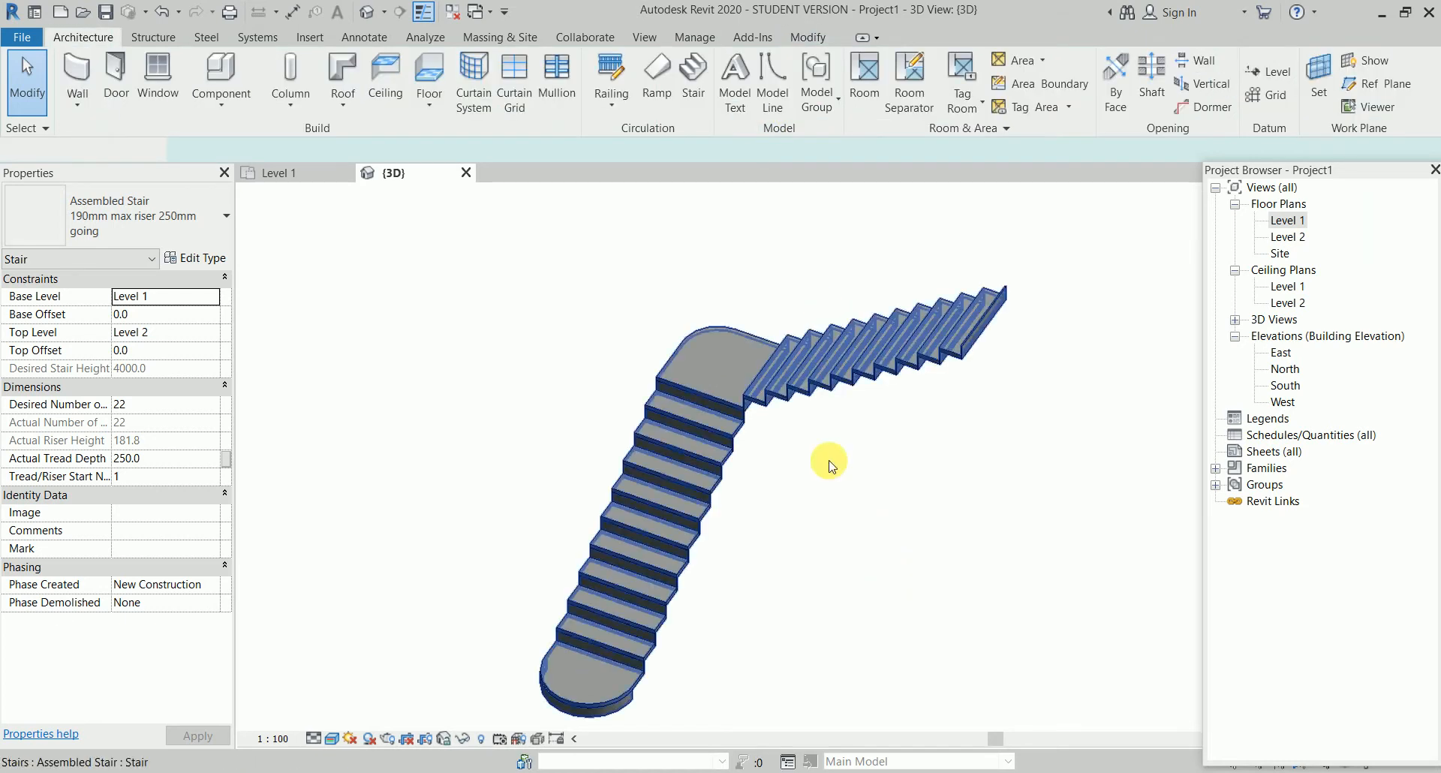
Delete the finished L-shaped stair from the 3D view
{"action": "left_click", "coordinate": [865, 578]}
{"action": "scroll", "coordinate": [865, 577], "scroll_direction": "down", "scroll_amount": 2}
{"action": "middle_click_drag", "start_coordinate": [864, 577], "coordinate": [831, 487]}
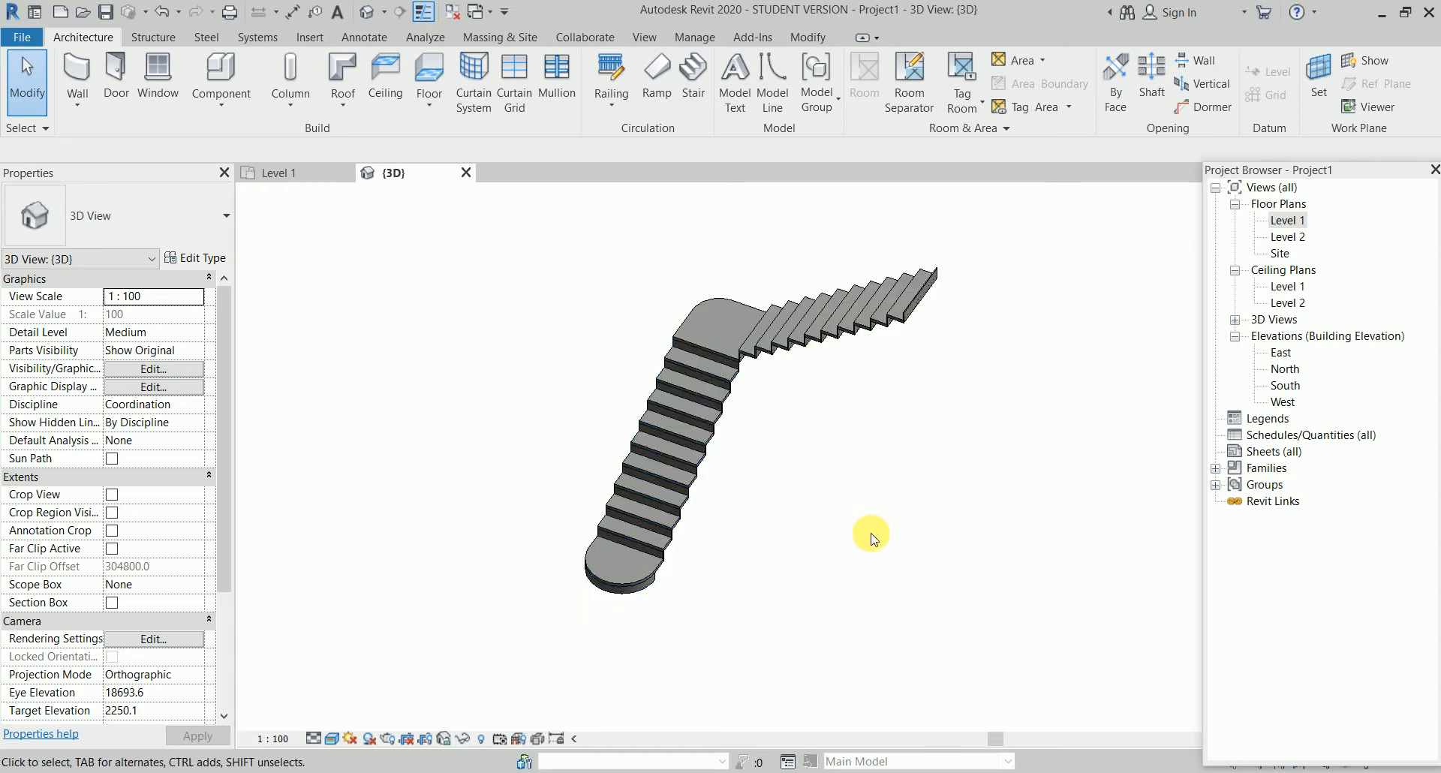
{"action": "left_click", "coordinate": [844, 315]}
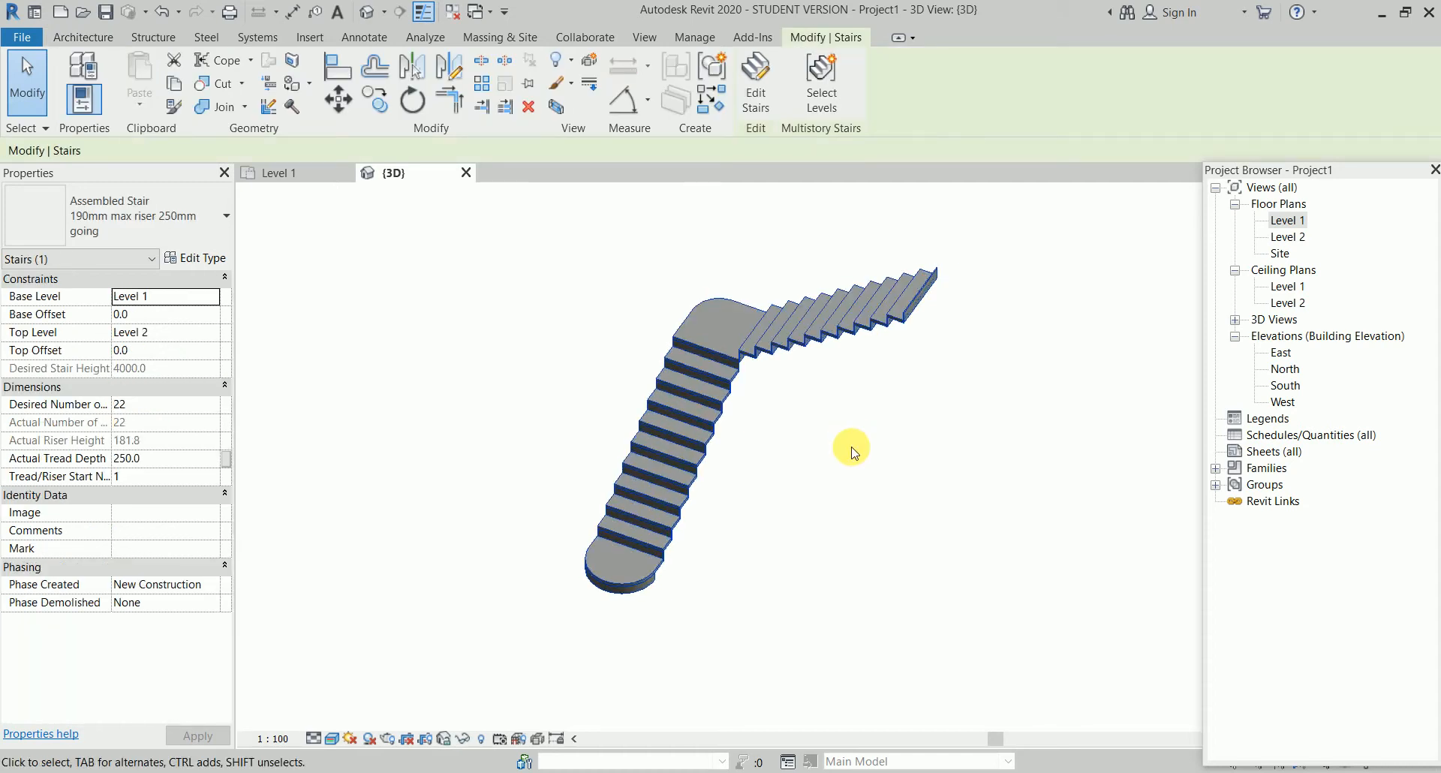
{"action": "key", "text": "Delete"}
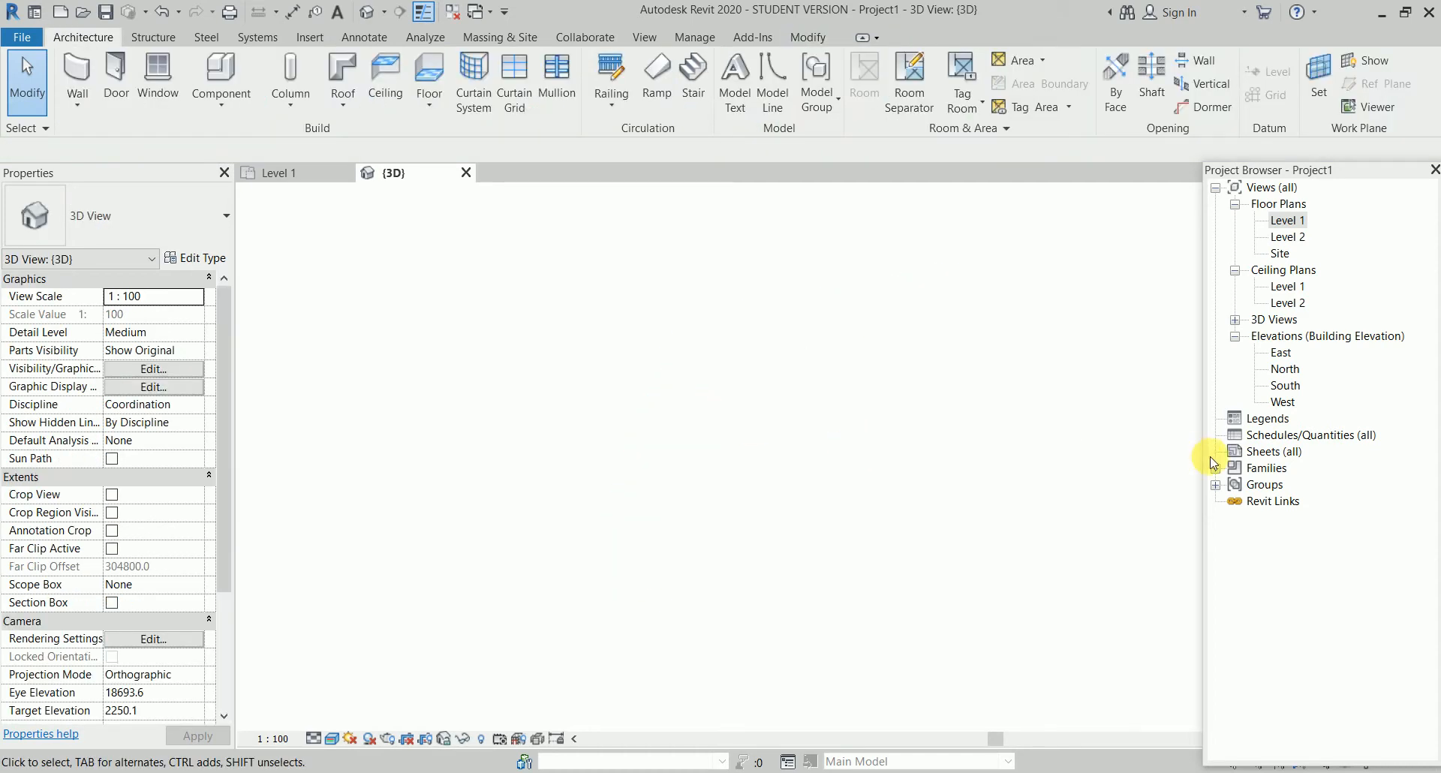
In the North elevation, add a new level offset 2000 mm above Level 1
{"action": "double_click", "coordinate": [1285, 368]}
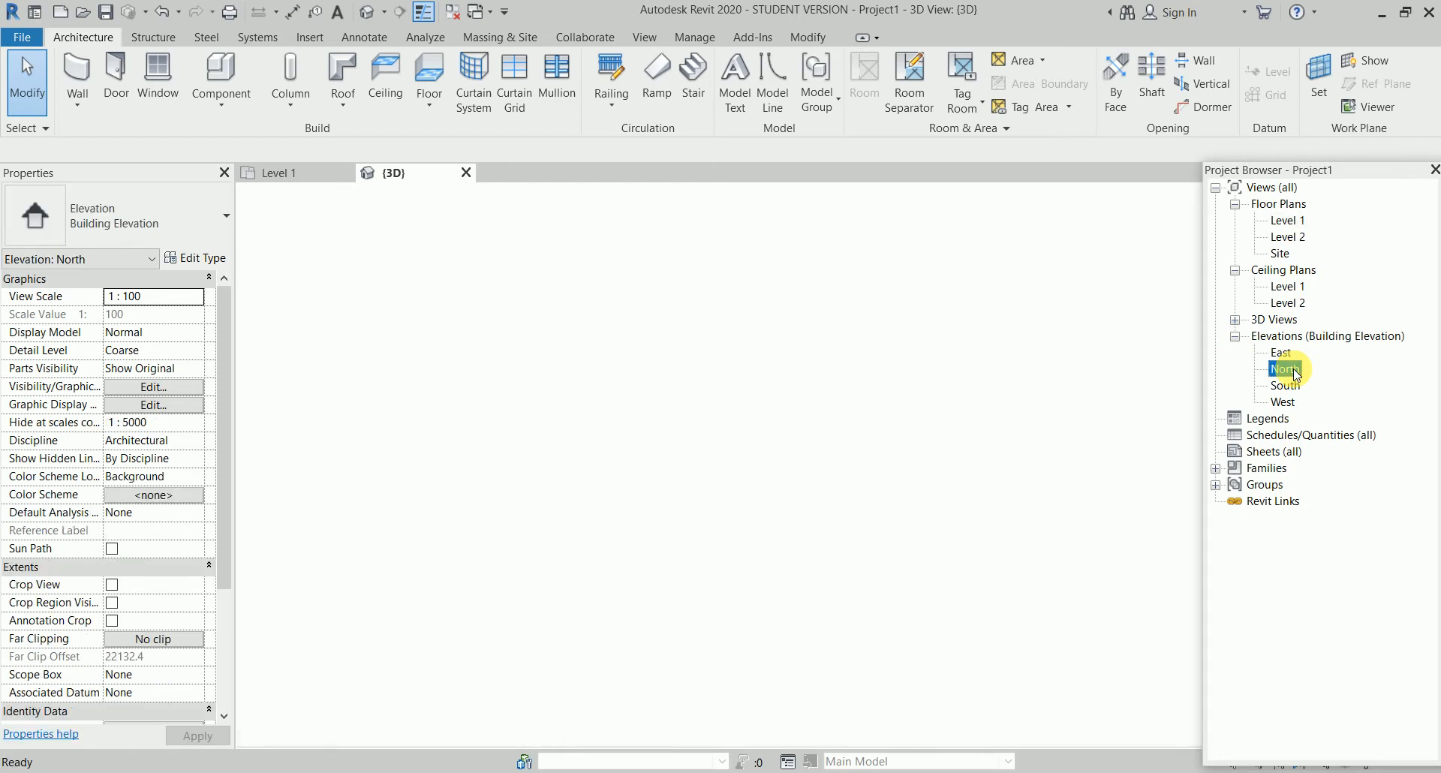
{"action": "middle_click_drag", "start_coordinate": [948, 450], "coordinate": [860, 452]}
{"action": "scroll", "coordinate": [754, 428], "scroll_direction": "up", "scroll_amount": 2}
{"action": "middle_click_drag", "start_coordinate": [821, 304], "coordinate": [867, 313]}
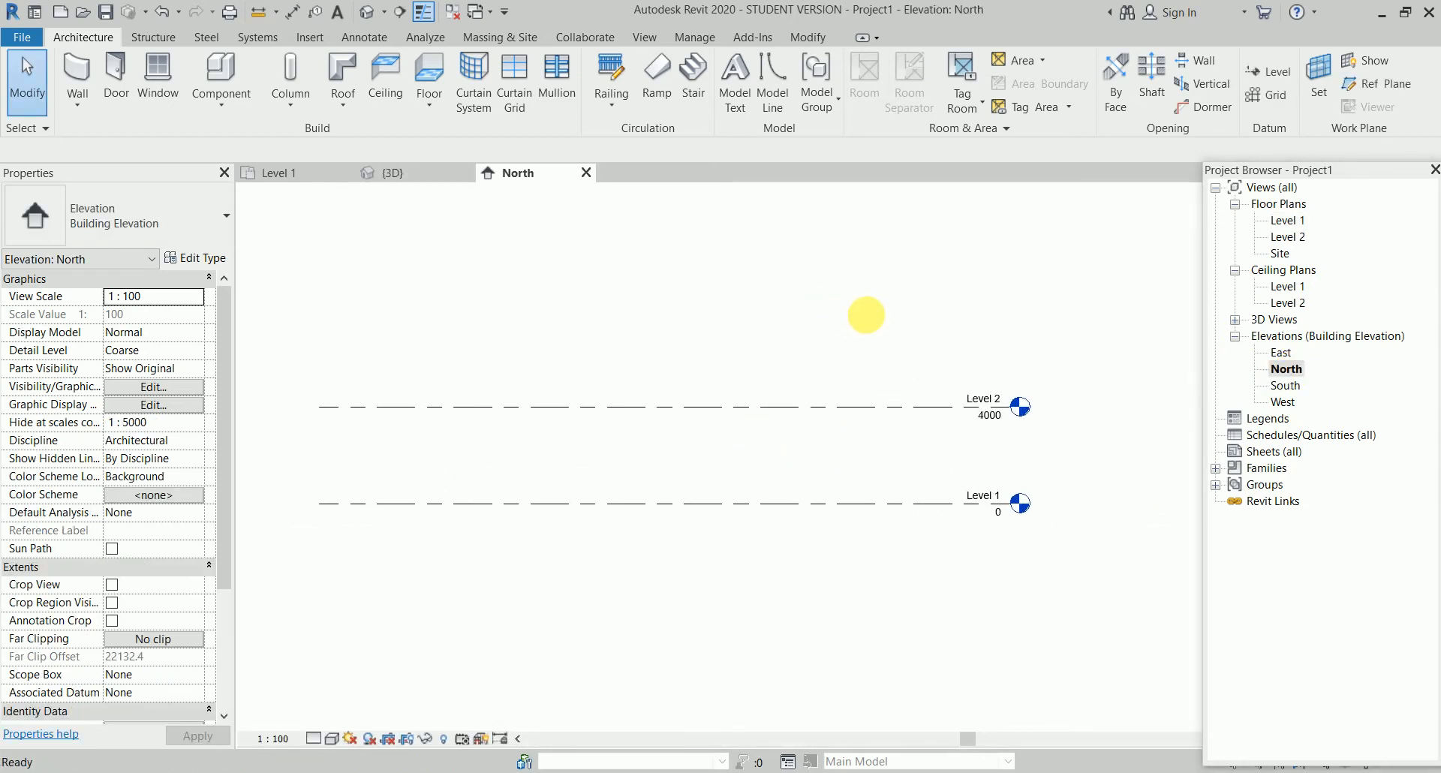
{"action": "left_click", "coordinate": [1267, 72]}
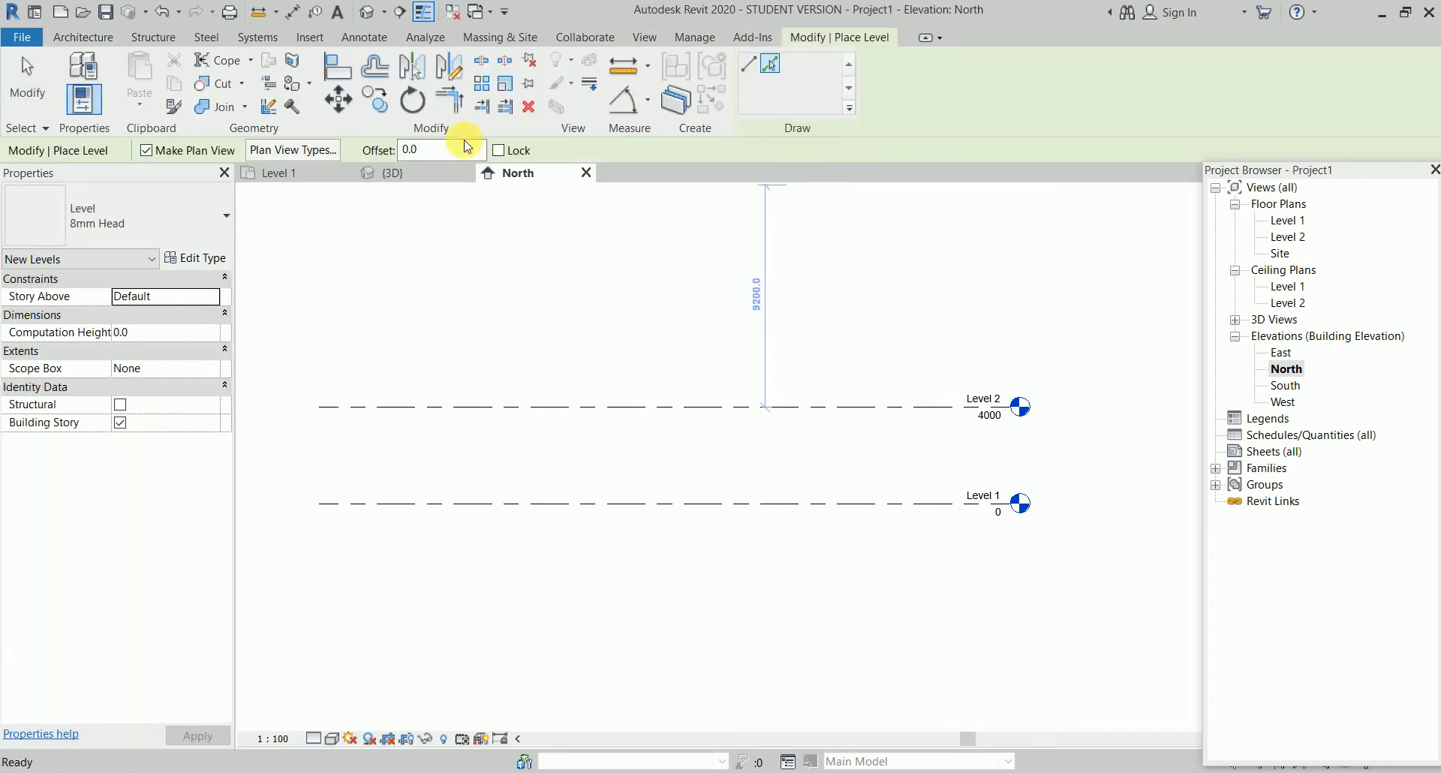
{"action": "double_click", "coordinate": [447, 150]}
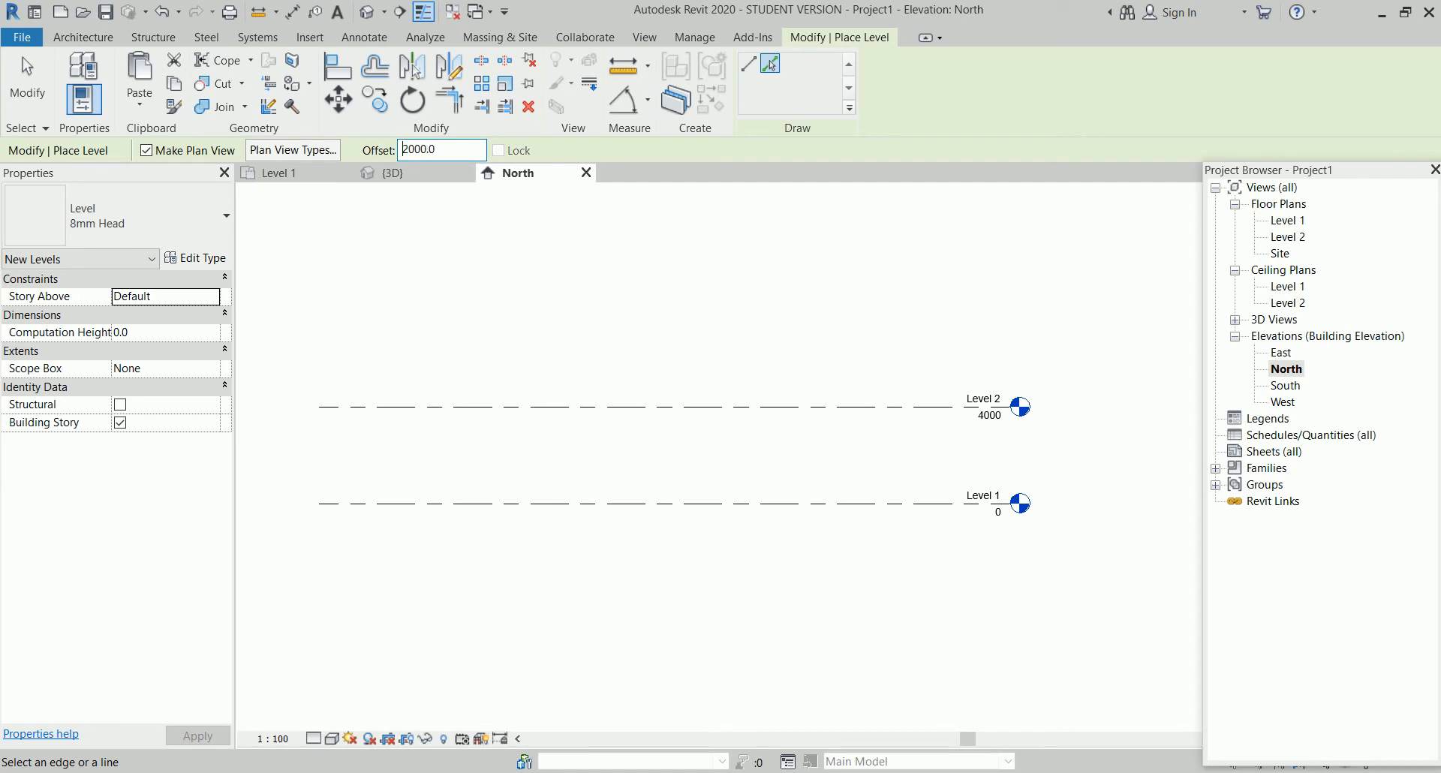
{"action": "left_click", "coordinate": [643, 503]}
{"action": "right_click", "coordinate": [660, 610]}
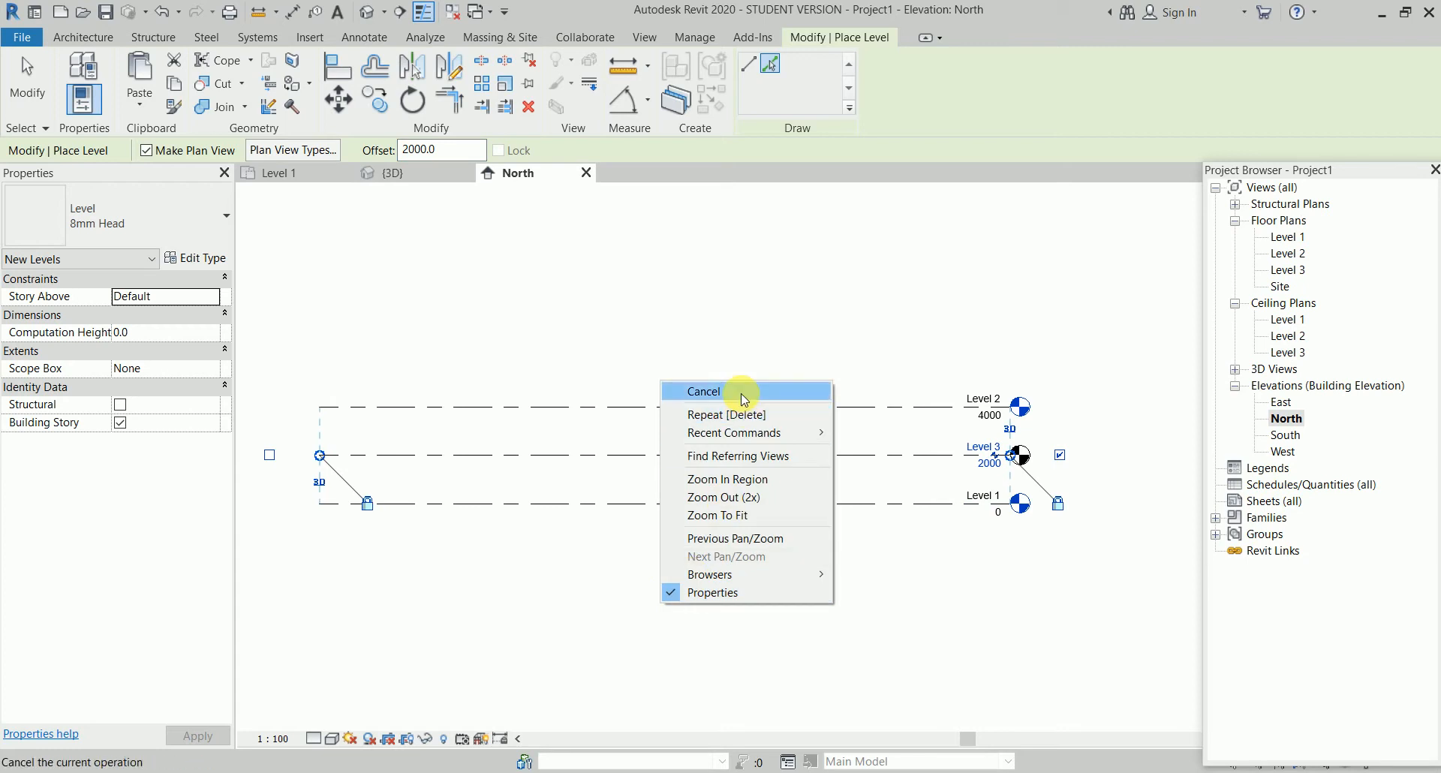
{"action": "left_click", "coordinate": [692, 389]}
{"action": "right_click", "coordinate": [732, 286]}
{"action": "left_click", "coordinate": [732, 288]}
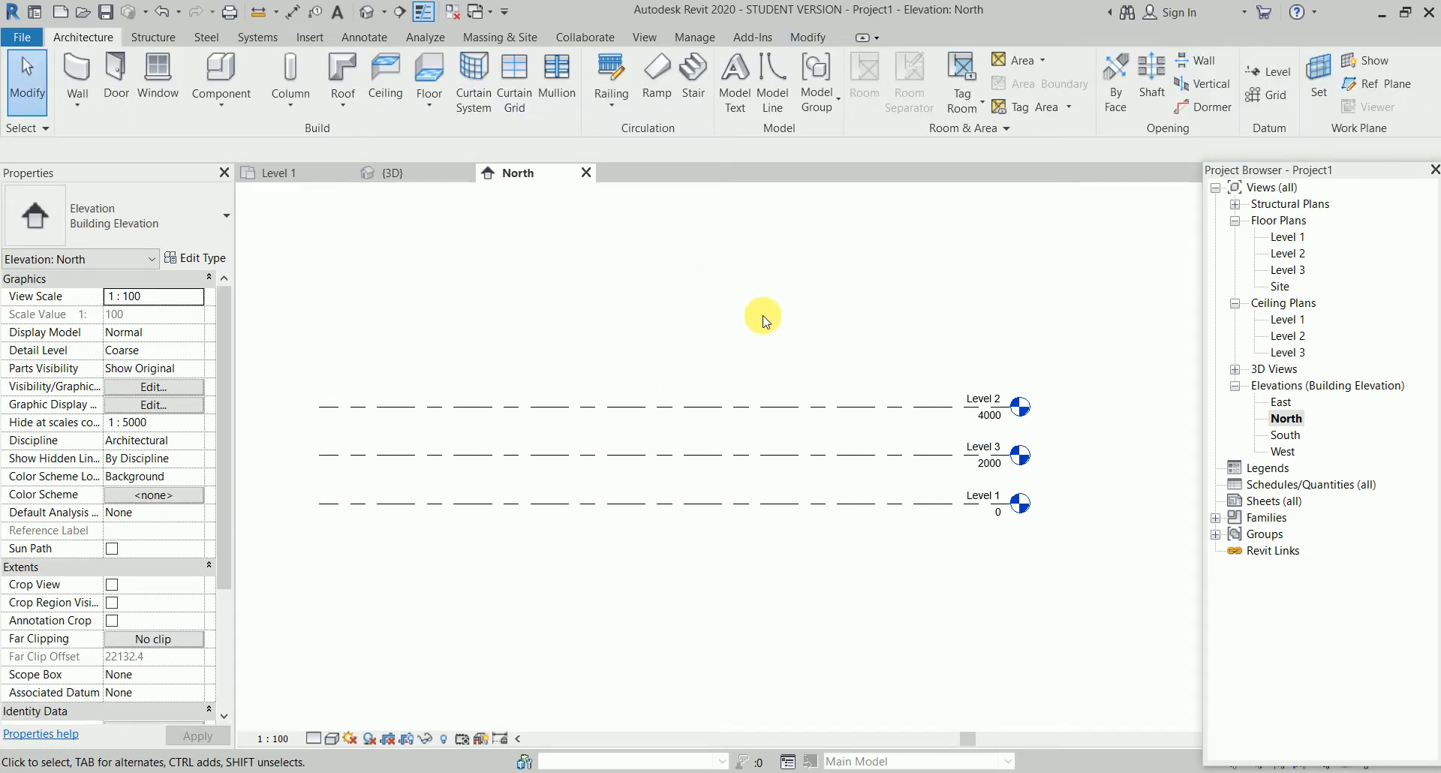
Start a new stair in the Level 1 floor plan, with Level 2 as its top level
{"action": "double_click", "coordinate": [1285, 237]}
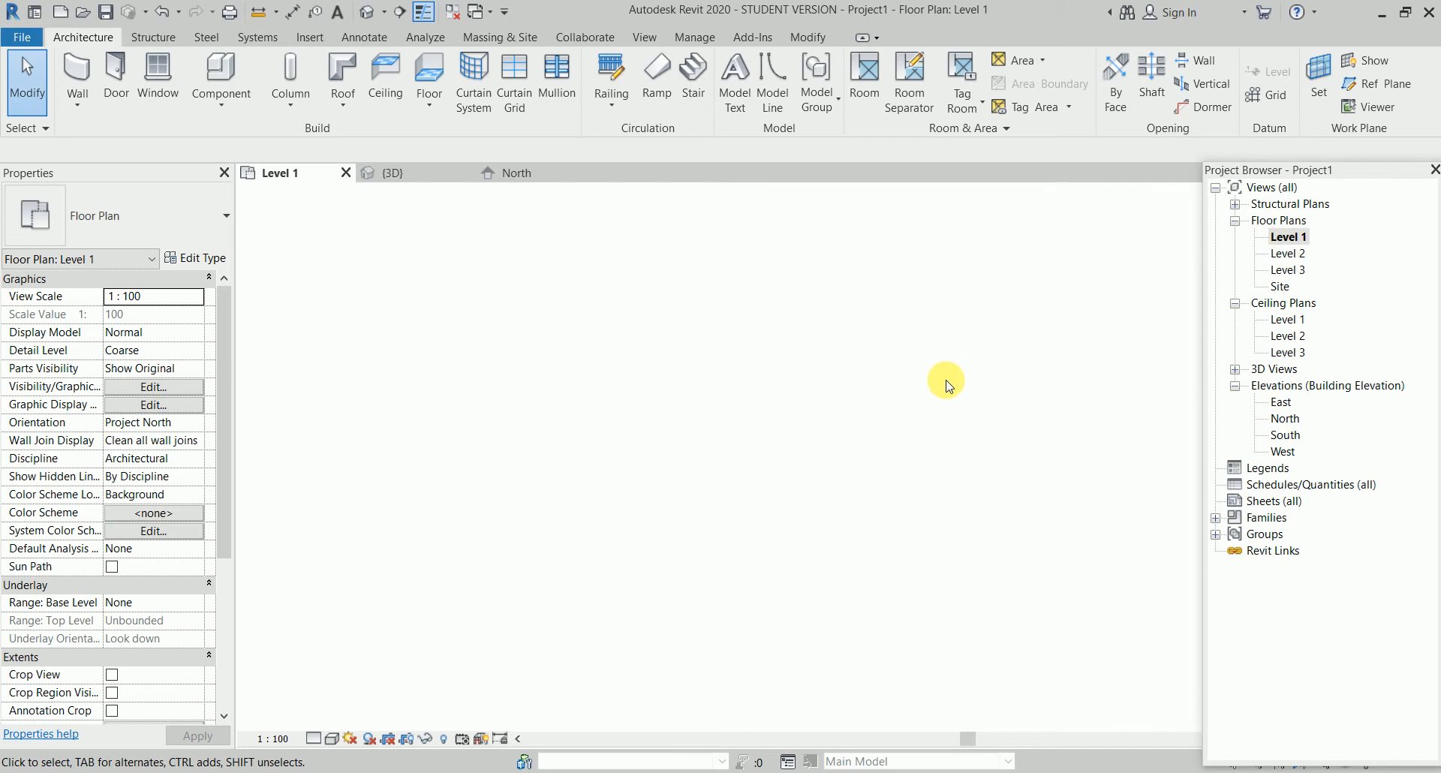
{"action": "right_click", "coordinate": [839, 357]}
{"action": "left_click", "coordinate": [842, 360]}
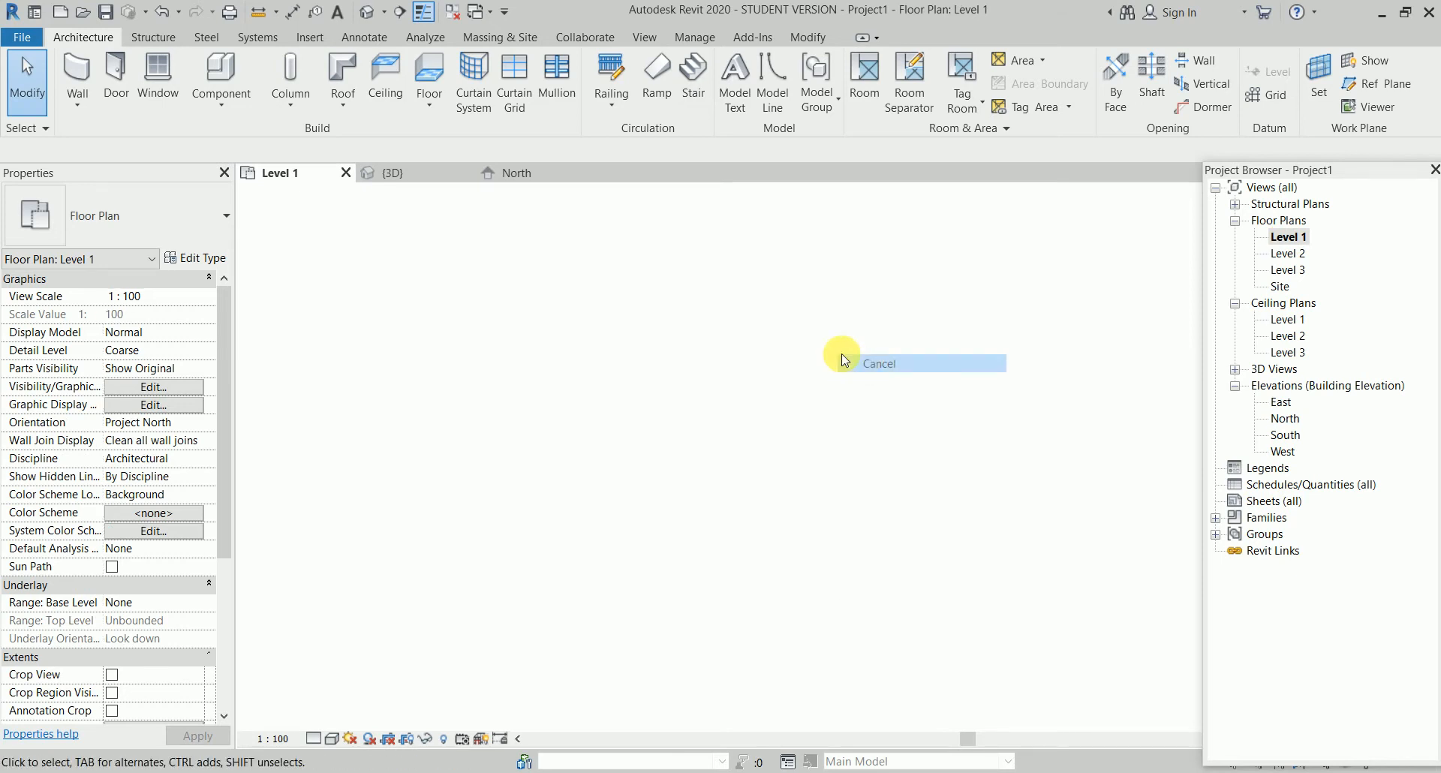
{"action": "scroll", "coordinate": [841, 355], "scroll_direction": "down", "scroll_amount": 2}
{"action": "middle_click_drag", "start_coordinate": [841, 355], "coordinate": [725, 448]}
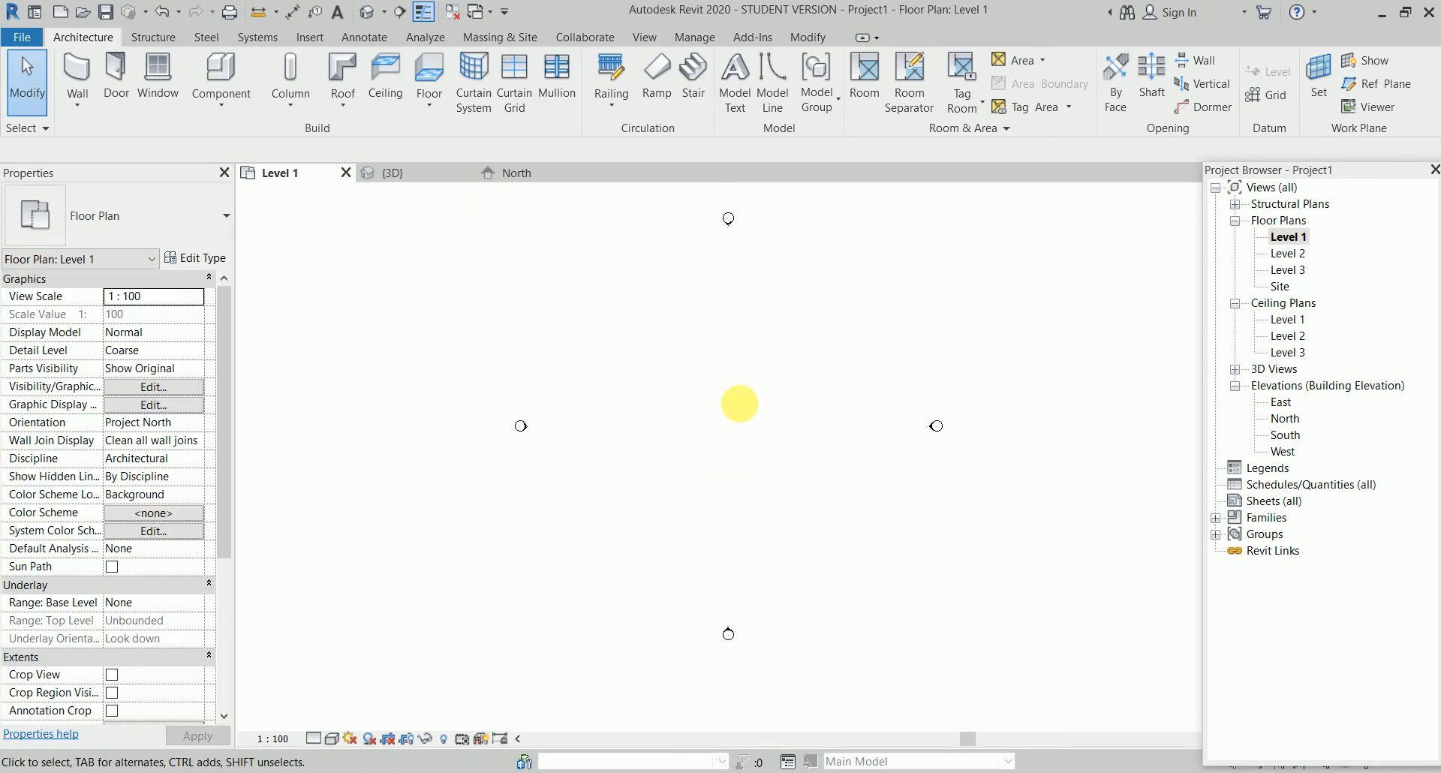
{"action": "middle_click_drag", "start_coordinate": [739, 390], "coordinate": [732, 412]}
{"action": "left_click", "coordinate": [693, 83]}
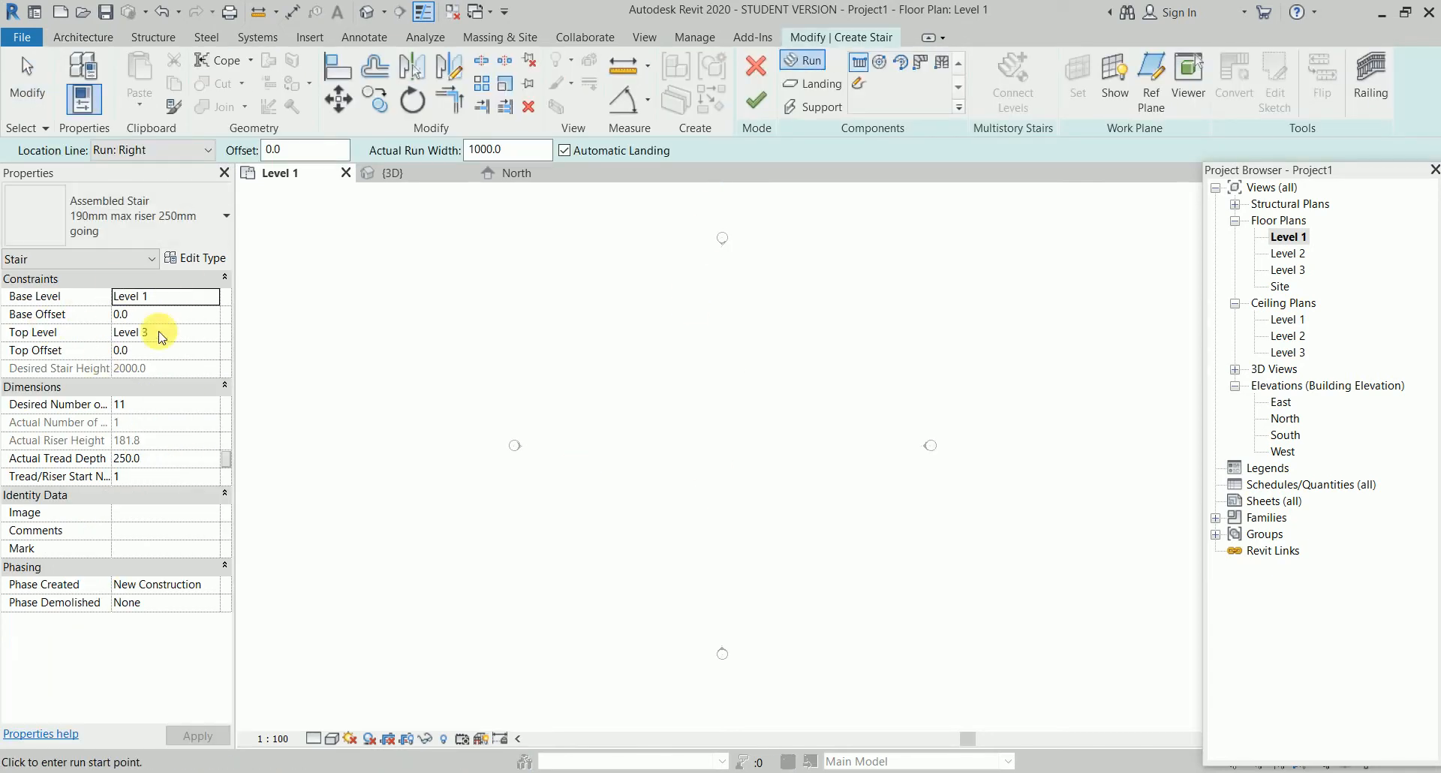
{"action": "left_click", "coordinate": [210, 333]}
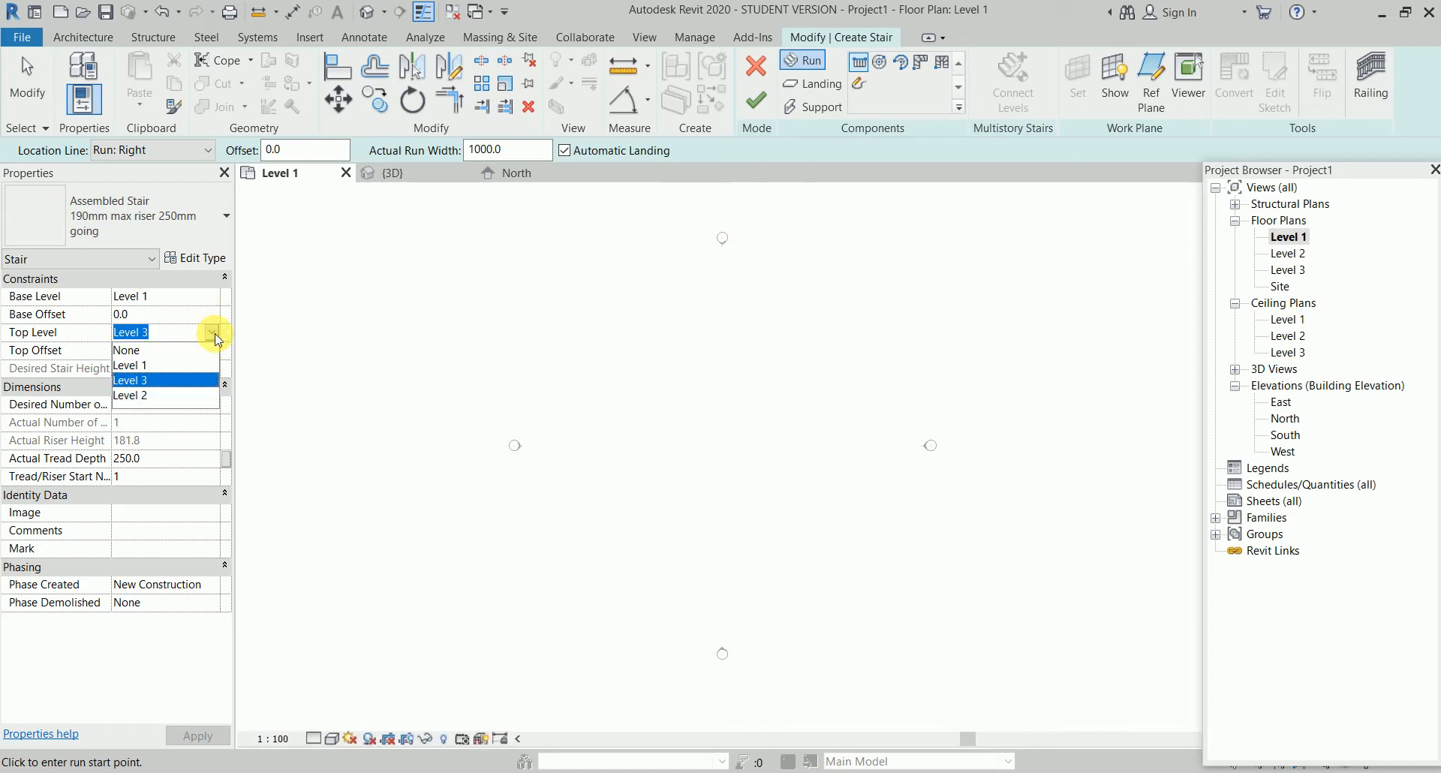
{"action": "left_click", "coordinate": [189, 395]}
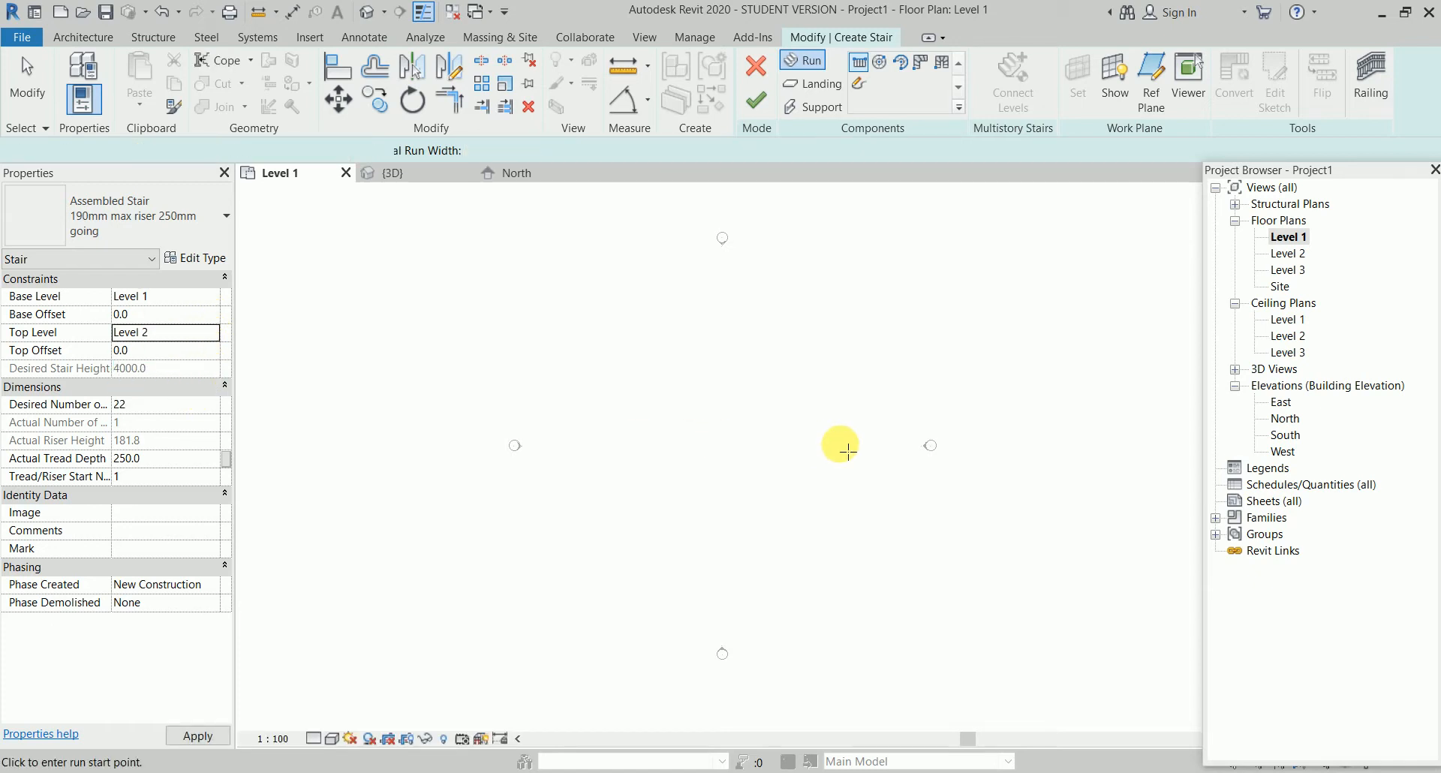
Switch the new stair's top level to Level 3 and back to Level 2
{"action": "middle_click_drag", "start_coordinate": [775, 435], "coordinate": [725, 435]}
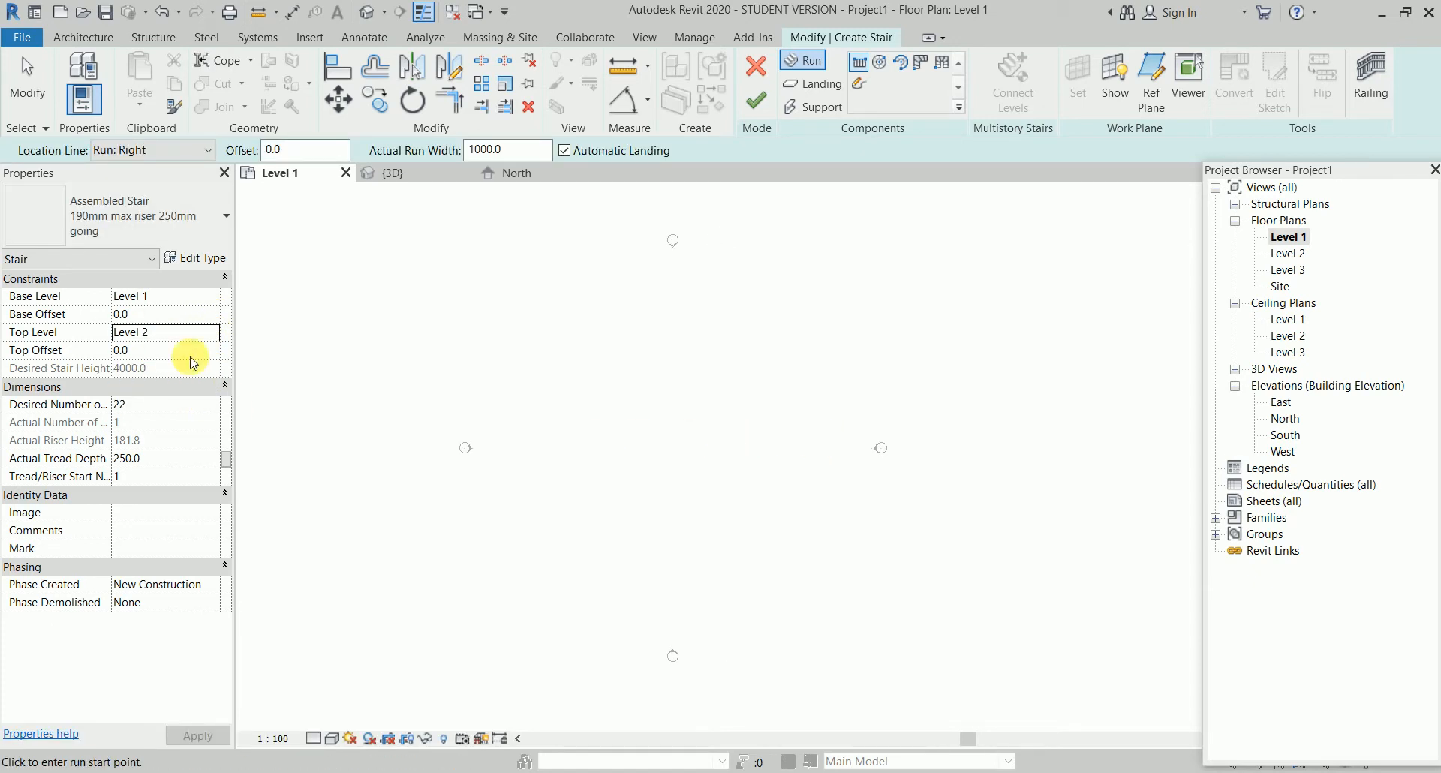
{"action": "left_click", "coordinate": [211, 332]}
{"action": "left_click", "coordinate": [199, 379]}
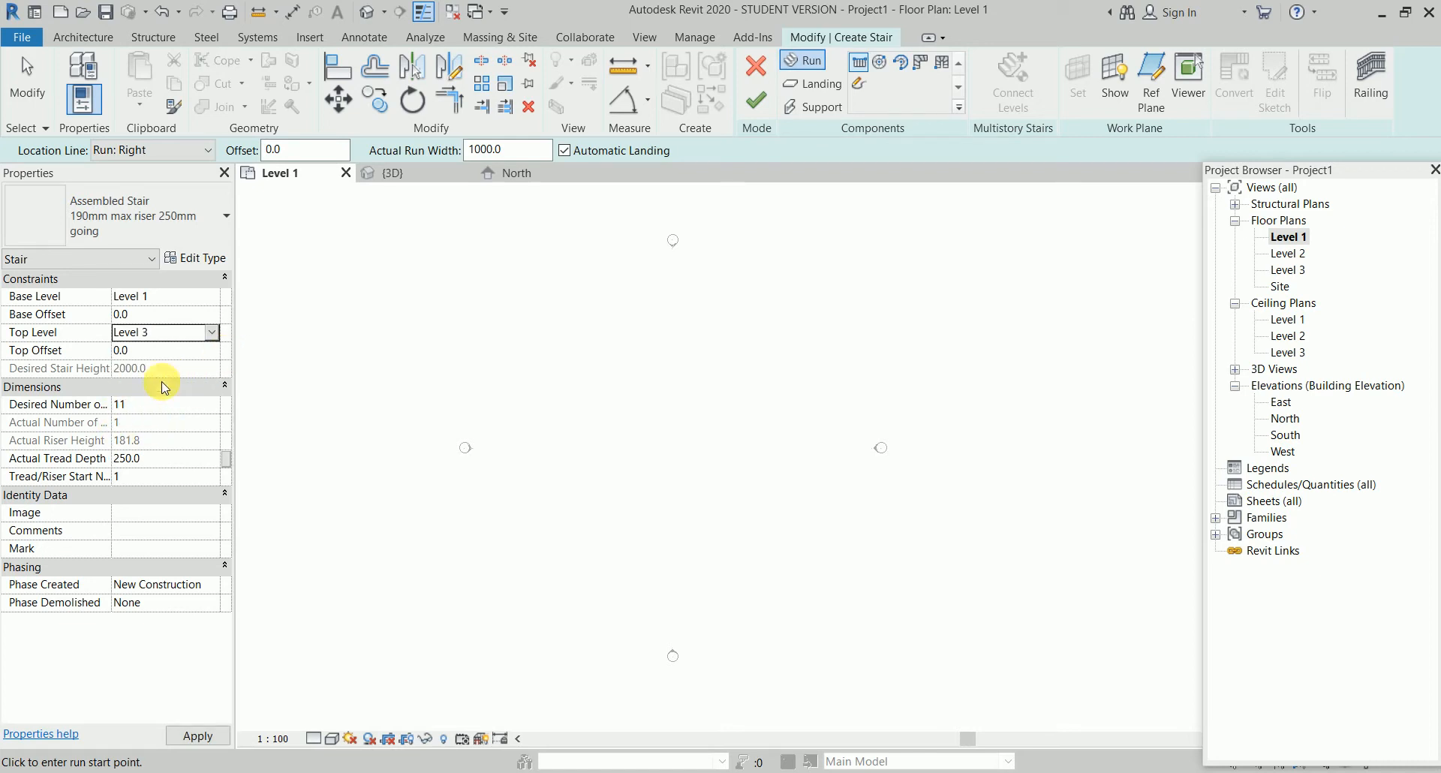
{"action": "left_click", "coordinate": [212, 333]}
{"action": "left_click", "coordinate": [185, 397]}
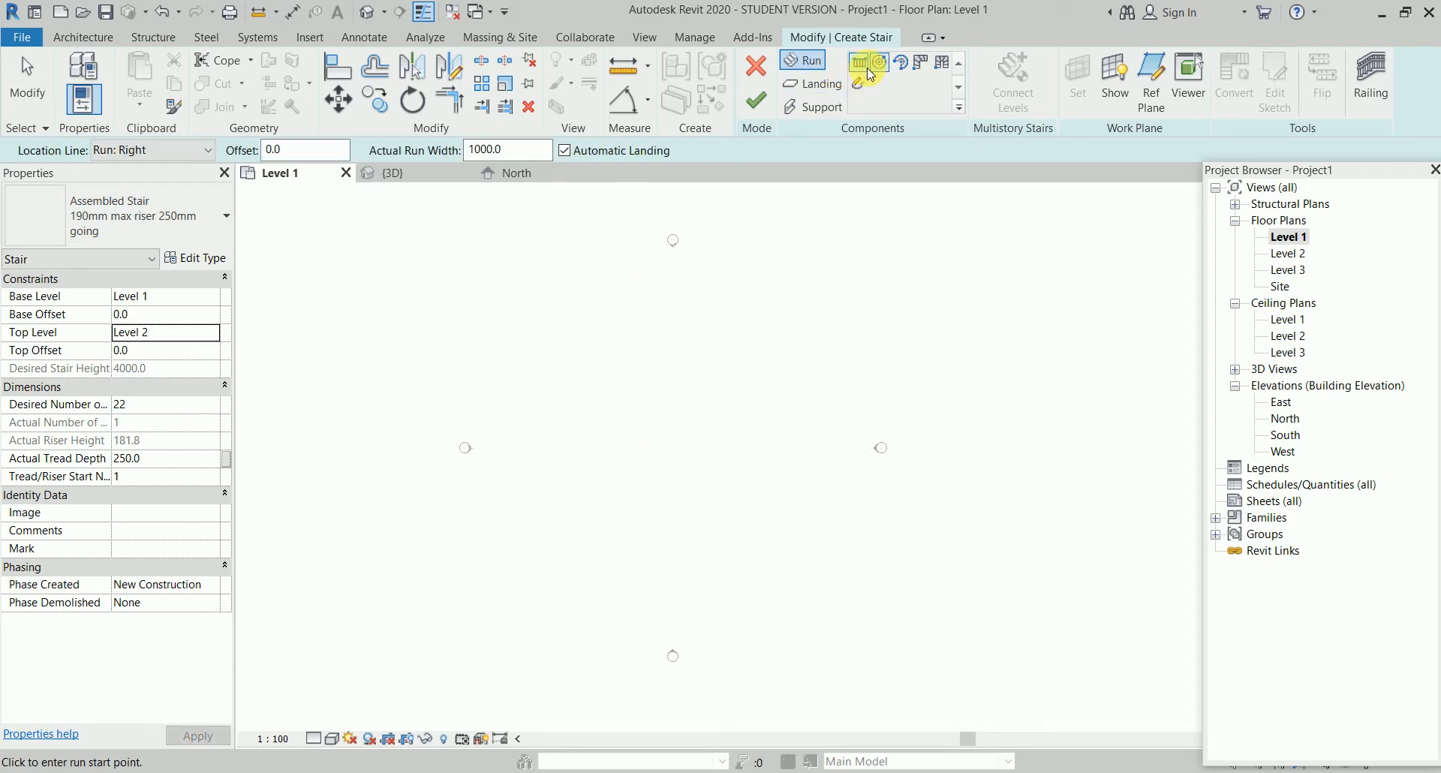
Draw an L-shaped stair with a 2500 mm run upward and an 11-riser run rightward from the automatic landing, and finish it
{"action": "left_click", "coordinate": [685, 530]}
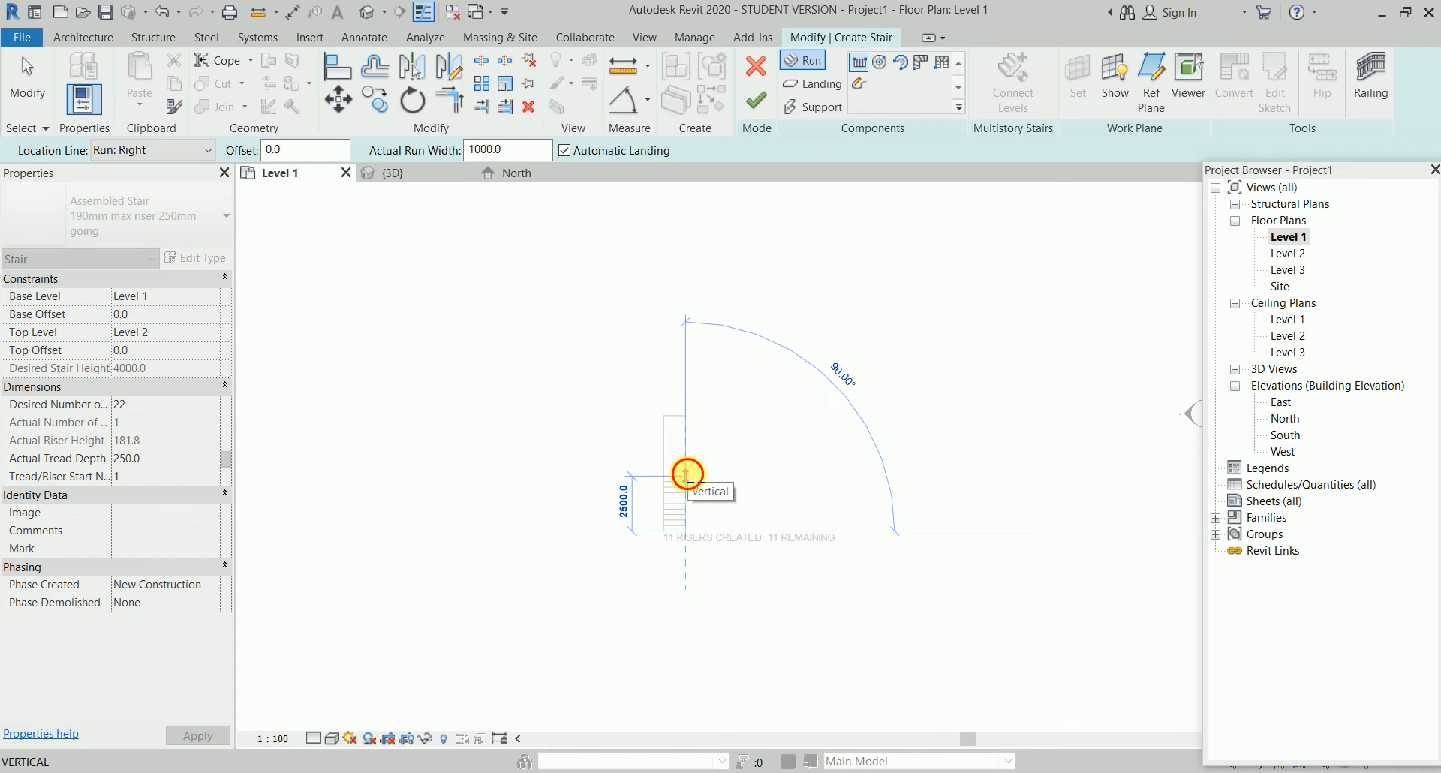
{"action": "left_click", "coordinate": [686, 473]}
{"action": "scroll", "coordinate": [698, 476], "scroll_direction": "up", "scroll_amount": 4}
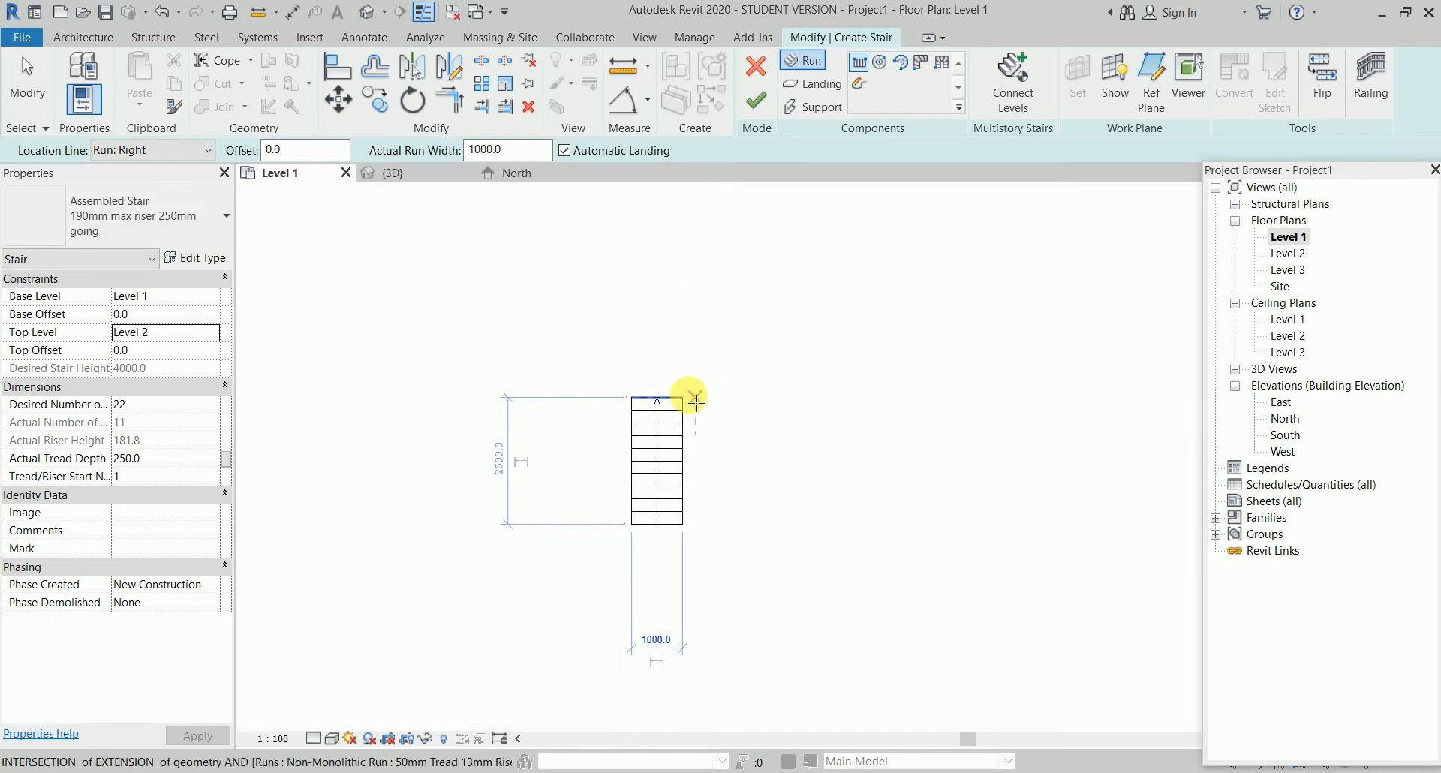
{"action": "left_click", "coordinate": [697, 400]}
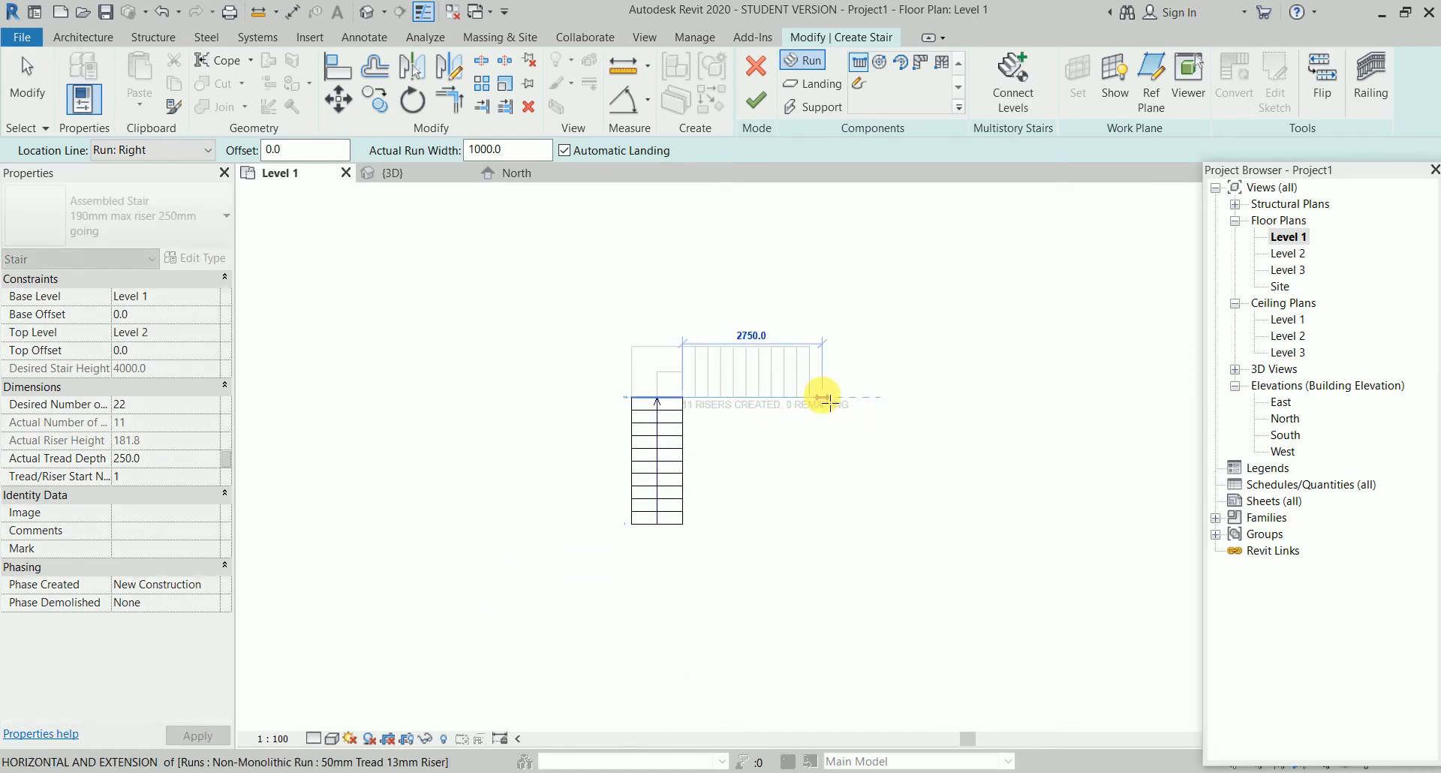
{"action": "left_click", "coordinate": [823, 400]}
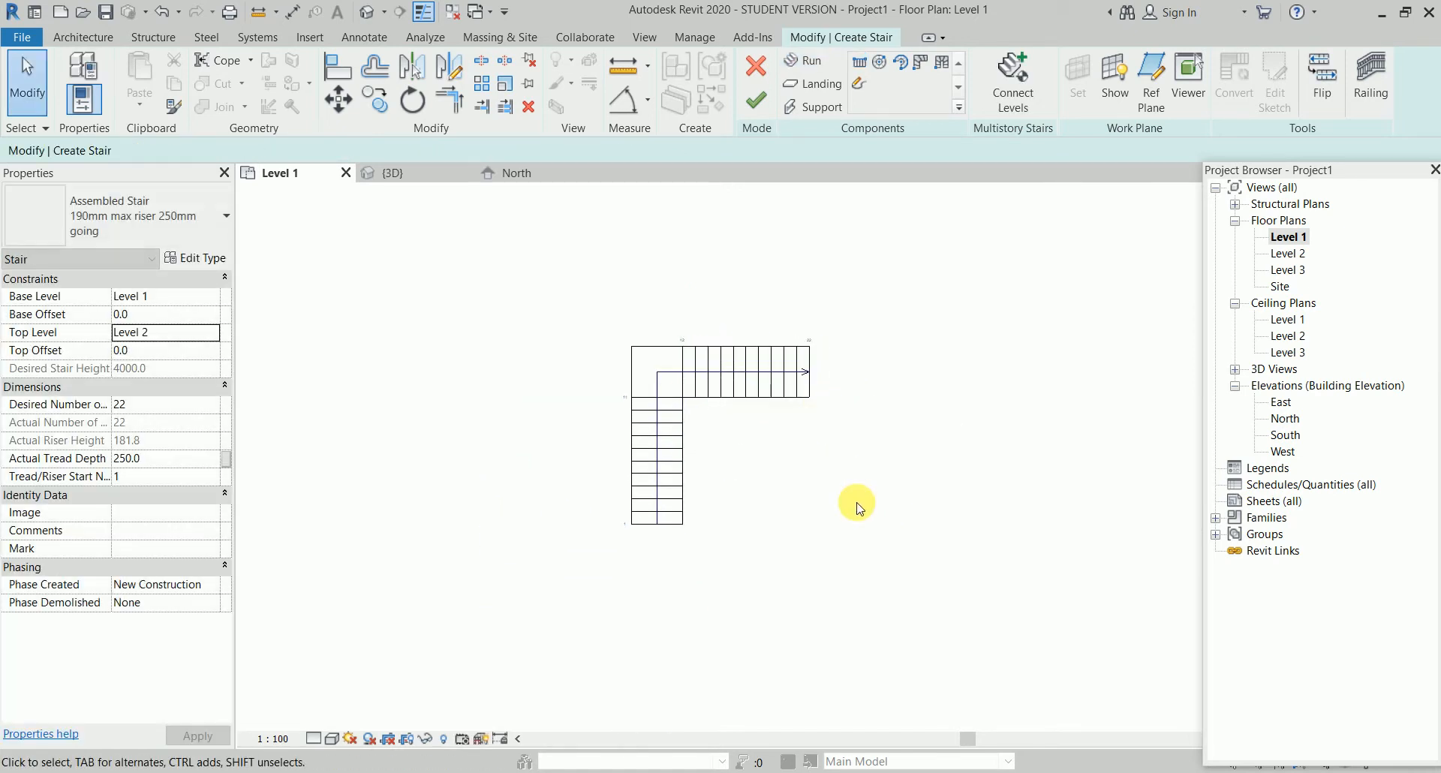
{"action": "left_click", "coordinate": [758, 112]}
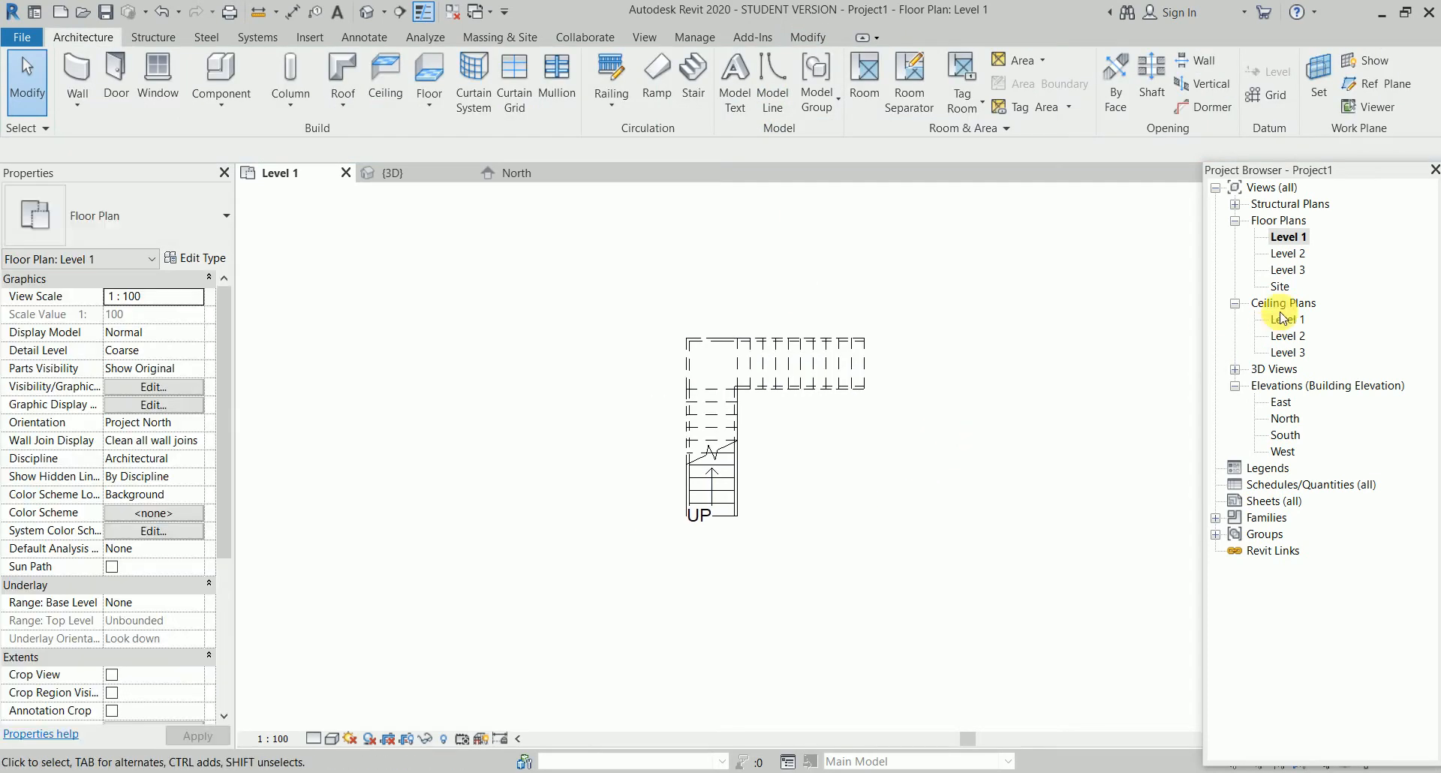
Open the Level 3 floor plan at the L-shaped stair
{"action": "double_click", "coordinate": [1288, 269]}
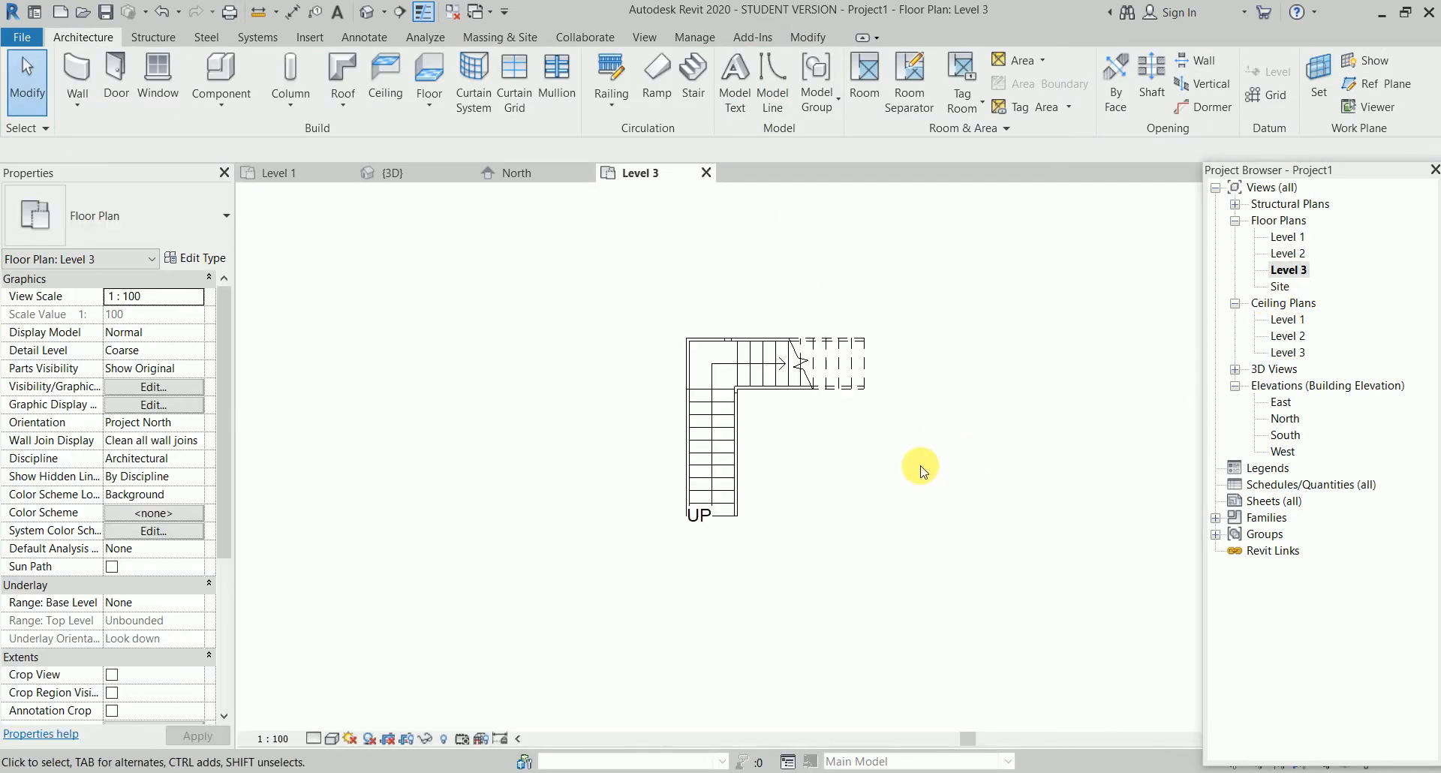
{"action": "scroll", "coordinate": [799, 435], "scroll_direction": "up", "scroll_amount": 2}
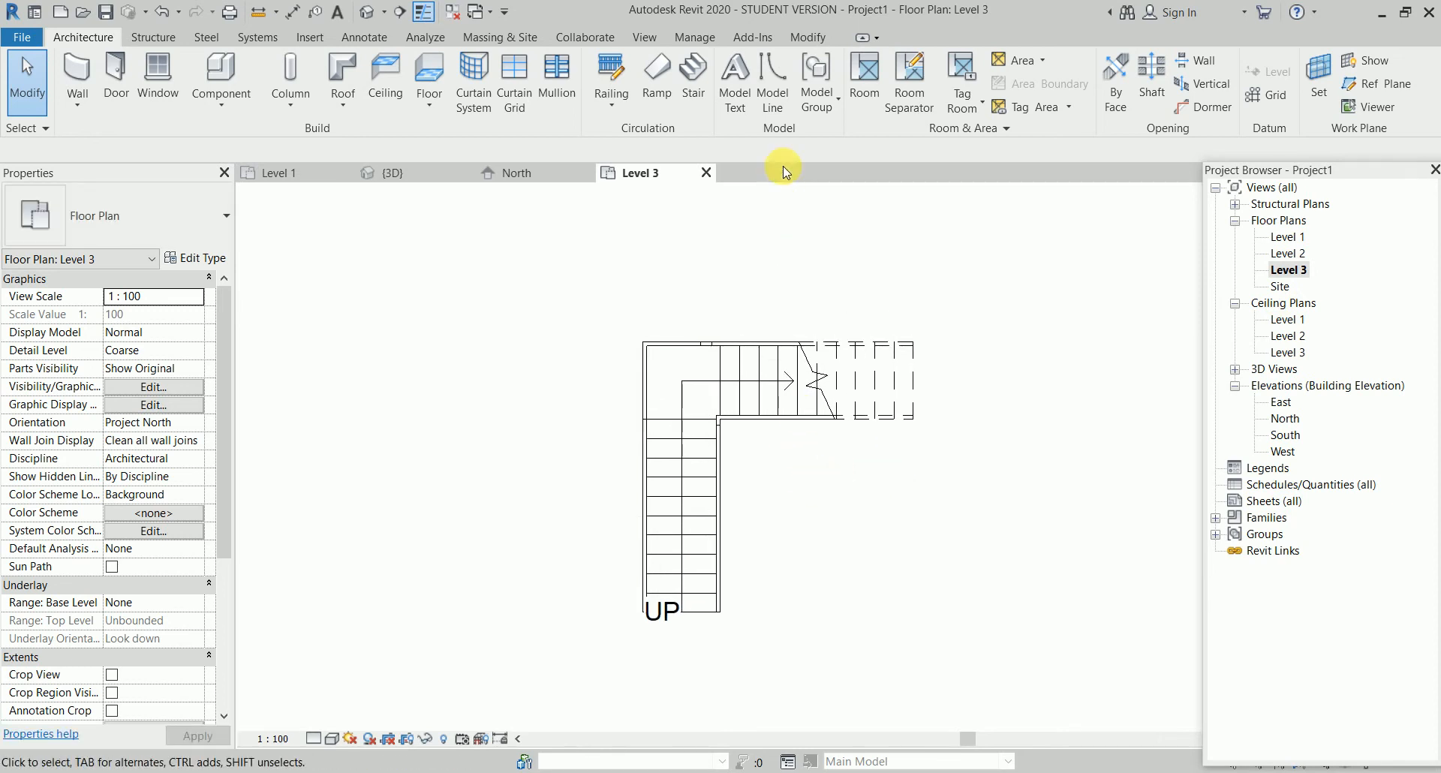
Try an 11-riser stair run leftward from the inner railing line's endpoint at the landing's outer corner, and undo it
{"action": "left_click", "coordinate": [693, 79]}
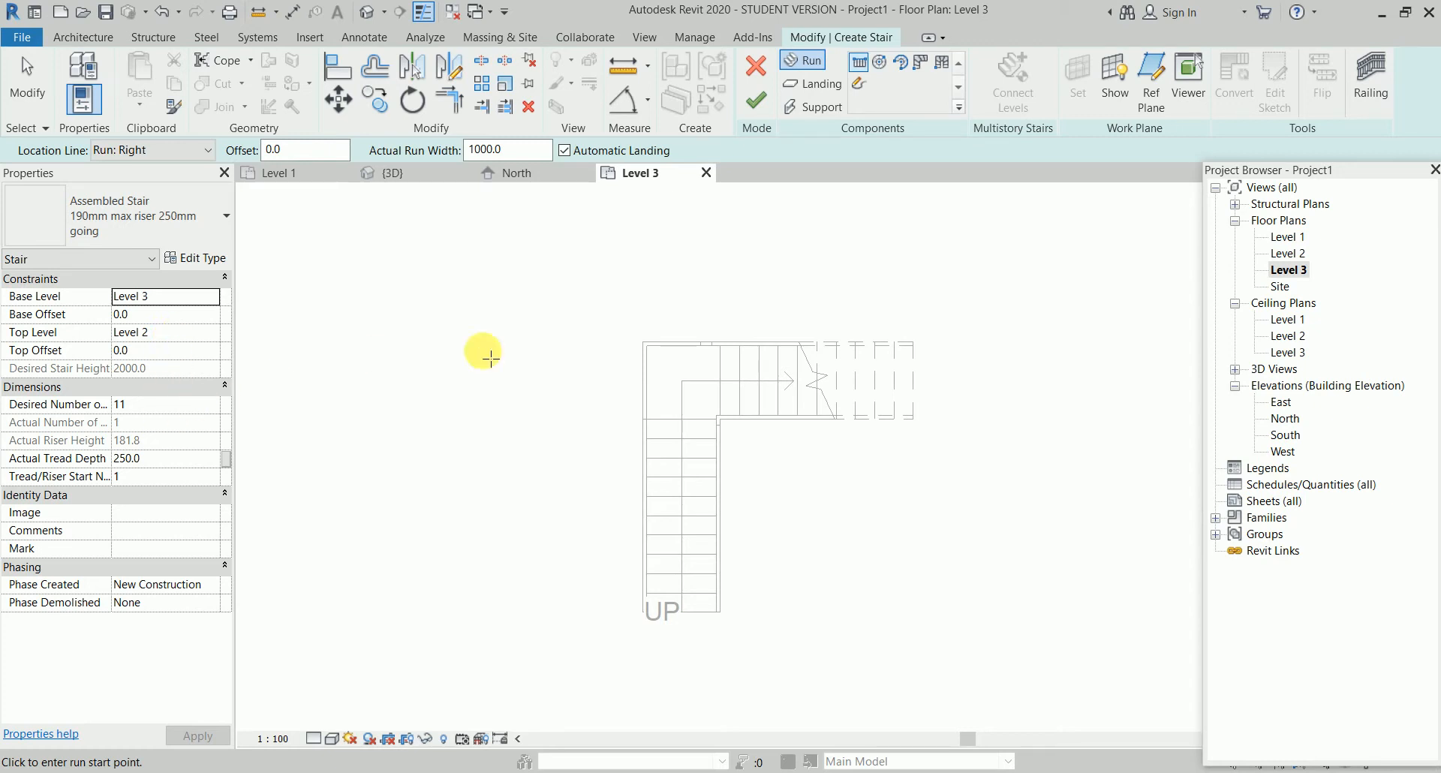
{"action": "scroll", "coordinate": [652, 346], "scroll_direction": "up", "scroll_amount": 3}
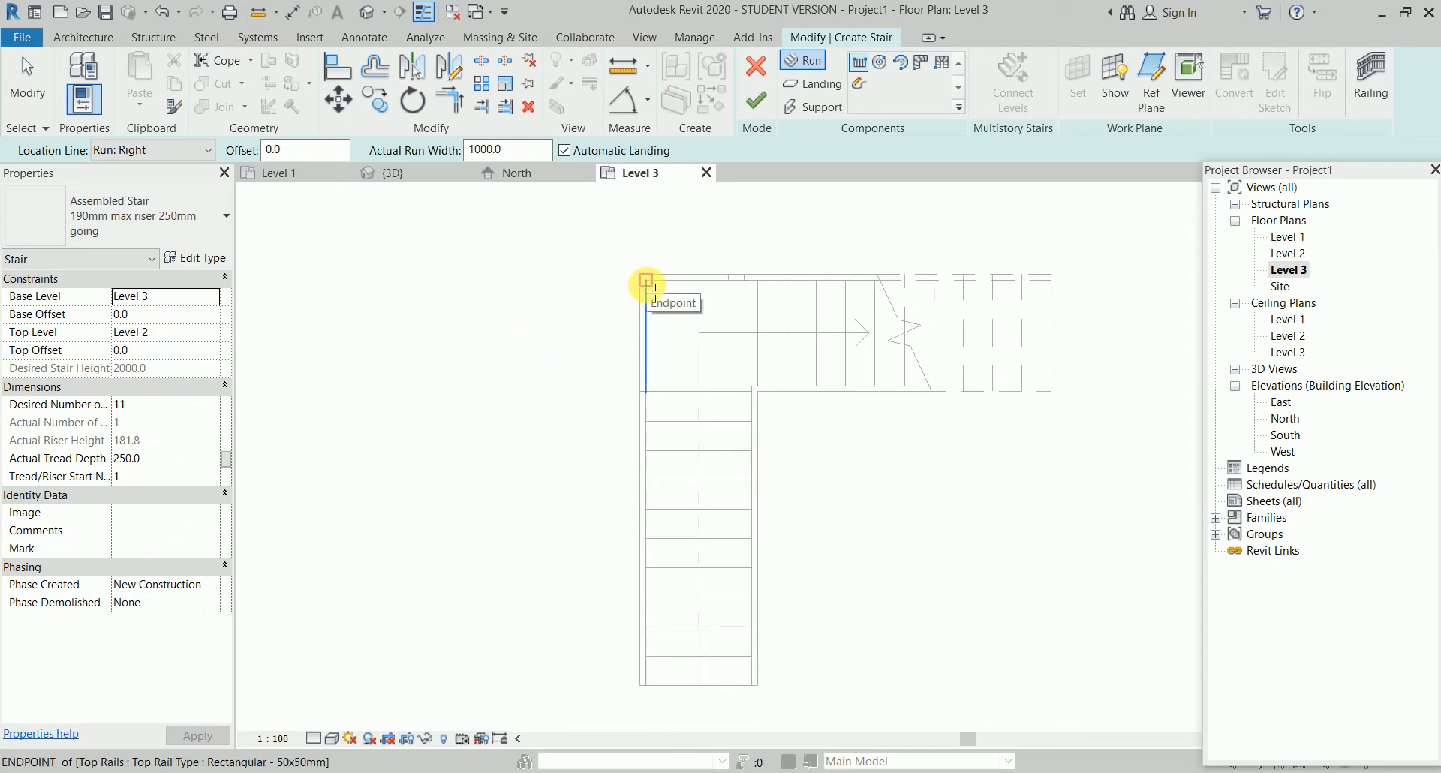
{"action": "left_click", "coordinate": [643, 284]}
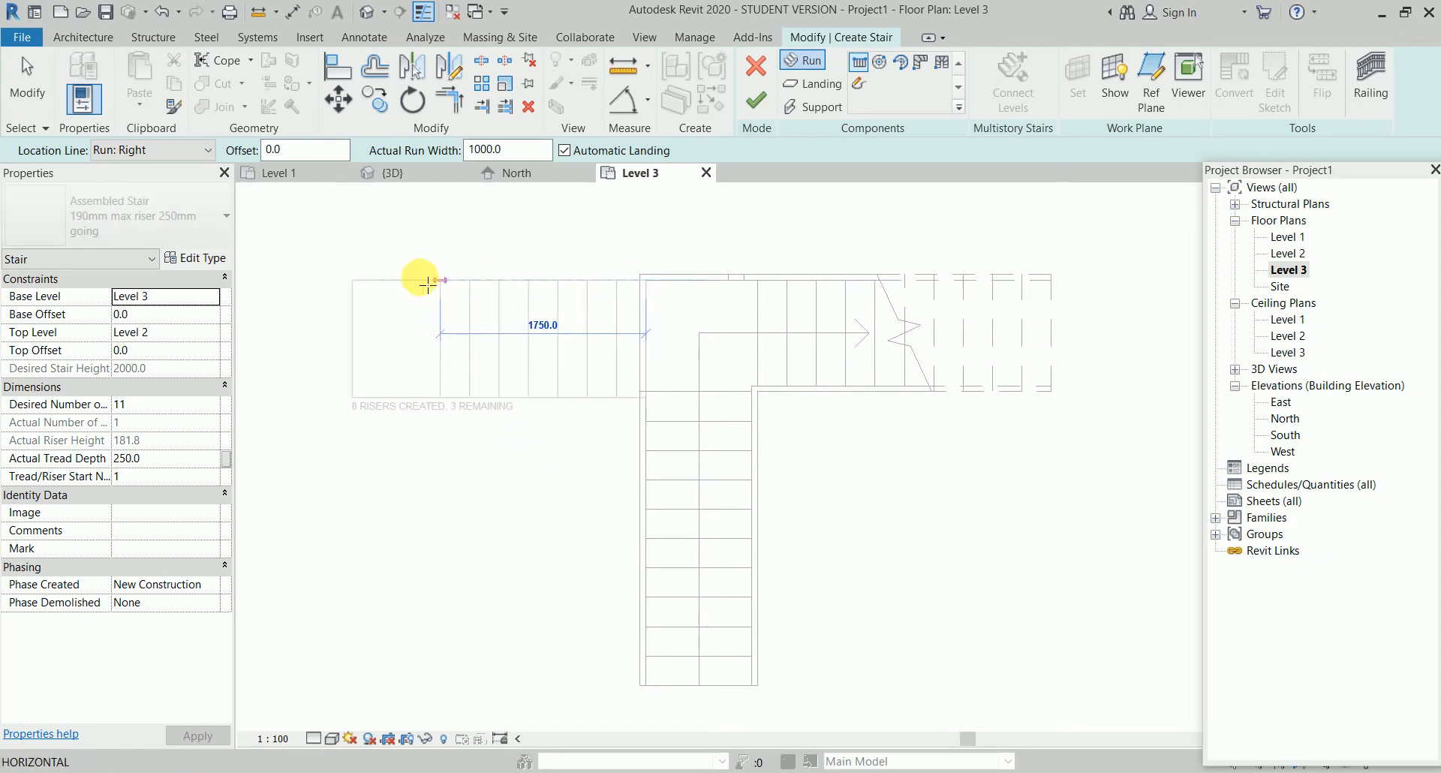
{"action": "left_click", "coordinate": [353, 282]}
{"action": "key", "text": "Escape"}
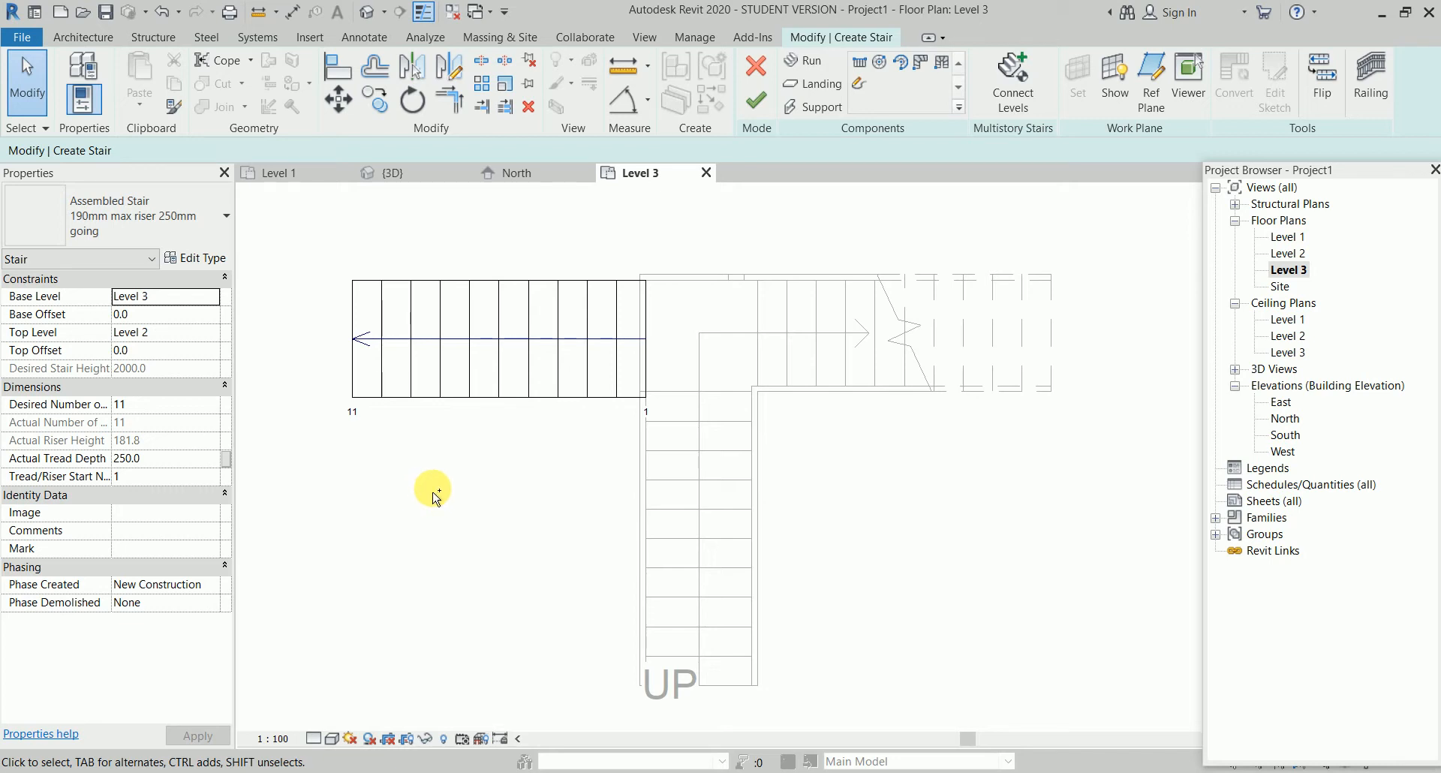
{"action": "key", "text": "ctrl+z"}
{"action": "key", "text": "ctrl+z"}
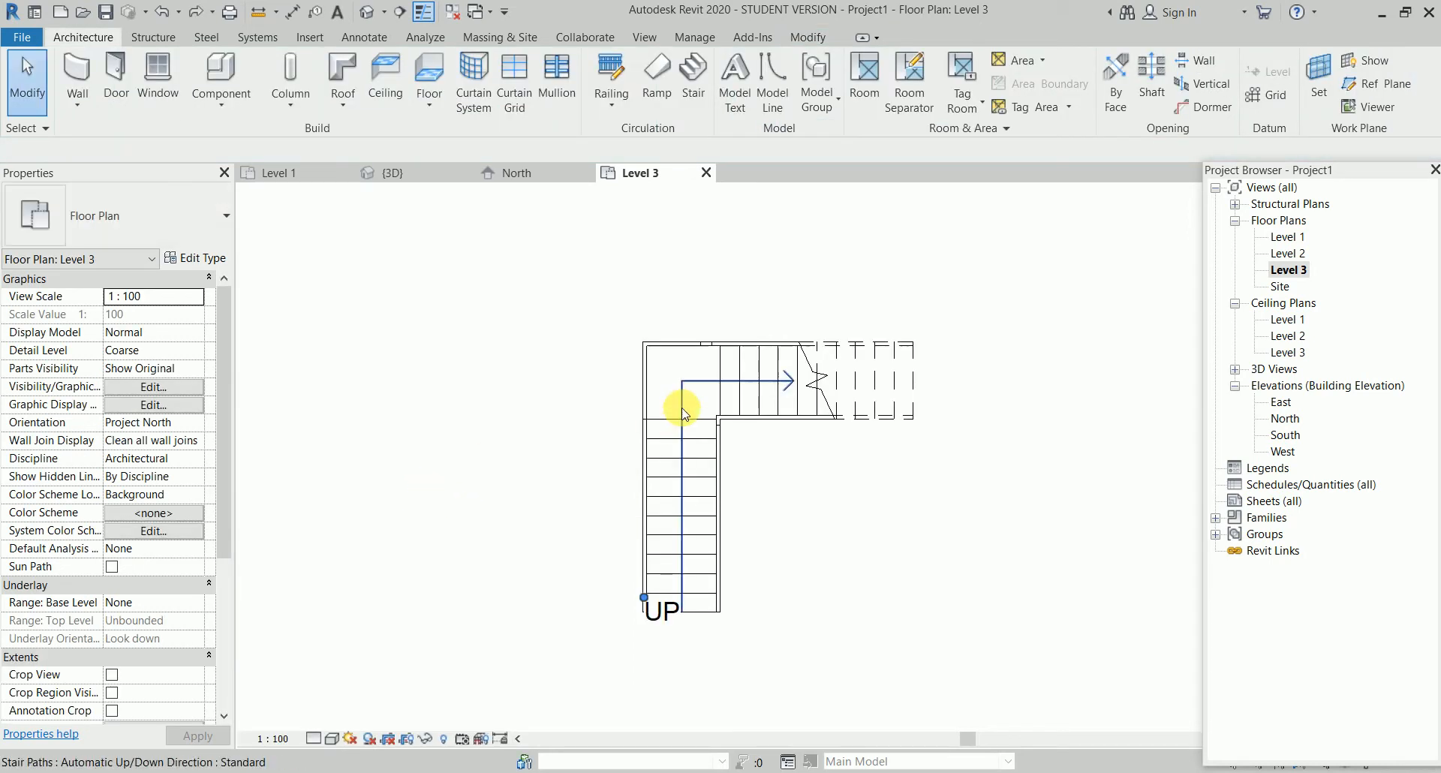
Start a stair from Level 3 to Level 2 and draw an 11-riser run leftward from the landing's outermost corner
{"action": "scroll", "coordinate": [685, 393], "scroll_direction": "up", "scroll_amount": 3}
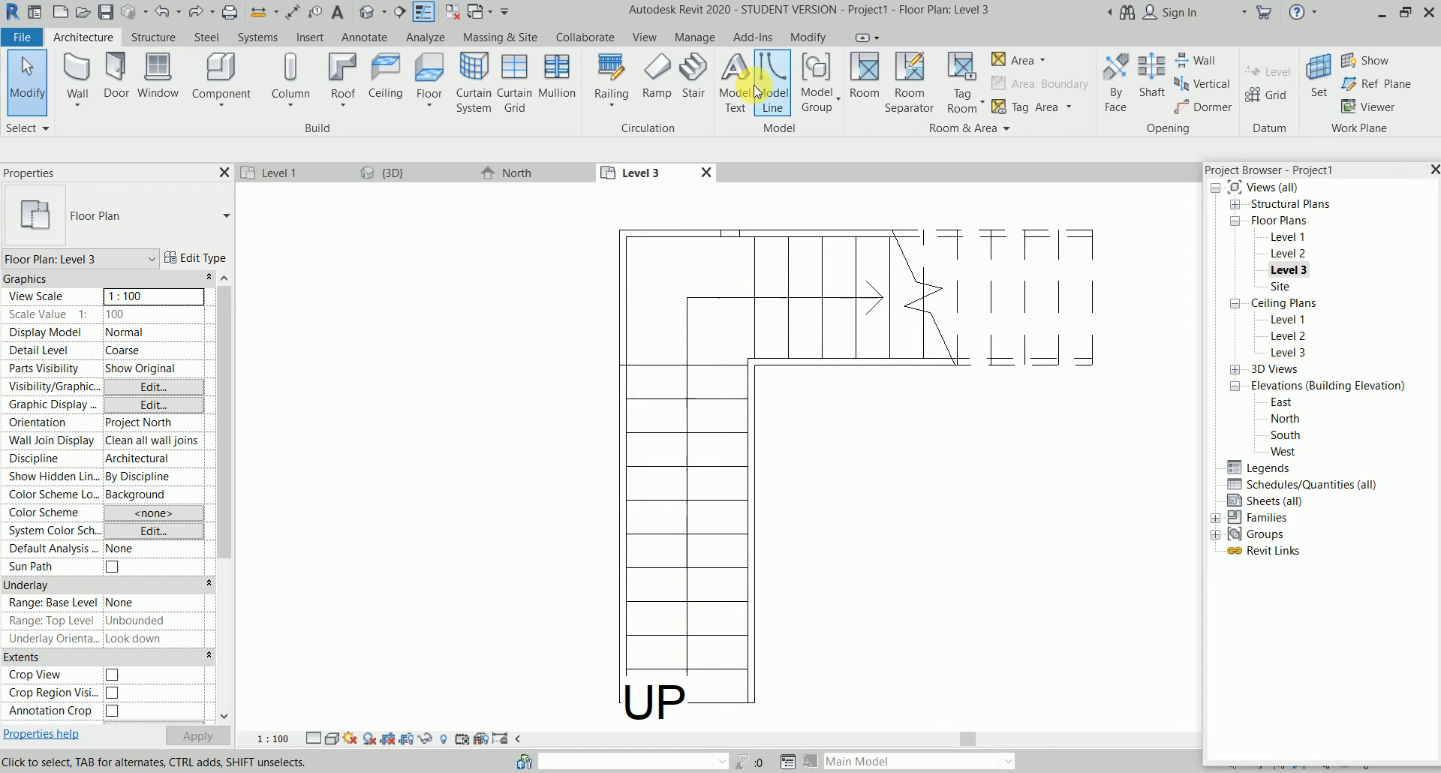
{"action": "left_click", "coordinate": [691, 75]}
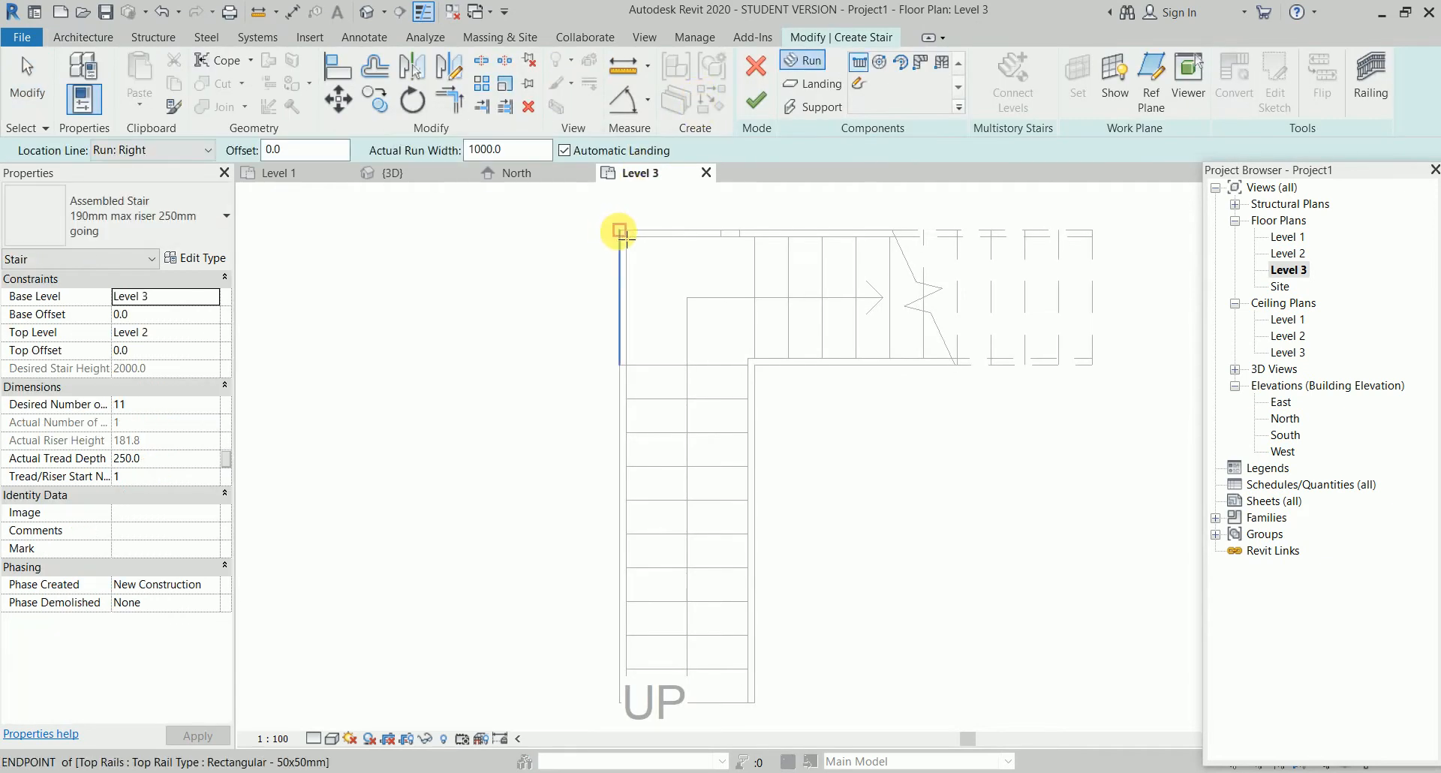
{"action": "left_click", "coordinate": [617, 232]}
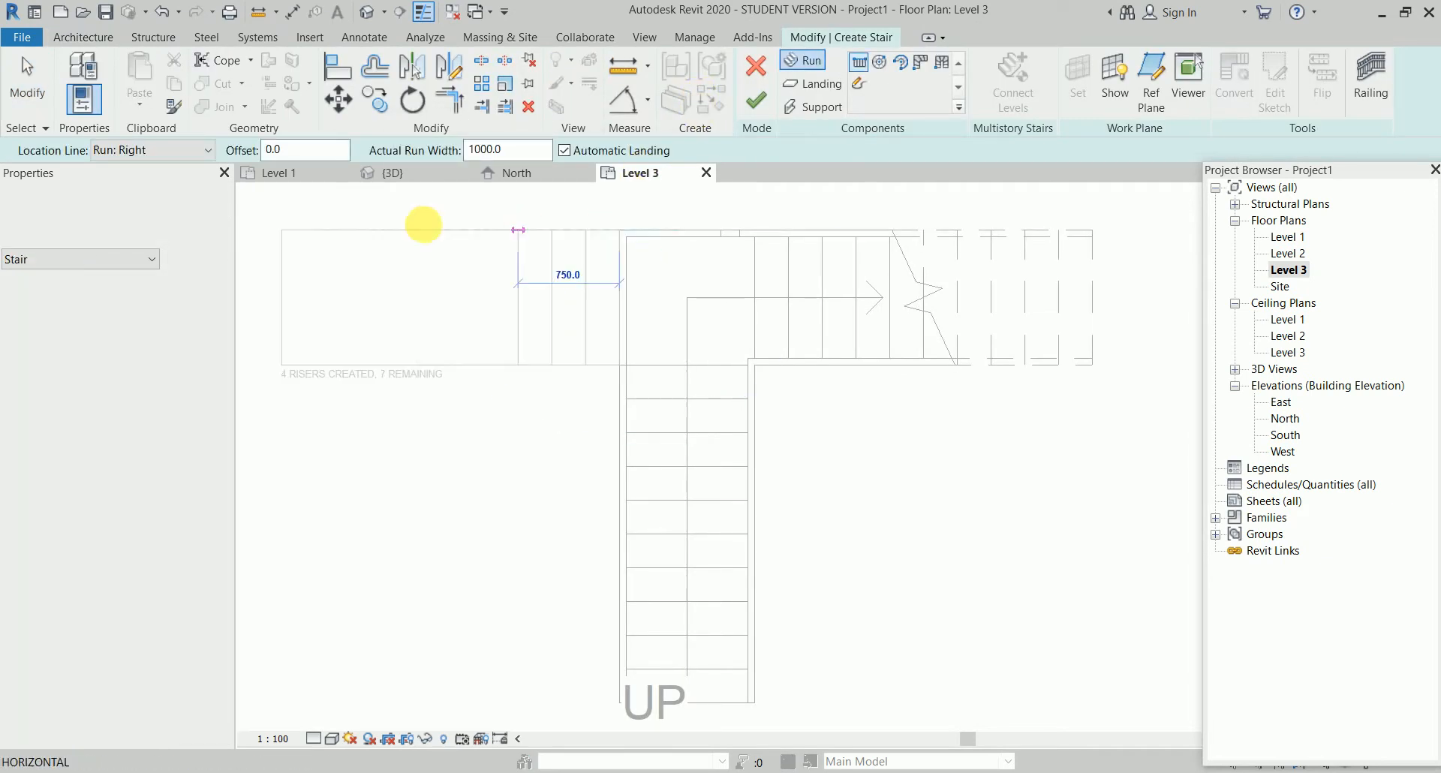
{"action": "left_click", "coordinate": [259, 225]}
{"action": "key", "text": "Escape"}
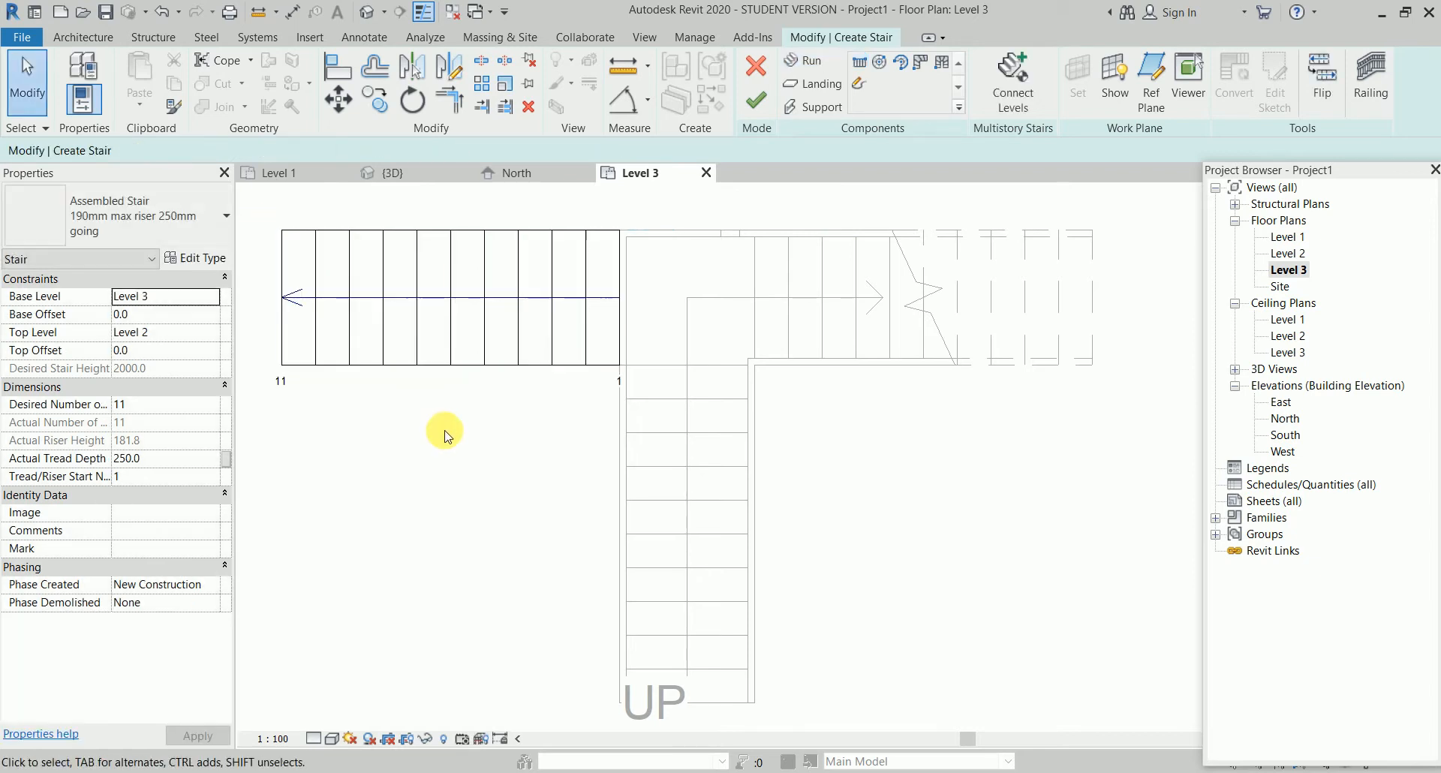
{"action": "scroll", "coordinate": [450, 435], "scroll_direction": "down", "scroll_amount": 2}
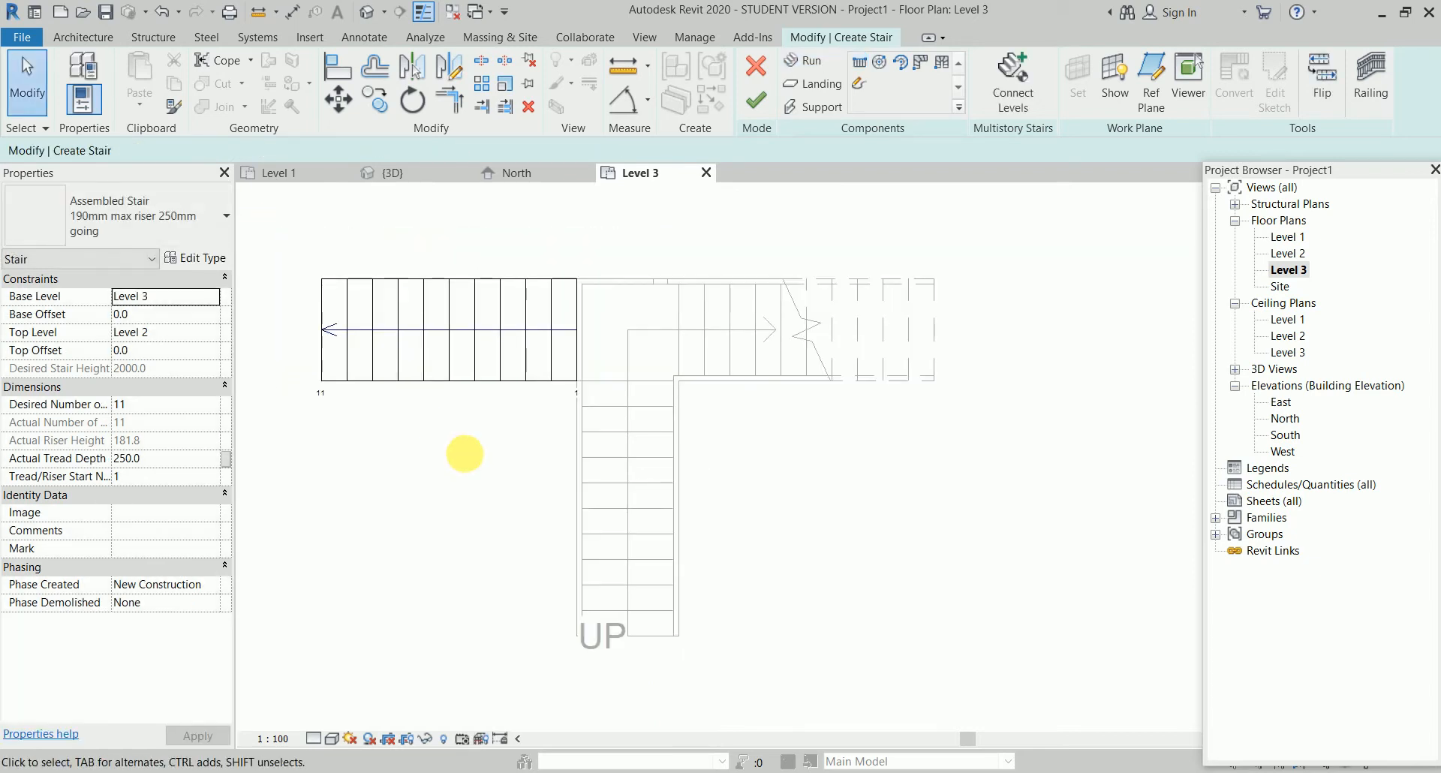
Finish the leftward 11-riser stair and examine the branching stair in the 3D view
{"action": "left_click", "coordinate": [756, 101]}
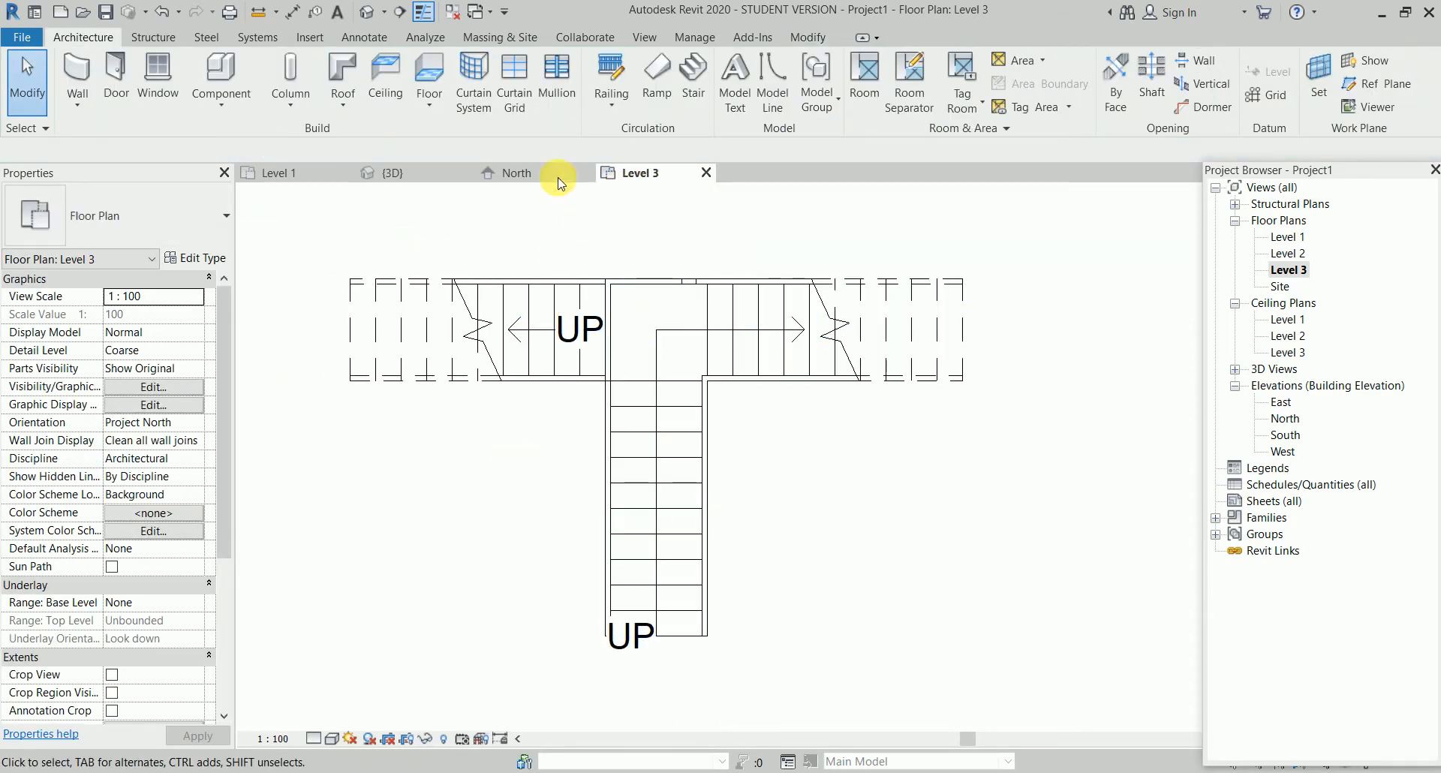
{"action": "left_click", "coordinate": [384, 172]}
{"action": "middle_click_drag", "start_coordinate": [903, 481], "coordinate": [637, 515]}
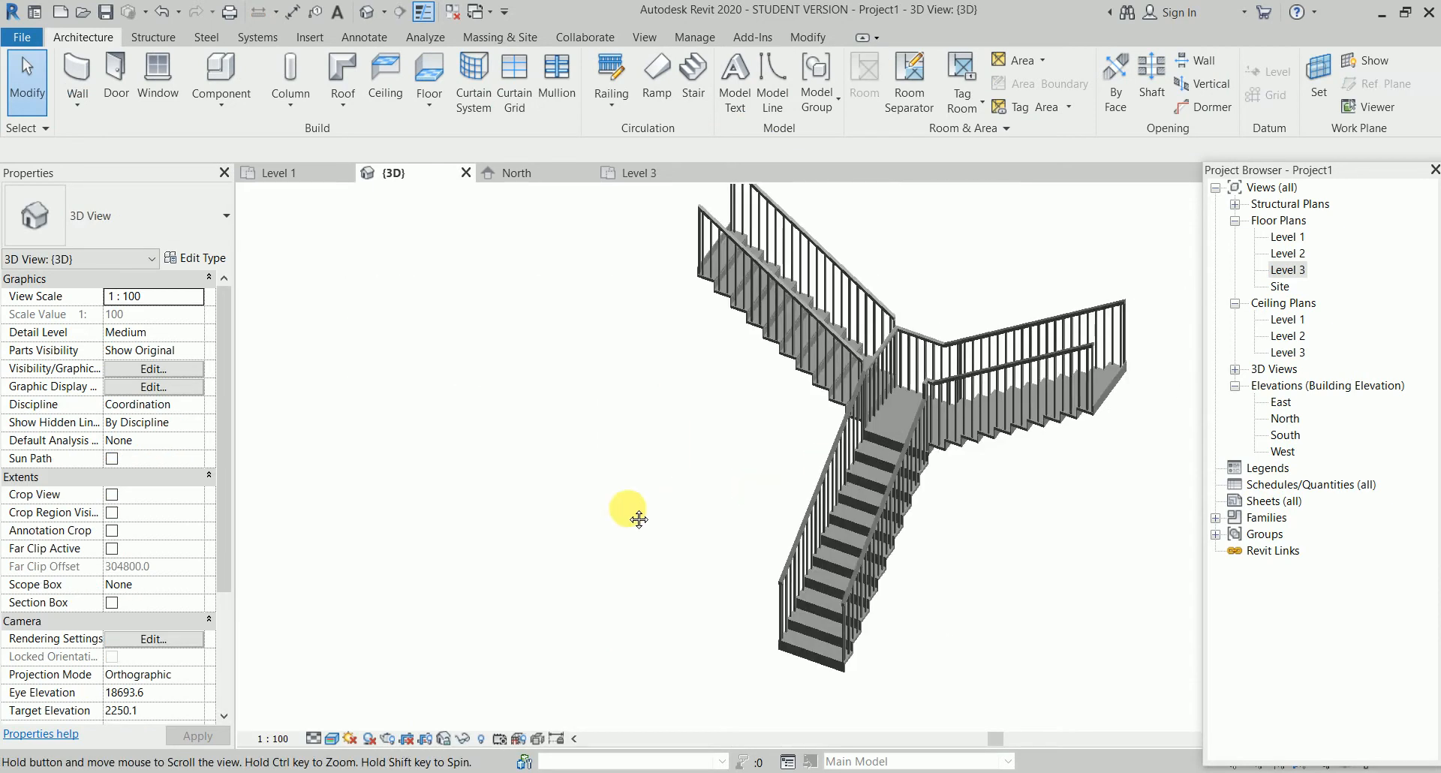
{"action": "middle_click_drag", "start_coordinate": [670, 627], "coordinate": [640, 673], "text": "shift"}
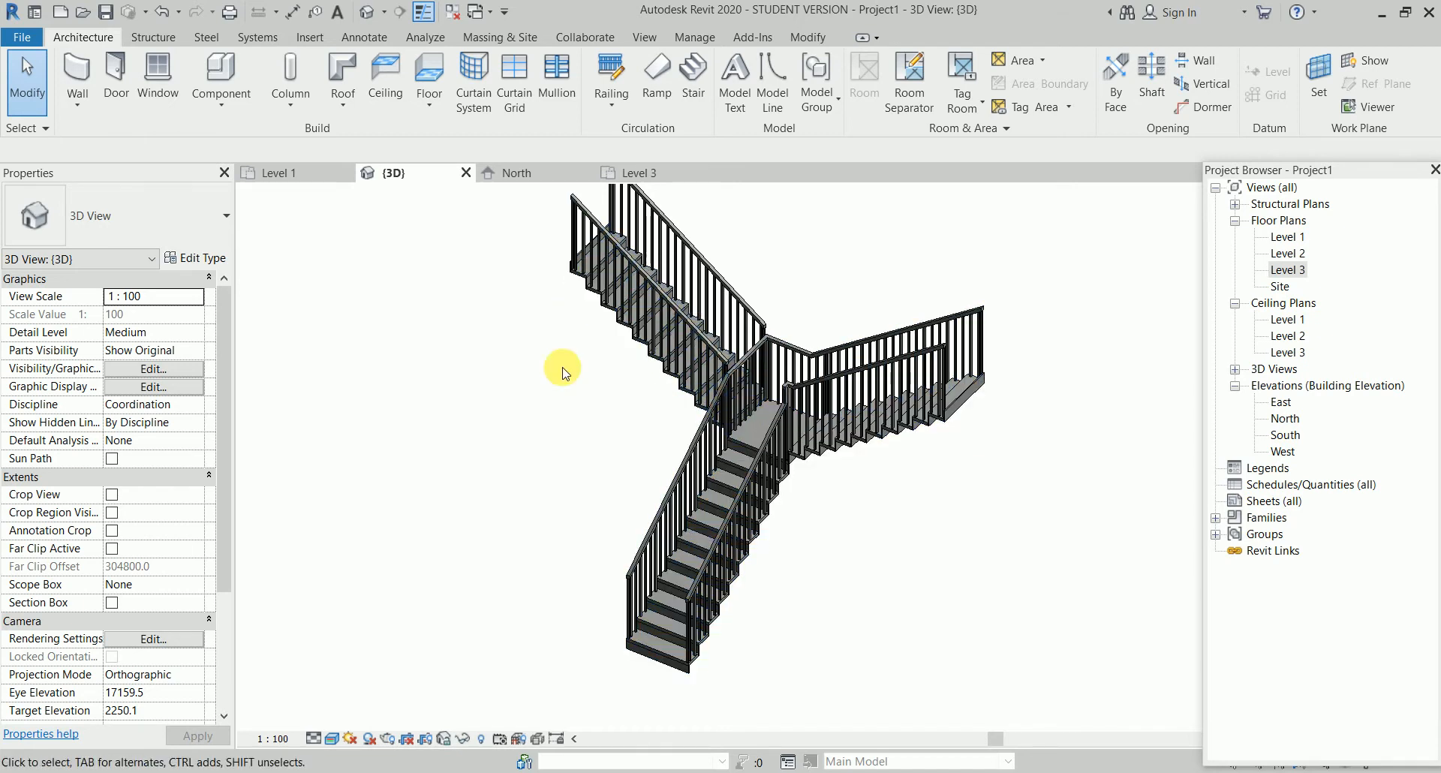
{"action": "middle_click_drag", "start_coordinate": [546, 455], "coordinate": [463, 451]}
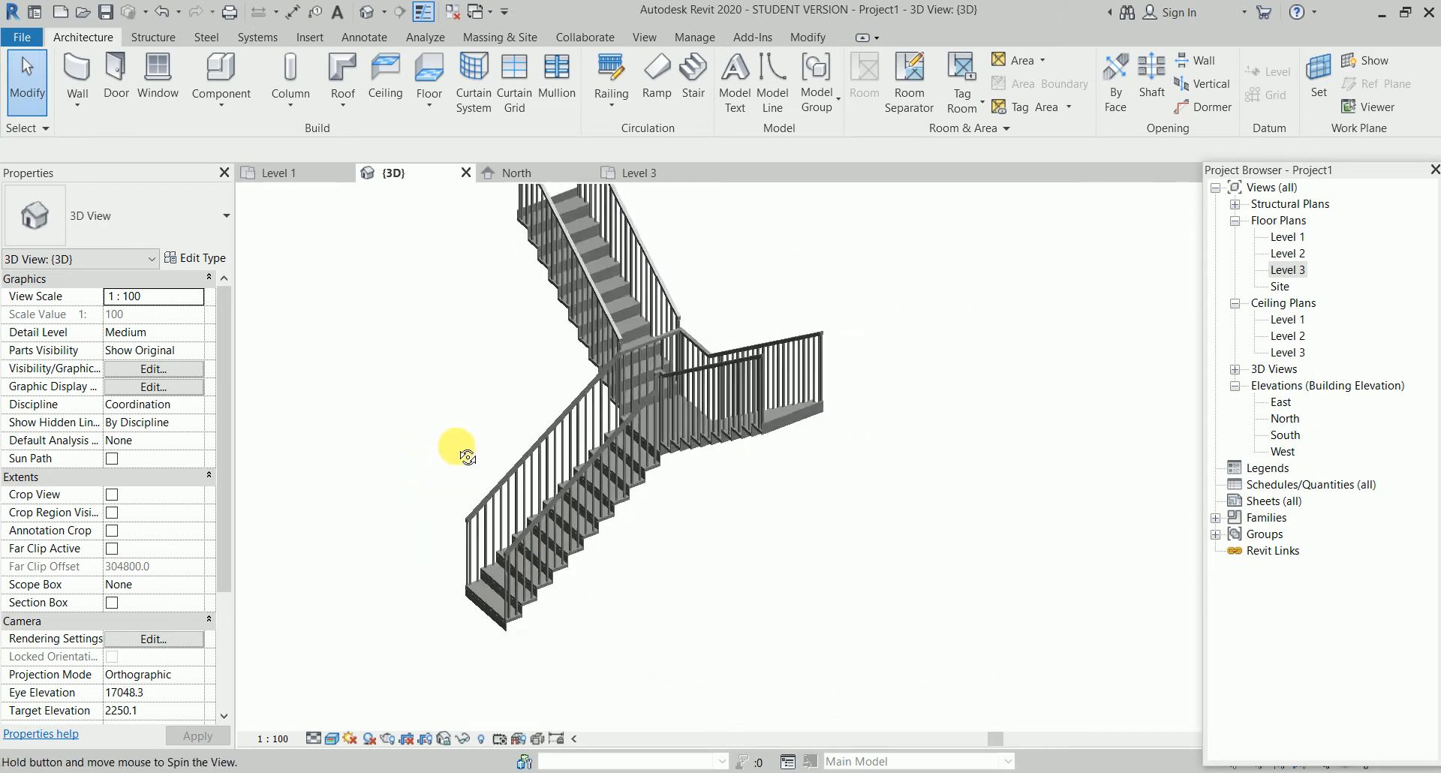
{"action": "scroll", "coordinate": [508, 442], "scroll_direction": "up", "scroll_amount": 2}
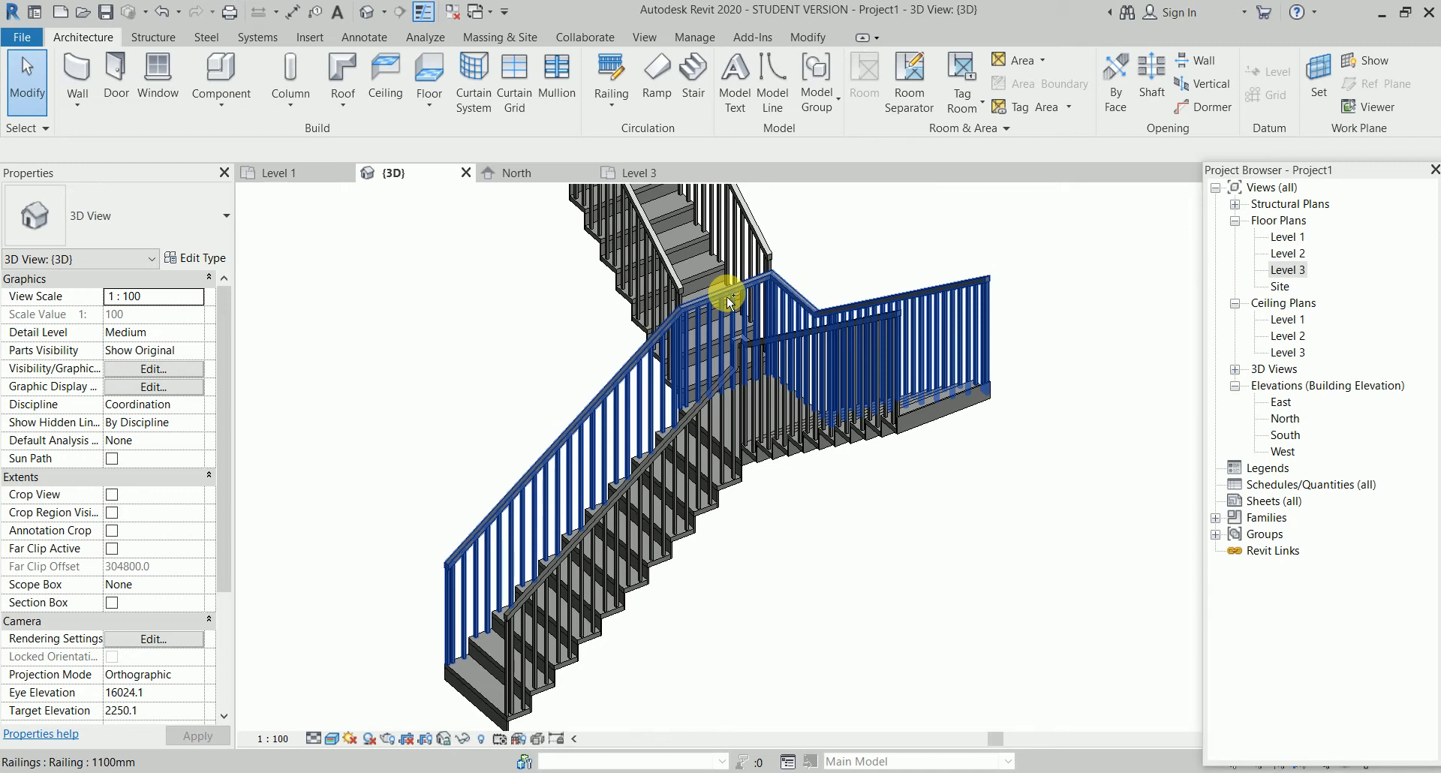
Edit the L-shaped stair's outer railing path in the Level 1 floor plan, deleting the 1000 mm segment across the landing's left side
{"action": "key", "text": "alt+Tab"}
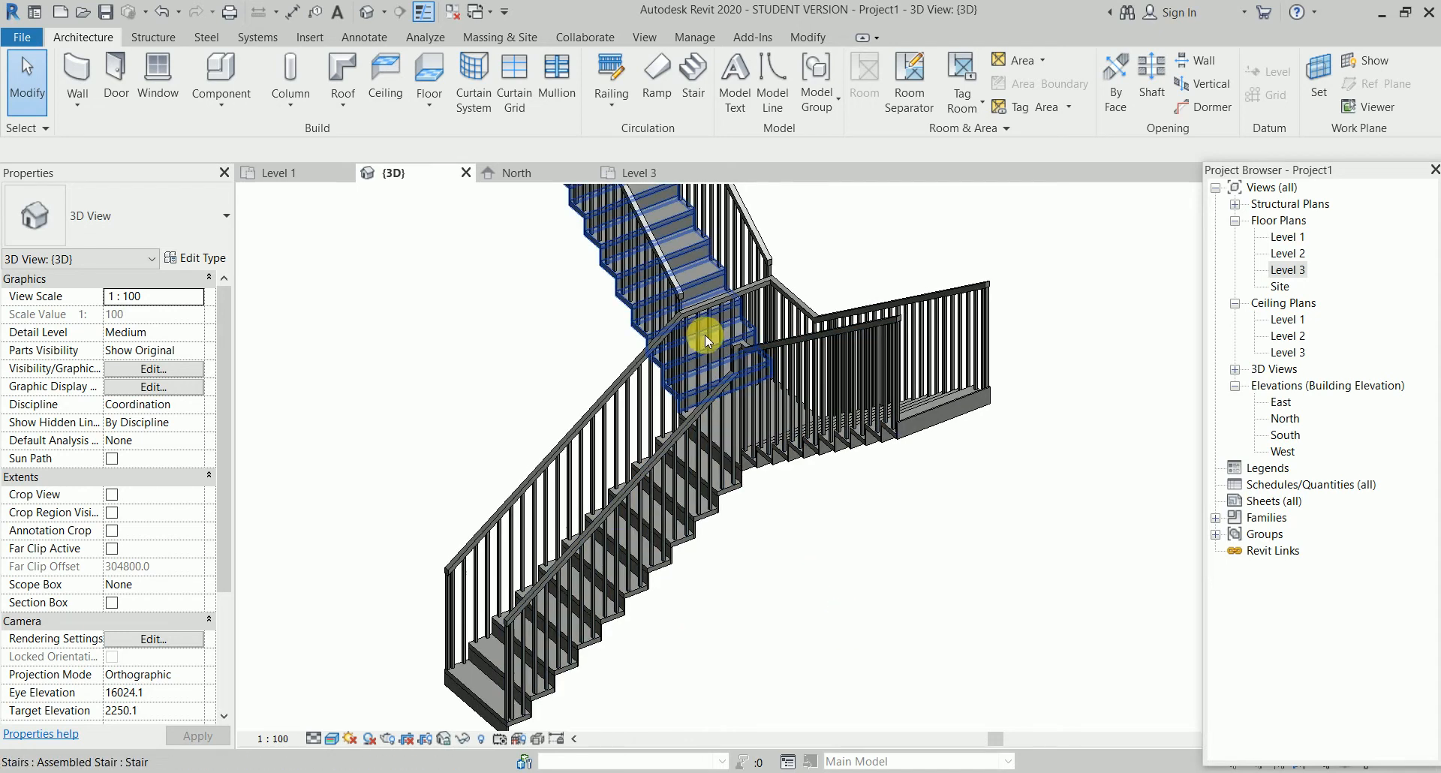
{"action": "left_click", "coordinate": [742, 298]}
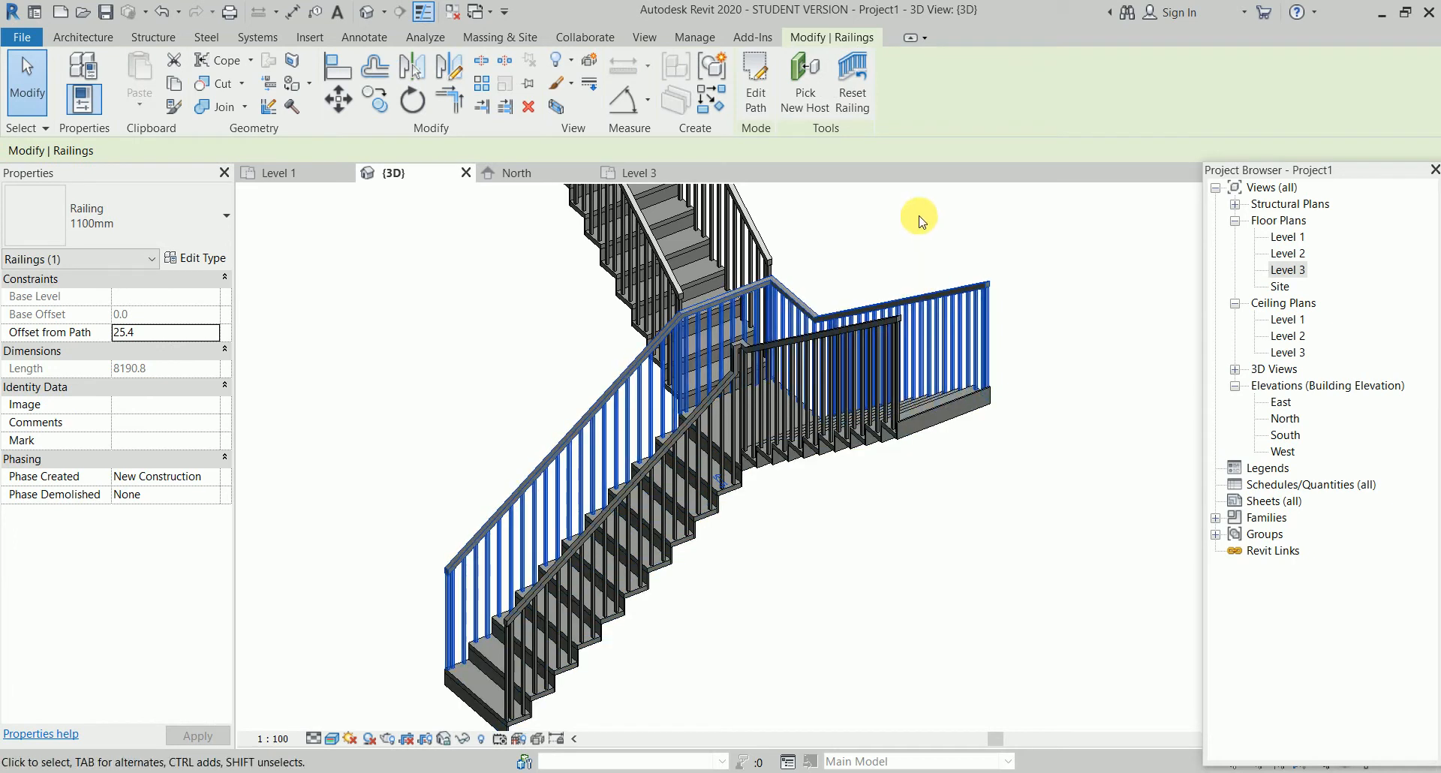
{"action": "left_click", "coordinate": [769, 99]}
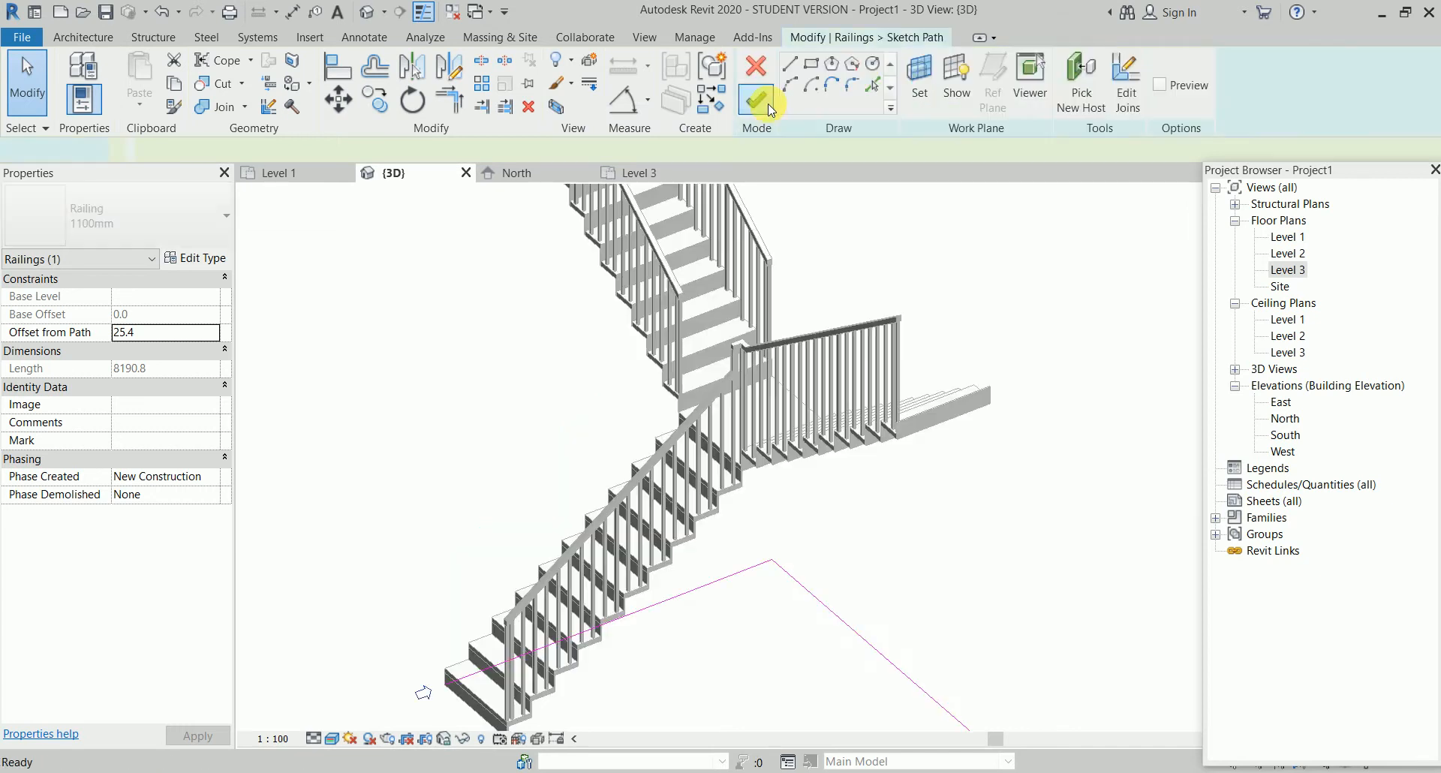
{"action": "double_click", "coordinate": [1287, 236]}
{"action": "scroll", "coordinate": [746, 347], "scroll_direction": "up", "scroll_amount": 1}
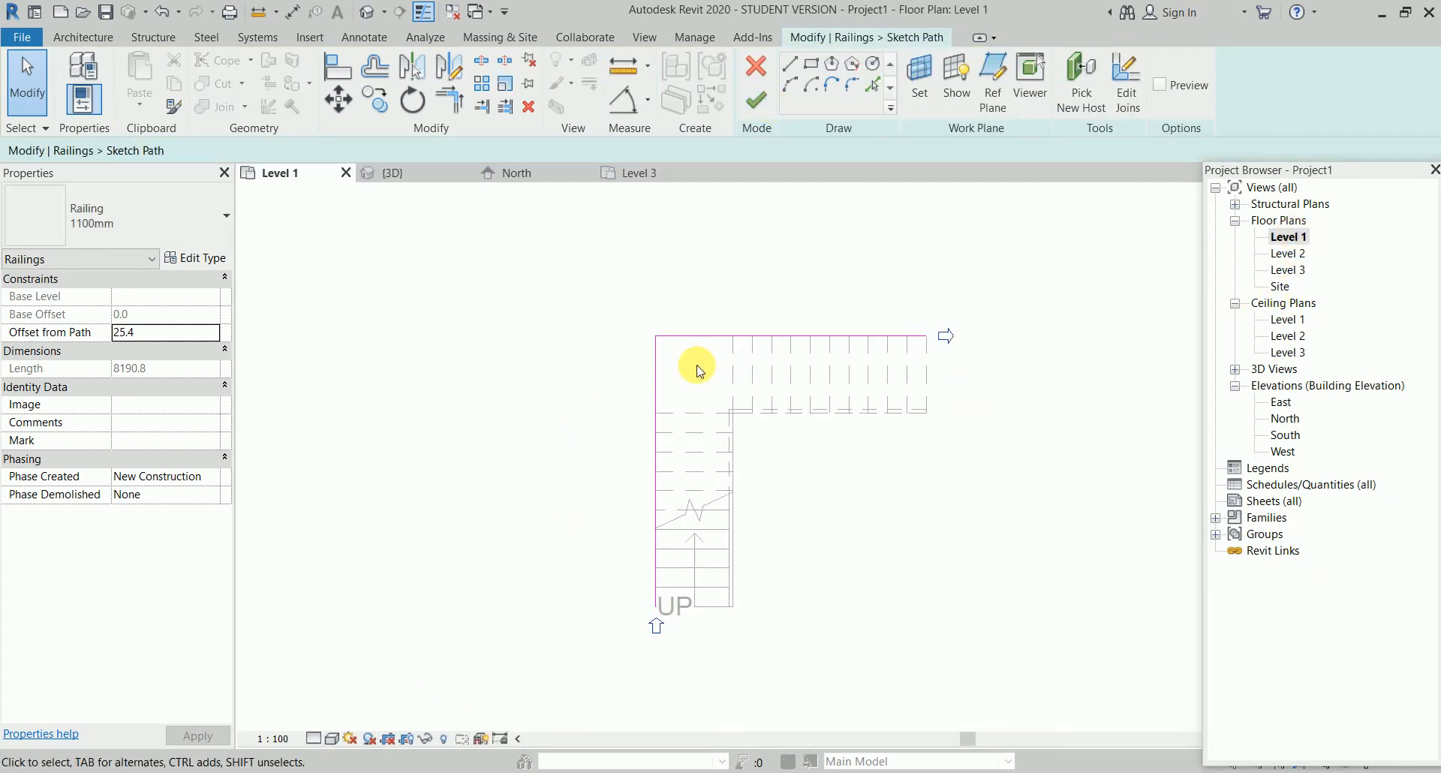
{"action": "left_click", "coordinate": [657, 378]}
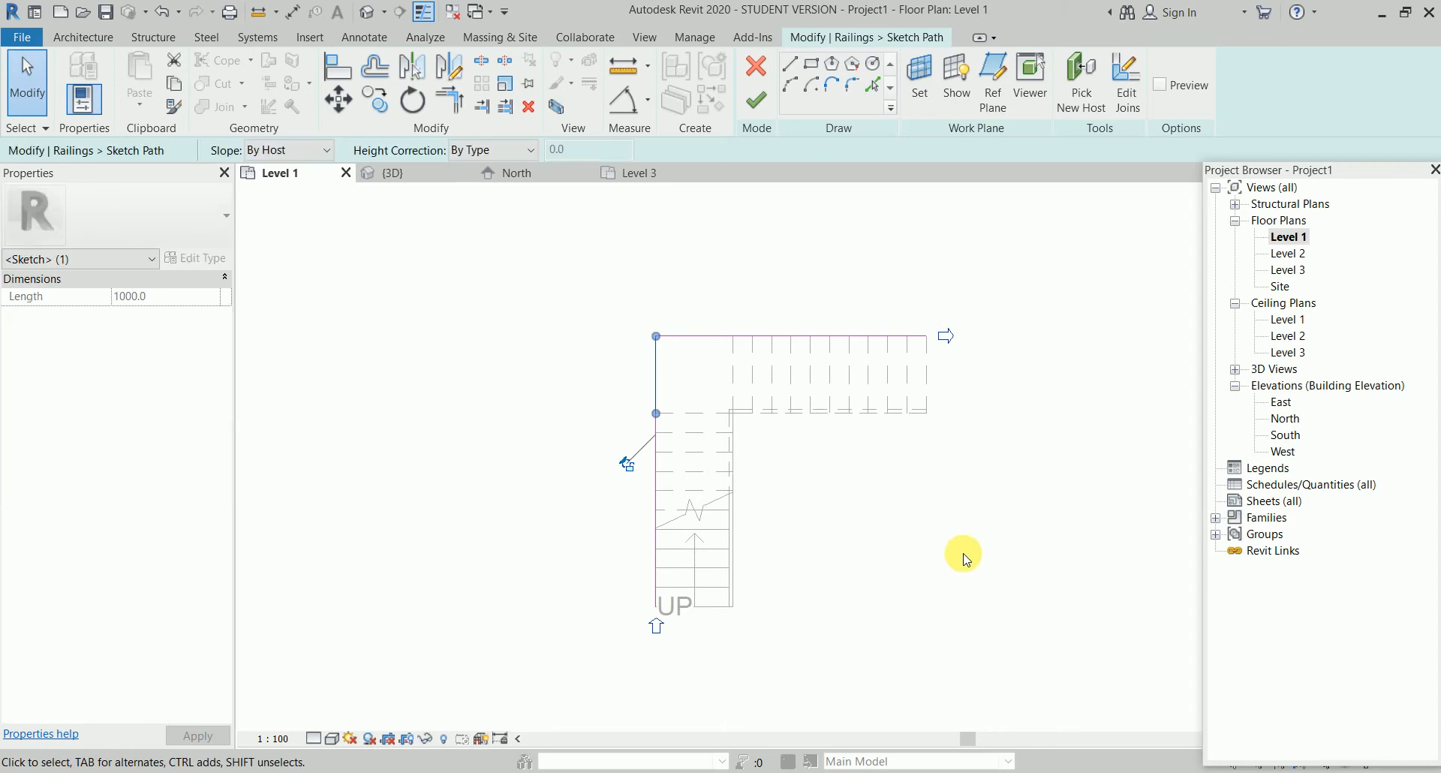
{"action": "key", "text": "Delete"}
{"action": "scroll", "coordinate": [830, 474], "scroll_direction": "up", "scroll_amount": 2}
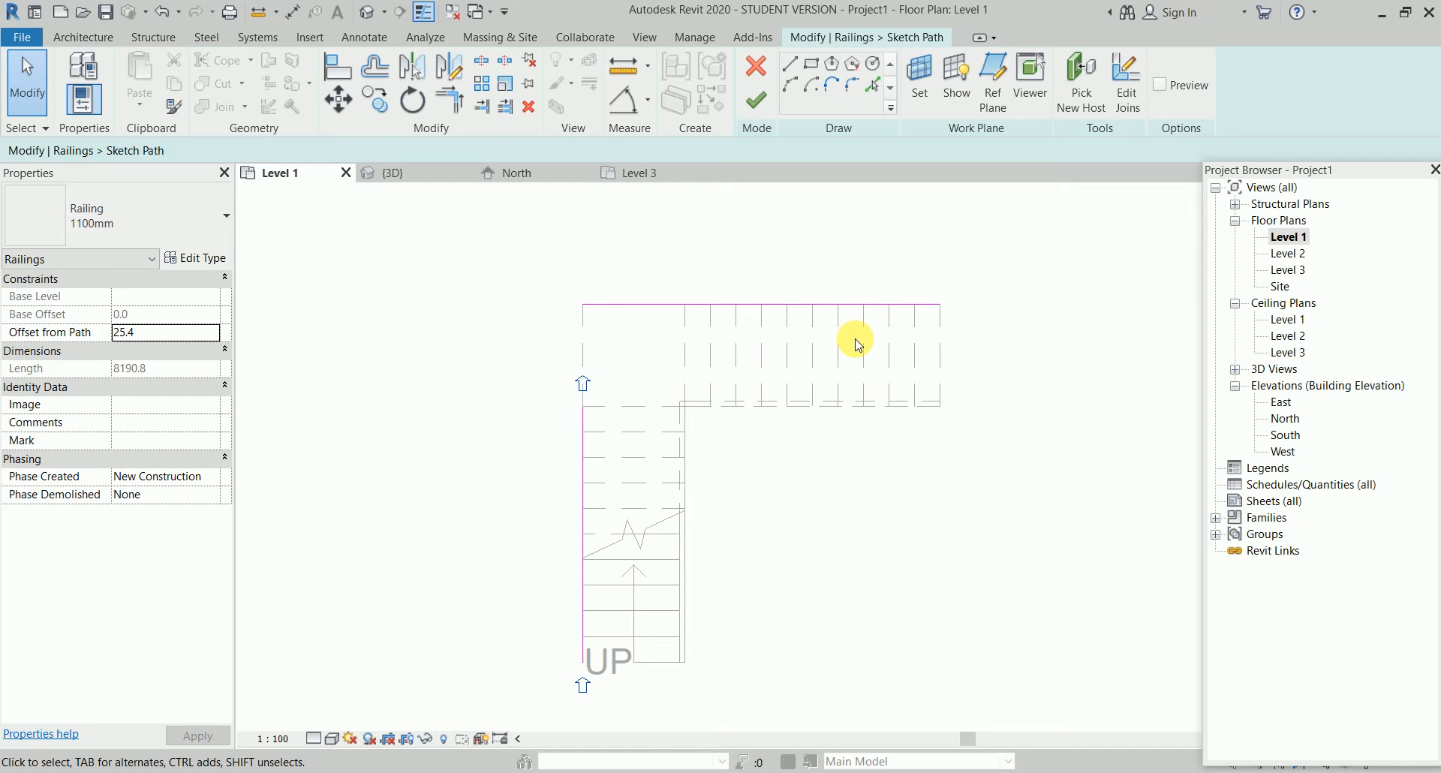
Try to finish the outer railing's path with its two disconnected parts, and keep the sketch edits
{"action": "left_click", "coordinate": [755, 103]}
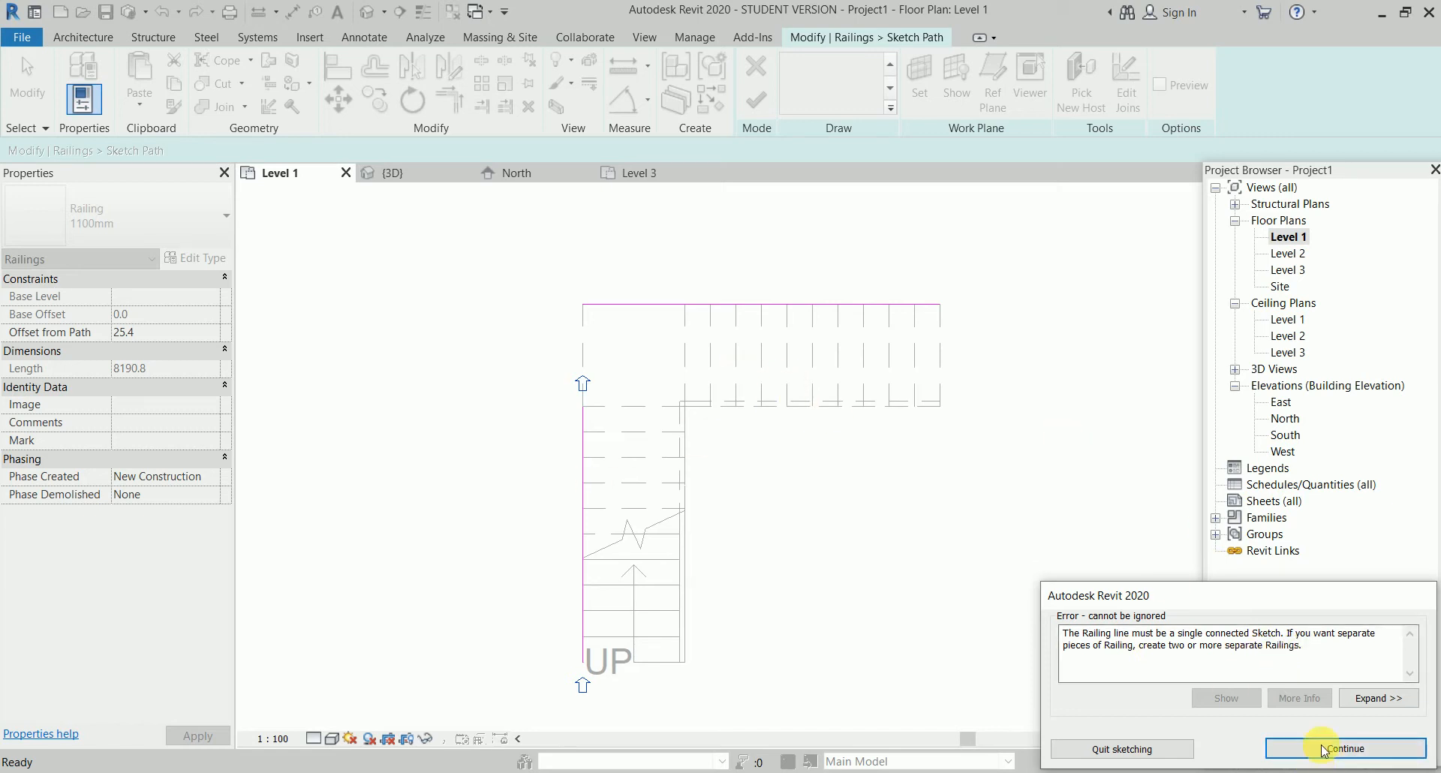
{"action": "left_click", "coordinate": [1167, 749]}
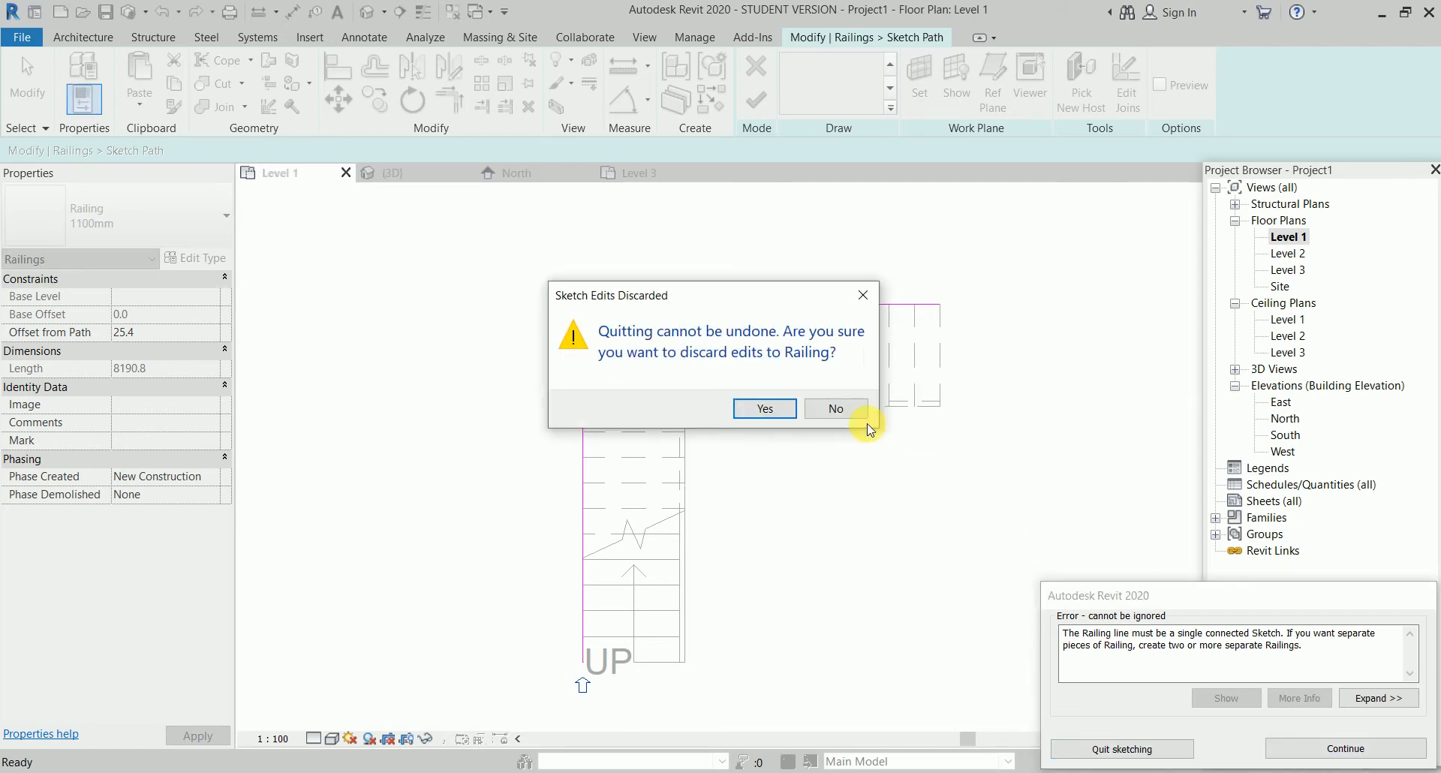
{"action": "left_click", "coordinate": [921, 409]}
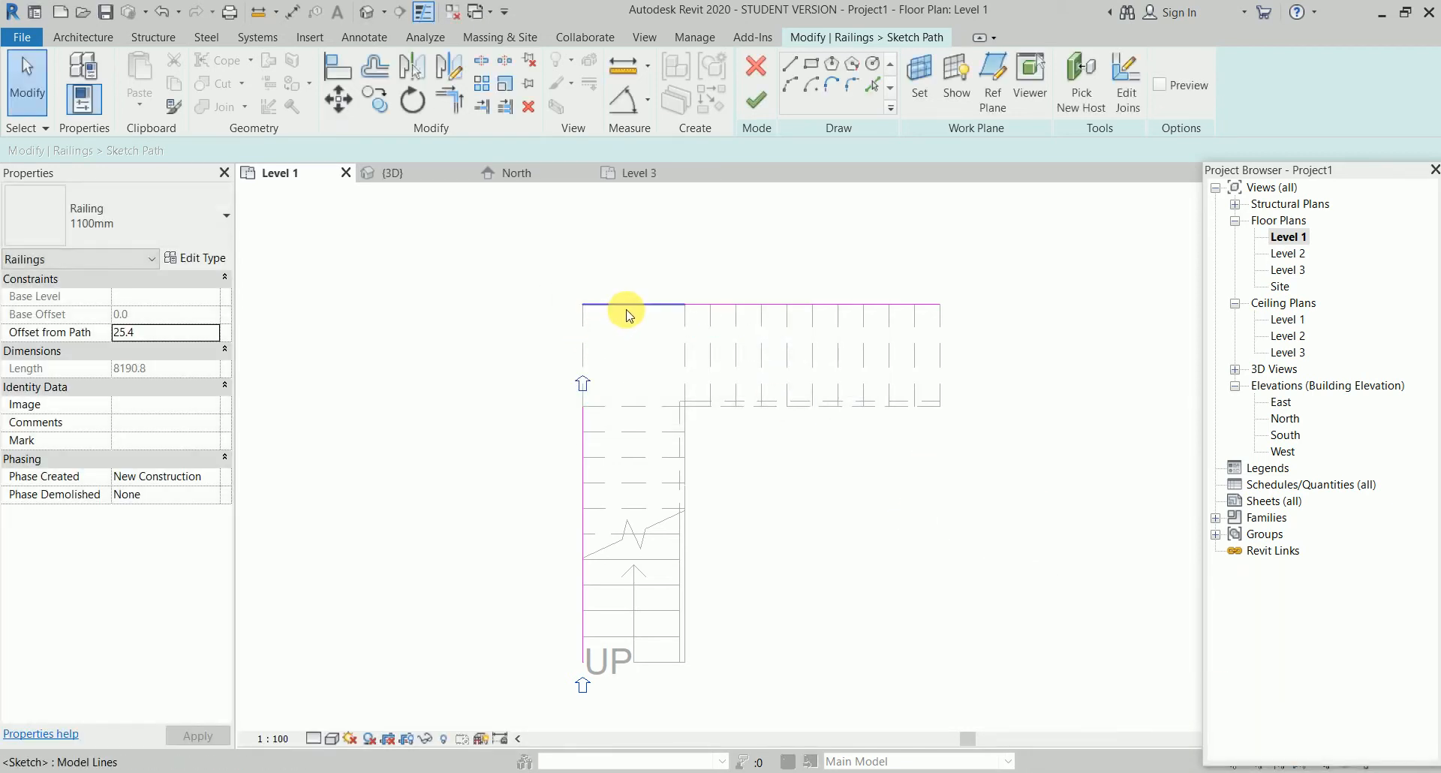
Delete the railing path segments behind the landing and along the rightward run, finish the railing, and check it in 3D
{"action": "left_click", "coordinate": [629, 315]}
{"action": "key", "text": "Delete"}
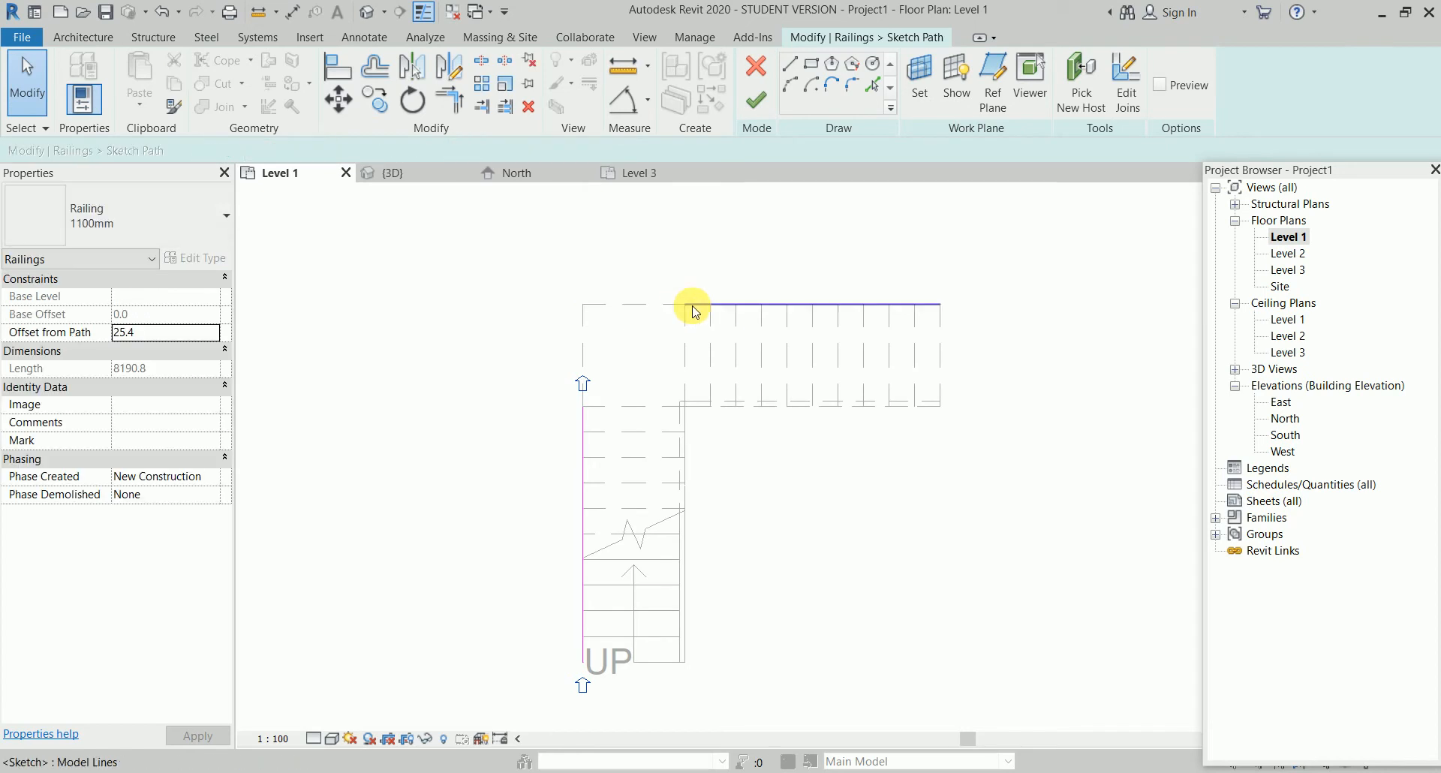
{"action": "left_click", "coordinate": [698, 306]}
{"action": "key", "text": "Delete"}
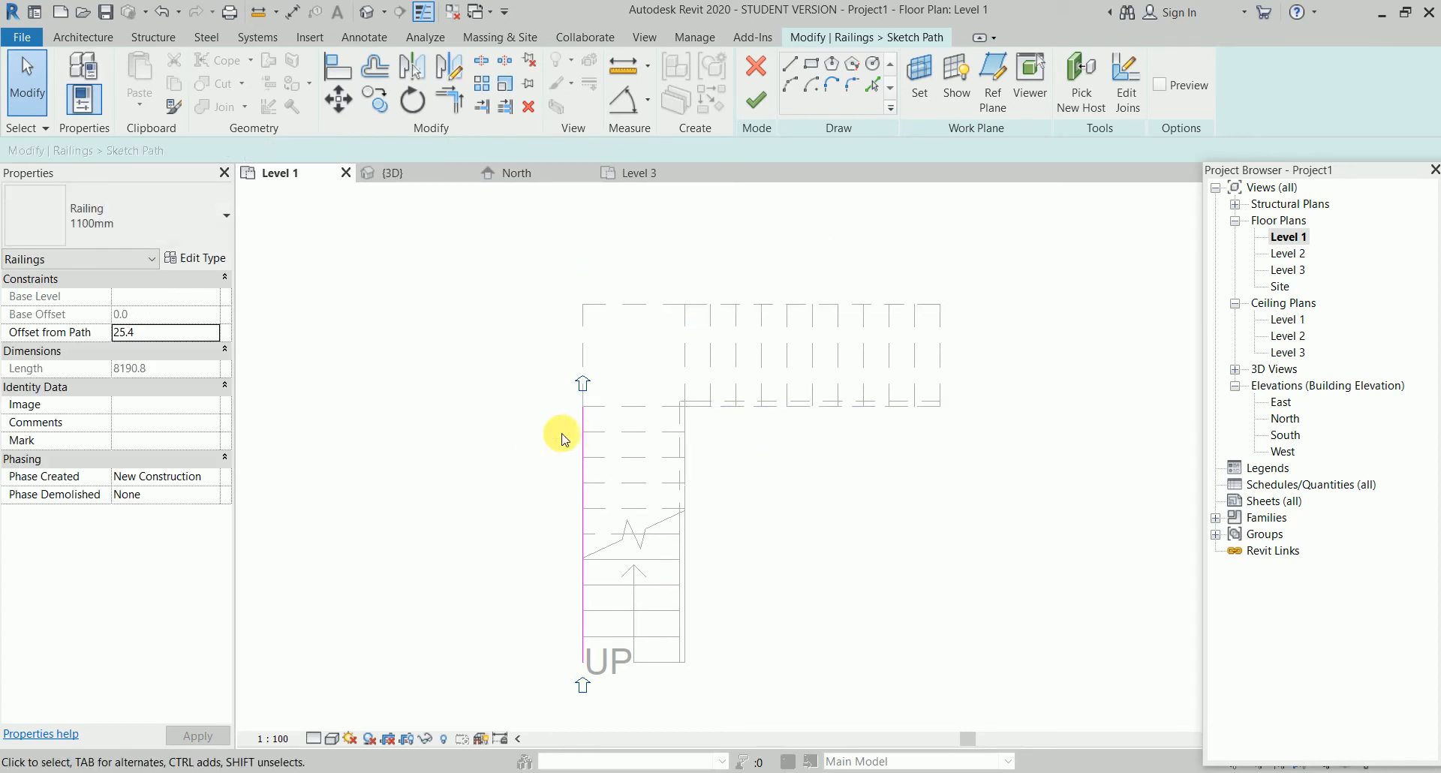
{"action": "left_click", "coordinate": [758, 96]}
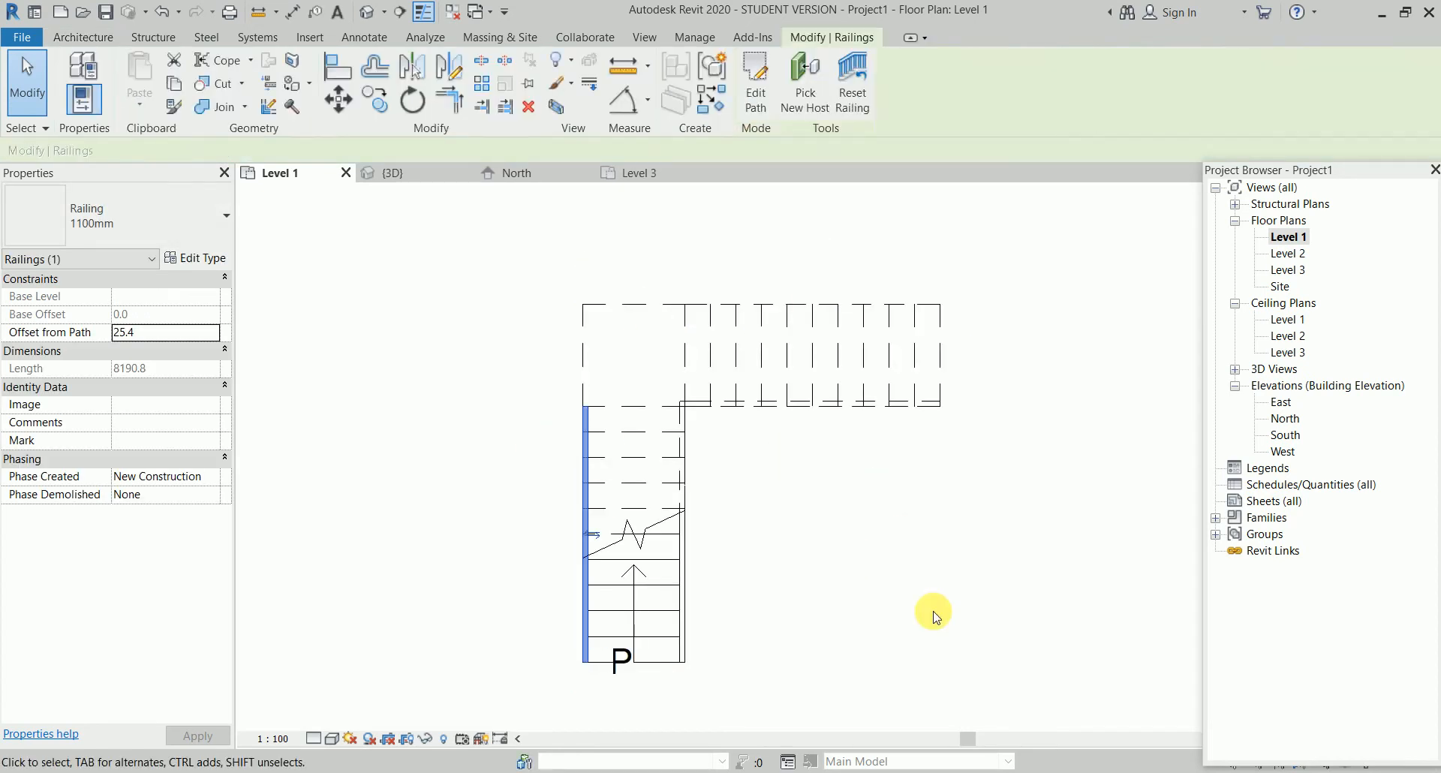
{"action": "left_click", "coordinate": [928, 572]}
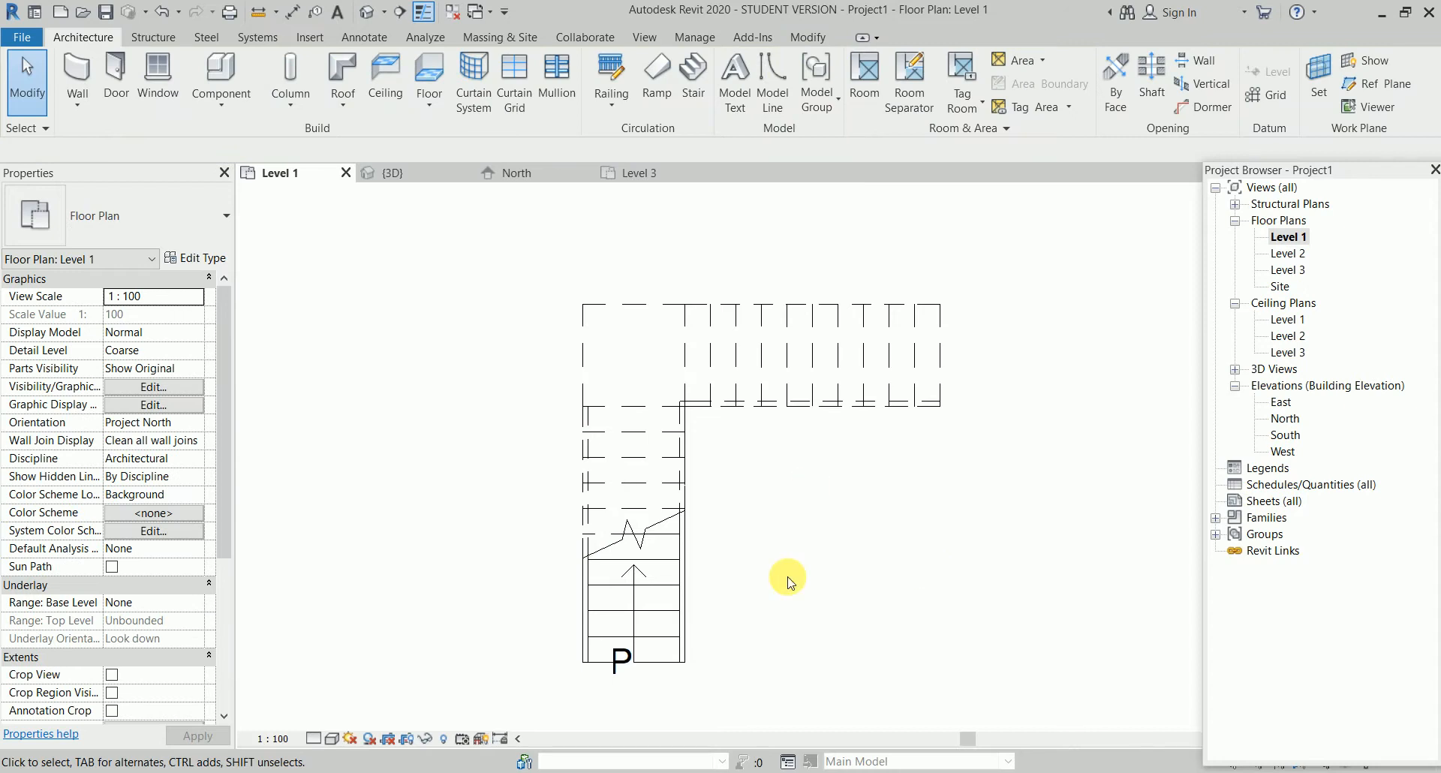
{"action": "left_click", "coordinate": [366, 13]}
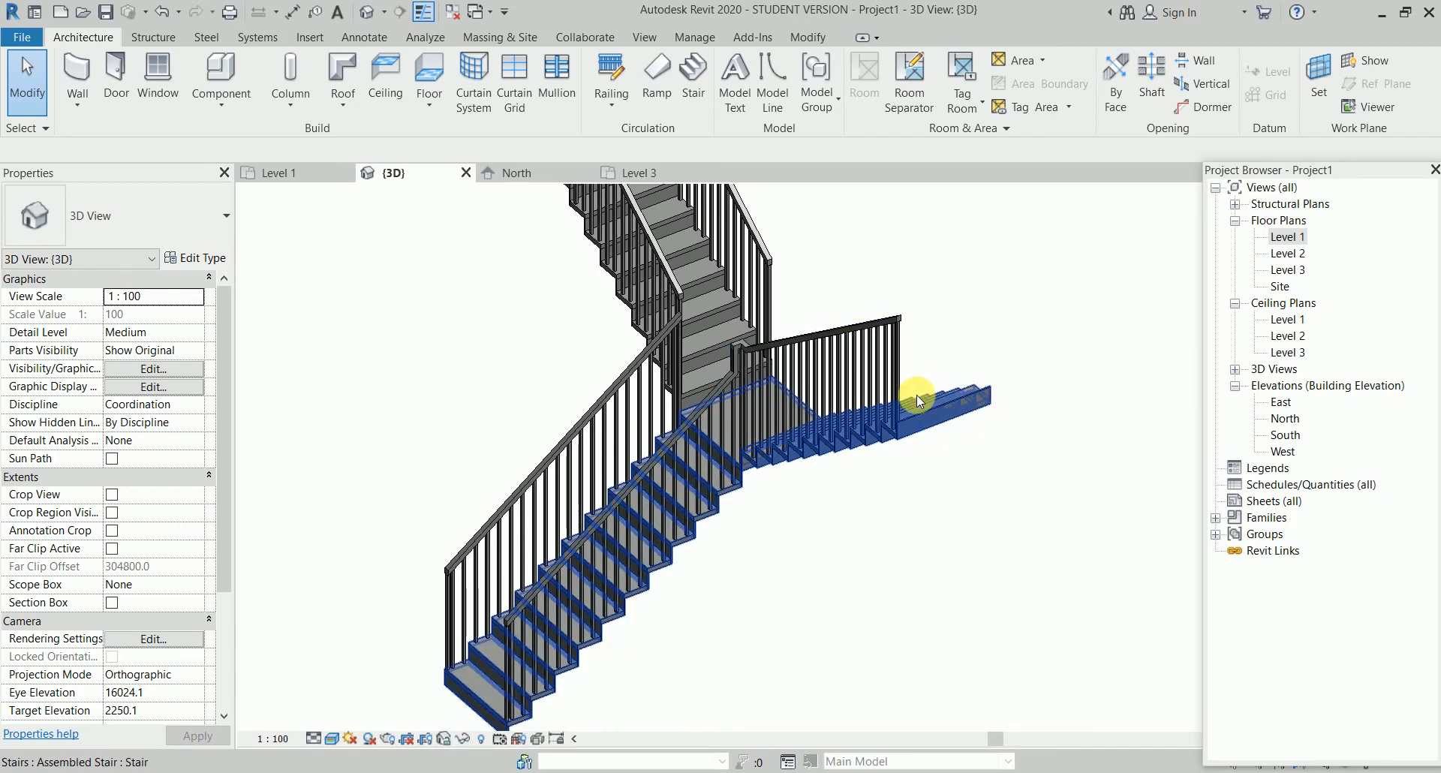
{"action": "middle_click_drag", "start_coordinate": [1022, 438], "coordinate": [976, 477], "text": "shift"}
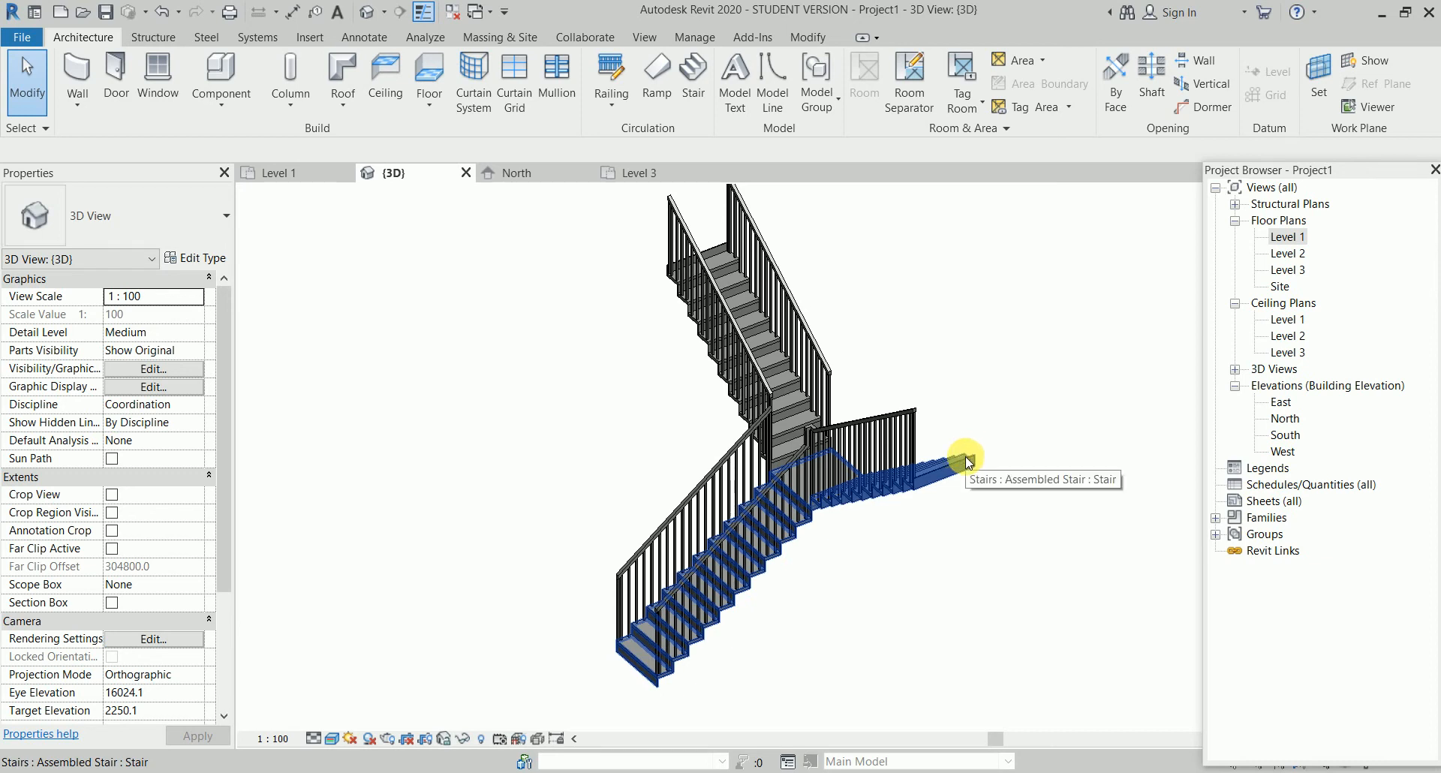
Start a new railing path in the Level 1 floor plan
{"action": "double_click", "coordinate": [1286, 236]}
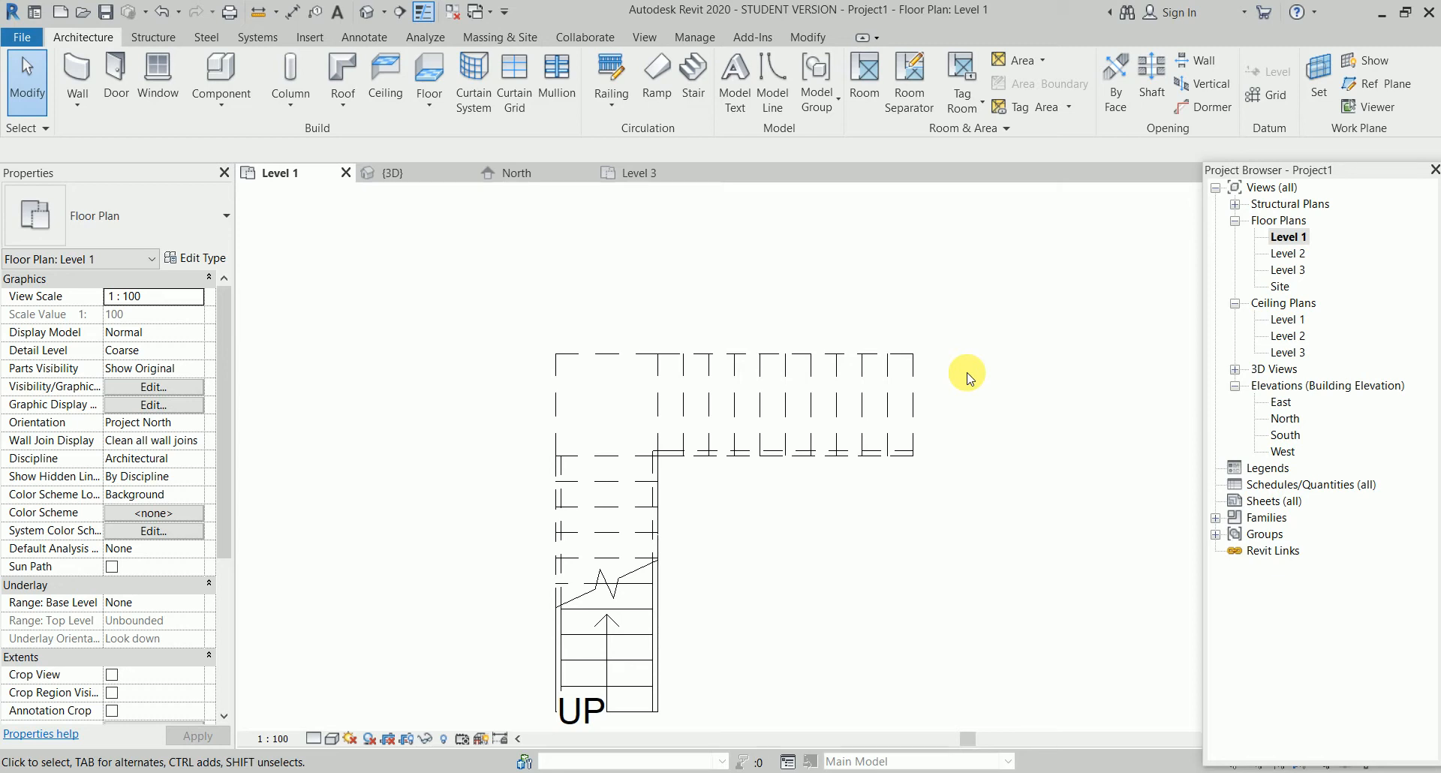
{"action": "left_click", "coordinate": [623, 60]}
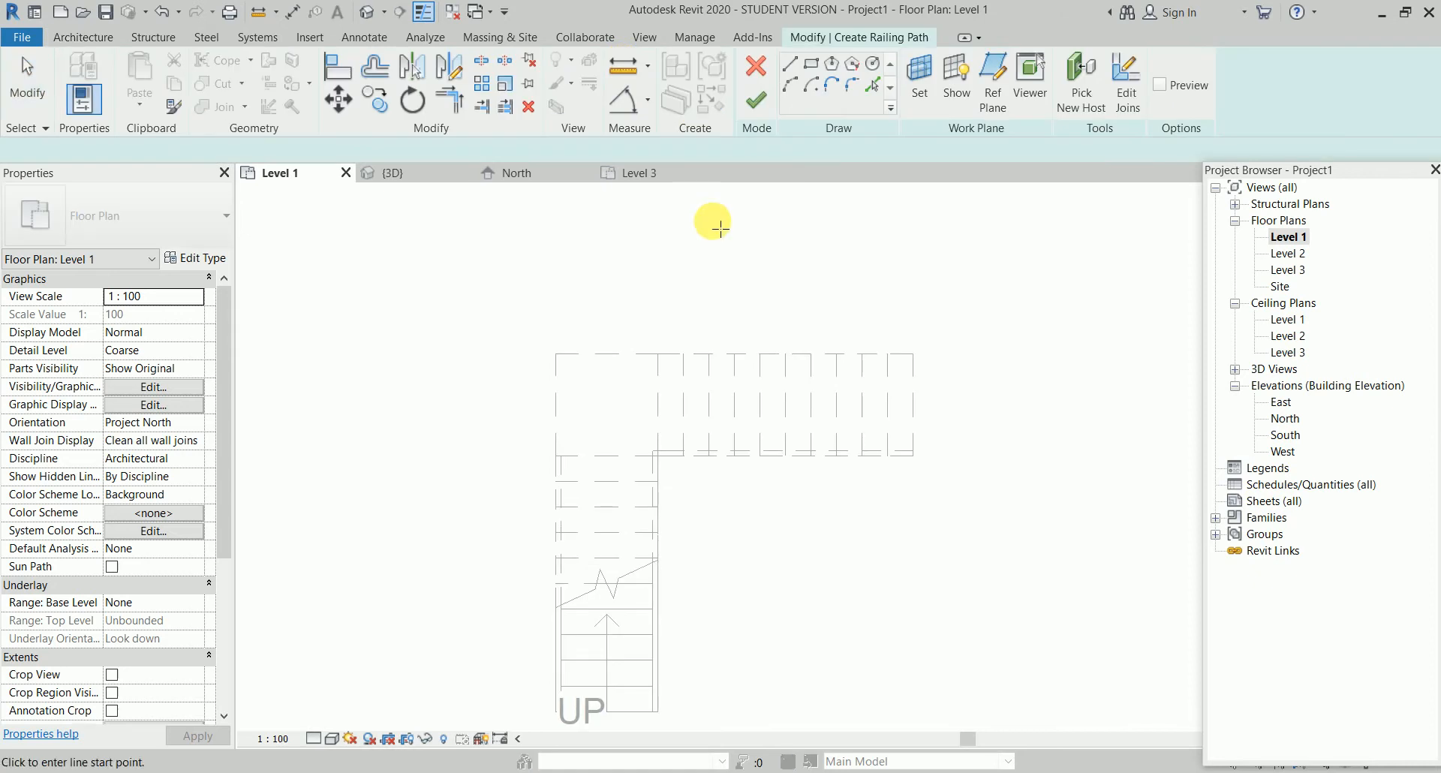
Try a railing line with no offset along the back edge of the landing and rightward run, and delete it
{"action": "left_click", "coordinate": [555, 353]}
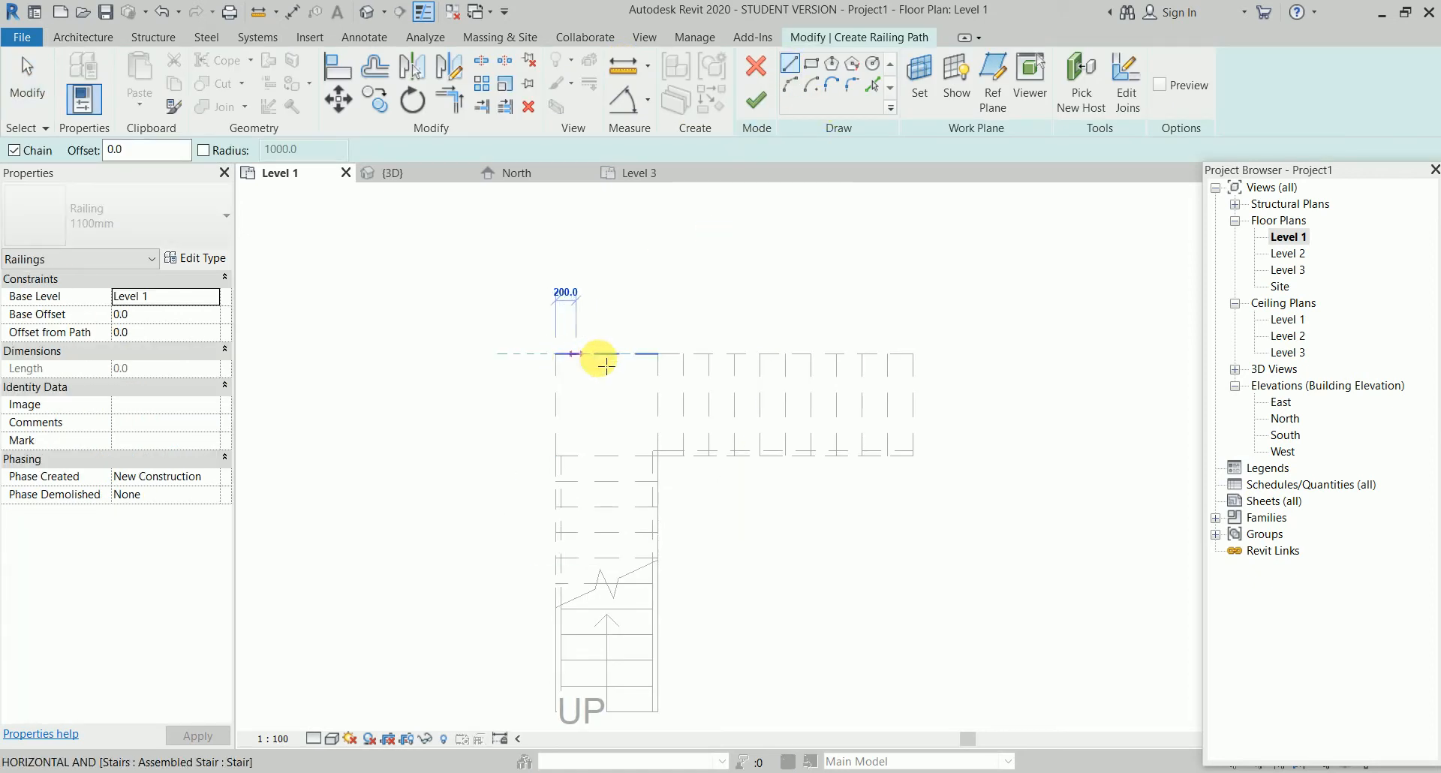
{"action": "left_click", "coordinate": [914, 353]}
{"action": "right_click", "coordinate": [1008, 426]}
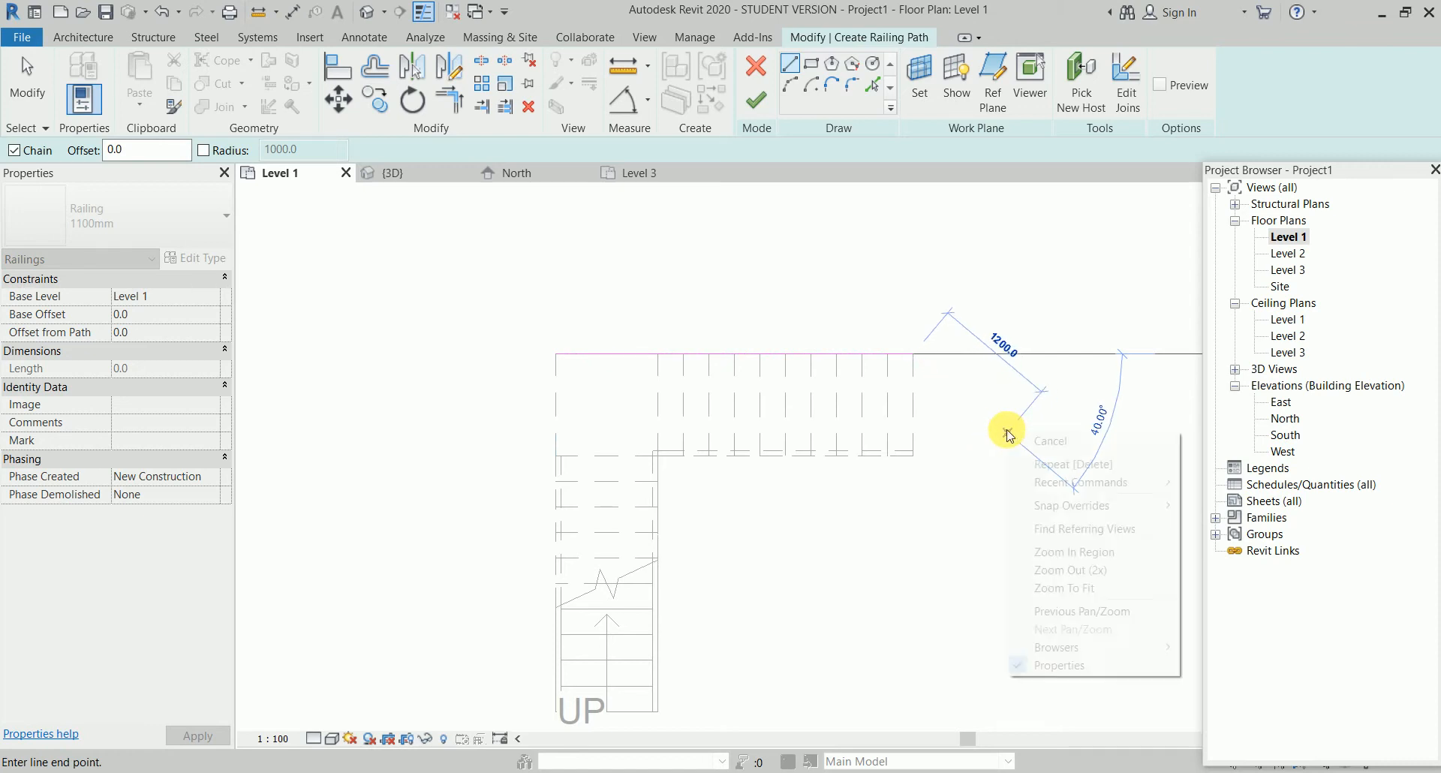
{"action": "left_click", "coordinate": [1047, 440]}
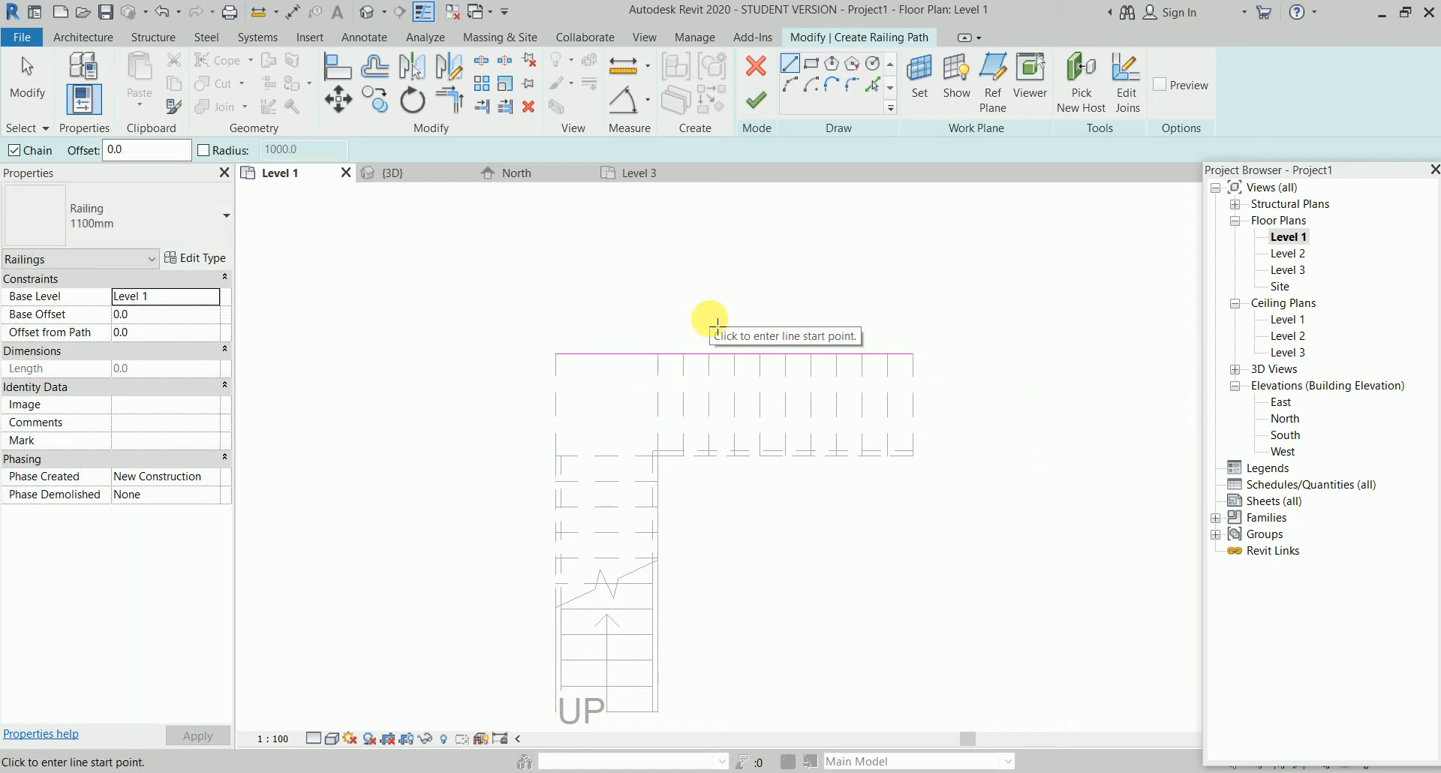
{"action": "key", "text": "Escape"}
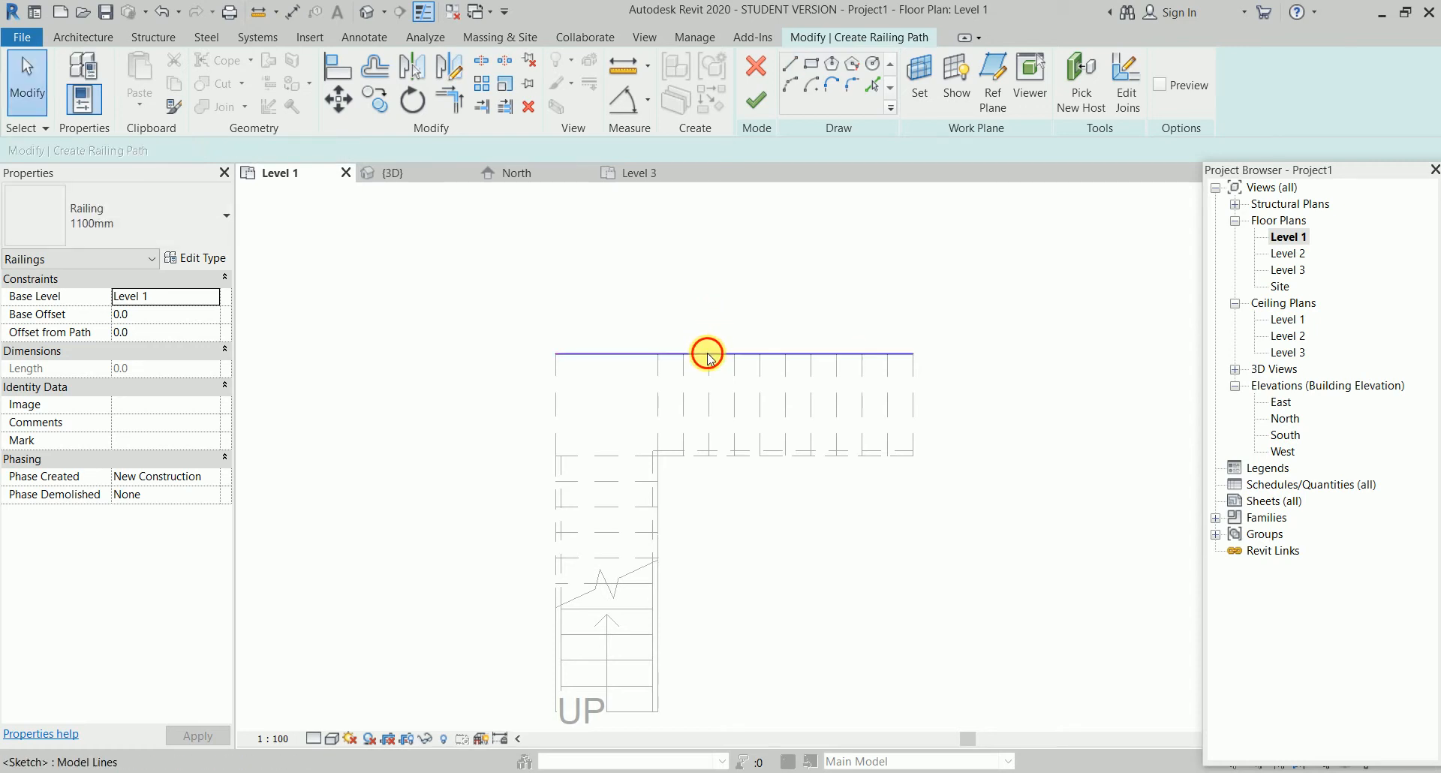
{"action": "left_click", "coordinate": [708, 353]}
{"action": "key", "text": "Delete"}
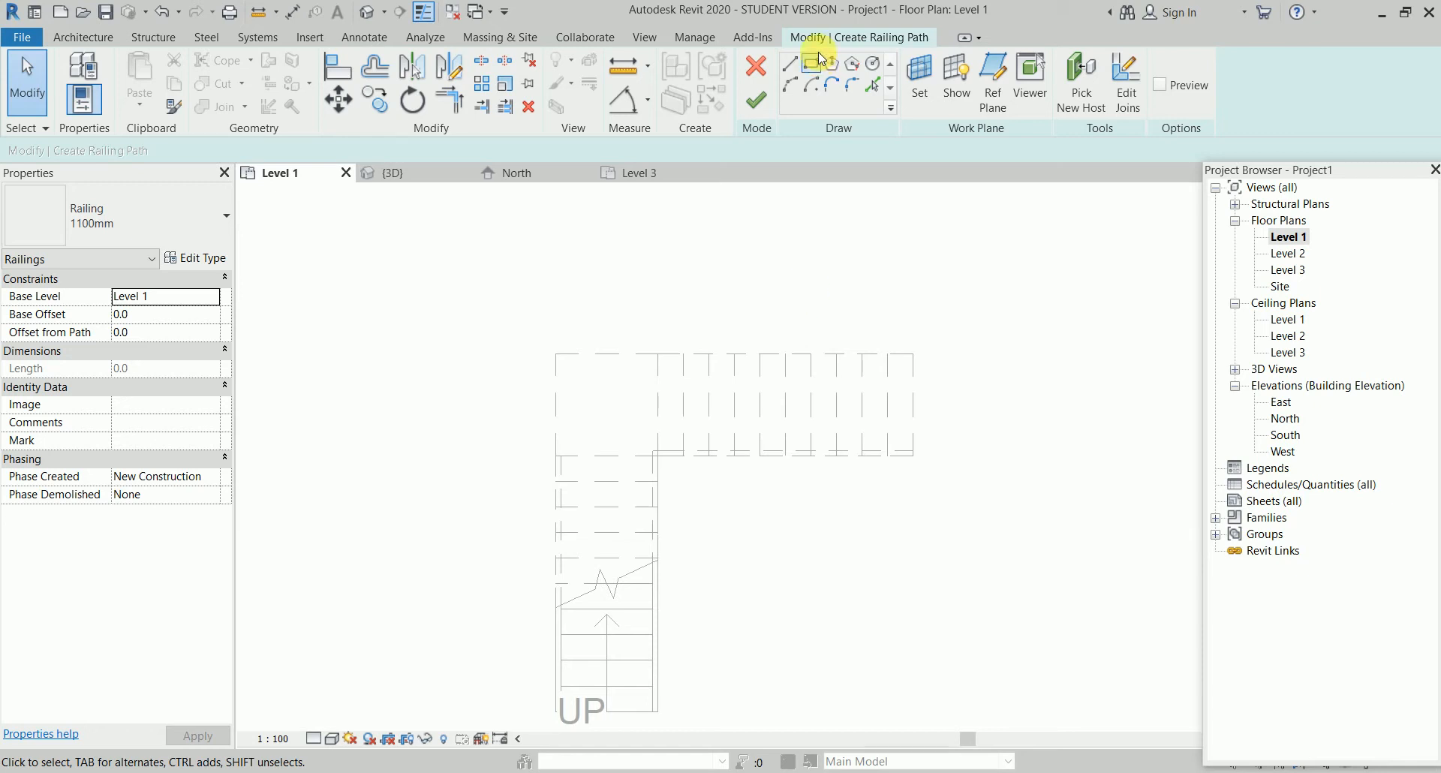
Draw a 3500 mm railing line offset 20 mm inward from the back edge of the landing and rightward run, and finish it
{"action": "left_click", "coordinate": [793, 69]}
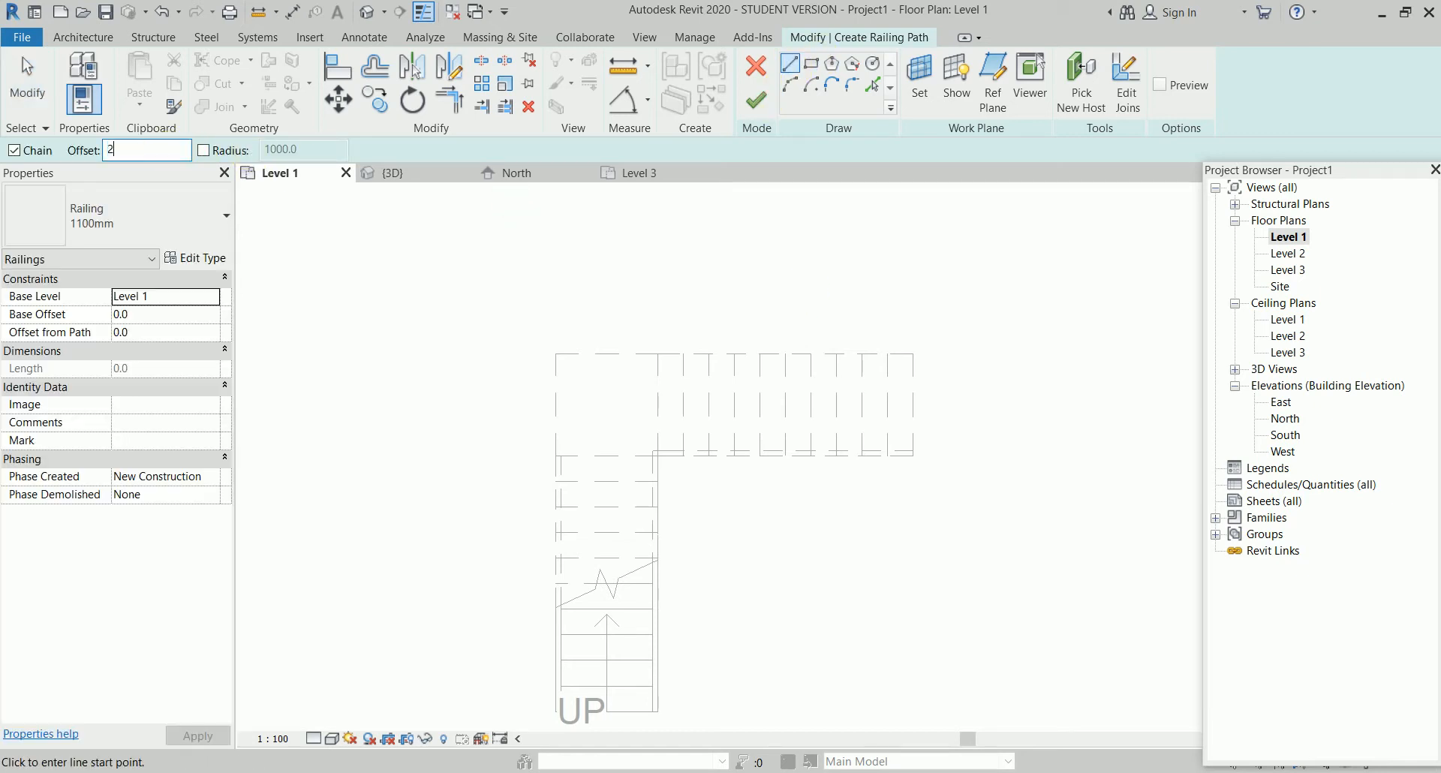
{"action": "left_click", "coordinate": [556, 352]}
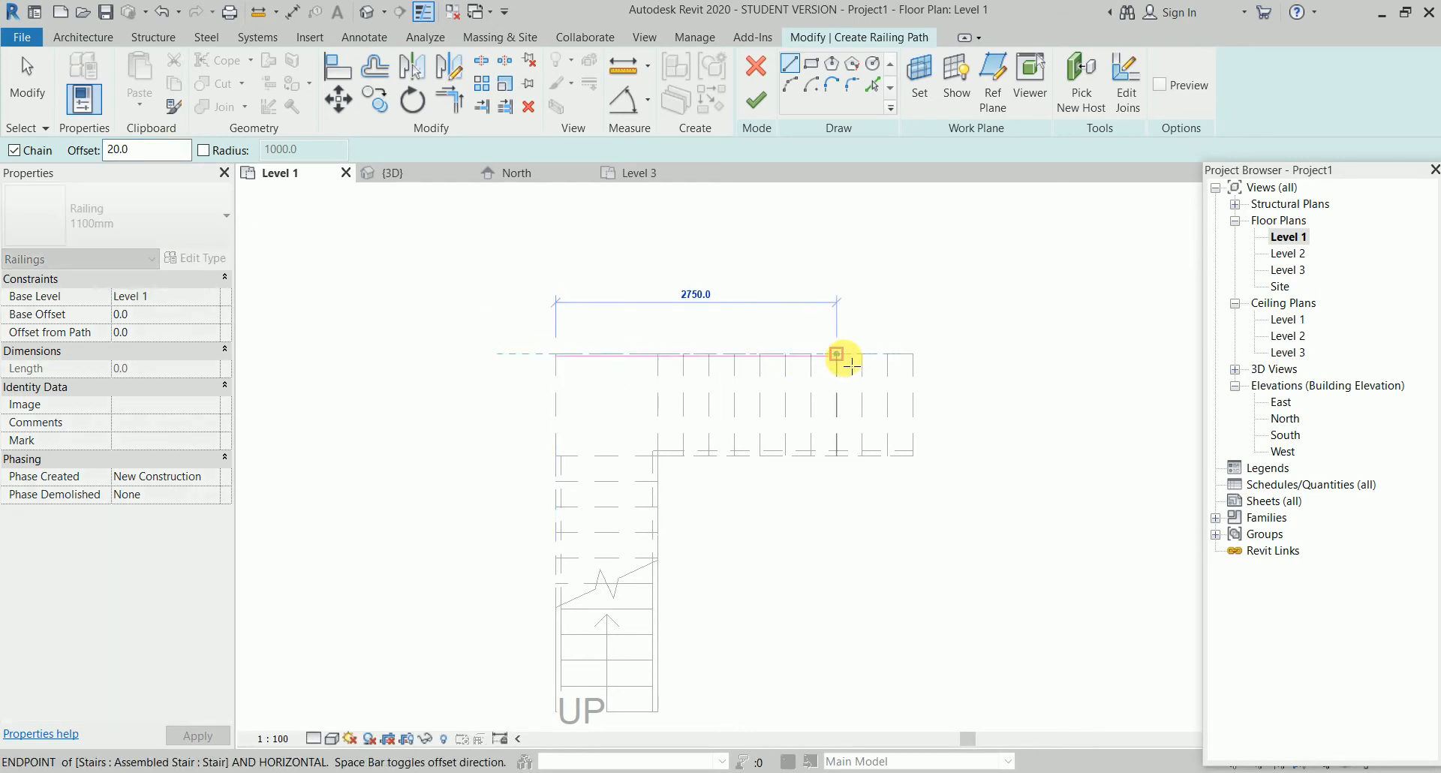
{"action": "left_click", "coordinate": [910, 357]}
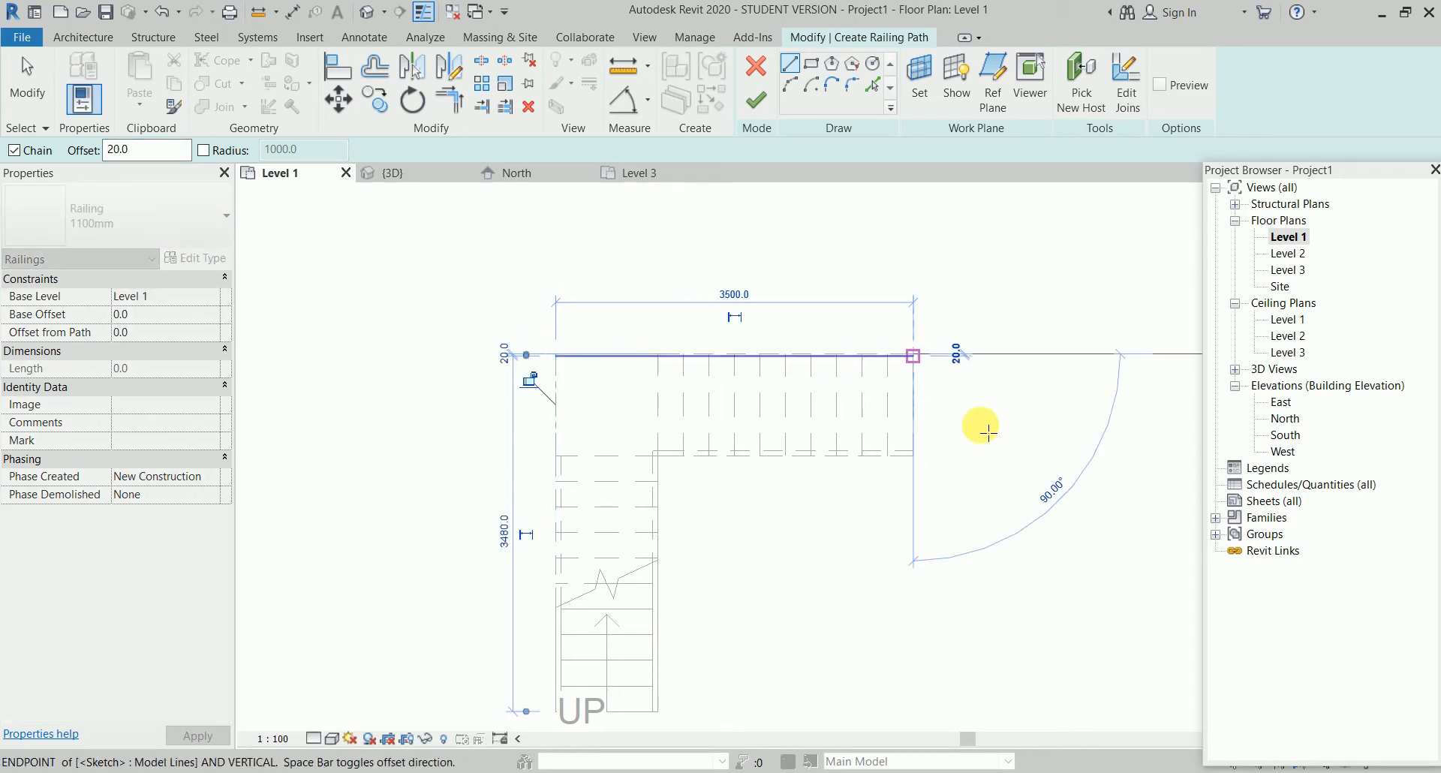
{"action": "key", "text": "Escape"}
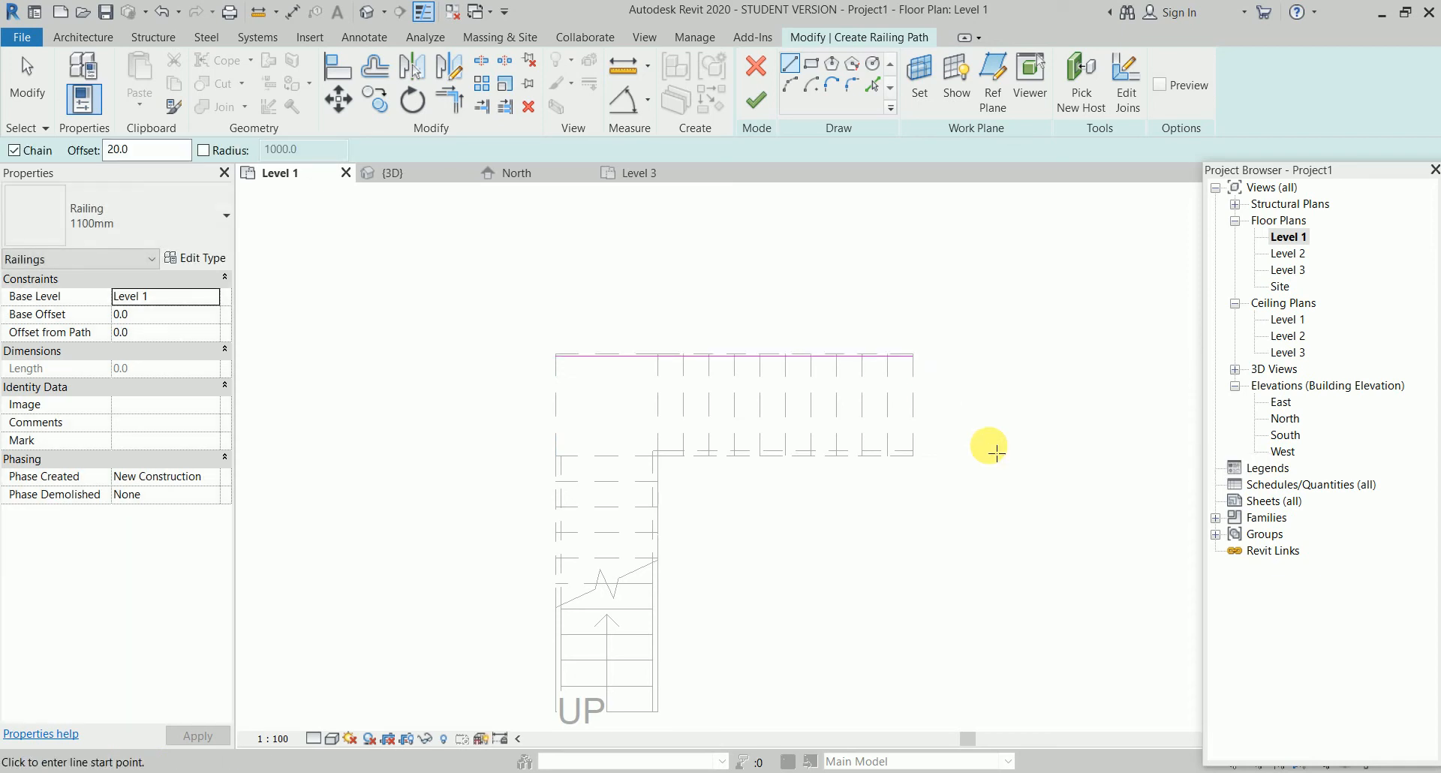
{"action": "left_click", "coordinate": [755, 100]}
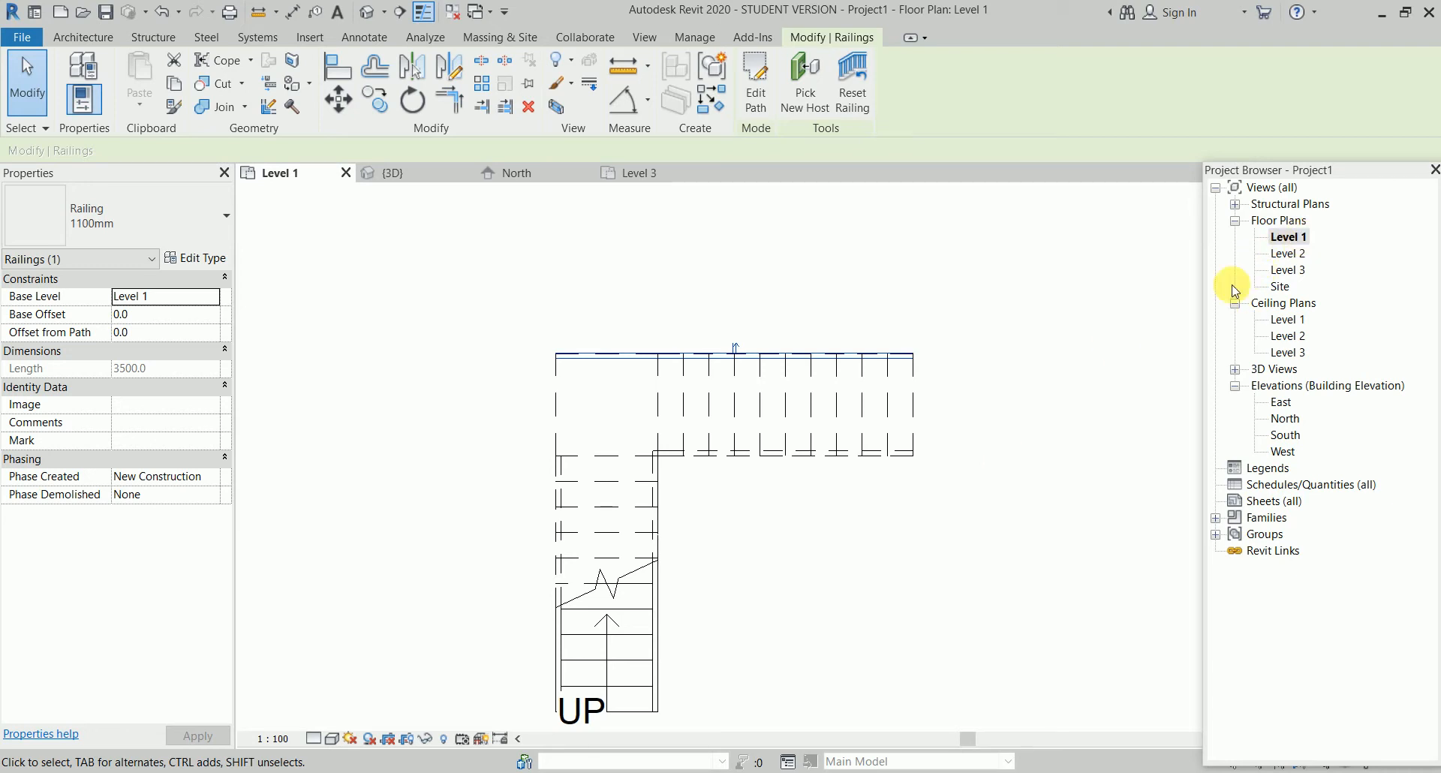
{"action": "left_click", "coordinate": [1081, 388]}
Open the 3D view and examine the new railing's position relative to the stair
{"action": "left_click", "coordinate": [436, 177]}
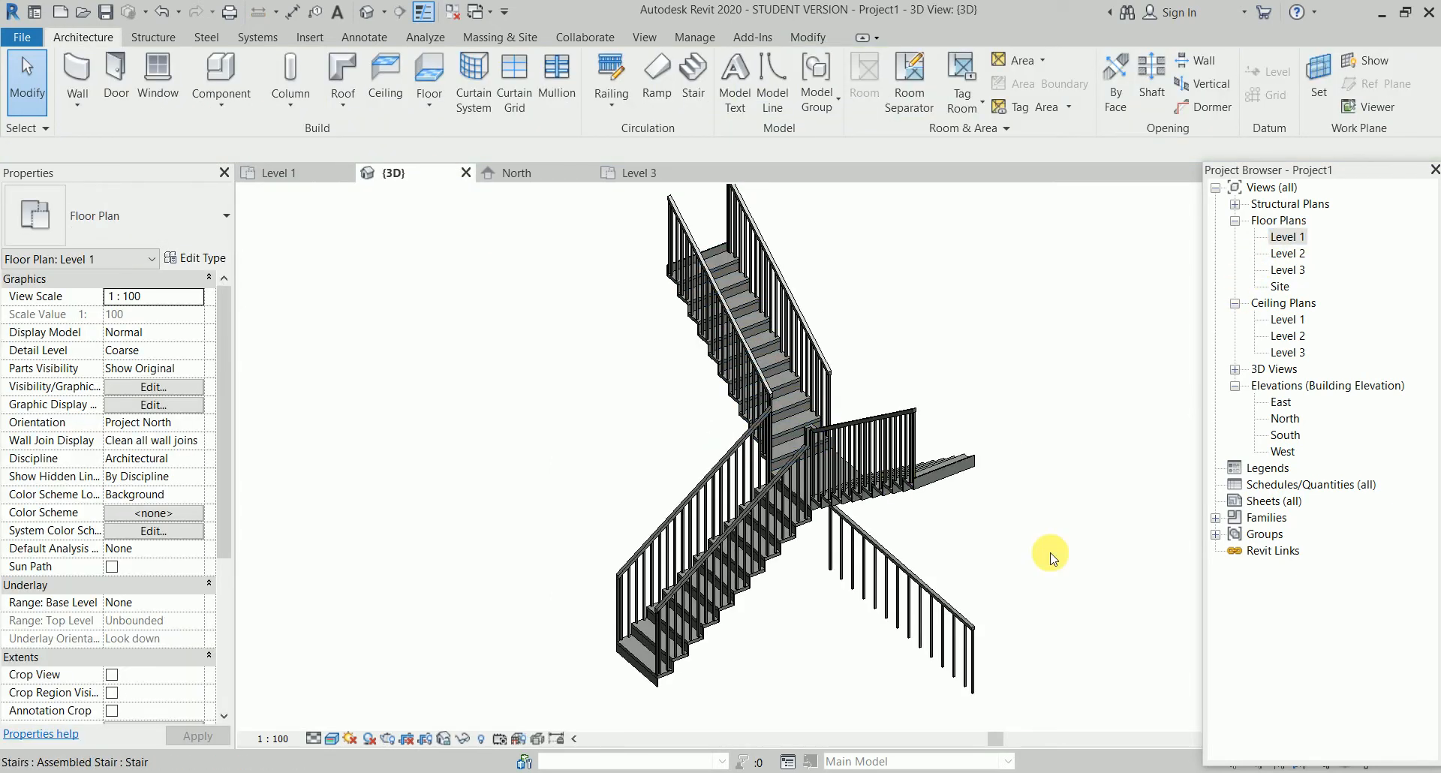
{"action": "middle_click_drag", "start_coordinate": [1070, 578], "coordinate": [962, 376]}
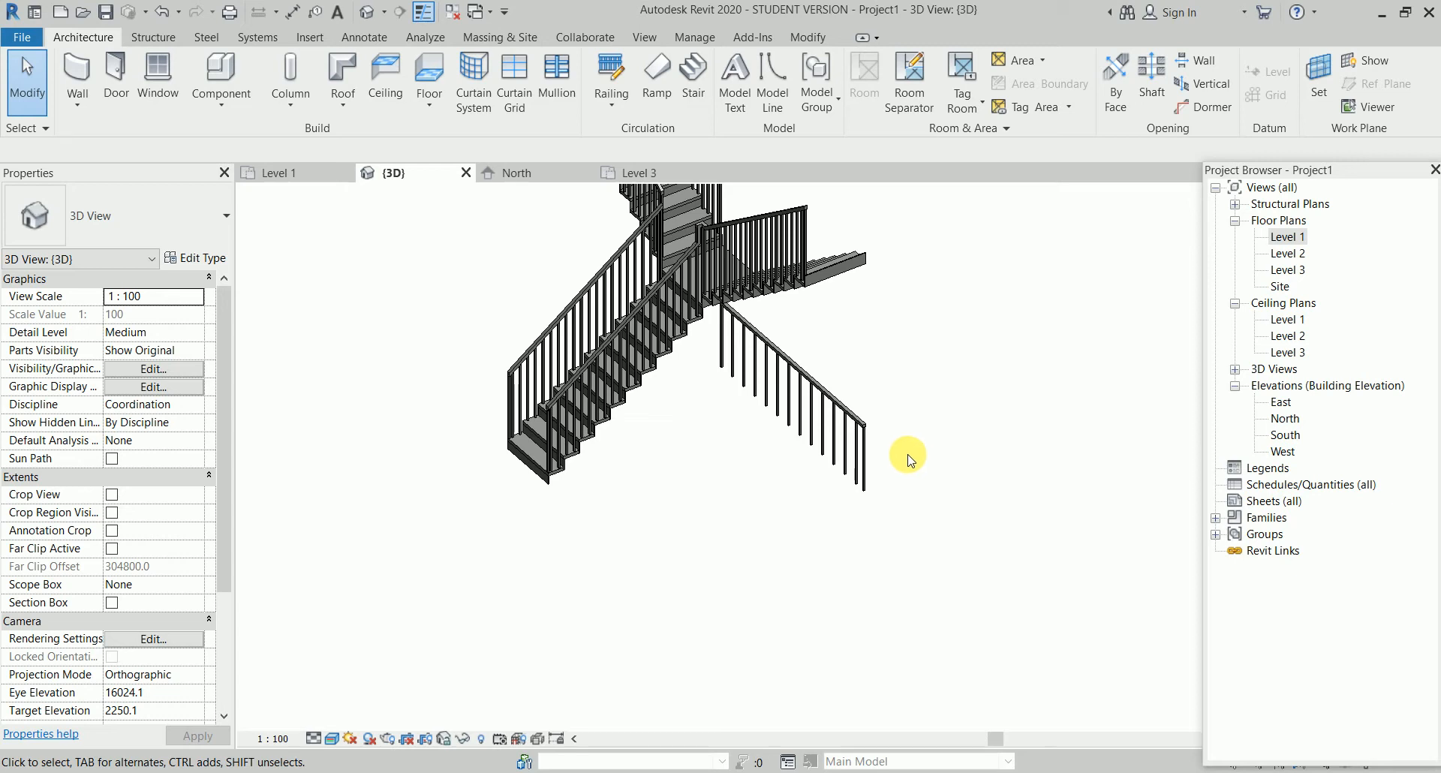
{"action": "middle_click_drag", "start_coordinate": [917, 360], "coordinate": [688, 400], "text": "shift"}
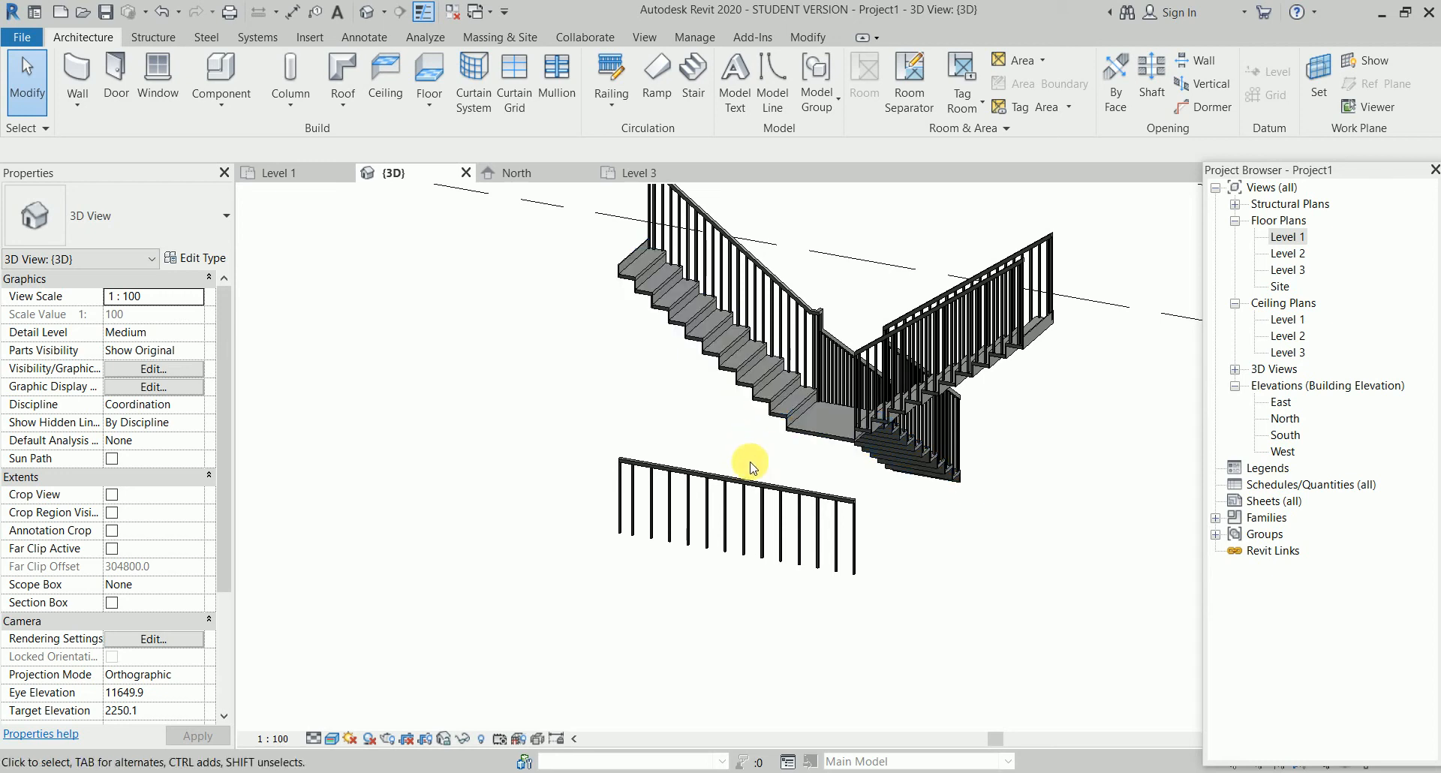
Host the separate back railing on the stair that includes the landing, and check its position from the front
{"action": "left_click", "coordinate": [747, 481]}
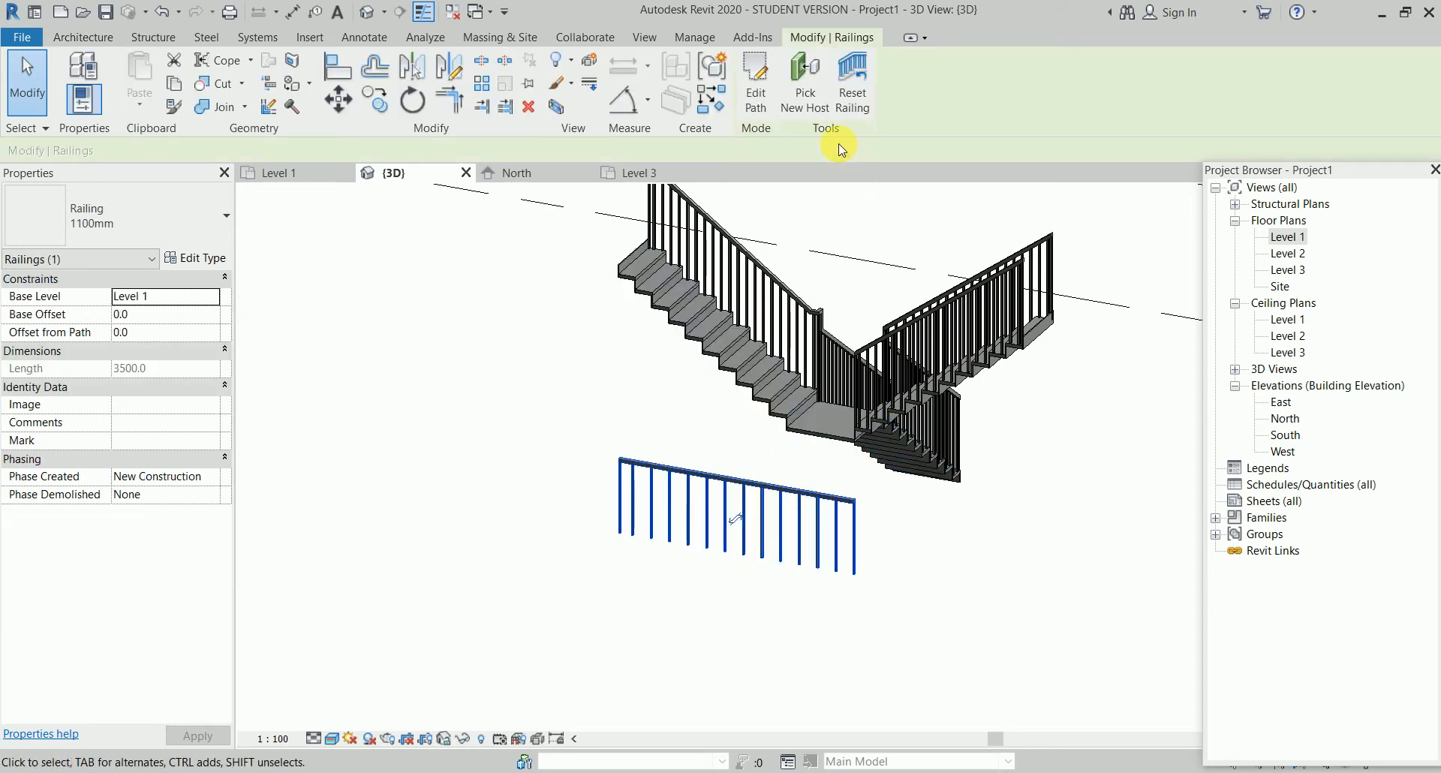
{"action": "left_click", "coordinate": [806, 90]}
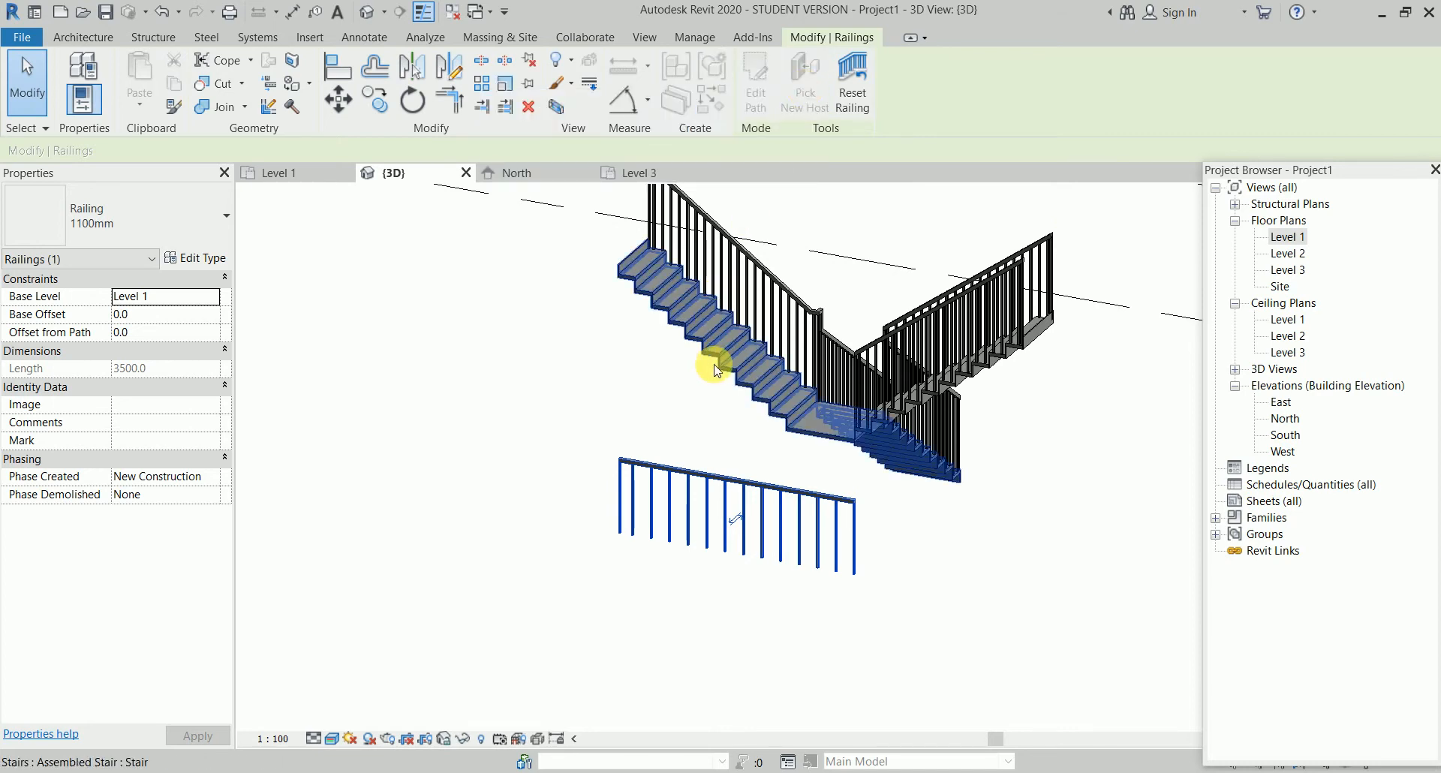
{"action": "key", "text": "Delete"}
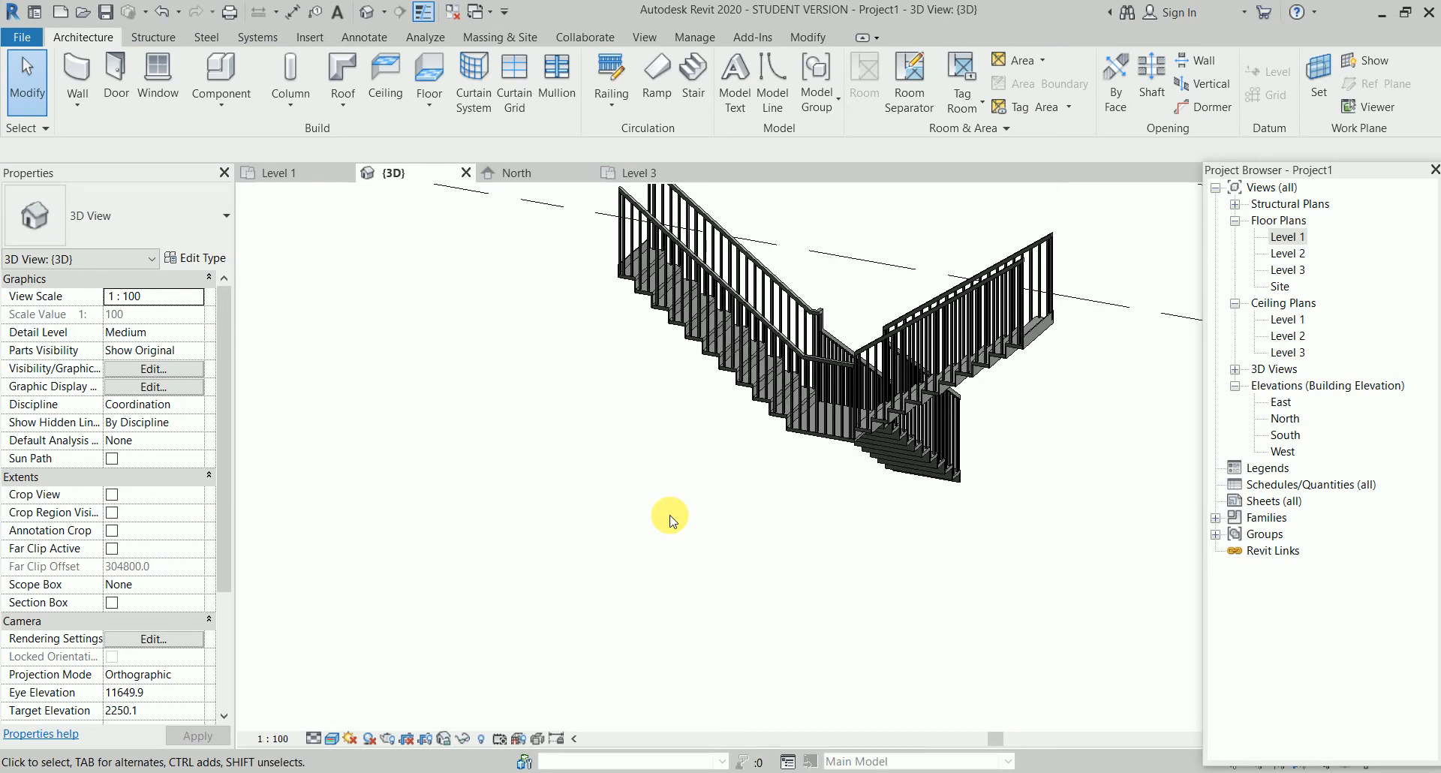
{"action": "middle_click_drag", "start_coordinate": [670, 519], "coordinate": [914, 502], "text": "shift"}
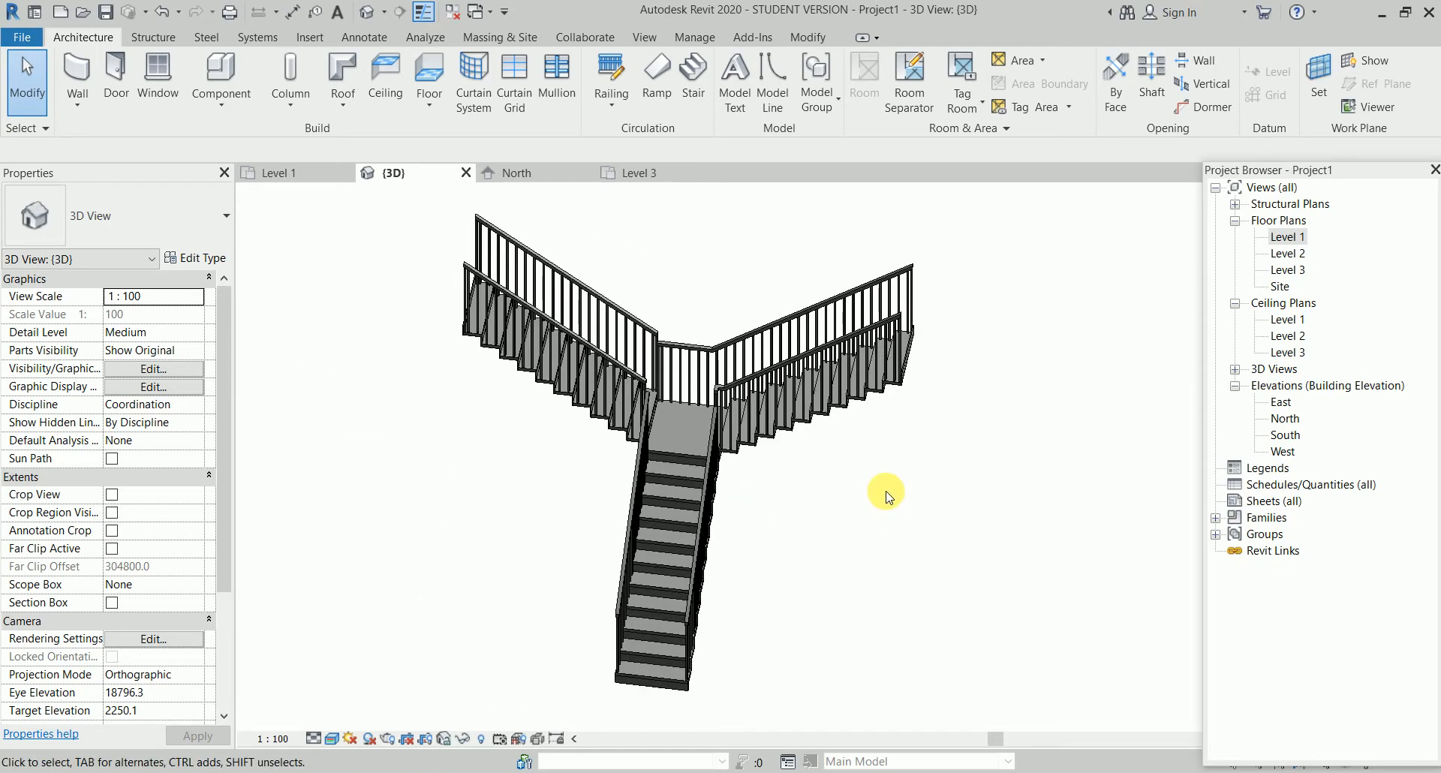
Delete the whole T-shaped stair with its railings, and open the empty Level 1 floor plan
{"action": "left_click_drag", "start_coordinate": [901, 616], "coordinate": [497, 288]}
{"action": "key", "text": "Delete"}
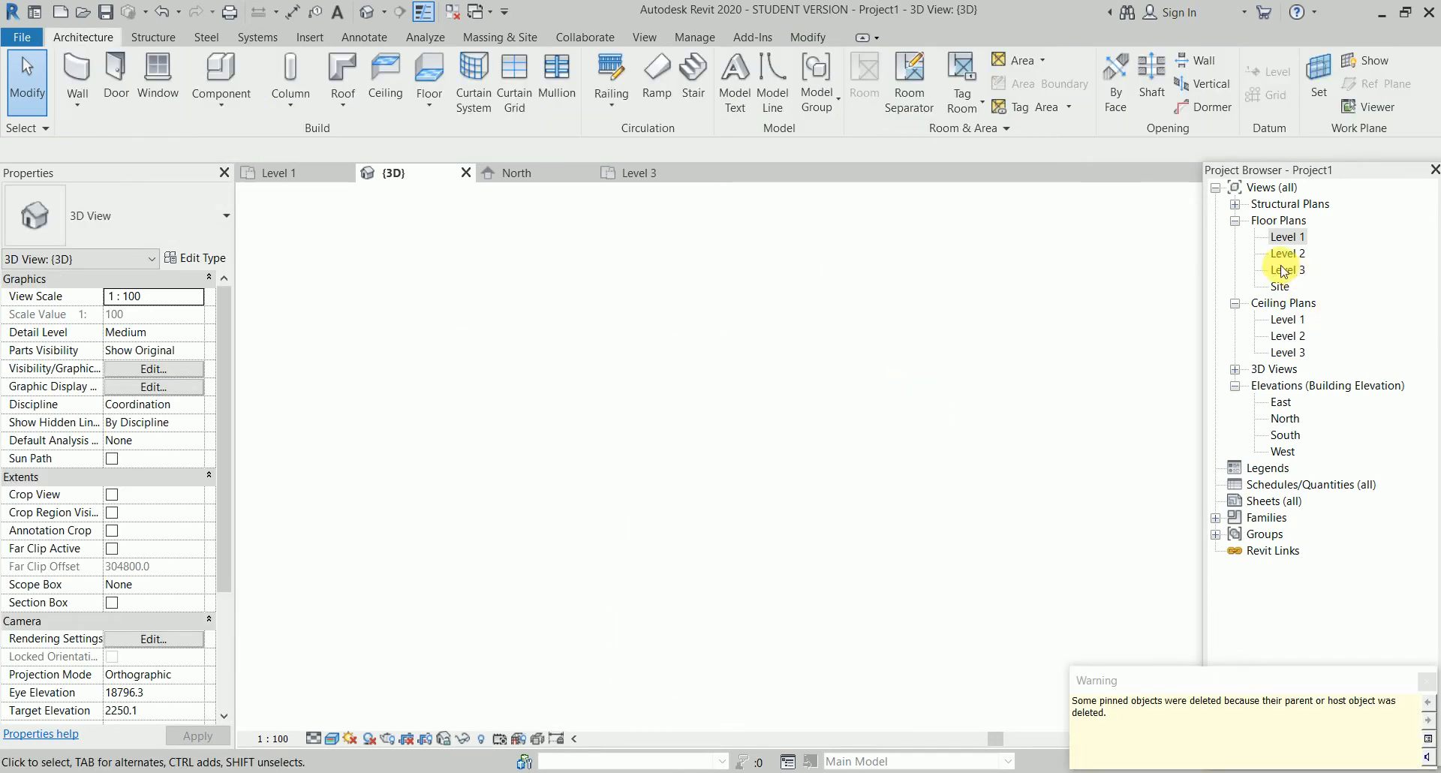
{"action": "double_click", "coordinate": [1290, 242]}
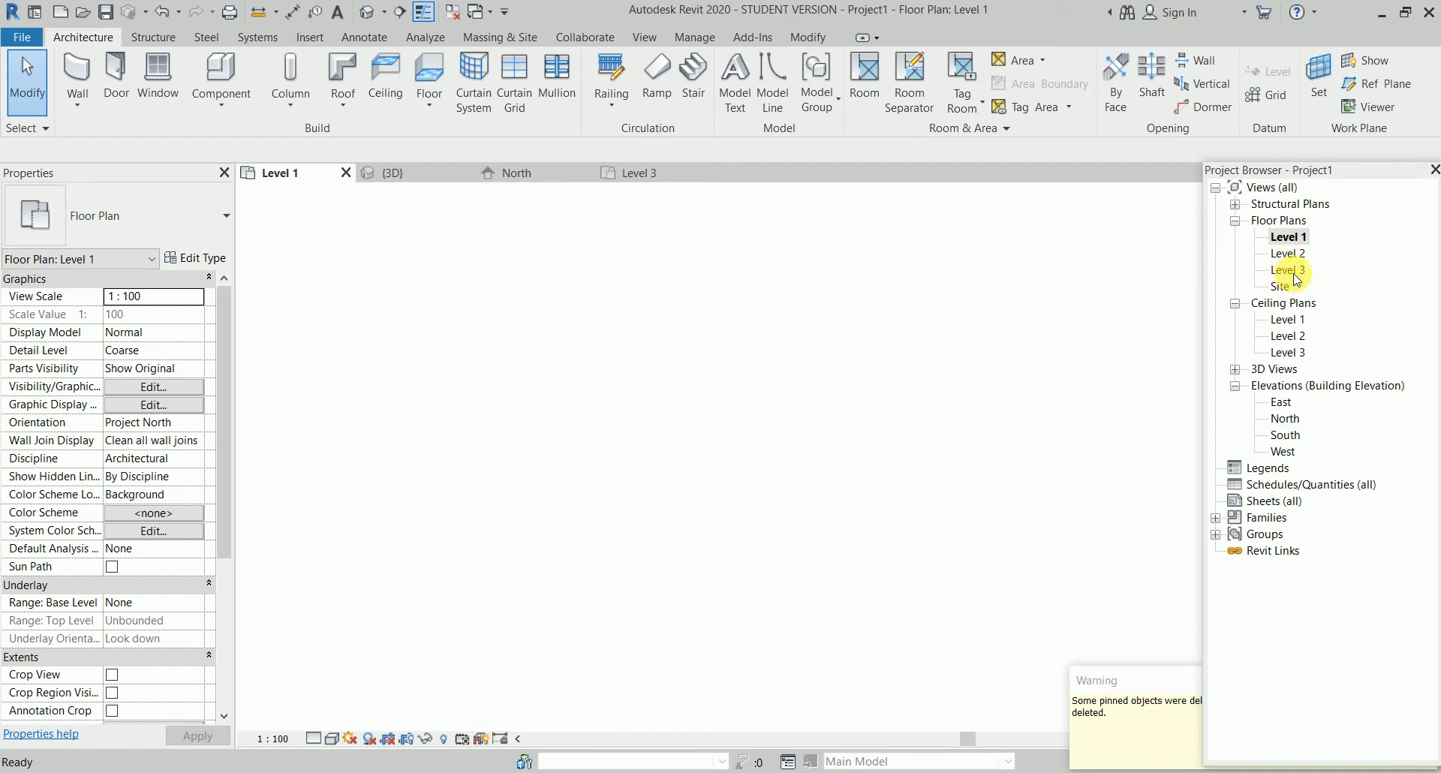
{"action": "left_click", "coordinate": [1053, 468]}
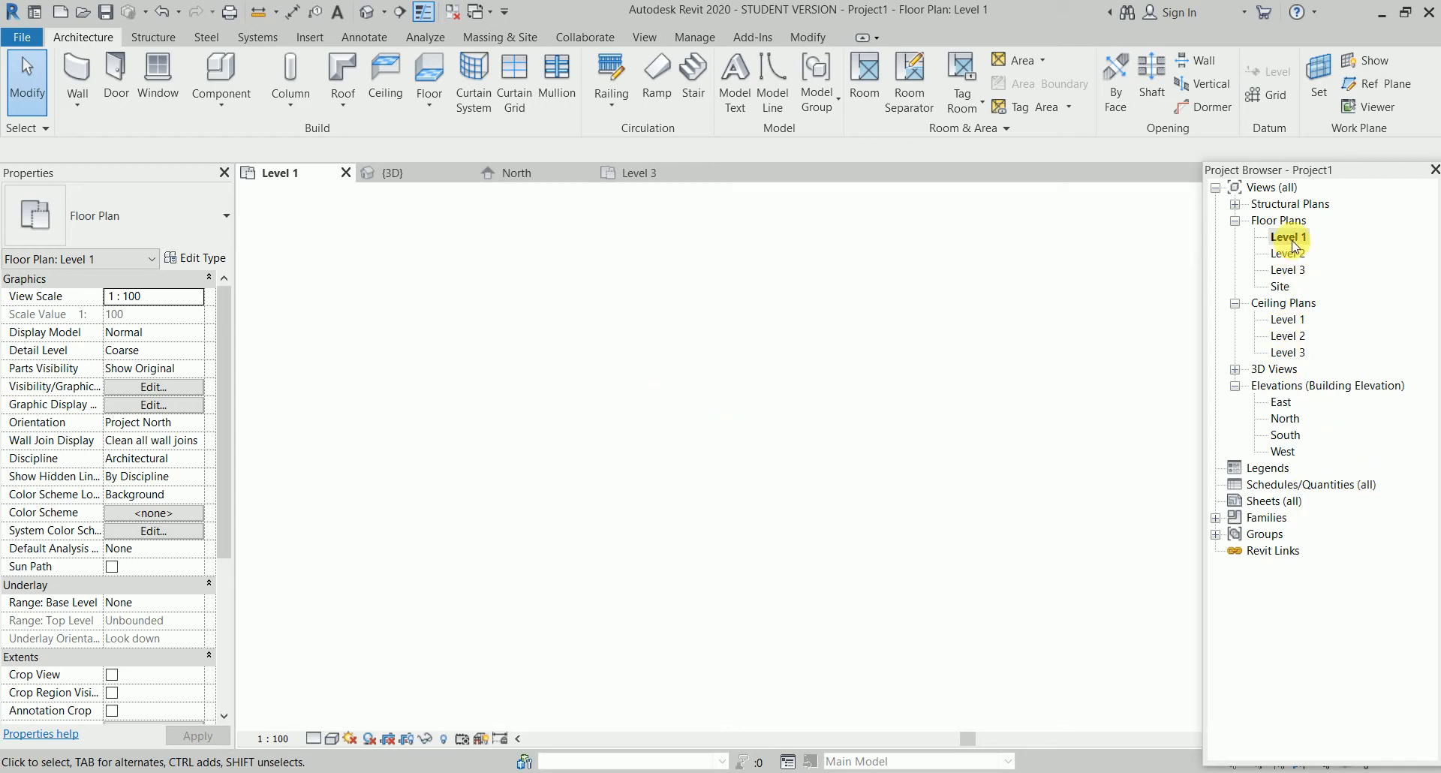
Start a new stair with the location line at Run: Center and an actual run width of 1500 mm
{"action": "left_click", "coordinate": [694, 87]}
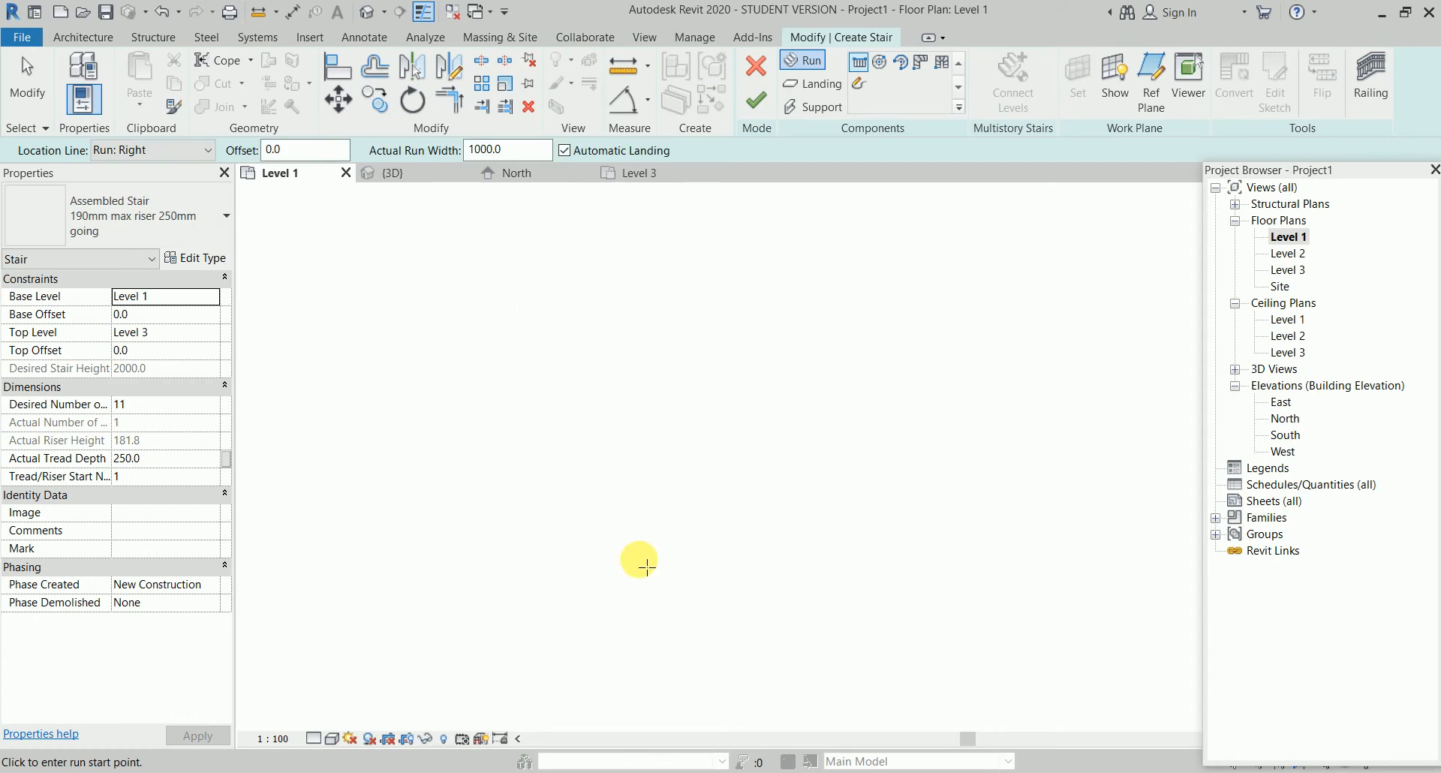
{"action": "left_click", "coordinate": [174, 150]}
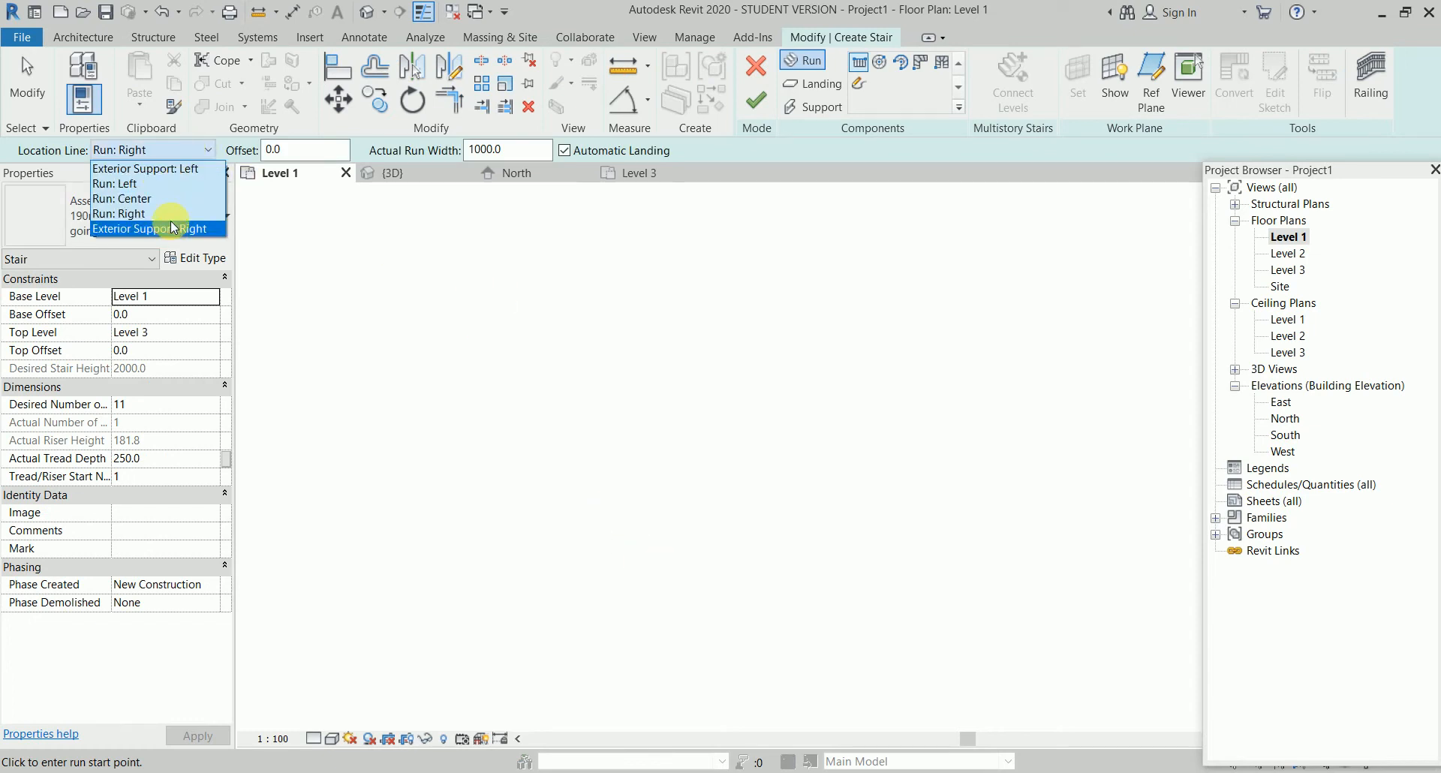
{"action": "left_click", "coordinate": [170, 197]}
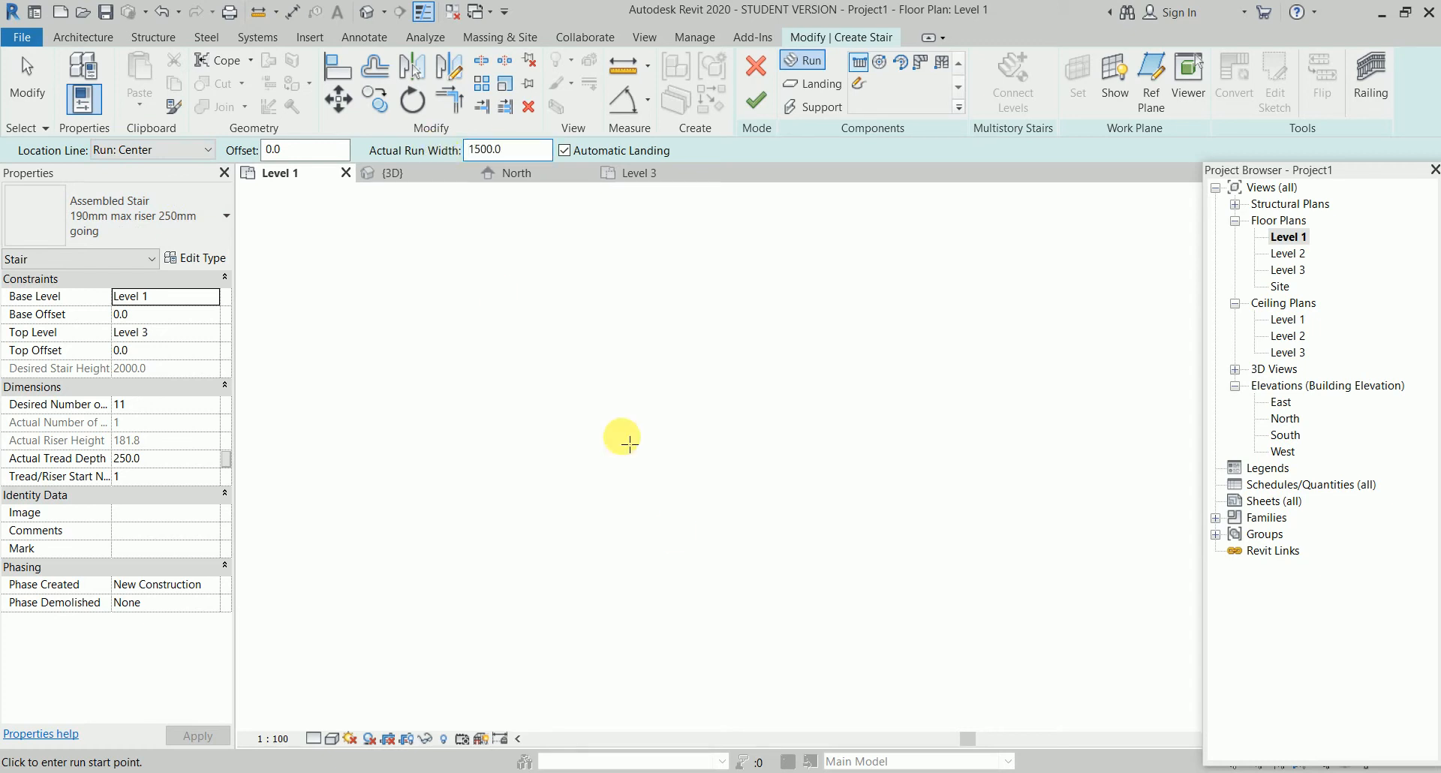
{"action": "left_click", "coordinate": [700, 549]}
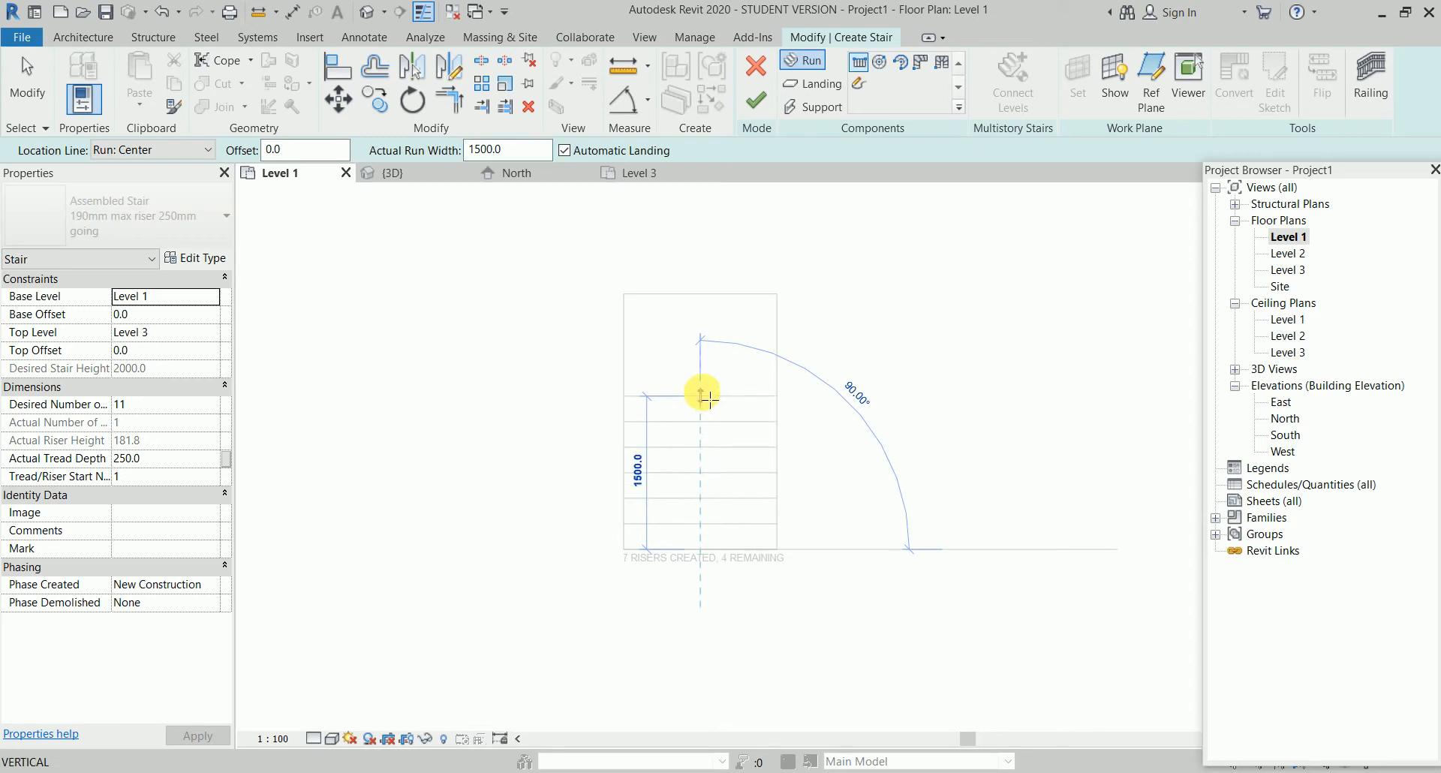
{"action": "scroll", "coordinate": [709, 400], "scroll_direction": "down", "scroll_amount": 1}
{"action": "middle_click_drag", "start_coordinate": [709, 400], "coordinate": [718, 557]}
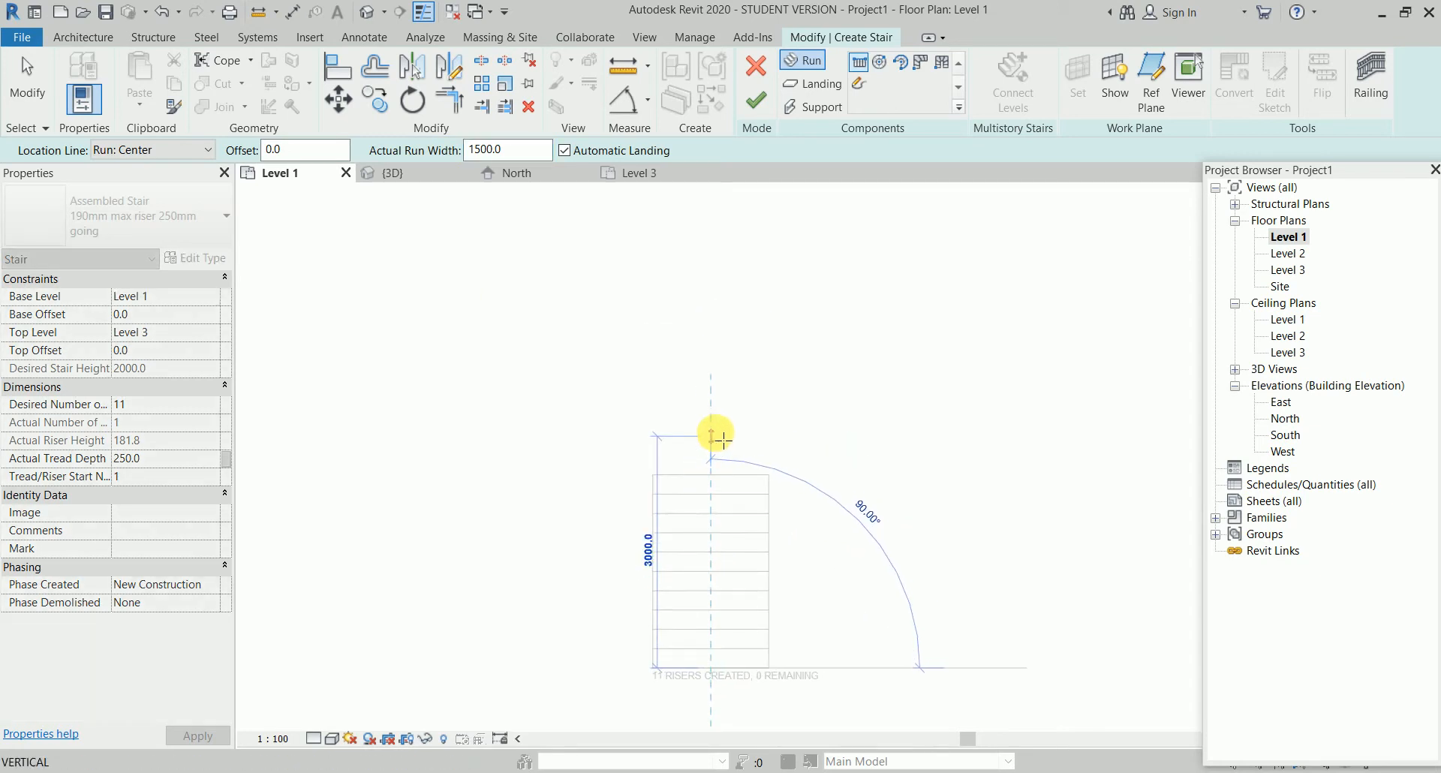
{"action": "key", "text": "Escape"}
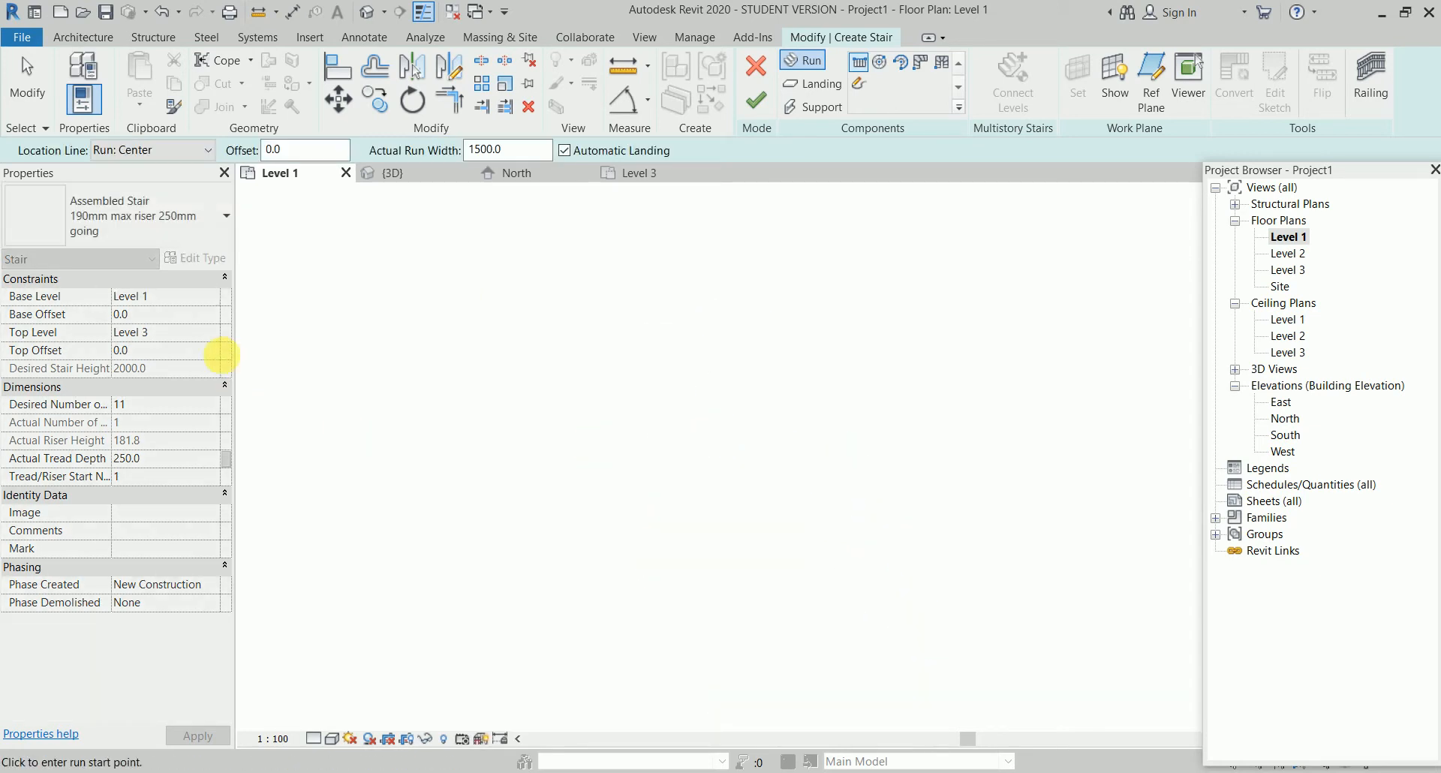
Set the stair's top level to Level 2, draw one straight vertical run with all 22 risers, and finish the stair
{"action": "left_click", "coordinate": [214, 332]}
{"action": "left_click", "coordinate": [211, 332]}
{"action": "left_click", "coordinate": [189, 395]}
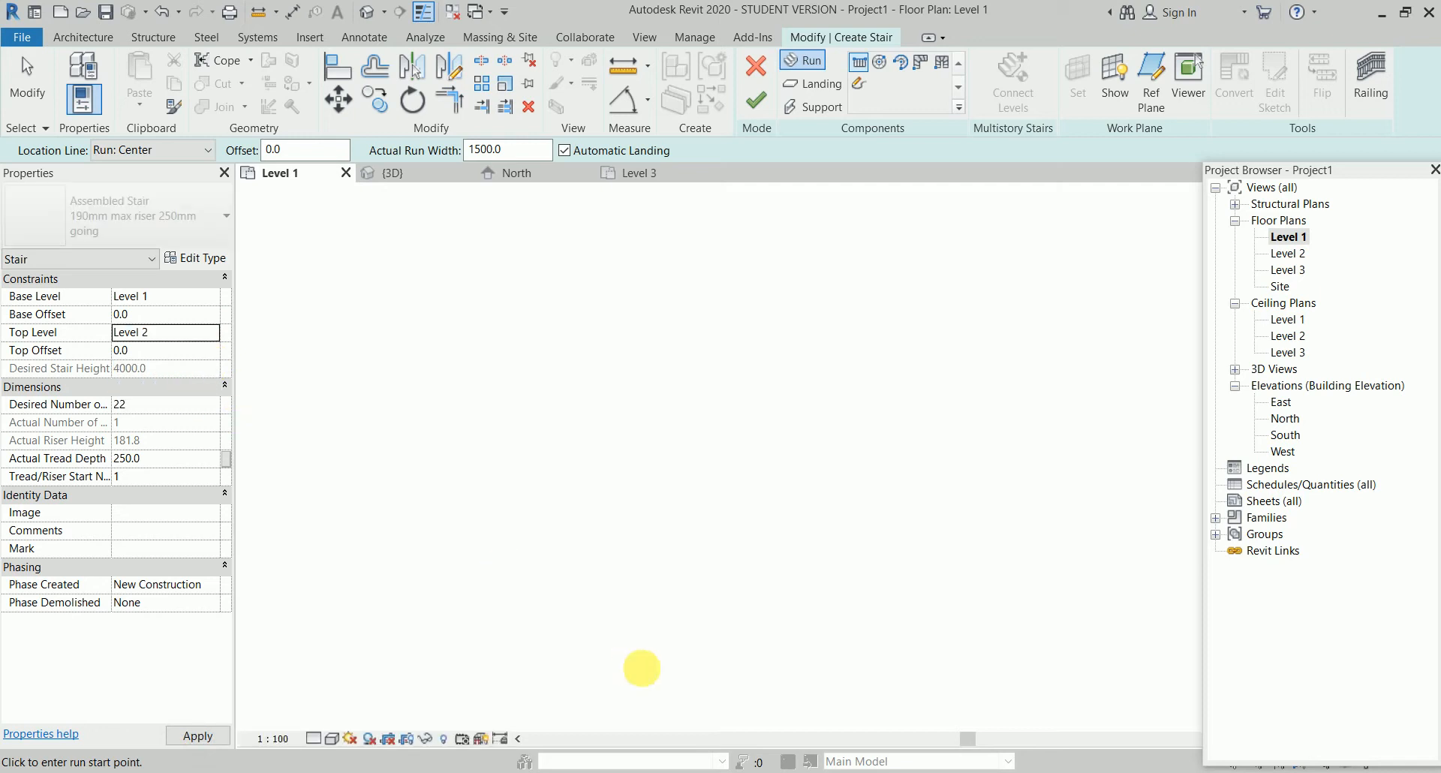
{"action": "left_click", "coordinate": [724, 648]}
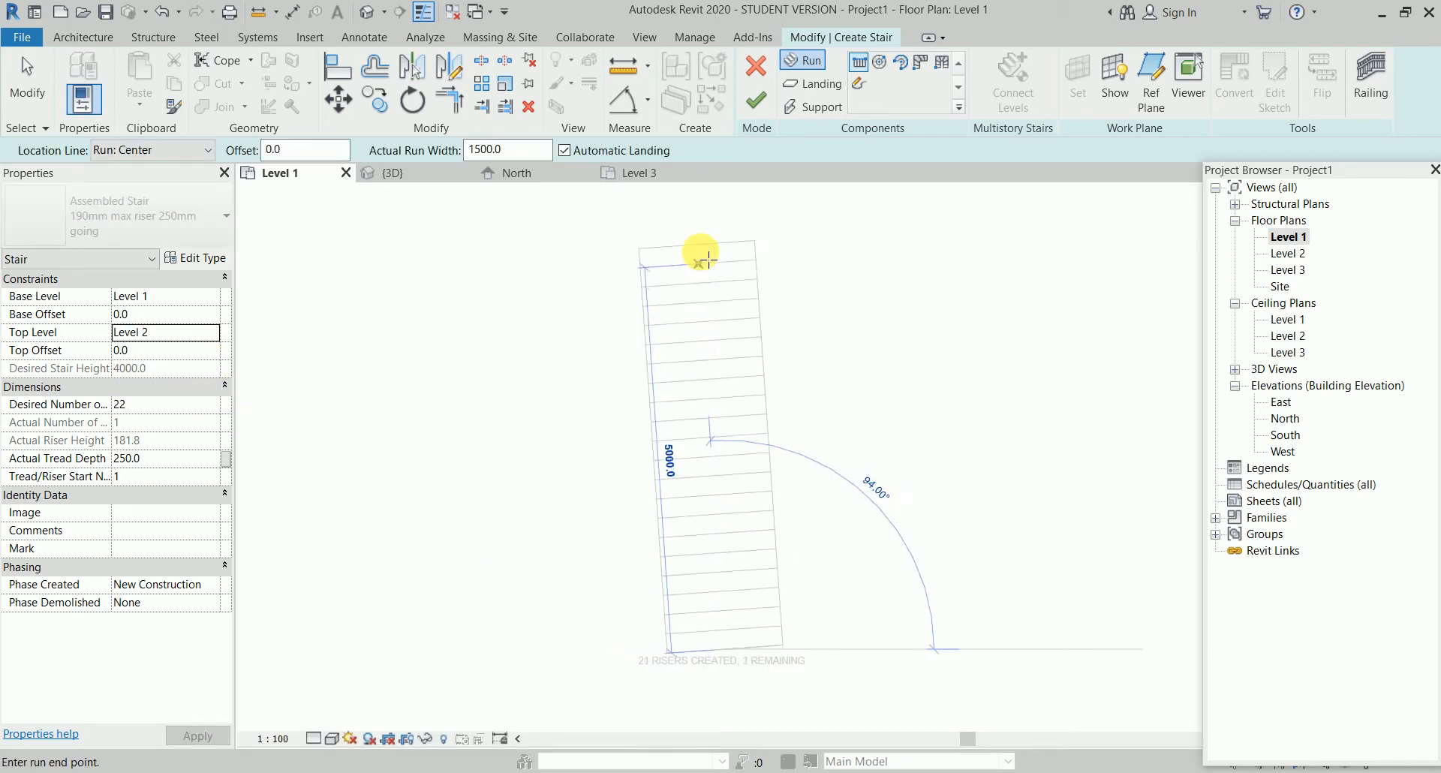
{"action": "left_click", "coordinate": [725, 245]}
{"action": "key", "text": "Escape"}
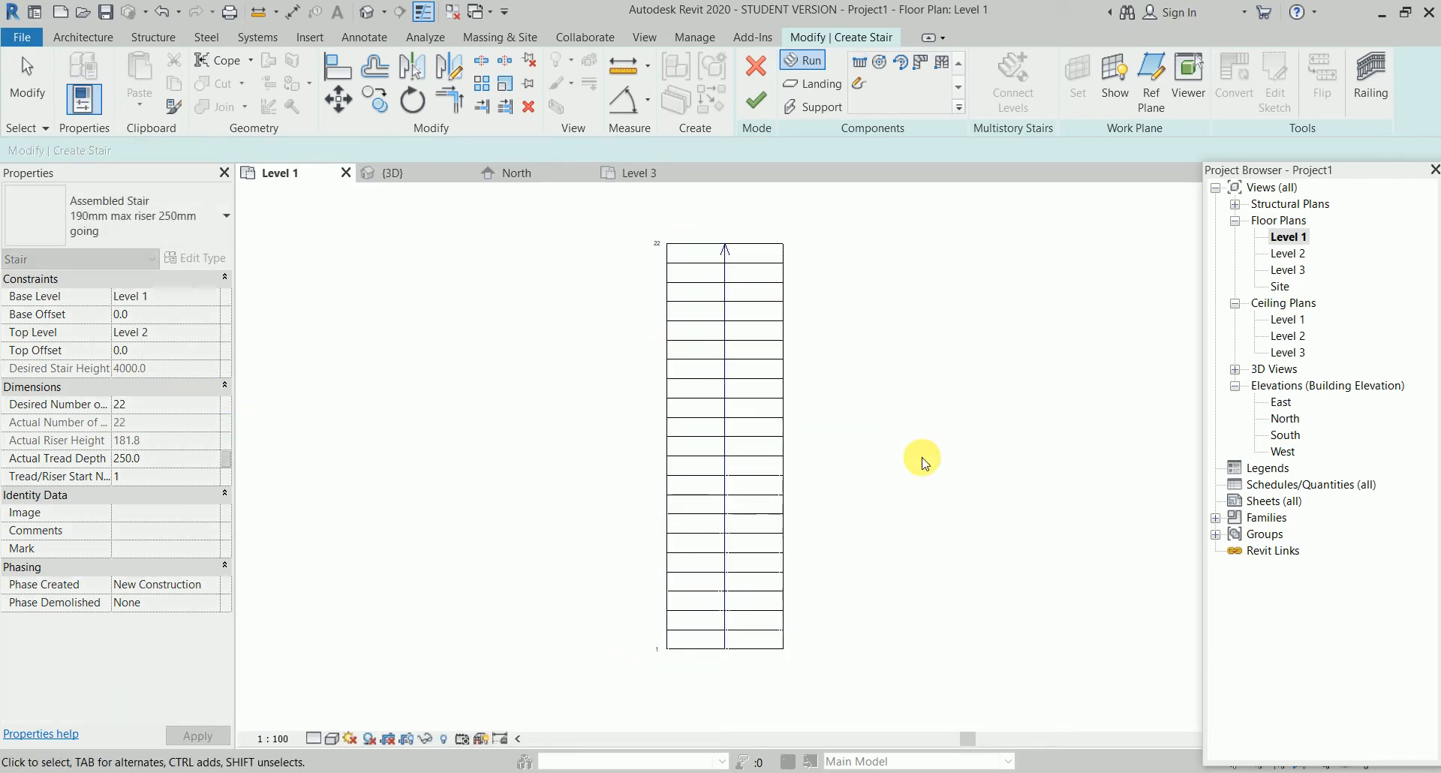
{"action": "scroll", "coordinate": [965, 511], "scroll_direction": "down", "scroll_amount": 1}
{"action": "middle_click_drag", "start_coordinate": [965, 495], "coordinate": [890, 515]}
{"action": "left_click", "coordinate": [756, 99]}
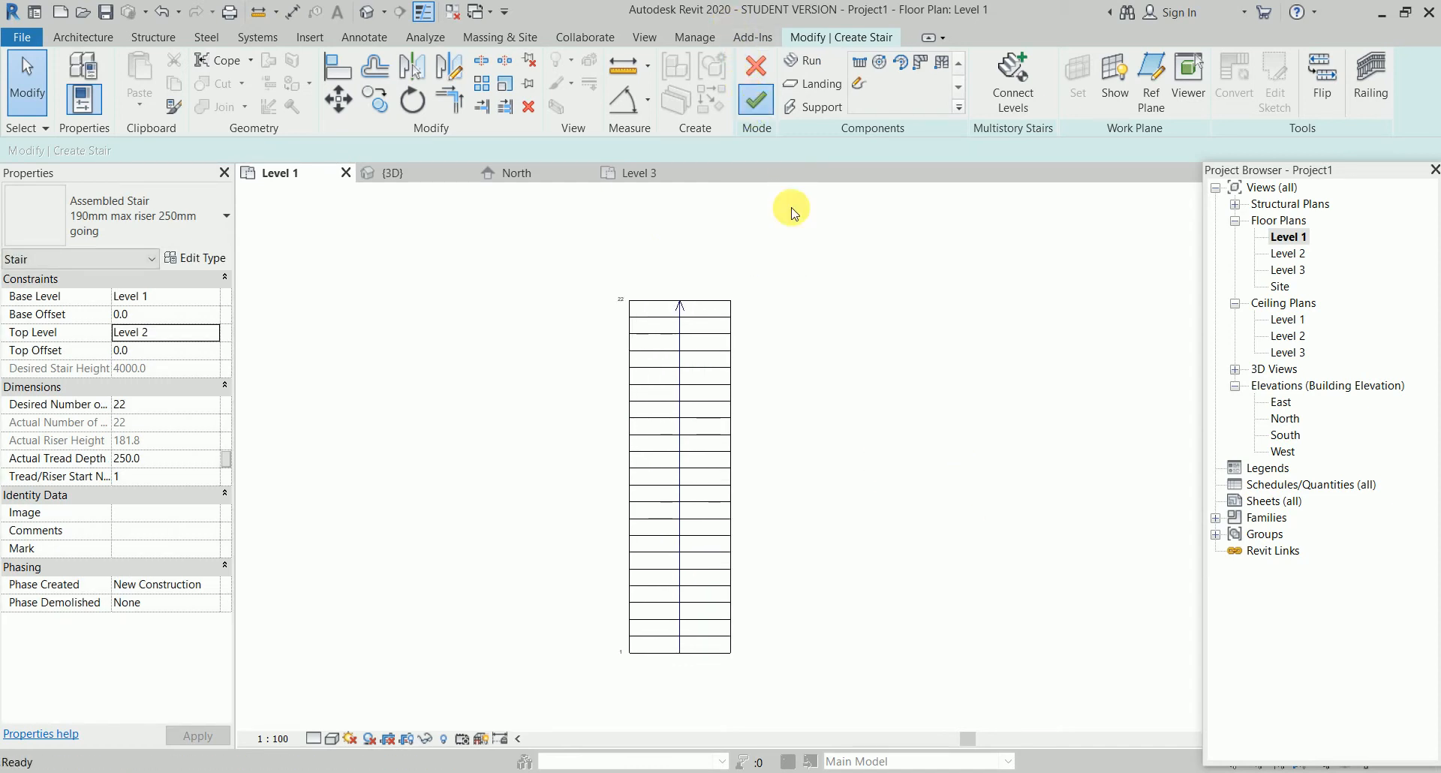
Delete both railings of the straight stair in the 3D view
{"action": "left_click", "coordinate": [405, 172]}
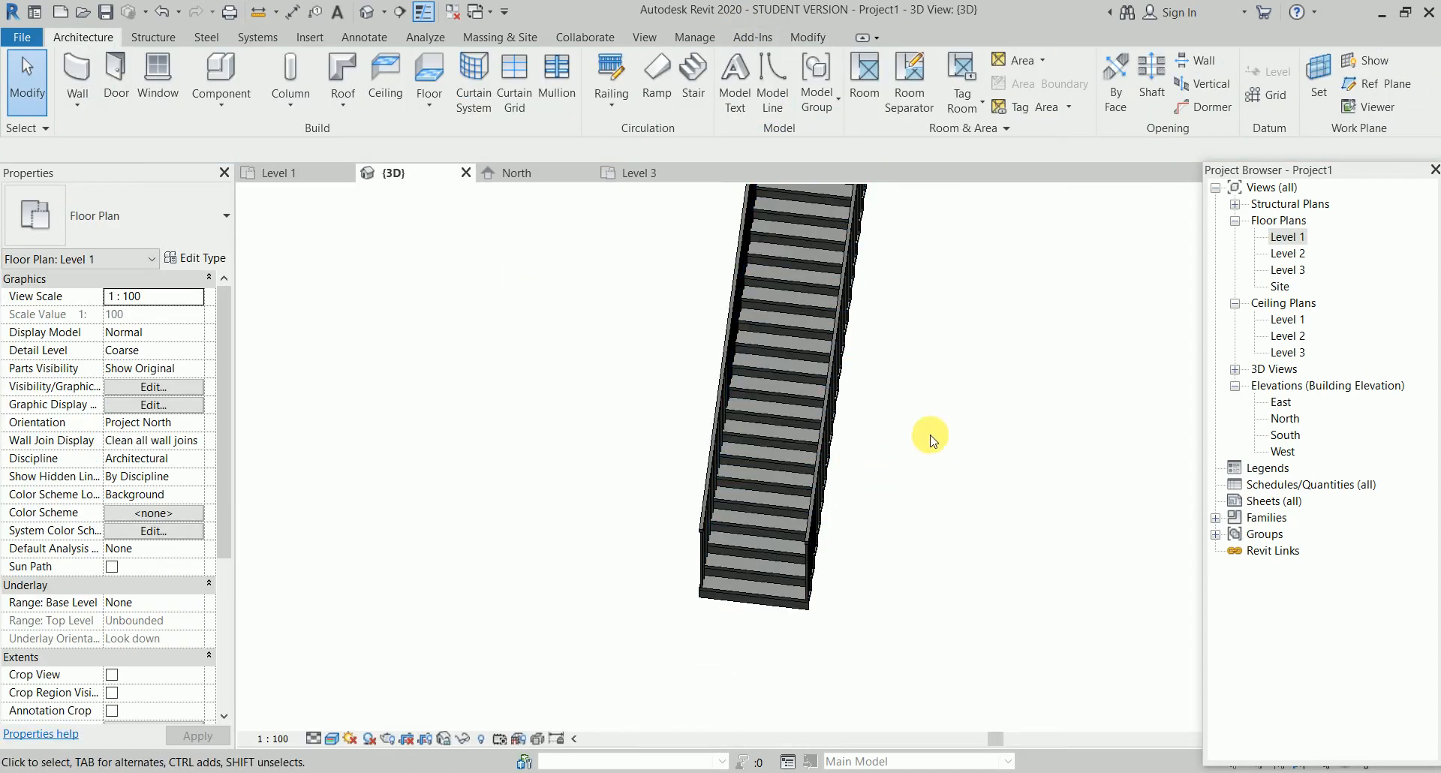
{"action": "middle_click_drag", "start_coordinate": [930, 435], "coordinate": [830, 476]}
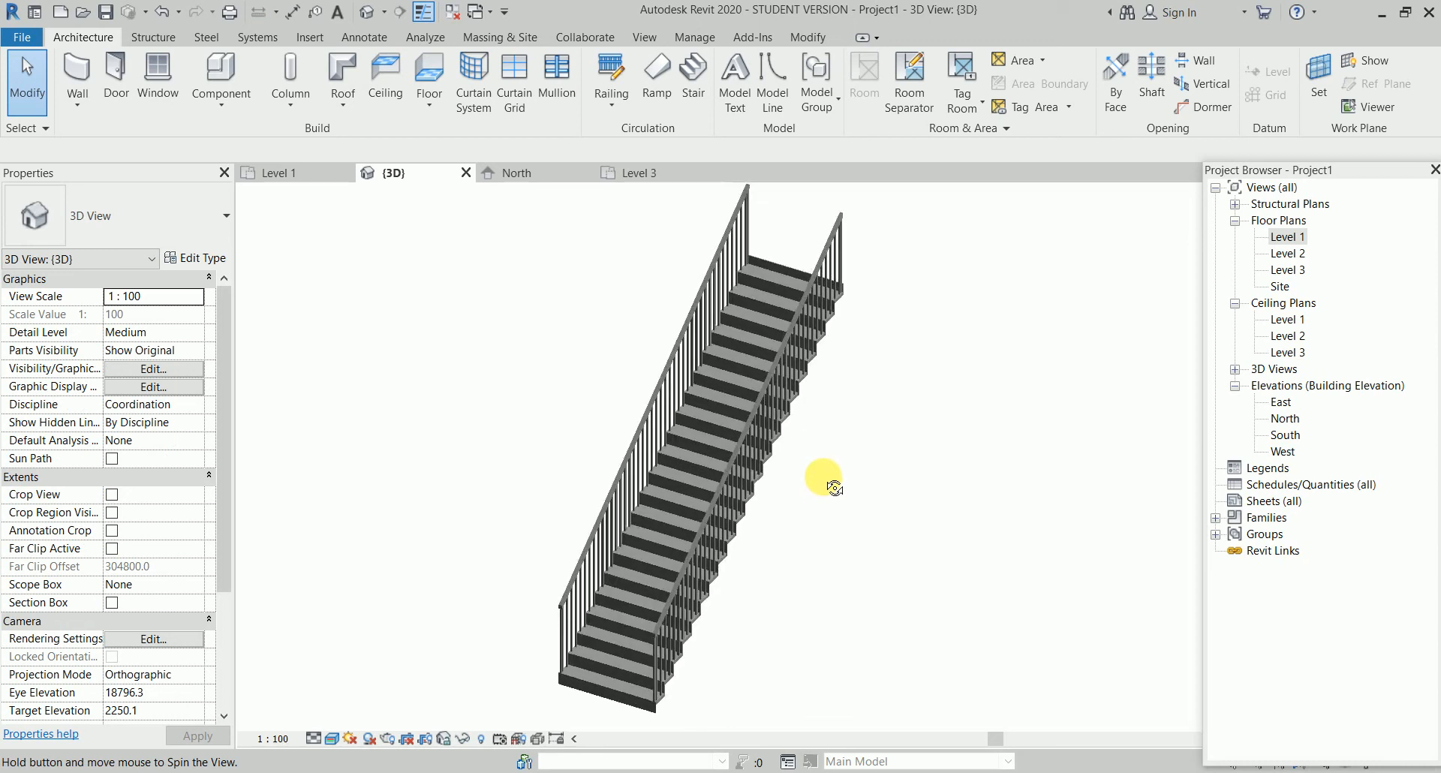
{"action": "left_click", "coordinate": [803, 314]}
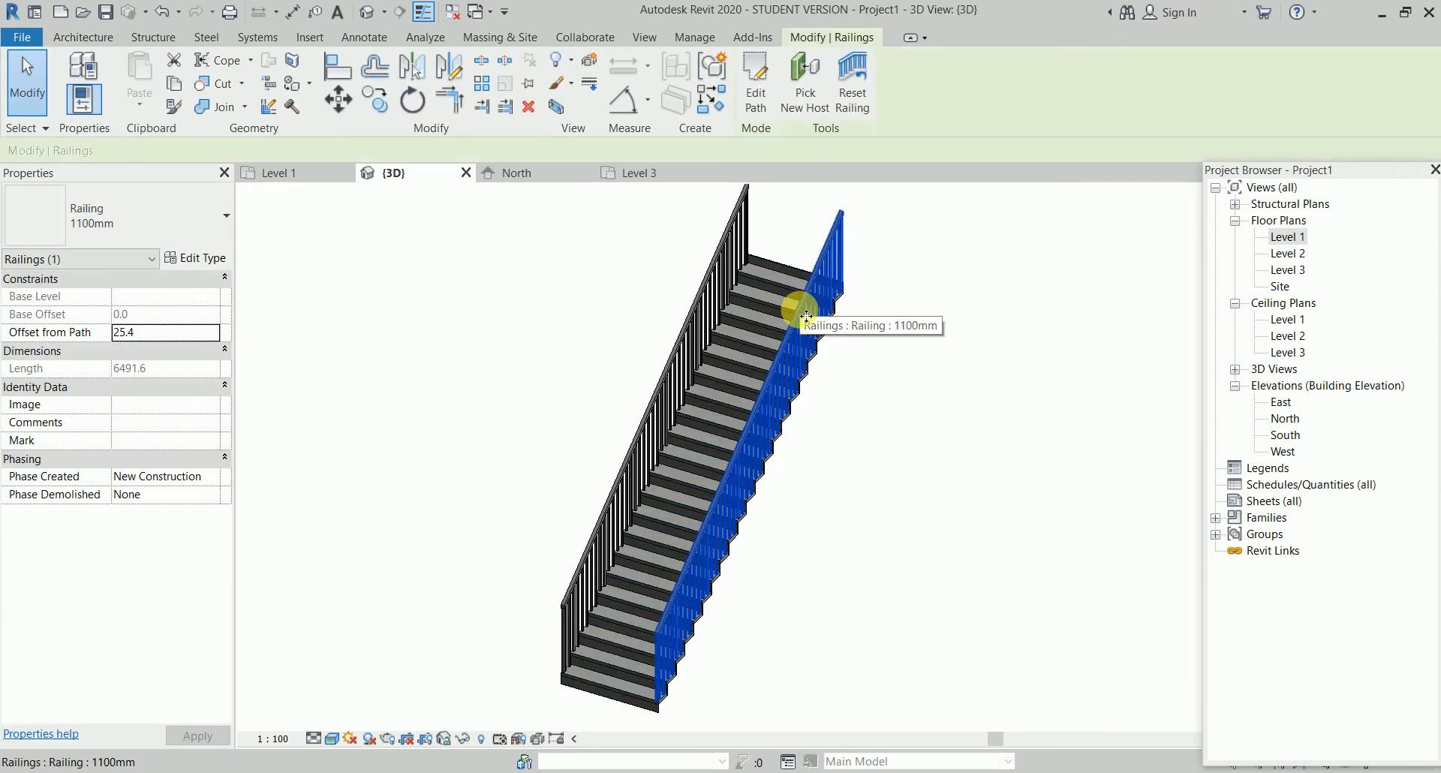
{"action": "key", "text": "s"}
{"action": "key", "text": "a"}
{"action": "key", "text": "Delete"}
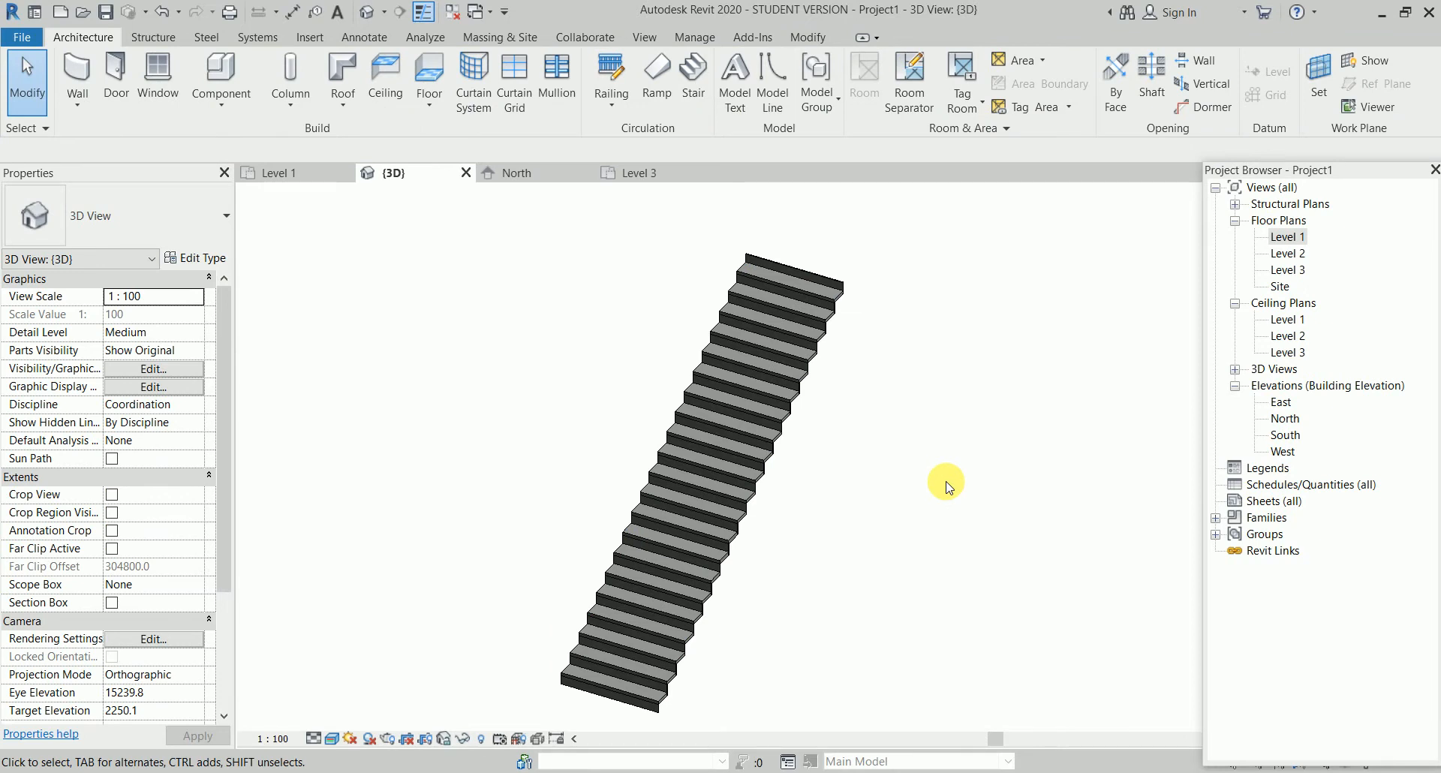
Edit the stair in the Level 1 floor plan and convert its run to a sketch-based run
{"action": "double_click", "coordinate": [1286, 237]}
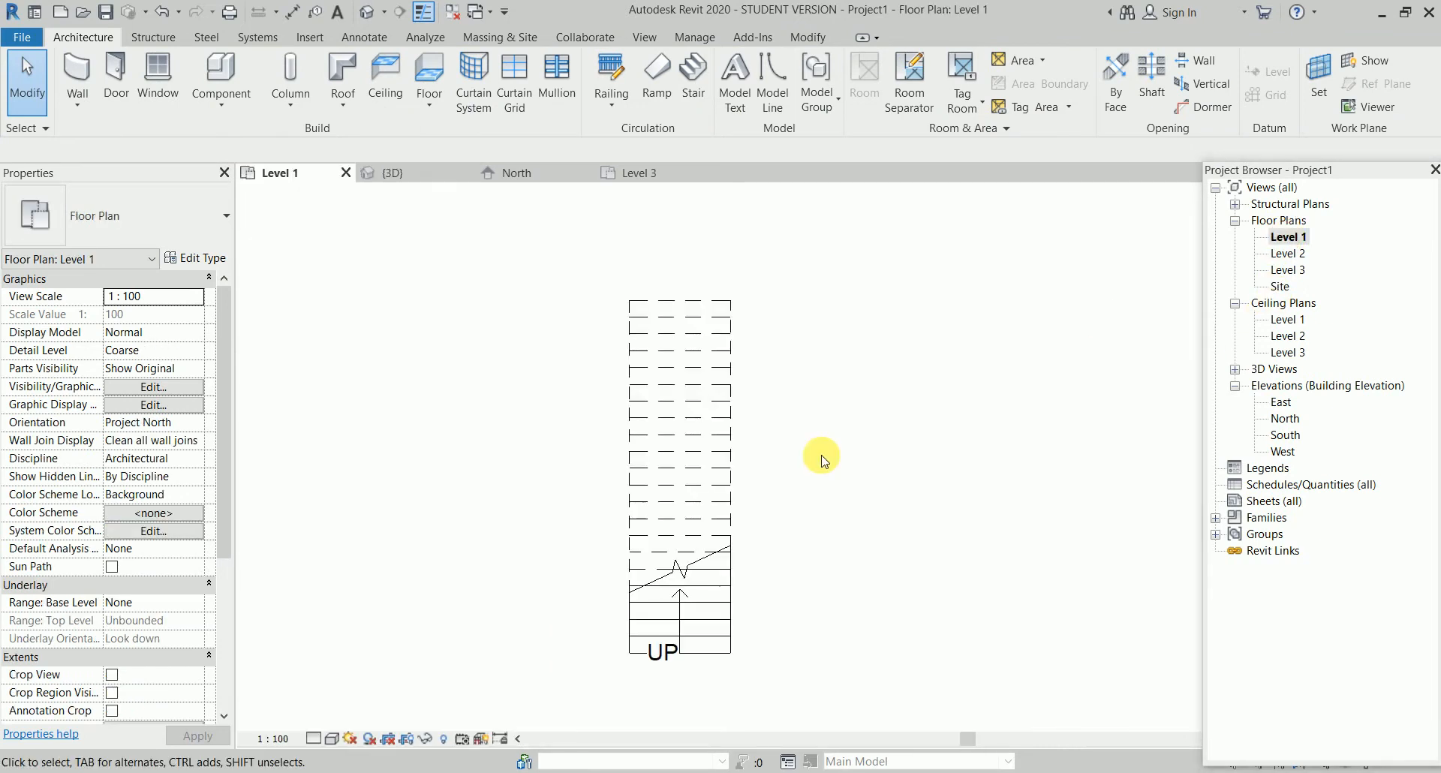
{"action": "middle_click_drag", "start_coordinate": [788, 483], "coordinate": [885, 460]}
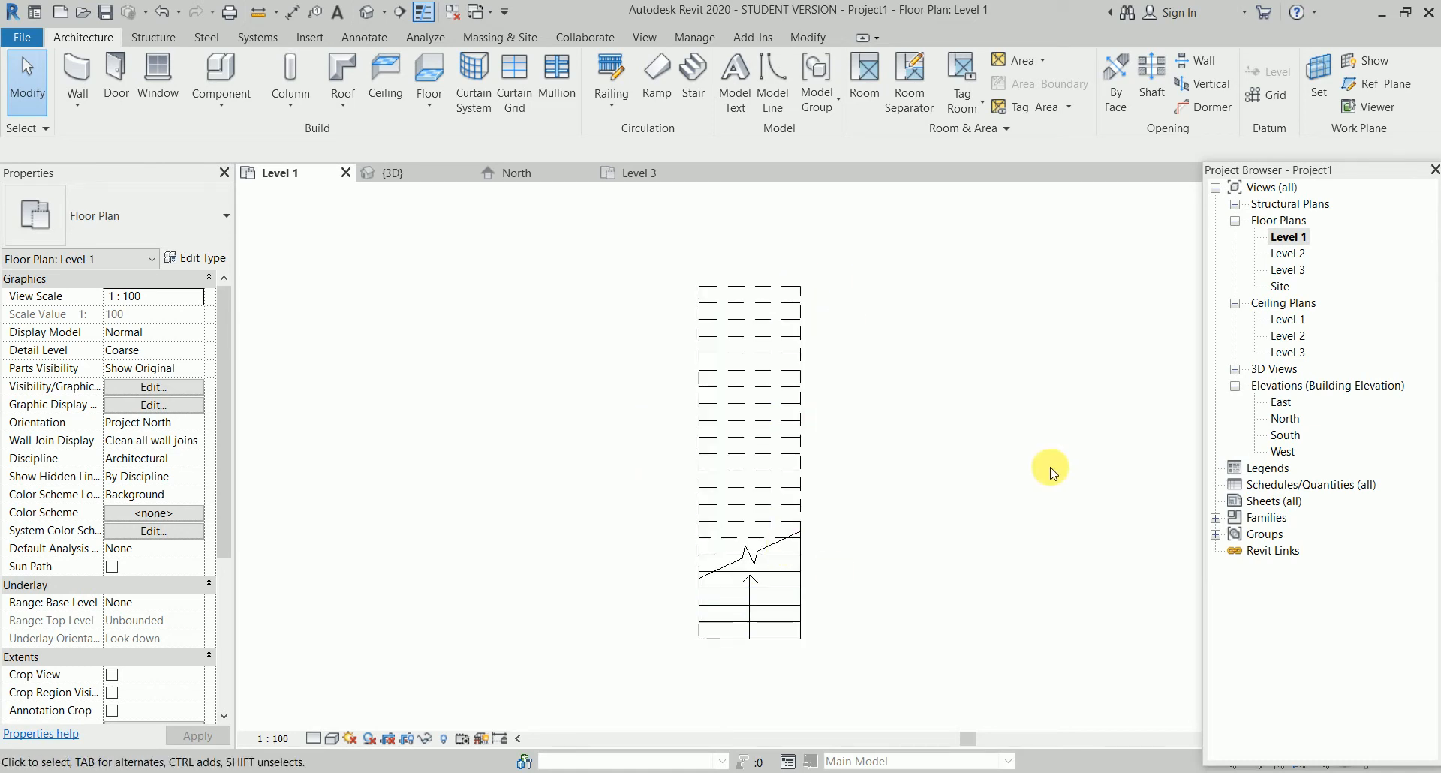
{"action": "left_click", "coordinate": [799, 414]}
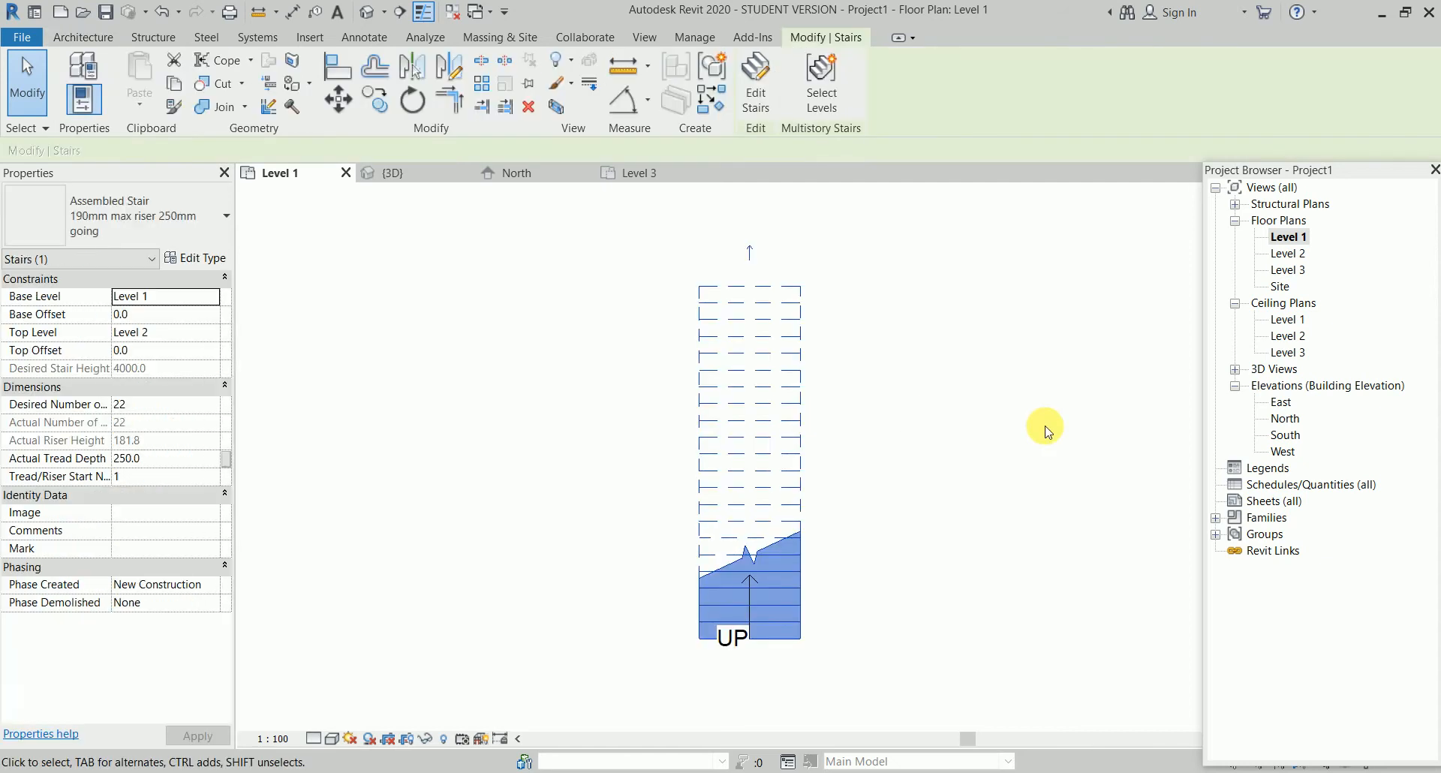
{"action": "left_click", "coordinate": [773, 98]}
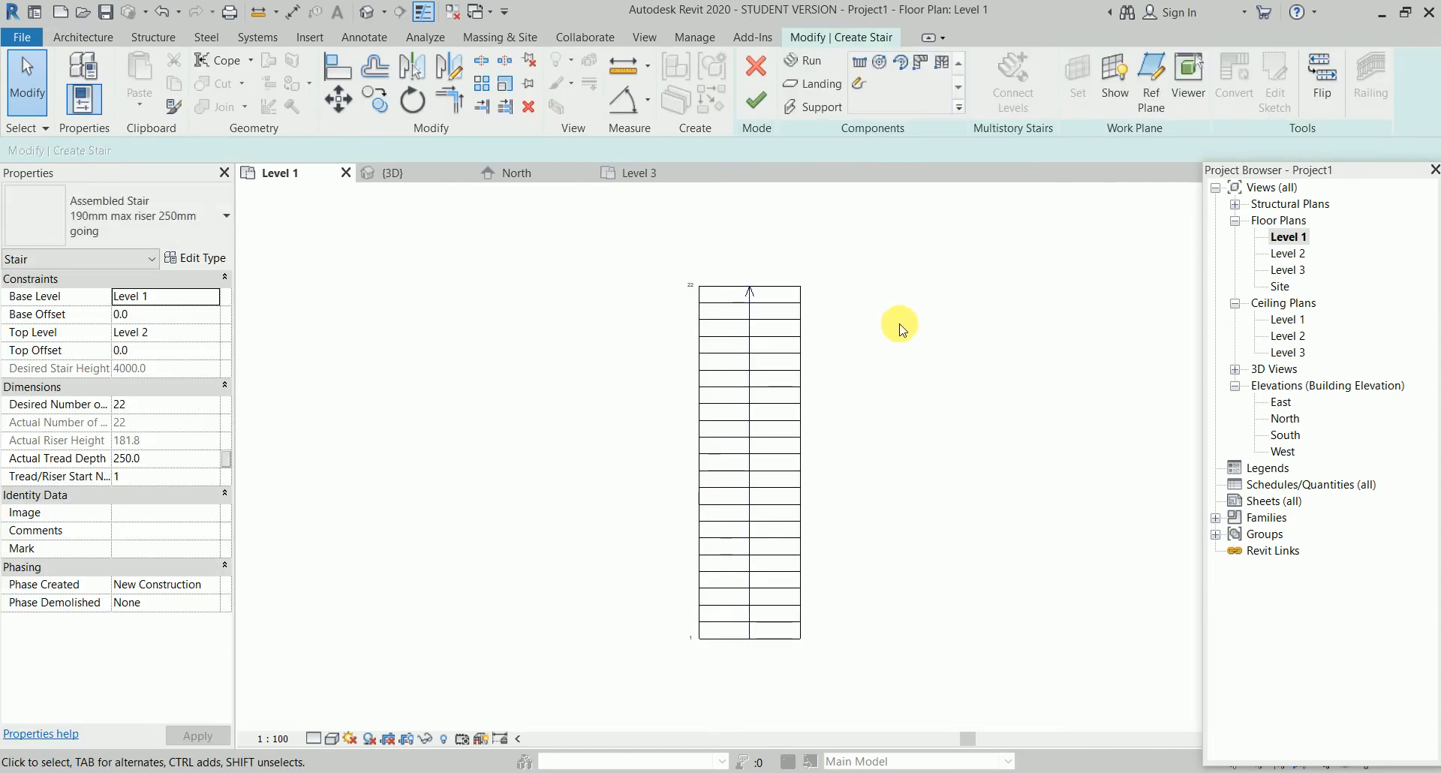
{"action": "left_click", "coordinate": [801, 356]}
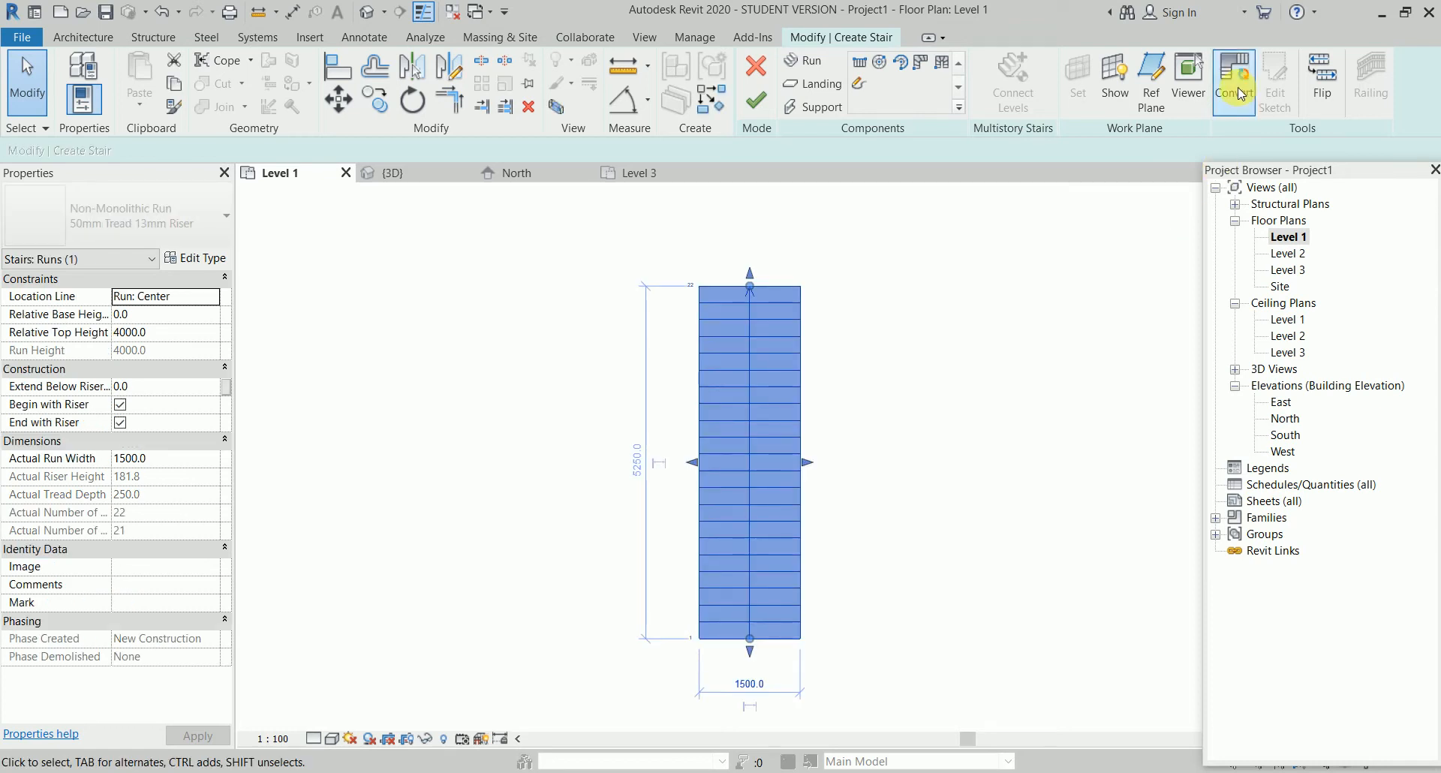
{"action": "left_click", "coordinate": [1239, 94]}
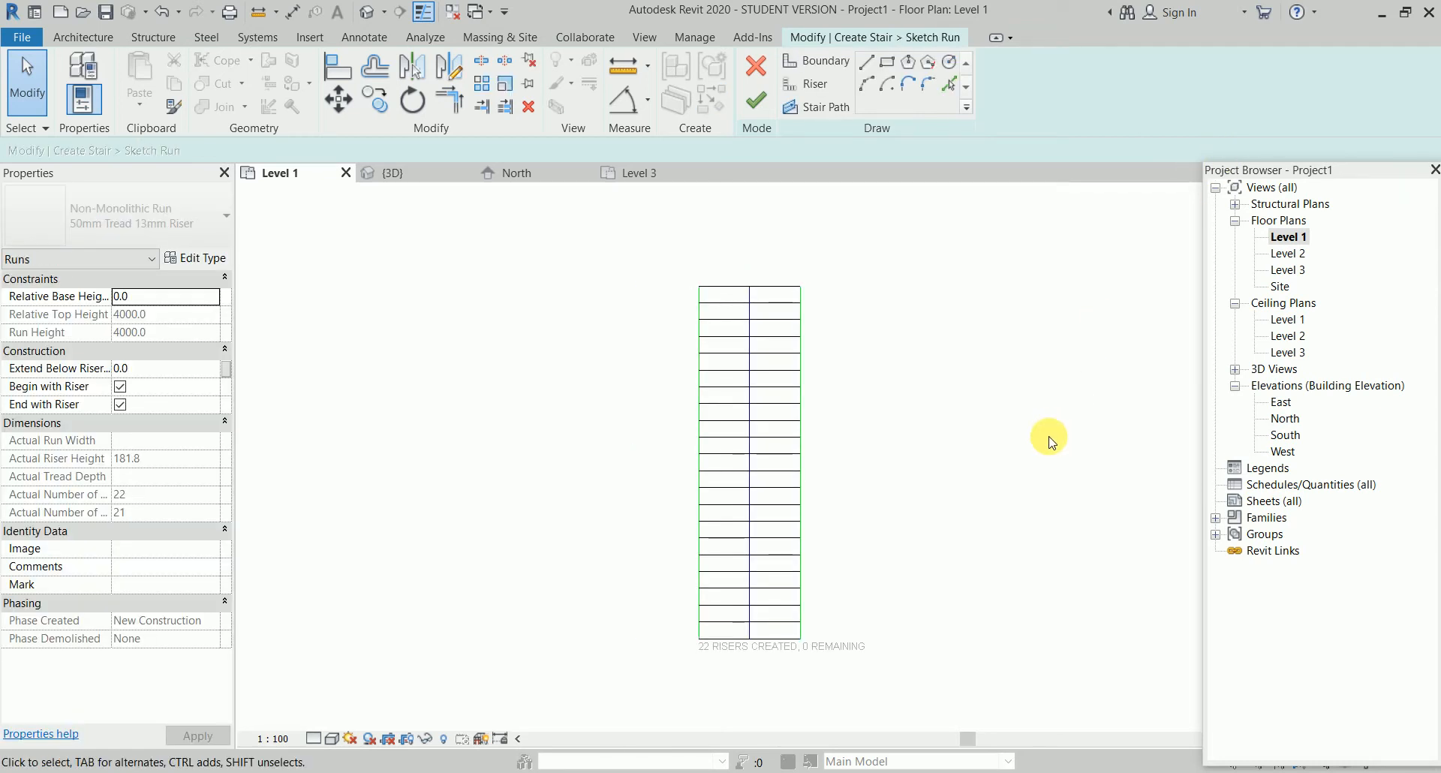
Draw a boundary arc of about 8530 mm radius, tangent to the right boundary, from the run's lower-right corner outward to the top riser's extension
{"action": "scroll", "coordinate": [836, 380], "scroll_direction": "up", "scroll_amount": 2}
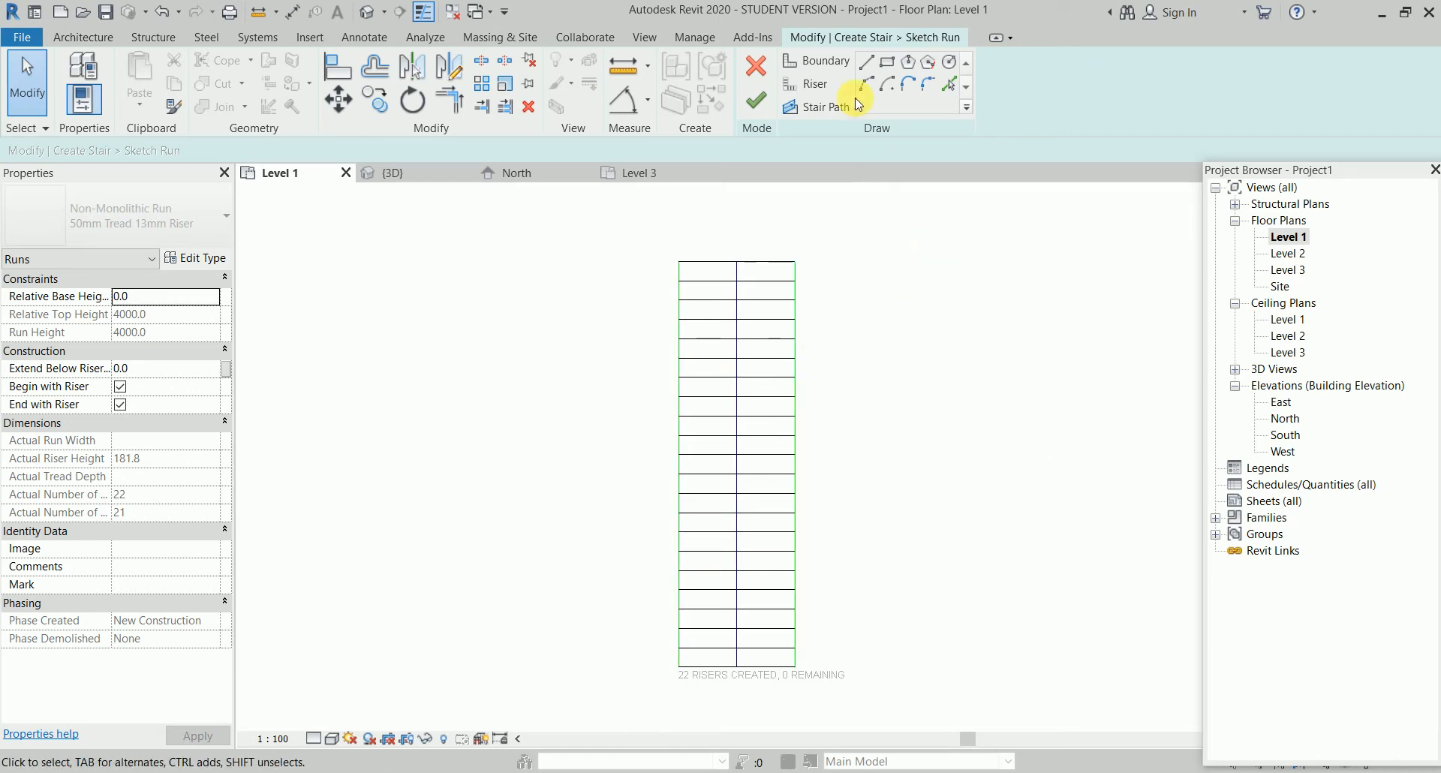
{"action": "left_click", "coordinate": [842, 69]}
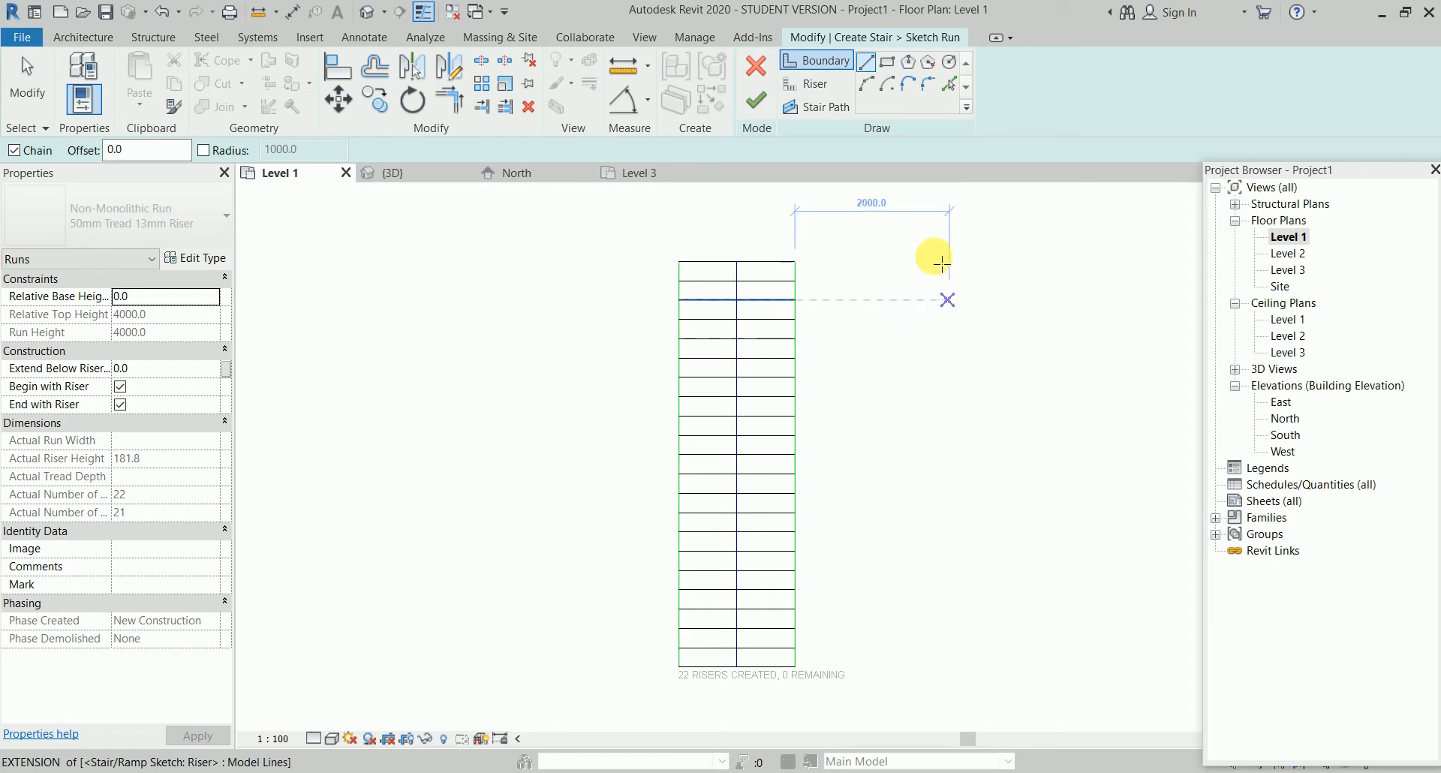
{"action": "left_click", "coordinate": [867, 84]}
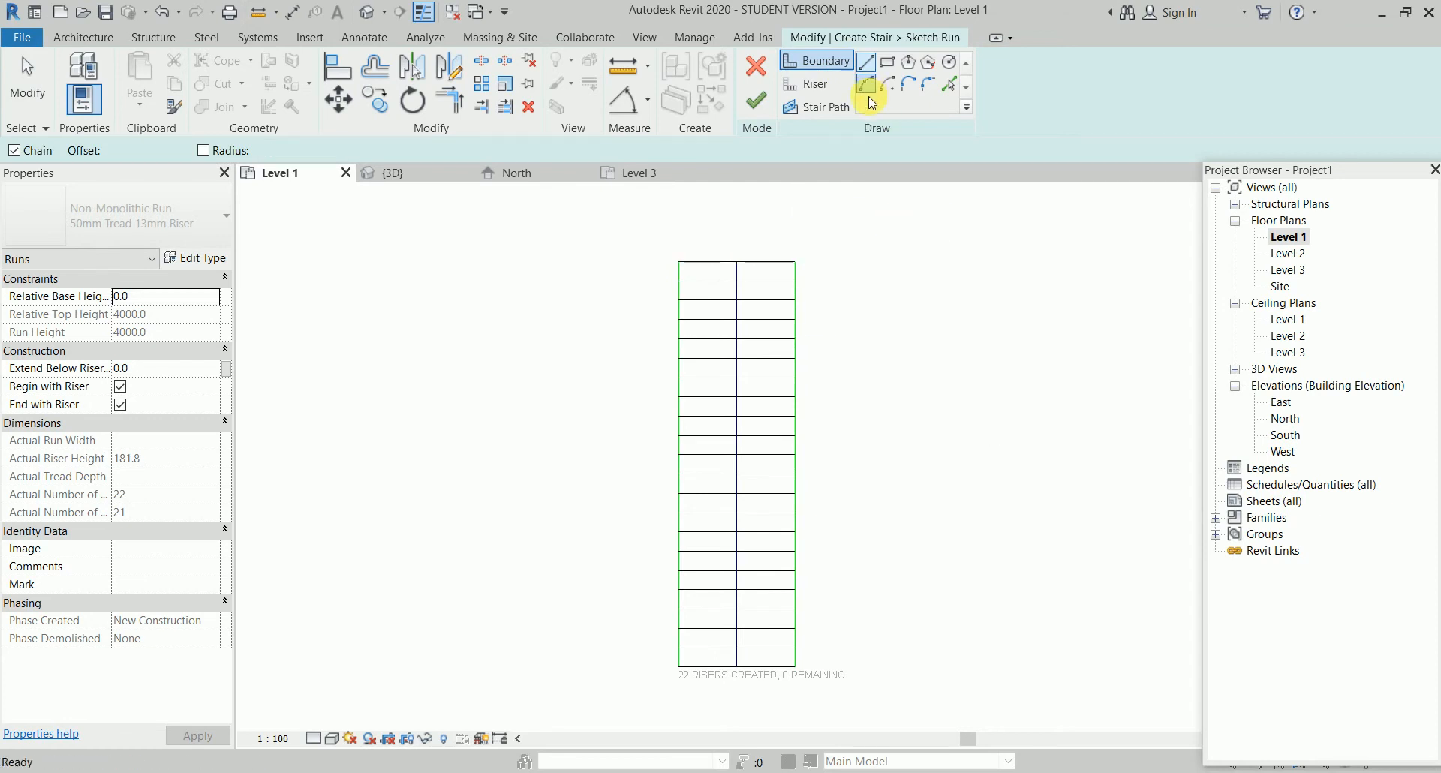
{"action": "left_click", "coordinate": [796, 667]}
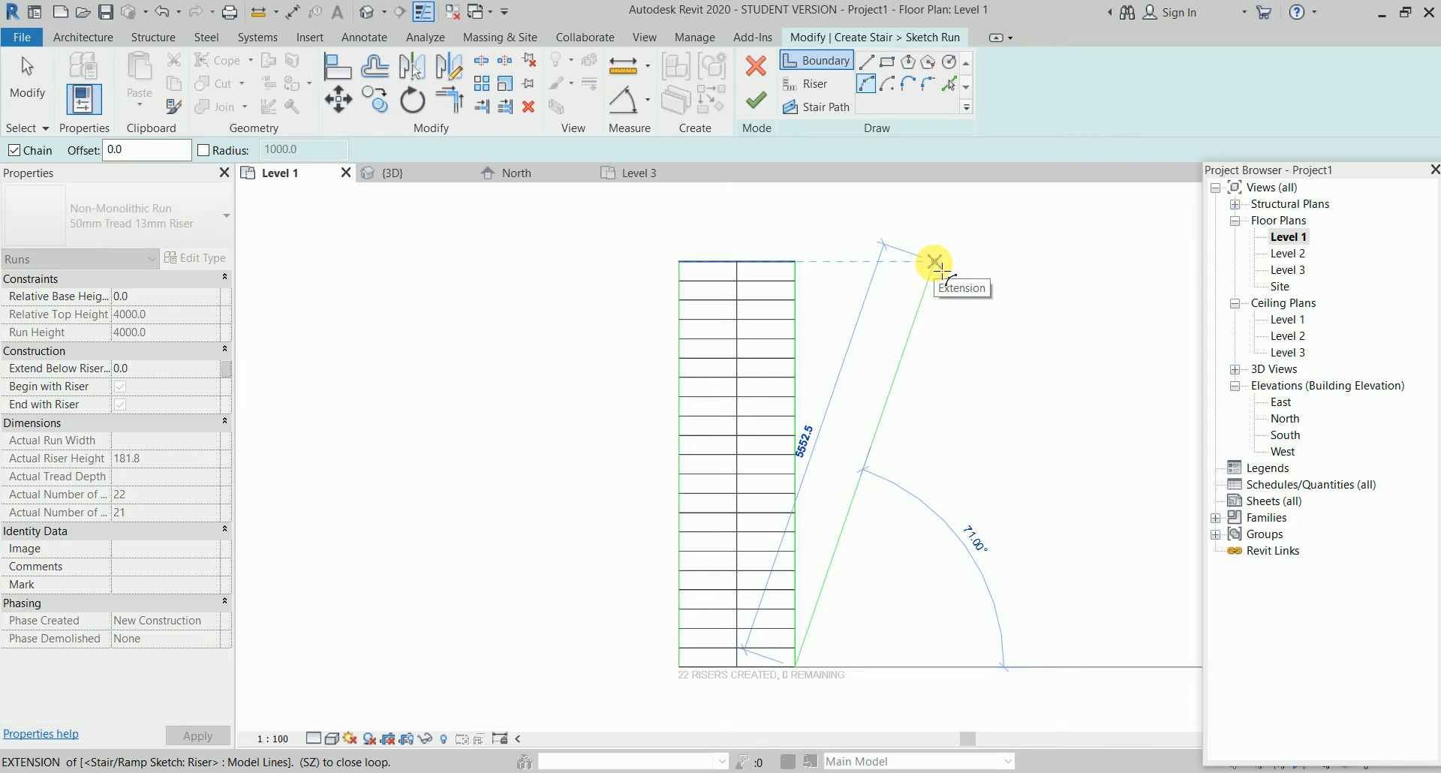
{"action": "left_click", "coordinate": [934, 262]}
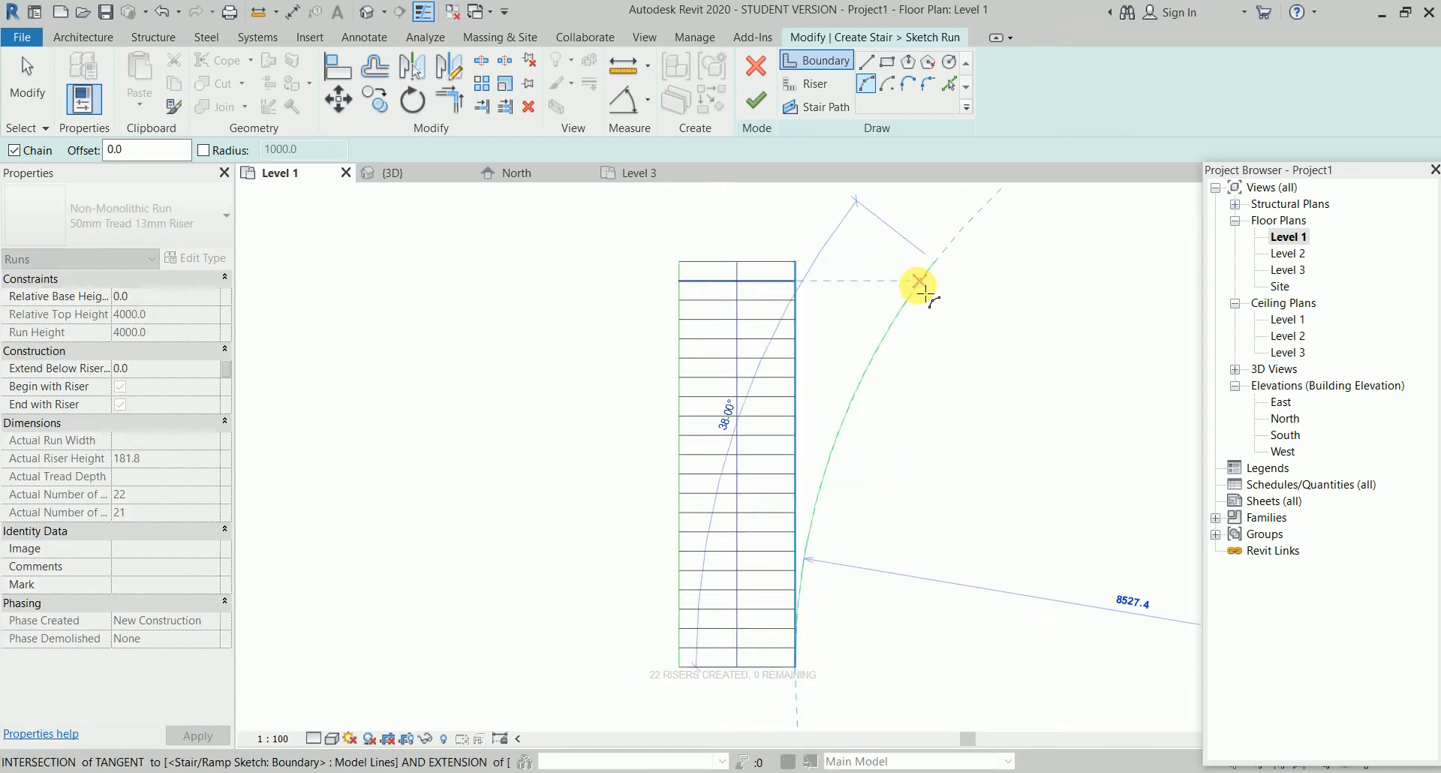
{"action": "left_click", "coordinate": [863, 377]}
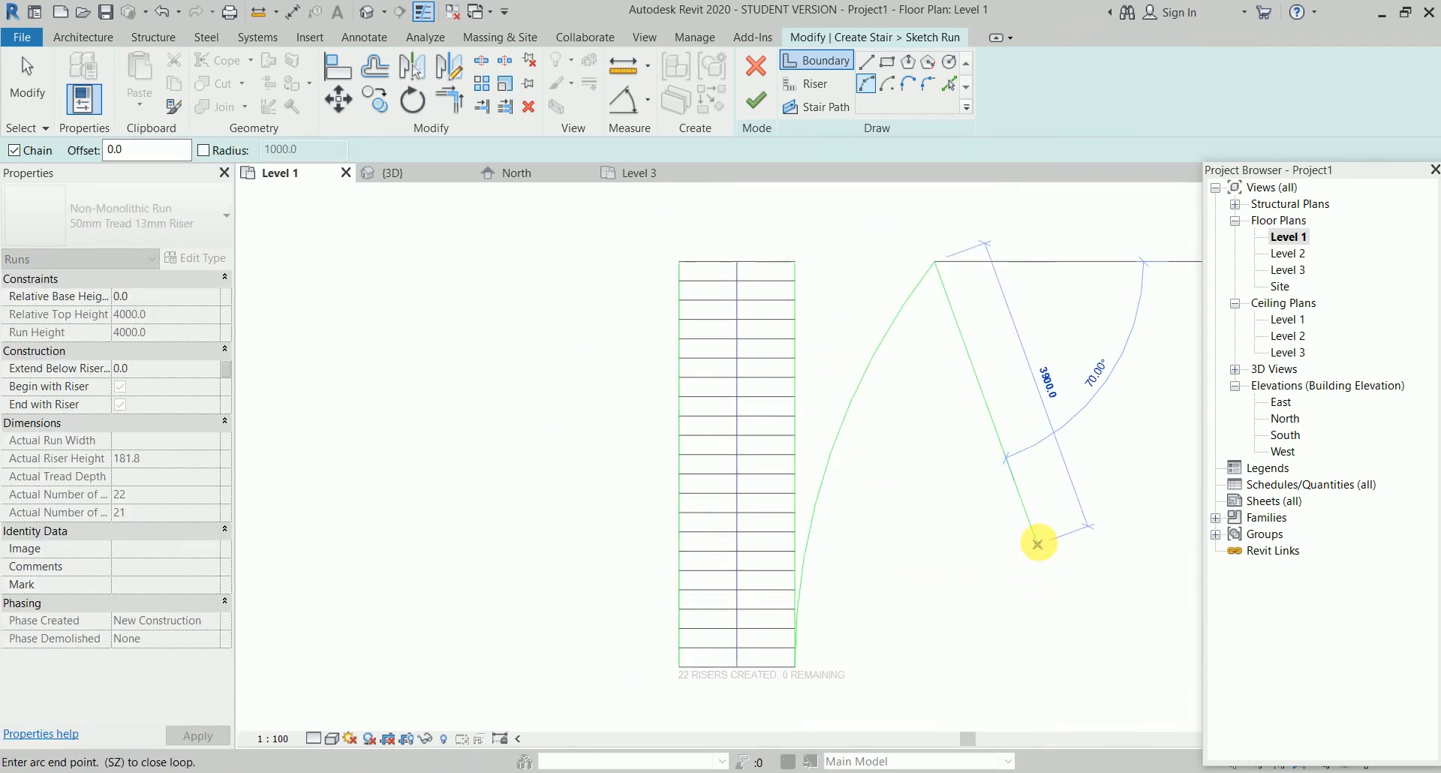
{"action": "key", "text": "Escape"}
{"action": "key", "text": "Escape"}
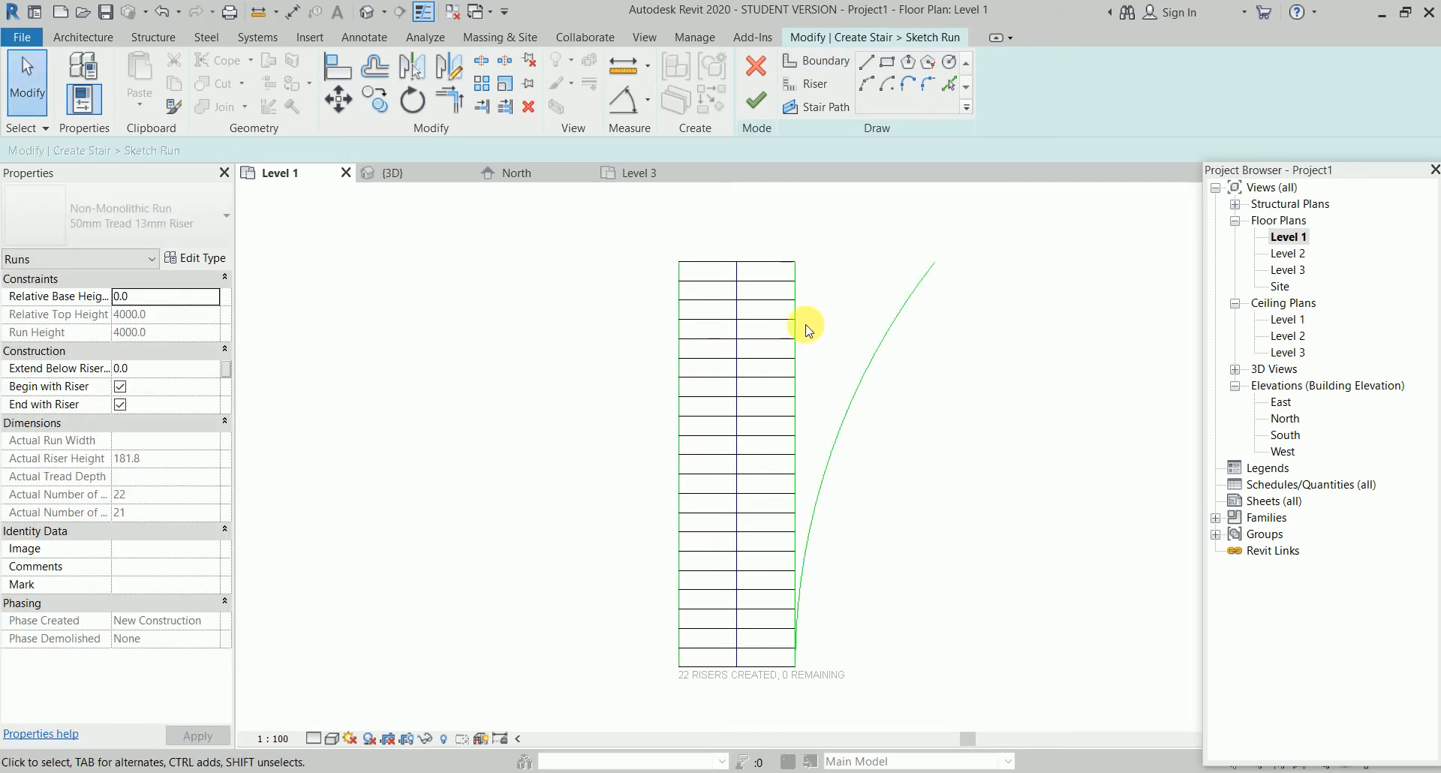
Delete the two straight side boundary lines of the sketched run, keeping the curved boundary arc
{"action": "left_click", "coordinate": [795, 323]}
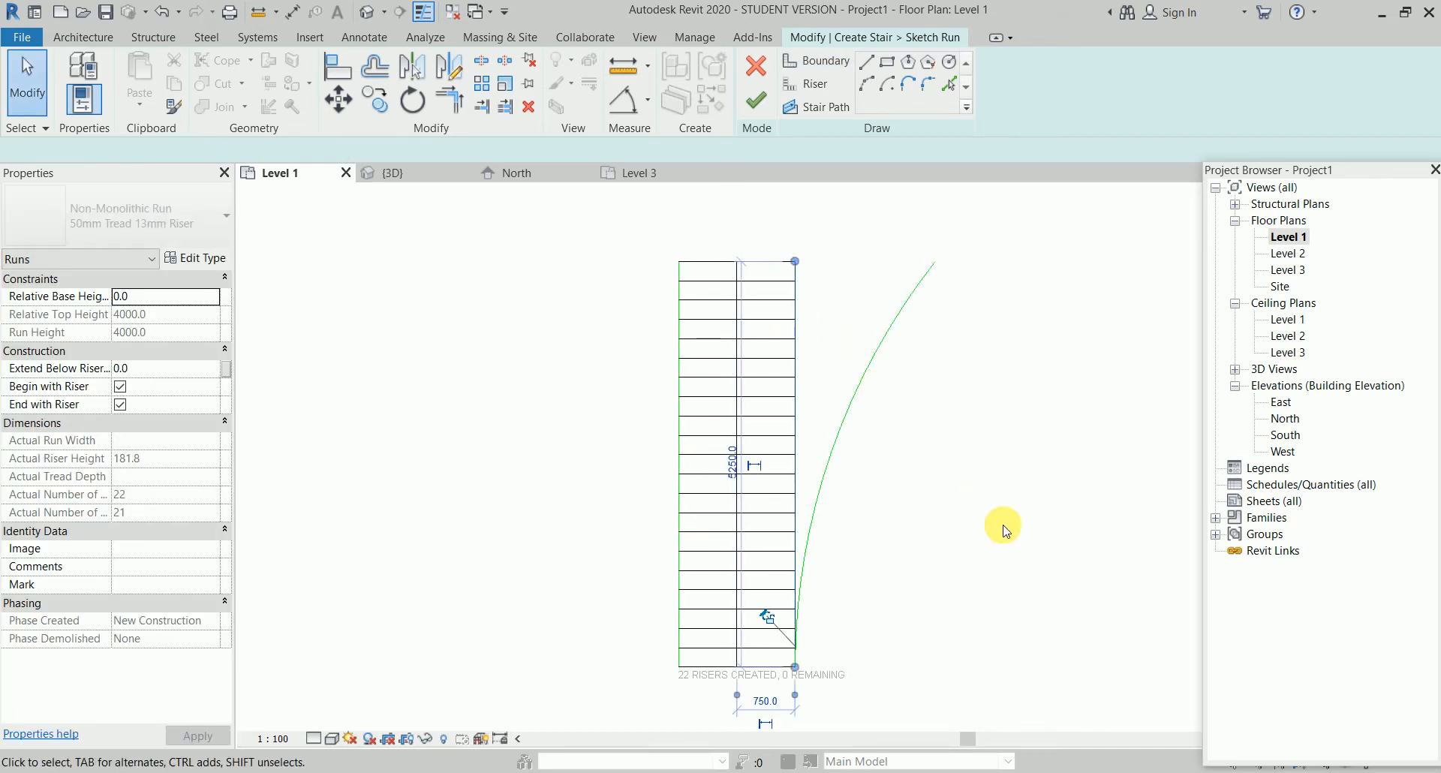
{"action": "left_click", "coordinate": [1005, 530]}
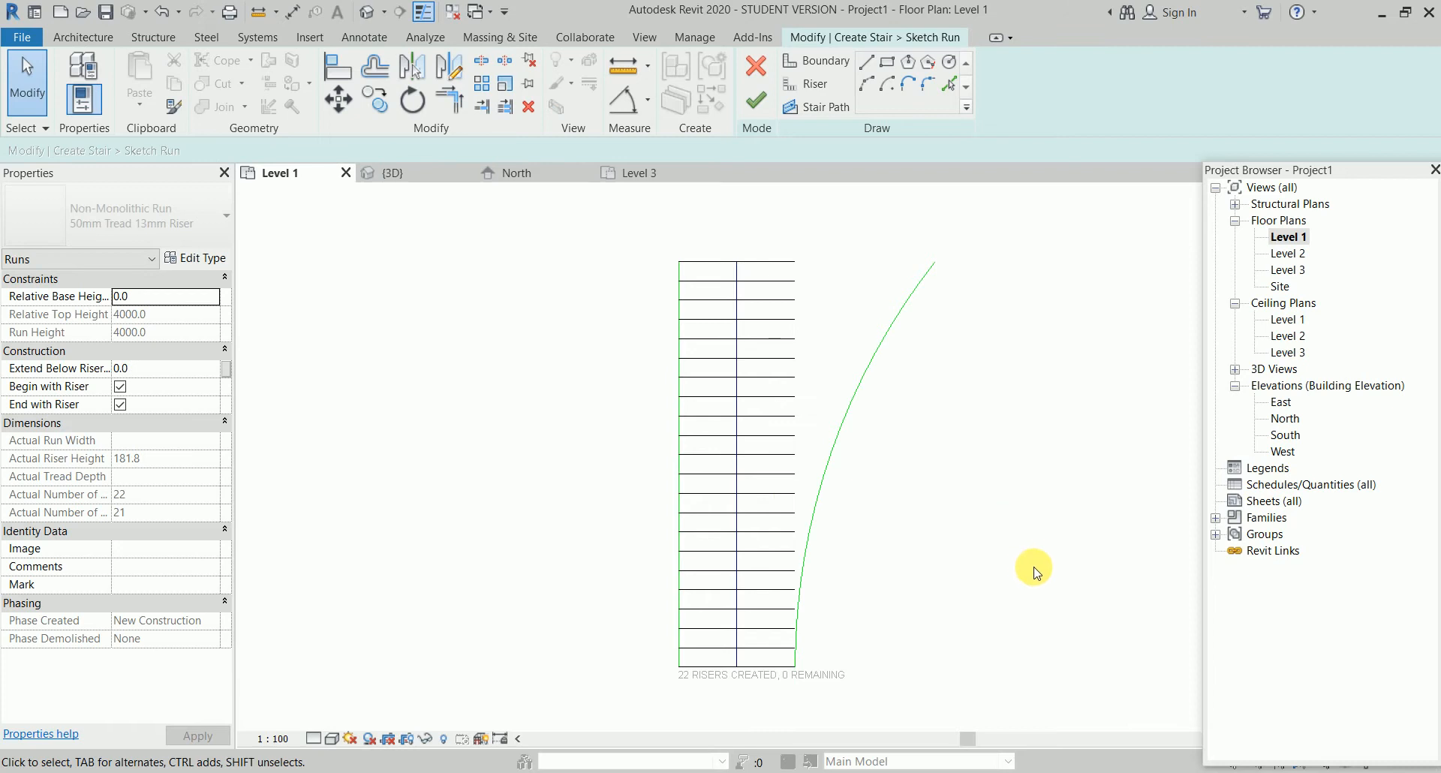
{"action": "left_click", "coordinate": [679, 388]}
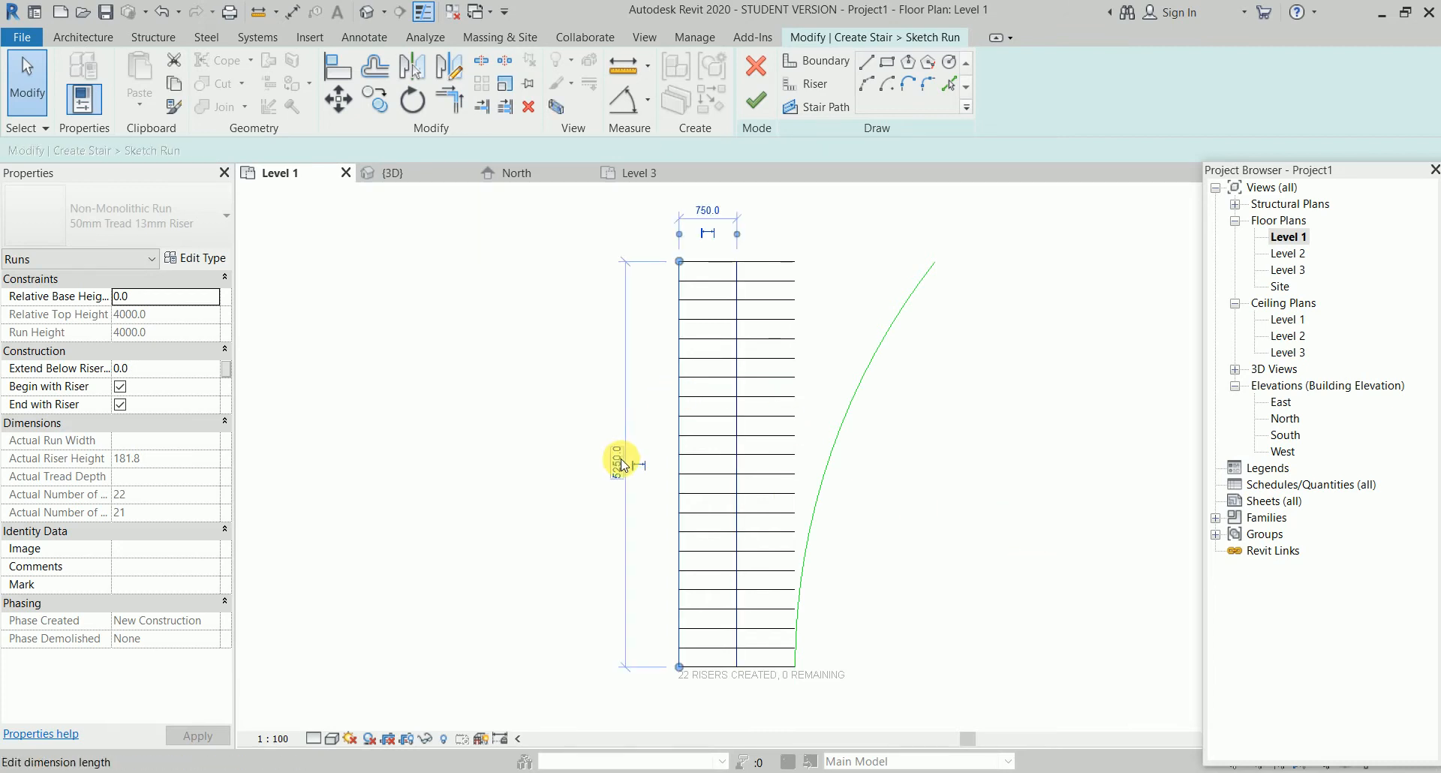
{"action": "key", "text": "Delete"}
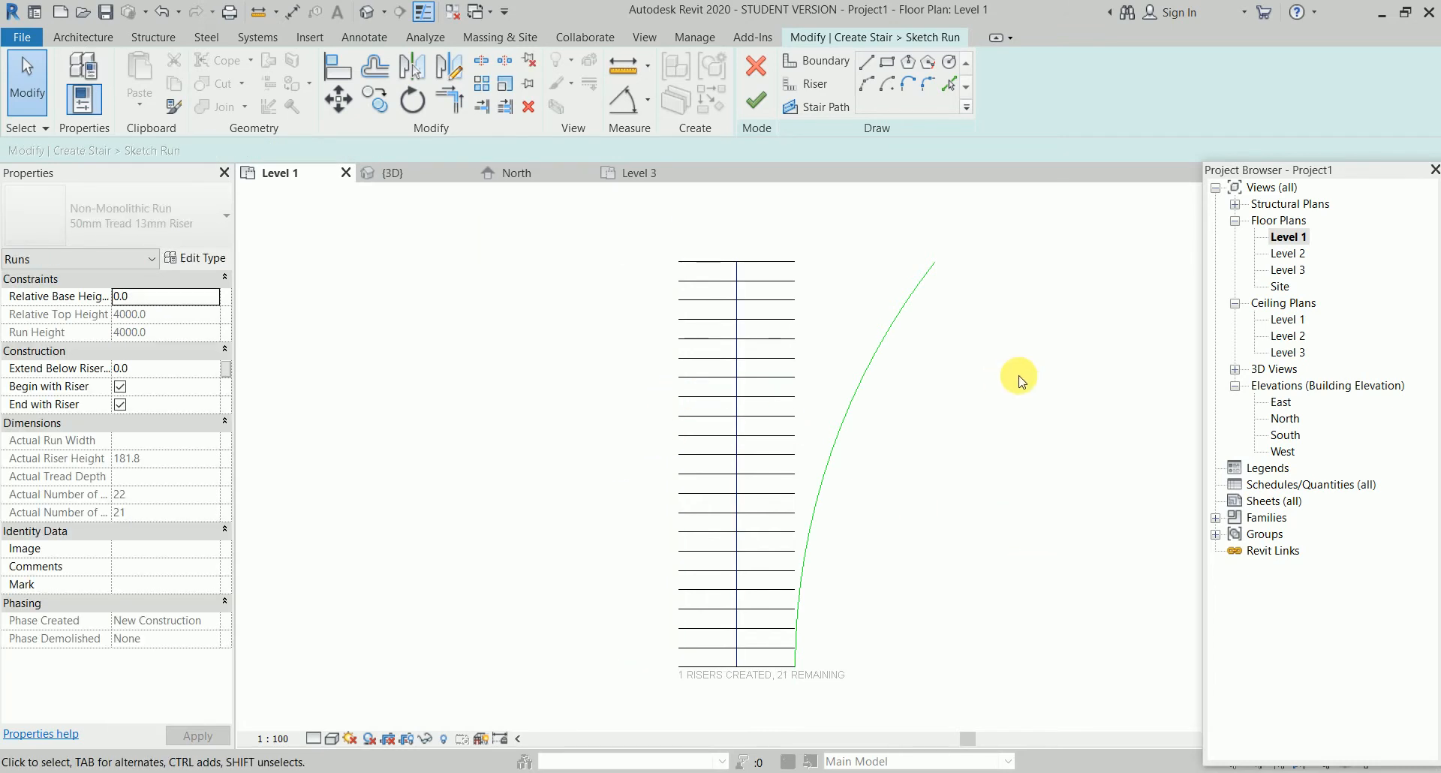
Mirror the curved boundary arc to the run's other side about an axis drawn along the central stair path
{"action": "left_click", "coordinate": [886, 316]}
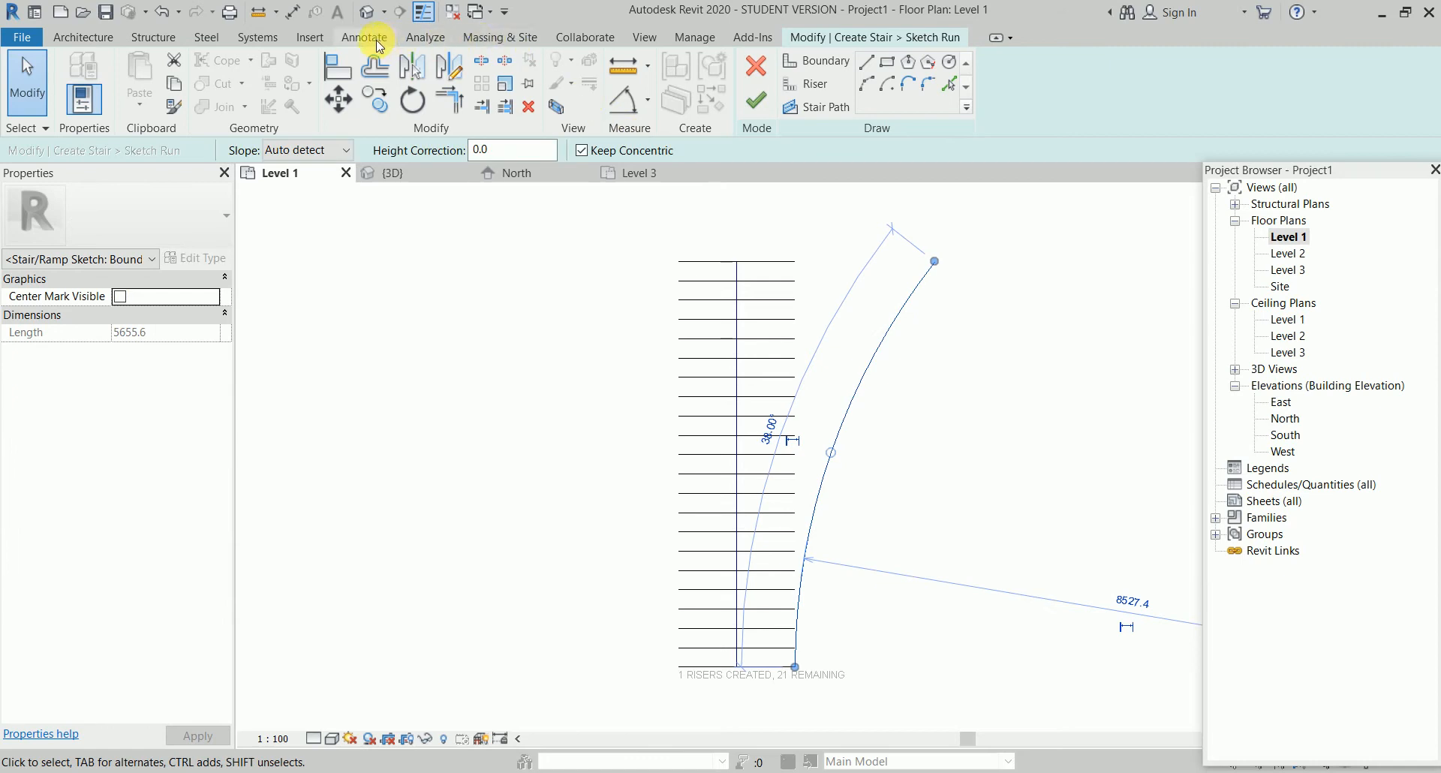
{"action": "left_click", "coordinate": [456, 80]}
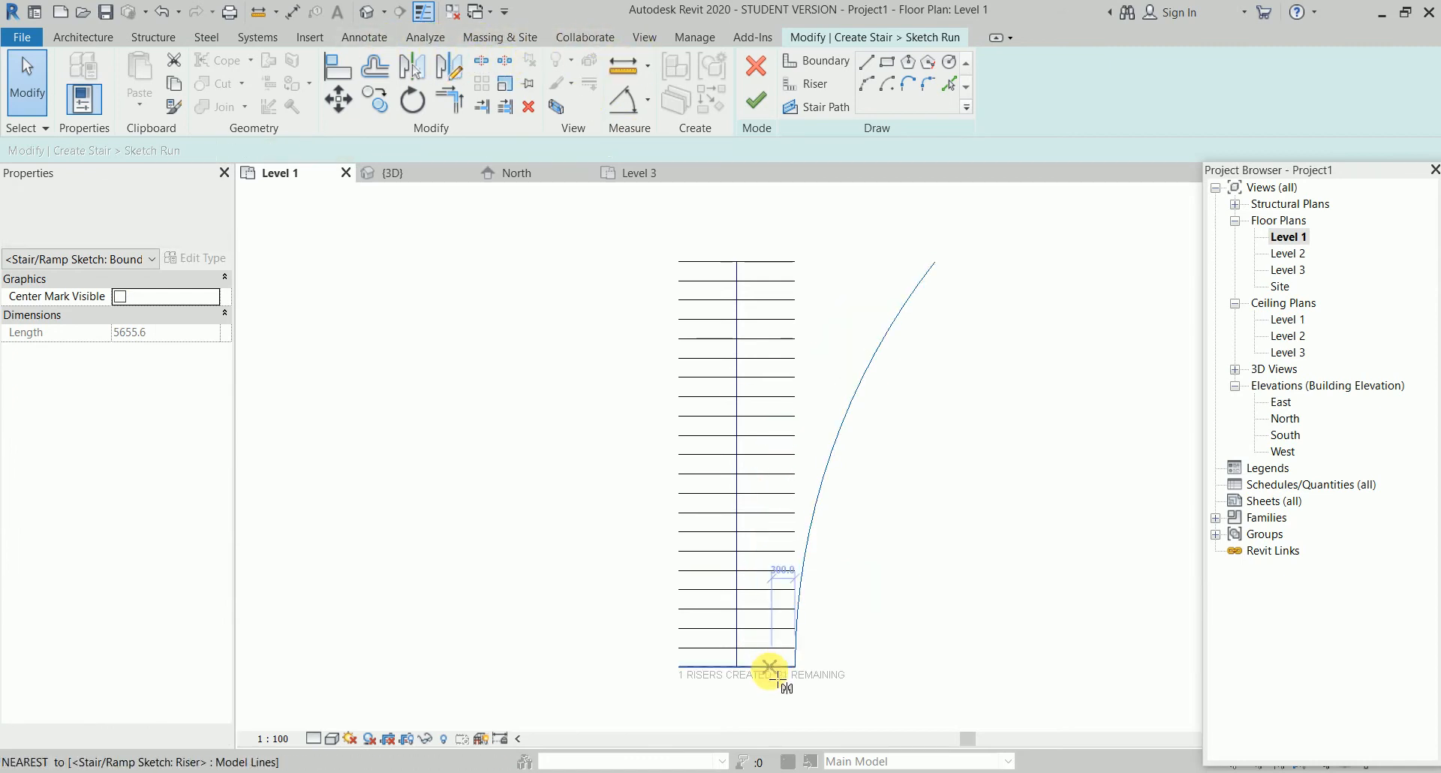
{"action": "left_click", "coordinate": [738, 665]}
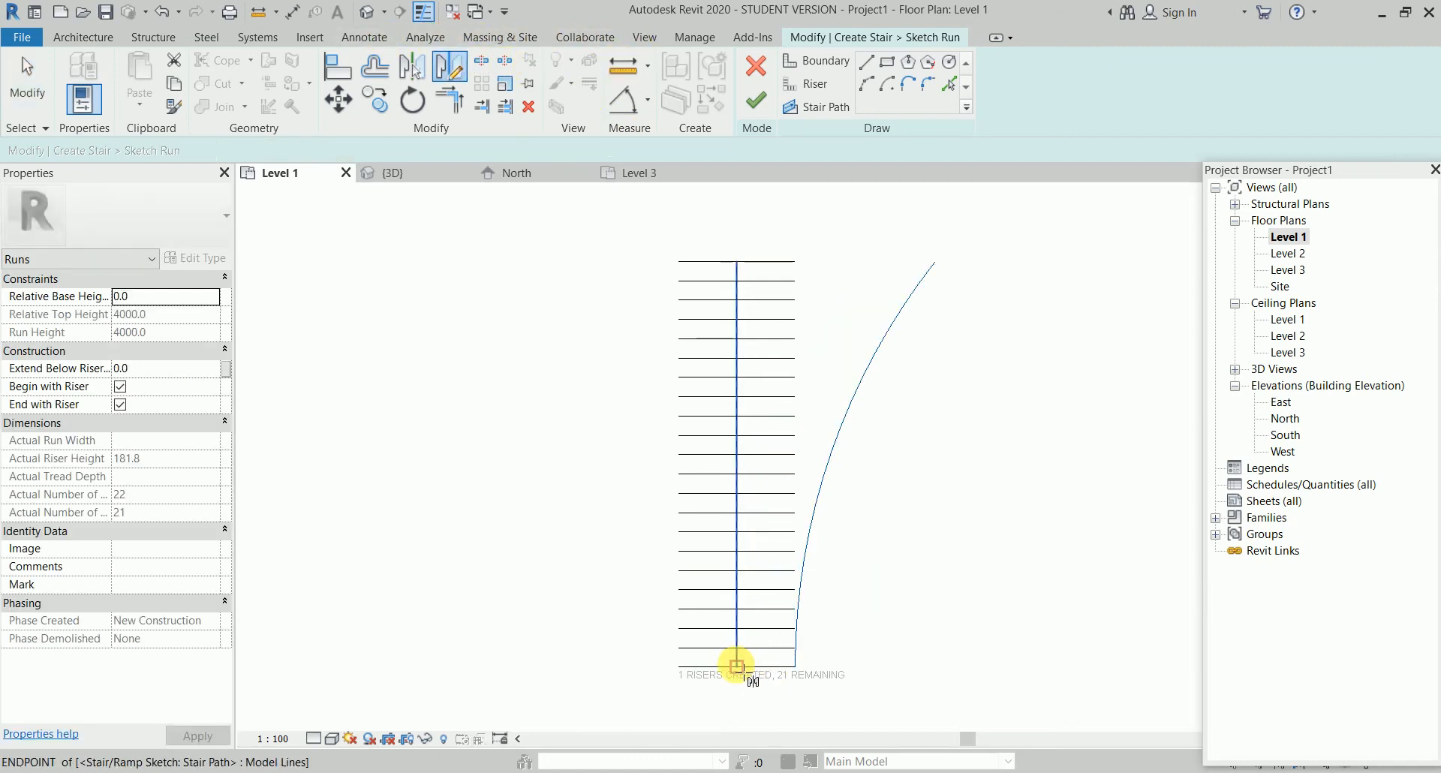
{"action": "left_click", "coordinate": [736, 261]}
{"action": "left_click", "coordinate": [1026, 477]}
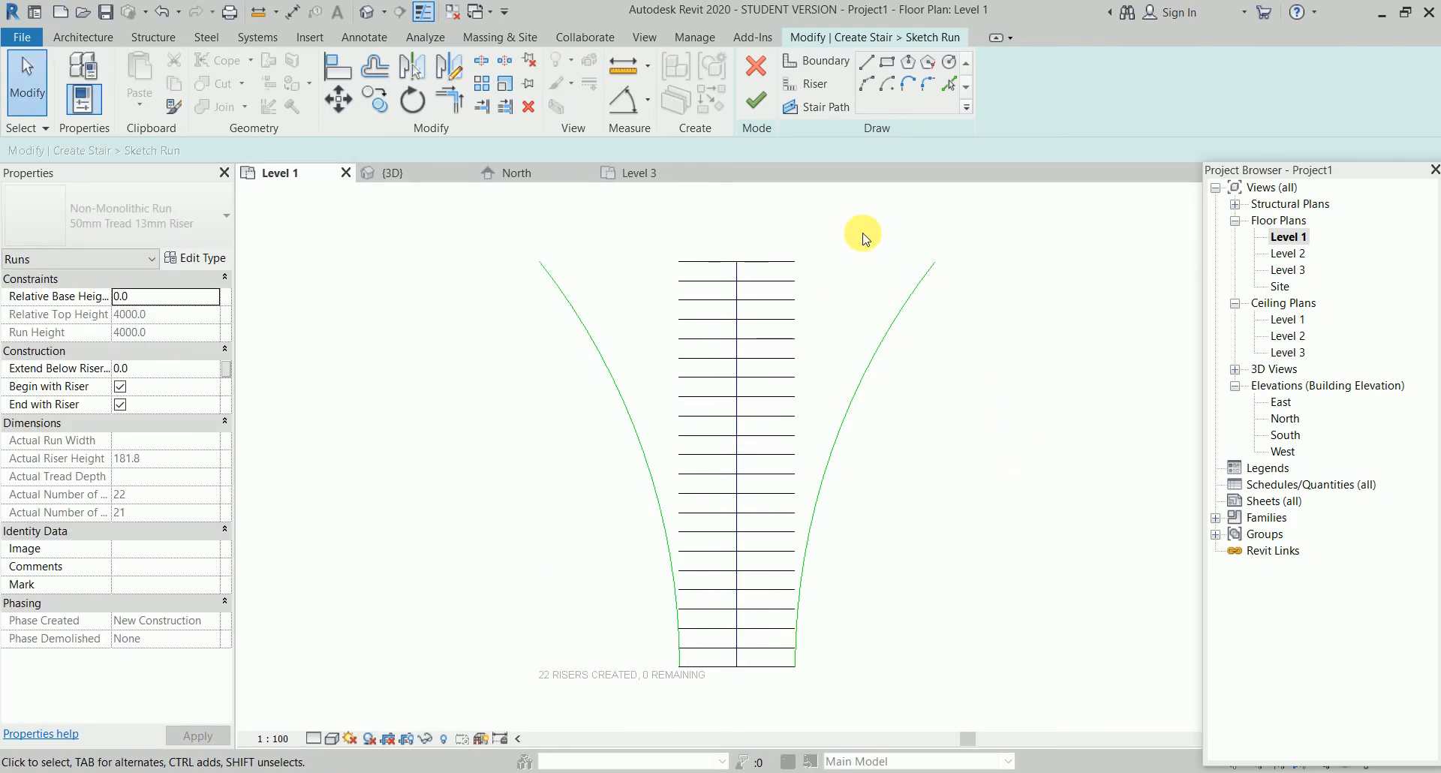
Finish the run sketch, inspect the flared stair in the 3D view, and finish the stair
{"action": "left_click", "coordinate": [760, 100]}
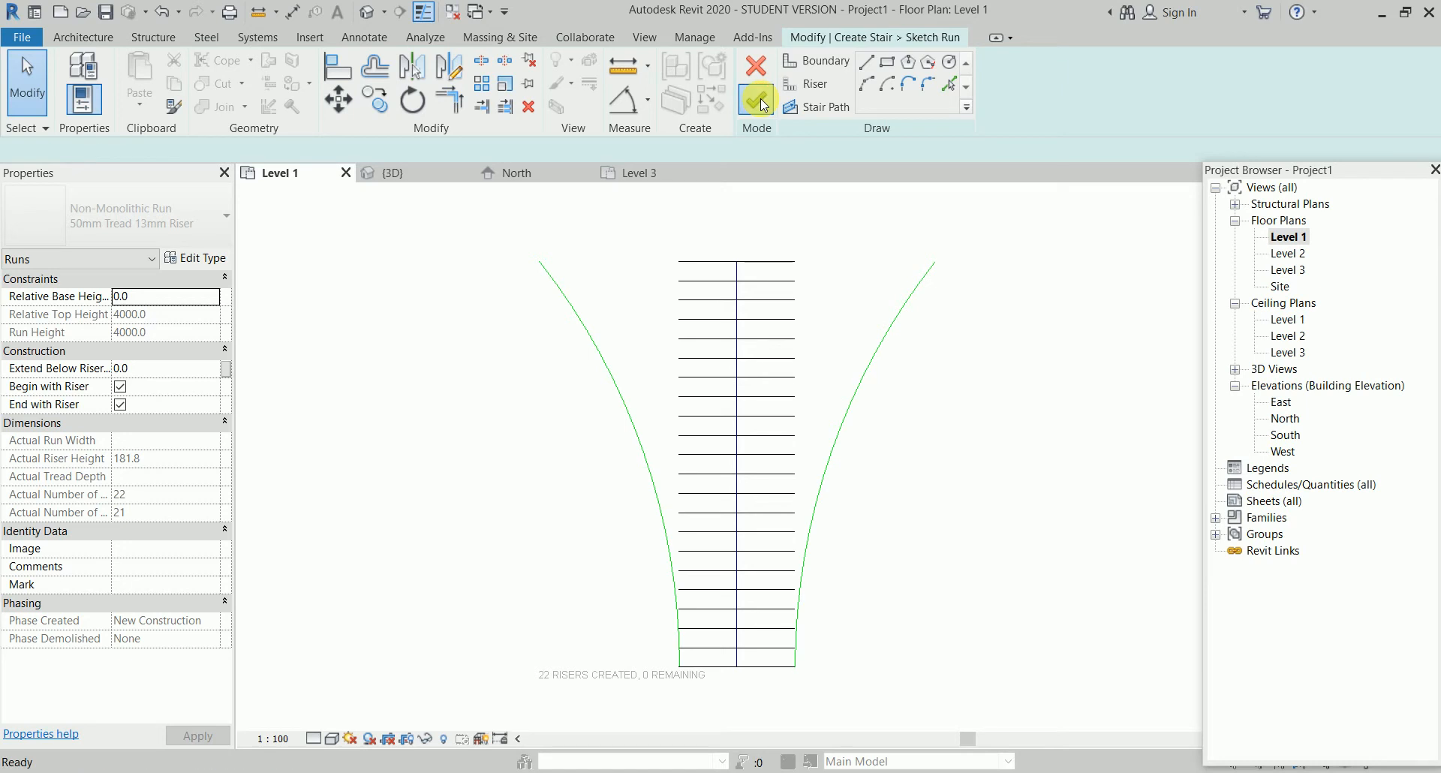
{"action": "left_click", "coordinate": [991, 427]}
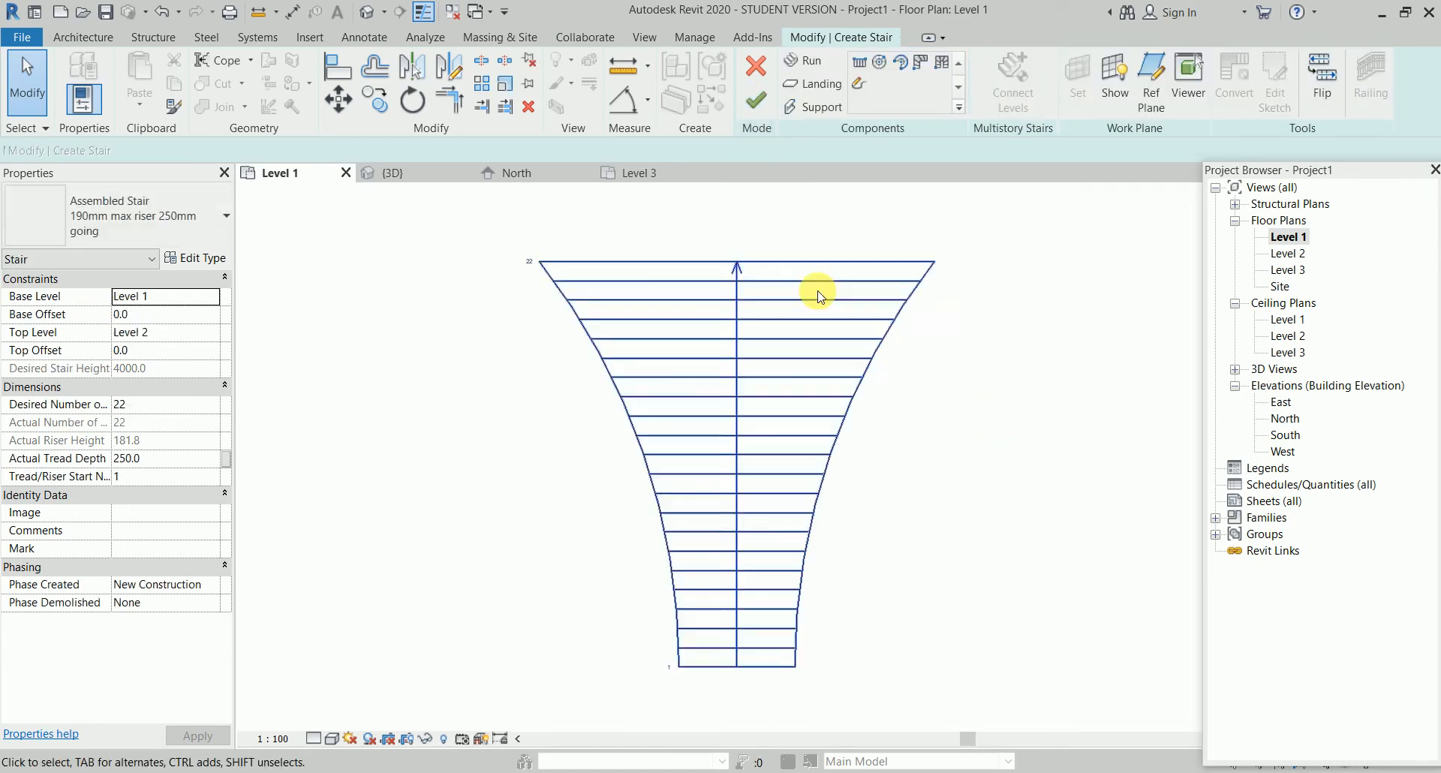
{"action": "left_click", "coordinate": [409, 175]}
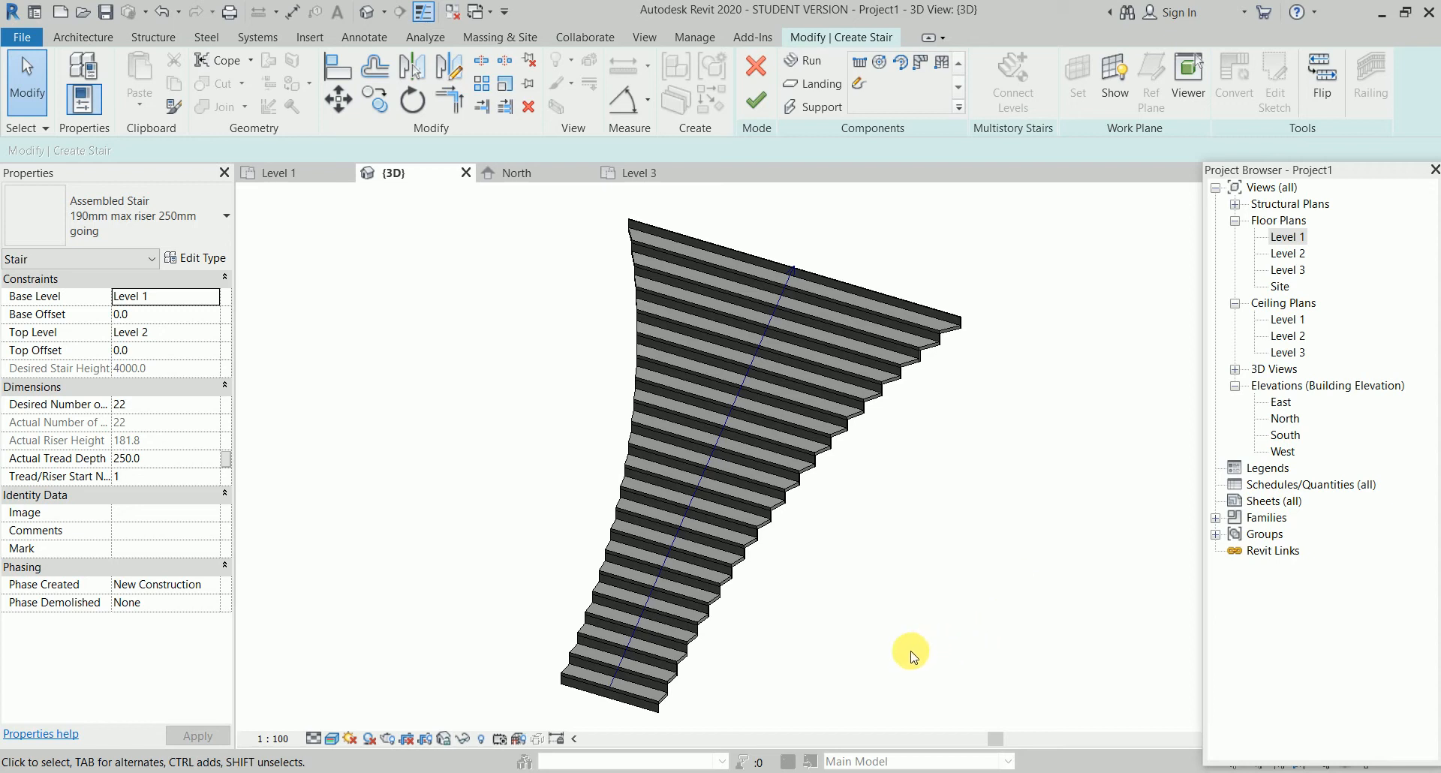
{"action": "middle_click_drag", "start_coordinate": [844, 634], "coordinate": [992, 542], "text": "shift"}
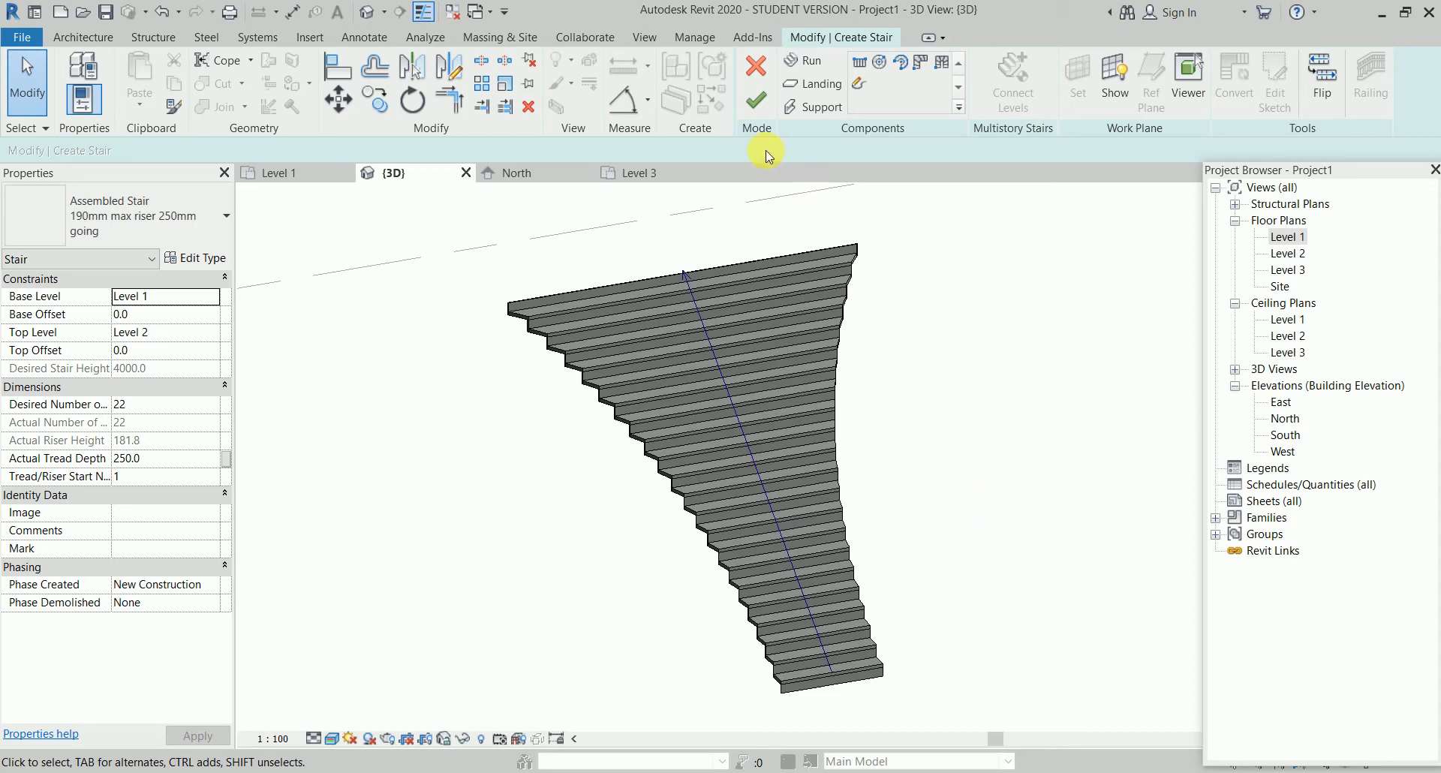
{"action": "left_click", "coordinate": [756, 101]}
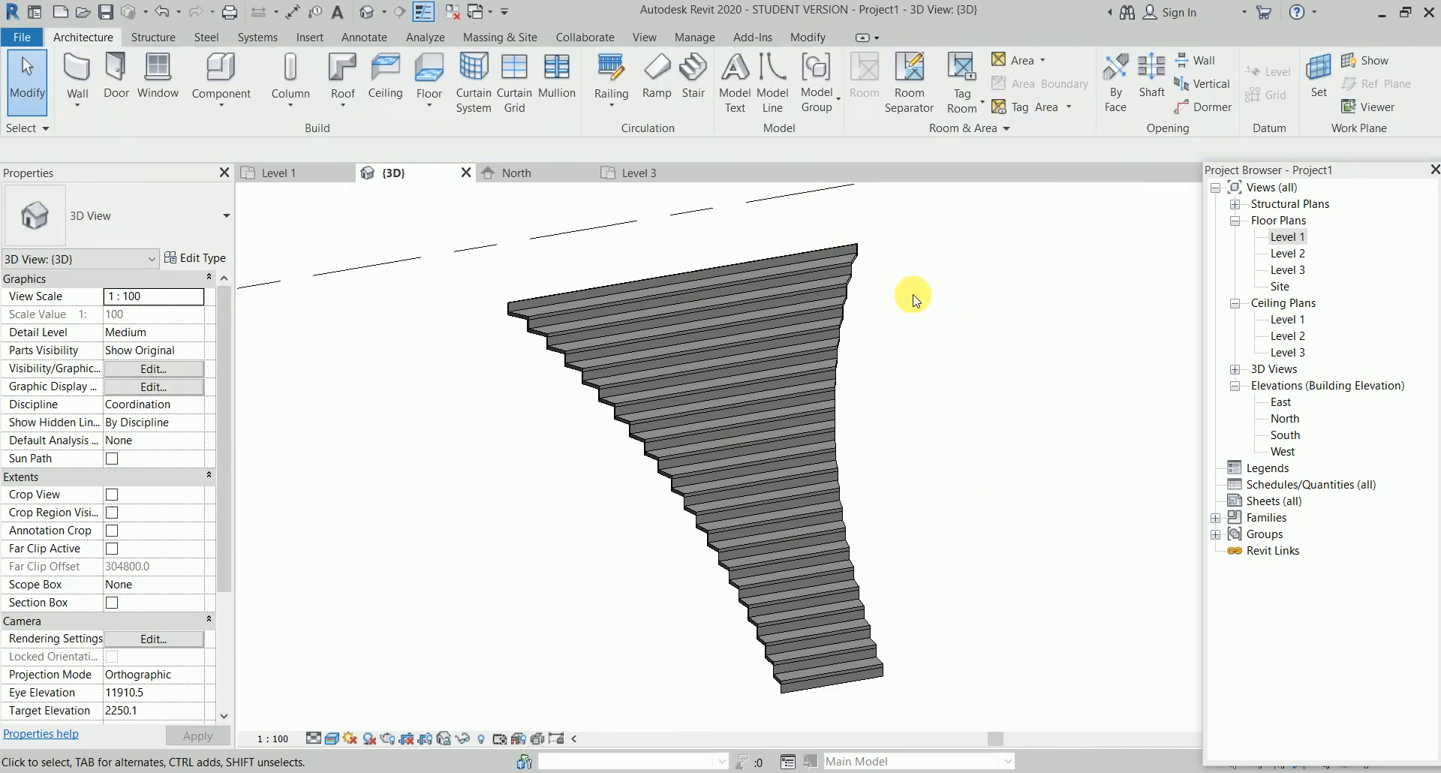
Delete the flared stair in the 3D view and open the Level 1 floor plan
{"action": "left_click", "coordinate": [824, 350]}
{"action": "key", "text": "Delete"}
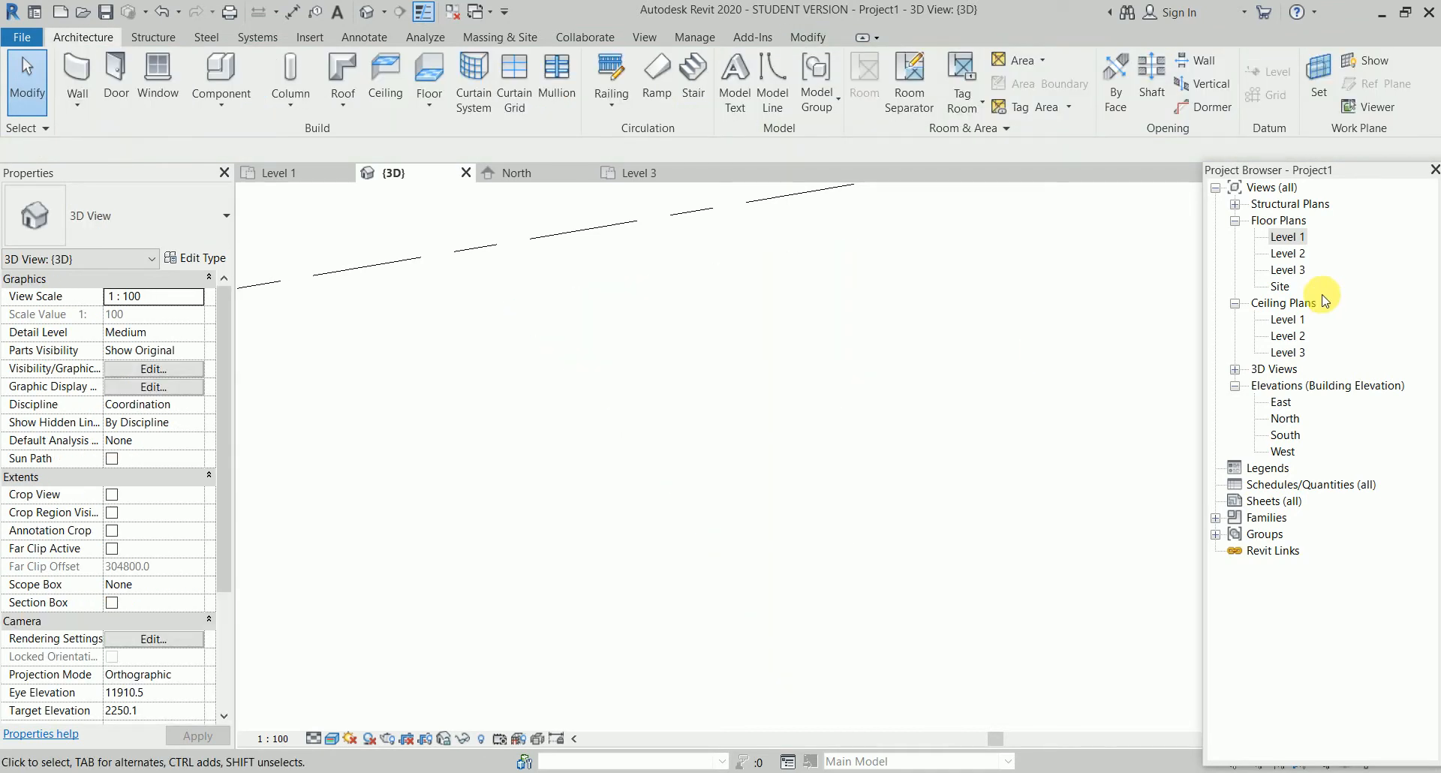
{"action": "double_click", "coordinate": [1286, 236]}
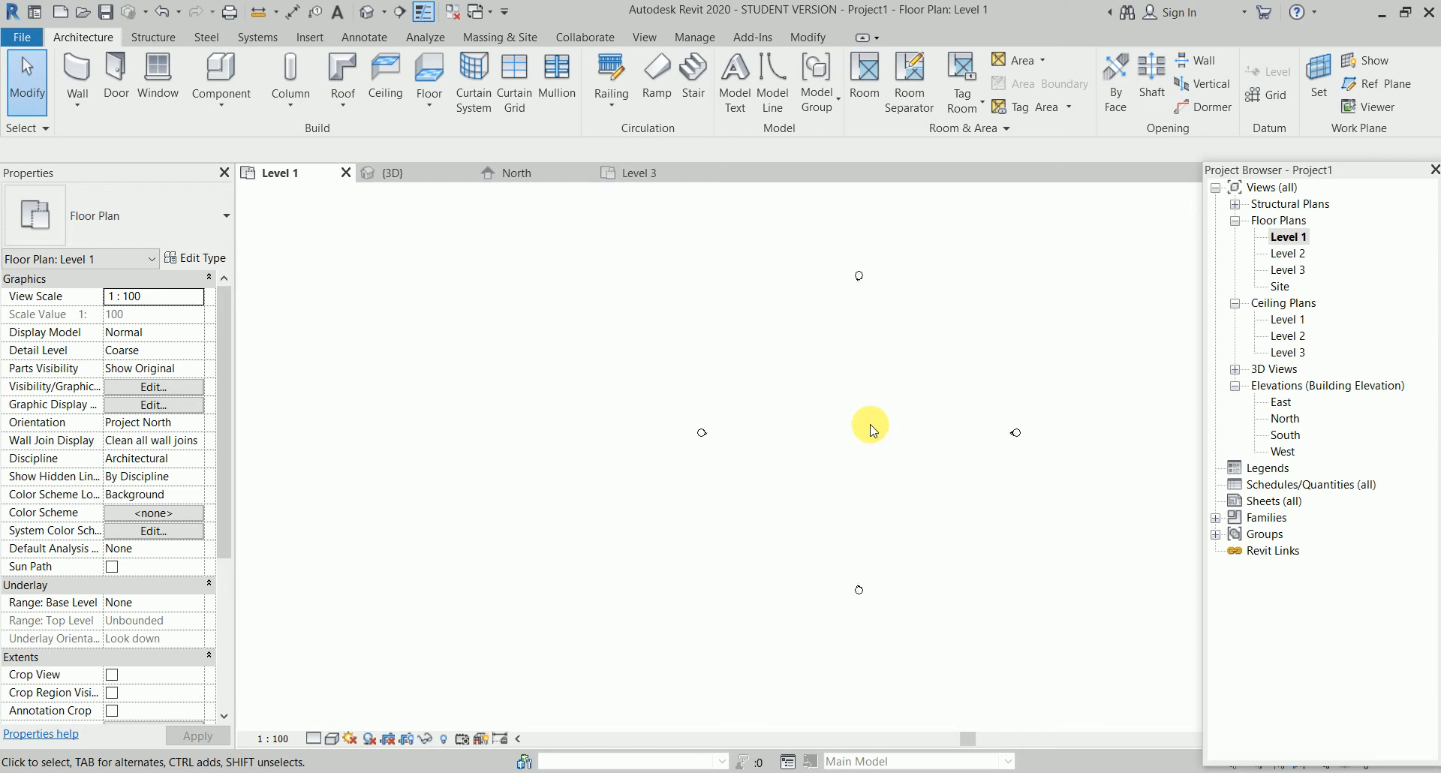
Start a new stair with the location line at Run: Right and the top level set to Level 2
{"action": "middle_click_drag", "start_coordinate": [870, 430], "coordinate": [716, 429]}
{"action": "scroll", "coordinate": [707, 420], "scroll_direction": "up", "scroll_amount": 3}
{"action": "left_click", "coordinate": [690, 88]}
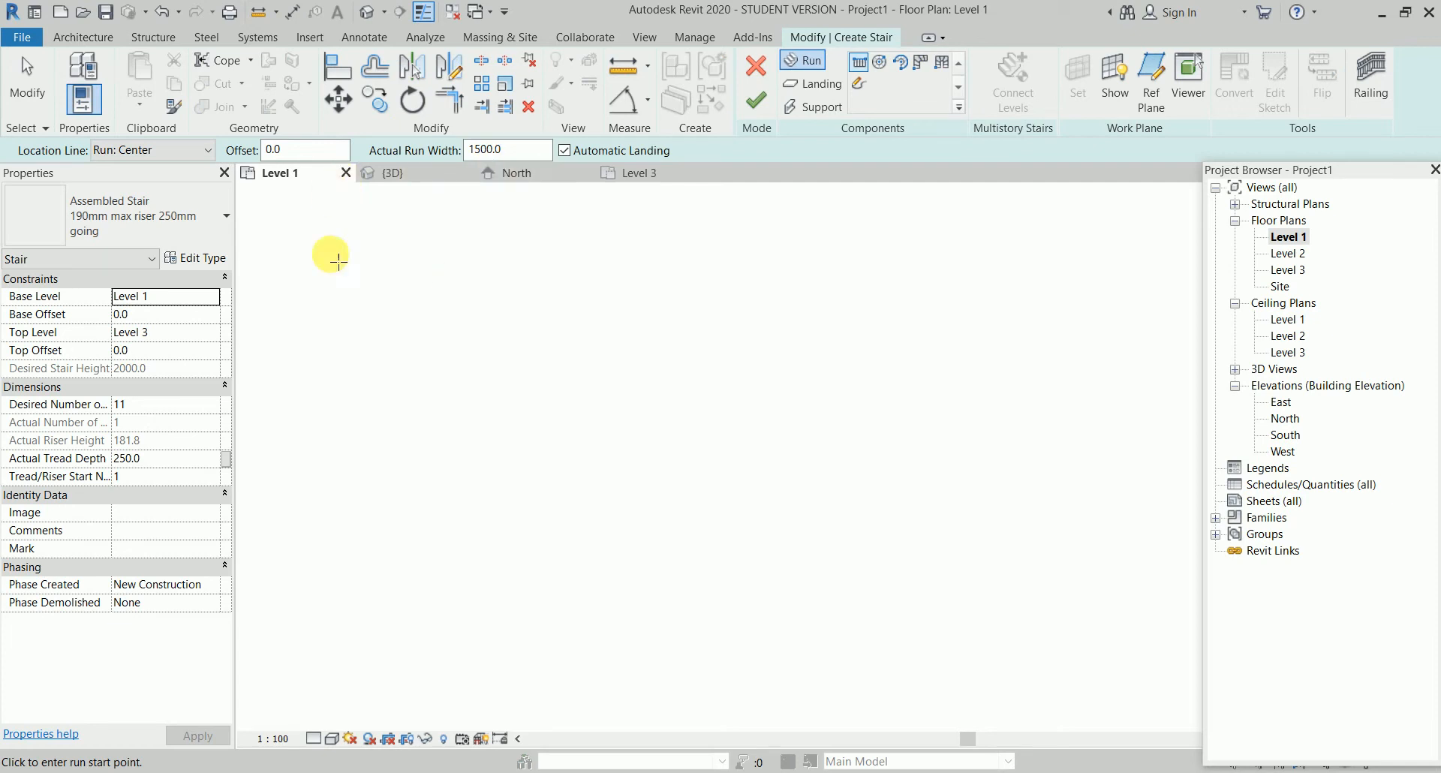
{"action": "left_click", "coordinate": [163, 150]}
{"action": "left_click", "coordinate": [163, 213]}
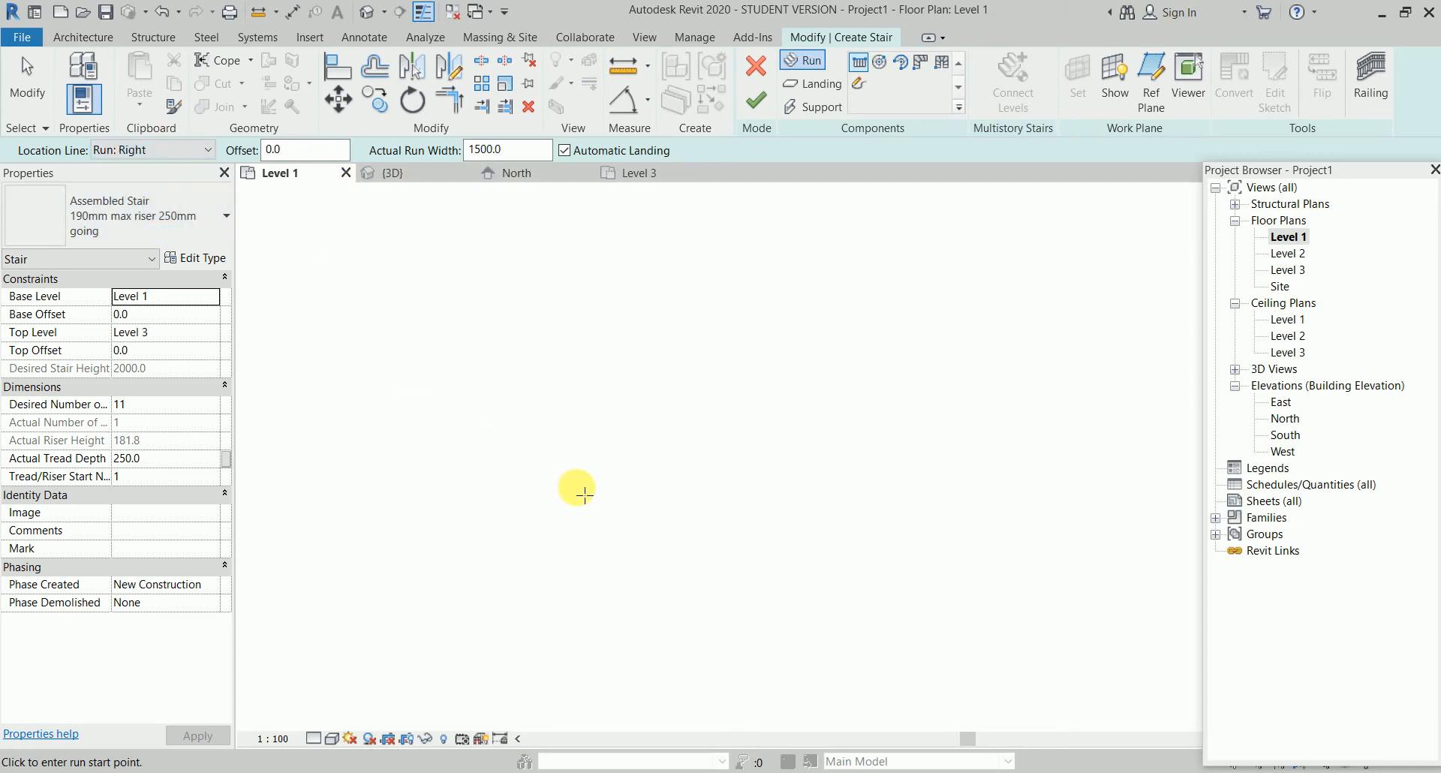
{"action": "left_click", "coordinate": [619, 517]}
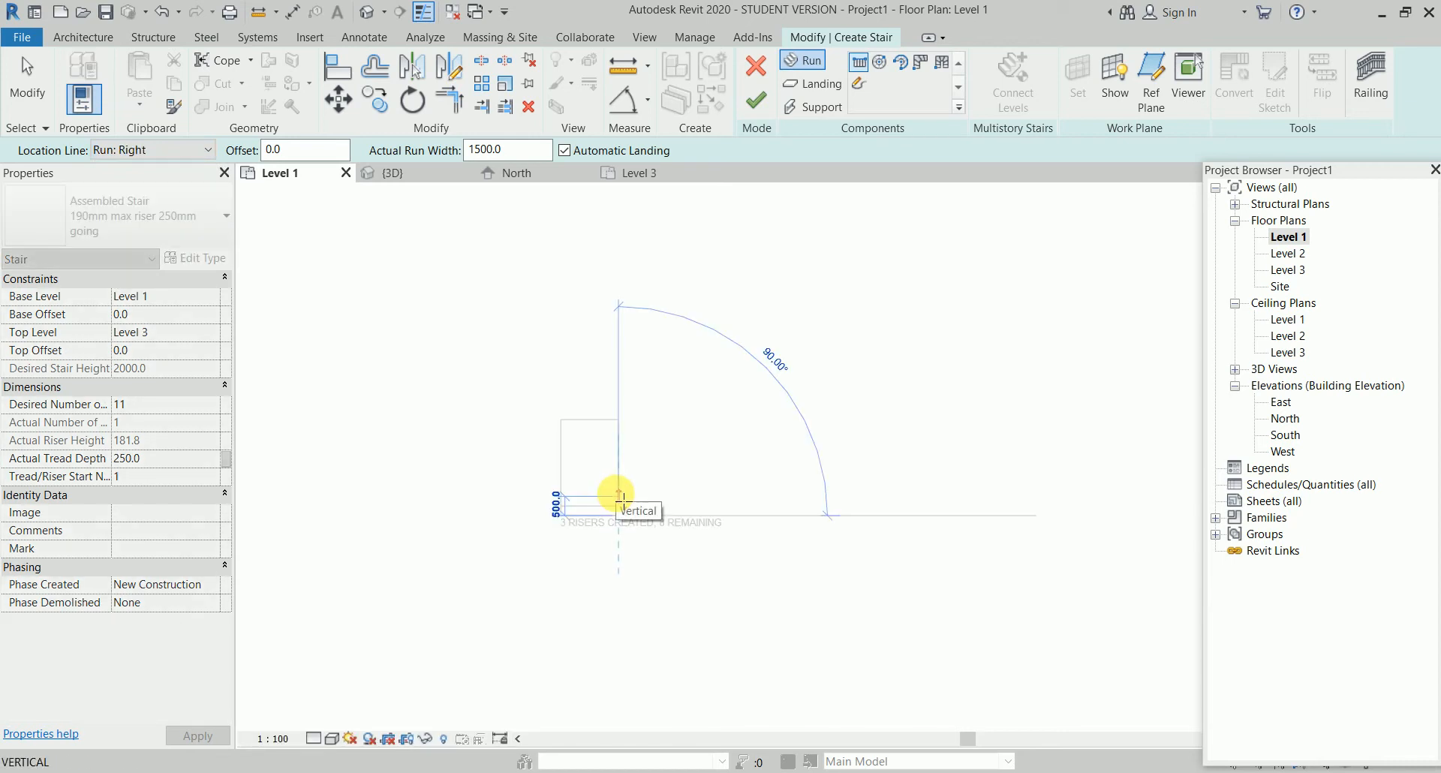
{"action": "key", "text": "Escape"}
{"action": "left_click", "coordinate": [165, 332]}
{"action": "left_click", "coordinate": [212, 332]}
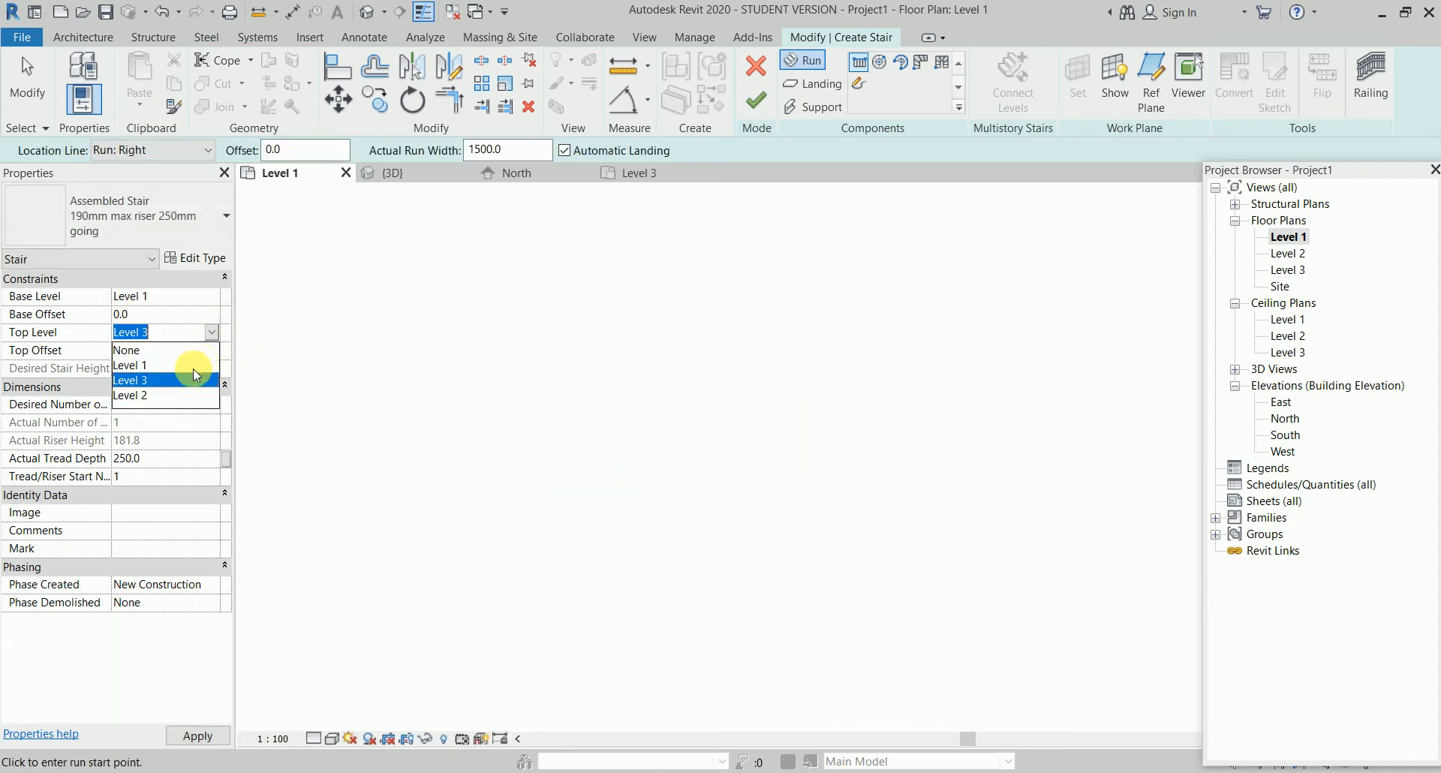
{"action": "left_click", "coordinate": [165, 395]}
Draw a U-shaped stair with a 13-riser run and a parallel 9-riser return run about 400 mm to its right, and finish it
{"action": "left_click", "coordinate": [554, 516]}
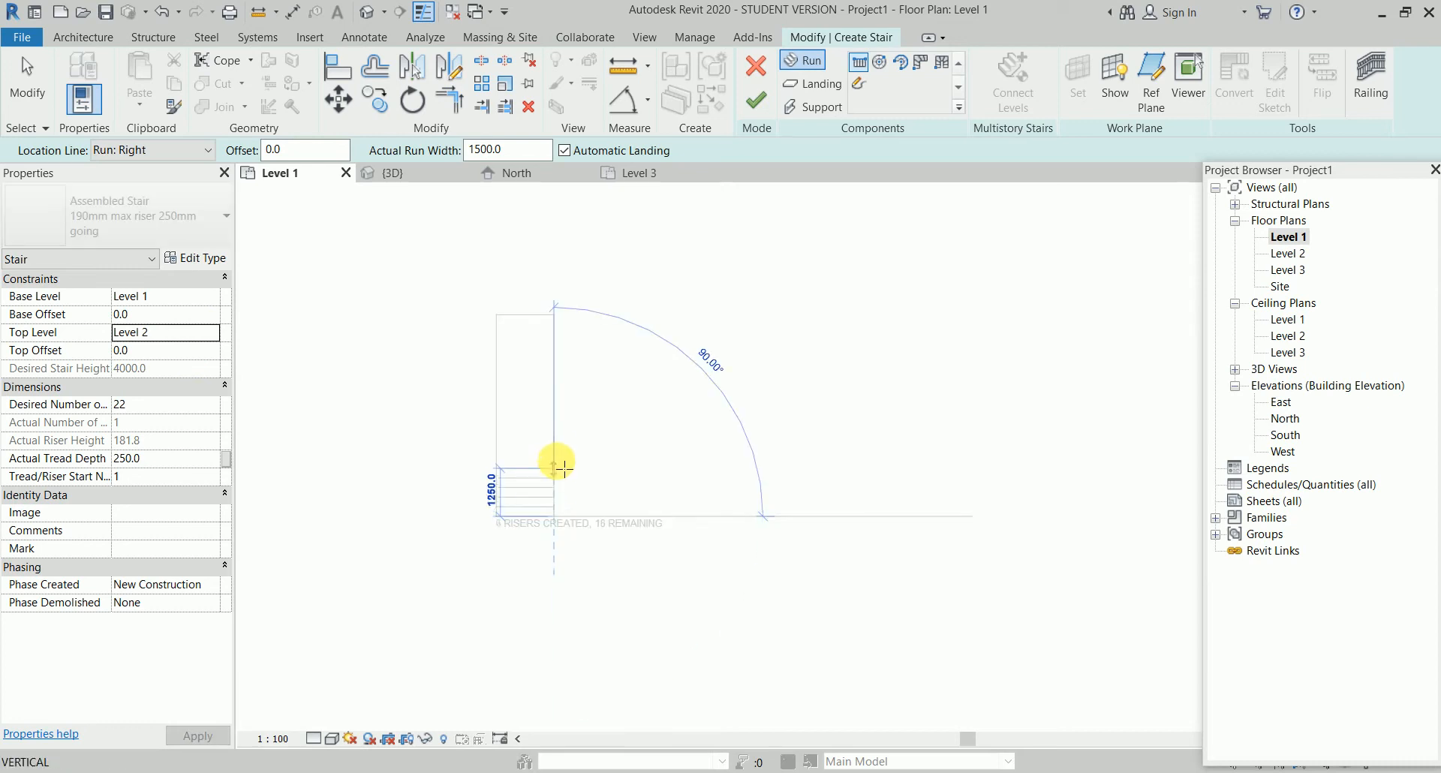
{"action": "left_click", "coordinate": [554, 405]}
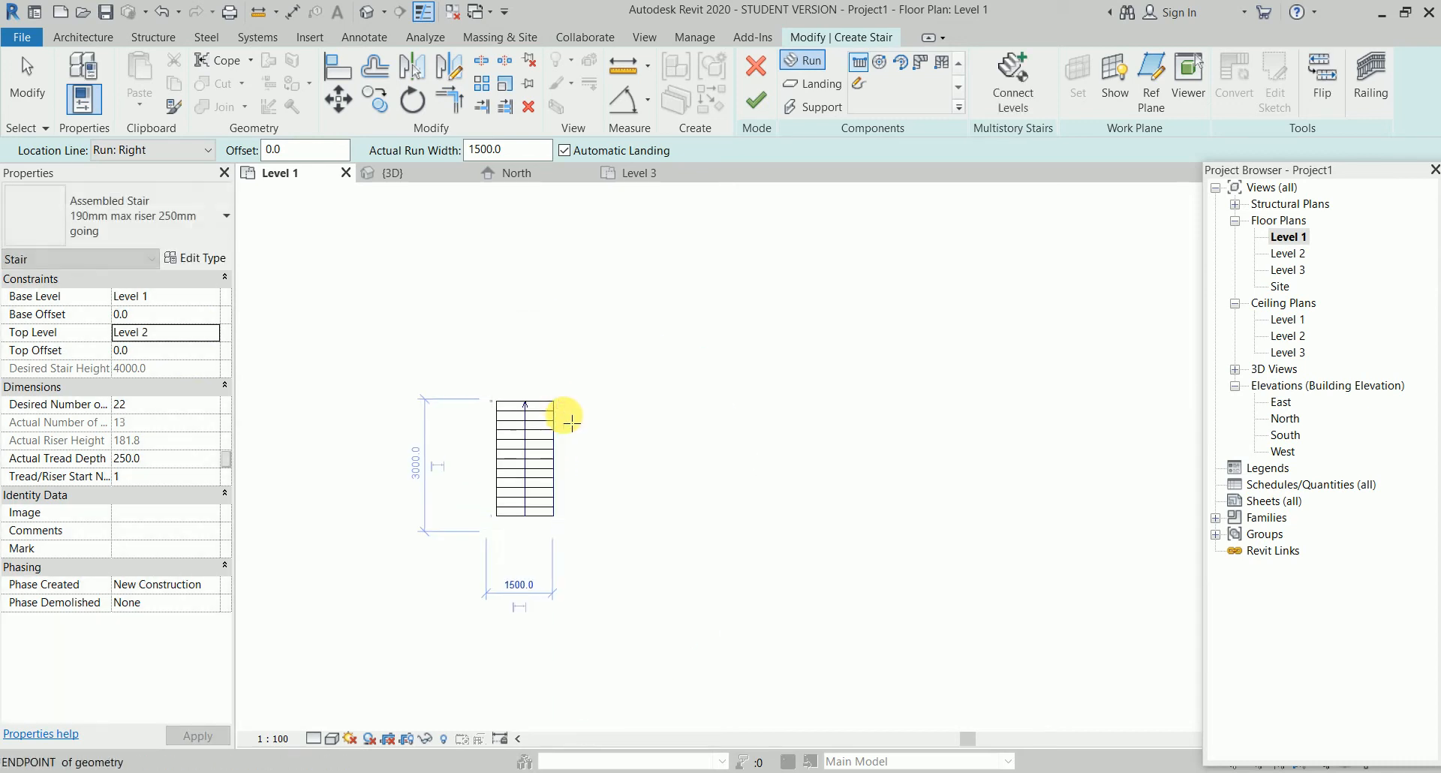
{"action": "scroll", "coordinate": [623, 398], "scroll_direction": "up", "scroll_amount": 2}
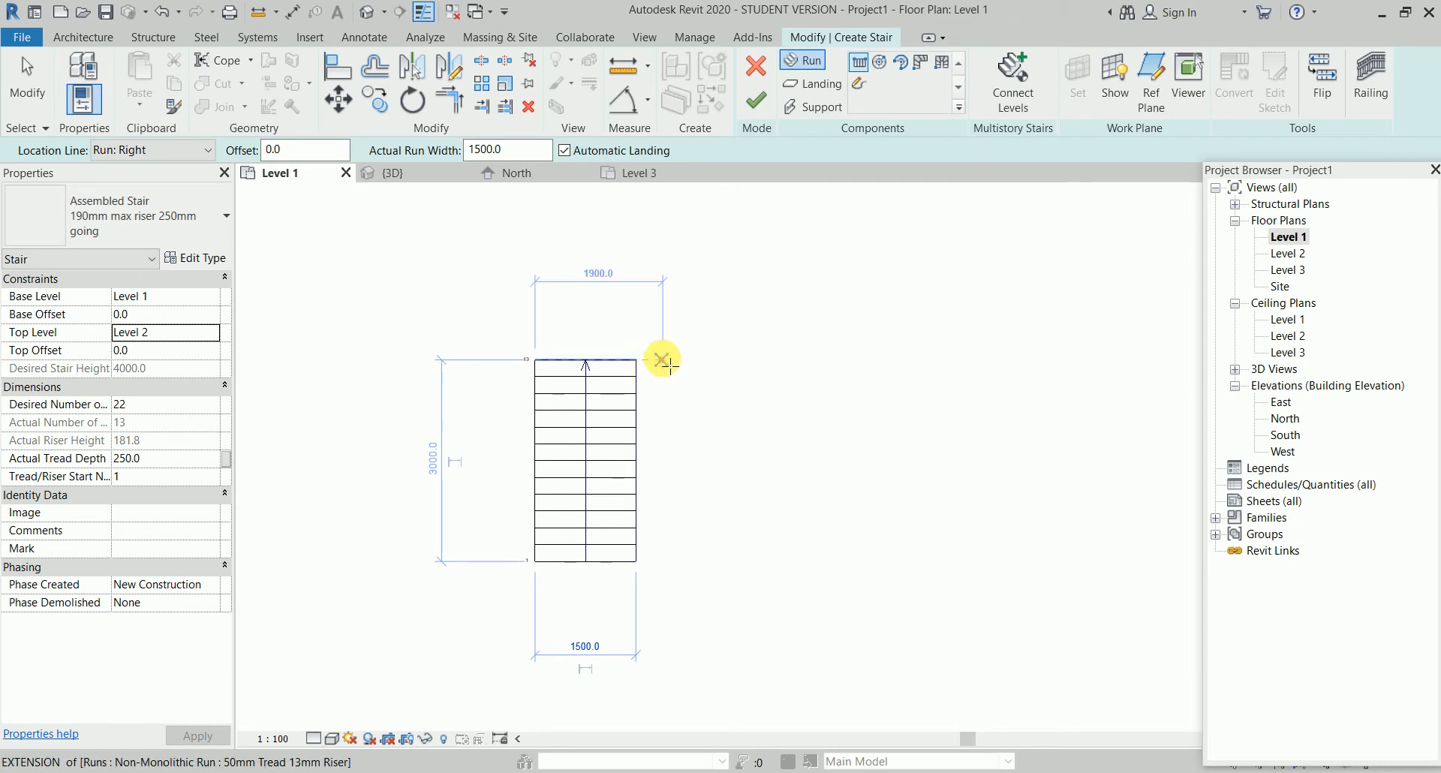
{"action": "left_click", "coordinate": [662, 361]}
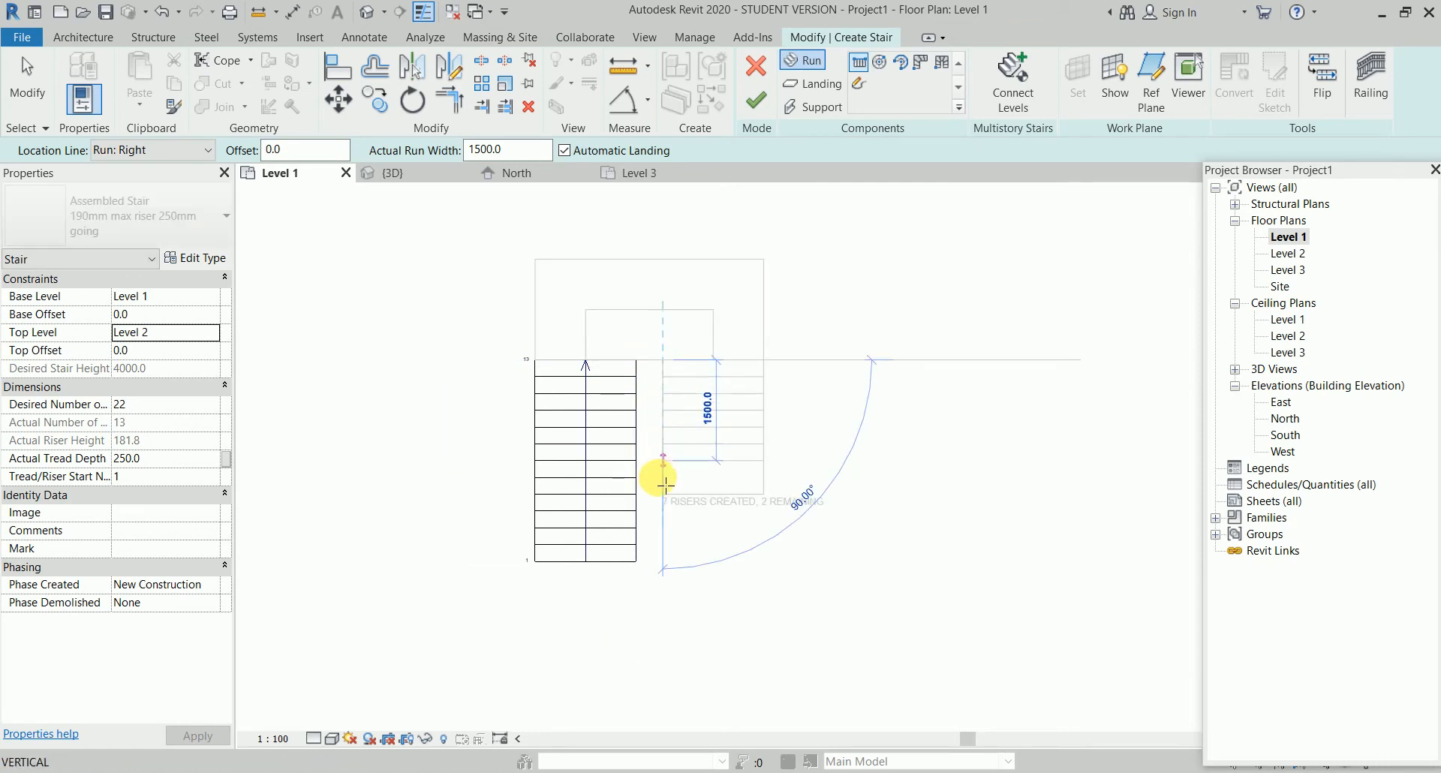
{"action": "left_click", "coordinate": [664, 518]}
{"action": "key", "text": "Escape"}
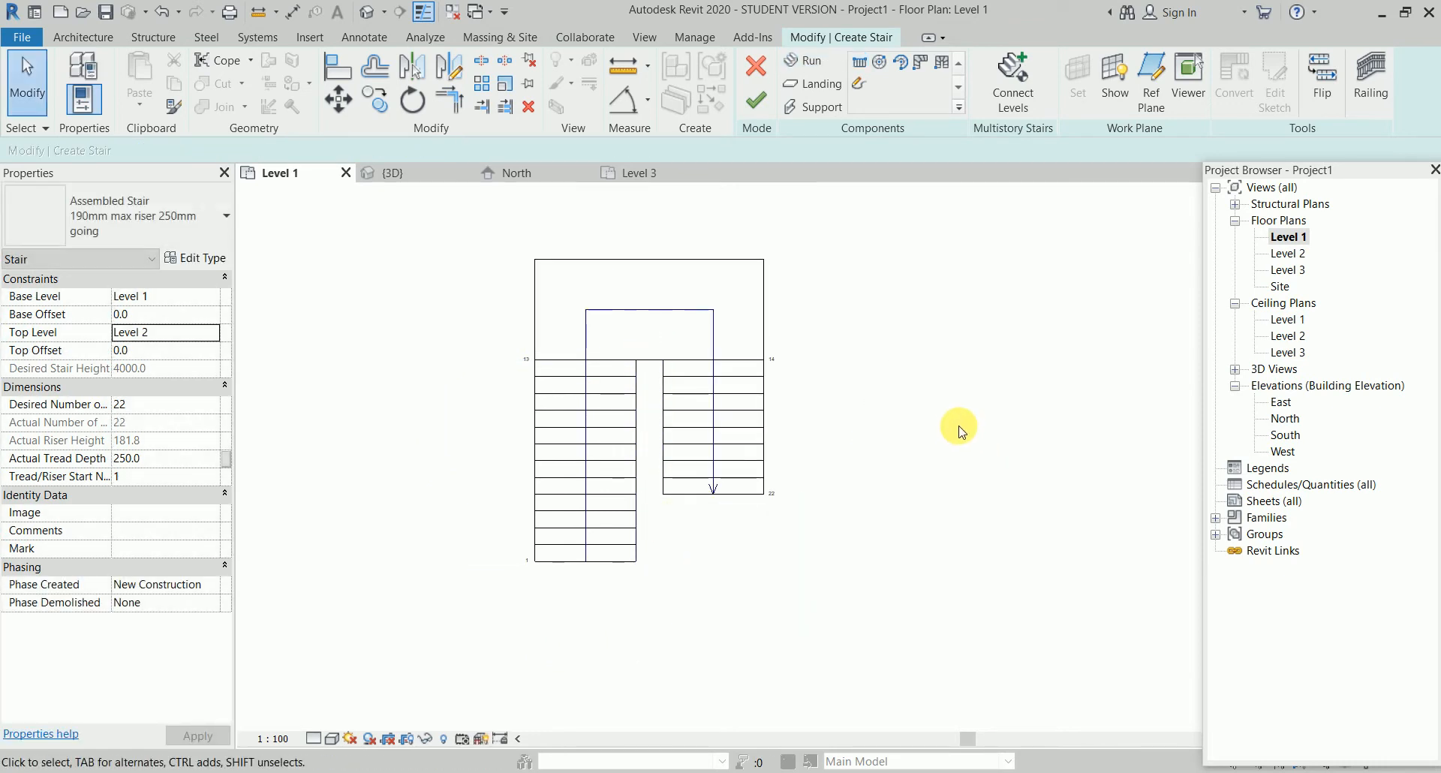
{"action": "left_click", "coordinate": [757, 106]}
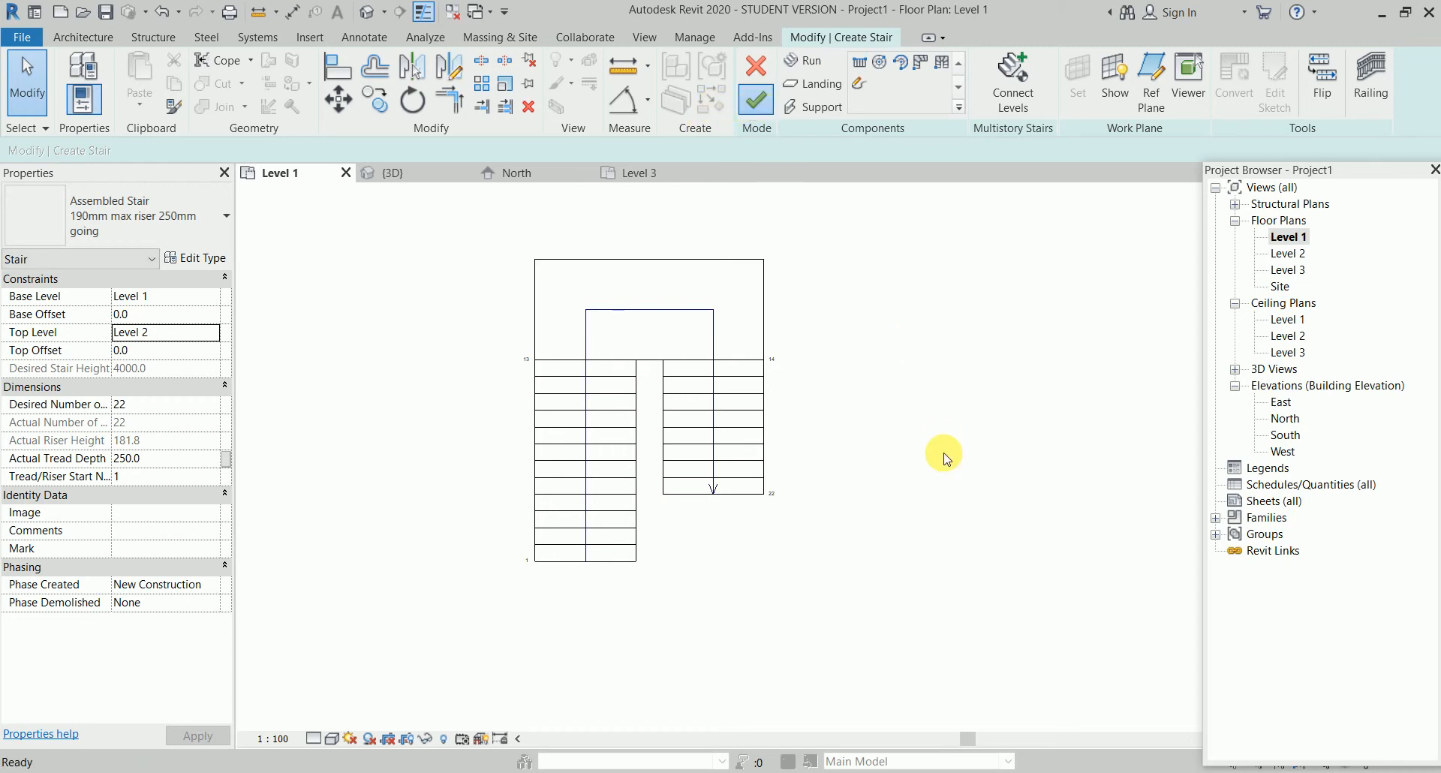
Delete both railings of the U-shaped stair in the 3D view
{"action": "left_click", "coordinate": [400, 172]}
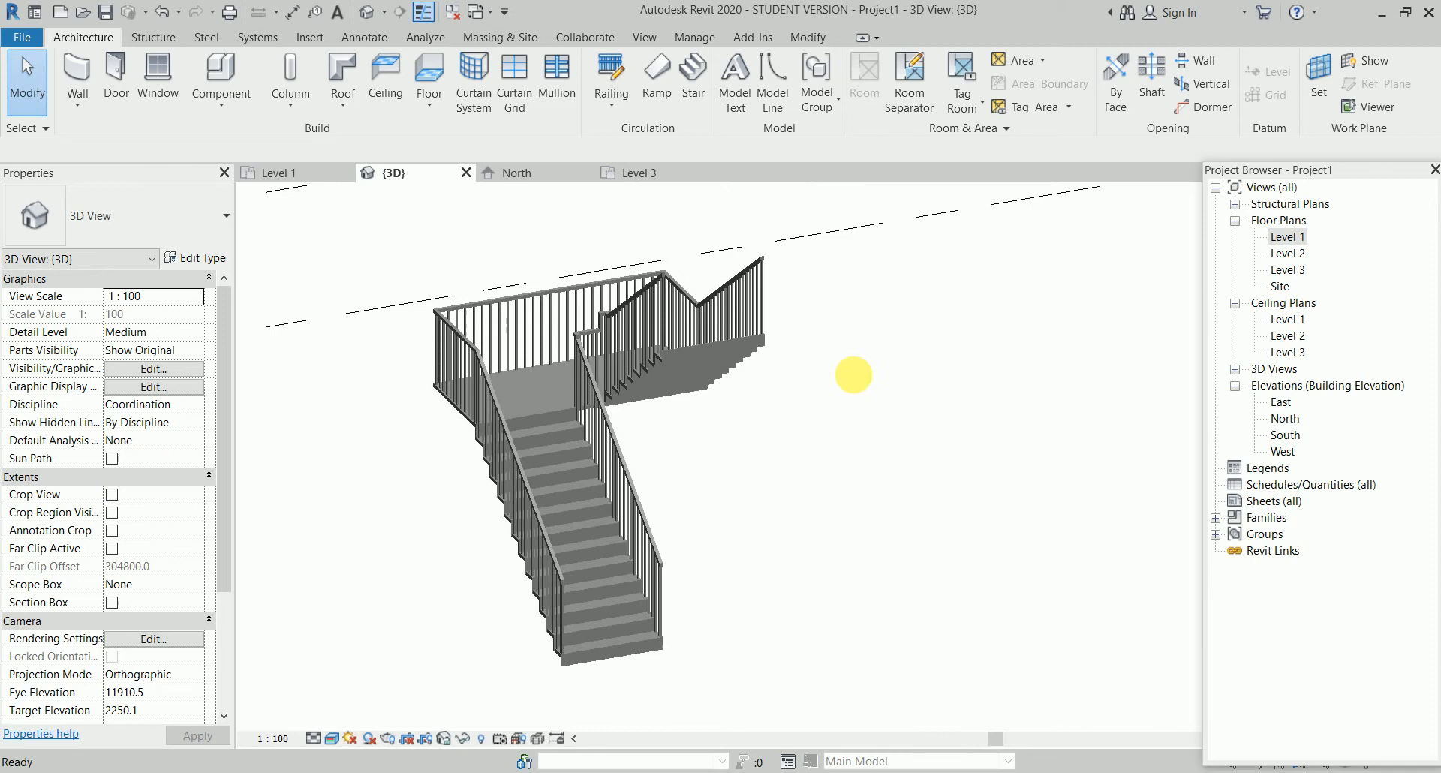
{"action": "left_click", "coordinate": [752, 282]}
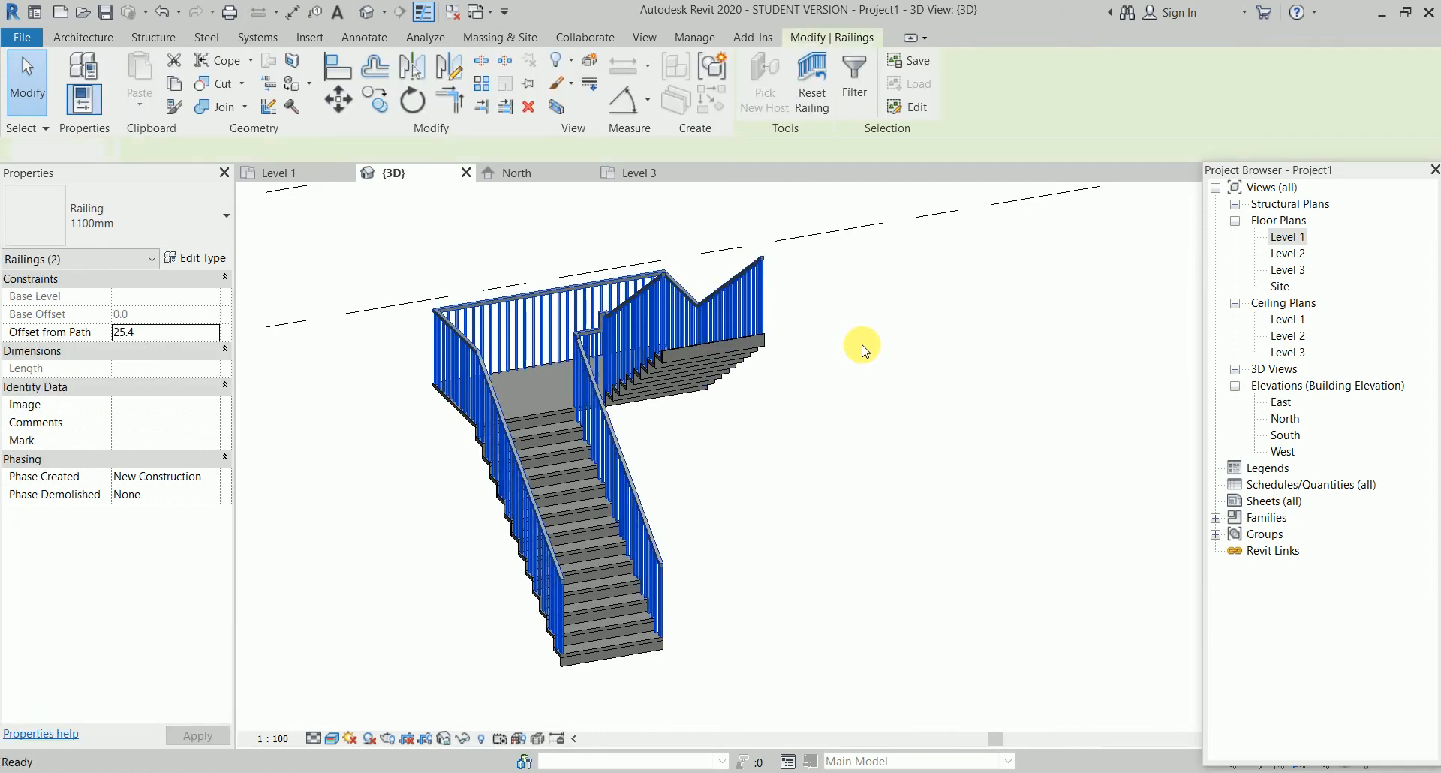
{"action": "key", "text": "Delete"}
Edit the U-shaped stair, convert its landing to a sketch-based component, and open the landing's sketch
{"action": "middle_click_drag", "start_coordinate": [705, 466], "coordinate": [690, 555], "text": "shift"}
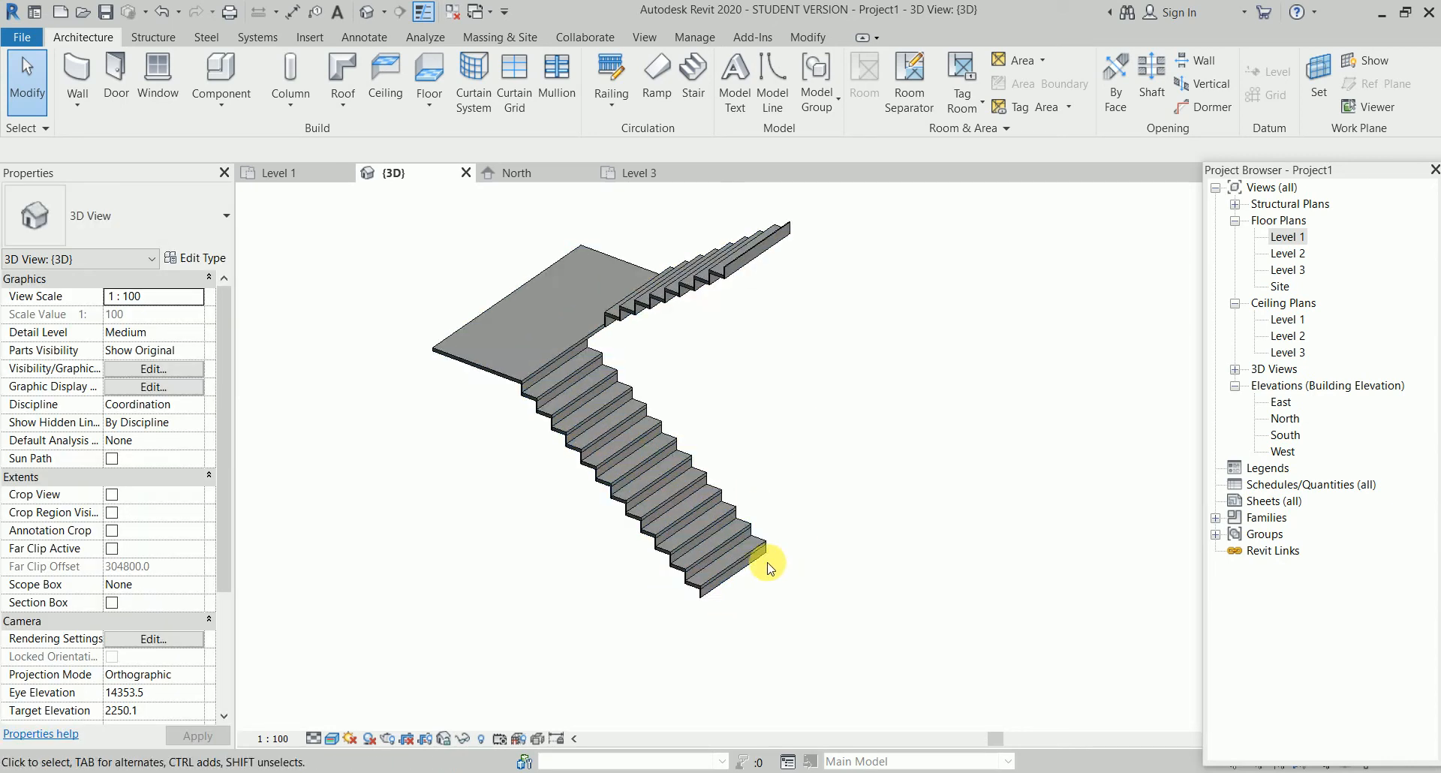
{"action": "middle_click_drag", "start_coordinate": [641, 411], "coordinate": [782, 441], "text": "shift"}
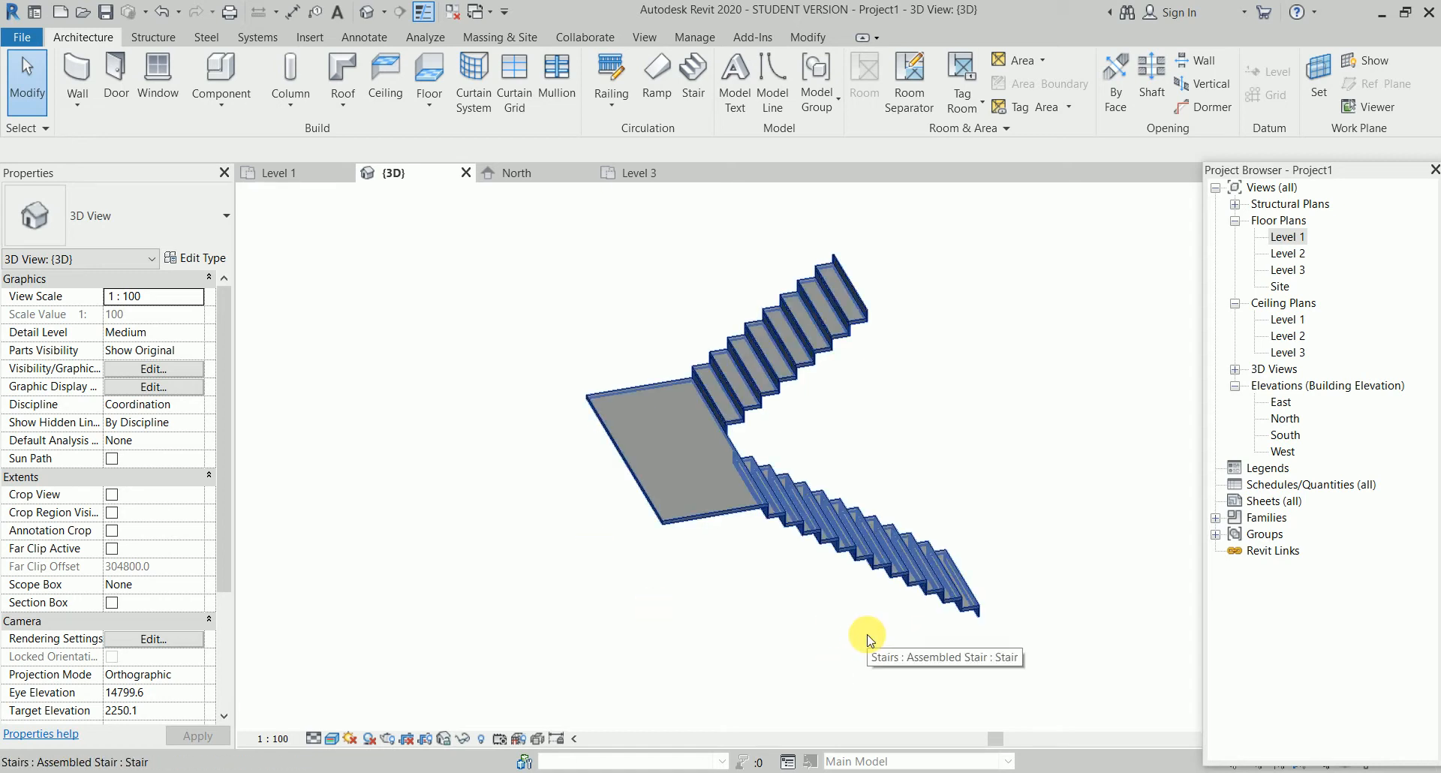
{"action": "left_click", "coordinate": [725, 516]}
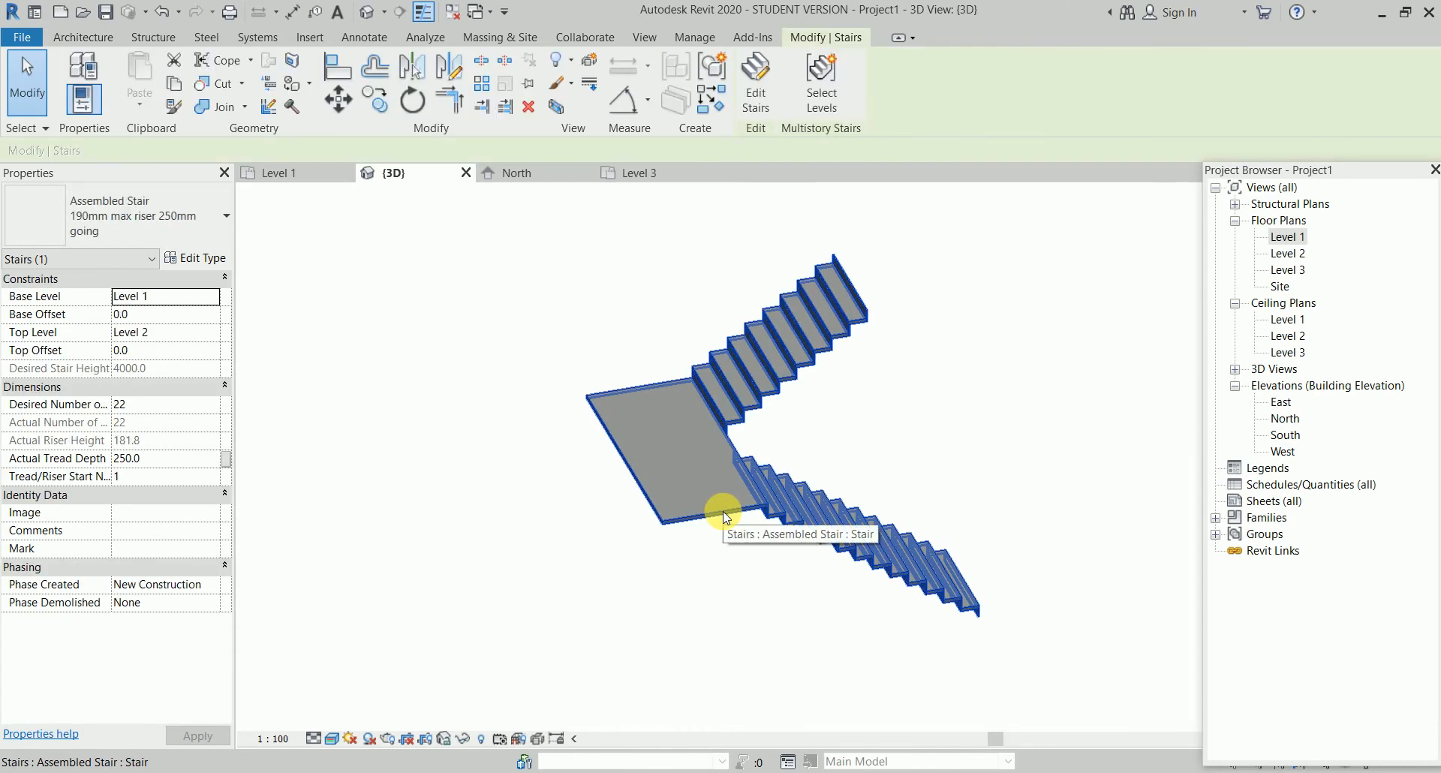
{"action": "left_click", "coordinate": [759, 102]}
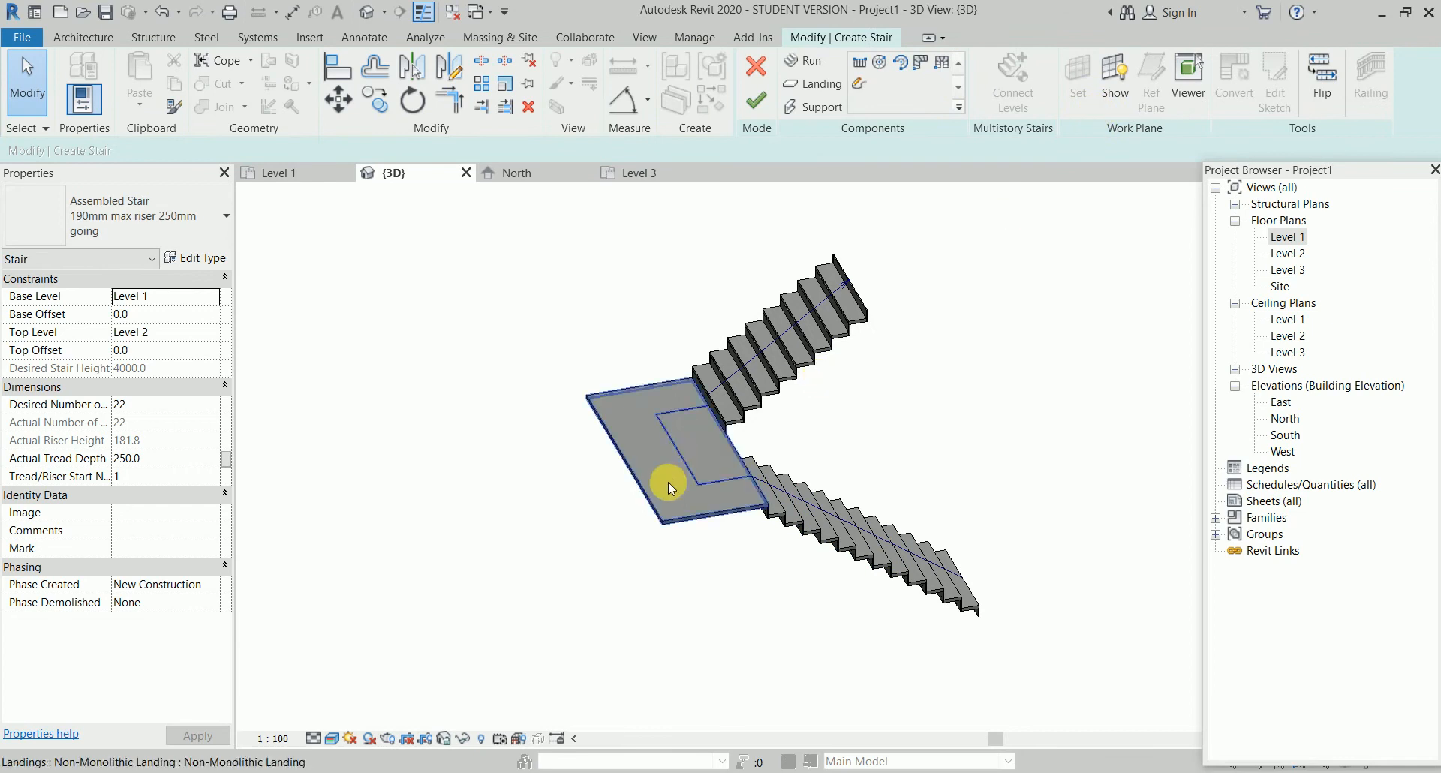
{"action": "left_click", "coordinate": [673, 528]}
{"action": "left_click", "coordinate": [674, 527]}
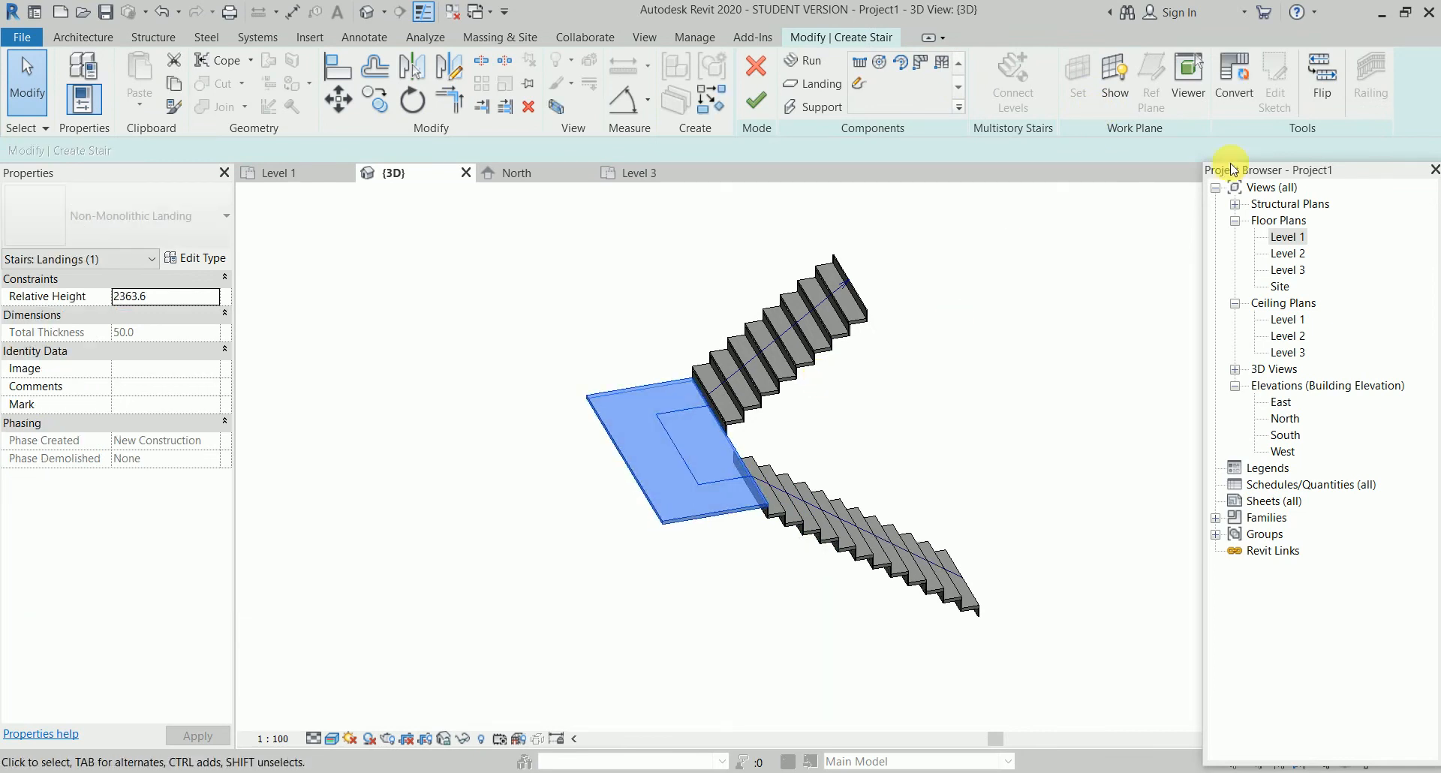
{"action": "left_click", "coordinate": [1267, 105]}
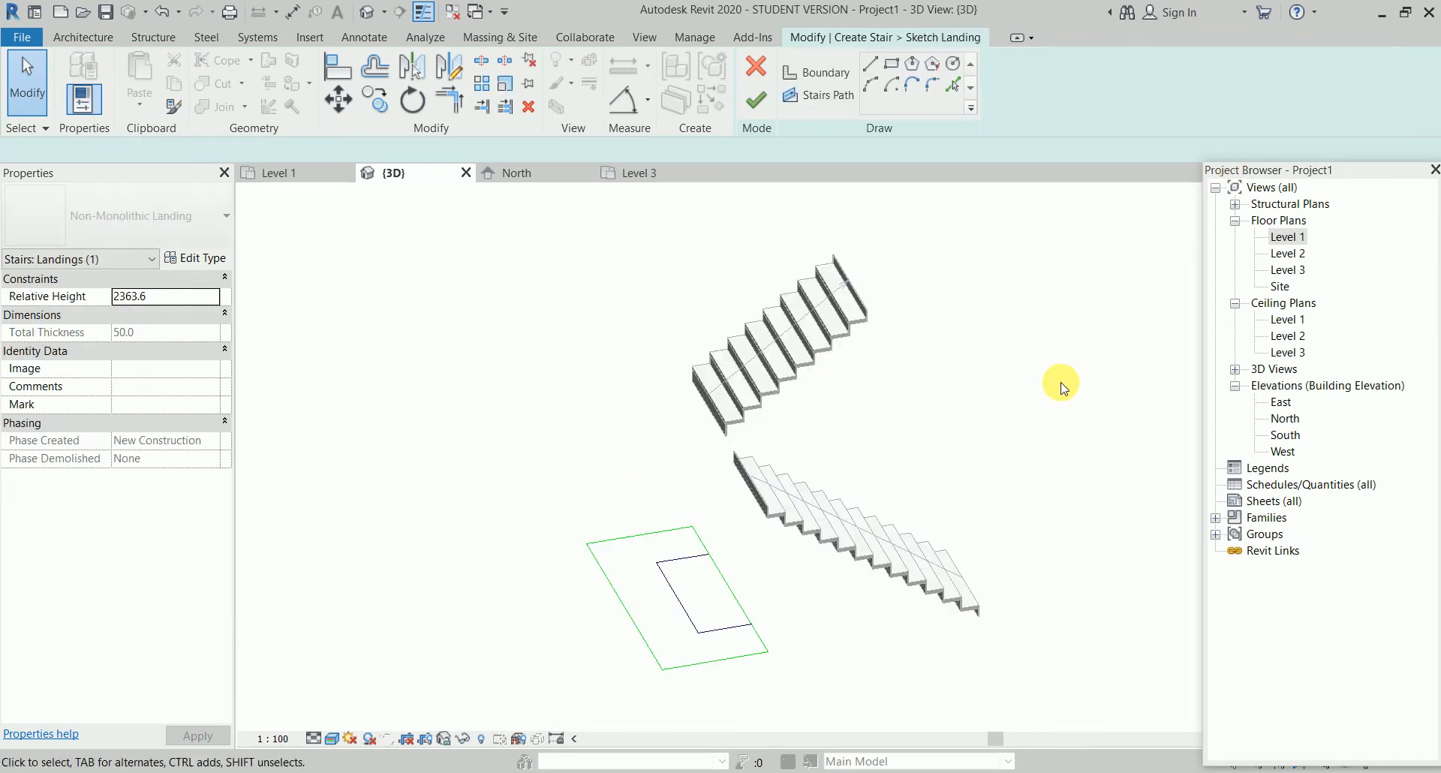
Measure the depth of the landing sketch with an aligned dimension in the Level 1 plan, and delete the dimension
{"action": "double_click", "coordinate": [1302, 237]}
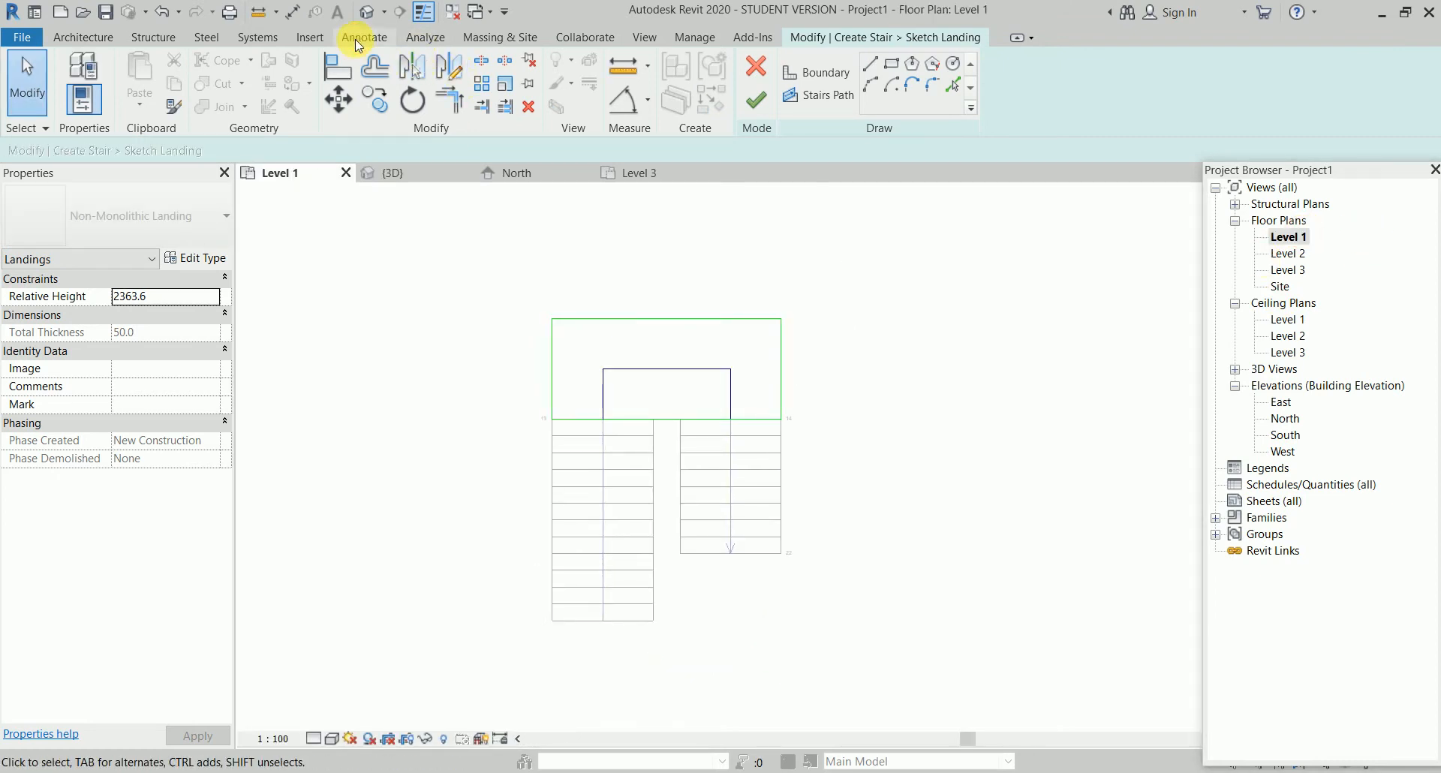
{"action": "left_click", "coordinate": [78, 79]}
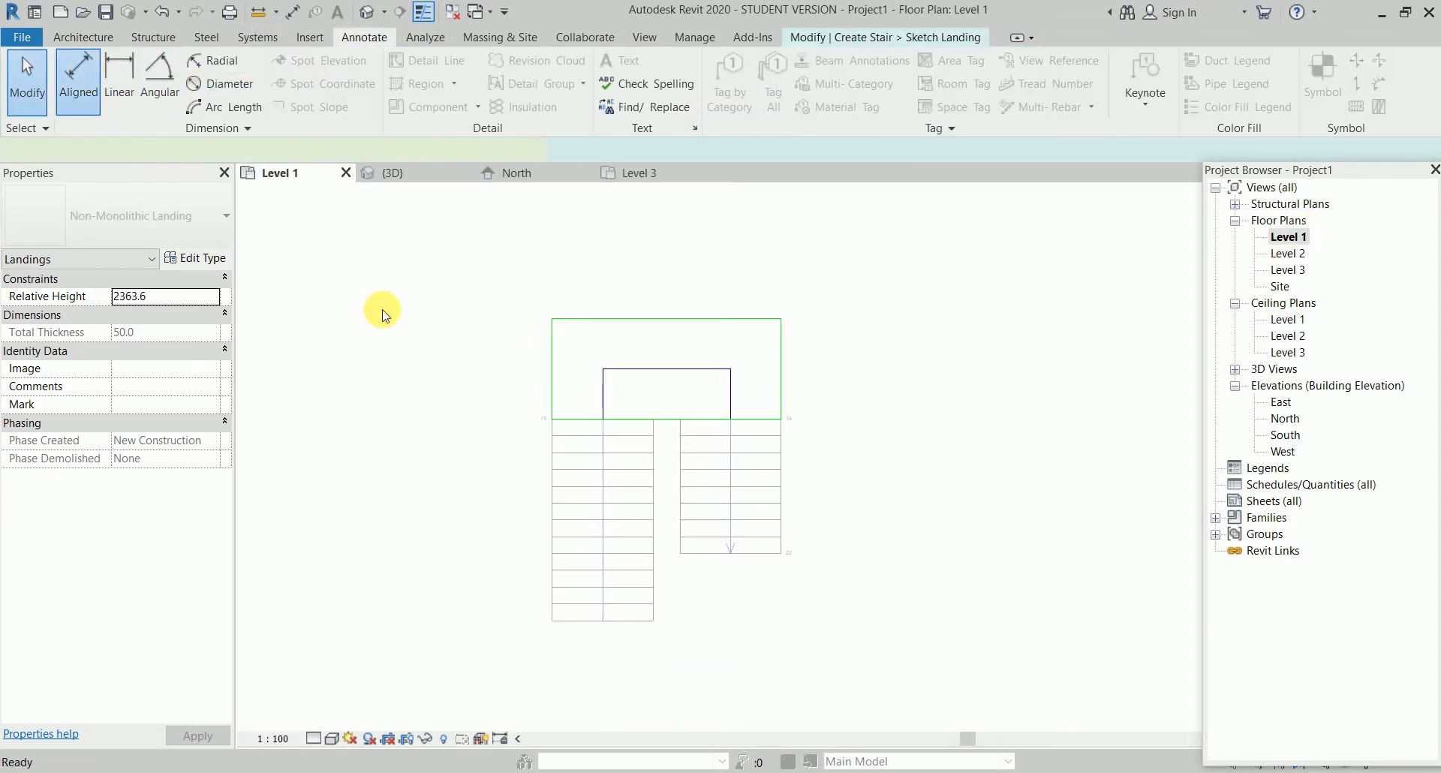
{"action": "left_click", "coordinate": [585, 419]}
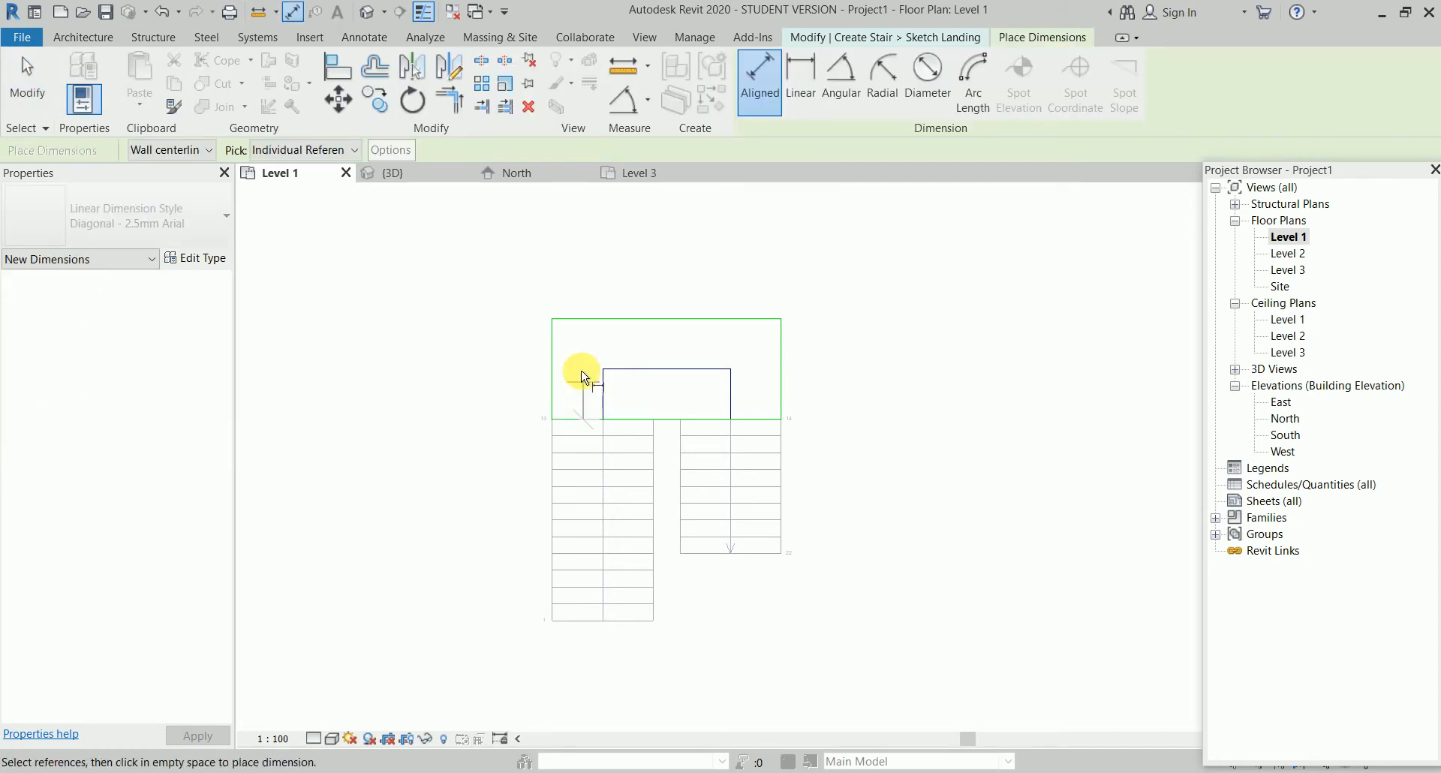
{"action": "left_click", "coordinate": [577, 319]}
{"action": "left_click", "coordinate": [483, 336]}
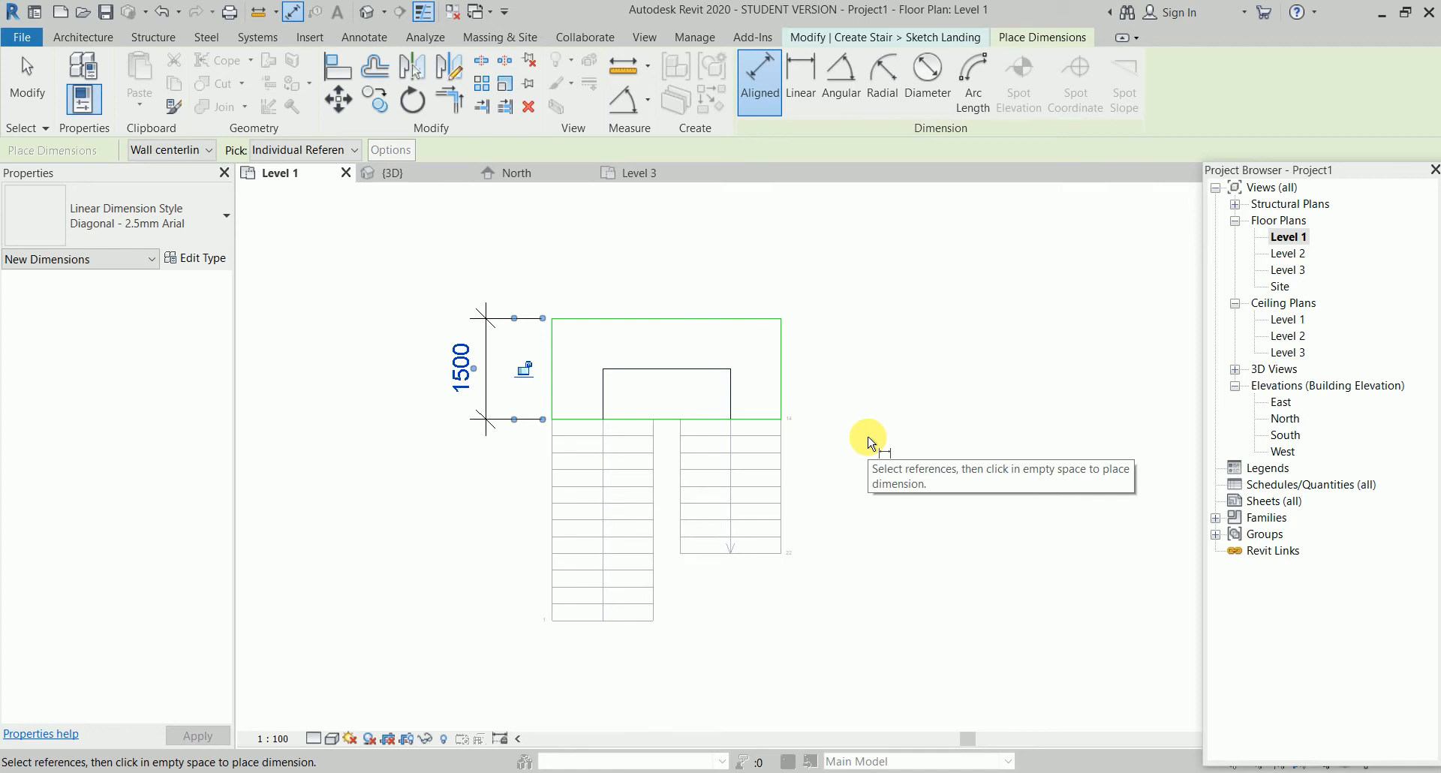
{"action": "right_click", "coordinate": [884, 400]}
{"action": "left_click", "coordinate": [911, 412]}
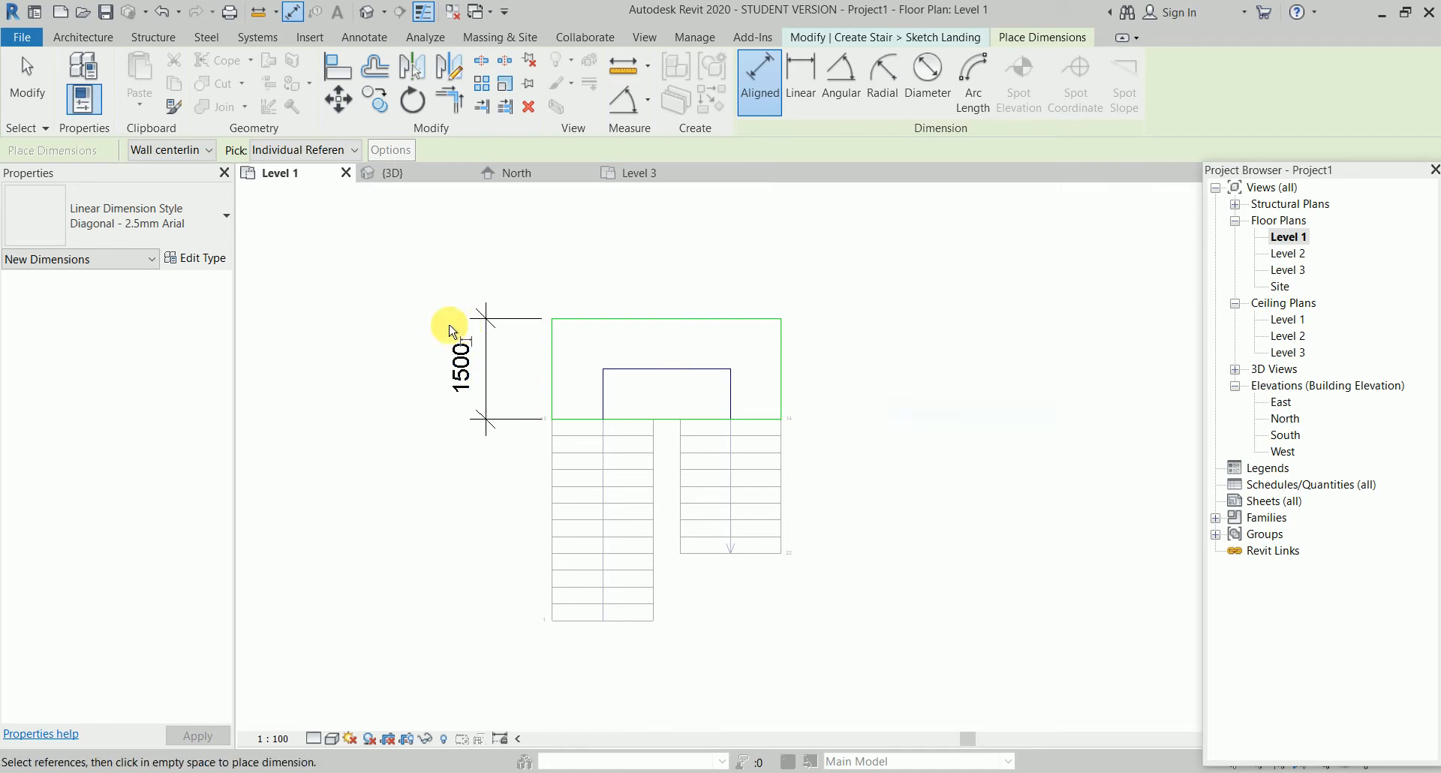
{"action": "key", "text": "Escape"}
{"action": "left_click", "coordinate": [487, 358]}
{"action": "key", "text": "Delete"}
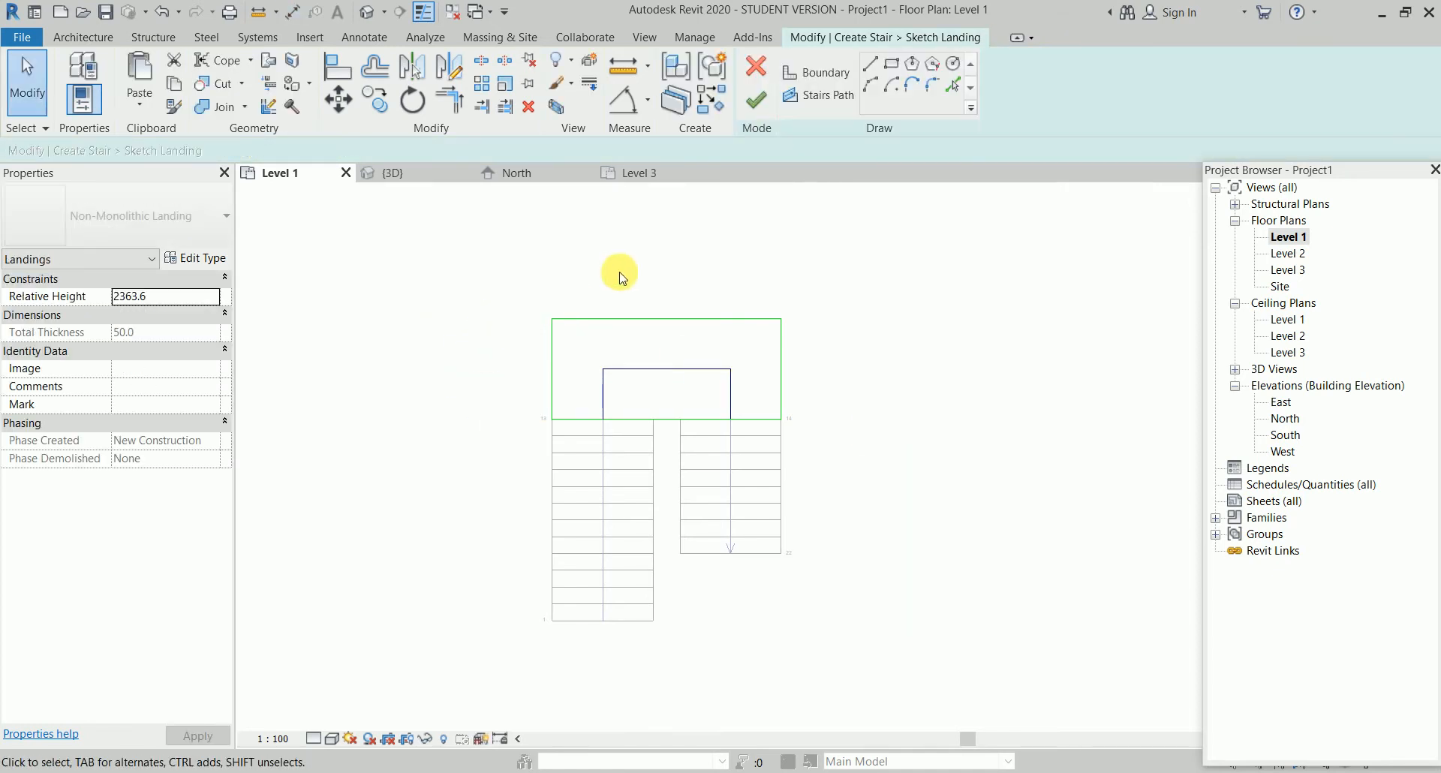
Set the landing's outer boundary 1500 mm from the stairs path, and finish the landing sketch and the stair edit
{"action": "left_click", "coordinate": [637, 318]}
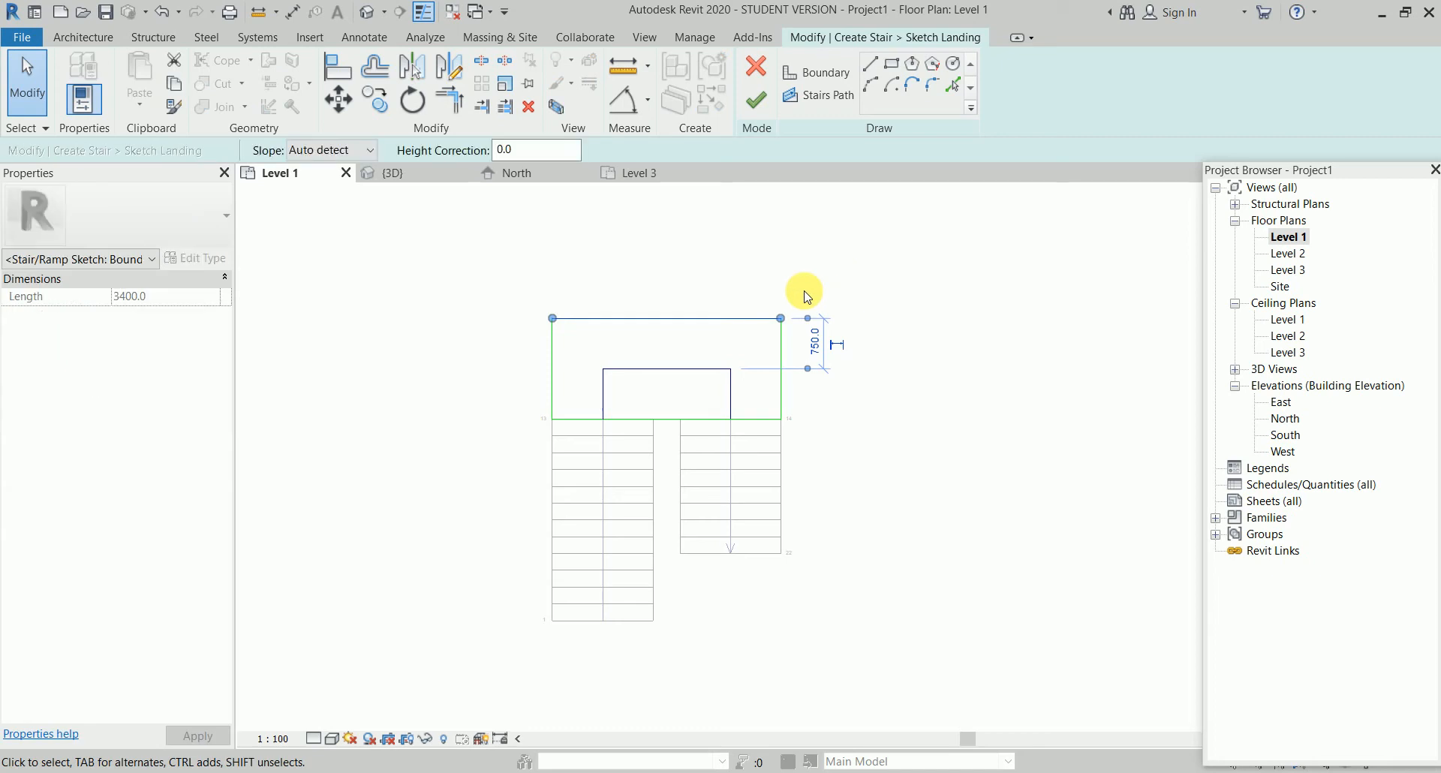
{"action": "left_click", "coordinate": [816, 345]}
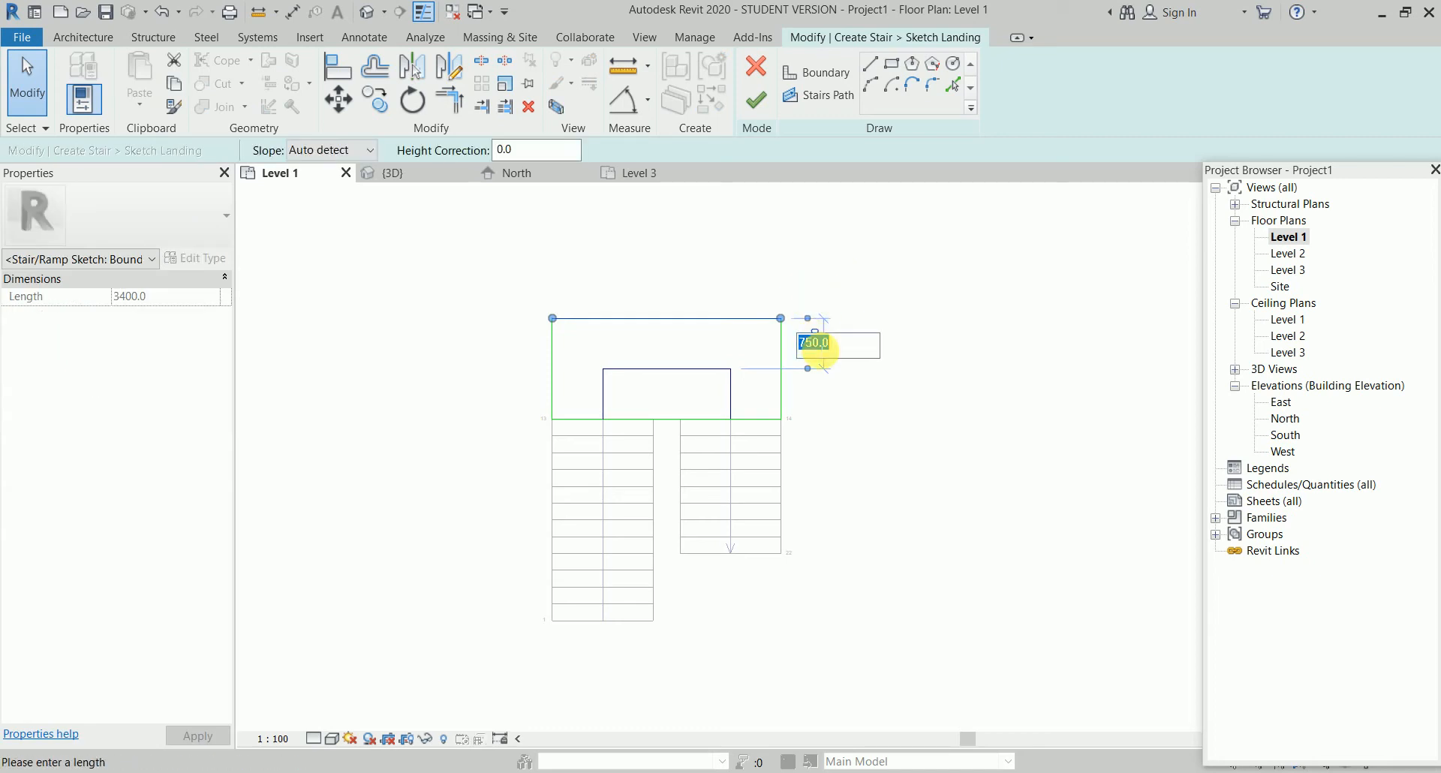
{"action": "type", "text": "1500"}
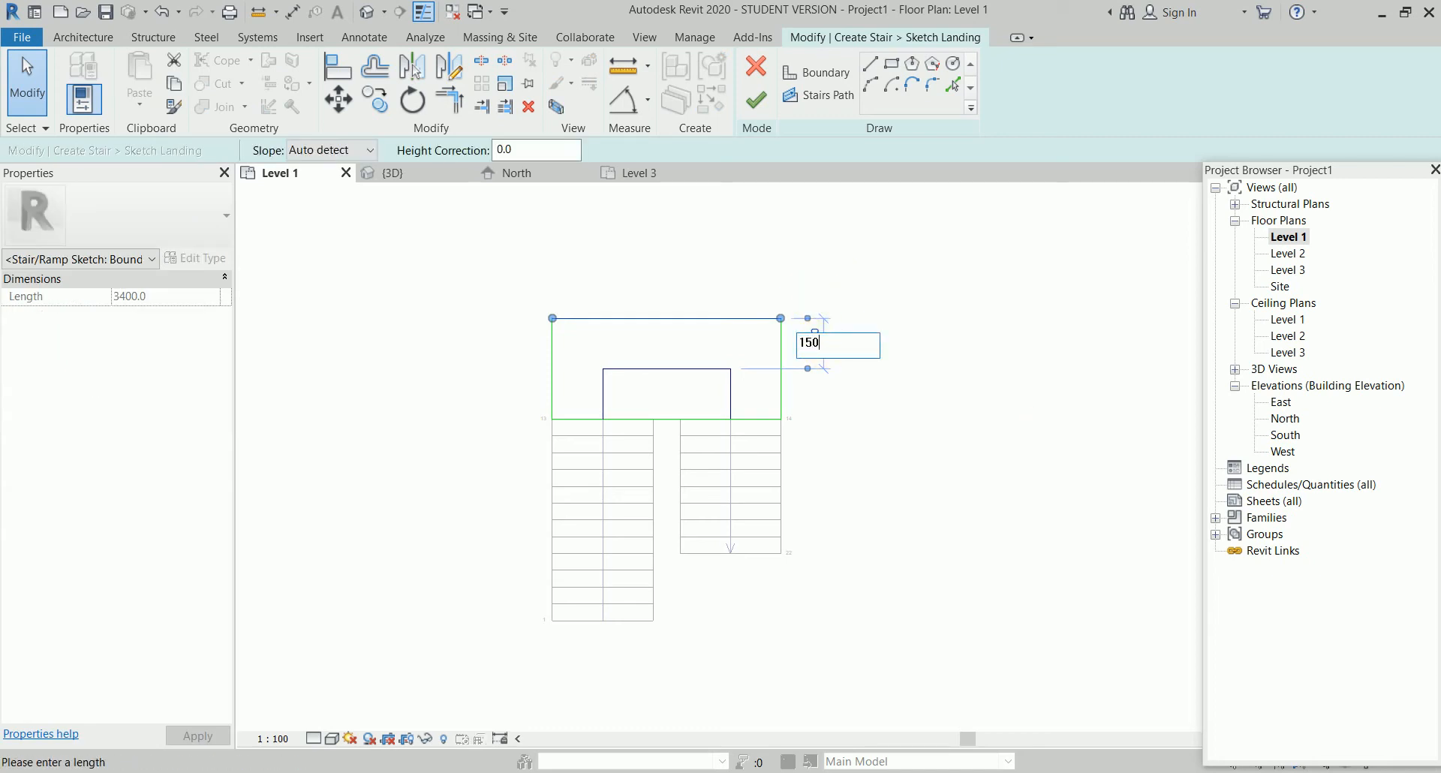
{"action": "key", "text": "Return"}
{"action": "left_click", "coordinate": [989, 489]}
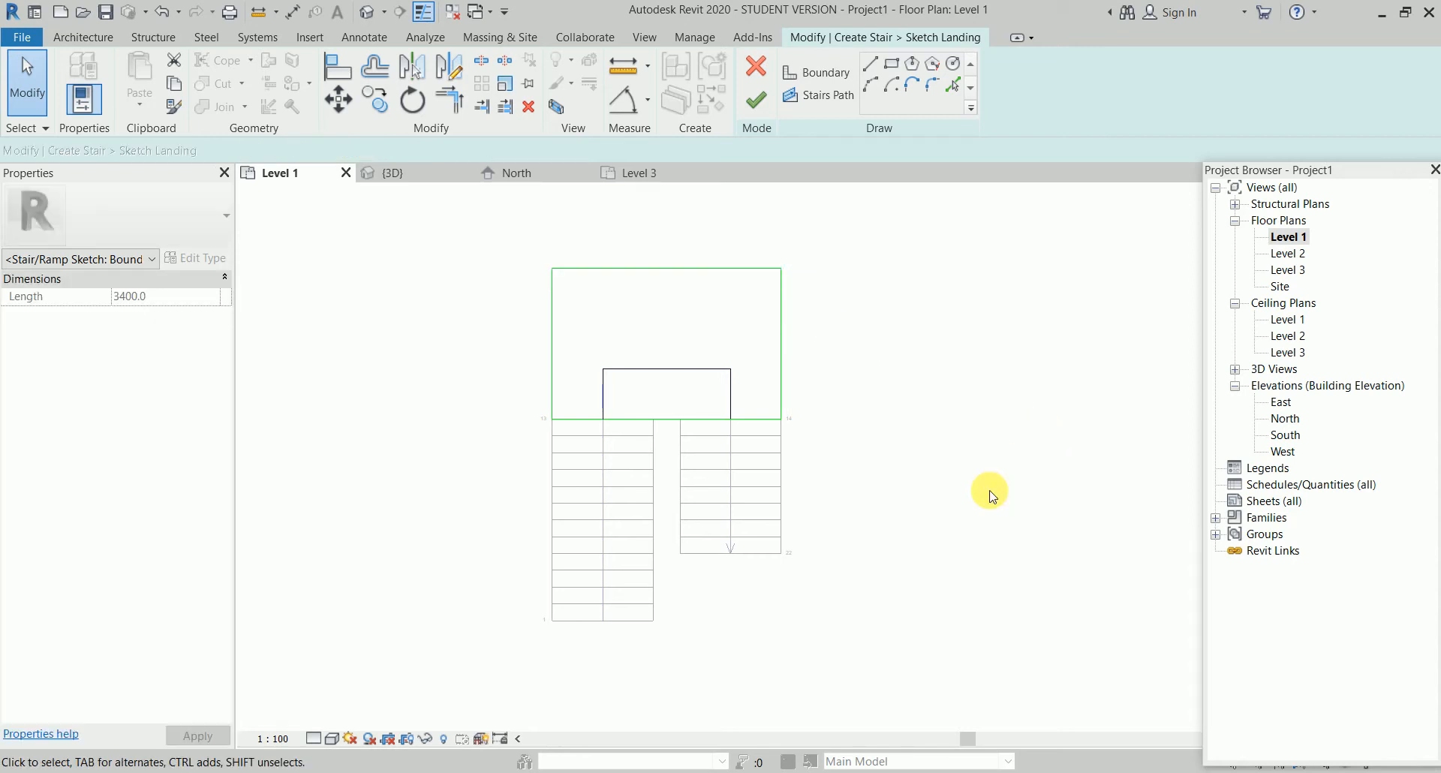
{"action": "left_click", "coordinate": [759, 102]}
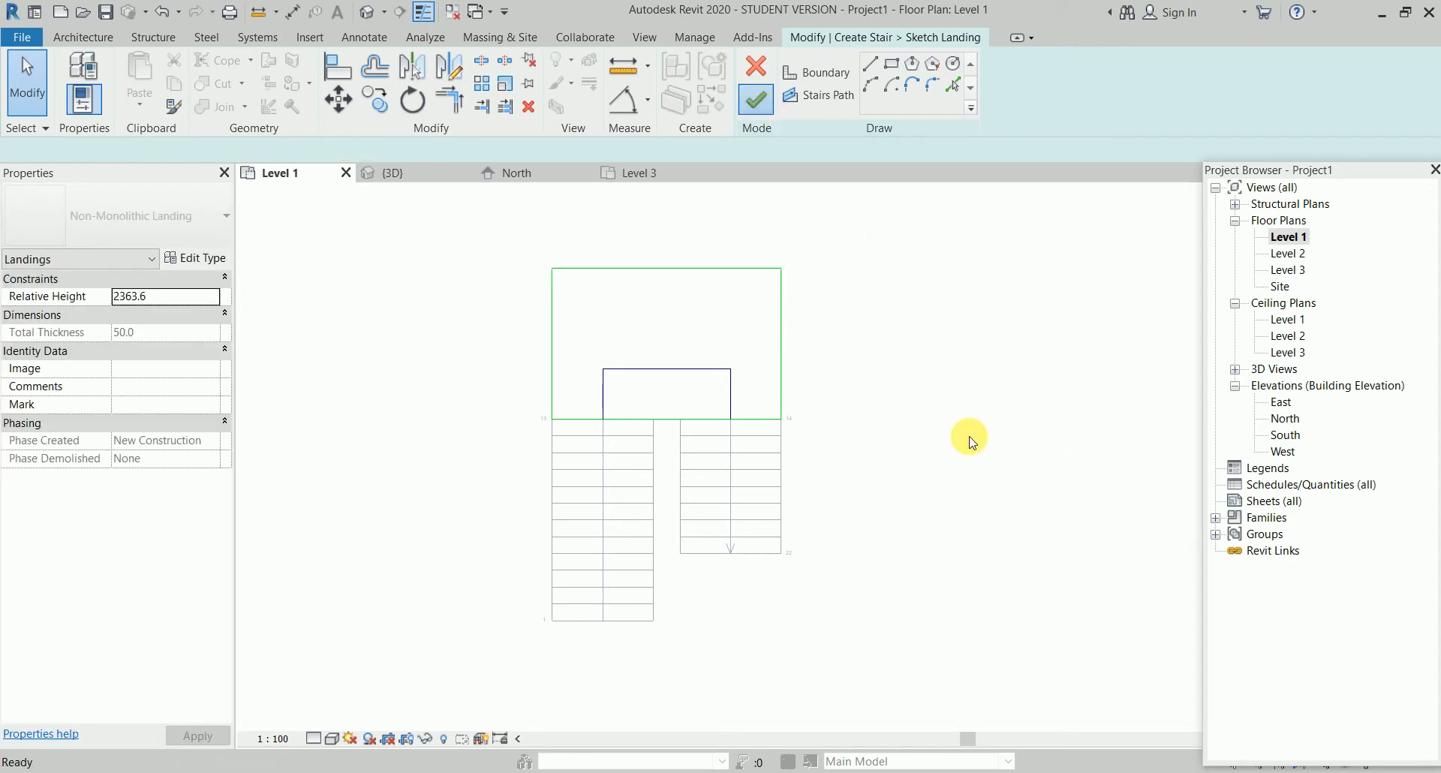
{"action": "left_click", "coordinate": [756, 100]}
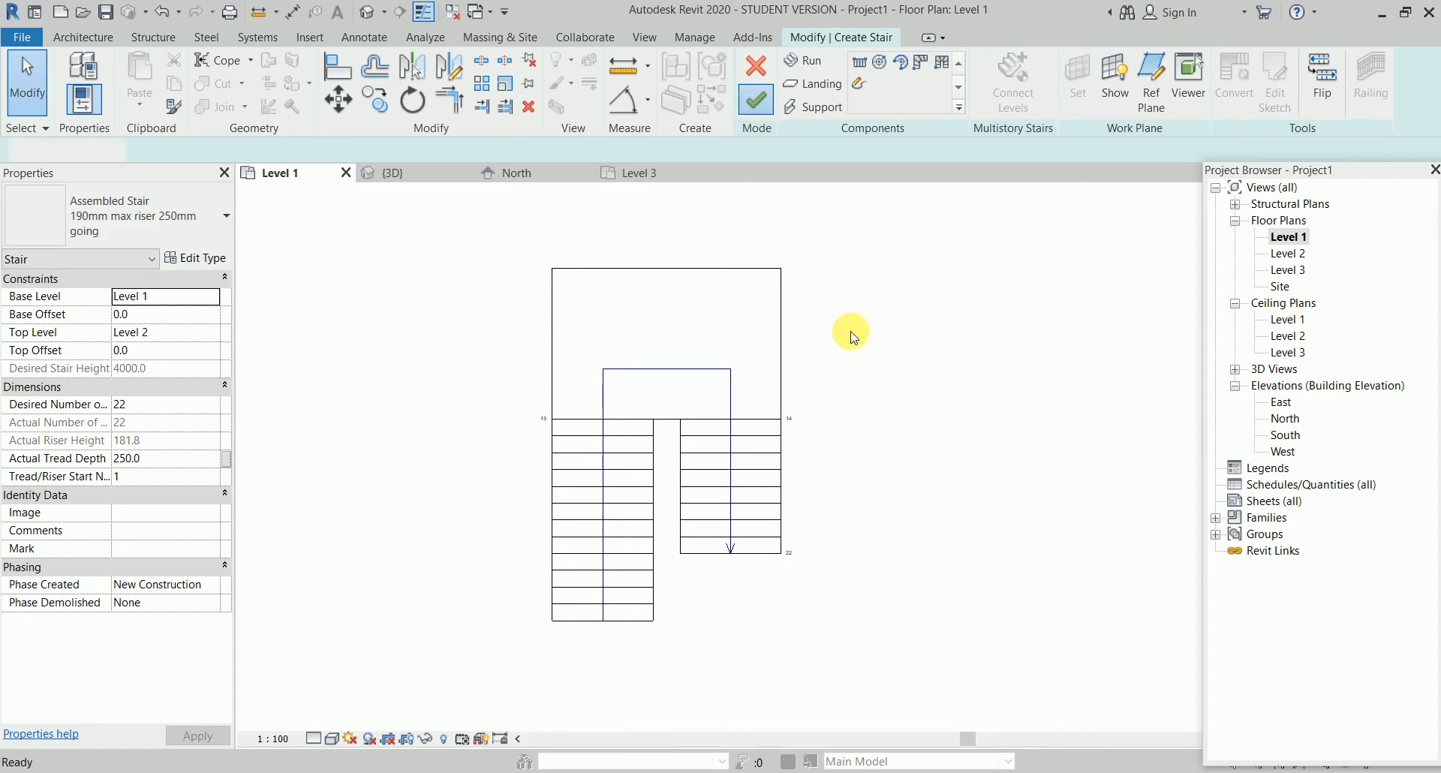
Check the reshaped landing in the 3D view, and delete the whole U-shaped stair
{"action": "left_click", "coordinate": [411, 175]}
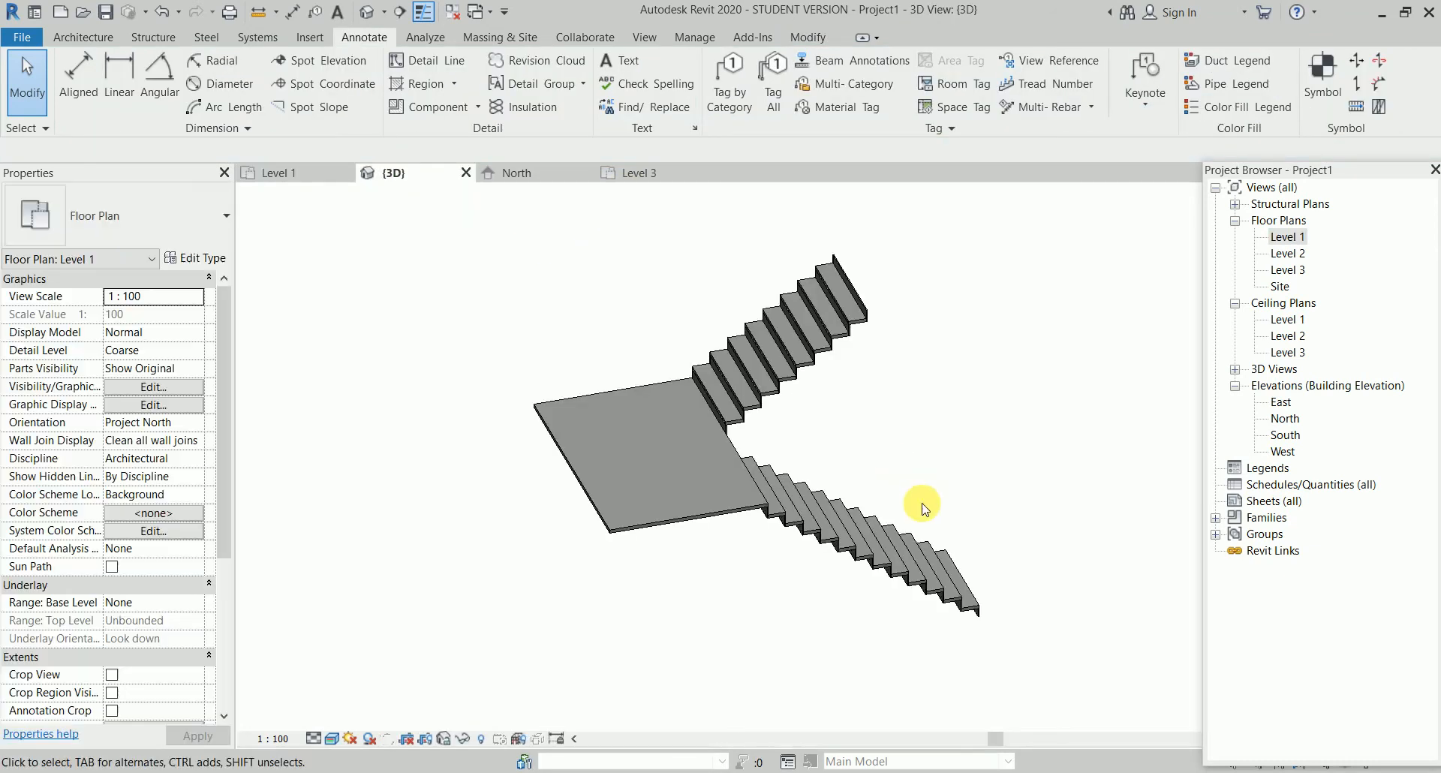
{"action": "middle_click_drag", "start_coordinate": [965, 526], "coordinate": [825, 511], "text": "shift"}
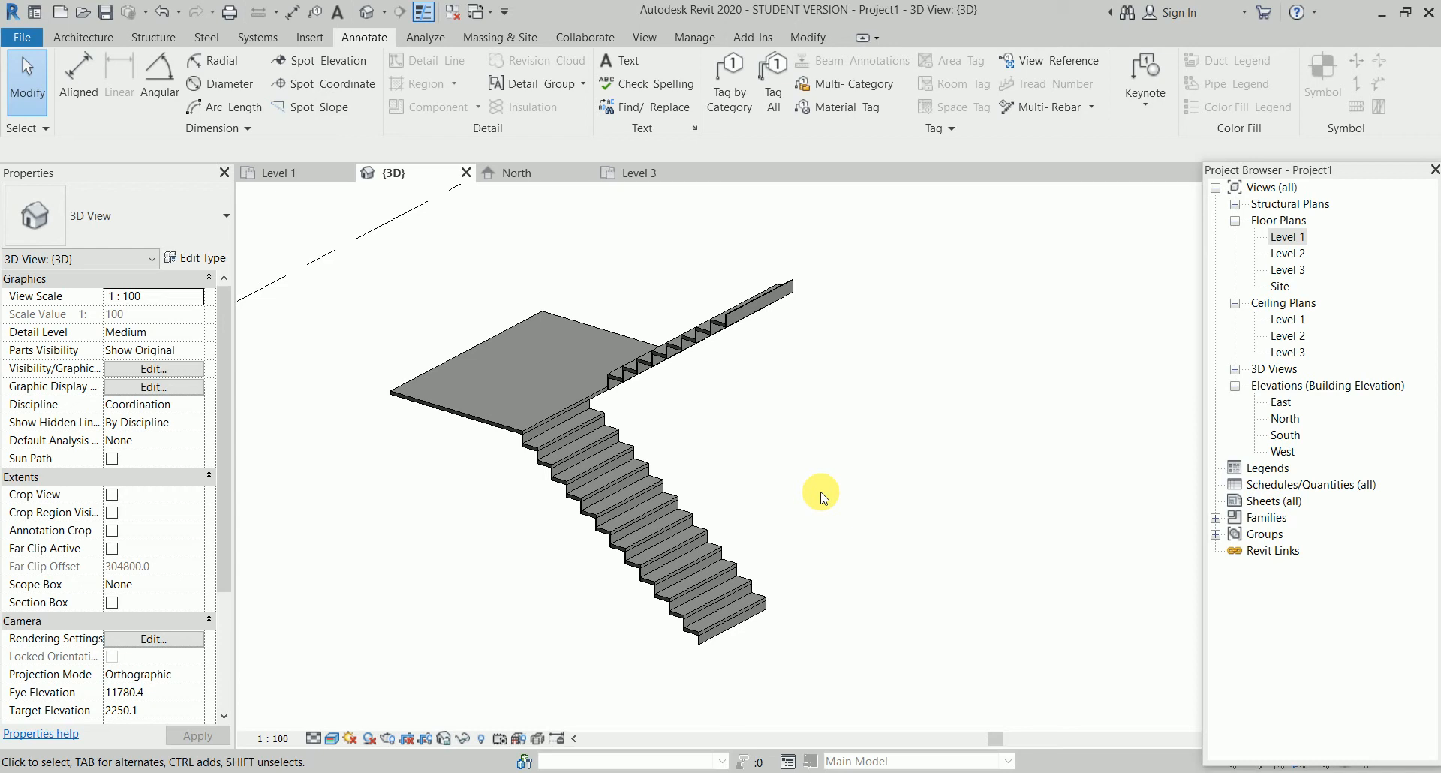
{"action": "left_click", "coordinate": [705, 507]}
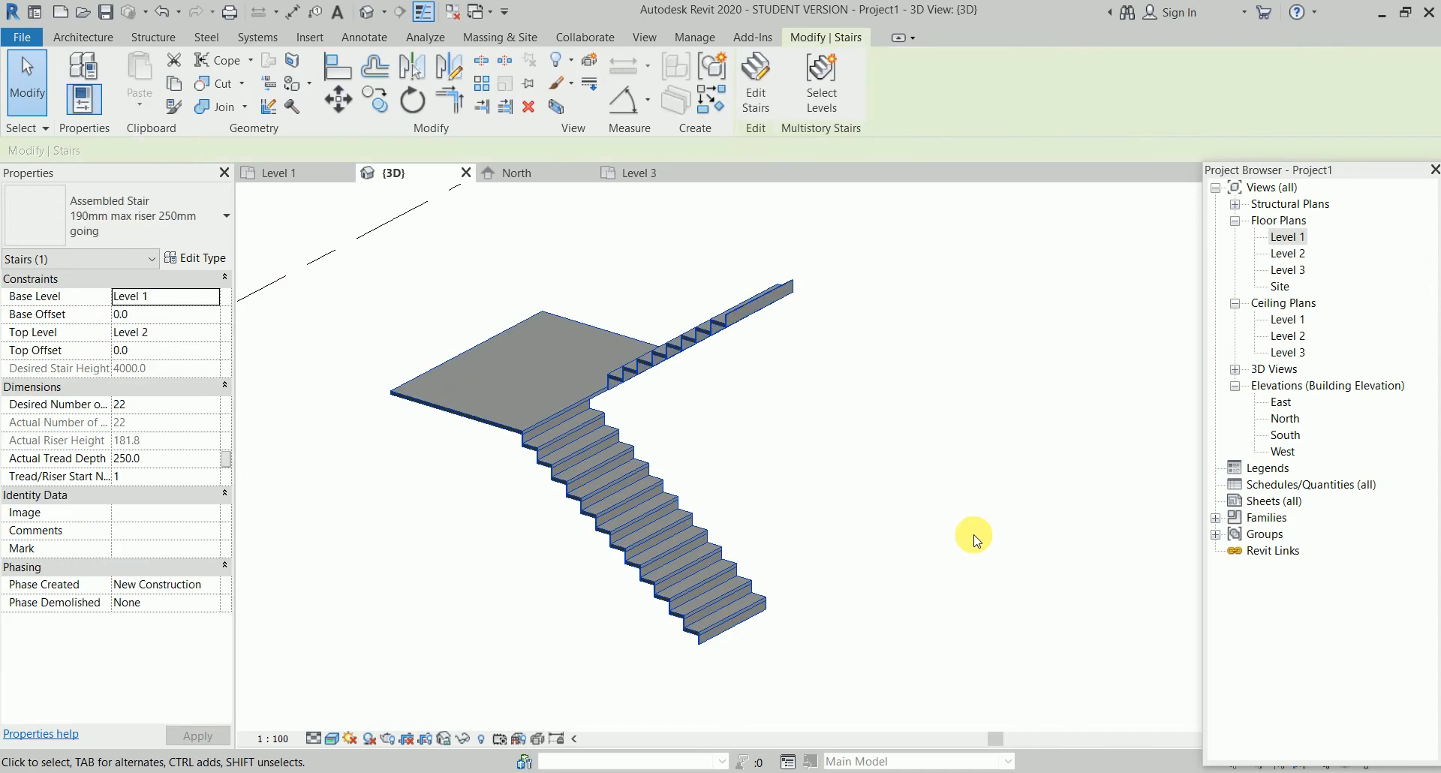
{"action": "key", "text": "Delete"}
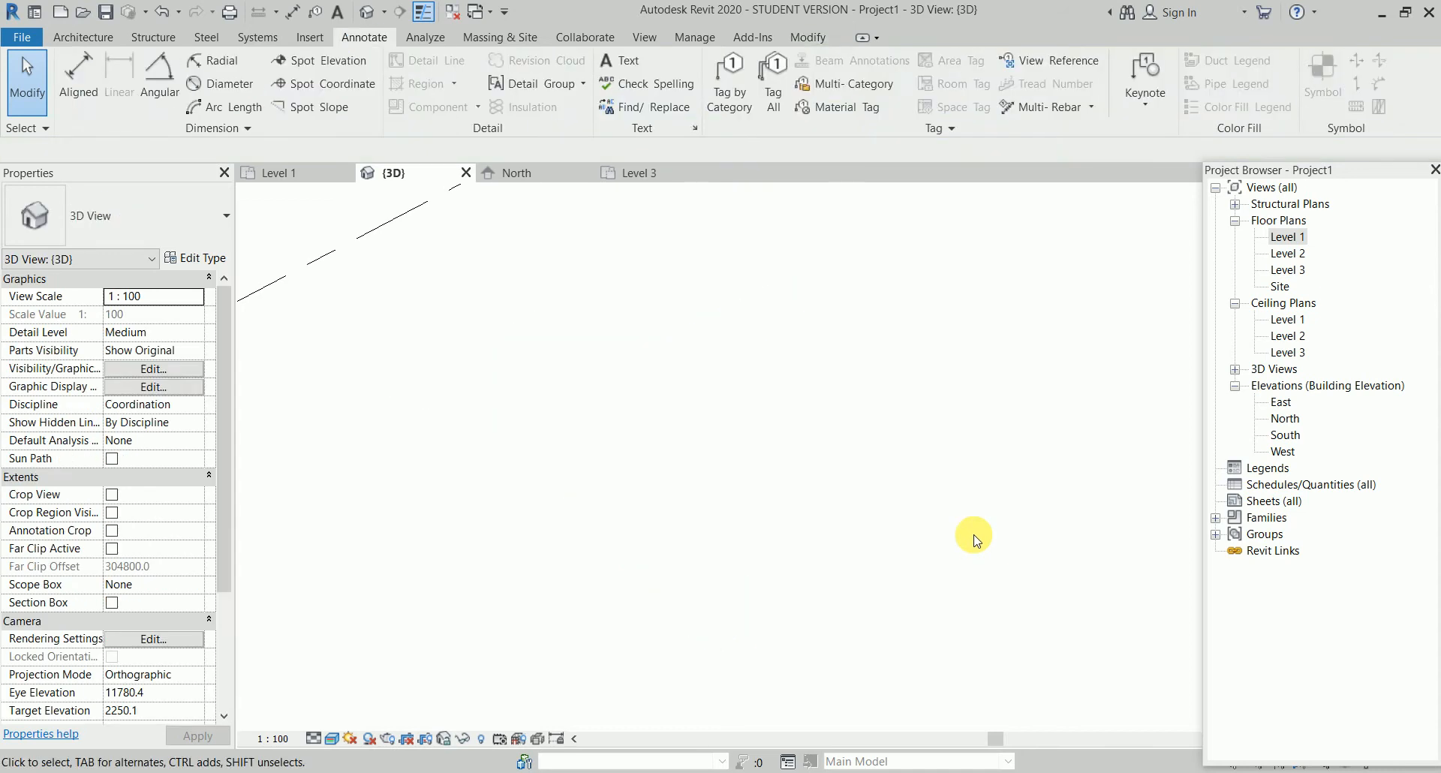
Start a new stair in the Level 1 plan with its top level set to Level 2
{"action": "double_click", "coordinate": [1282, 238]}
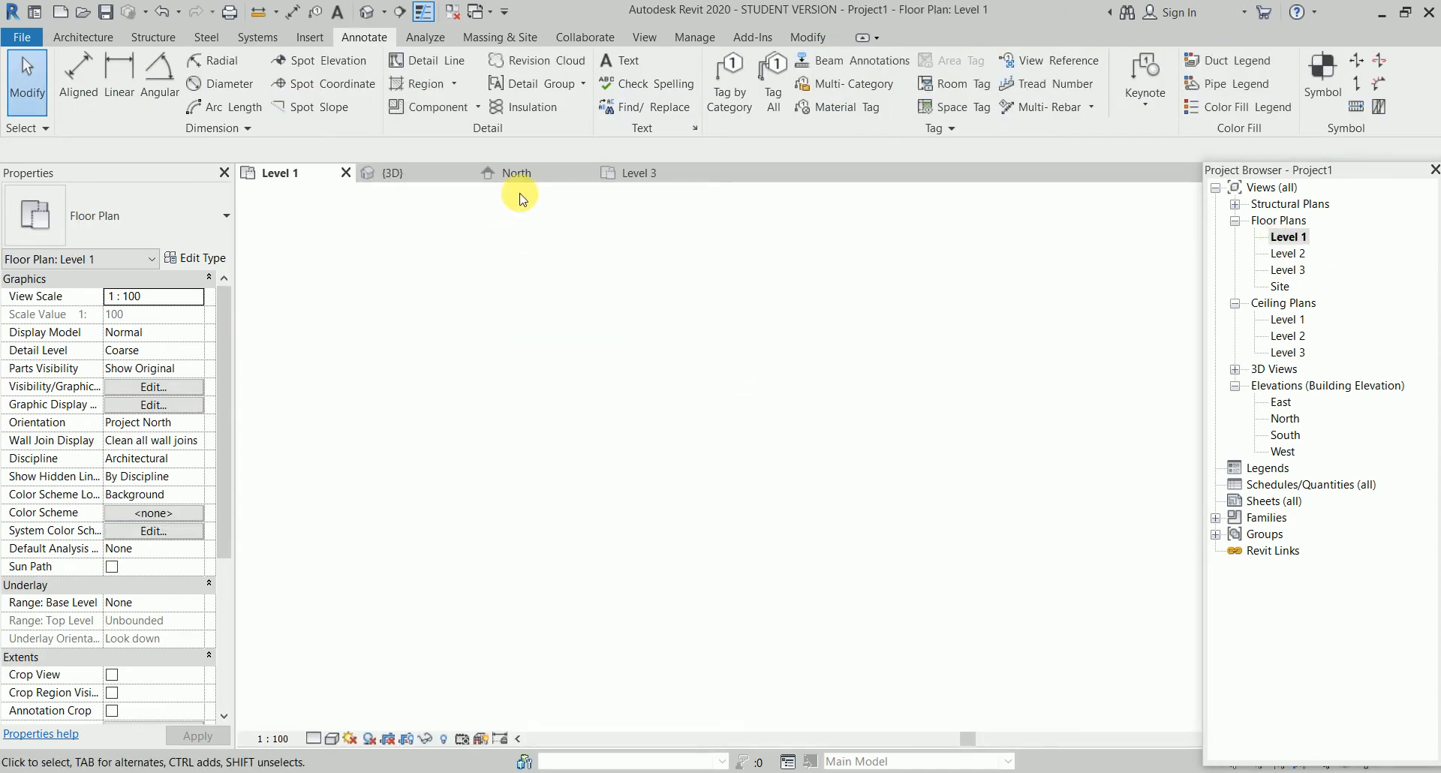
{"action": "left_click", "coordinate": [93, 34]}
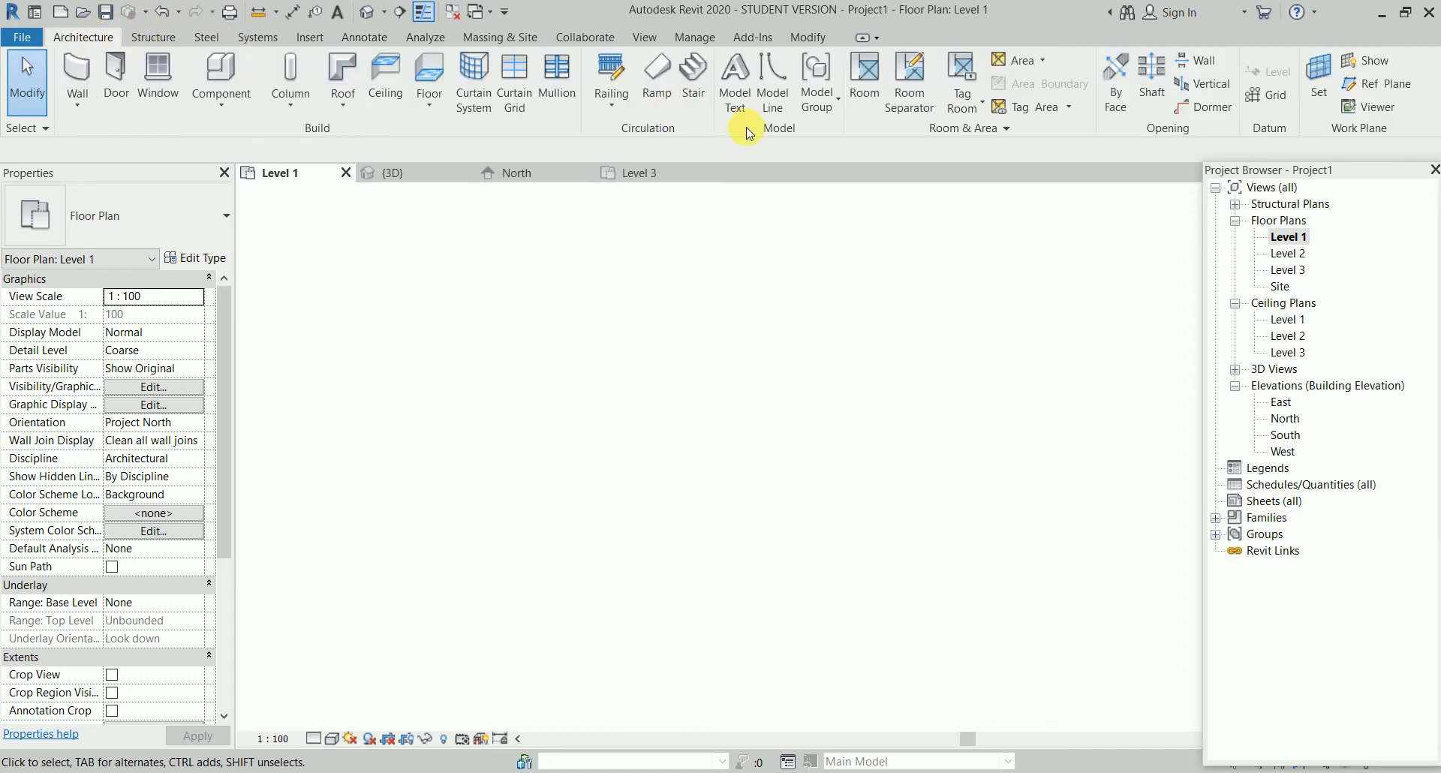
{"action": "left_click", "coordinate": [686, 83]}
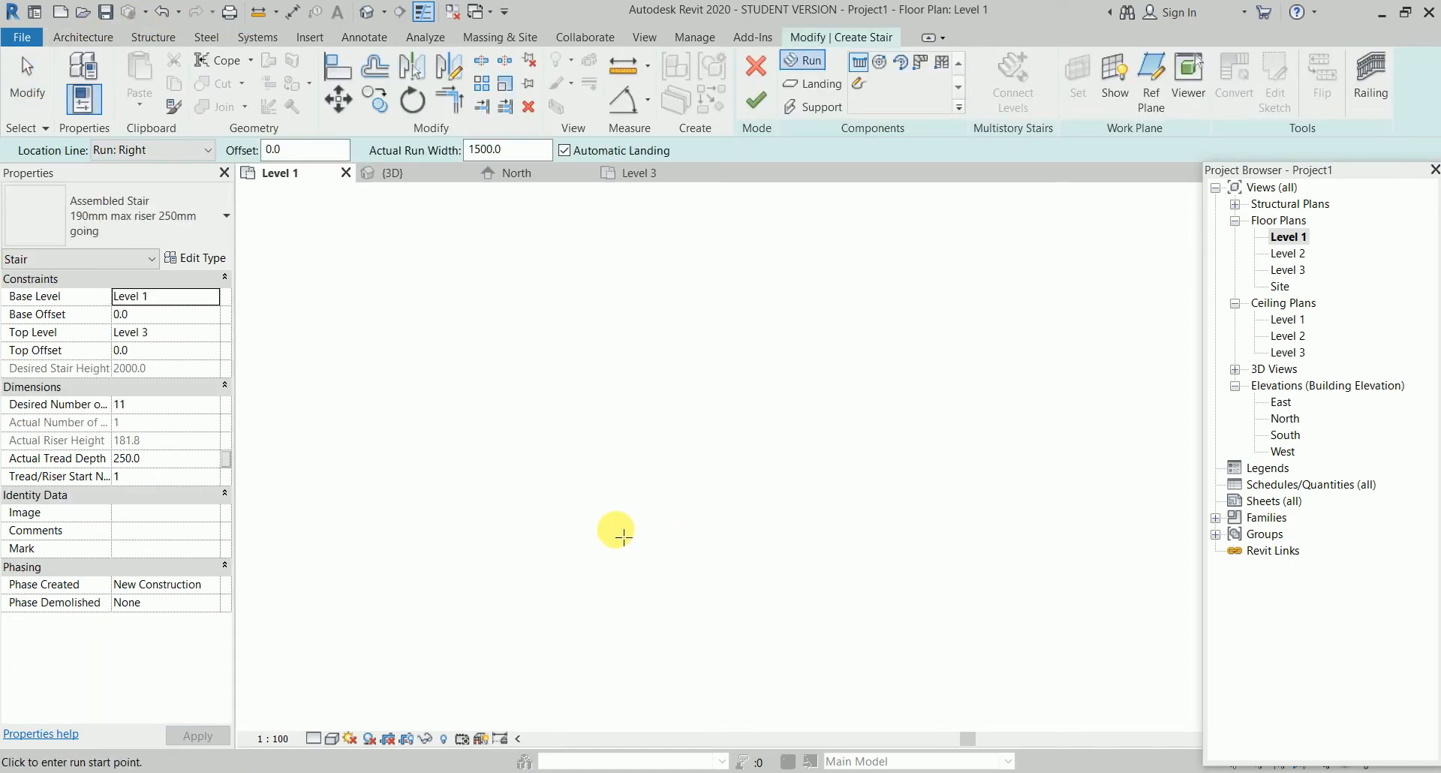
{"action": "left_click", "coordinate": [218, 333]}
{"action": "left_click", "coordinate": [164, 383]}
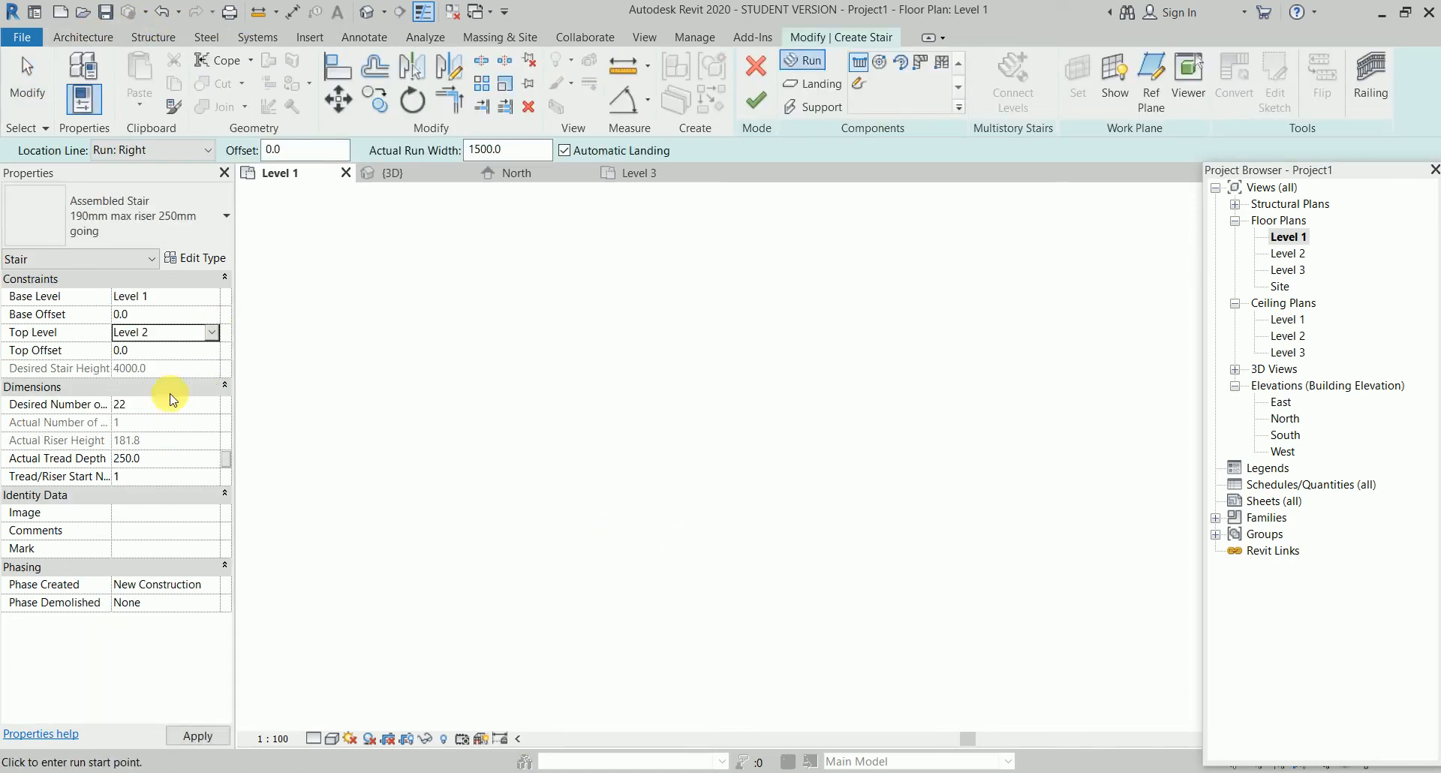
Draw a vertical 11-riser run 2500 mm long and begin a second run beside its upper end
{"action": "left_click", "coordinate": [611, 536]}
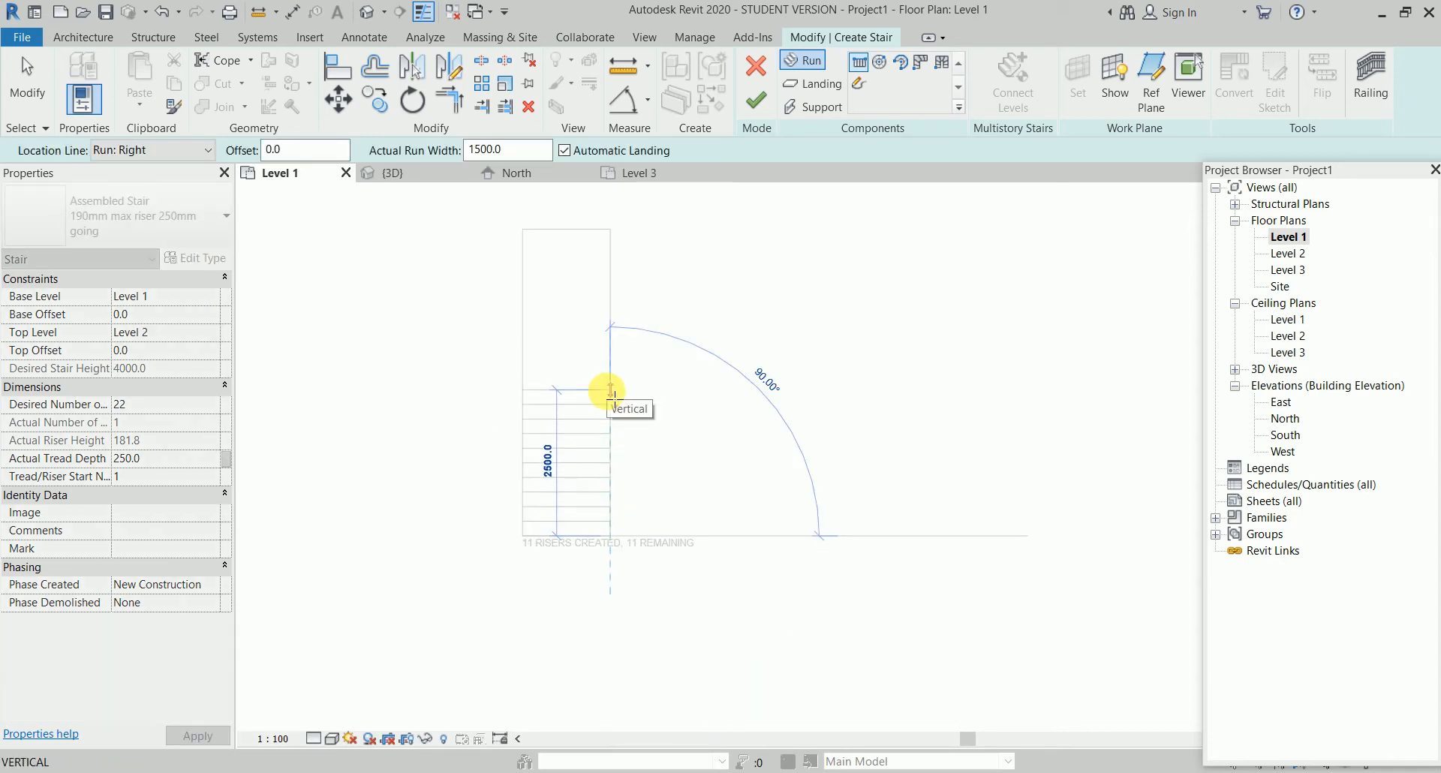
{"action": "left_click", "coordinate": [610, 389]}
{"action": "scroll", "coordinate": [610, 389], "scroll_direction": "up", "scroll_amount": 2}
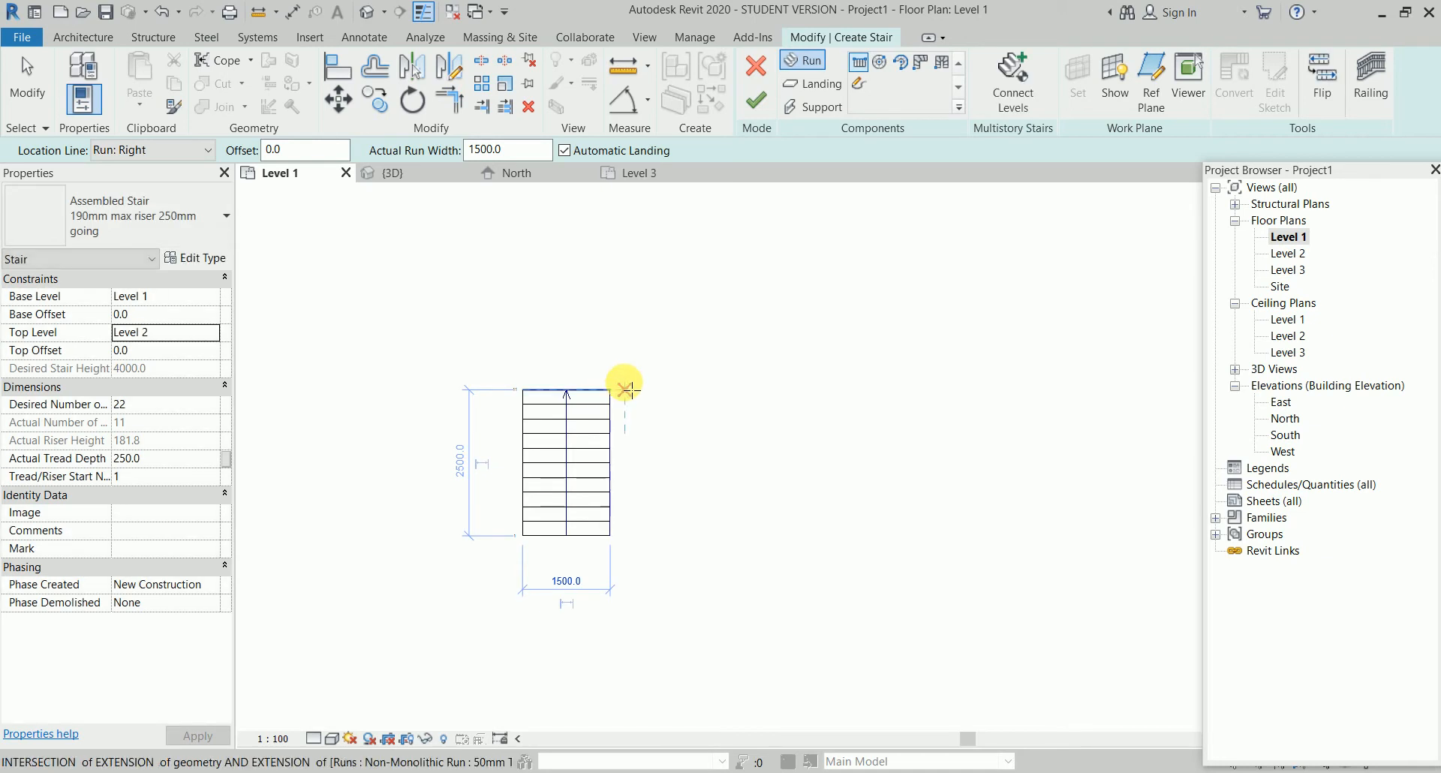
{"action": "left_click", "coordinate": [605, 394]}
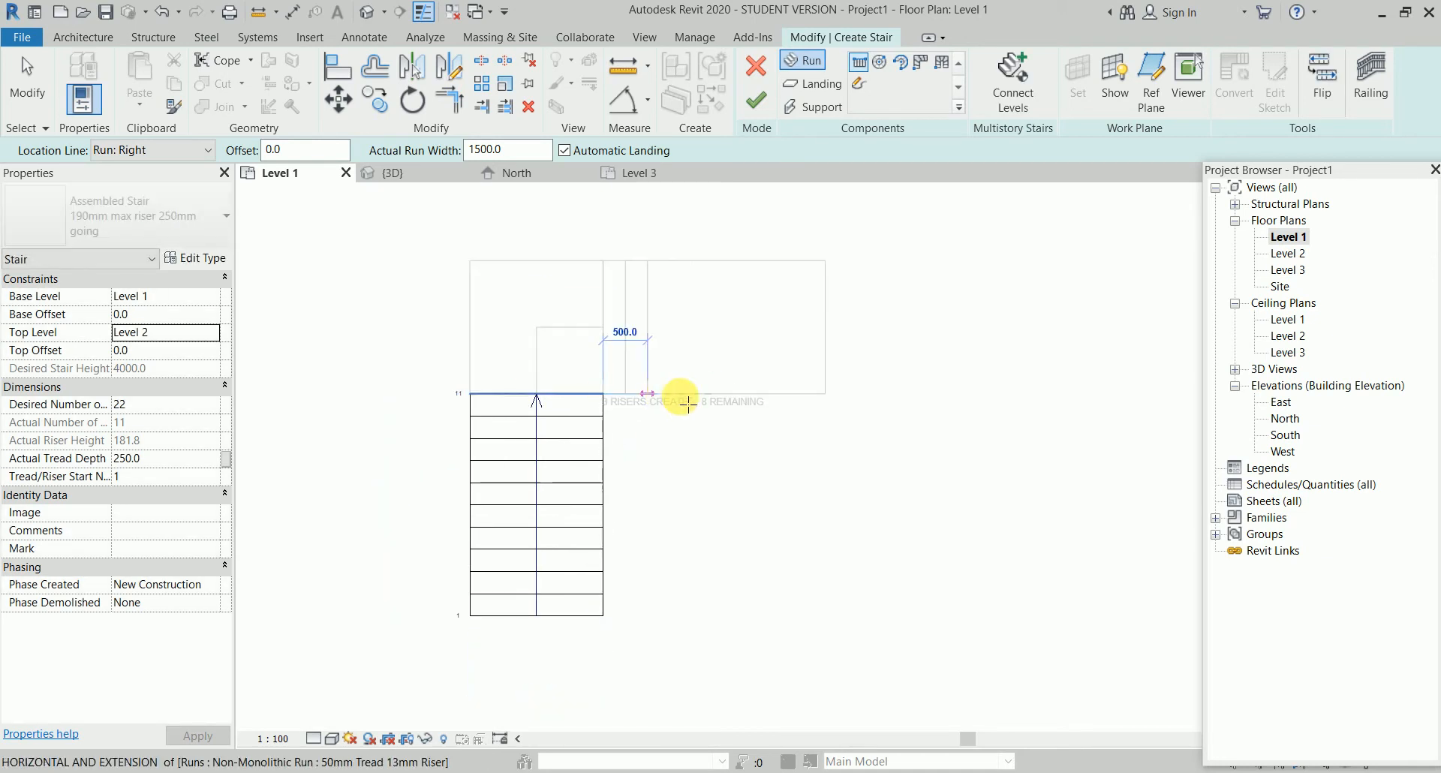
Place the end of the second run perpendicular to the first, using the remaining 11 risers, and finish the L-shaped stair
{"action": "left_click", "coordinate": [807, 396]}
{"action": "key", "text": "Escape"}
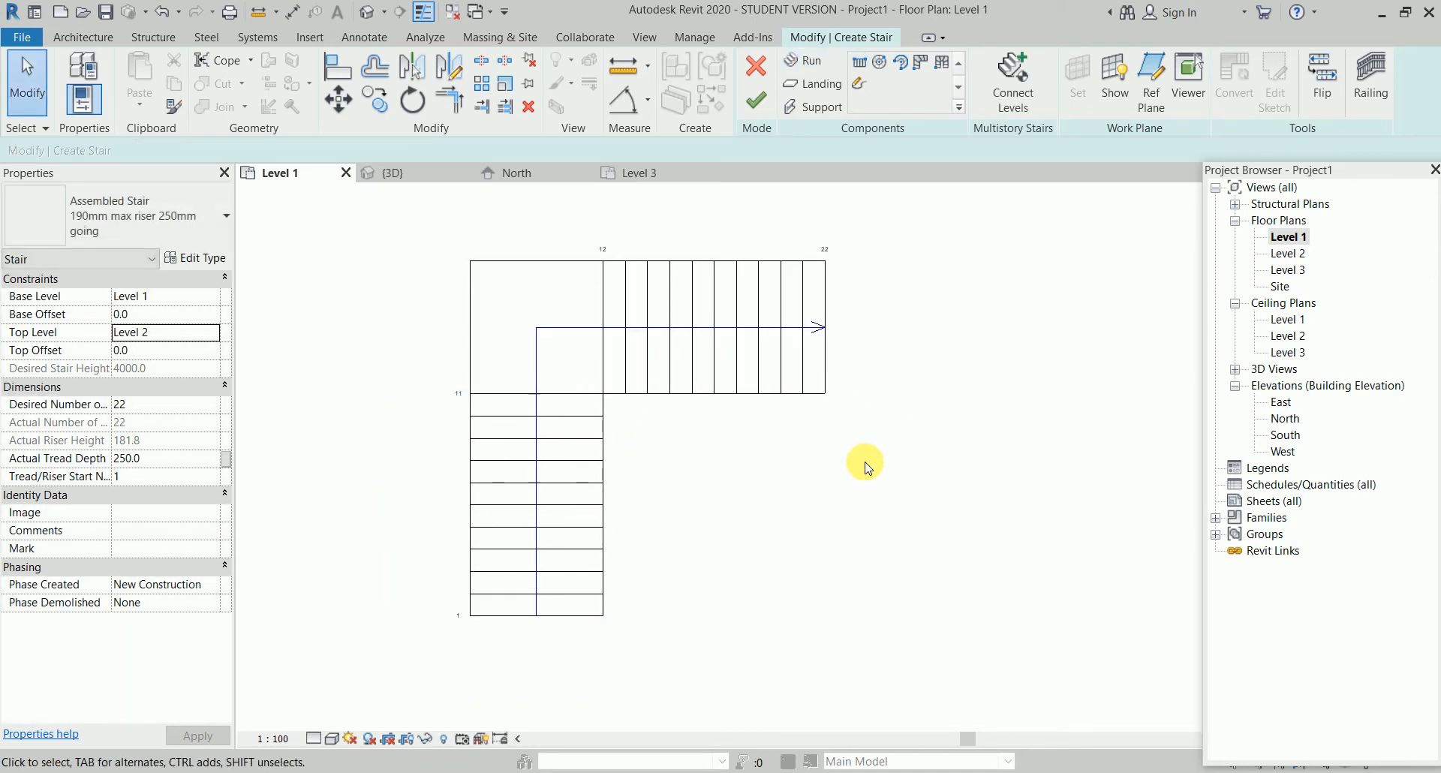
{"action": "left_click", "coordinate": [756, 115]}
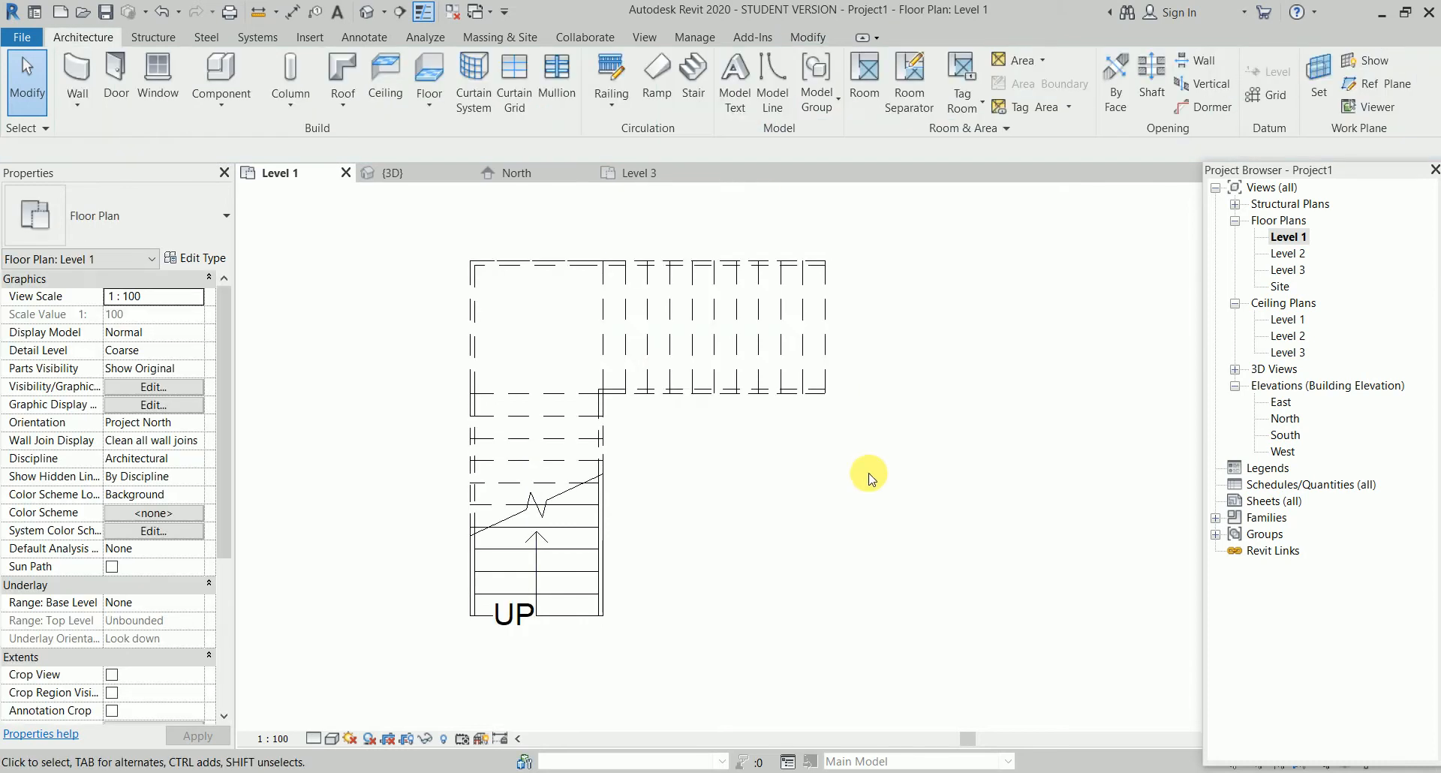
Delete the railings from both sides of the stair in the 3D view
{"action": "left_click", "coordinate": [418, 172]}
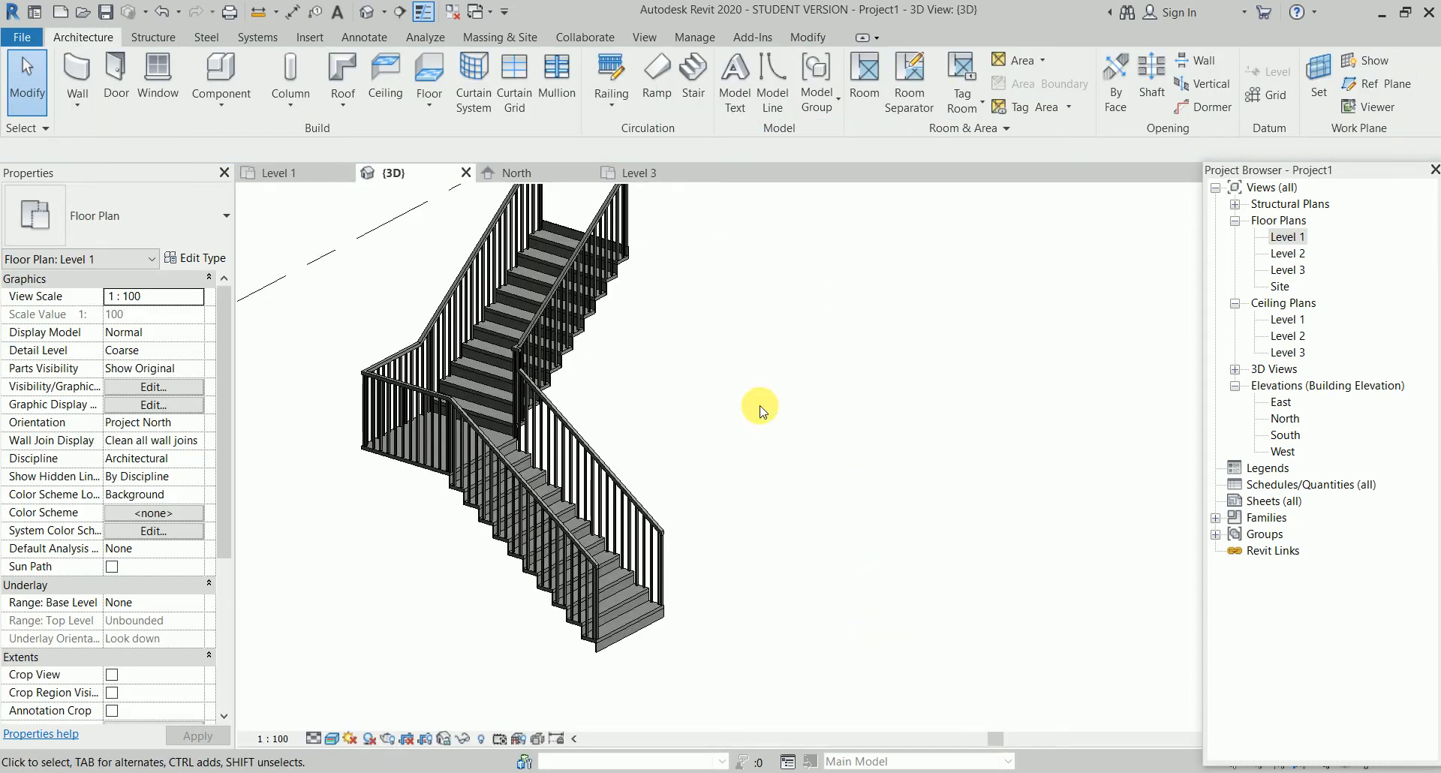
{"action": "left_click", "coordinate": [579, 245]}
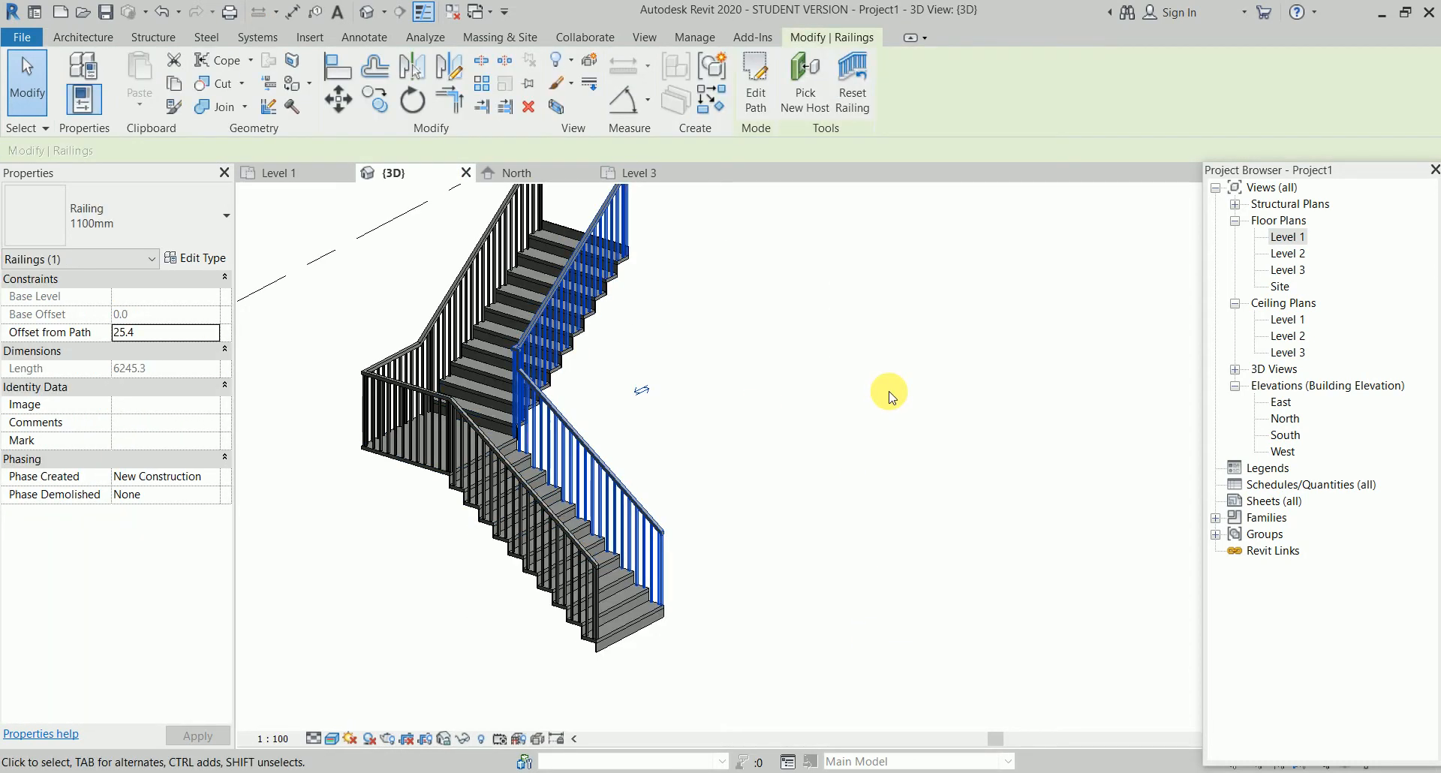
{"action": "key", "text": "Delete"}
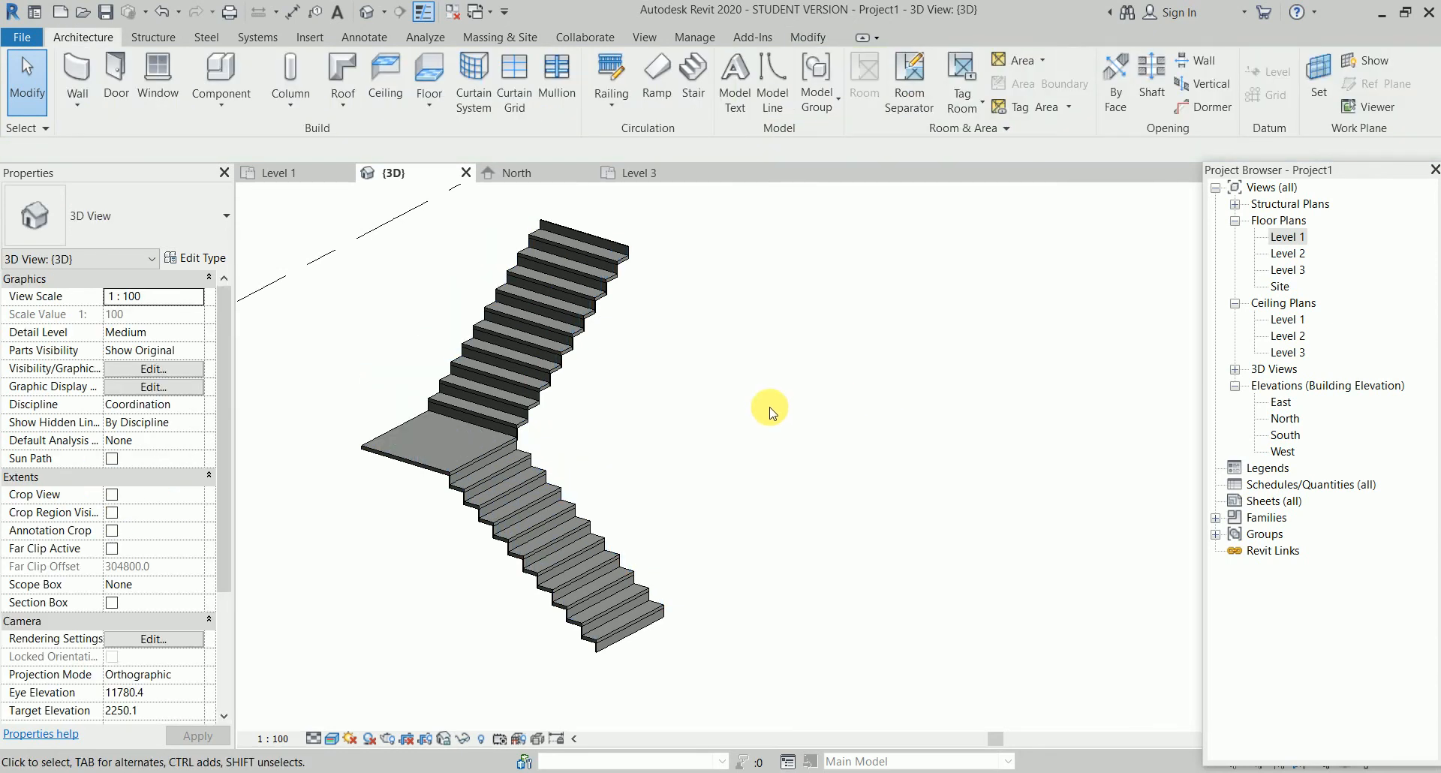
Edit the stair, convert its lower run to a sketch-based component and open that run's sketch
{"action": "middle_click_drag", "start_coordinate": [769, 407], "coordinate": [770, 433]}
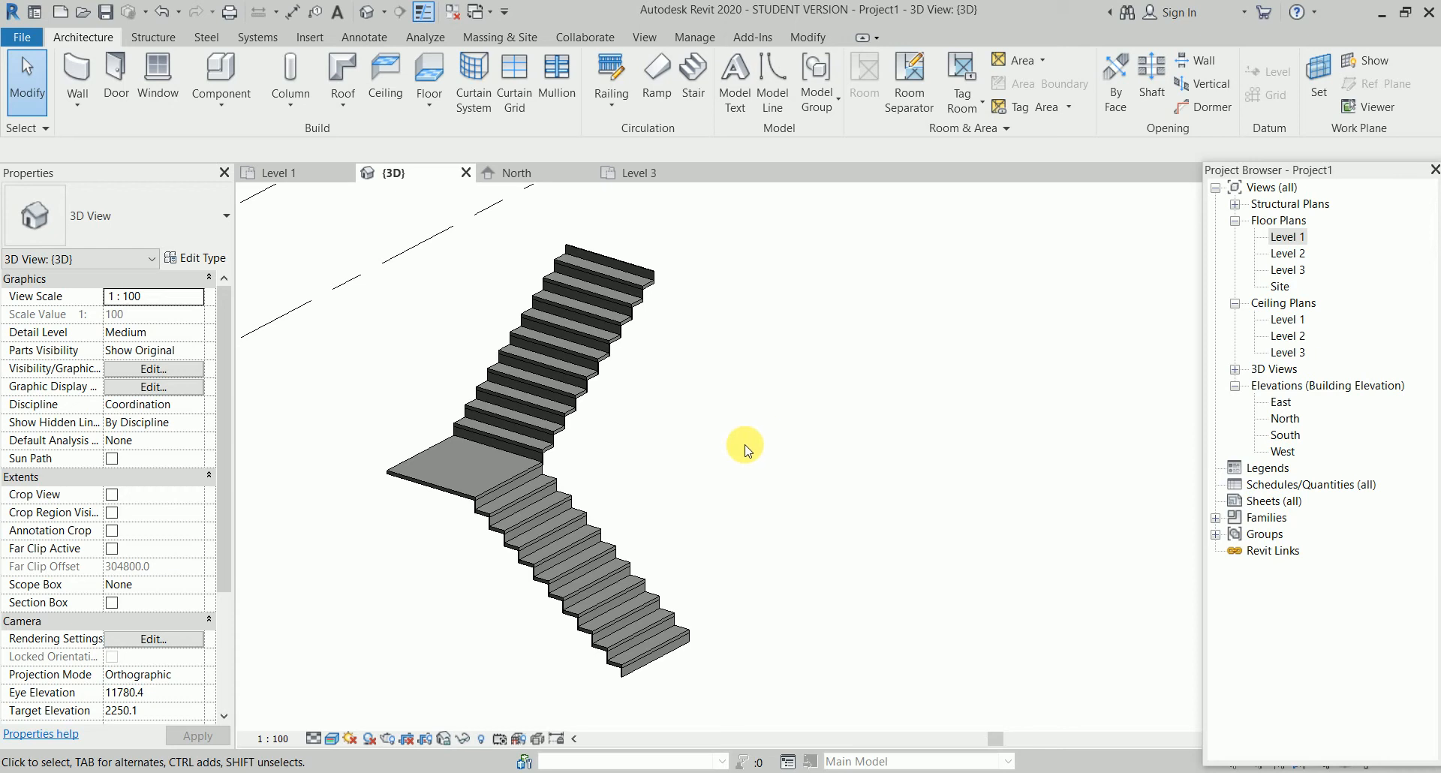
{"action": "left_click", "coordinate": [585, 529]}
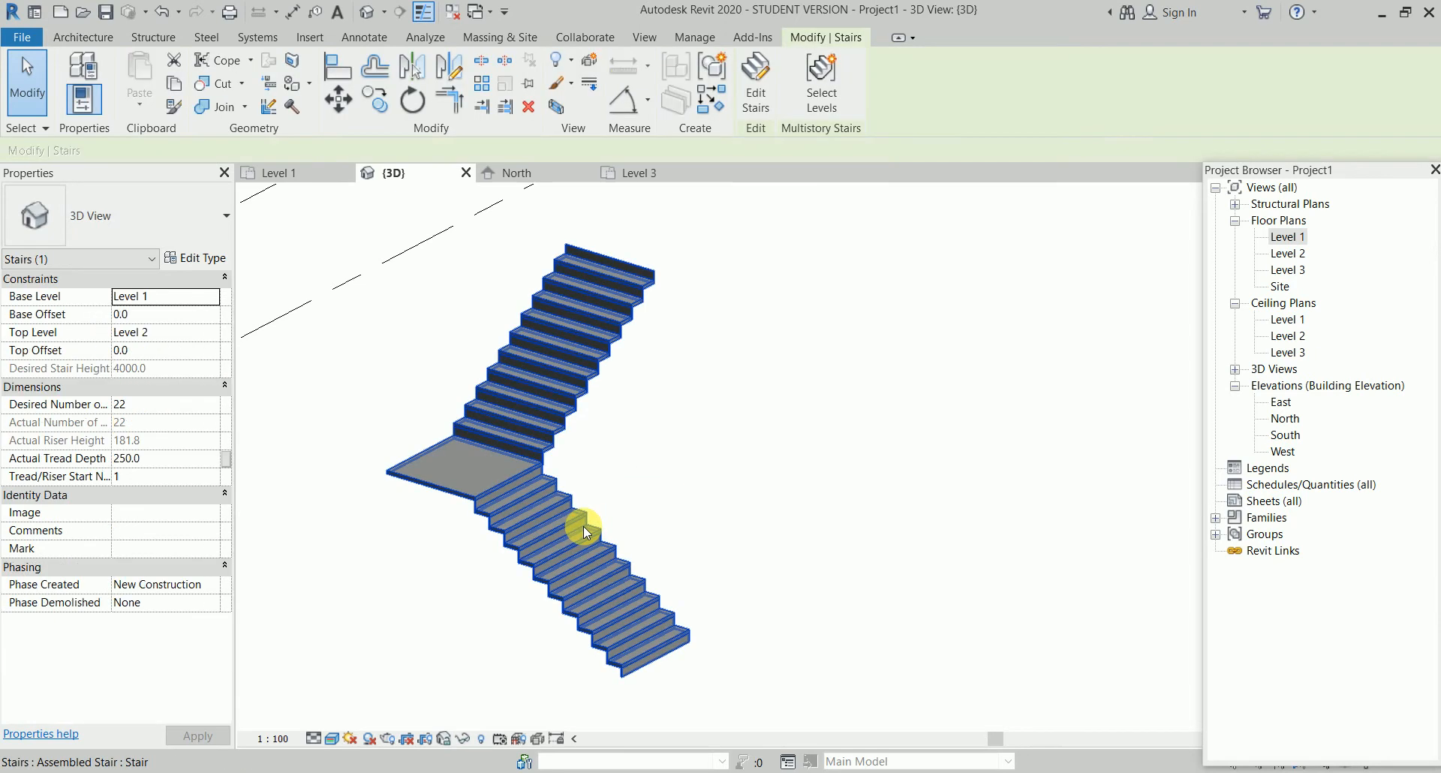
{"action": "left_click", "coordinate": [748, 91]}
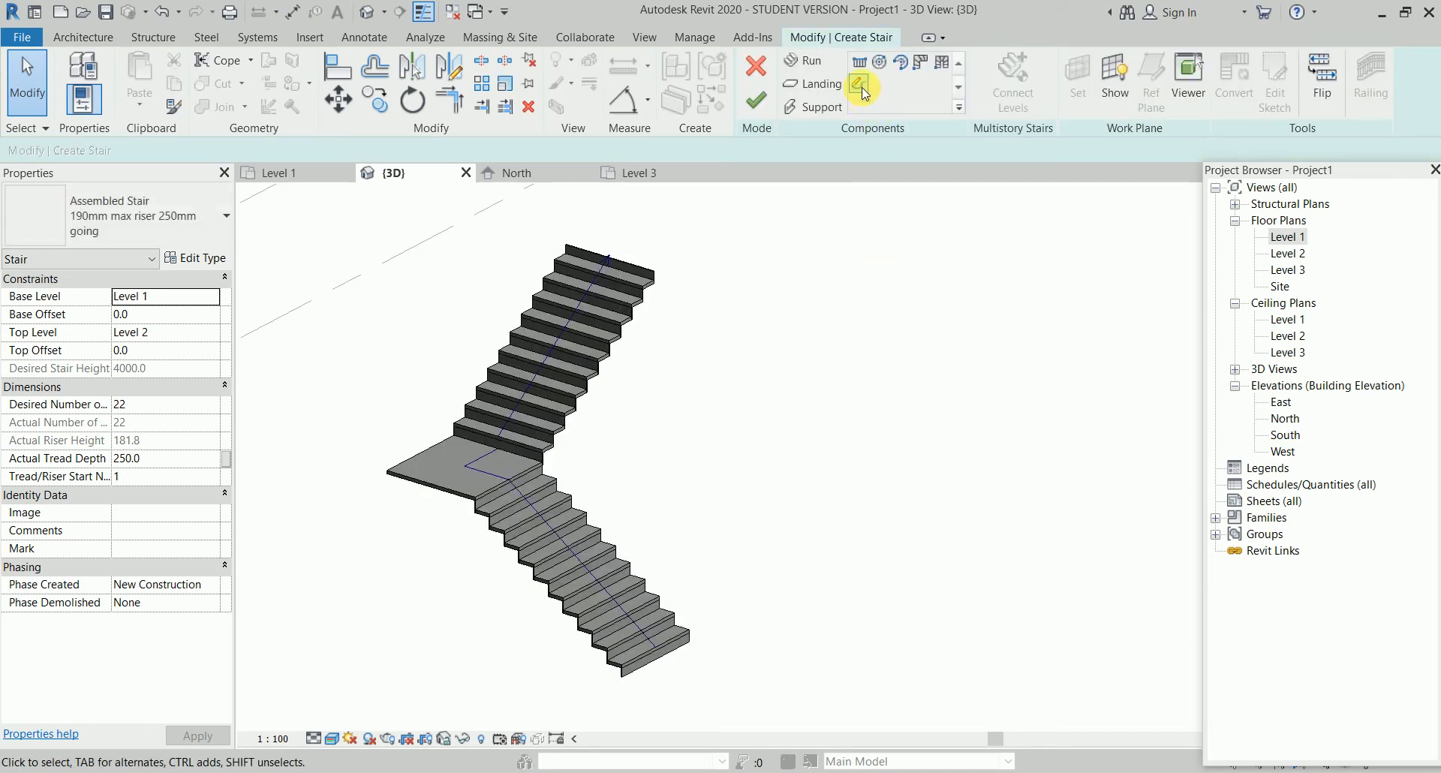
{"action": "left_click", "coordinate": [585, 531]}
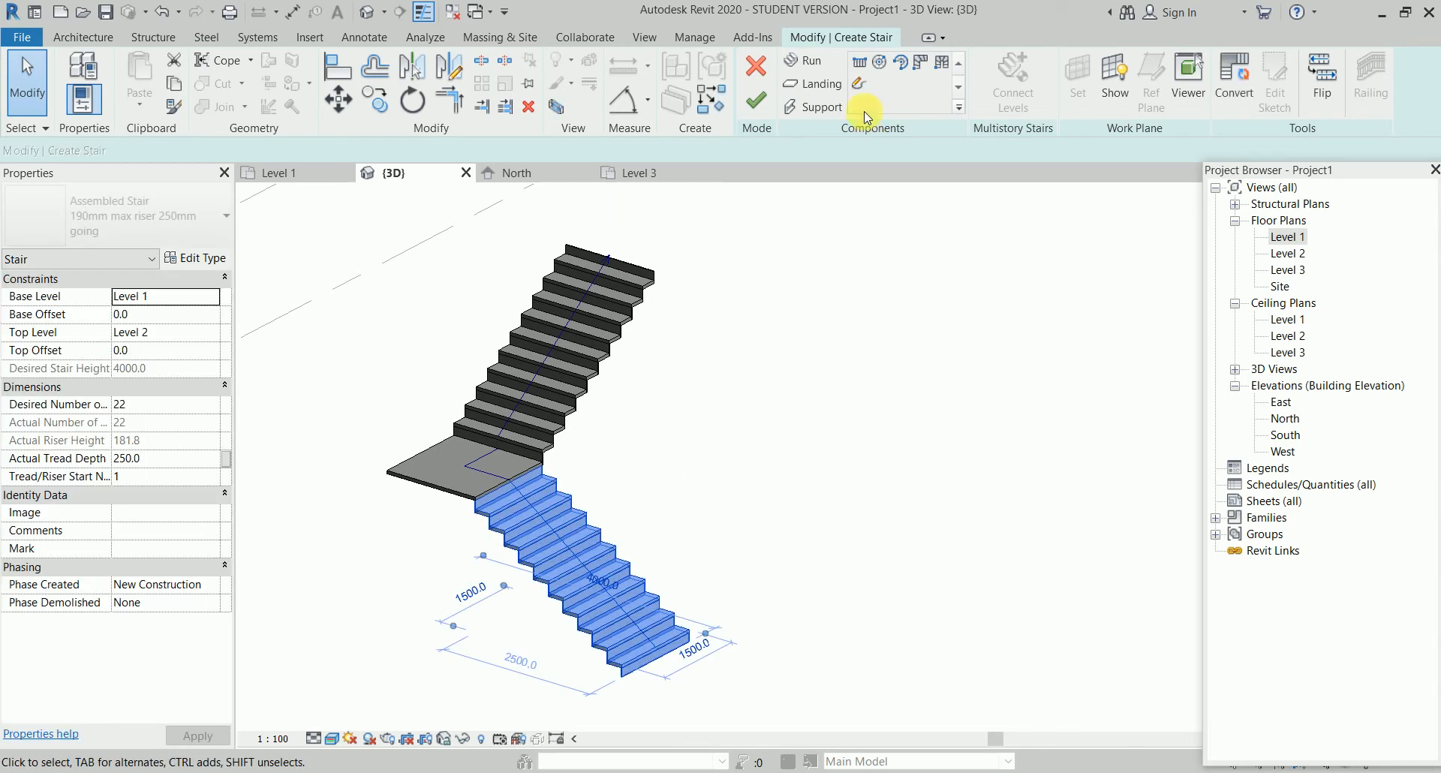
{"action": "left_click", "coordinate": [1244, 91]}
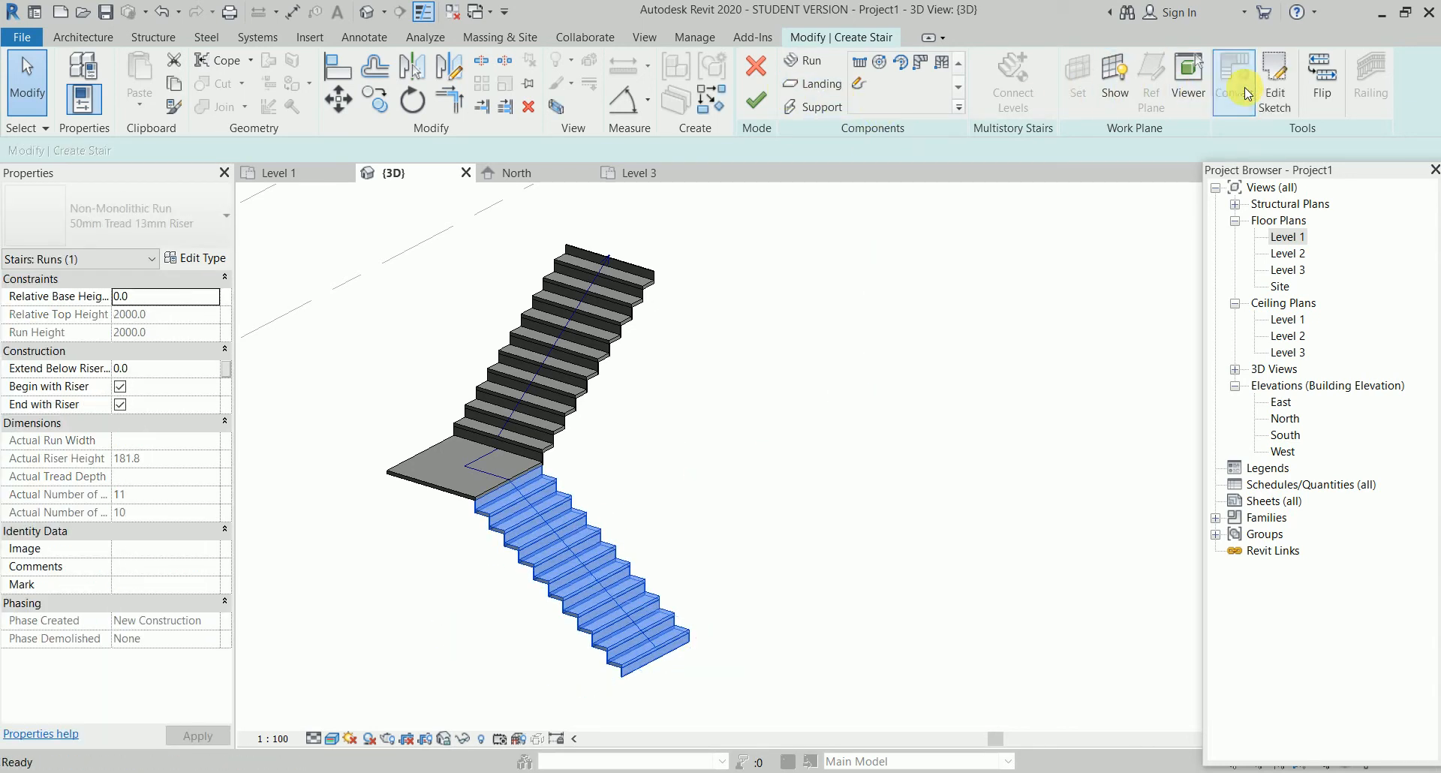
{"action": "left_click", "coordinate": [1275, 84]}
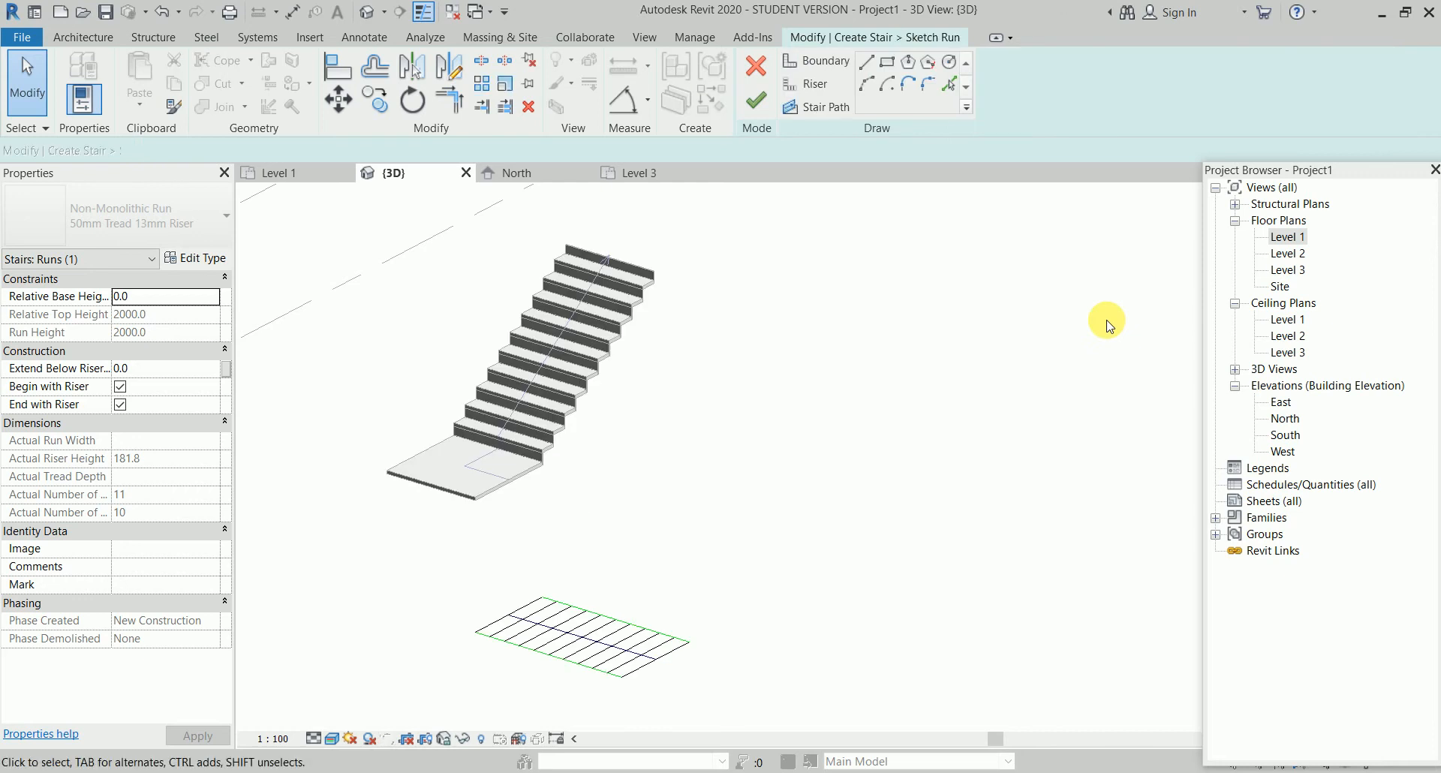
Sketch a diagonal riser line across the landing in the Level 1 plan, from its inner corner to its outer corner
{"action": "double_click", "coordinate": [1300, 239]}
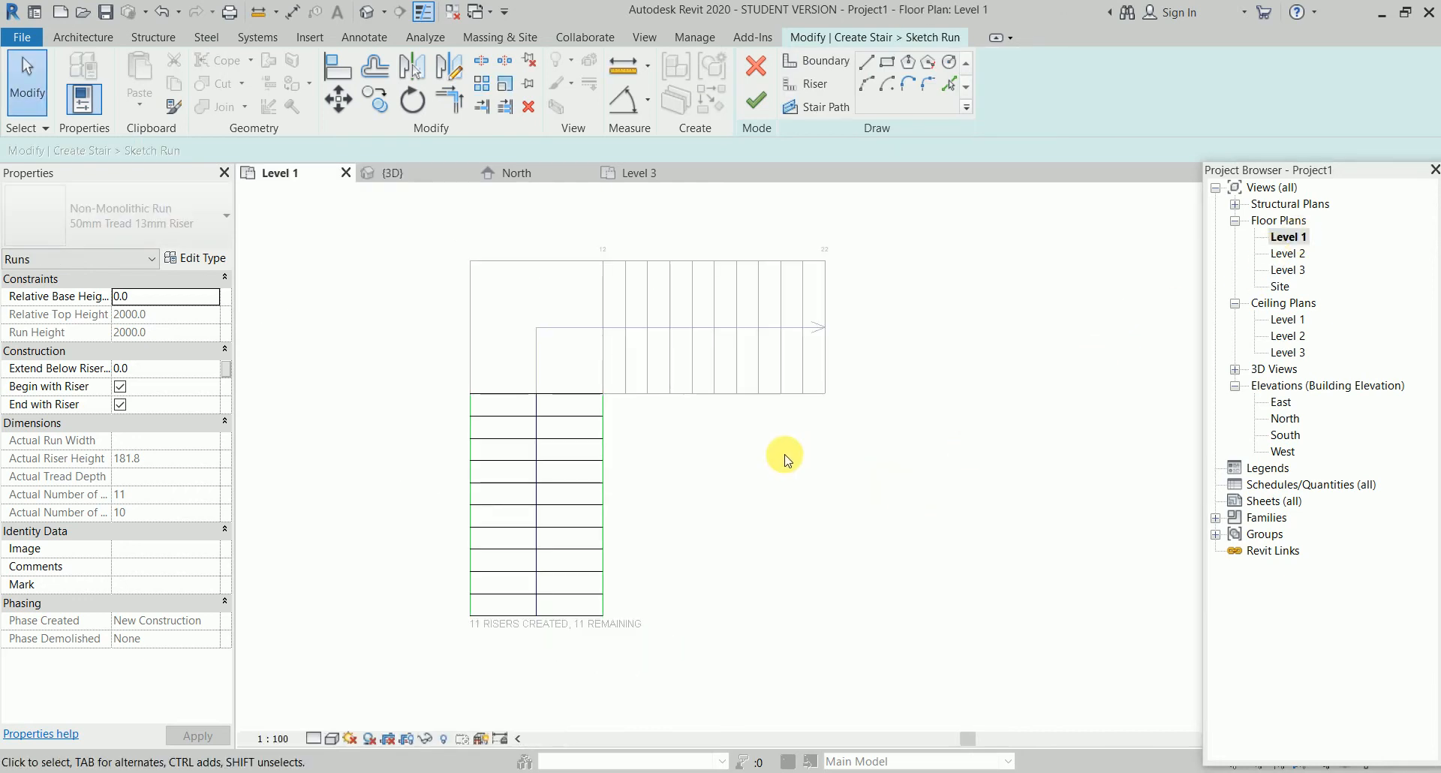
{"action": "scroll", "coordinate": [781, 460], "scroll_direction": "up", "scroll_amount": 2}
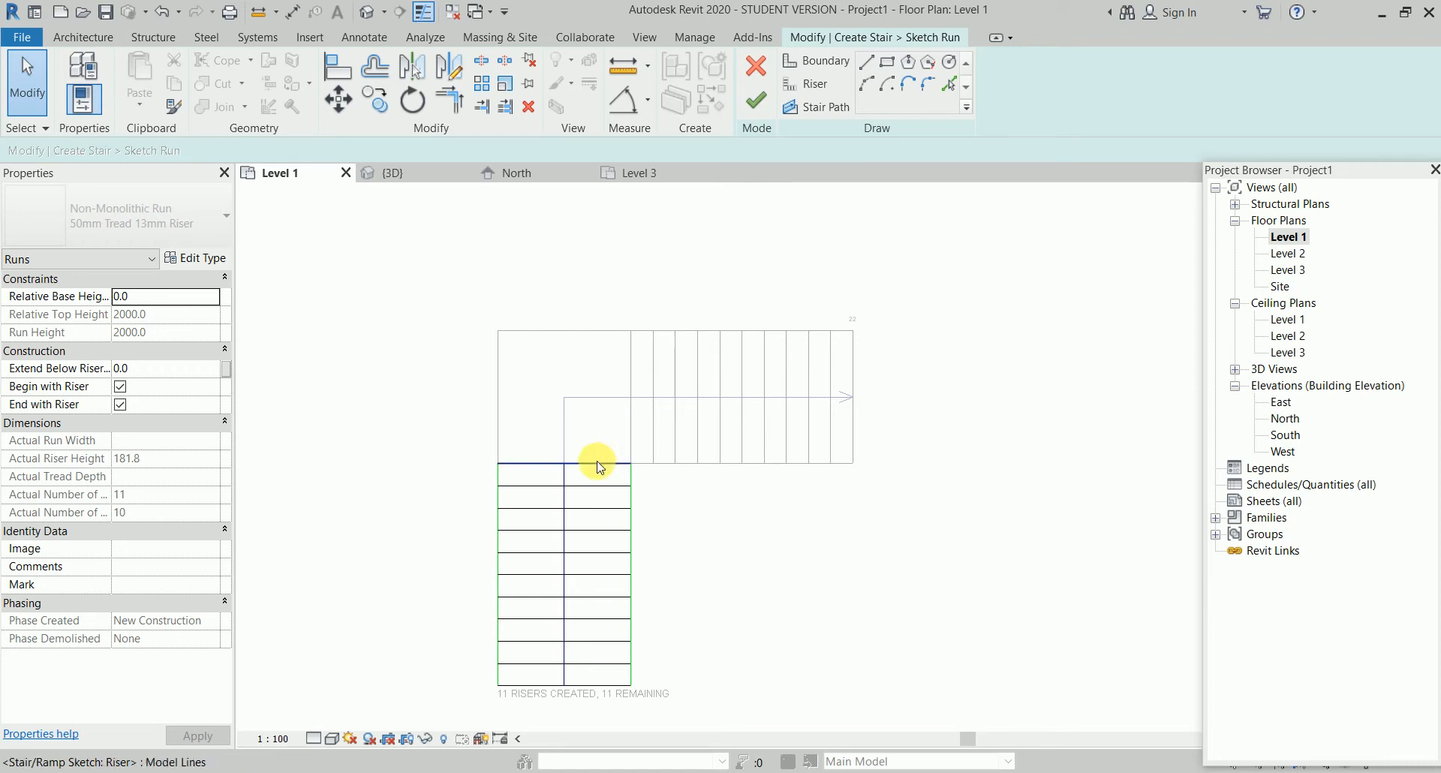
{"action": "left_click", "coordinate": [824, 88]}
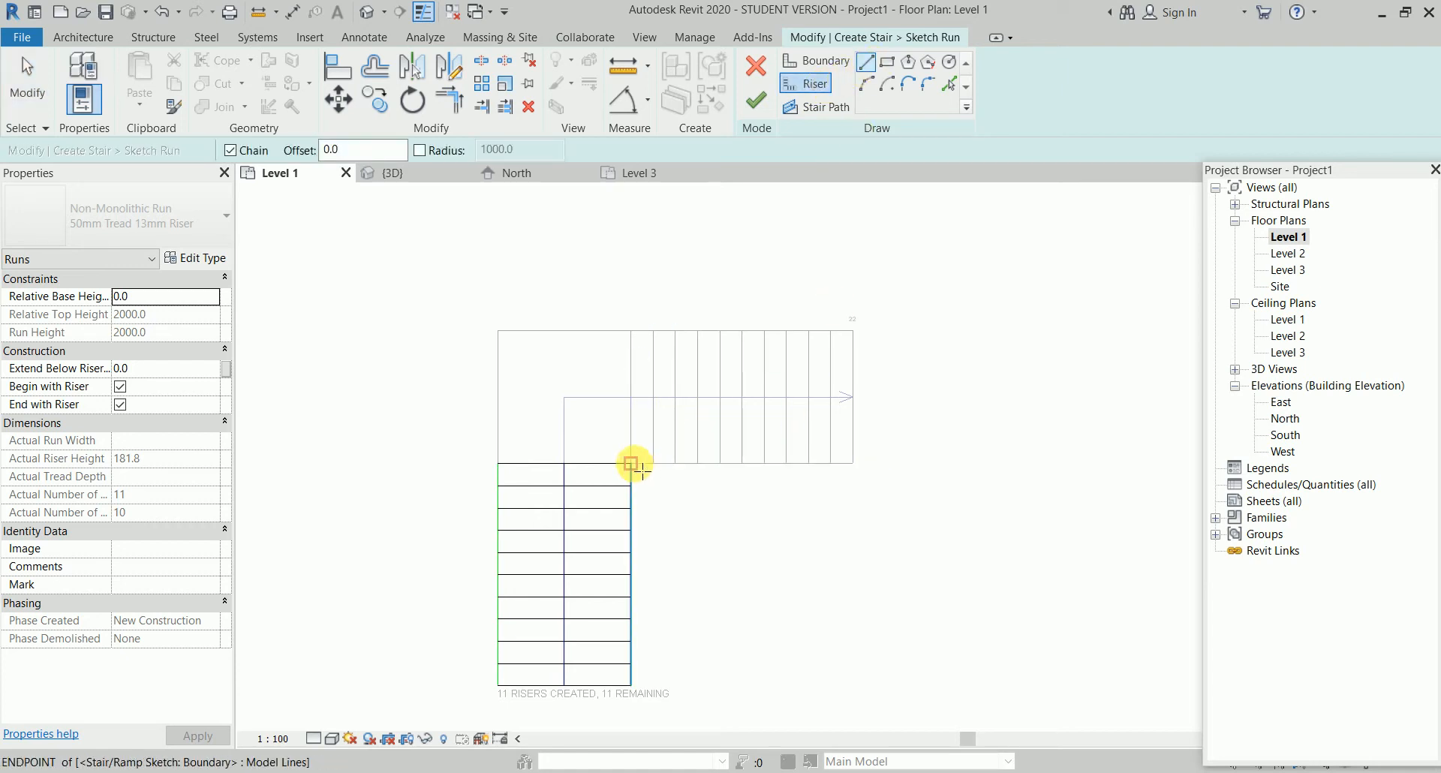
{"action": "left_click", "coordinate": [619, 451]}
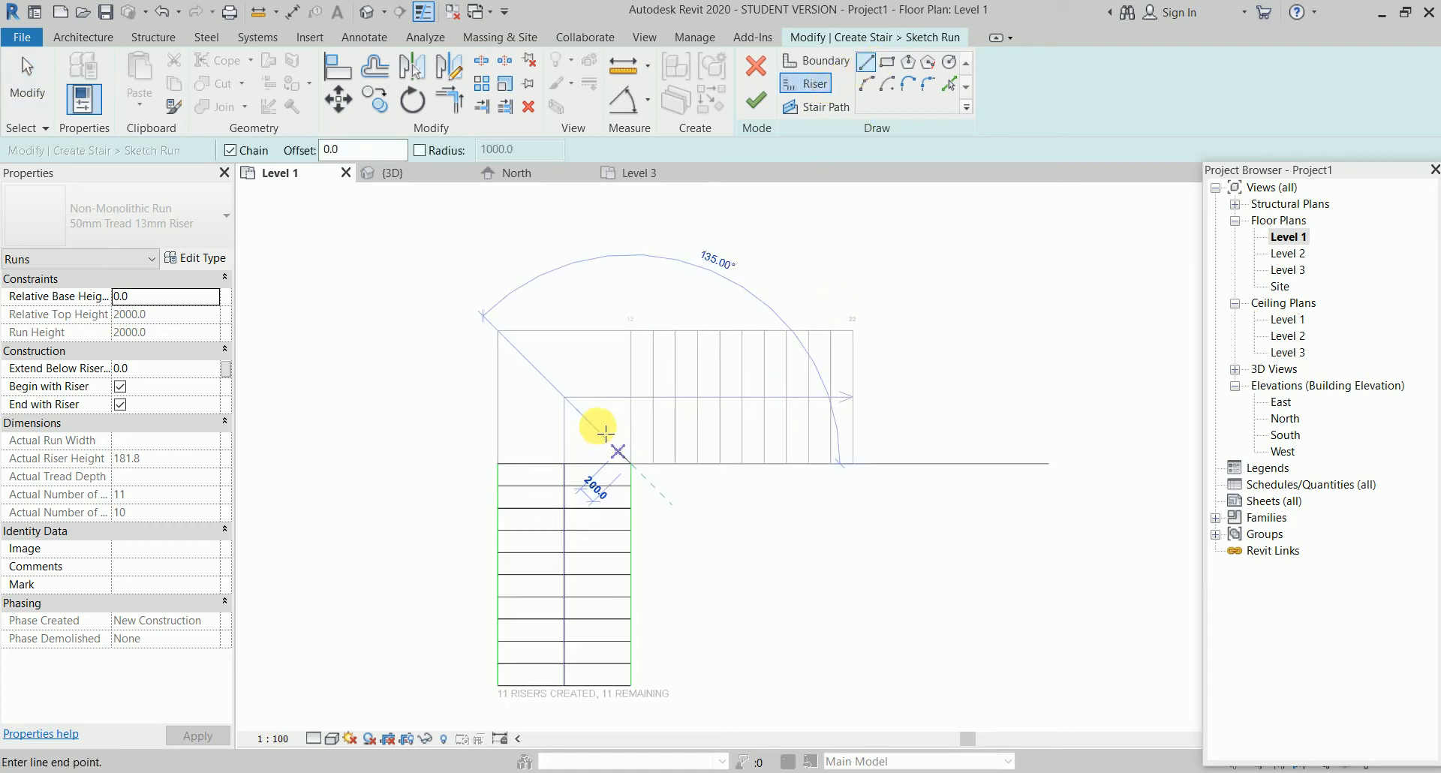
{"action": "left_click", "coordinate": [497, 330]}
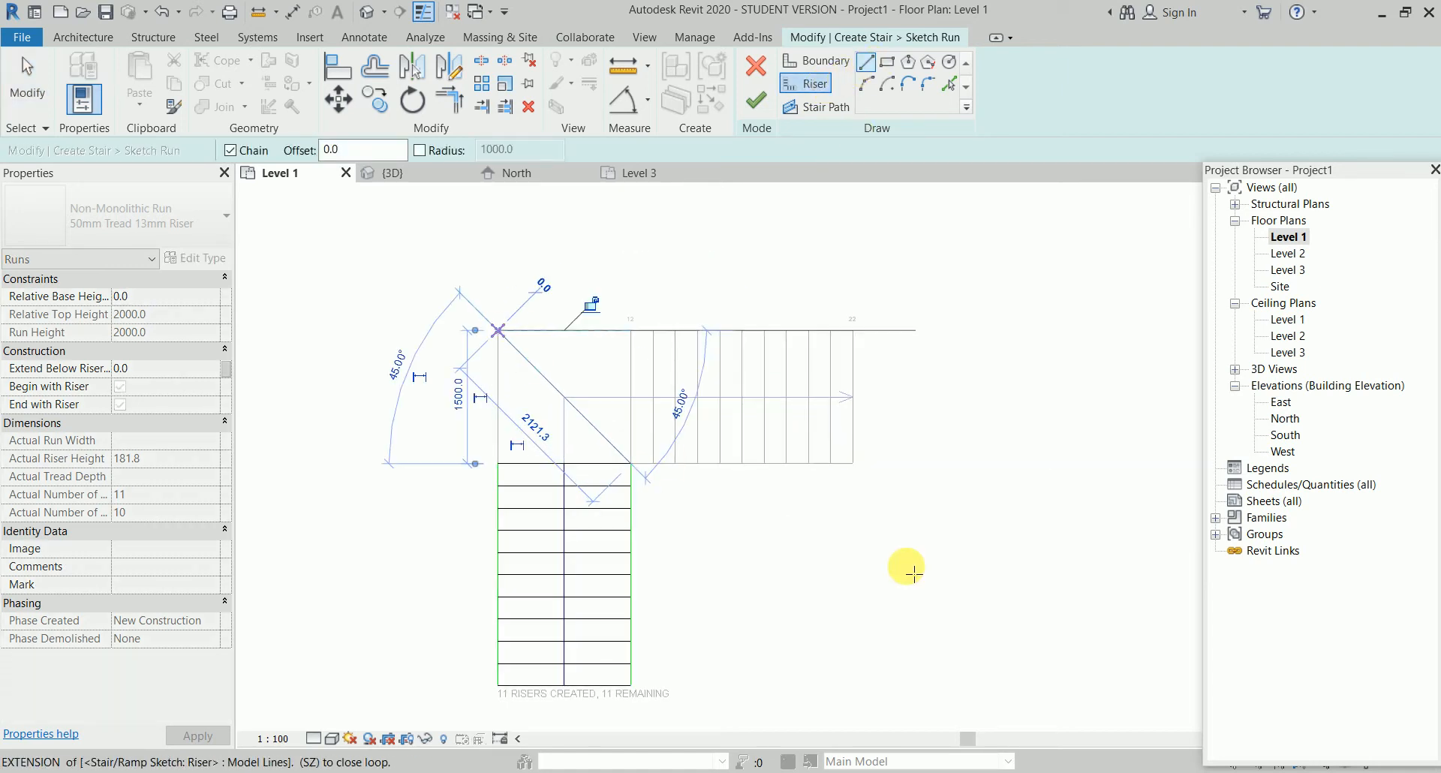
{"action": "right_click", "coordinate": [976, 381]}
{"action": "left_click", "coordinate": [992, 397]}
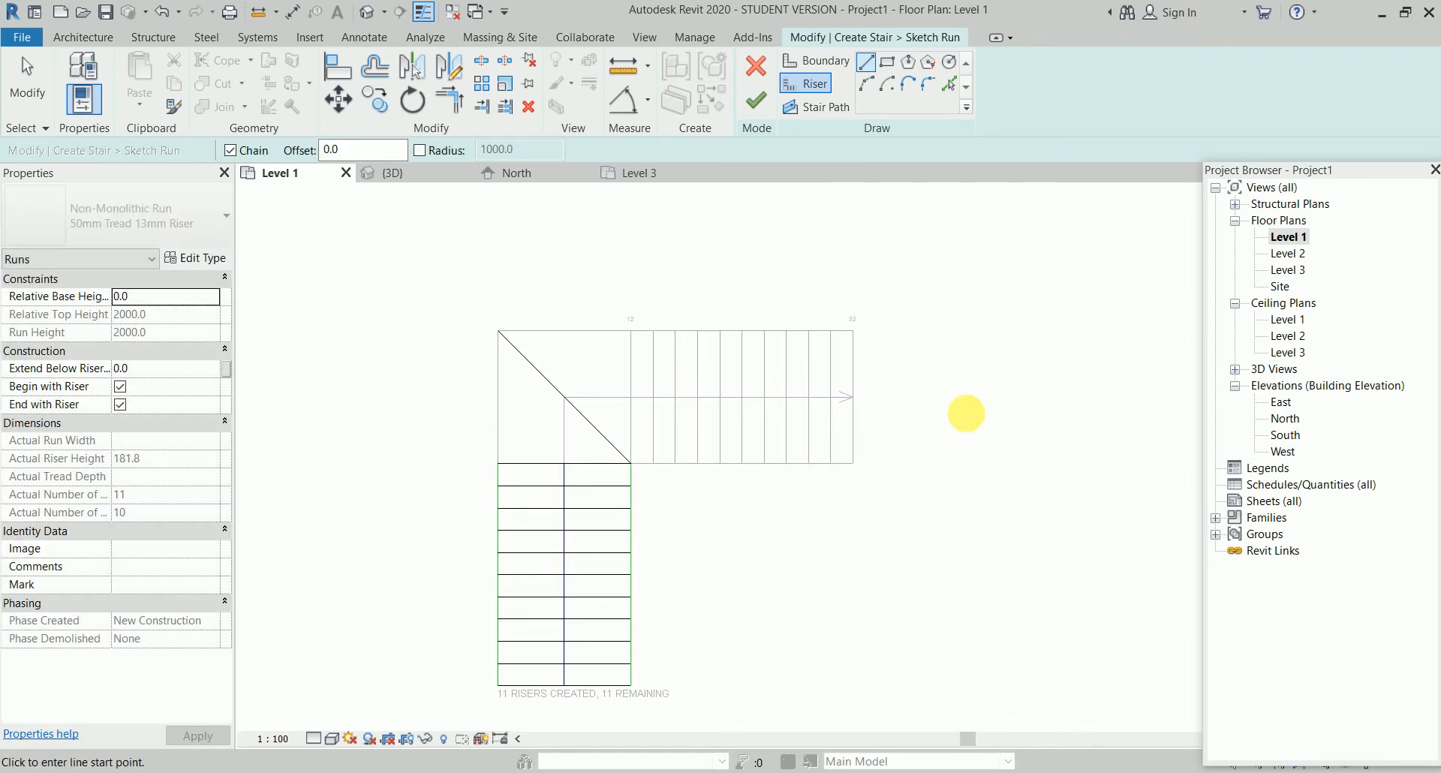
{"action": "right_click", "coordinate": [965, 414]}
{"action": "left_click", "coordinate": [979, 415]}
Extend the lower run's outer boundary to the landing's outer corner and delete the straight riser where the run meets the landing
{"action": "left_click_drag", "start_coordinate": [495, 467], "coordinate": [499, 331]}
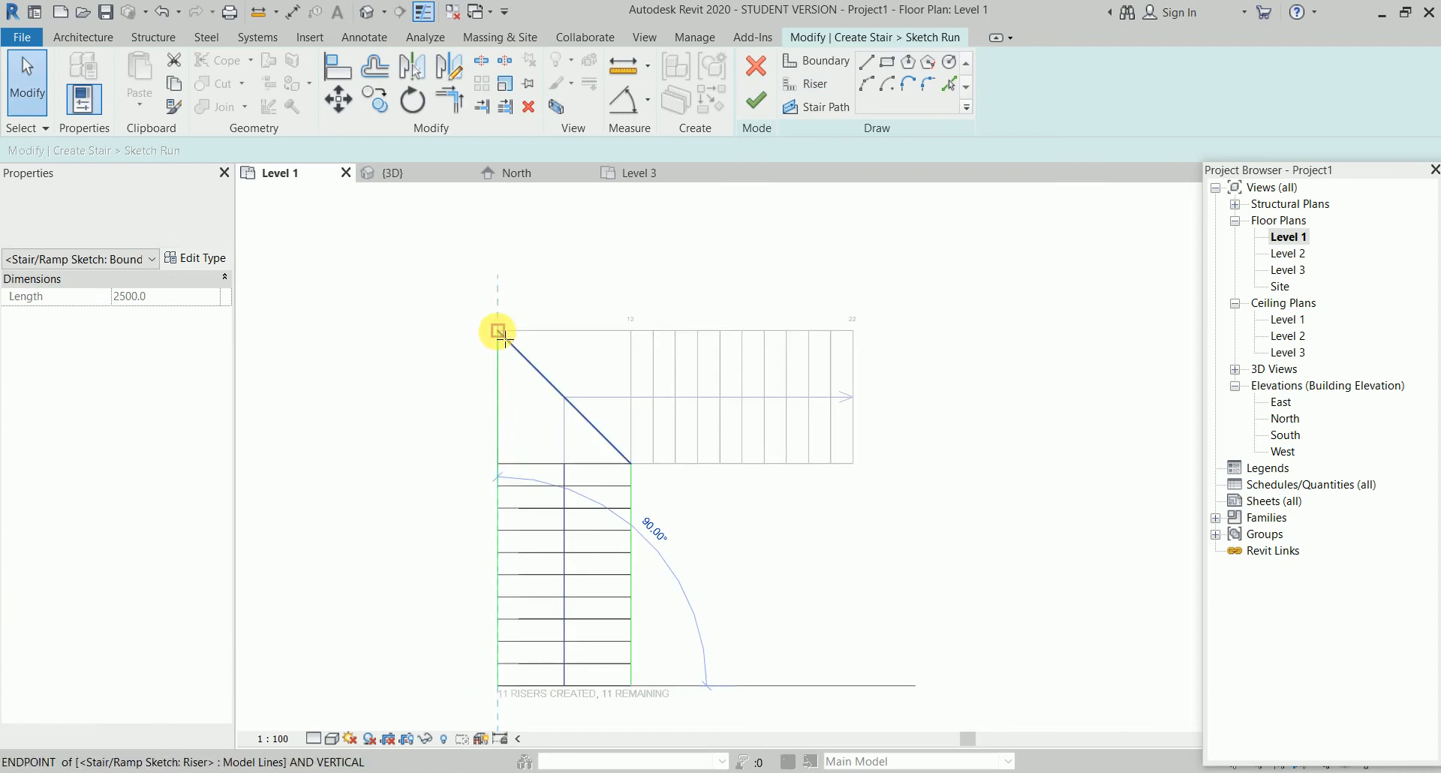
{"action": "left_click", "coordinate": [823, 566]}
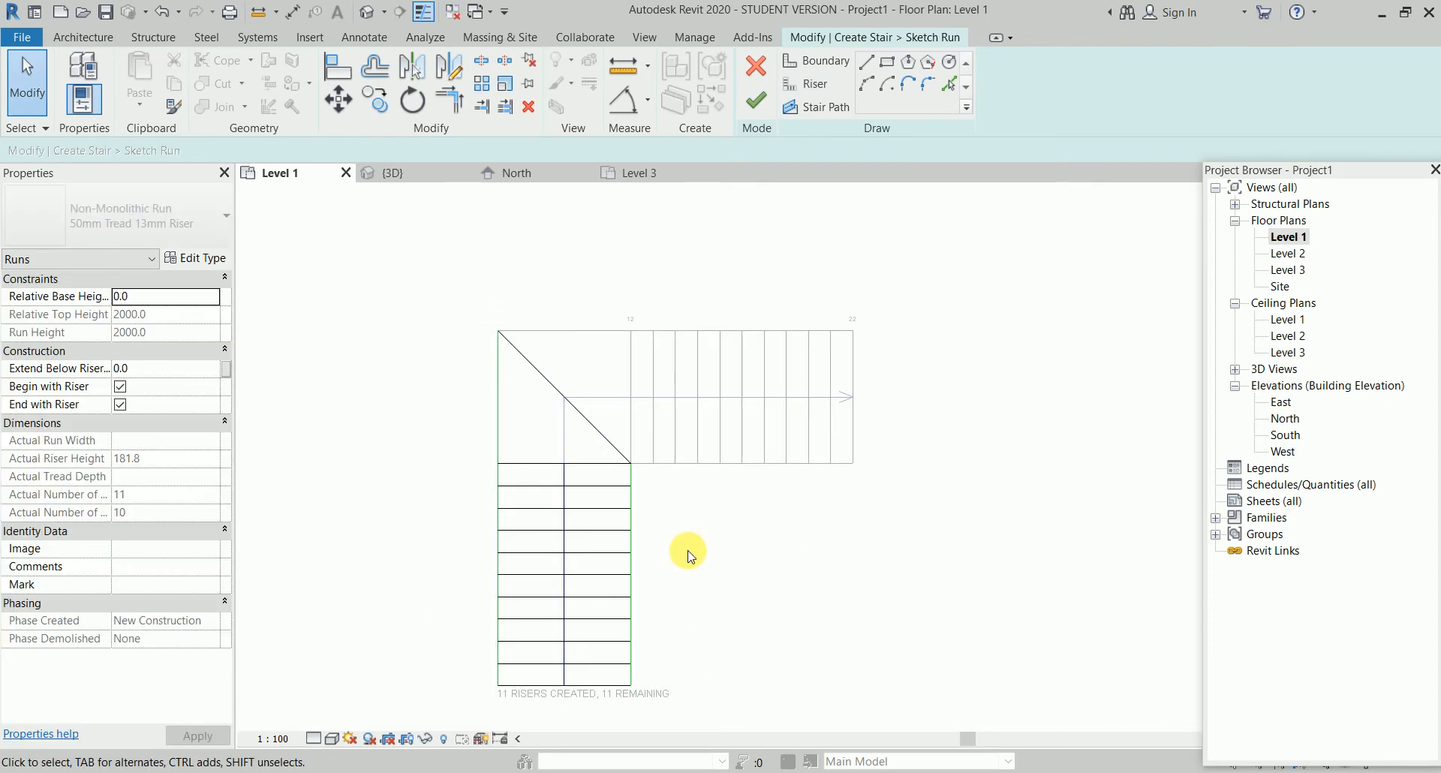
{"action": "left_click", "coordinate": [589, 465]}
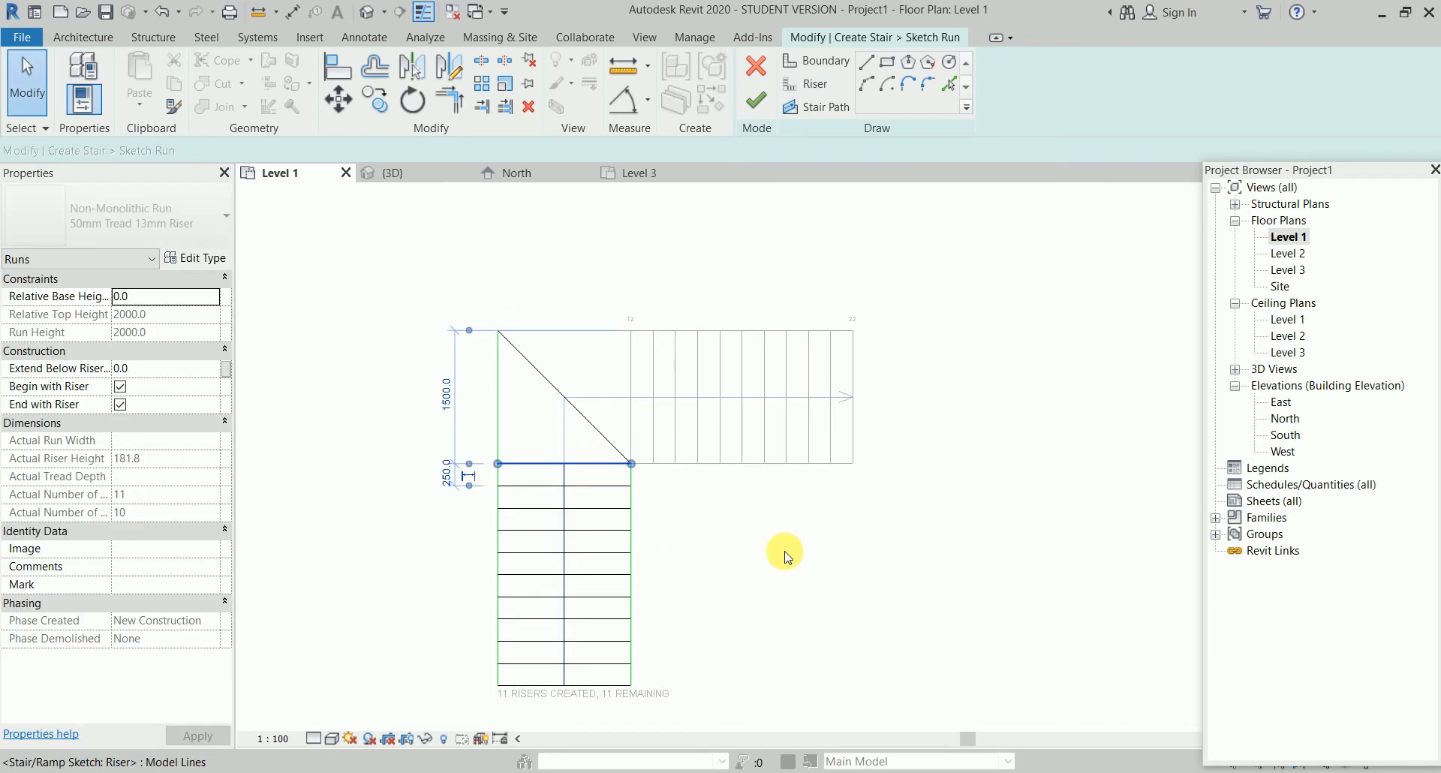
{"action": "left_click", "coordinate": [874, 596]}
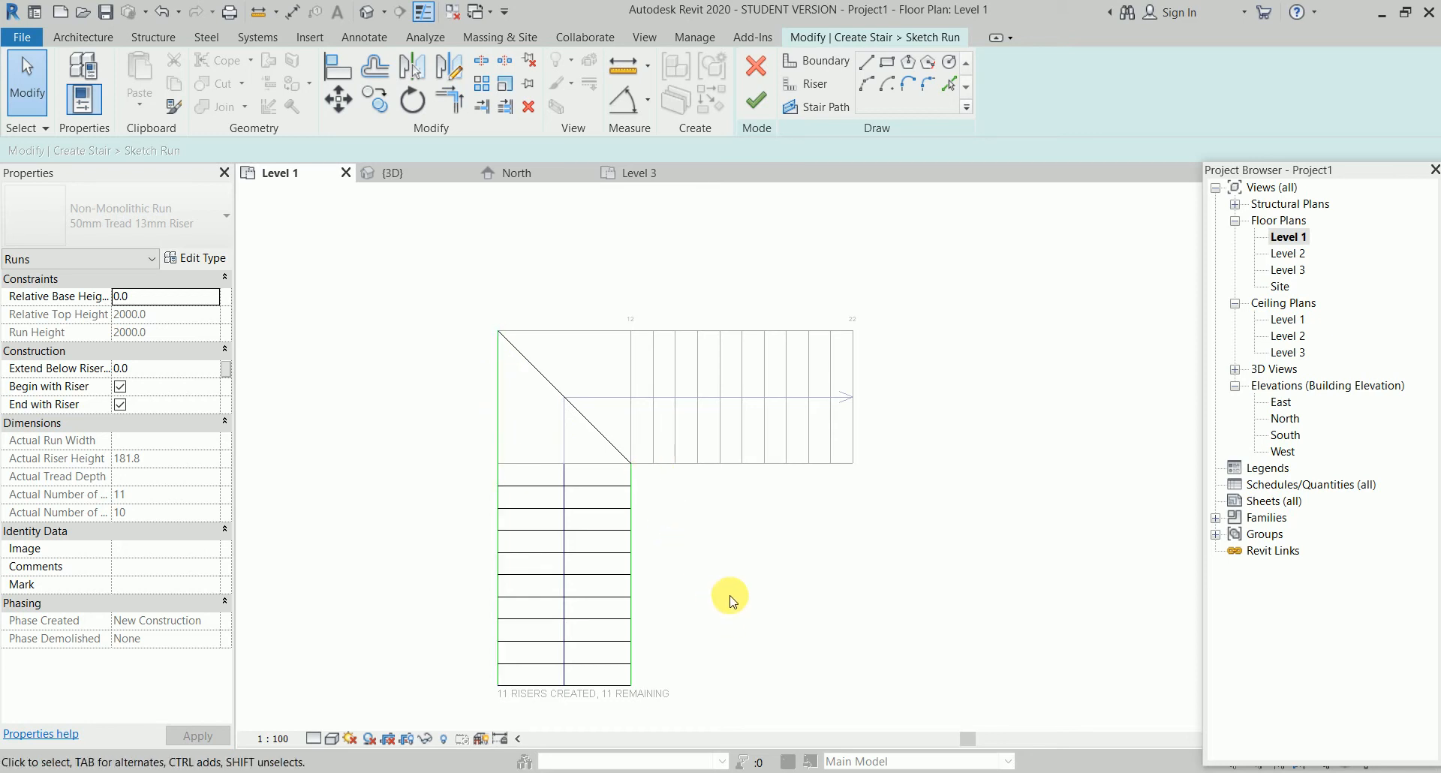
Extend the stair path up to the midpoint of the diagonal riser, then finish the run sketch and the stair edit
{"action": "left_click", "coordinate": [571, 479]}
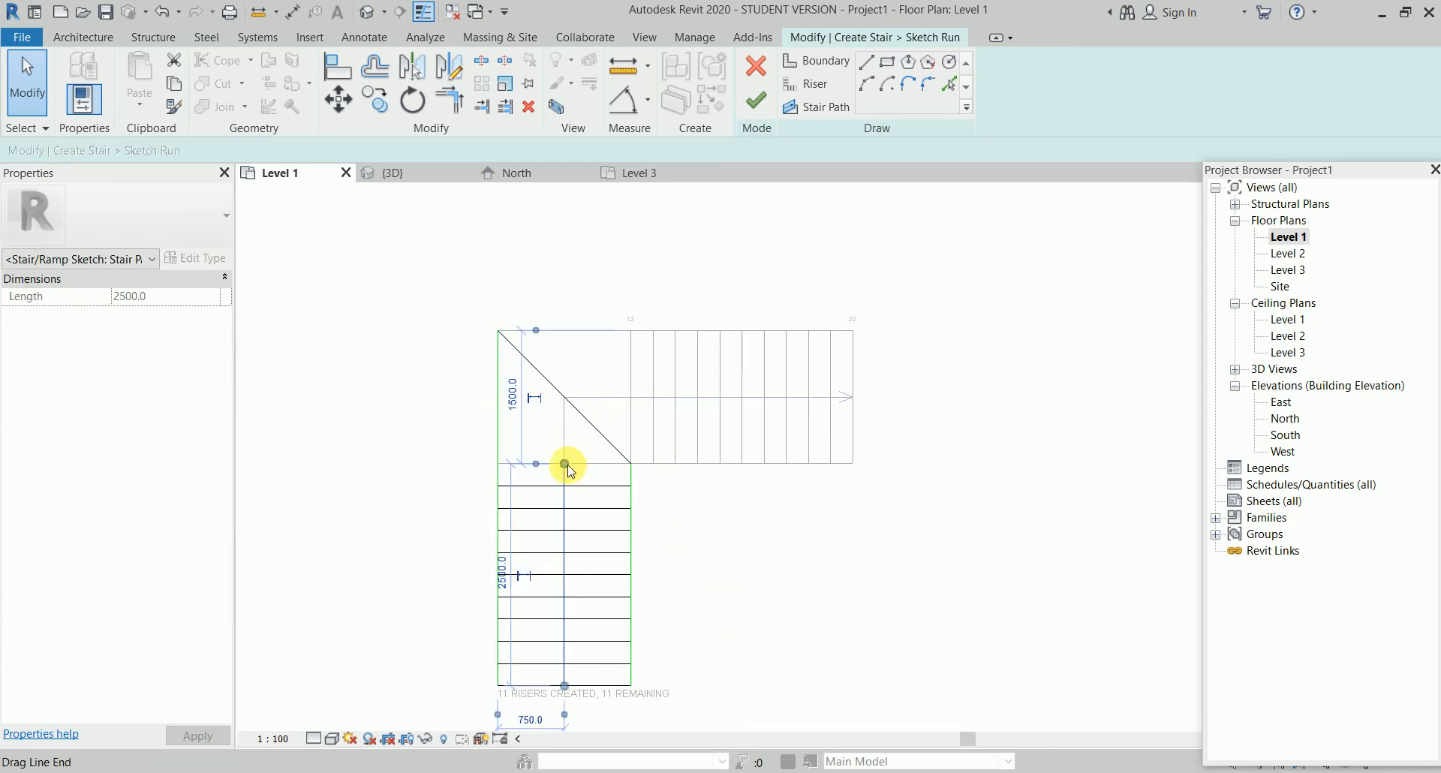
{"action": "left_click_drag", "start_coordinate": [566, 463], "coordinate": [563, 397]}
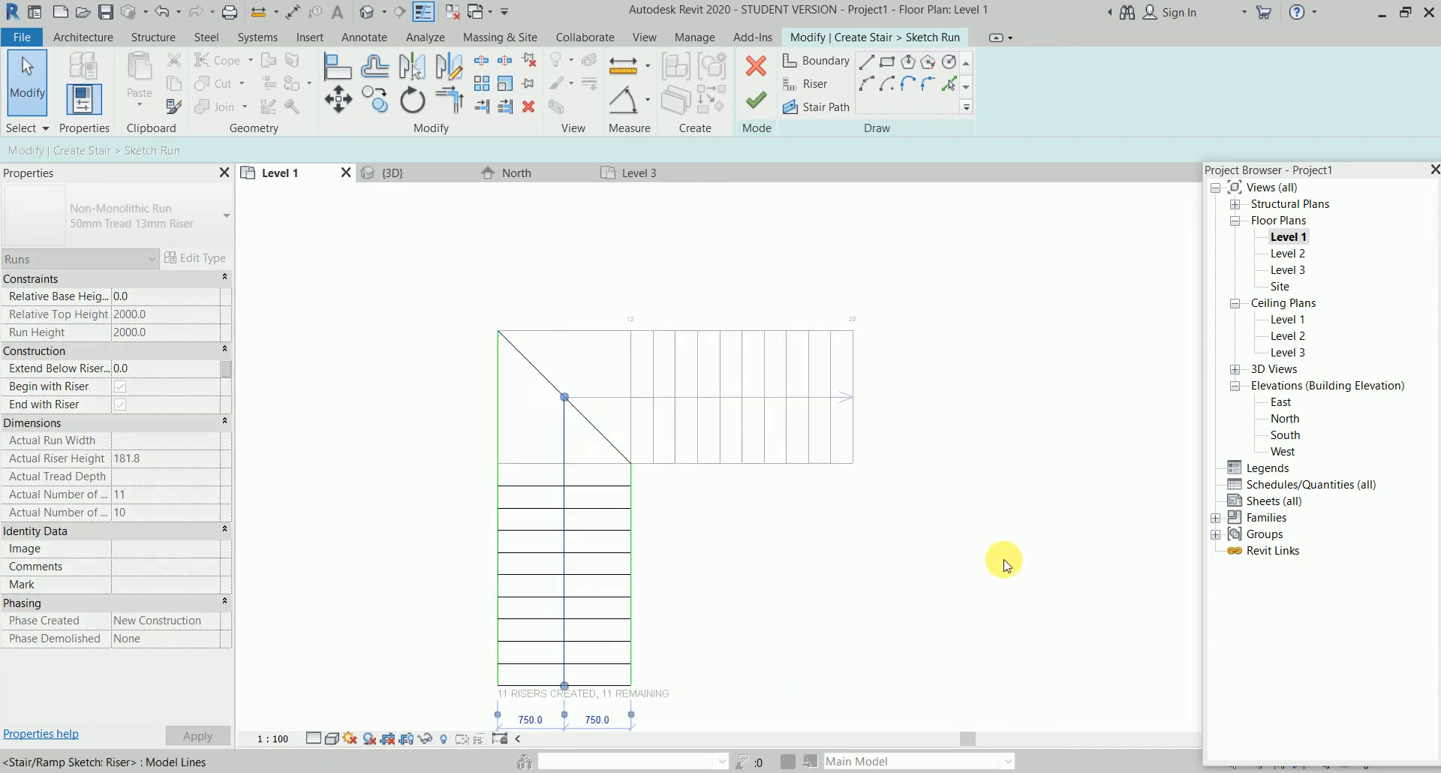
{"action": "left_click", "coordinate": [976, 479]}
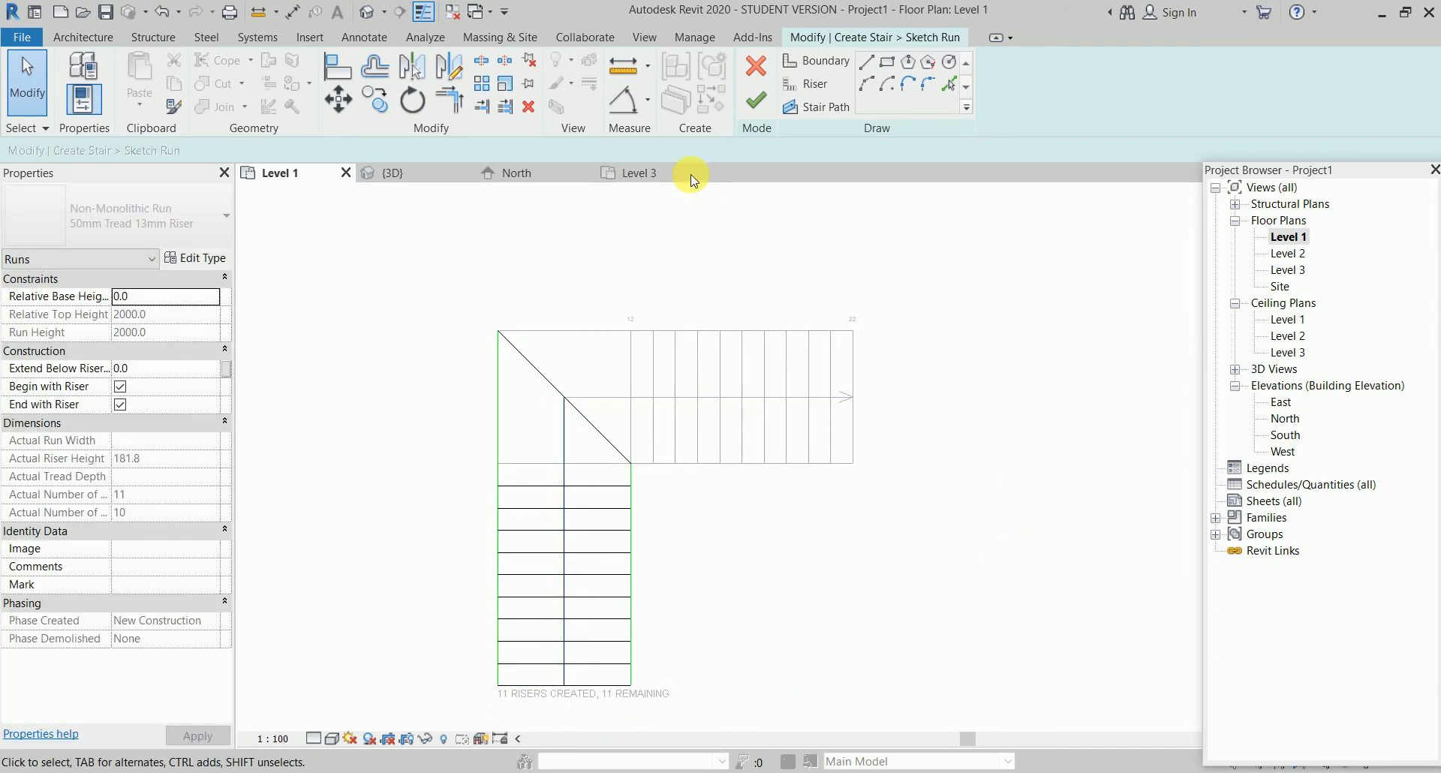
{"action": "left_click", "coordinate": [758, 113]}
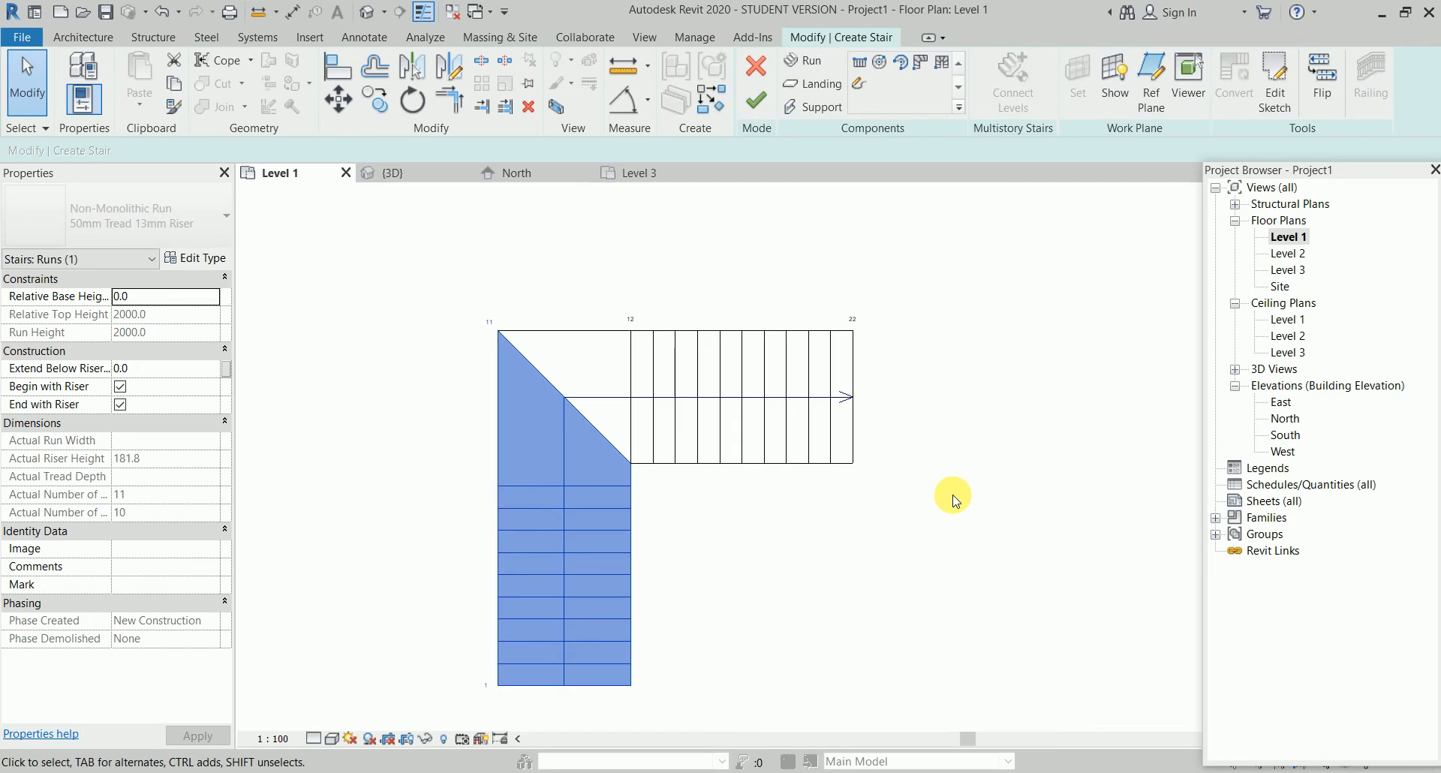
{"action": "left_click", "coordinate": [546, 409]}
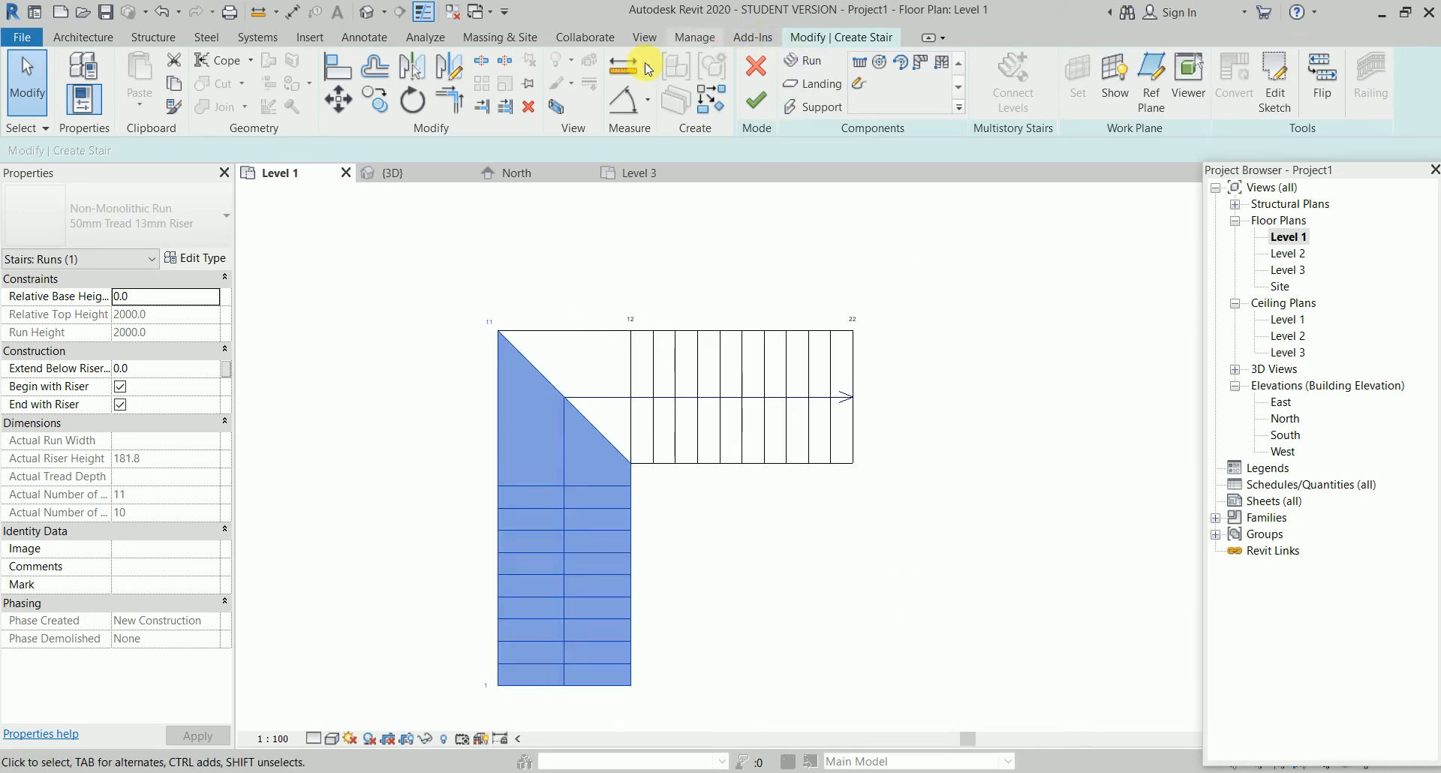
{"action": "left_click", "coordinate": [758, 105]}
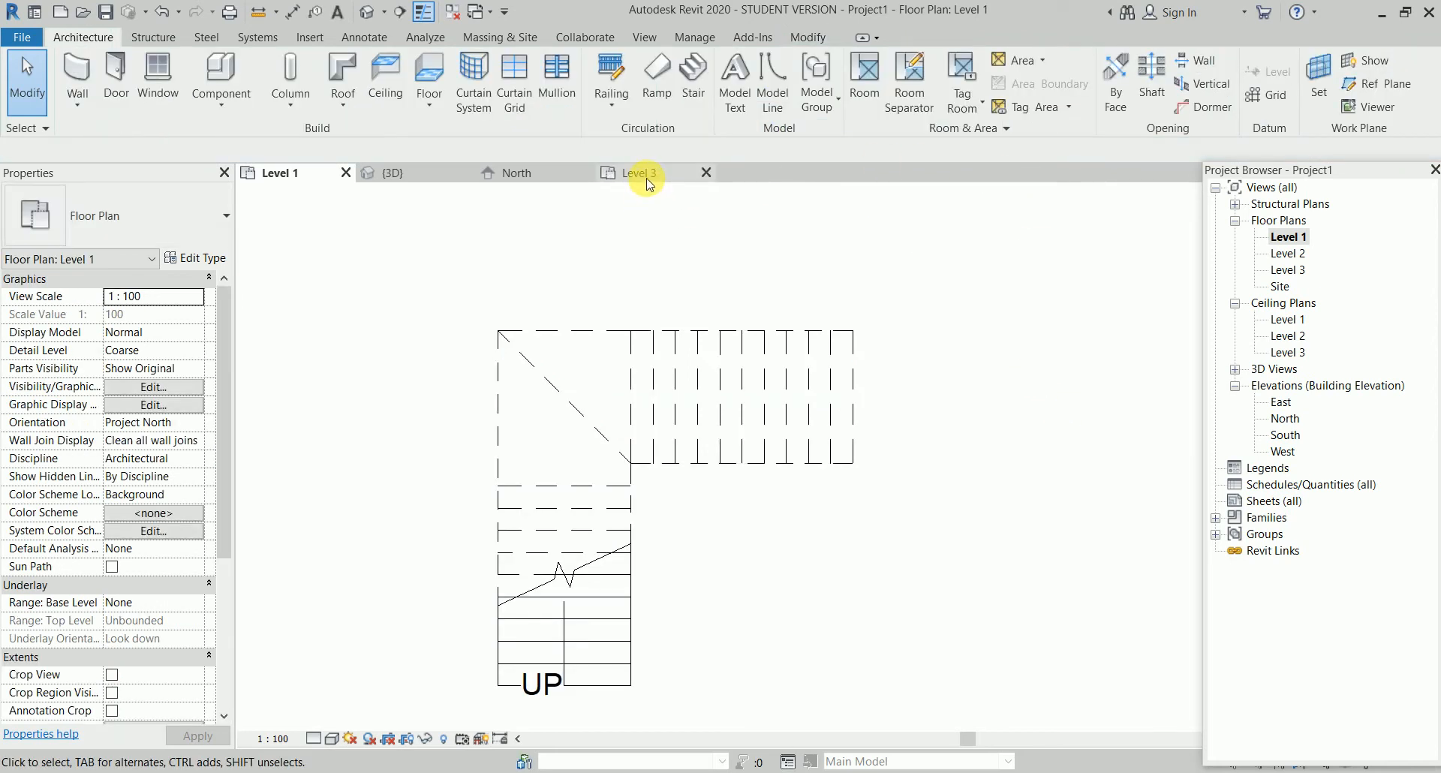
Examine the diagonally split landing and both runs of the stair in the 3D view
{"action": "left_click", "coordinate": [390, 173]}
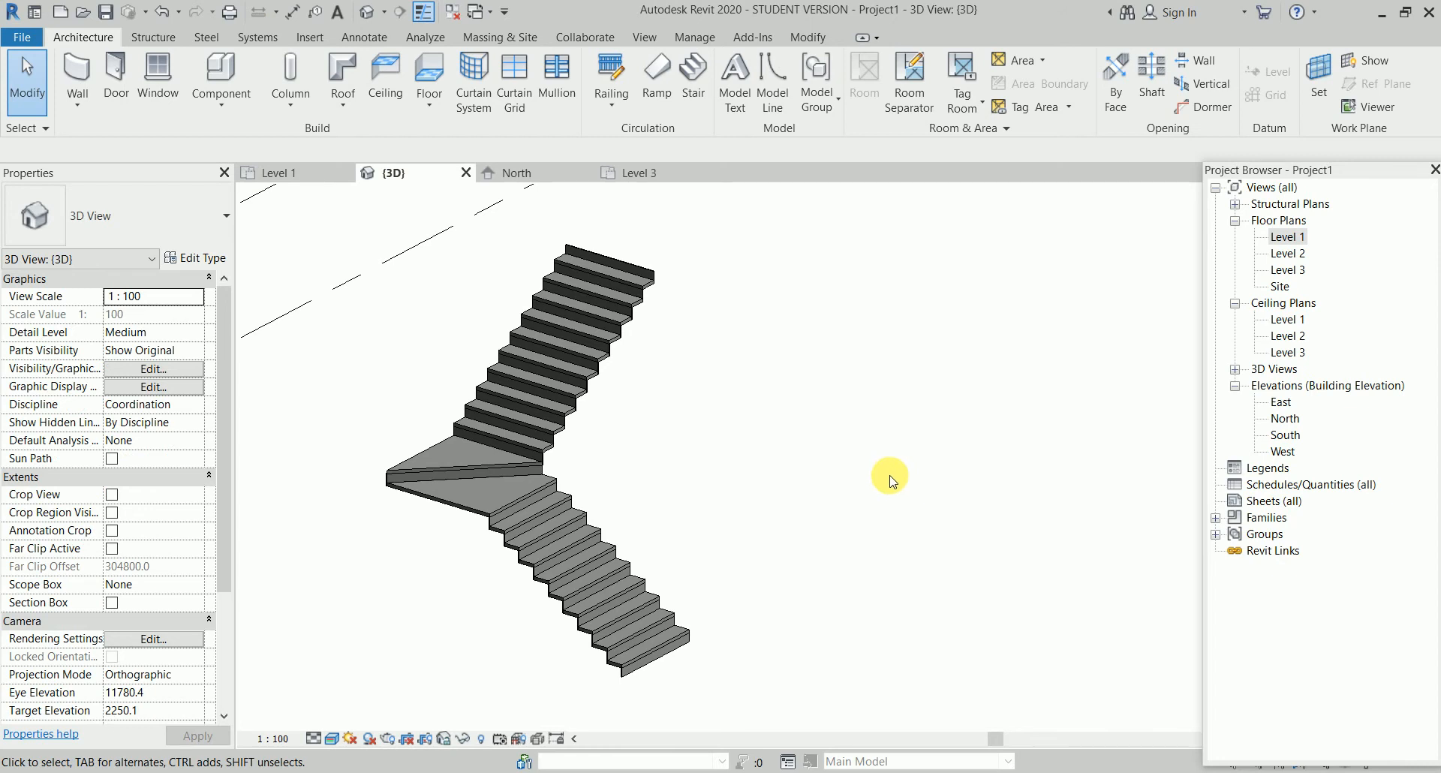
{"action": "scroll", "coordinate": [822, 472], "scroll_direction": "up", "scroll_amount": 5}
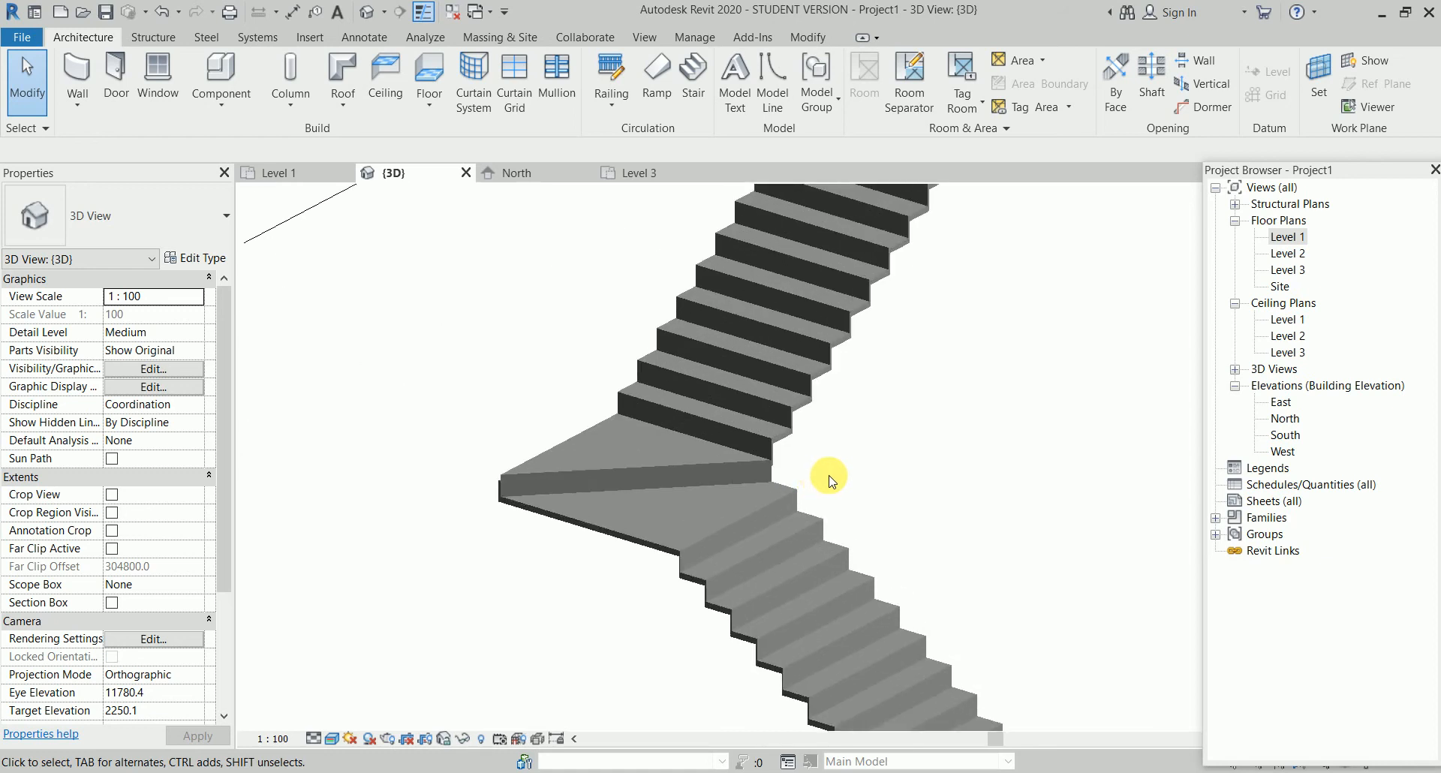
{"action": "middle_click_drag", "start_coordinate": [855, 465], "coordinate": [887, 503]}
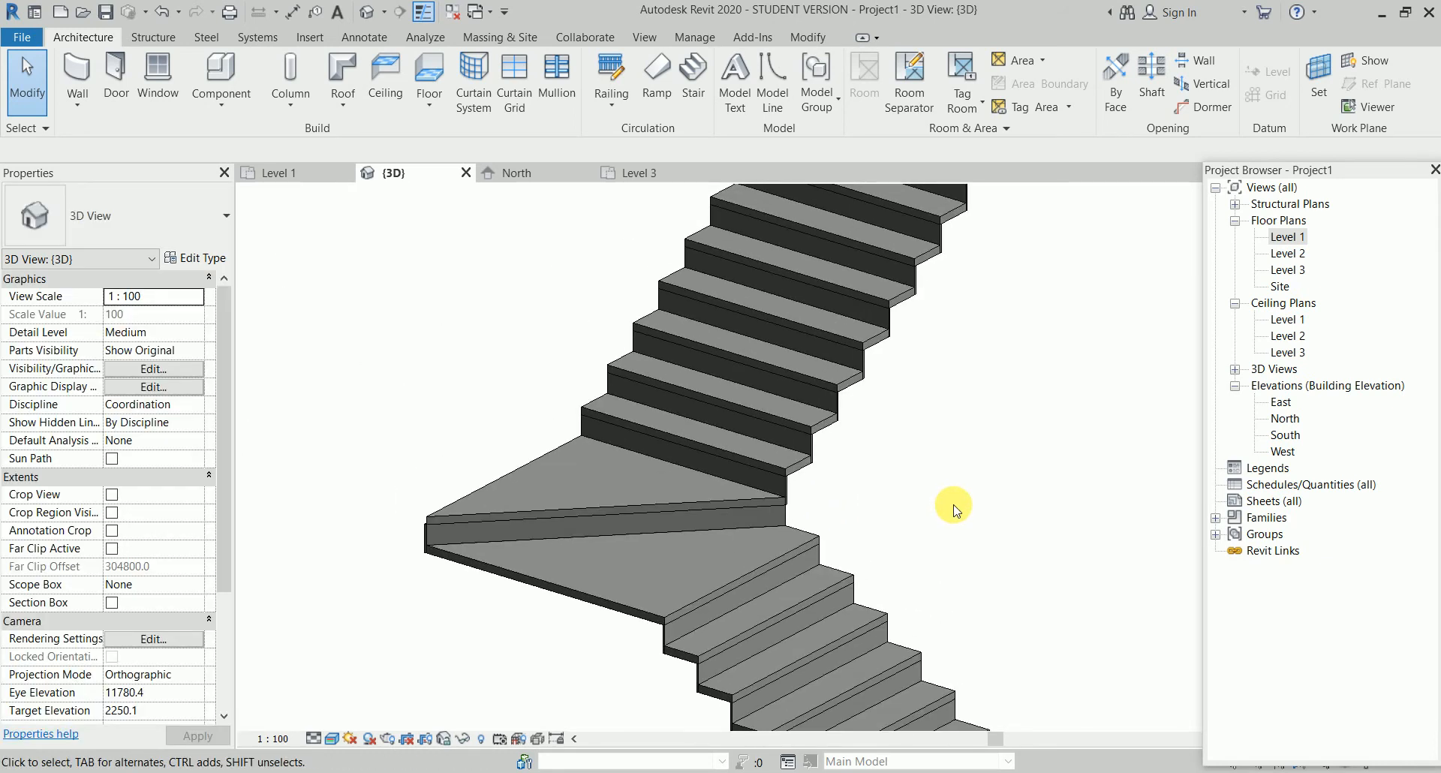
{"action": "scroll", "coordinate": [634, 538], "scroll_direction": "up", "scroll_amount": 2}
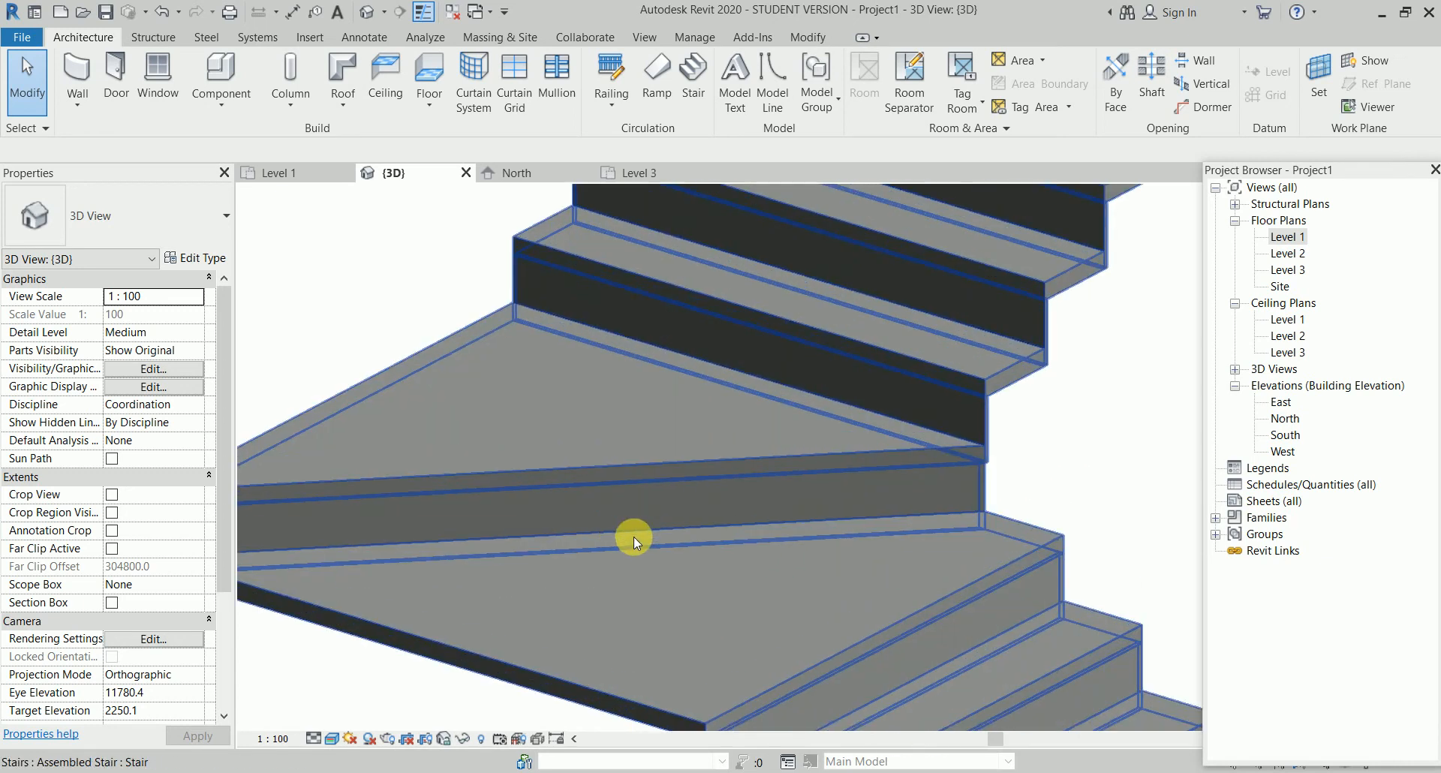
{"action": "scroll", "coordinate": [691, 519], "scroll_direction": "down", "scroll_amount": 2}
{"action": "middle_click_drag", "start_coordinate": [714, 455], "coordinate": [667, 365]}
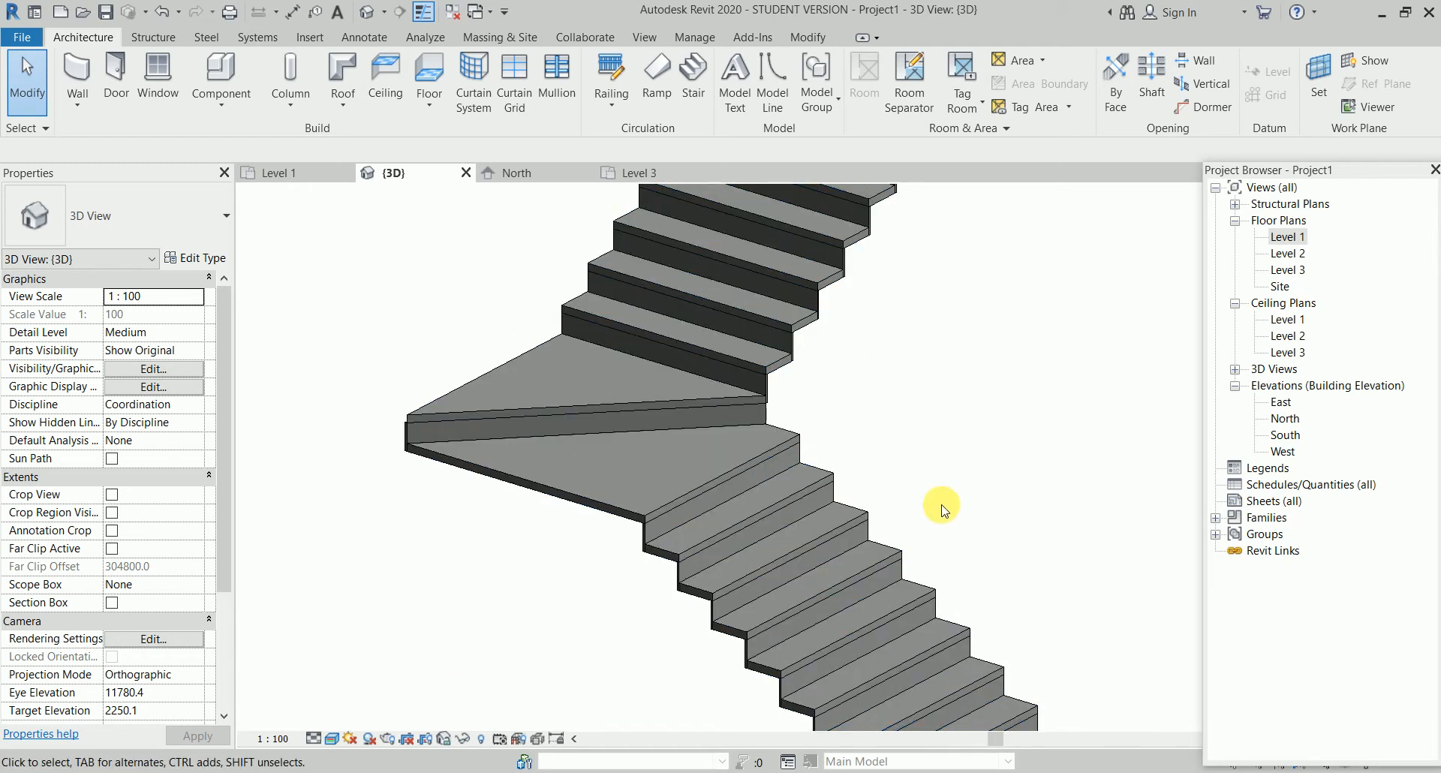
{"action": "scroll", "coordinate": [951, 508], "scroll_direction": "down", "scroll_amount": 4}
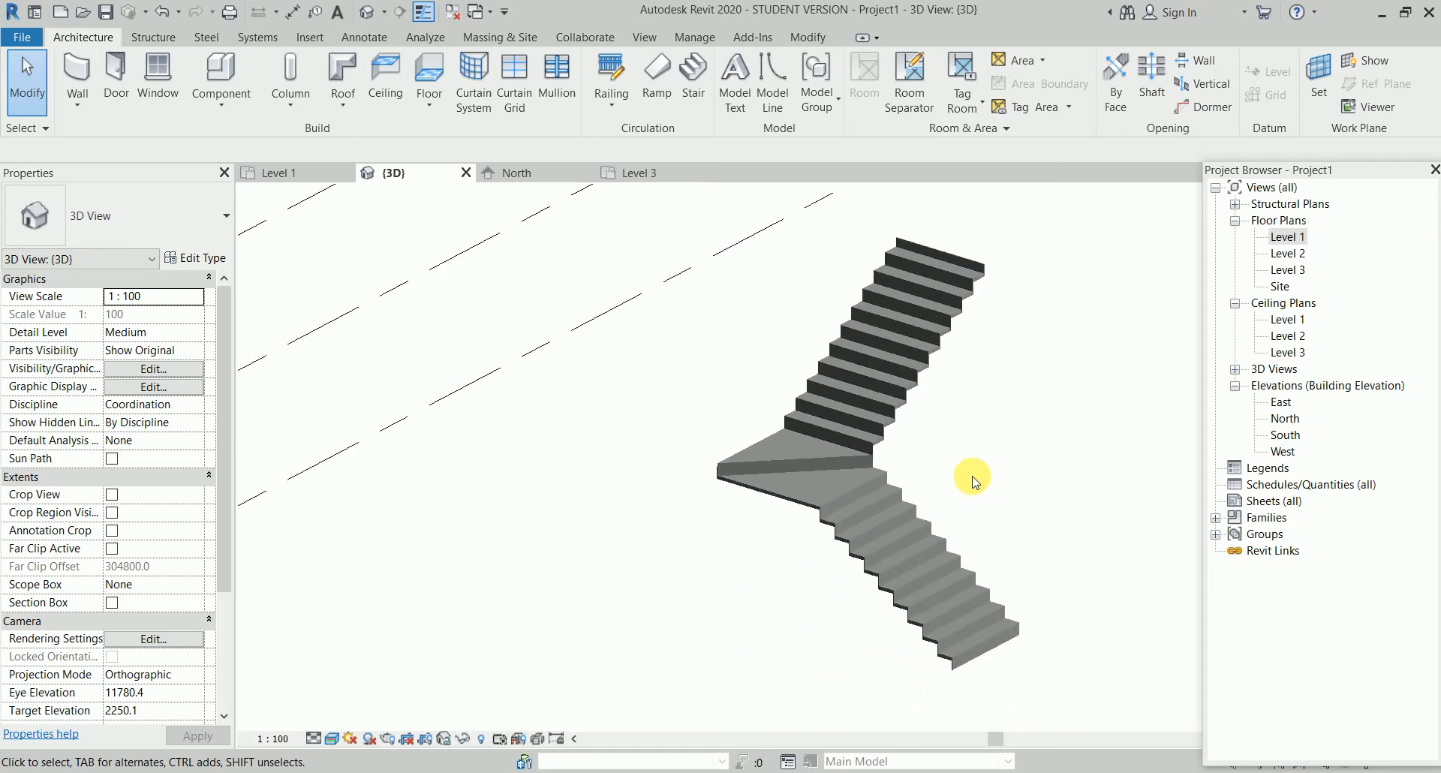
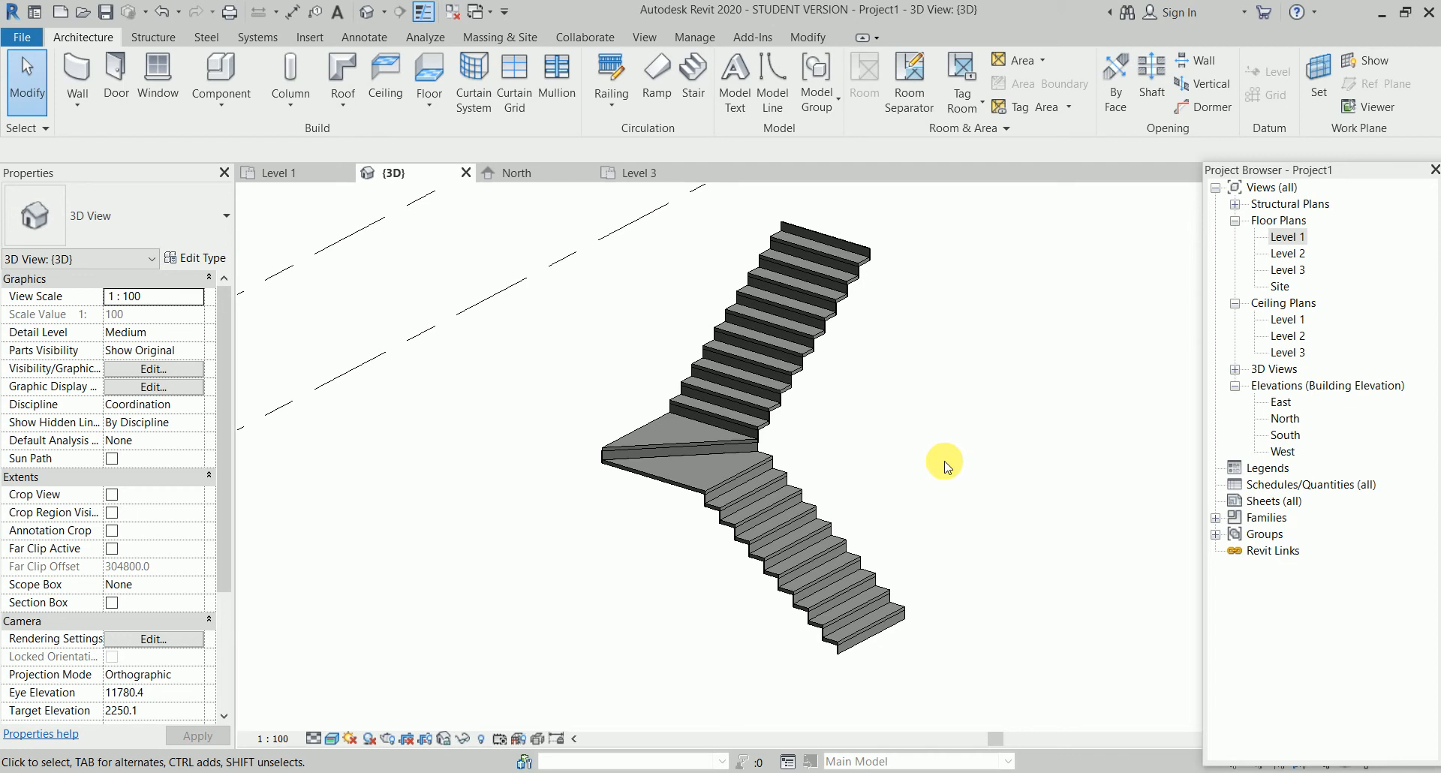
{"action": "middle_click_drag", "start_coordinate": [916, 476], "coordinate": [892, 501]}
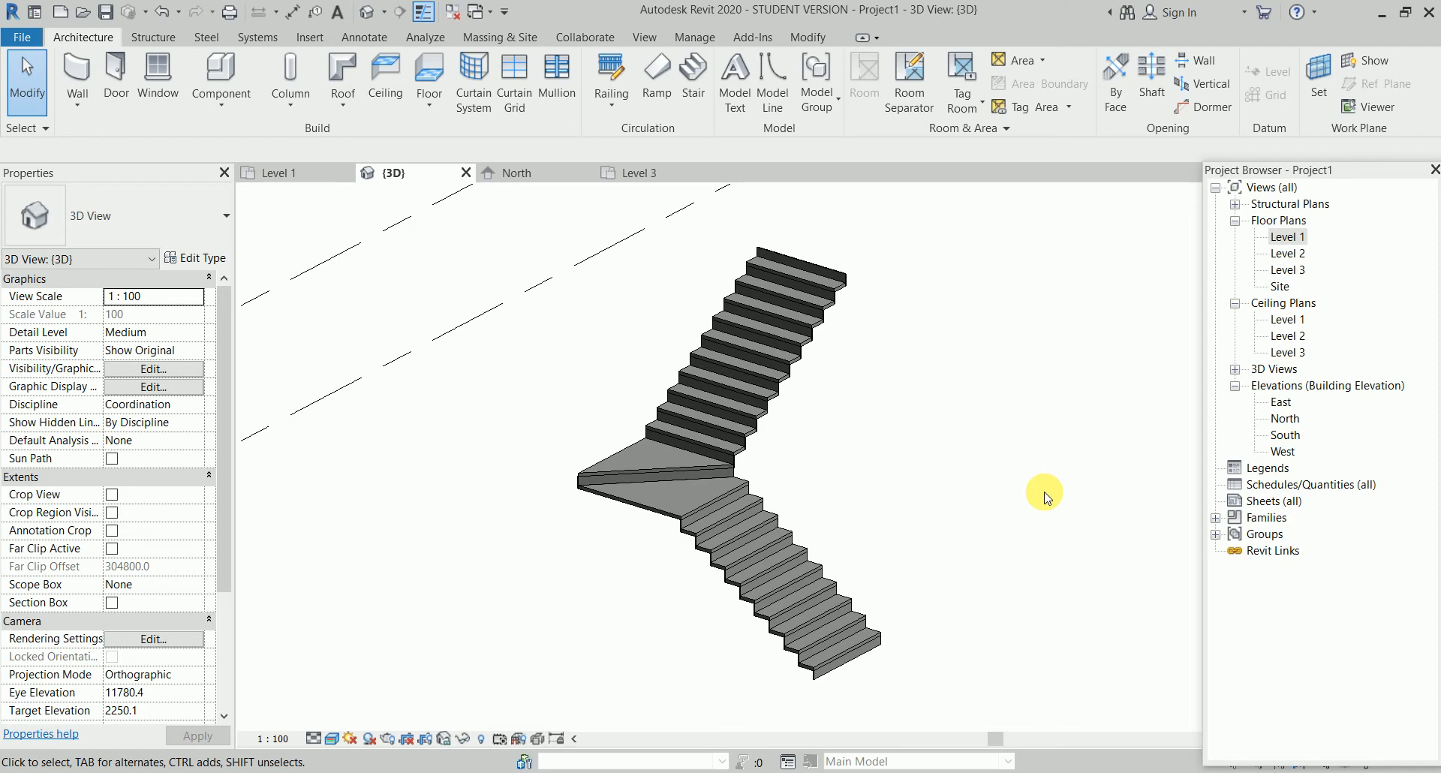
Place 1100mm railings on the treads along both sides of the L-shaped stair
{"action": "left_click", "coordinate": [620, 113]}
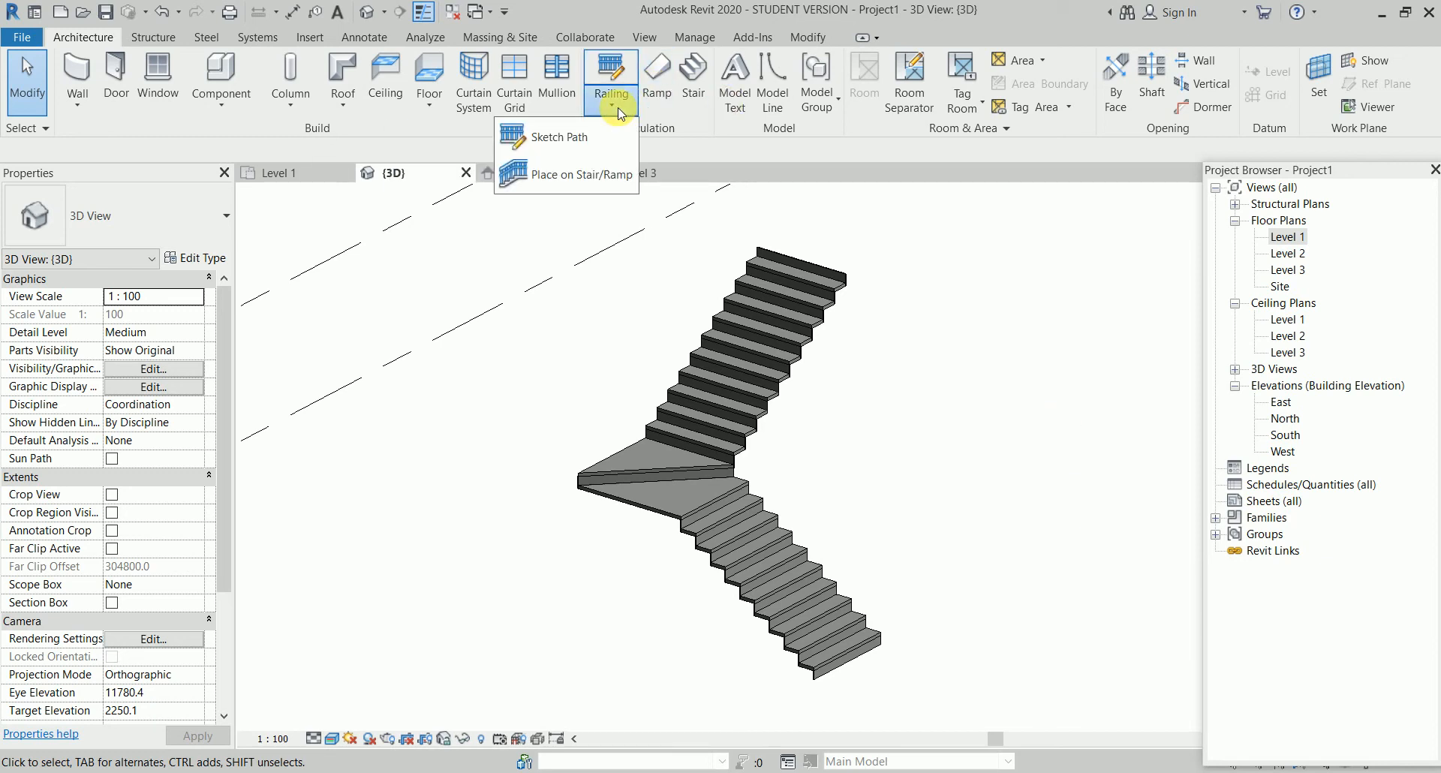
{"action": "left_click", "coordinate": [600, 180]}
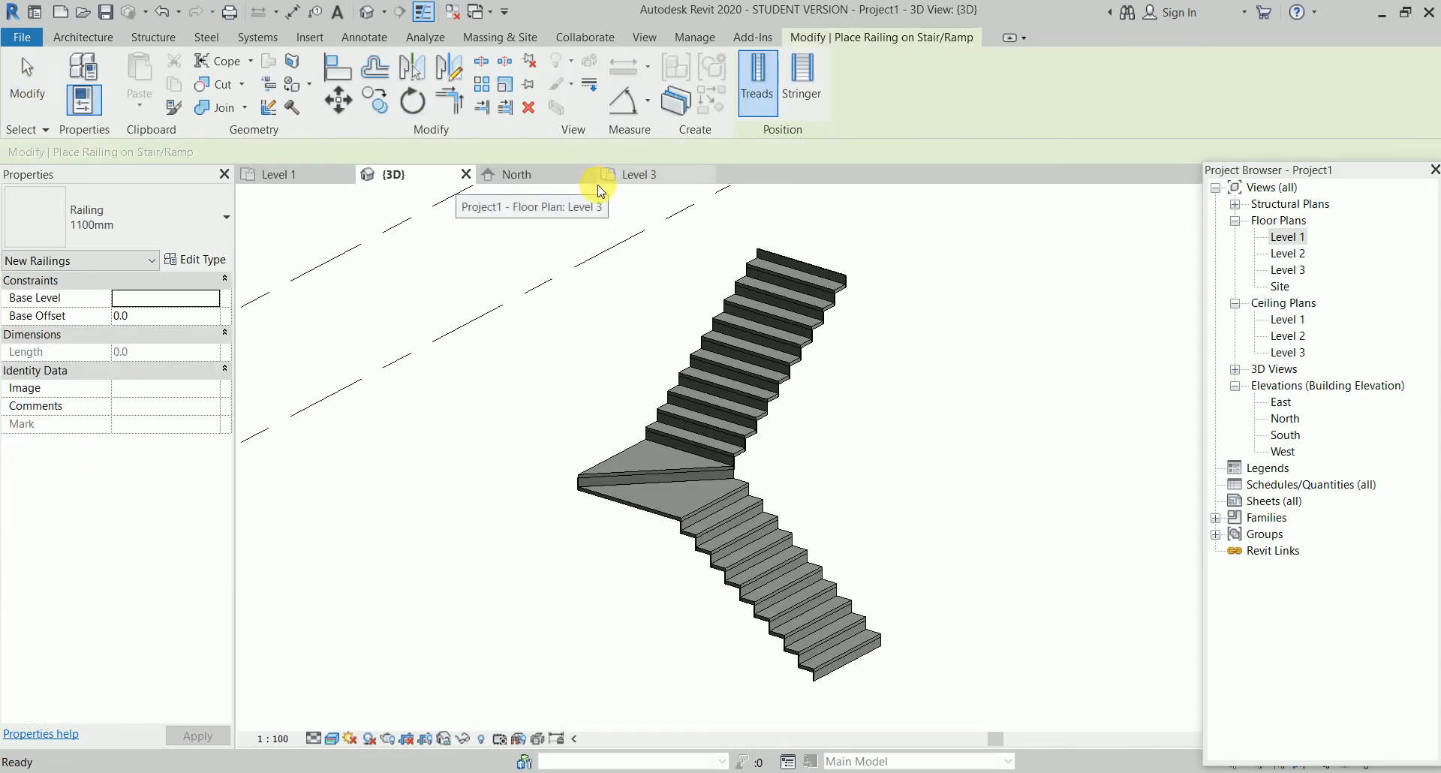
{"action": "left_click", "coordinate": [1078, 439]}
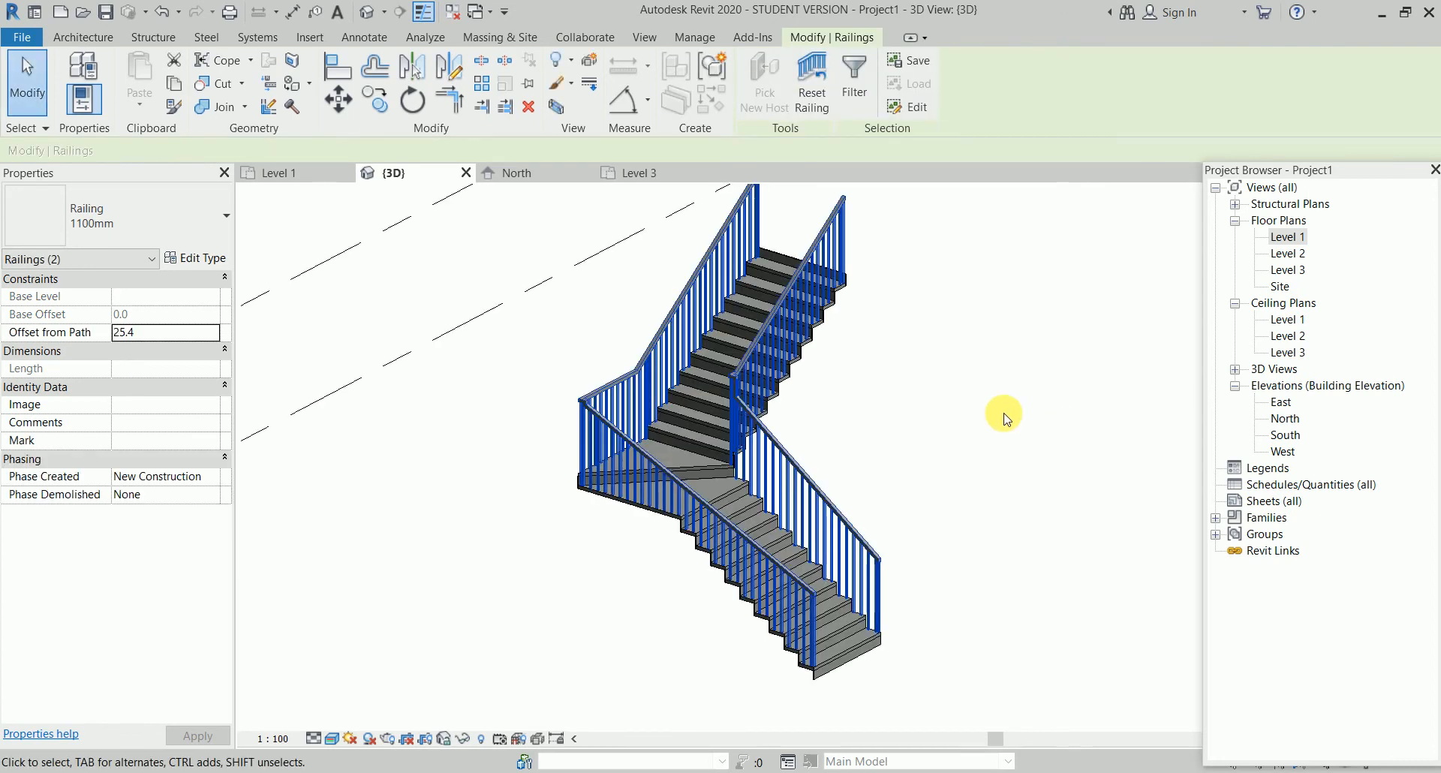
{"action": "left_click", "coordinate": [945, 388]}
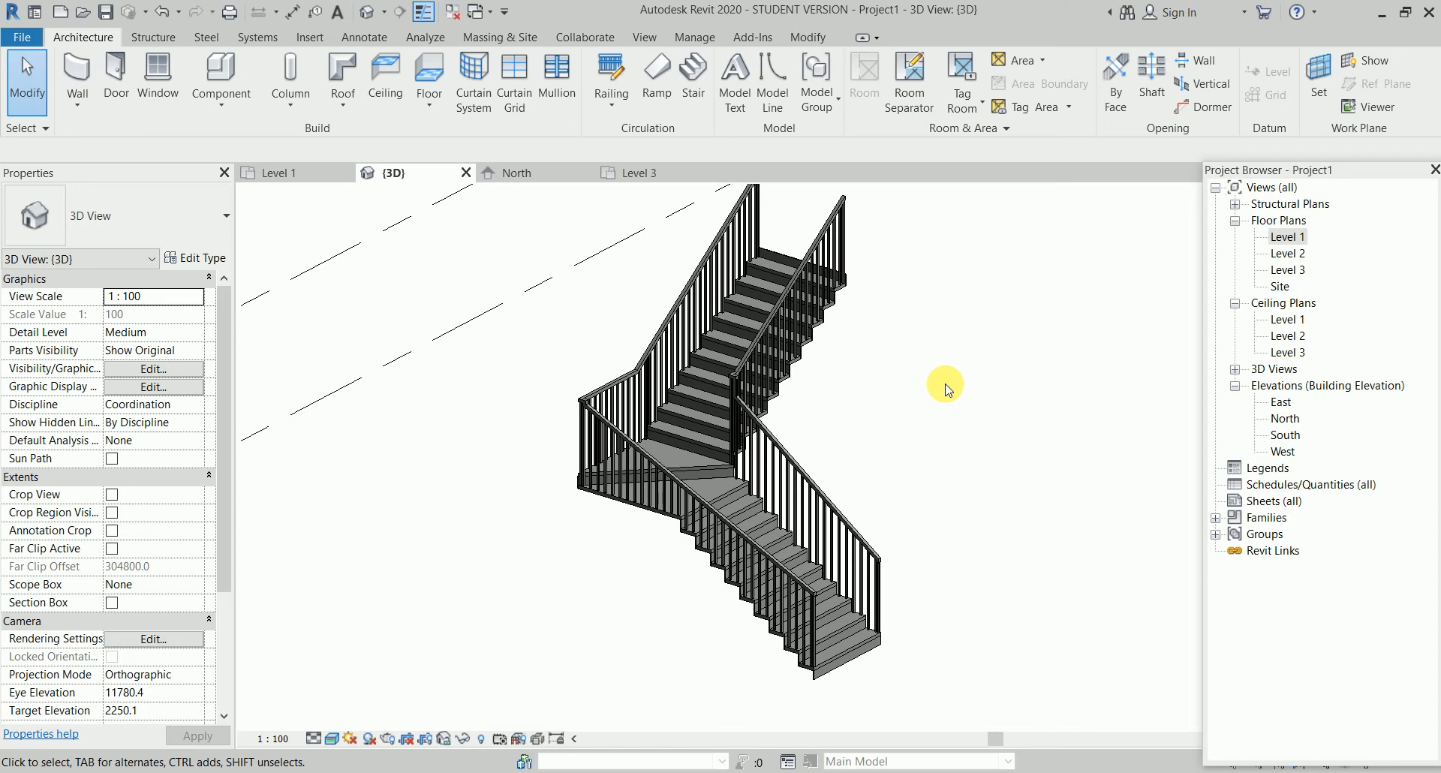
Delete the railing along the outer side of the L-shaped stair in the 3D view
{"action": "left_click", "coordinate": [719, 251]}
{"action": "key", "text": "Delete"}
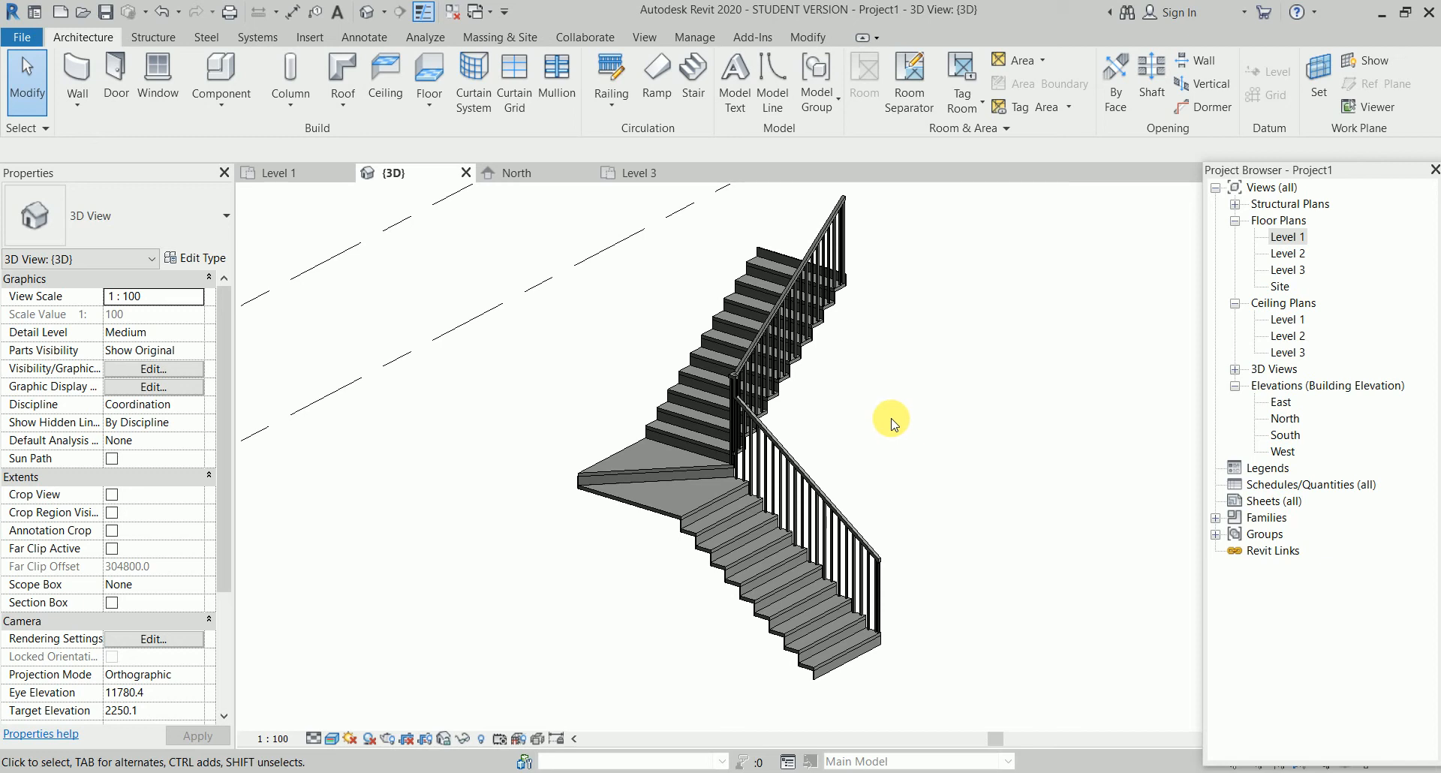
{"action": "scroll", "coordinate": [891, 424], "scroll_direction": "down", "scroll_amount": 2}
{"action": "middle_click_drag", "start_coordinate": [891, 424], "coordinate": [851, 425]}
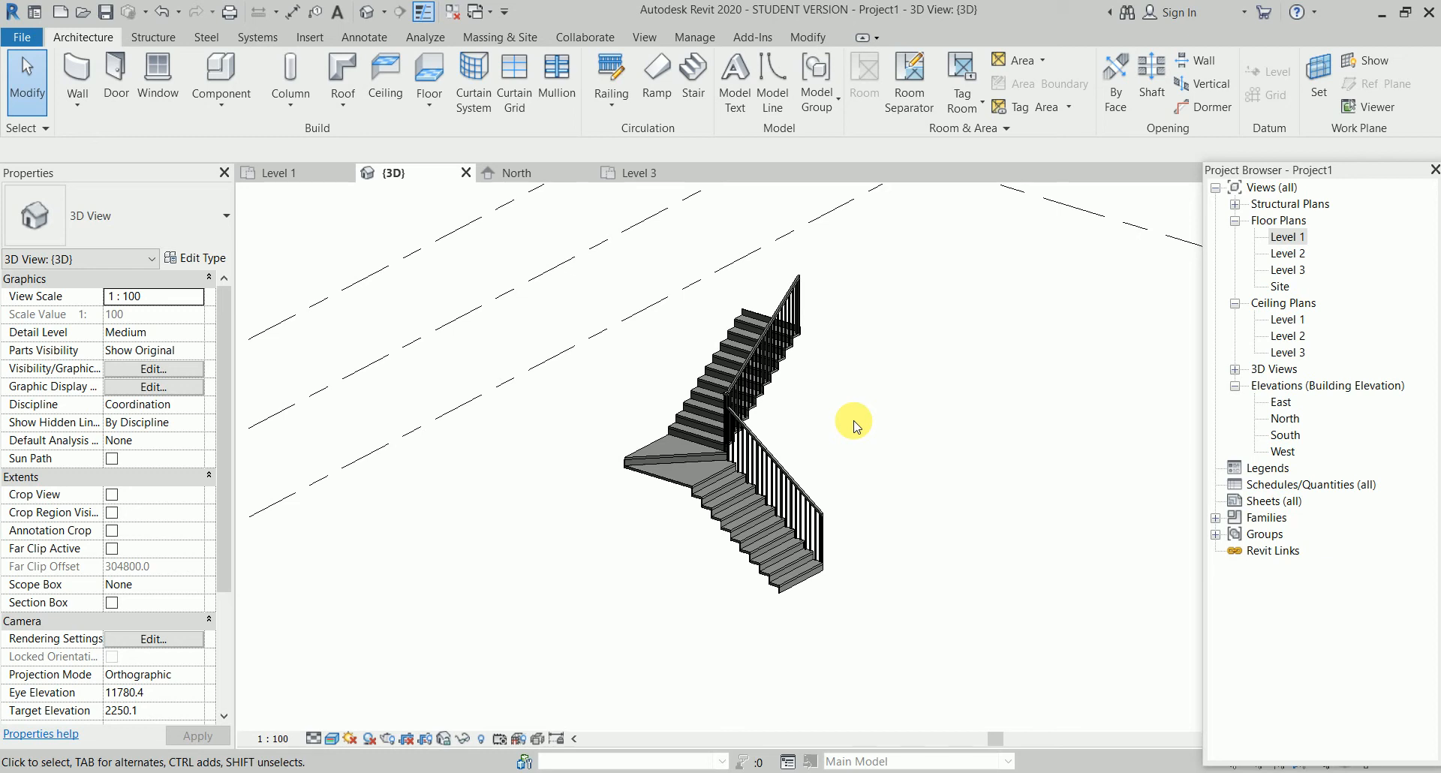
Delete the whole L-shaped stair and its remaining railing from the Level 1 floor plan
{"action": "double_click", "coordinate": [1288, 236]}
{"action": "scroll", "coordinate": [904, 388], "scroll_direction": "down", "scroll_amount": 2}
{"action": "left_click_drag", "start_coordinate": [935, 290], "coordinate": [614, 639]}
{"action": "key", "text": "Delete"}
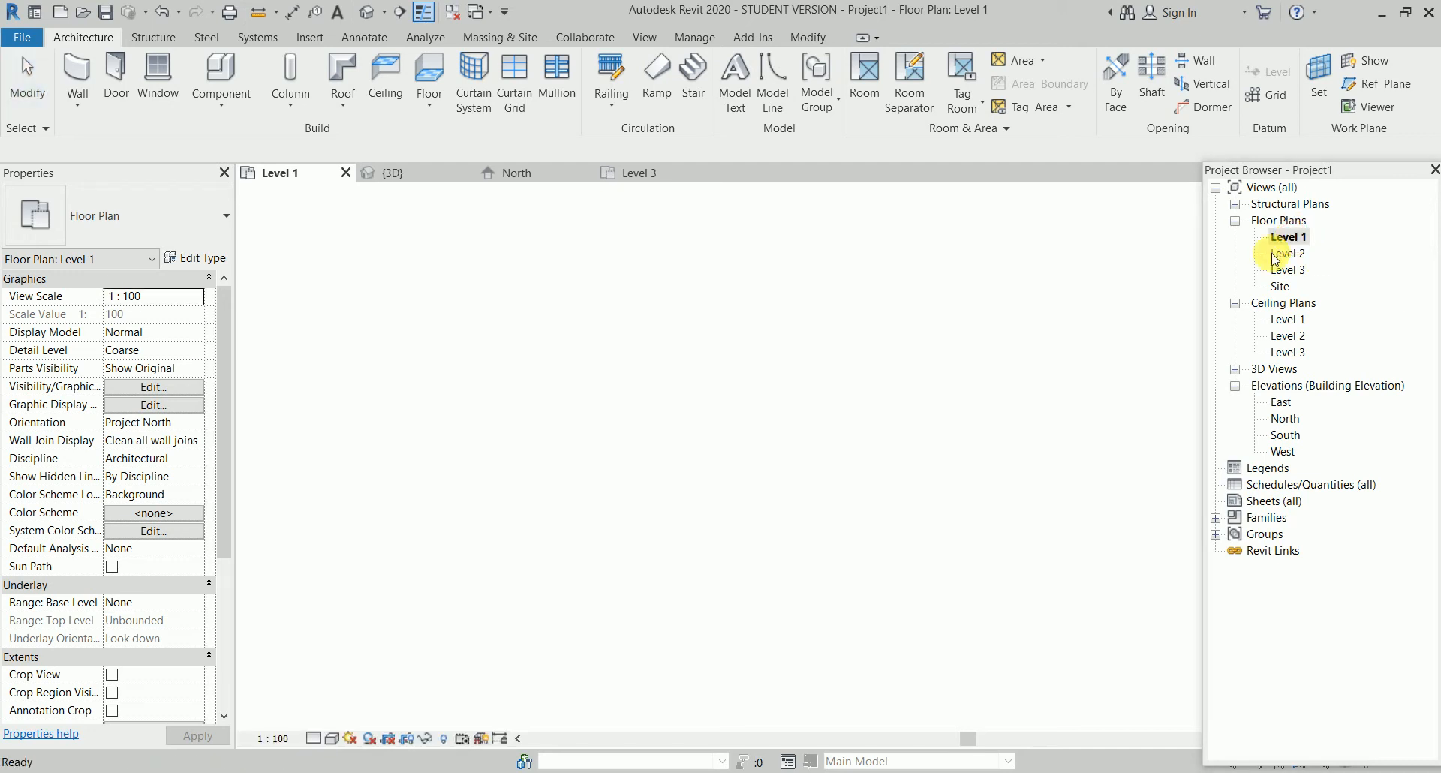
{"action": "scroll", "coordinate": [871, 376], "scroll_direction": "down", "scroll_amount": 2}
{"action": "scroll", "coordinate": [869, 373], "scroll_direction": "down", "scroll_amount": 5}
{"action": "middle_click_drag", "start_coordinate": [868, 373], "coordinate": [735, 413]}
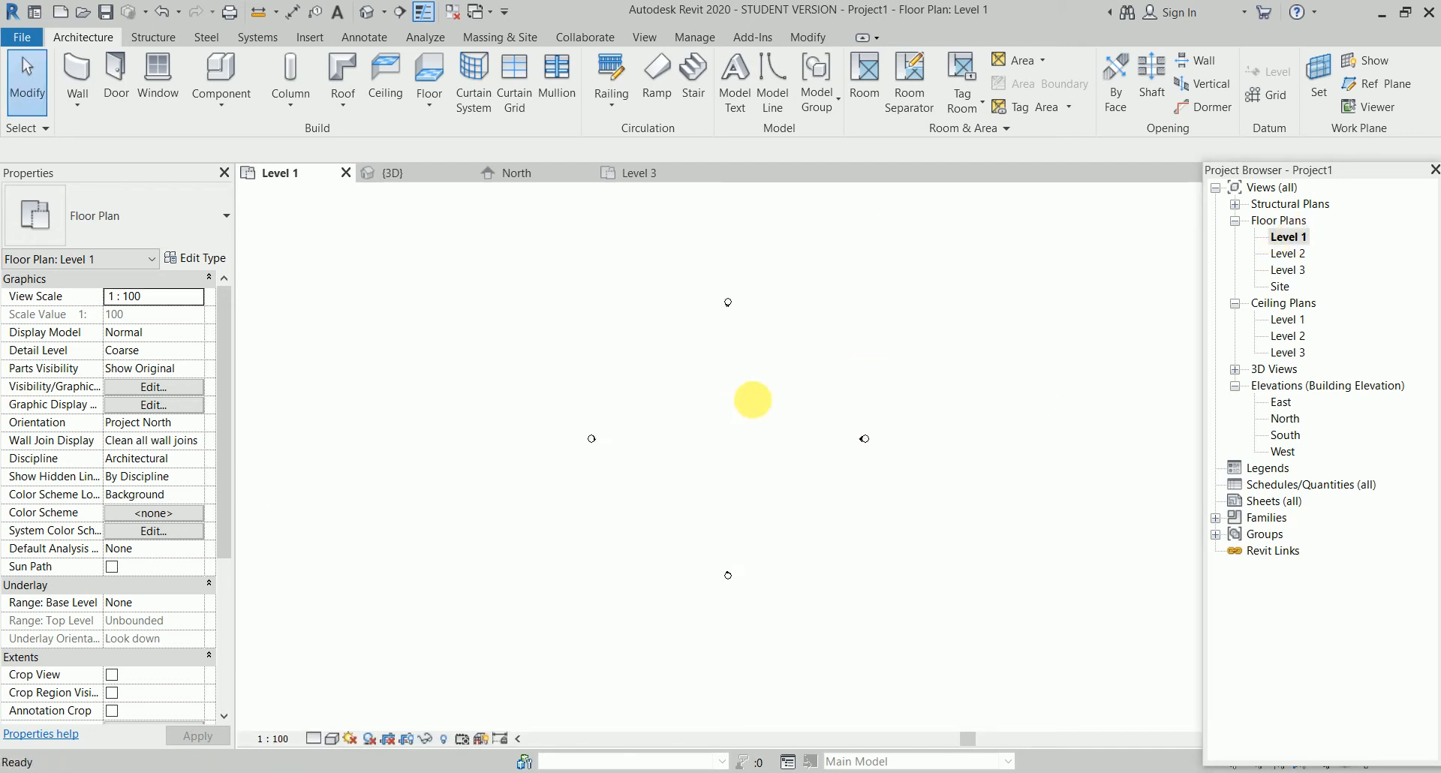
Close all open views and the project without saving its changes
{"action": "left_click", "coordinate": [708, 173]}
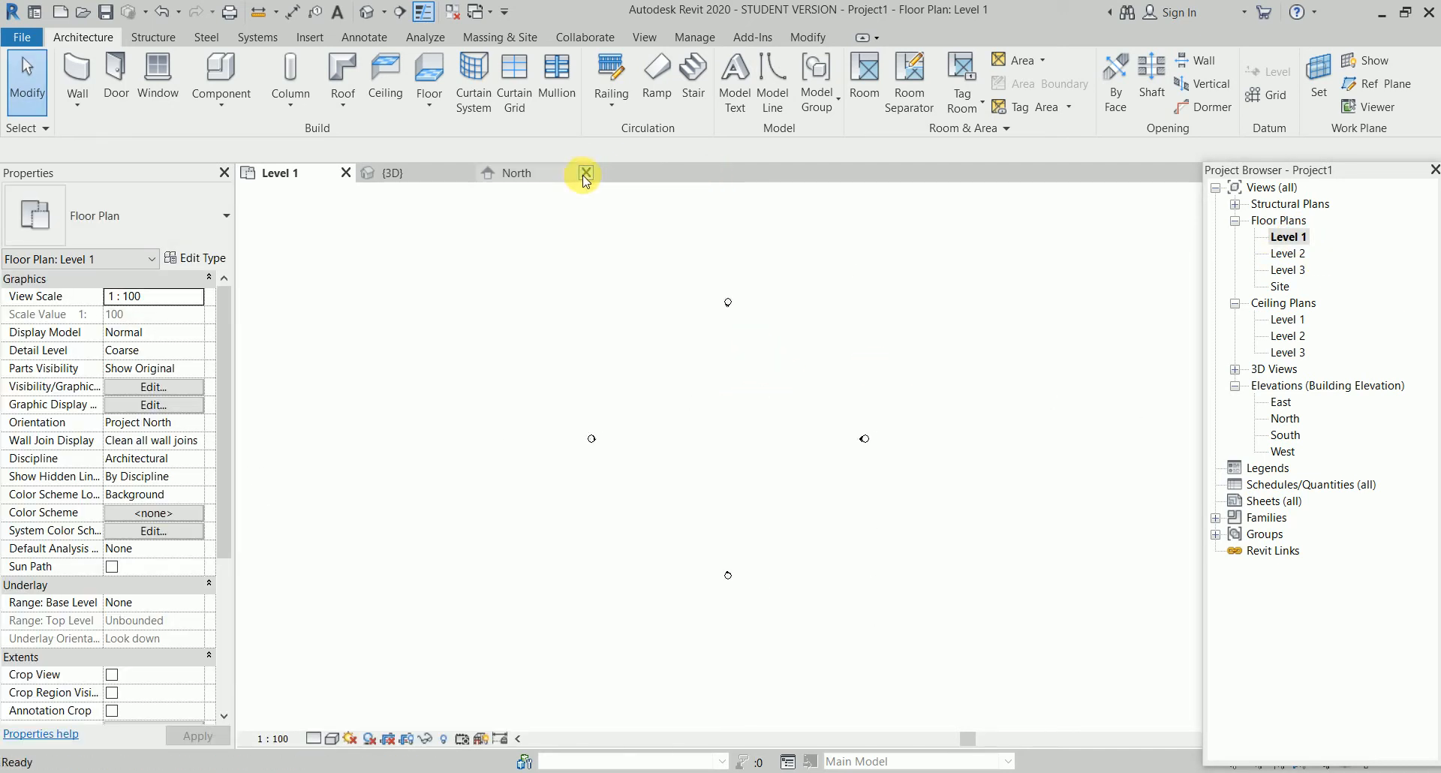
{"action": "left_click", "coordinate": [588, 173]}
{"action": "left_click", "coordinate": [466, 173]}
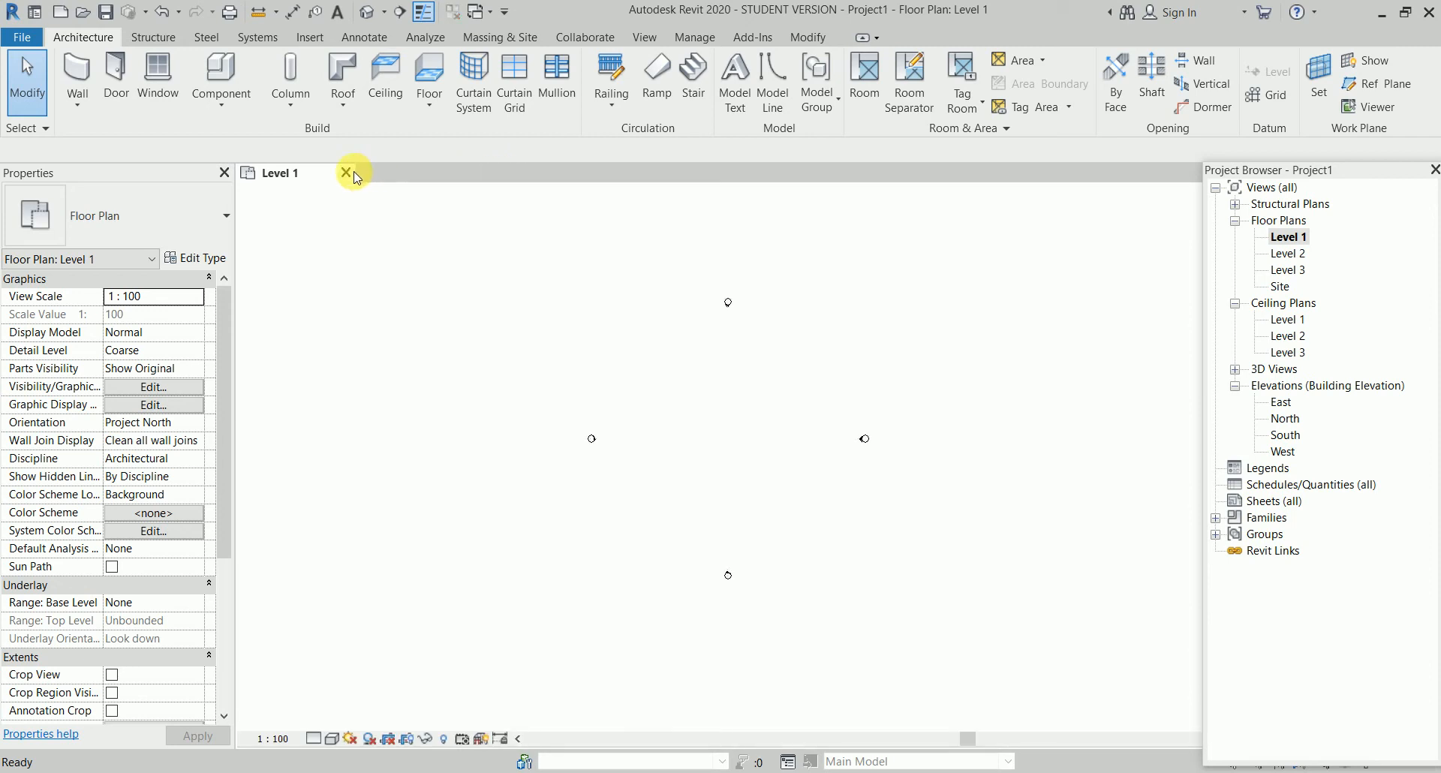
{"action": "left_click", "coordinate": [346, 173]}
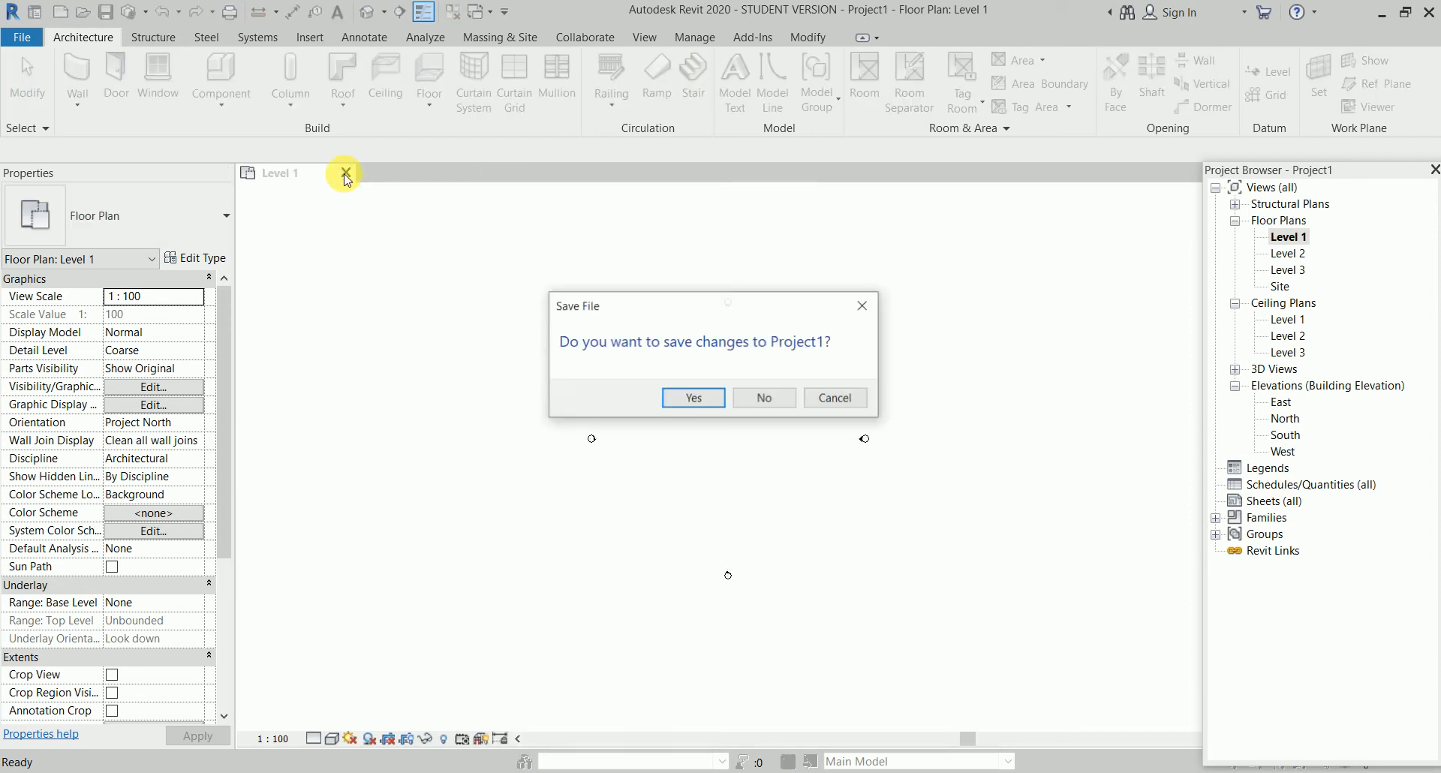
{"action": "left_click", "coordinate": [760, 397]}
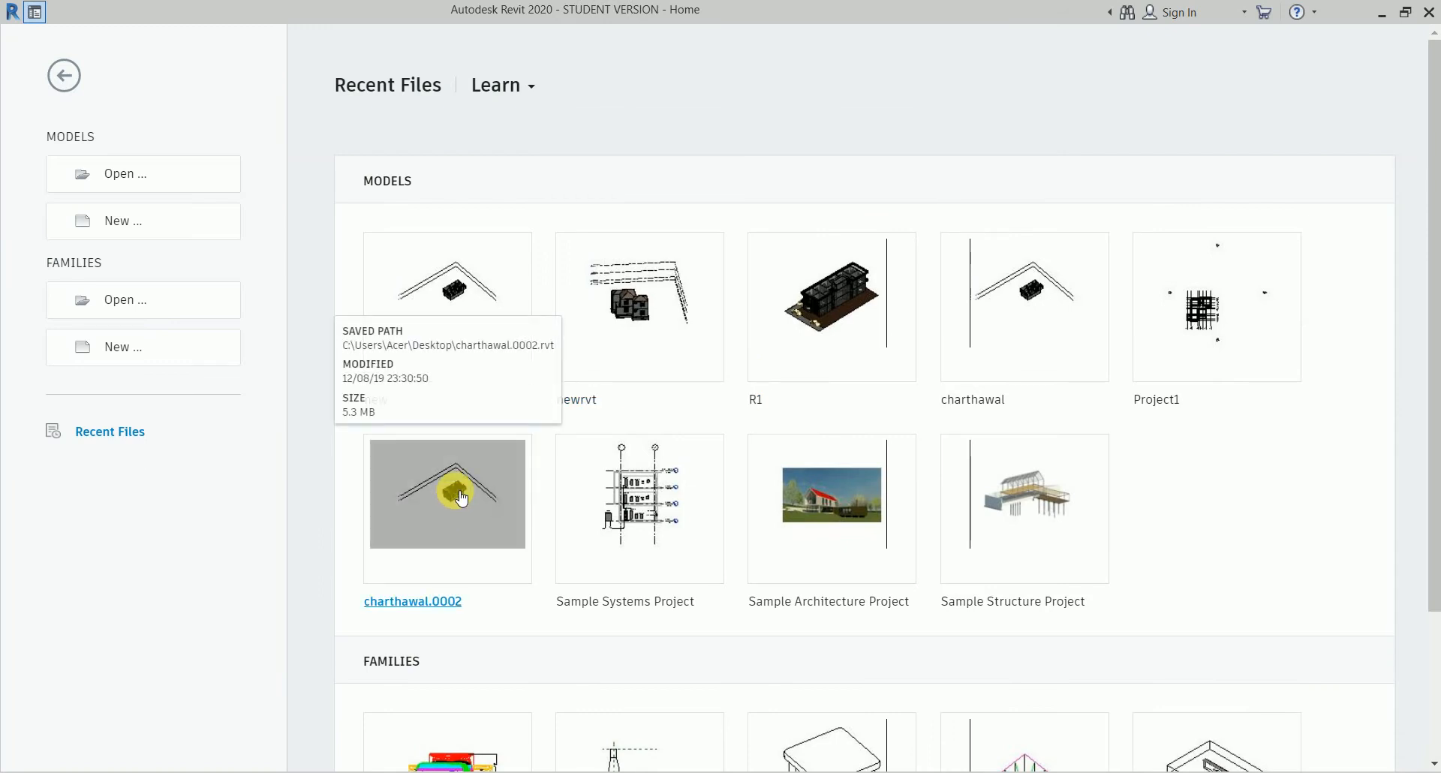
Open the recent project newrvt and delete the roof of the house to expose the upper floor
{"action": "left_click", "coordinate": [632, 328]}
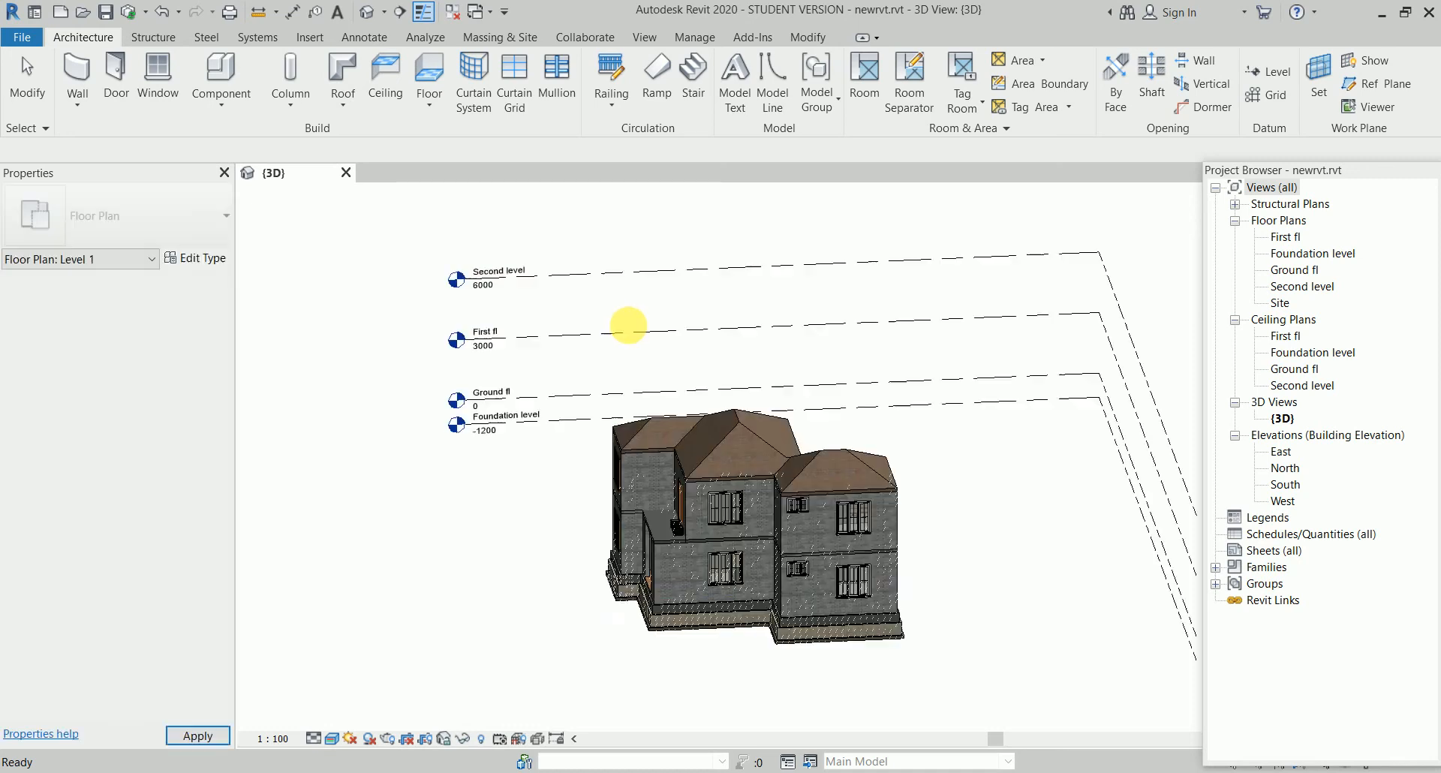
{"action": "left_click", "coordinate": [863, 458]}
{"action": "key", "text": "Delete"}
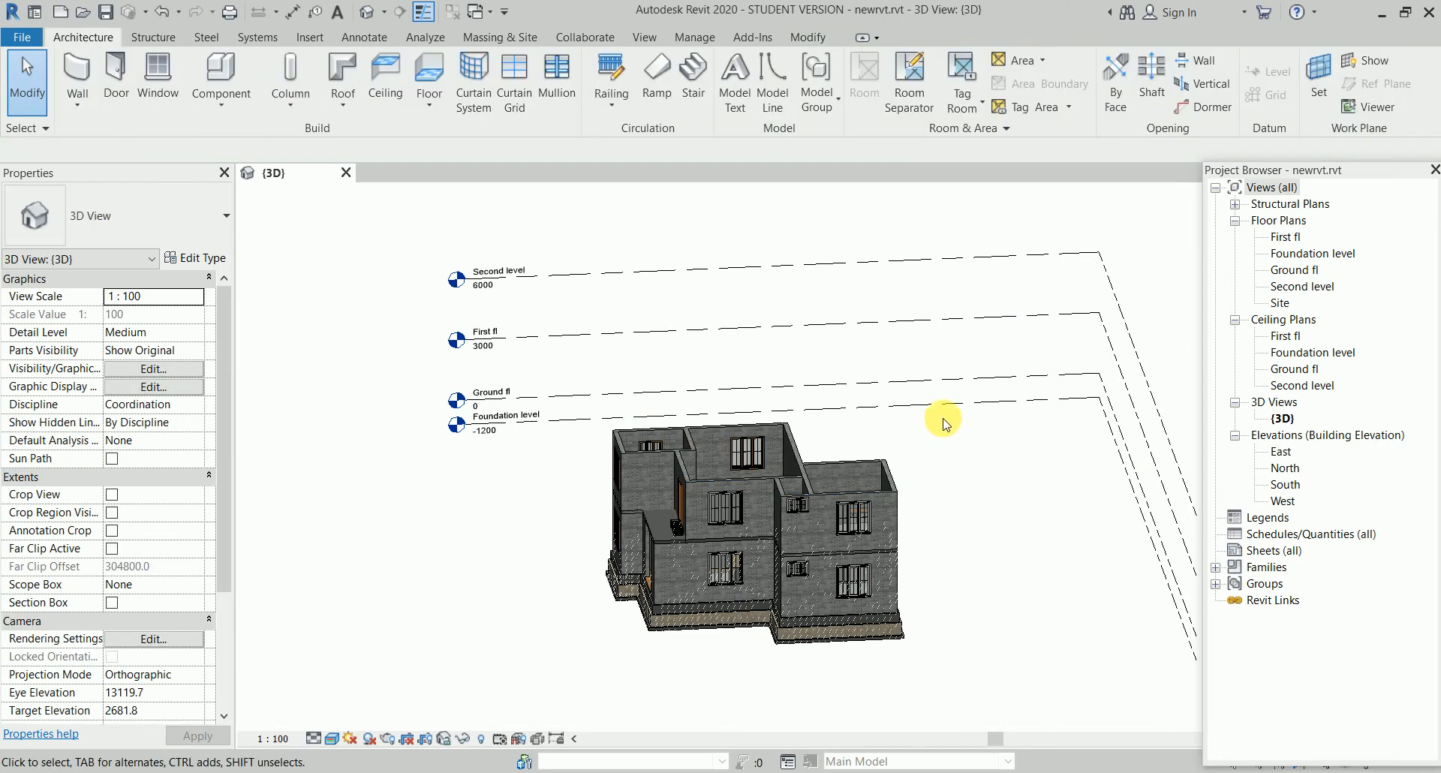
{"action": "middle_click_drag", "start_coordinate": [870, 439], "coordinate": [916, 444], "text": "shift"}
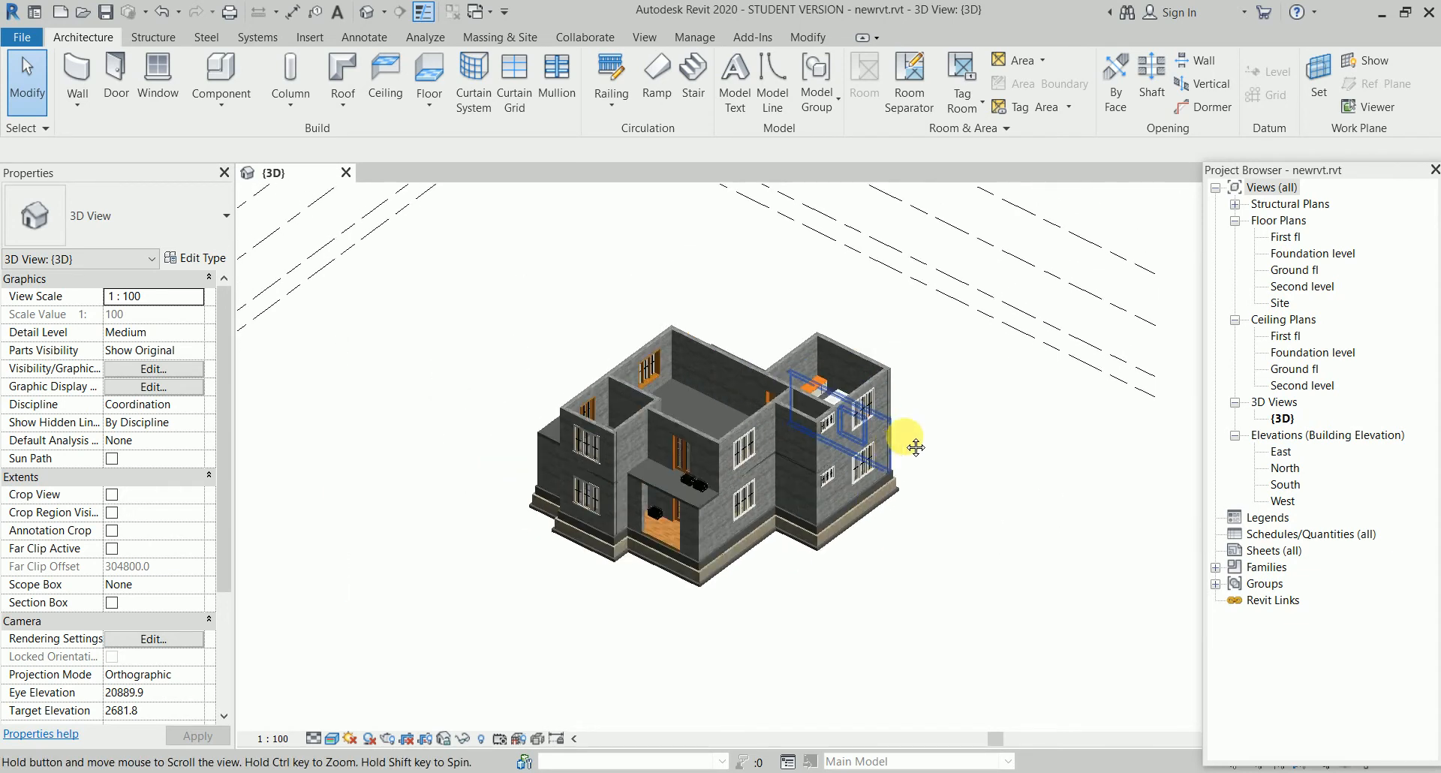
Delete the dining table with its chairs beside the window wall in the Ground fl floor plan
{"action": "double_click", "coordinate": [1295, 269]}
{"action": "middle_click_drag", "start_coordinate": [953, 442], "coordinate": [814, 390]}
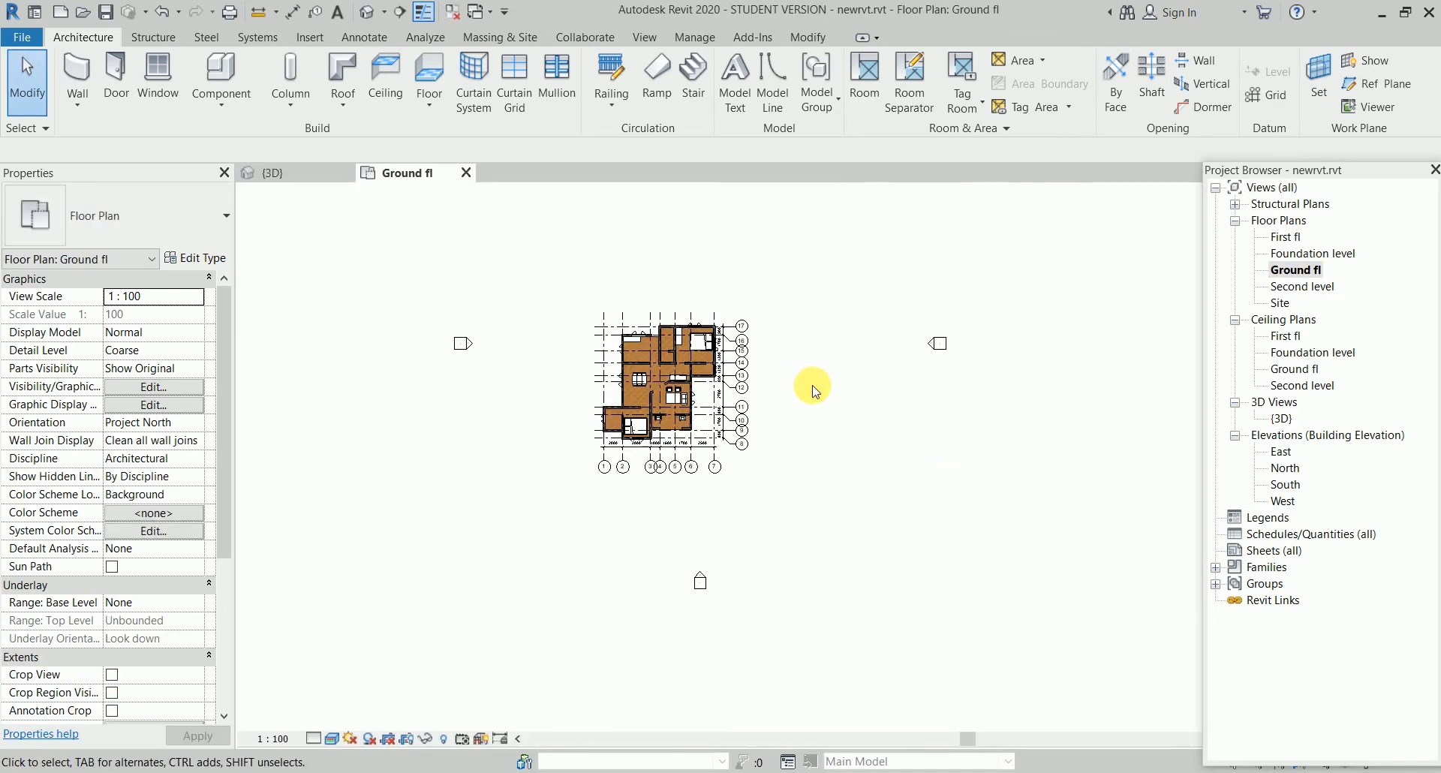
{"action": "scroll", "coordinate": [652, 393], "scroll_direction": "up", "scroll_amount": 6}
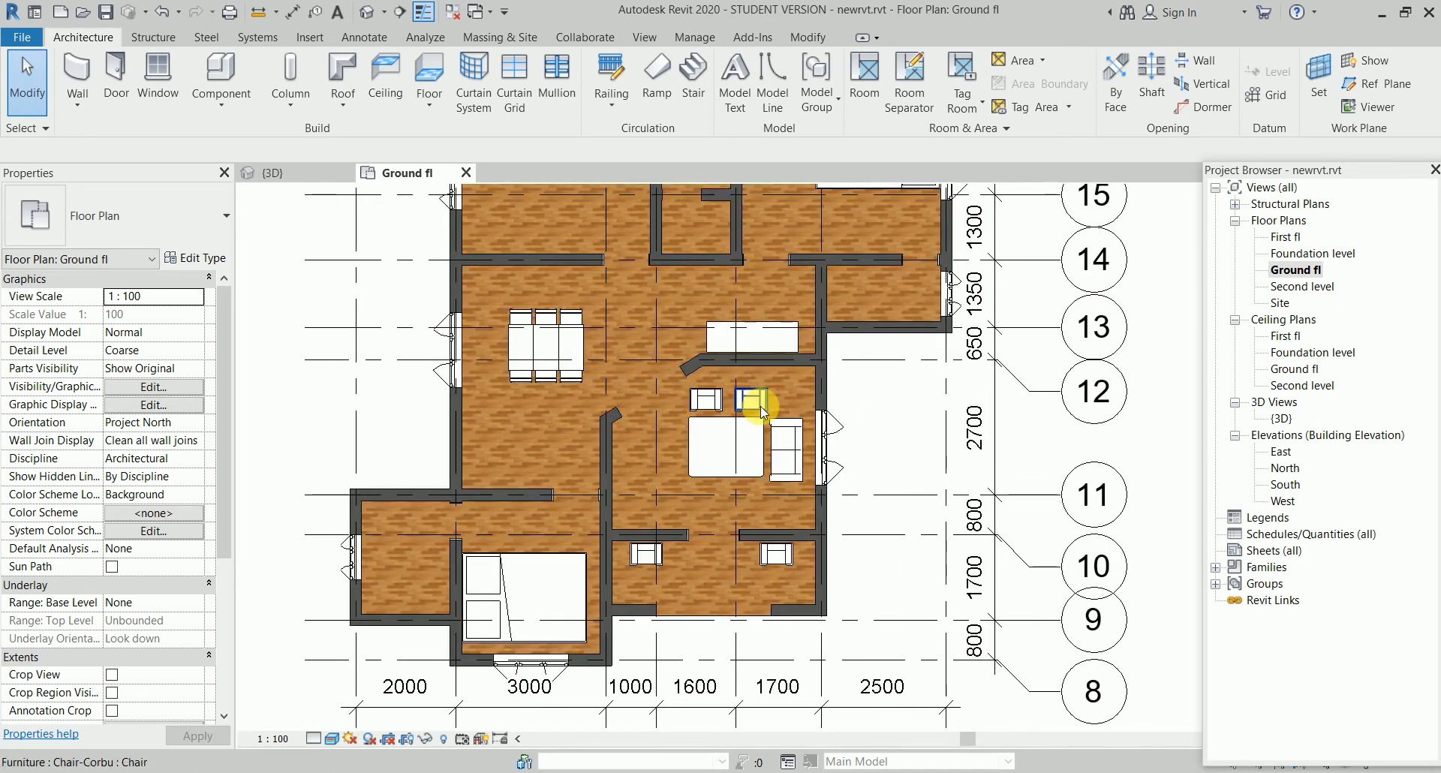
{"action": "scroll", "coordinate": [768, 407], "scroll_direction": "down", "scroll_amount": 1}
{"action": "middle_click_drag", "start_coordinate": [768, 407], "coordinate": [765, 461]}
{"action": "scroll", "coordinate": [632, 434], "scroll_direction": "up", "scroll_amount": 2}
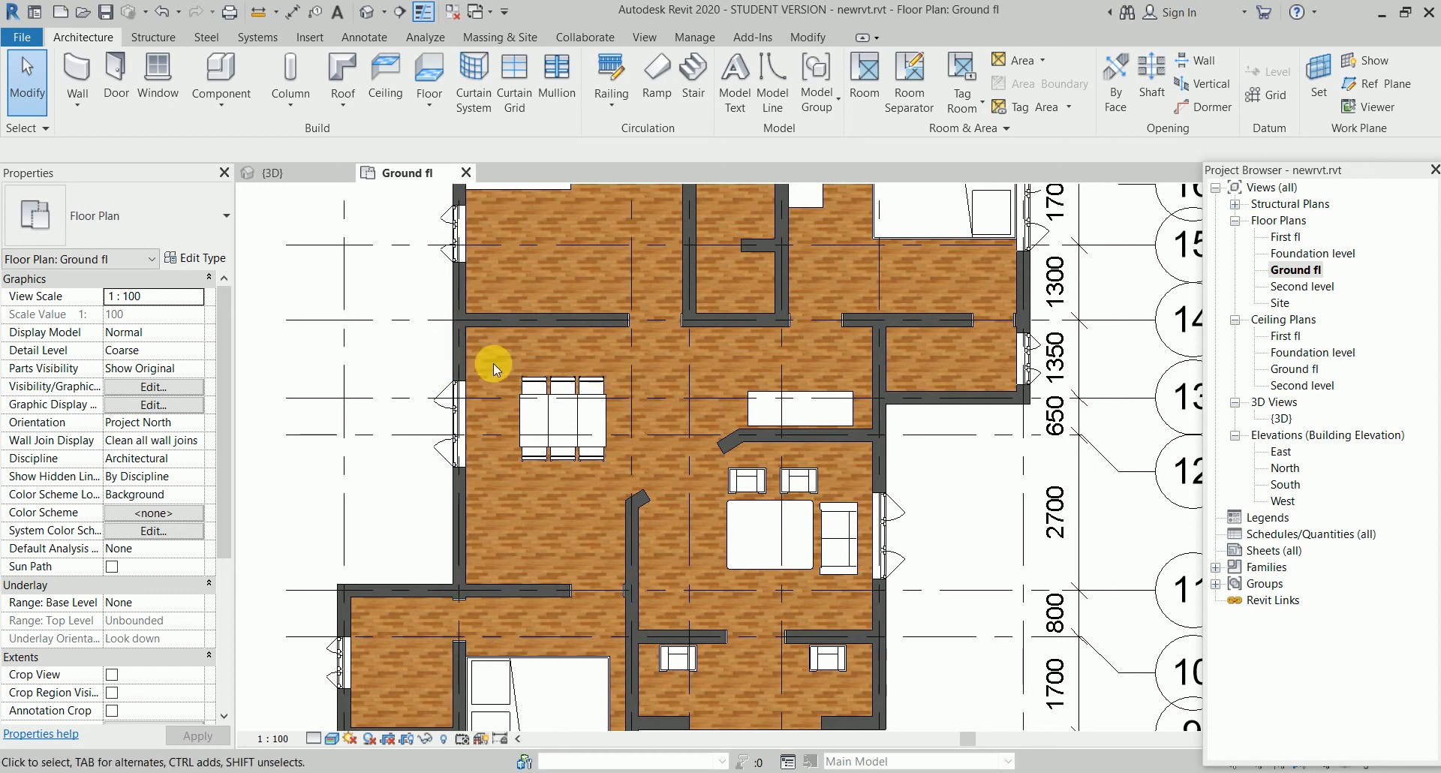
{"action": "left_click_drag", "start_coordinate": [436, 345], "coordinate": [629, 465]}
{"action": "key", "text": "Escape"}
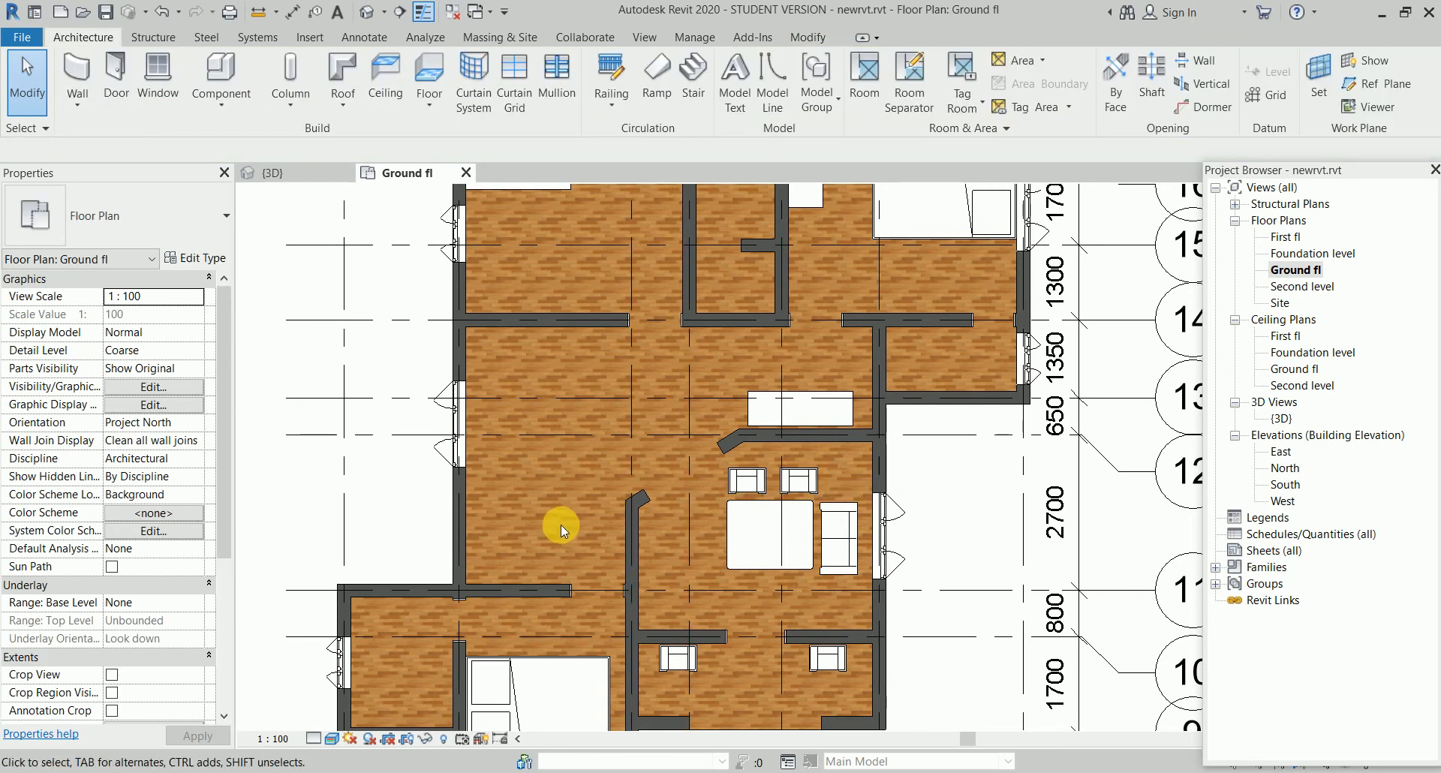
Start a Ground fl to First fl stair with an L-shaped winder run and rotate its preview so the upper leg follows the window wall
{"action": "scroll", "coordinate": [561, 524], "scroll_direction": "up", "scroll_amount": 3}
{"action": "middle_click_drag", "start_coordinate": [635, 478], "coordinate": [654, 400]}
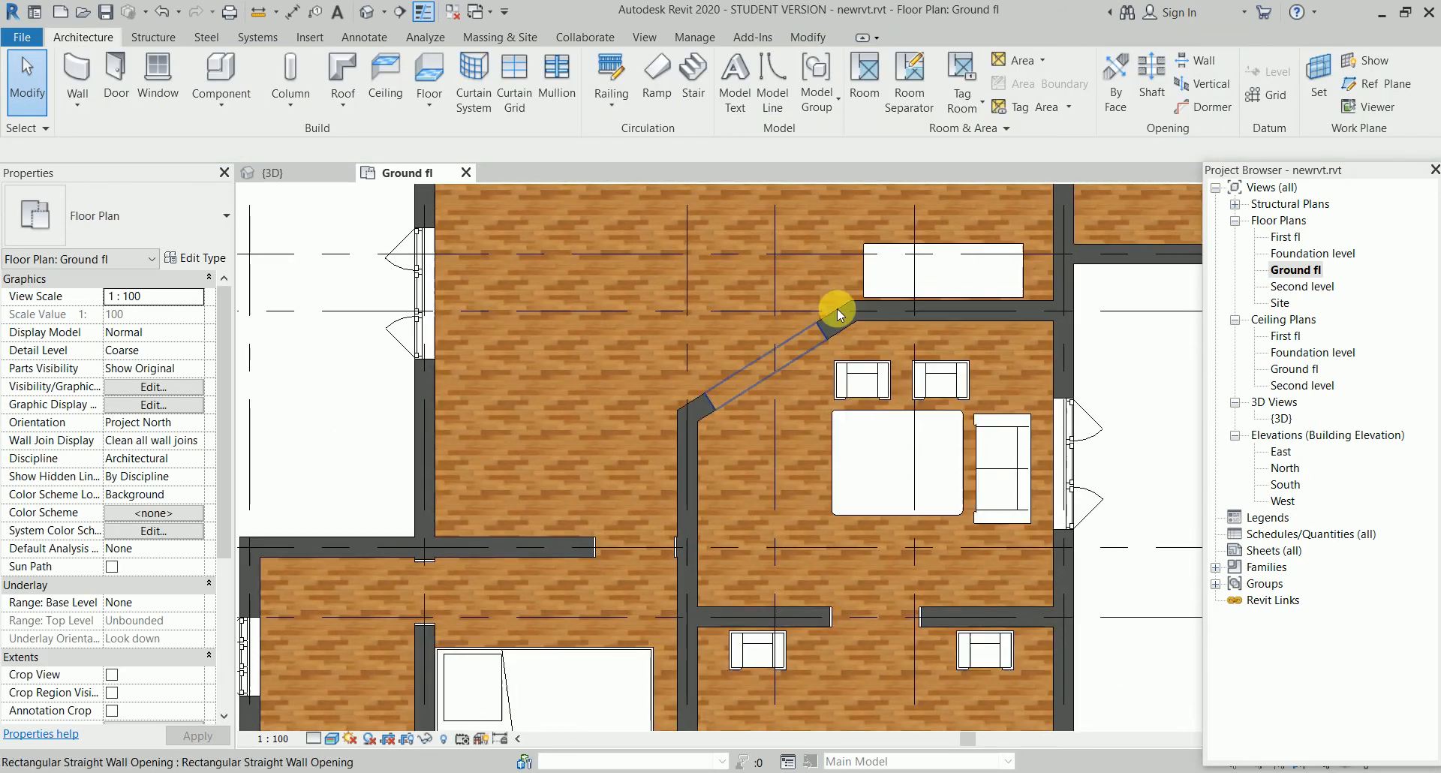
{"action": "left_click", "coordinate": [693, 75]}
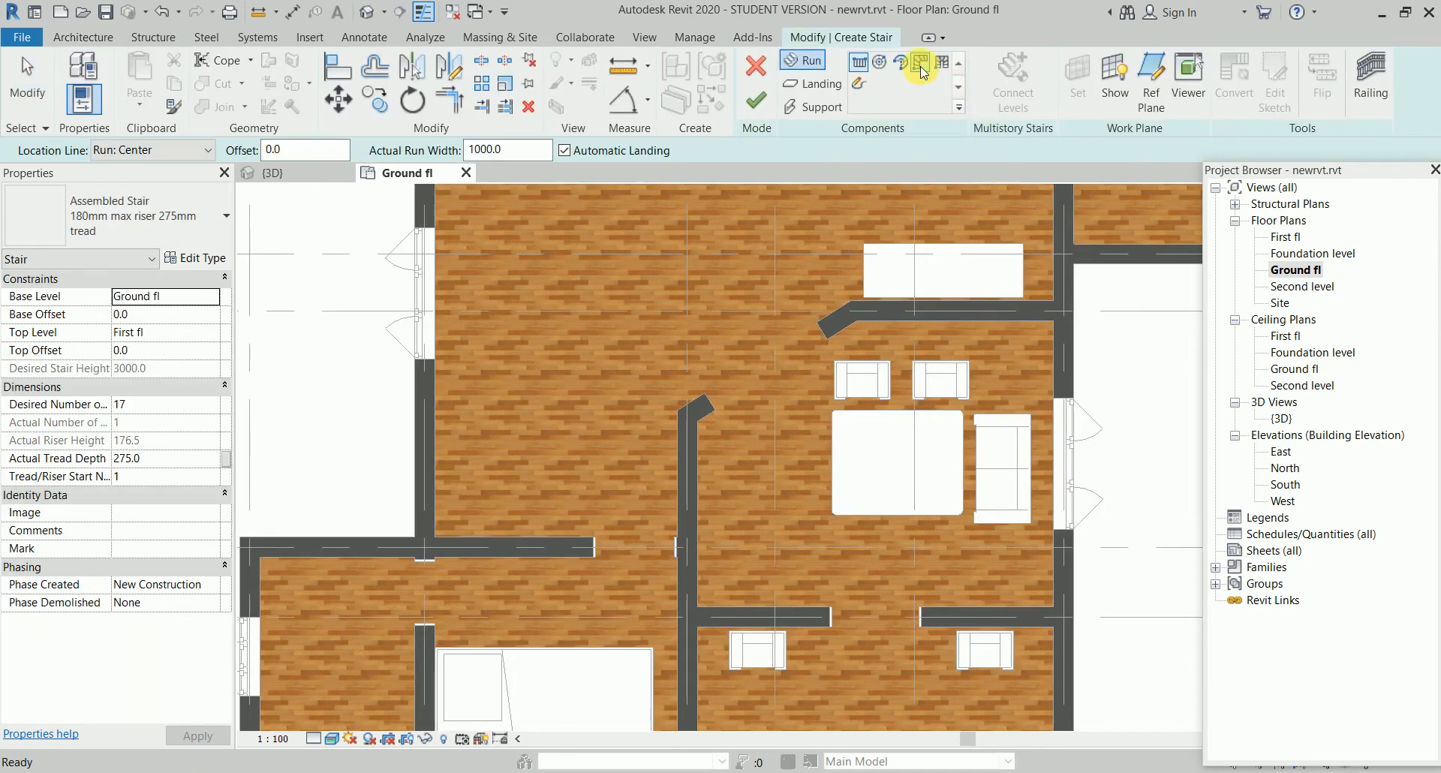
{"action": "left_click", "coordinate": [920, 61]}
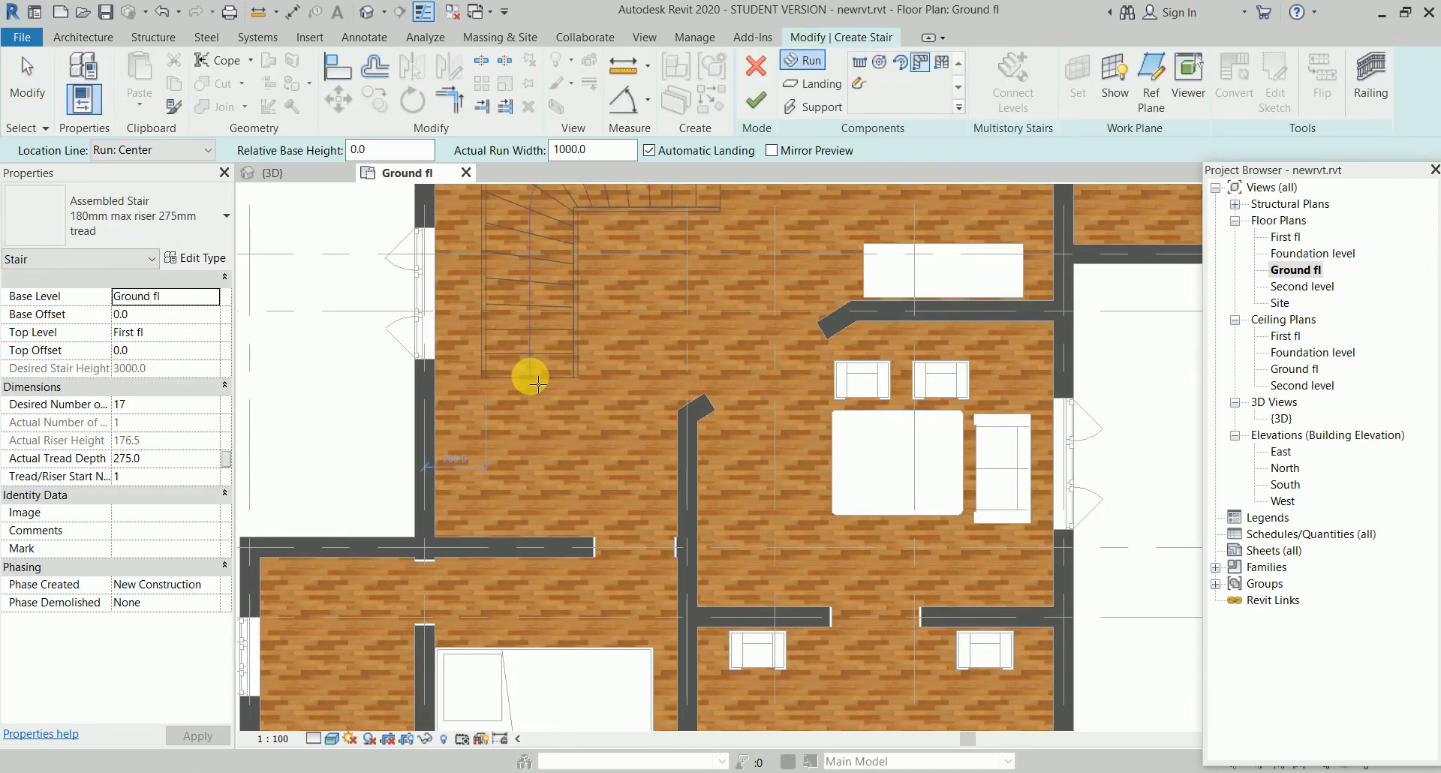
{"action": "scroll", "coordinate": [535, 438], "scroll_direction": "down", "scroll_amount": 2}
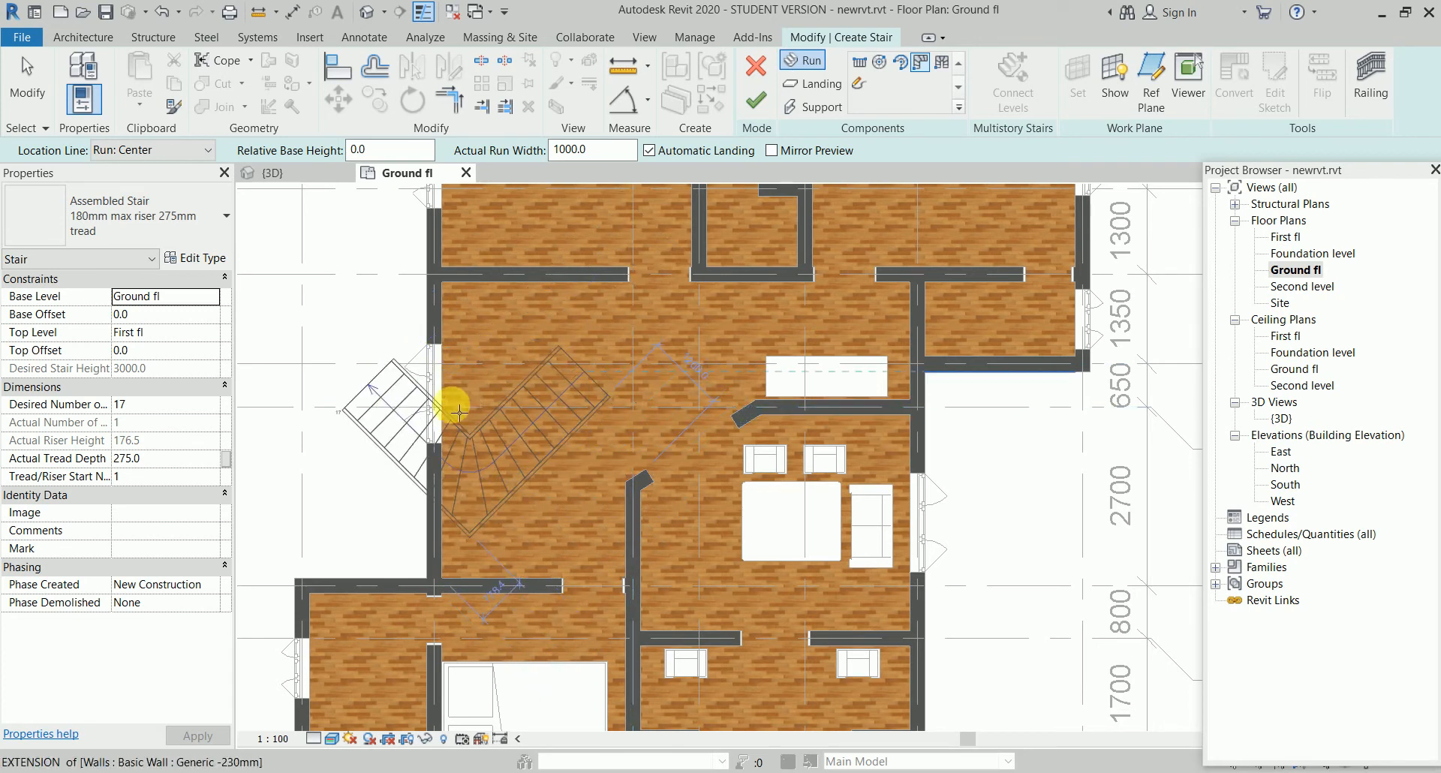
{"action": "middle_click_drag", "start_coordinate": [435, 410], "coordinate": [698, 415]}
{"action": "key", "text": "space"}
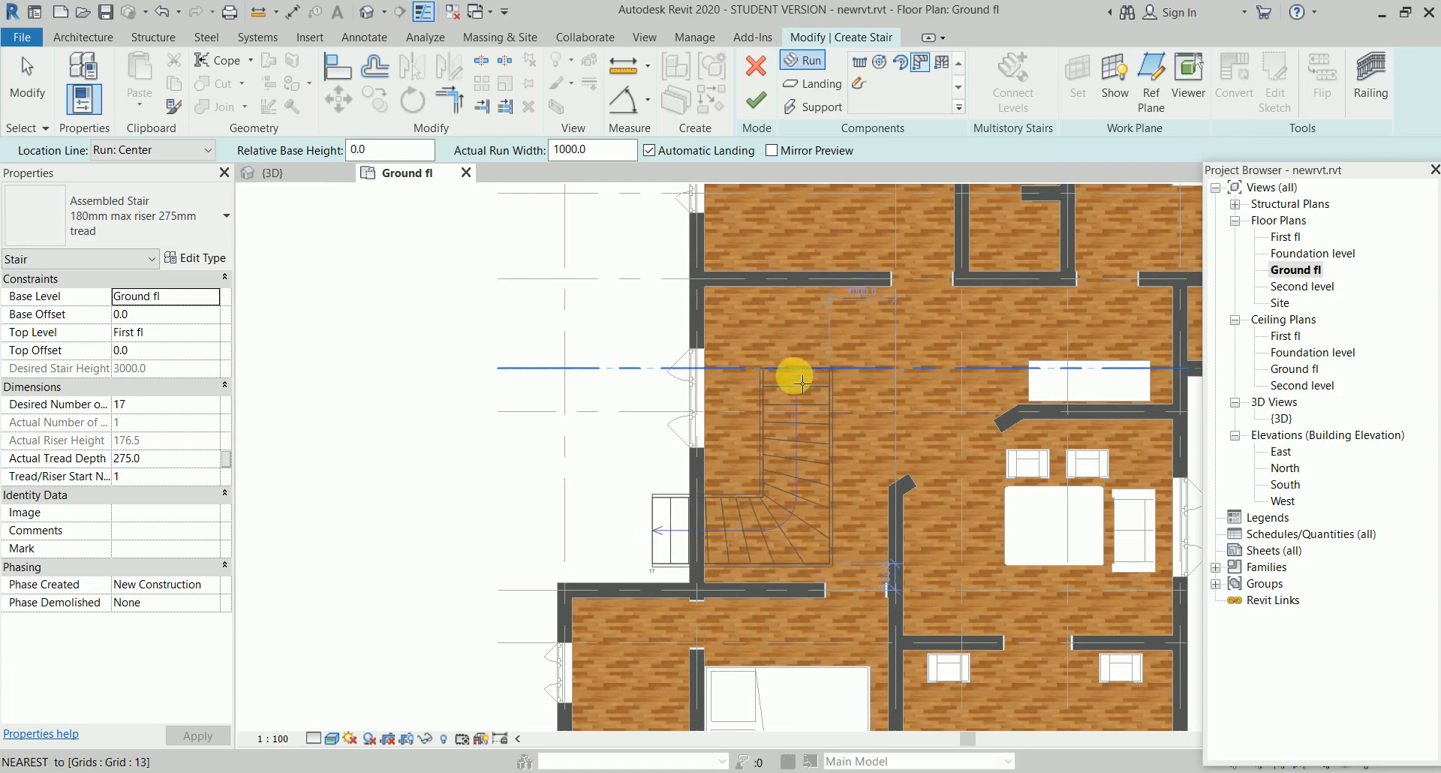
{"action": "key", "text": "space"}
{"action": "key", "text": "space"}
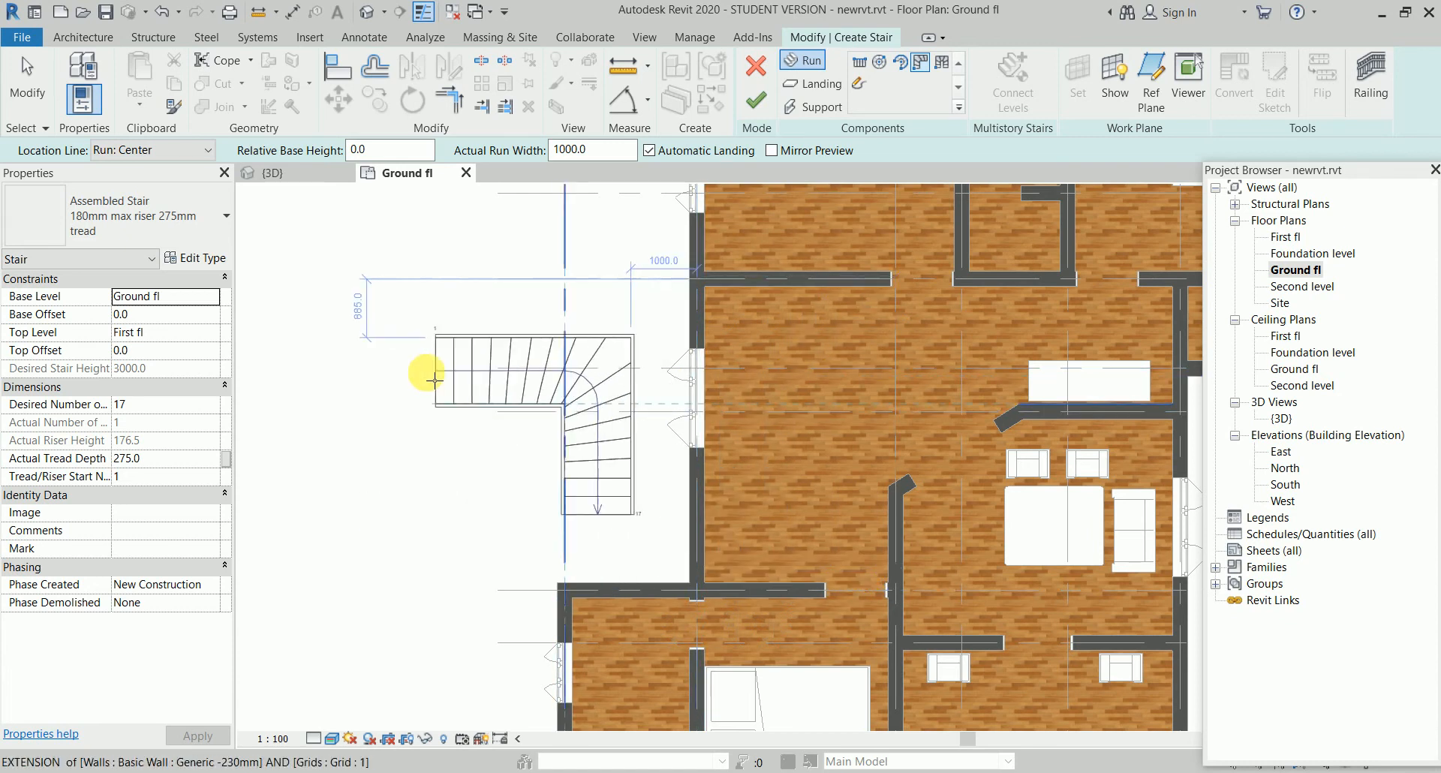
{"action": "key", "text": "space"}
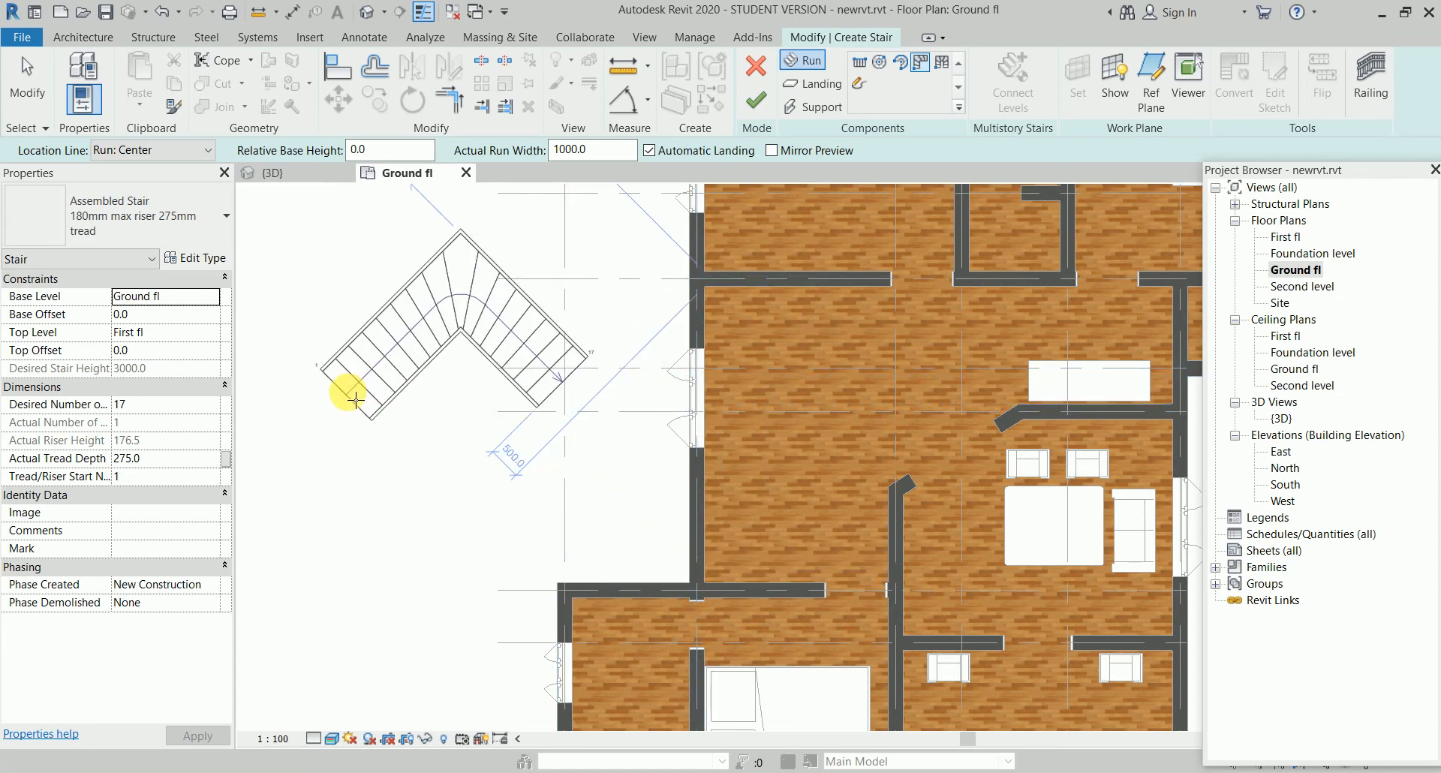
{"action": "key", "text": "space"}
{"action": "key", "text": "space"}
{"action": "key", "text": "space"}
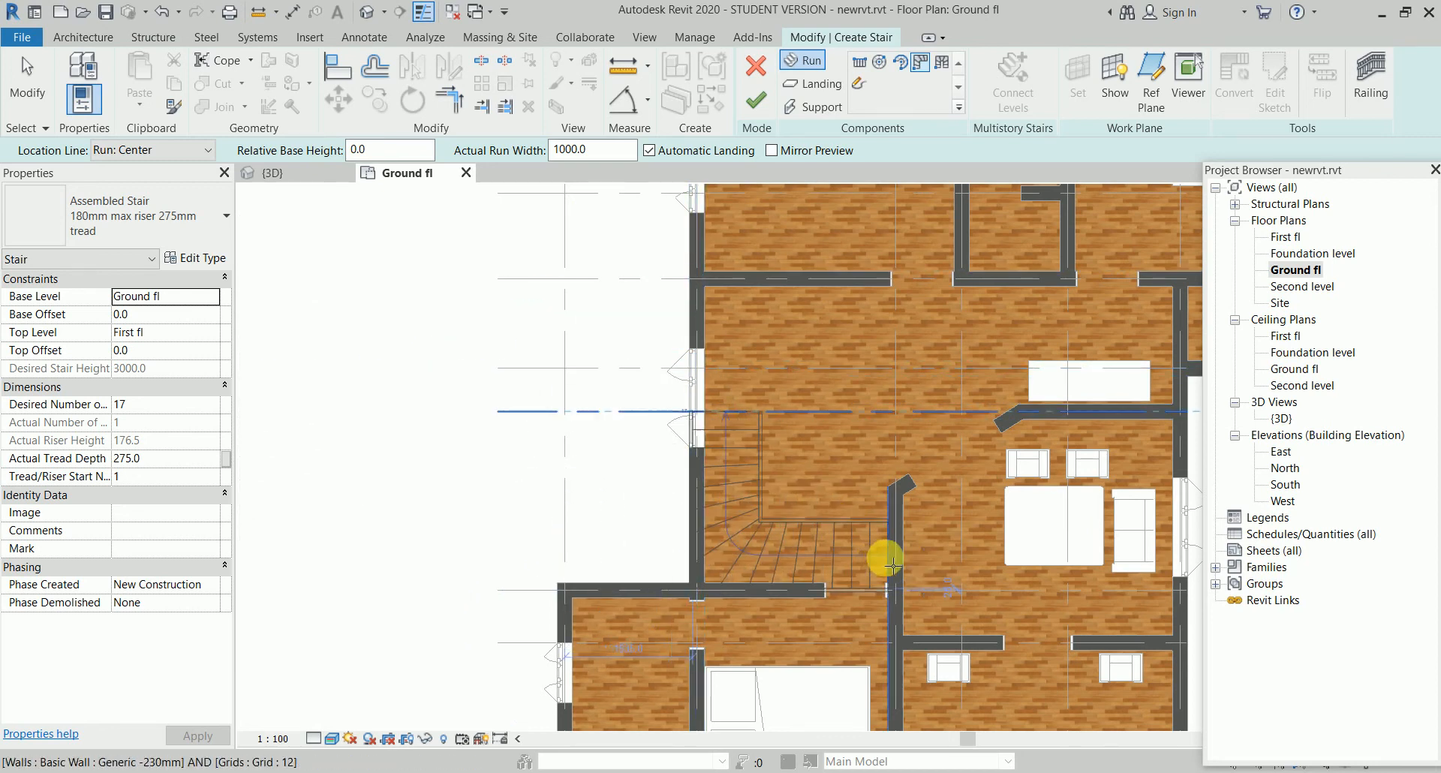
Place the 1000 mm wide winder run in the cleared dining area, against the window wall and the adjoining wall at its upper end
{"action": "scroll", "coordinate": [893, 566], "scroll_direction": "up", "scroll_amount": 2}
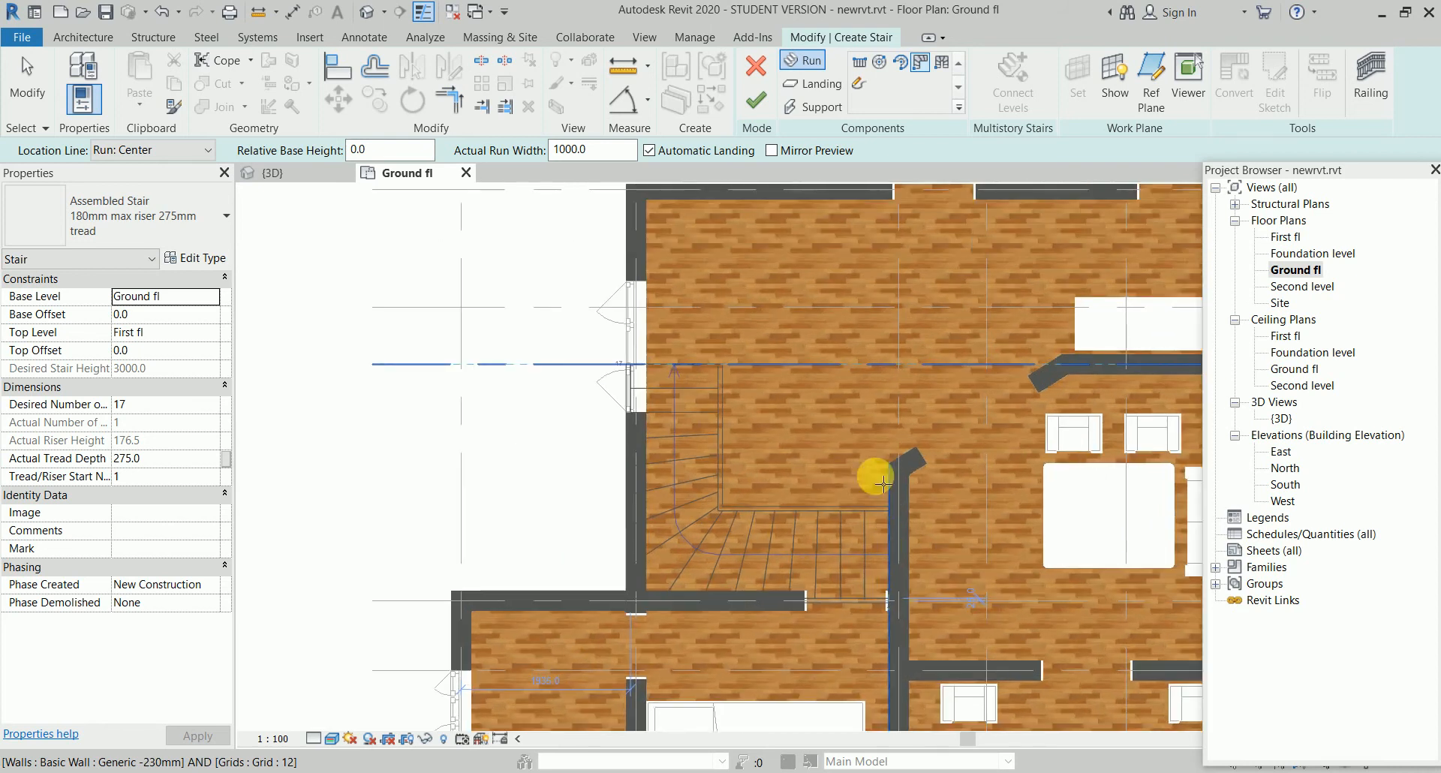
{"action": "middle_click_drag", "start_coordinate": [875, 472], "coordinate": [776, 550]}
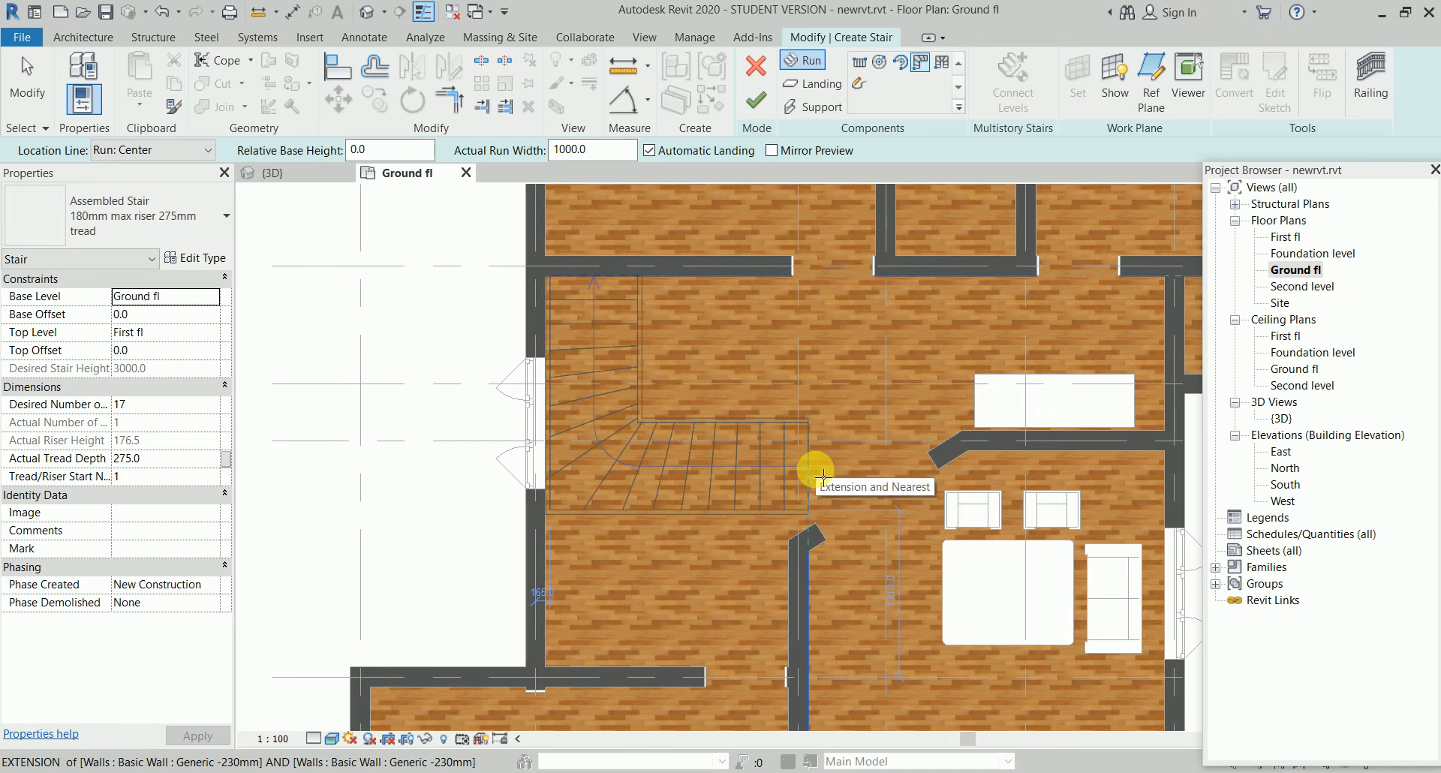
{"action": "left_click", "coordinate": [823, 477]}
{"action": "key", "text": "Escape"}
{"action": "scroll", "coordinate": [574, 289], "scroll_direction": "up", "scroll_amount": 1}
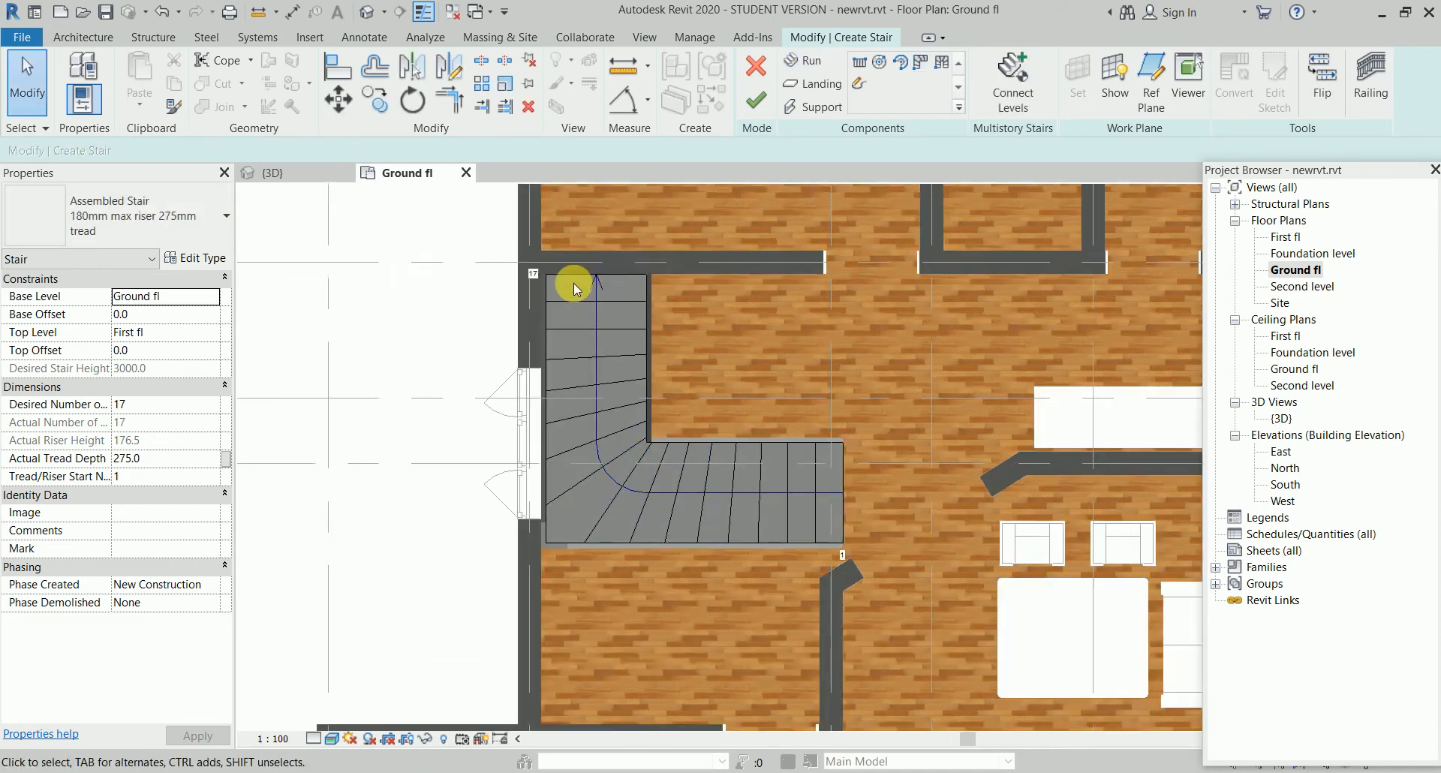
Check the fit of the stair's upper end against the walls and finish the stair edit
{"action": "scroll", "coordinate": [573, 289], "scroll_direction": "up", "scroll_amount": 6}
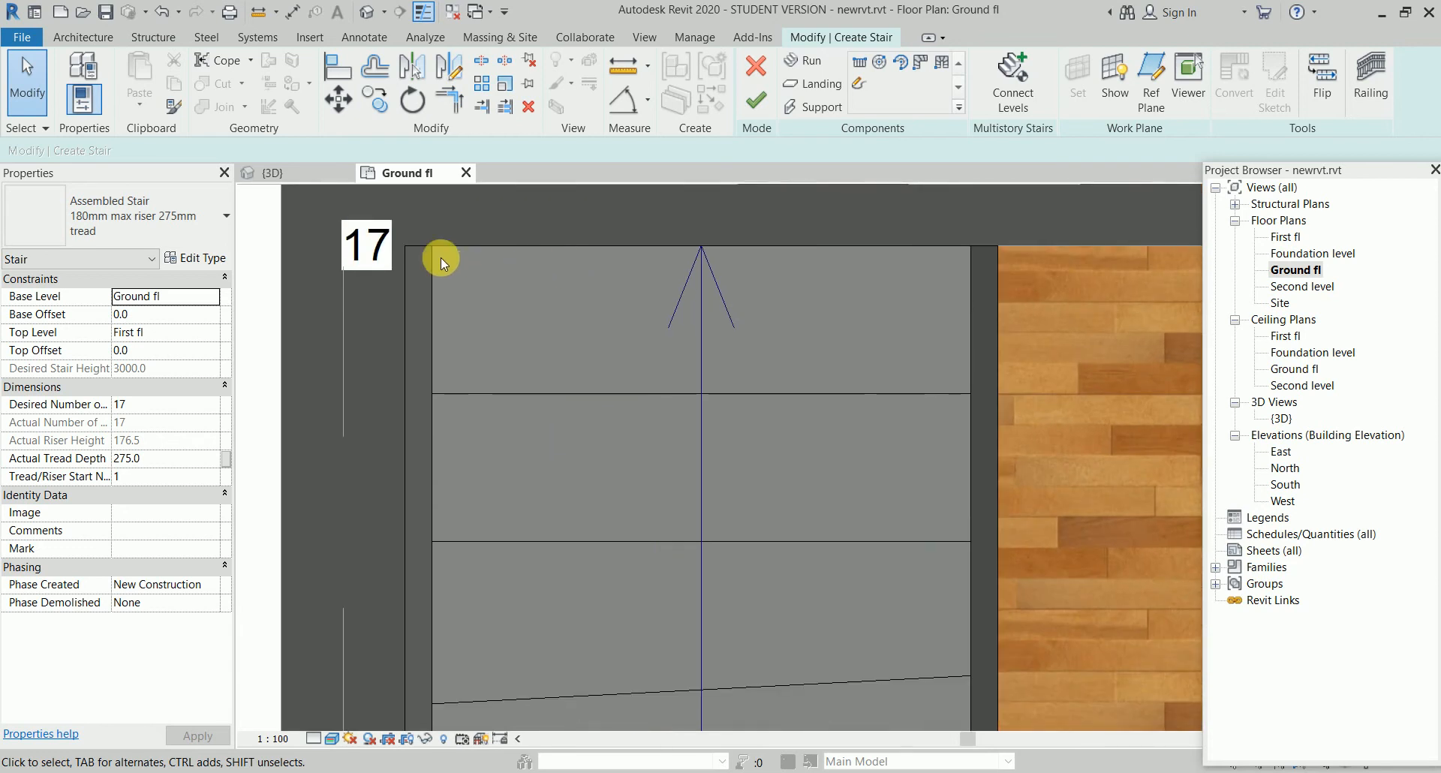
{"action": "scroll", "coordinate": [419, 268], "scroll_direction": "down", "scroll_amount": 5}
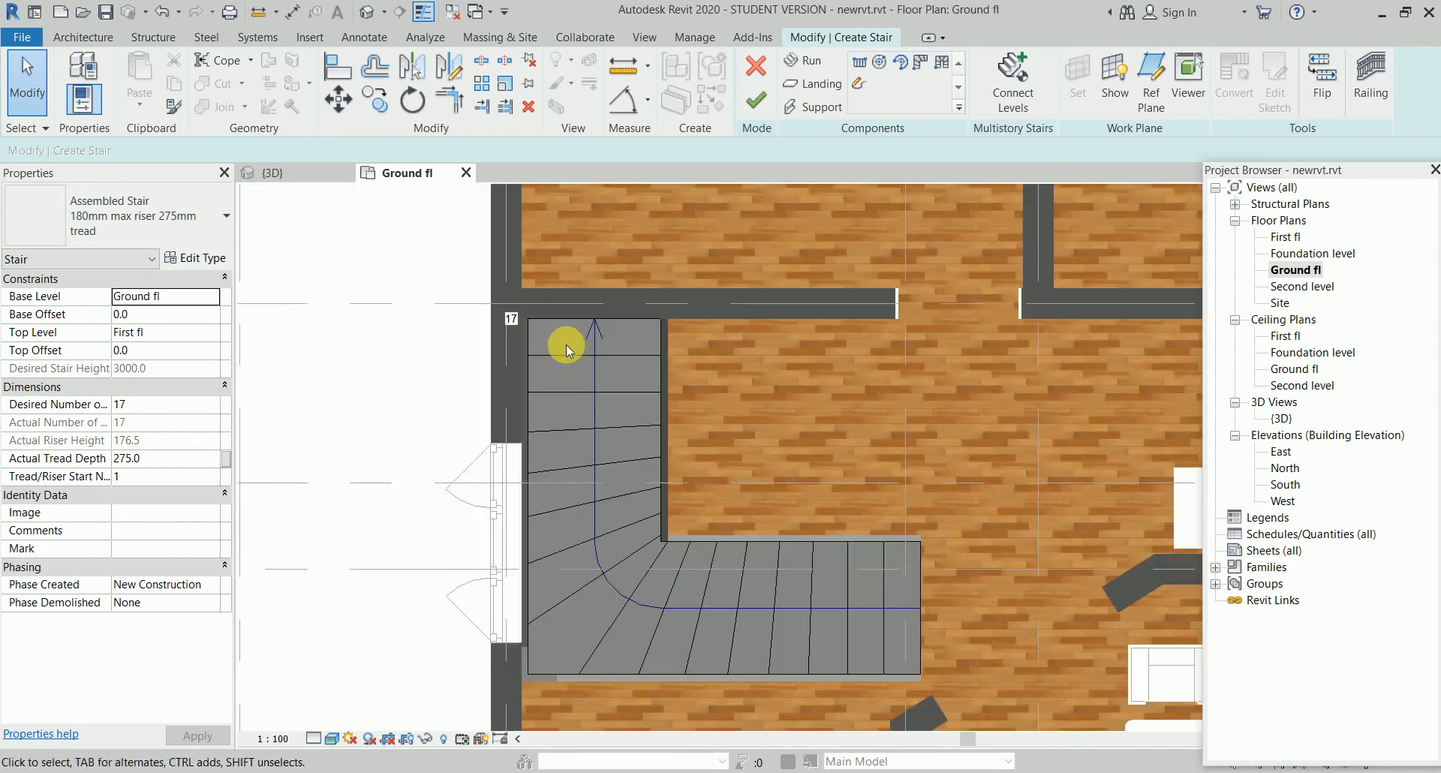
{"action": "scroll", "coordinate": [566, 345], "scroll_direction": "down", "scroll_amount": 2}
{"action": "middle_click_drag", "start_coordinate": [617, 376], "coordinate": [675, 305]}
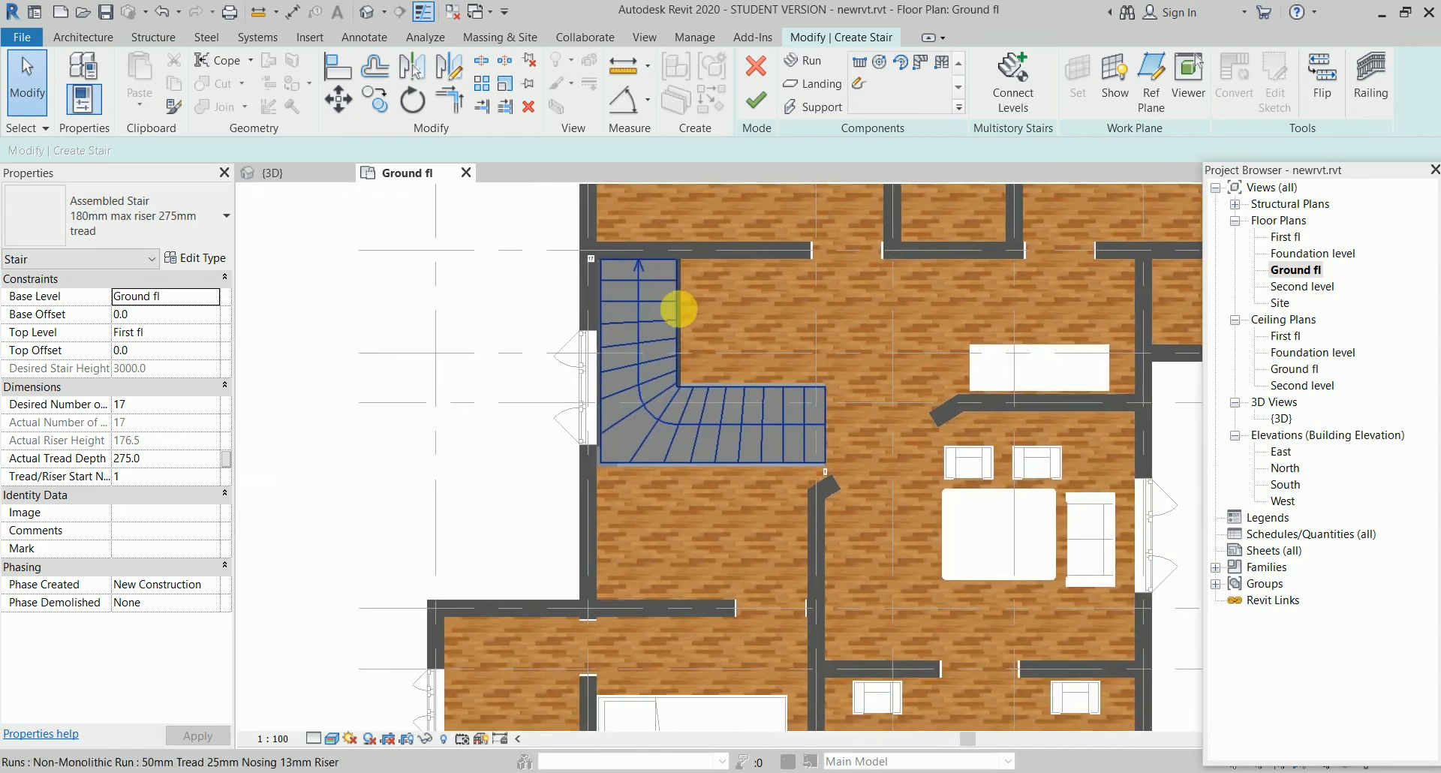
{"action": "left_click", "coordinate": [769, 114]}
{"action": "left_click", "coordinate": [359, 295]}
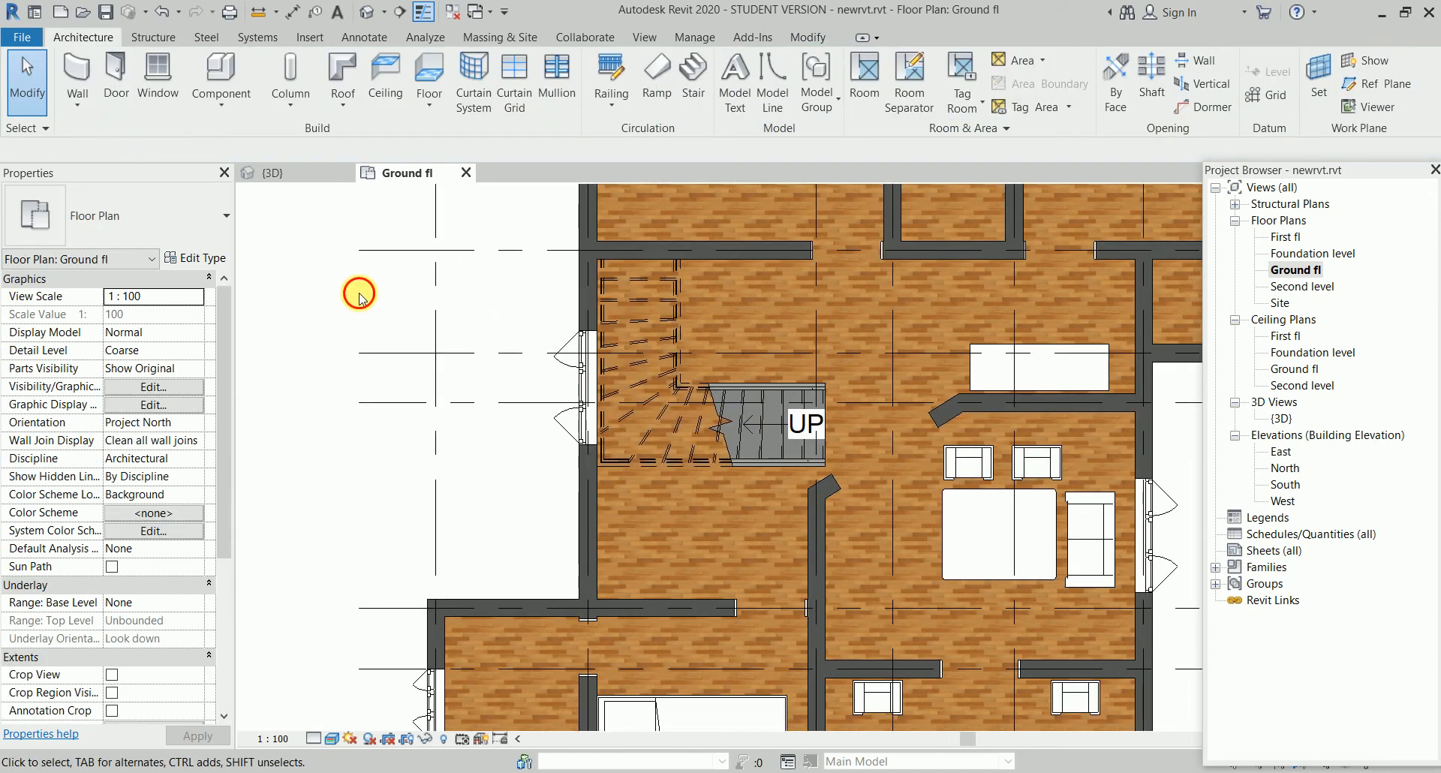
Delete both 900mm Pipe railings from the winder stair in the Ground fl plan
{"action": "left_click", "coordinate": [679, 327]}
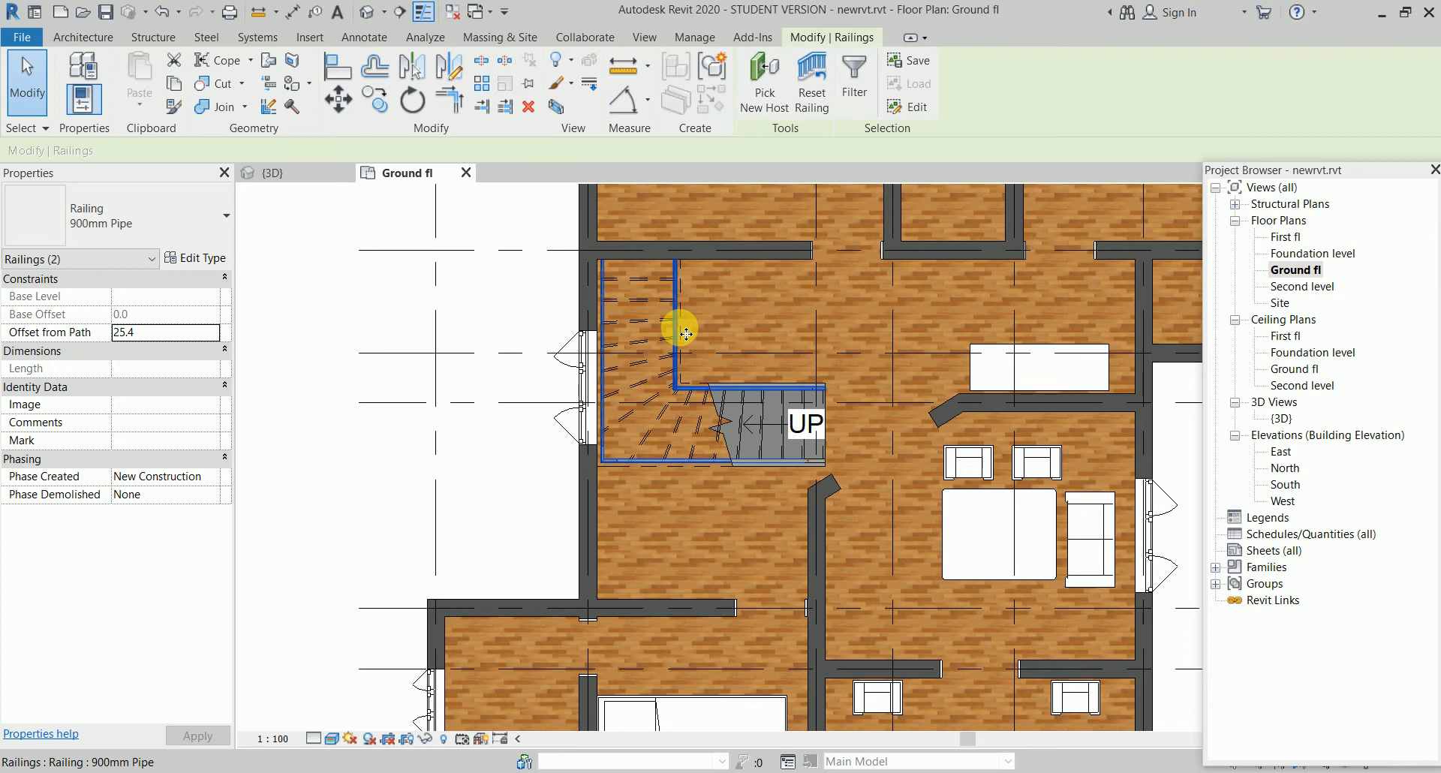
{"action": "key", "text": "Escape"}
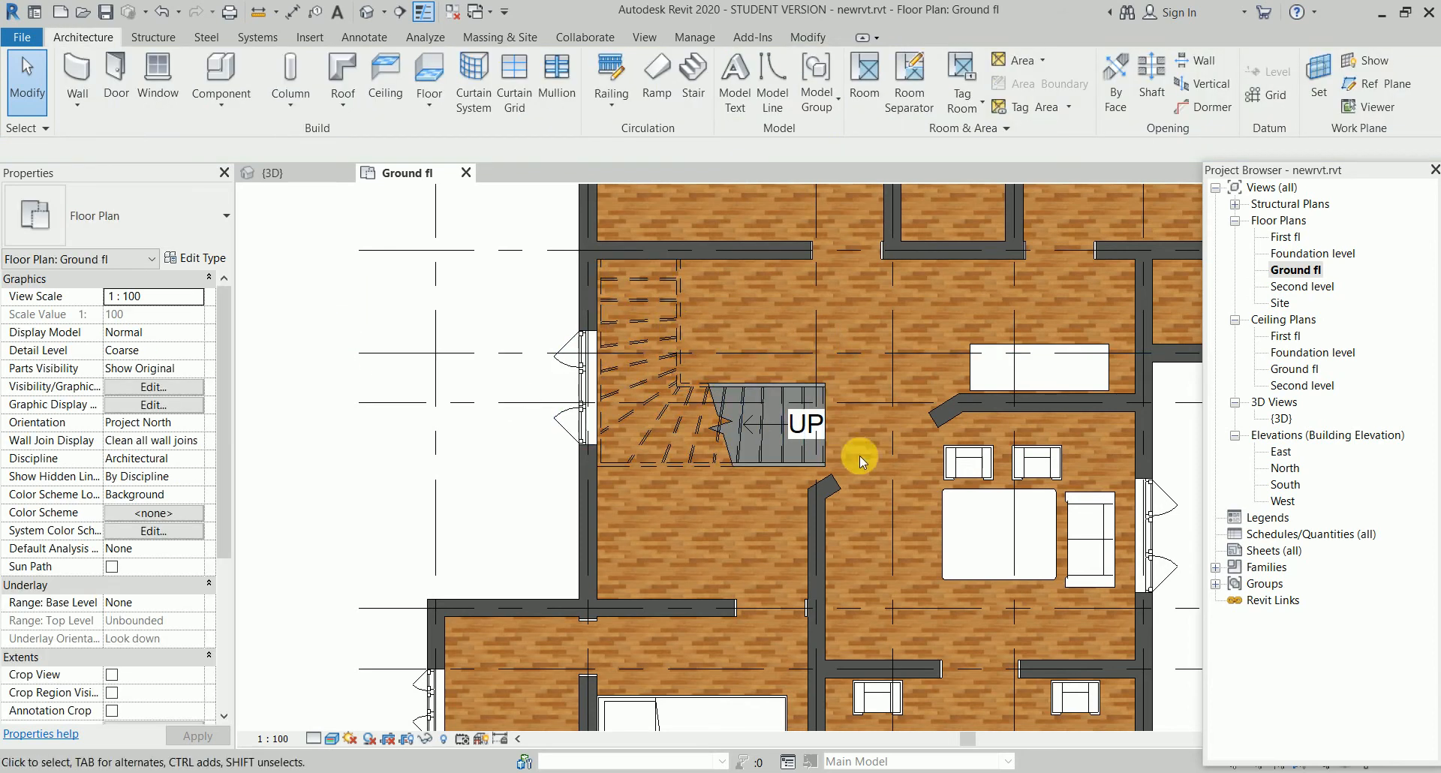
Set the right and left supports of the winder stair's type, 180mm max riser 275mm tread, to None
{"action": "middle_click_drag", "start_coordinate": [858, 456], "coordinate": [683, 489]}
{"action": "left_click", "coordinate": [611, 385]}
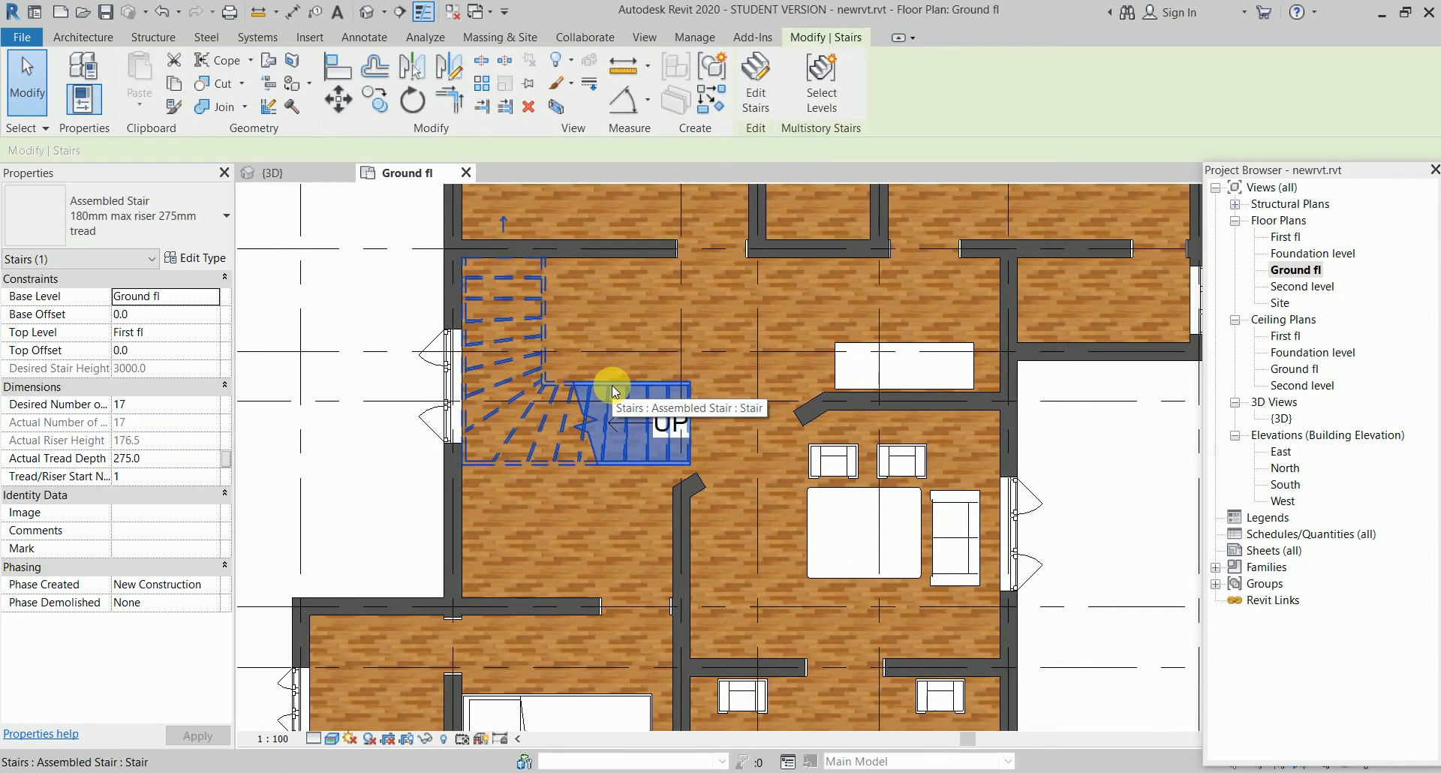
{"action": "left_click", "coordinate": [197, 257]}
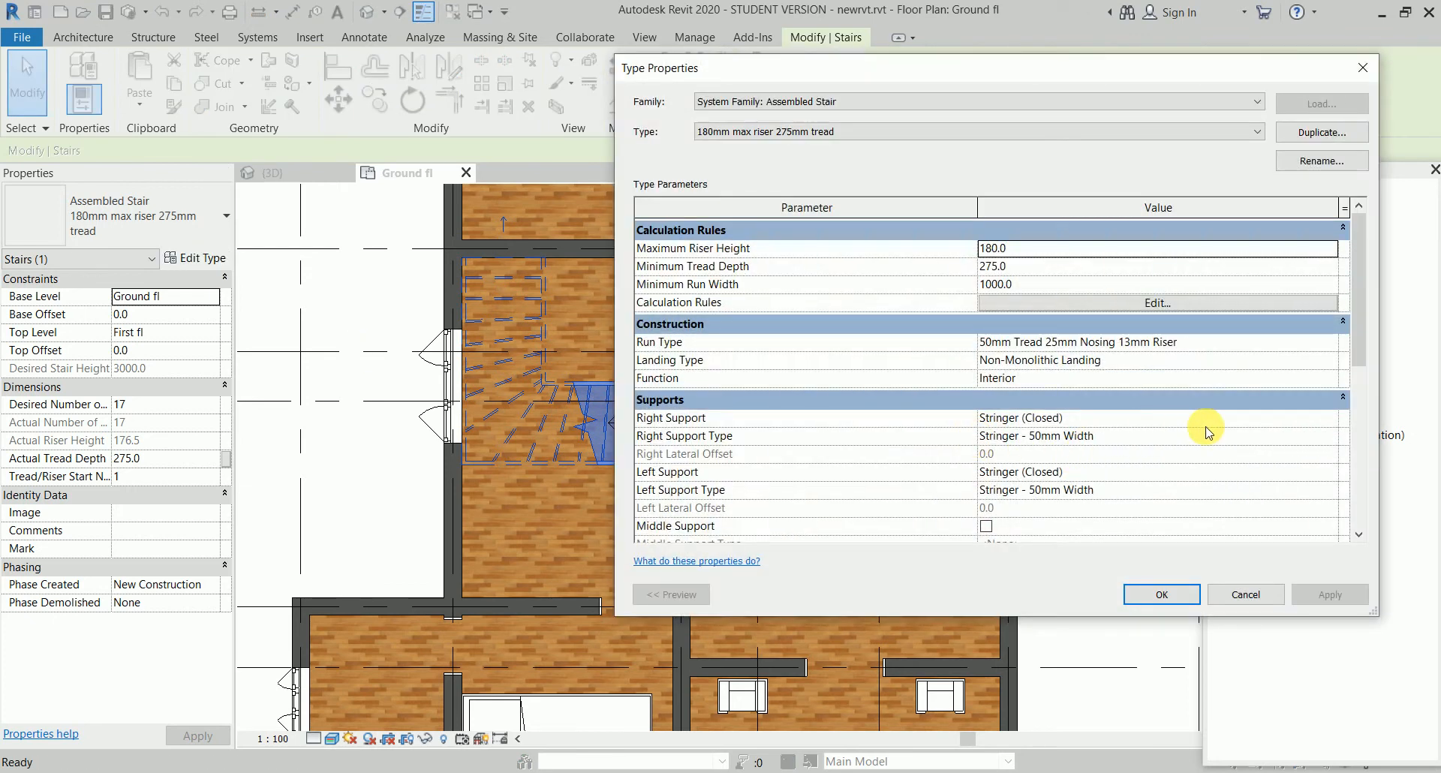
{"action": "left_click", "coordinate": [1329, 418]}
{"action": "left_click", "coordinate": [1284, 436]}
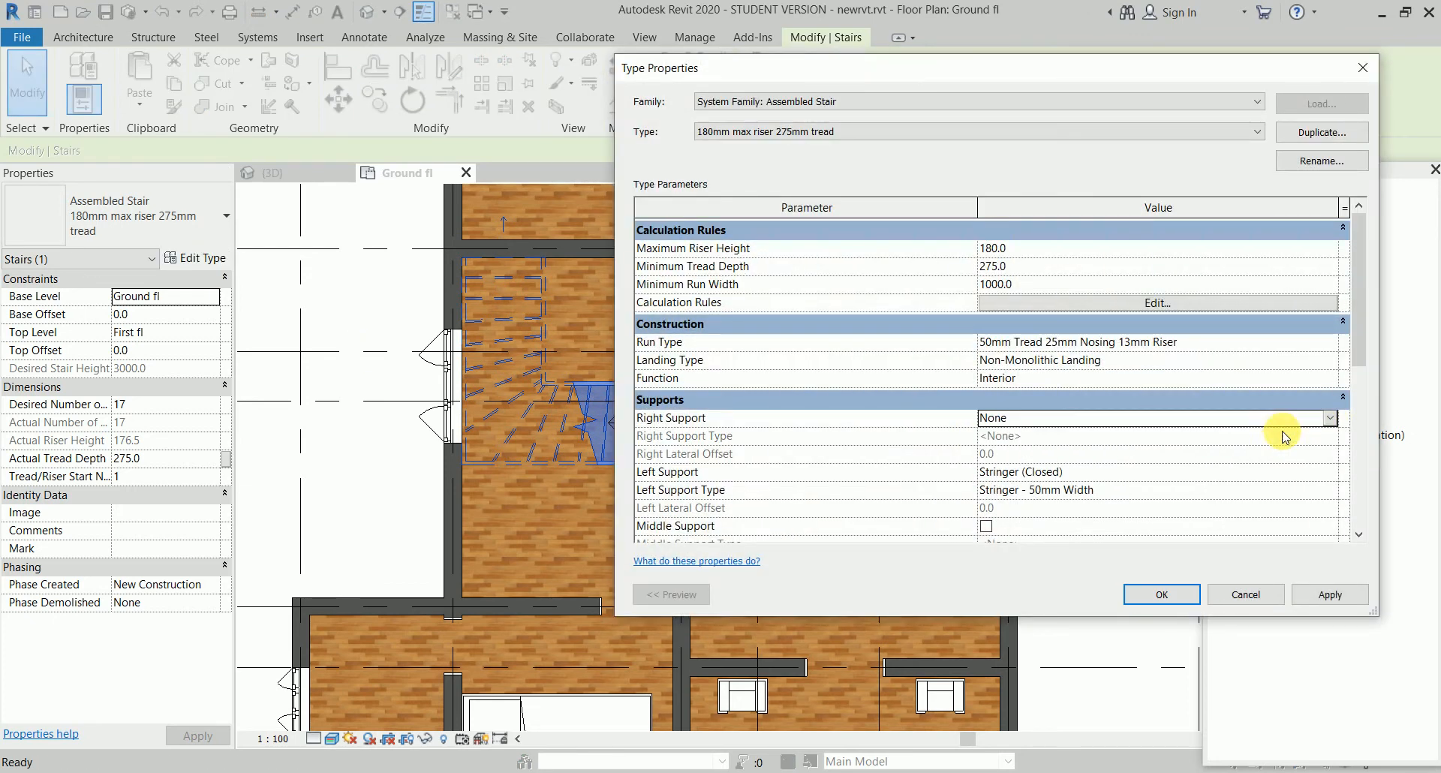
{"action": "left_click", "coordinate": [1333, 471]}
{"action": "left_click", "coordinate": [1330, 472]}
{"action": "left_click", "coordinate": [1288, 490]}
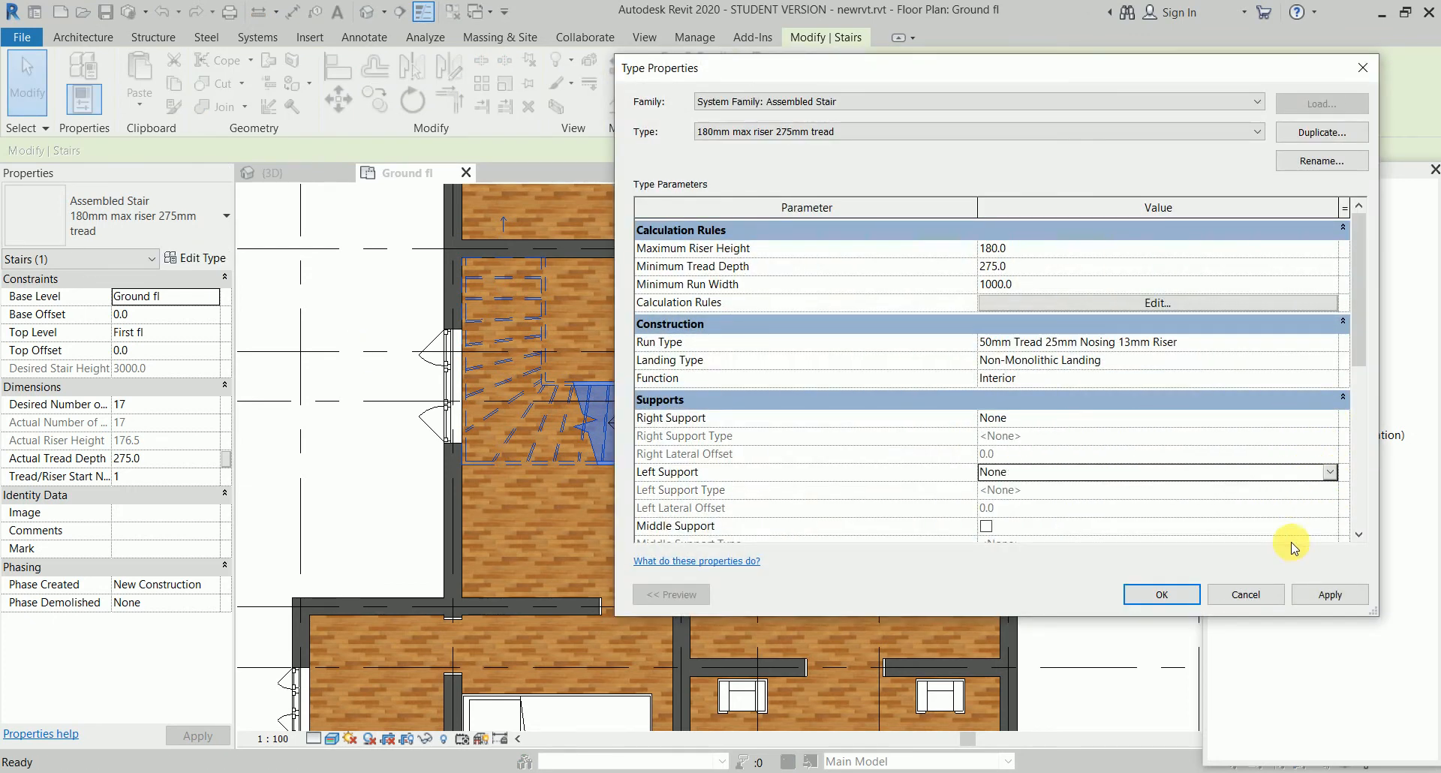
{"action": "left_click", "coordinate": [1315, 592]}
{"action": "left_click", "coordinate": [1159, 597]}
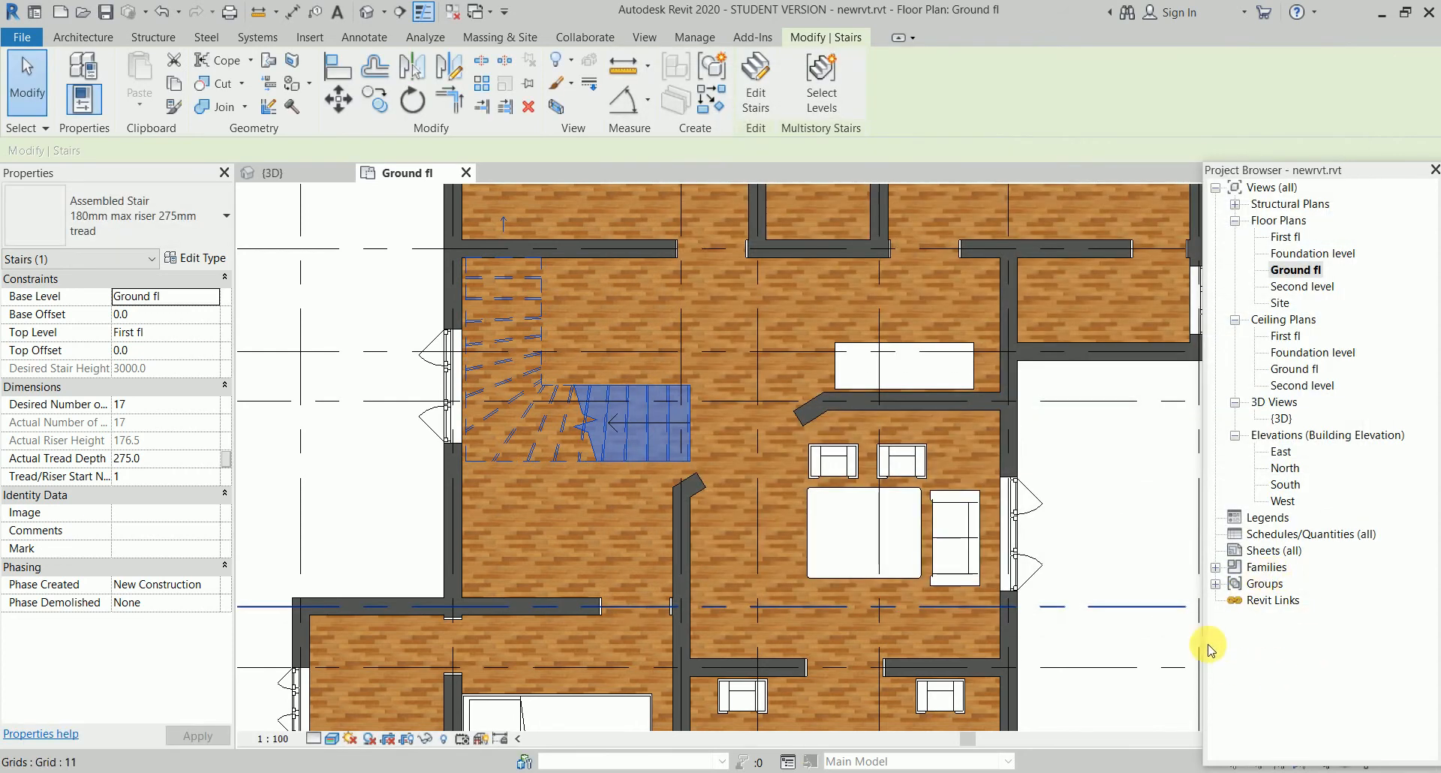
{"action": "left_click", "coordinate": [1130, 530]}
Copy the winder stair from the Ground fl plan and paste it aligned to the First fl level
{"action": "scroll", "coordinate": [1110, 503], "scroll_direction": "down", "scroll_amount": 1}
{"action": "middle_click_drag", "start_coordinate": [1110, 503], "coordinate": [991, 539]}
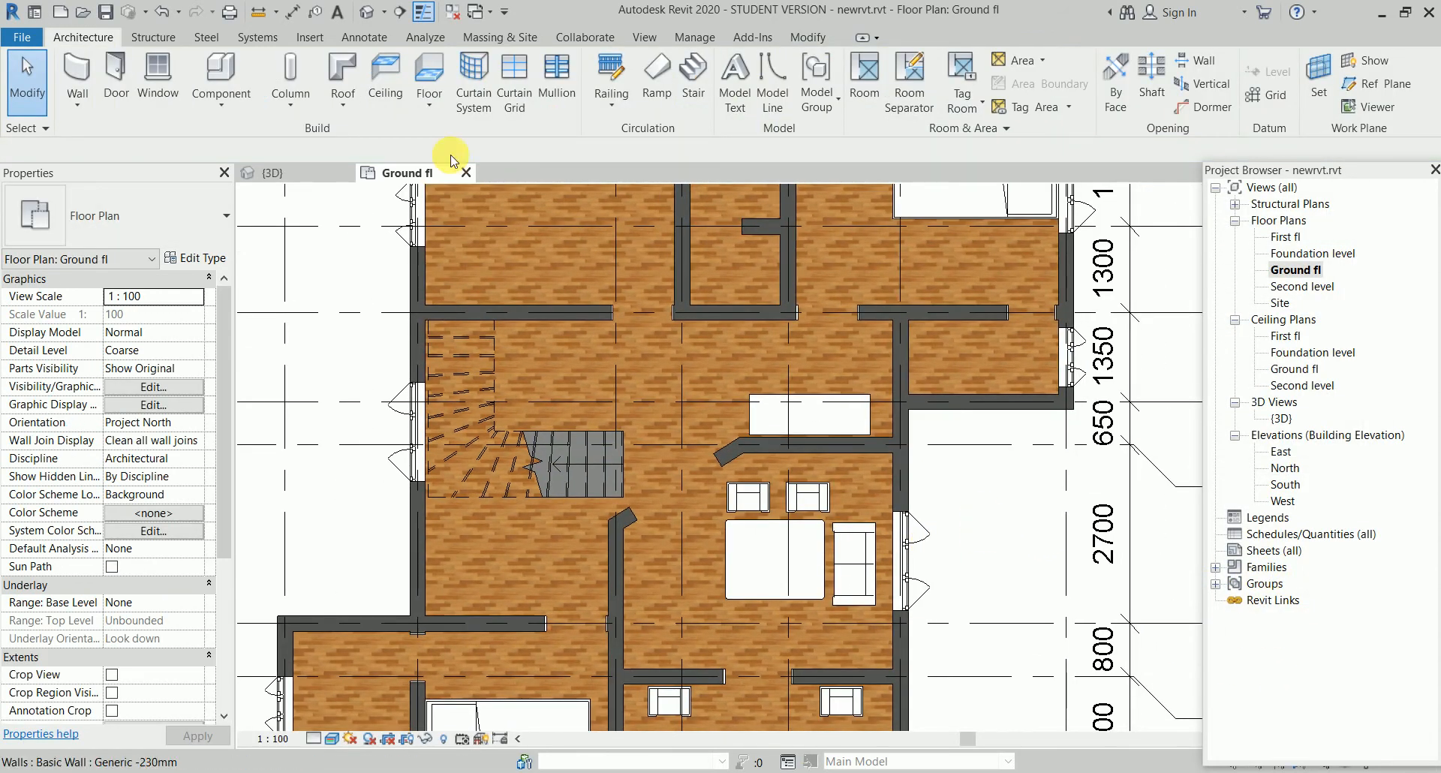
{"action": "left_click", "coordinate": [289, 175]}
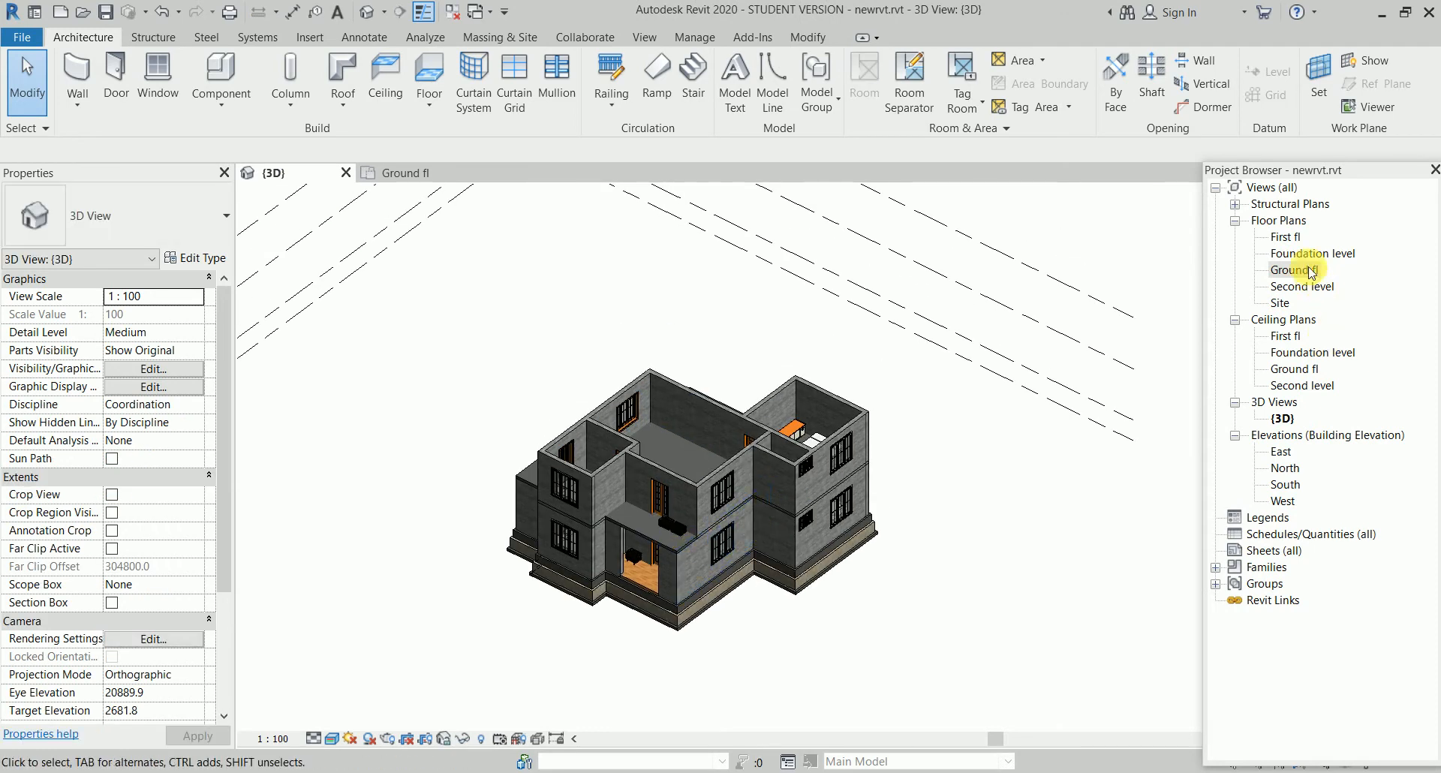
{"action": "double_click", "coordinate": [1292, 270]}
{"action": "left_click", "coordinate": [588, 431]}
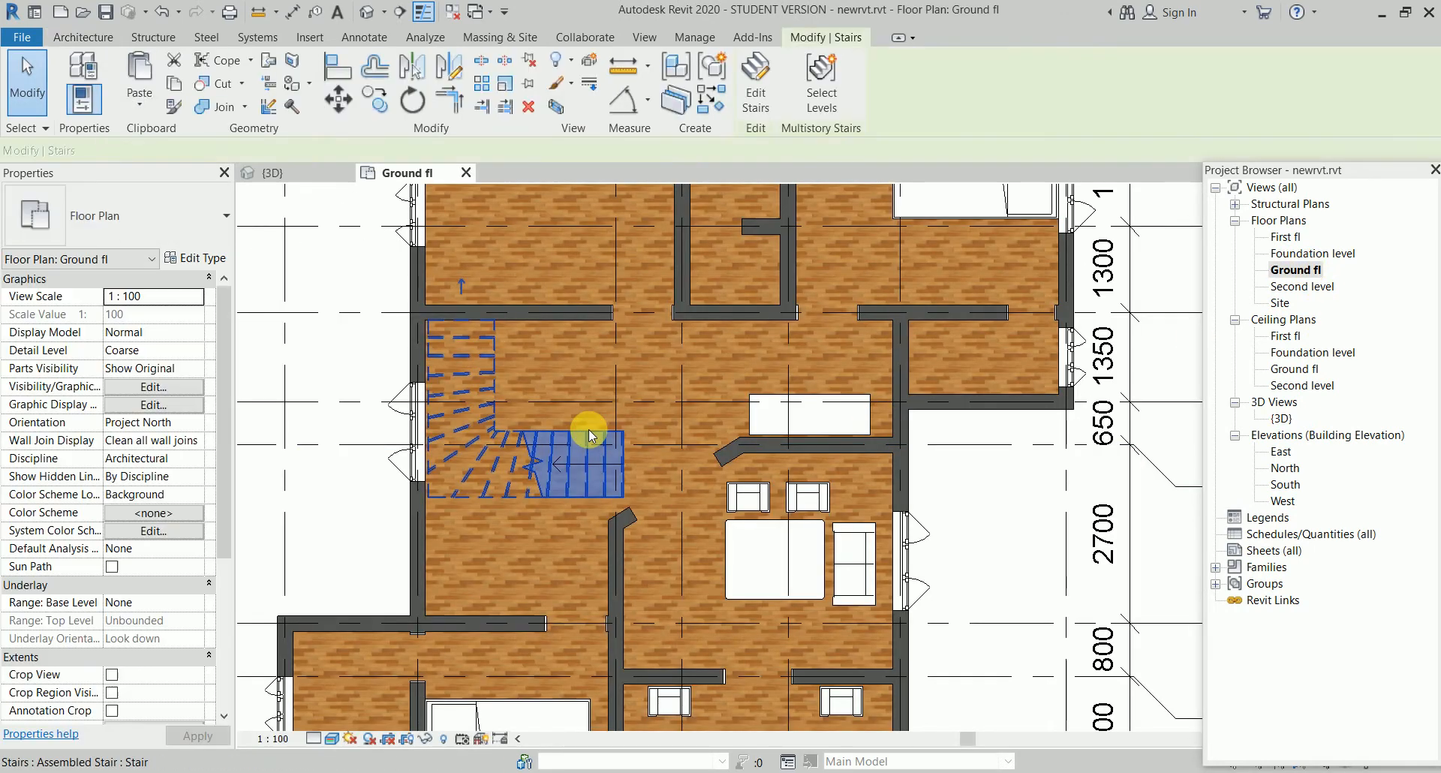
{"action": "left_click", "coordinate": [178, 88]}
{"action": "left_click", "coordinate": [155, 106]}
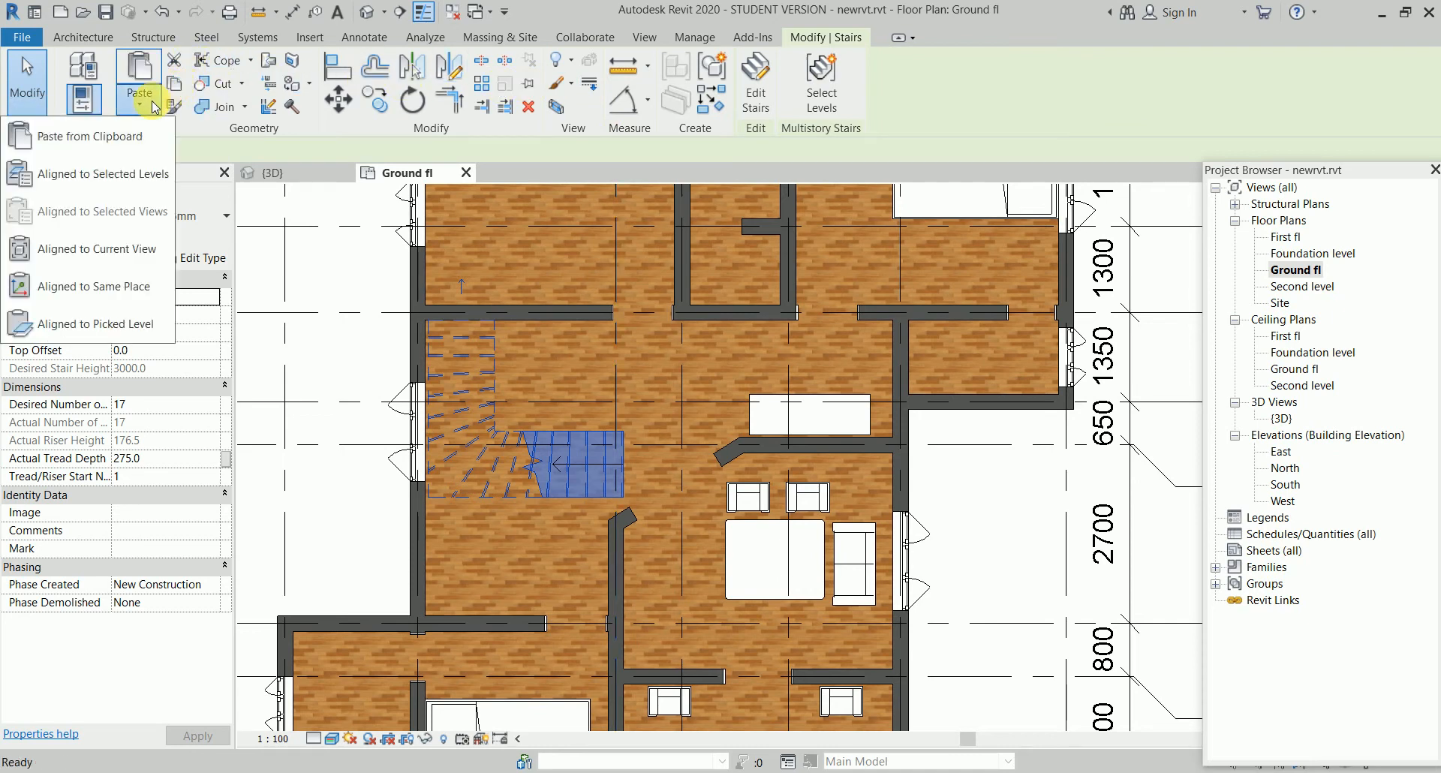
{"action": "left_click", "coordinate": [142, 174]}
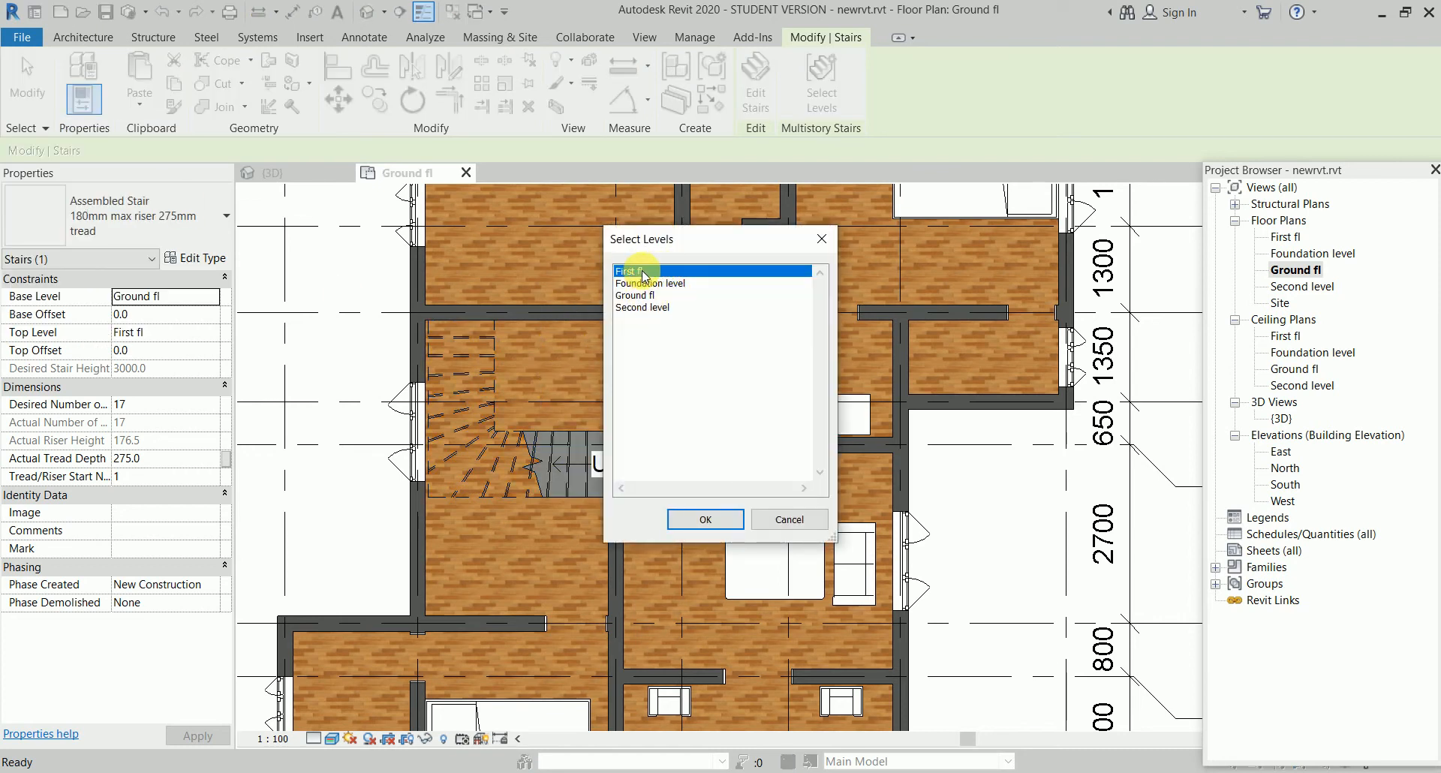
{"action": "left_click", "coordinate": [707, 520]}
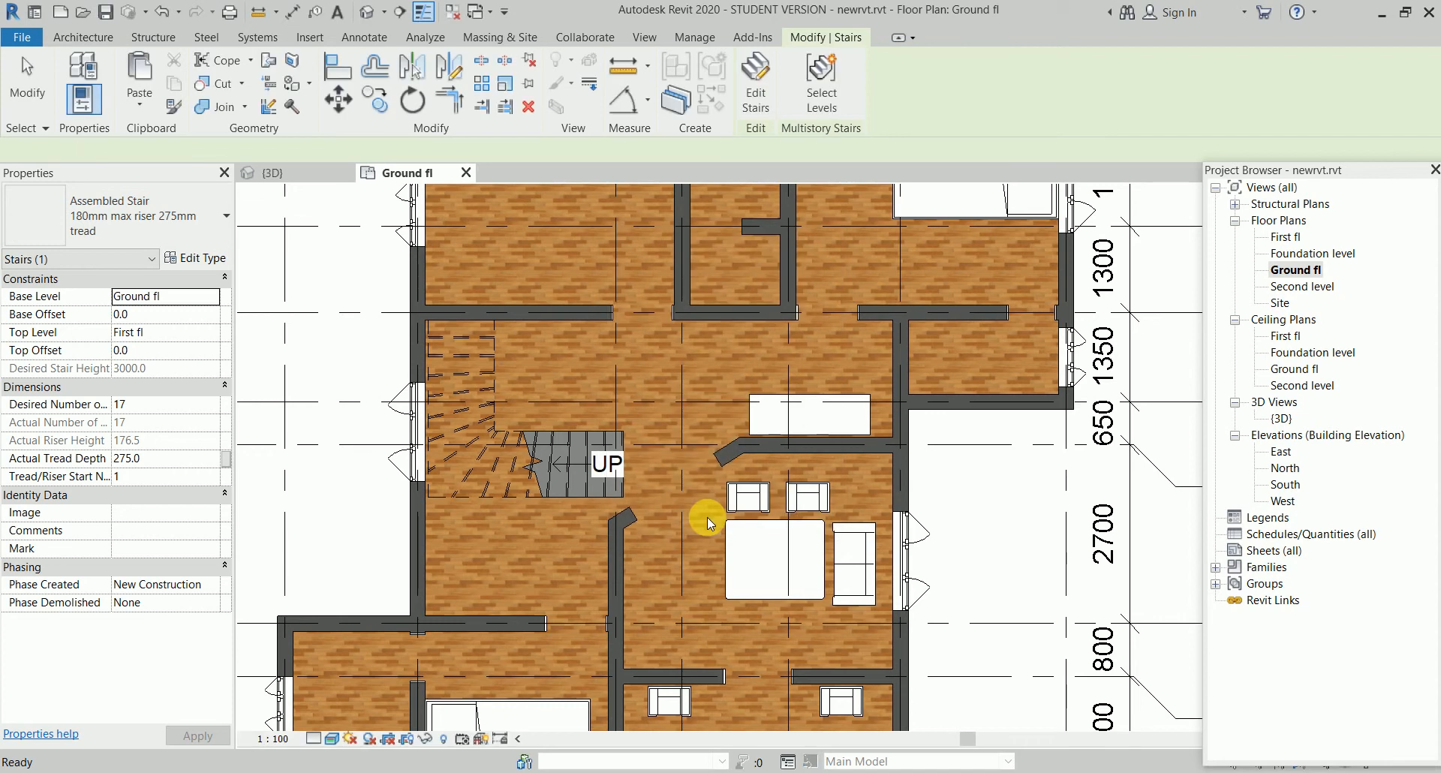
{"action": "left_click", "coordinate": [1018, 531]}
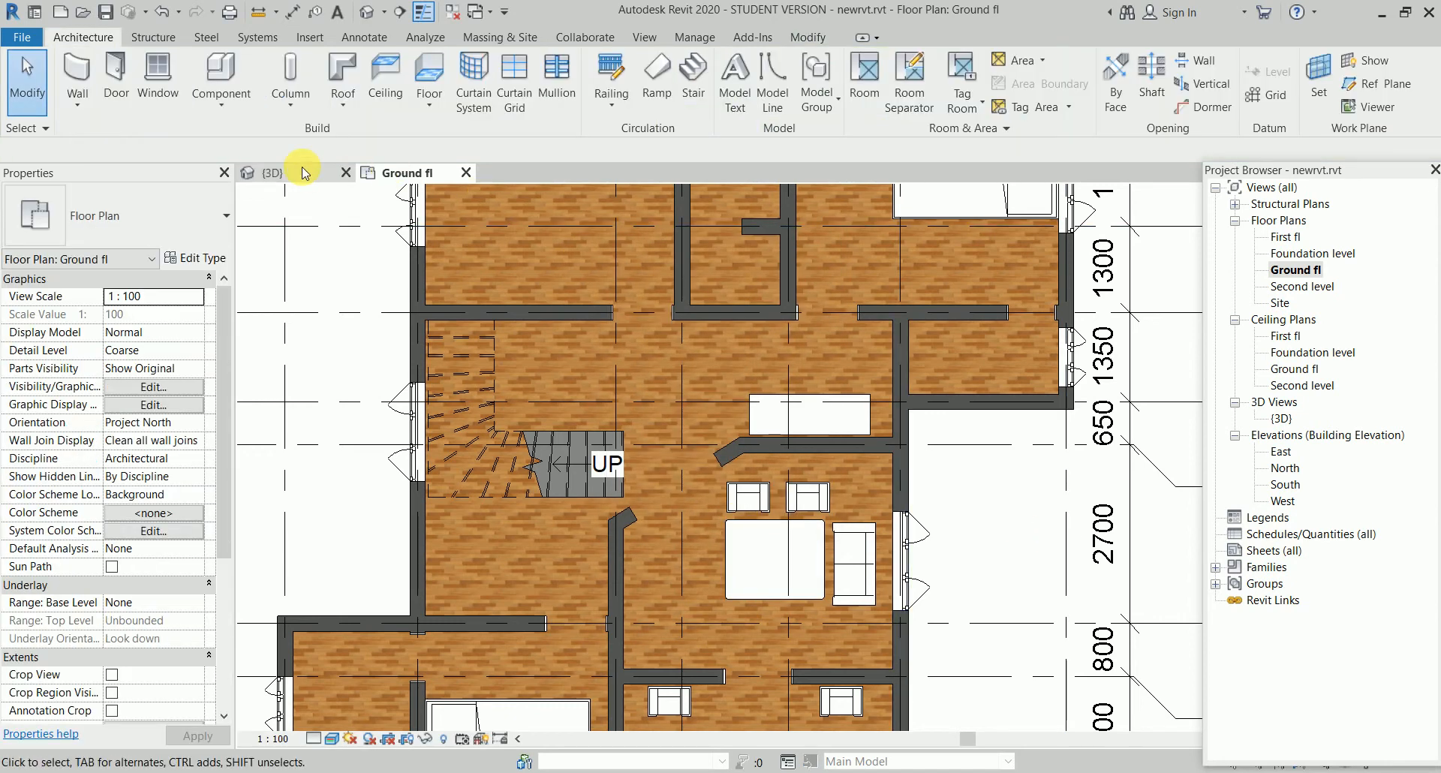
Check the pasted upper stair in the 3D view and in the Second level floor plan
{"action": "left_click", "coordinate": [304, 172]}
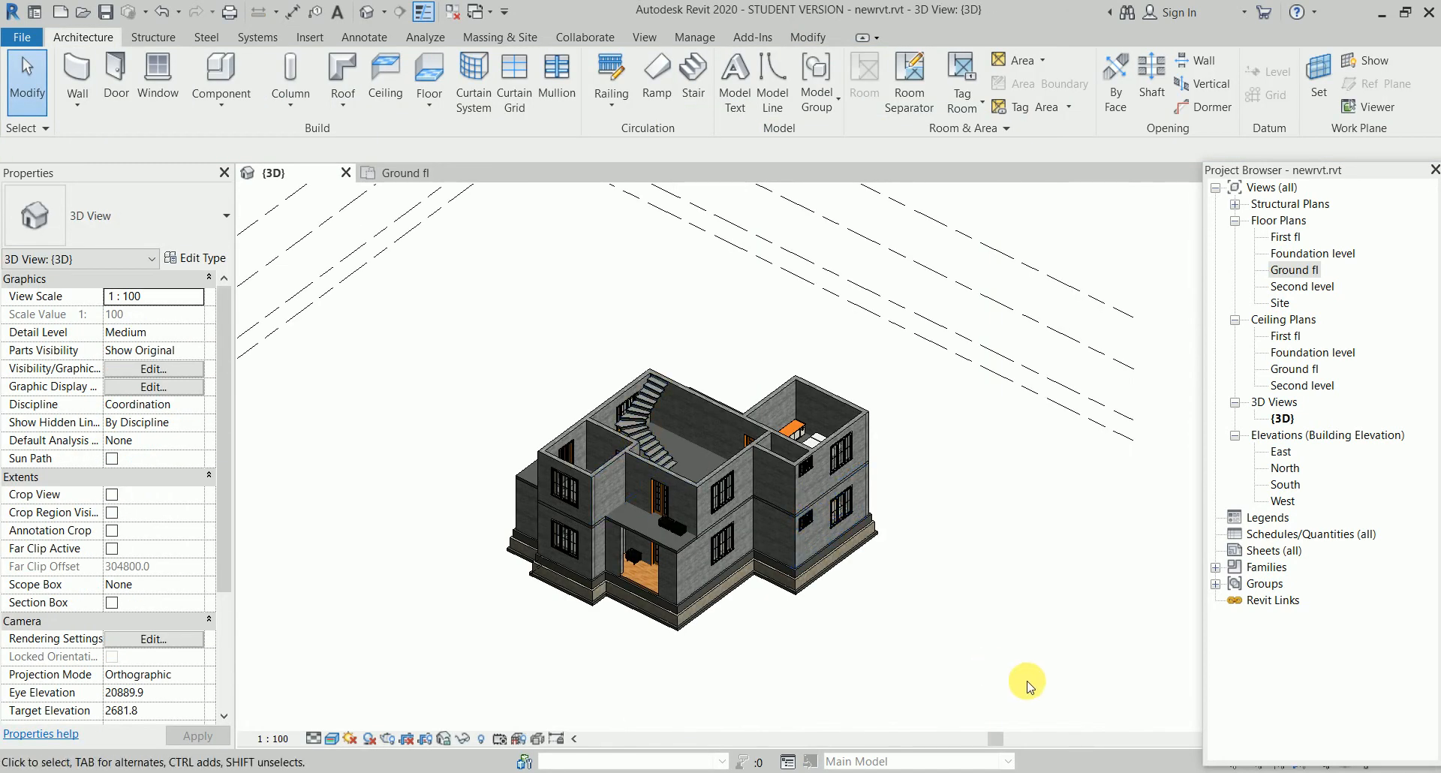
{"action": "scroll", "coordinate": [991, 576], "scroll_direction": "up", "scroll_amount": 2}
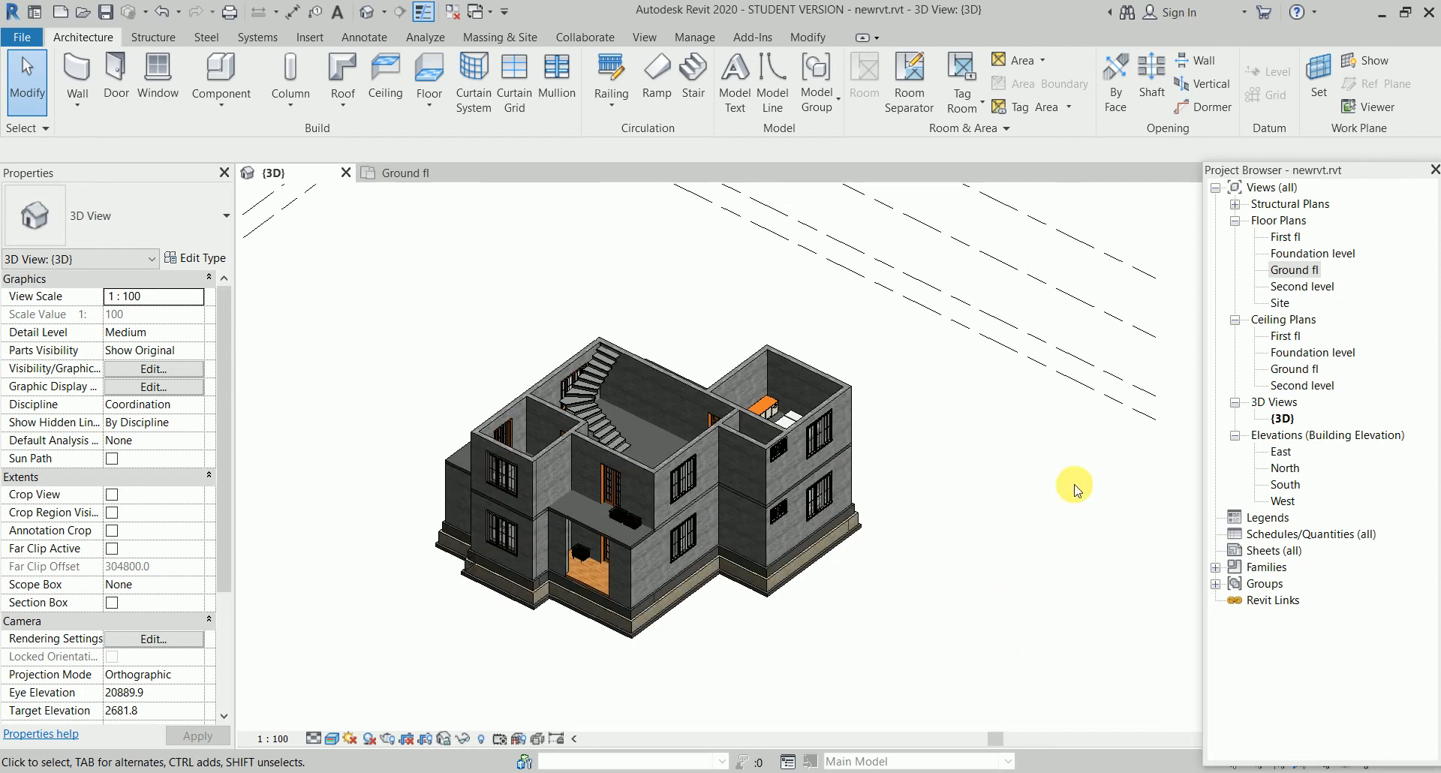
{"action": "double_click", "coordinate": [1302, 287]}
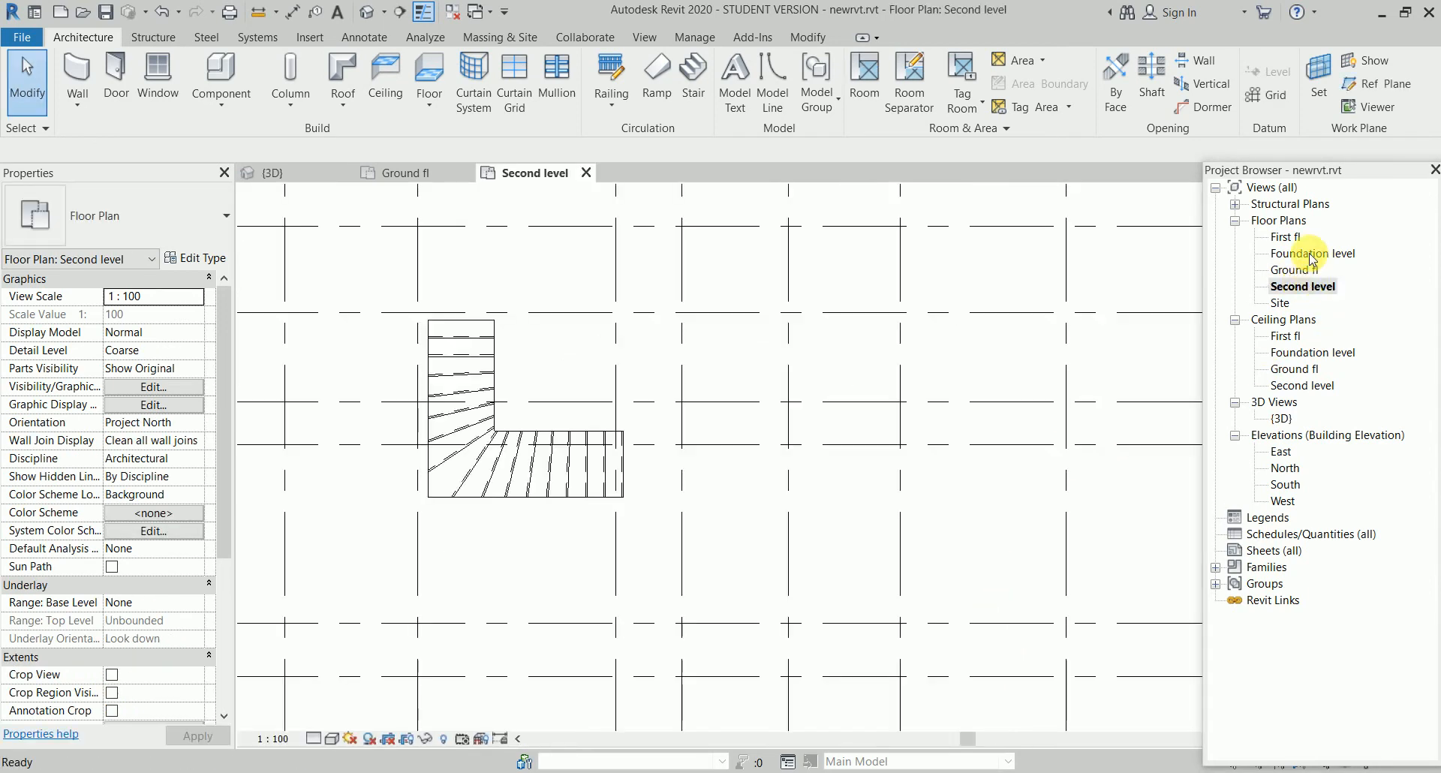
{"action": "double_click", "coordinate": [1285, 237]}
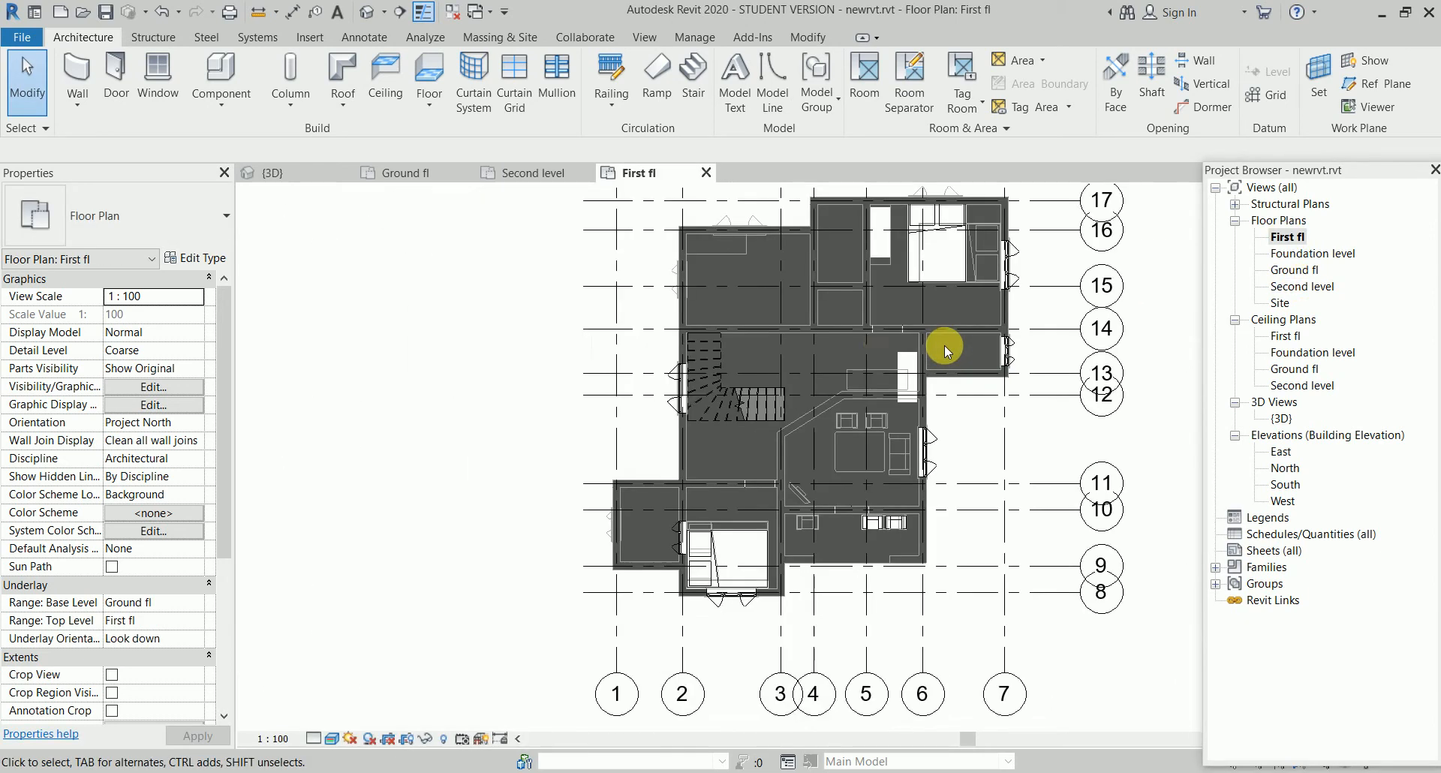
{"action": "middle_click_drag", "start_coordinate": [944, 345], "coordinate": [830, 363]}
{"action": "middle_click_drag", "start_coordinate": [852, 290], "coordinate": [792, 318]}
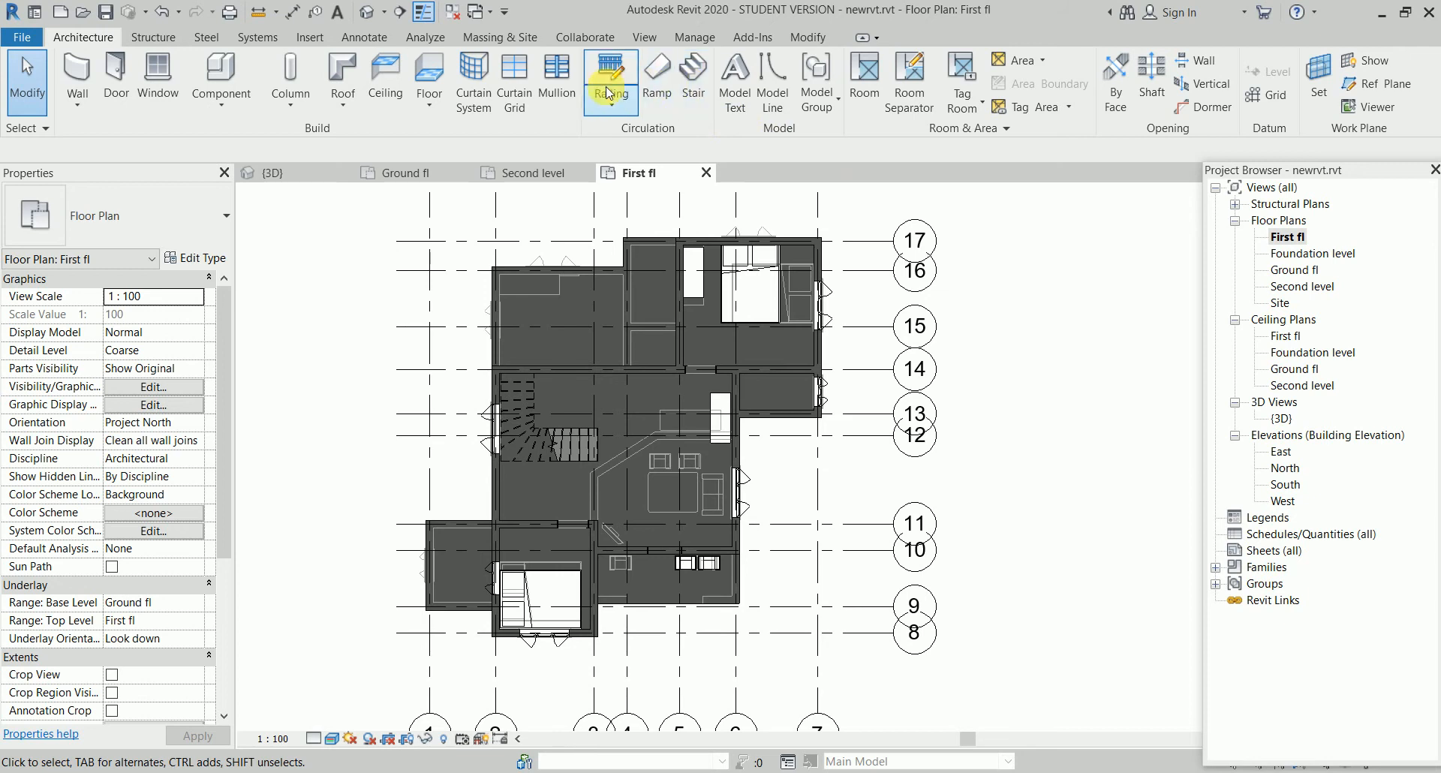
{"action": "left_click", "coordinate": [344, 77]}
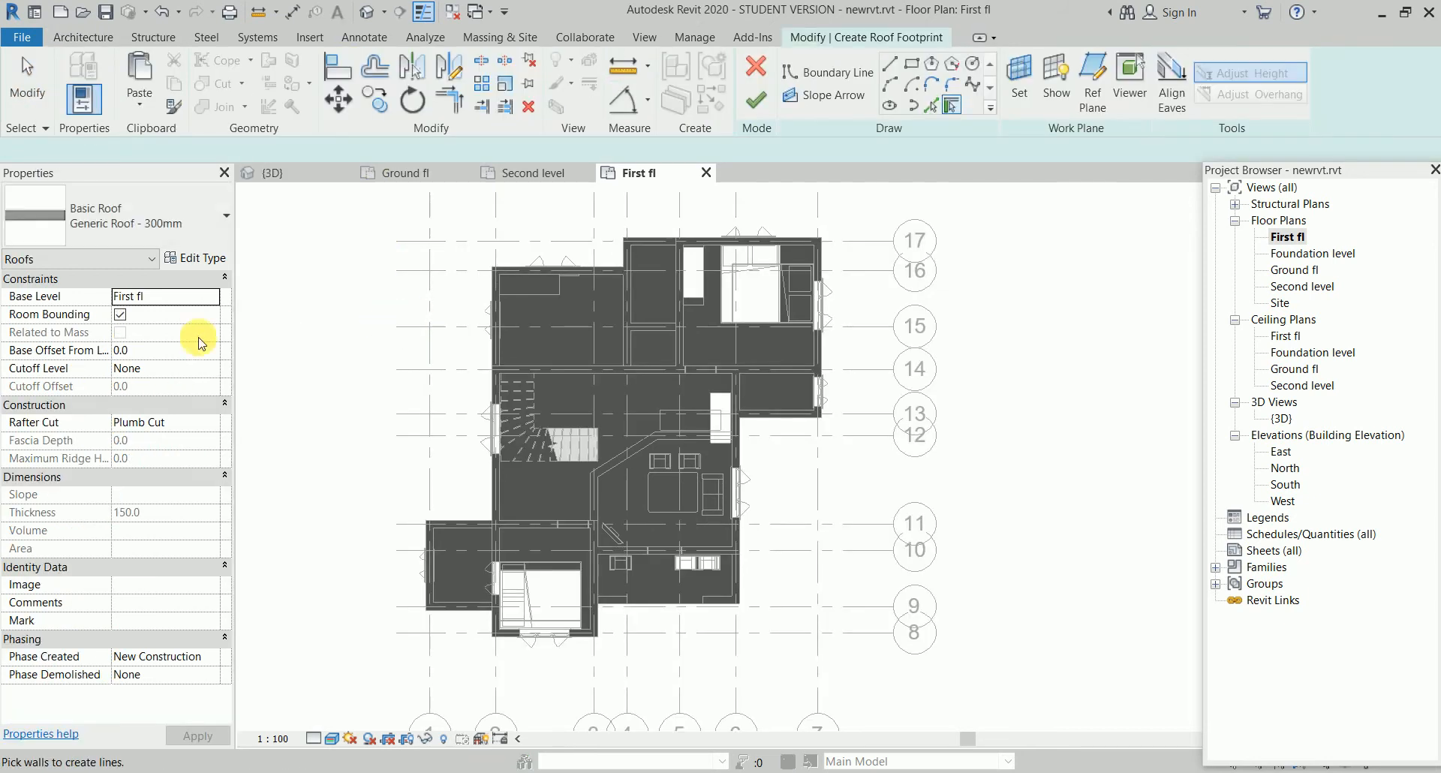
{"action": "left_click", "coordinate": [214, 300]}
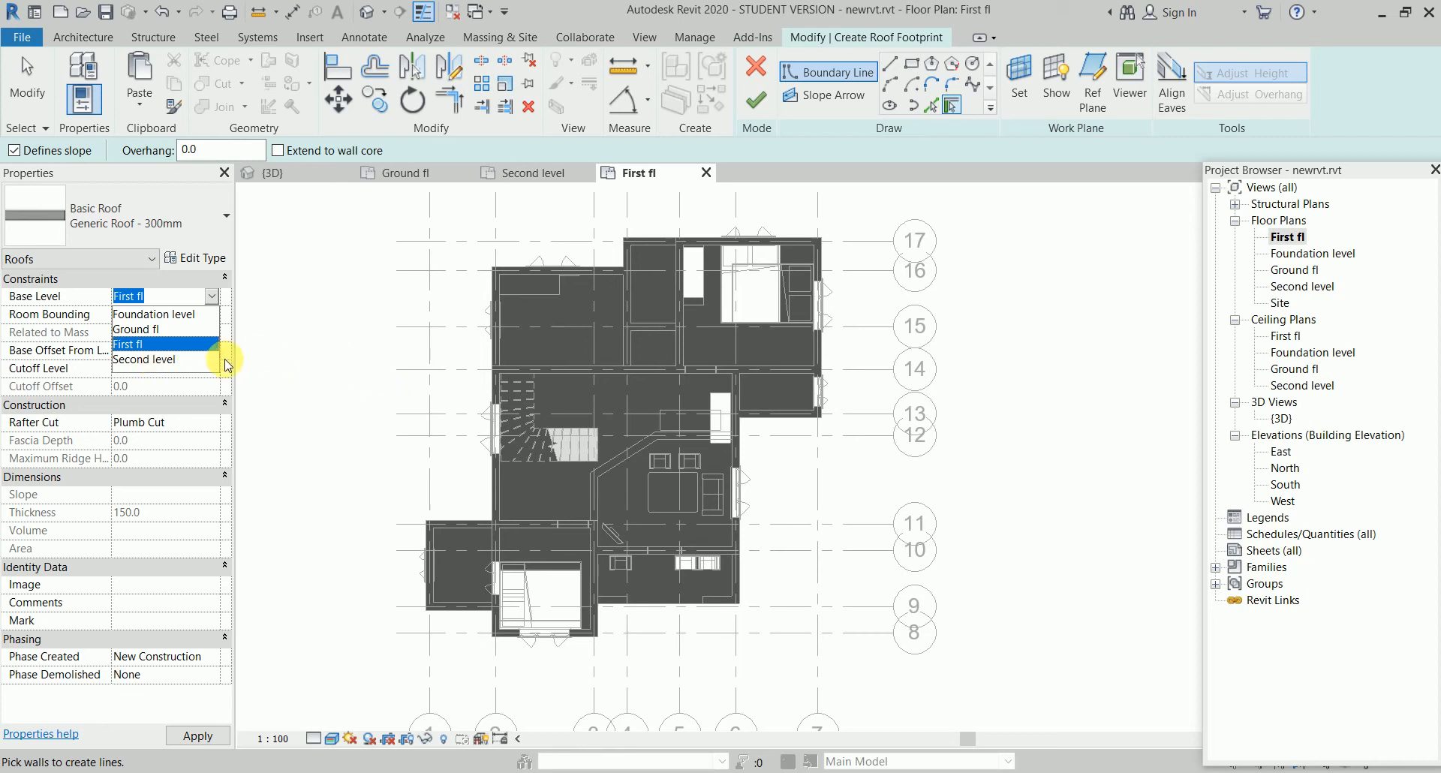
{"action": "left_click", "coordinate": [291, 369]}
{"action": "key", "text": "Escape"}
{"action": "left_click", "coordinate": [761, 73]}
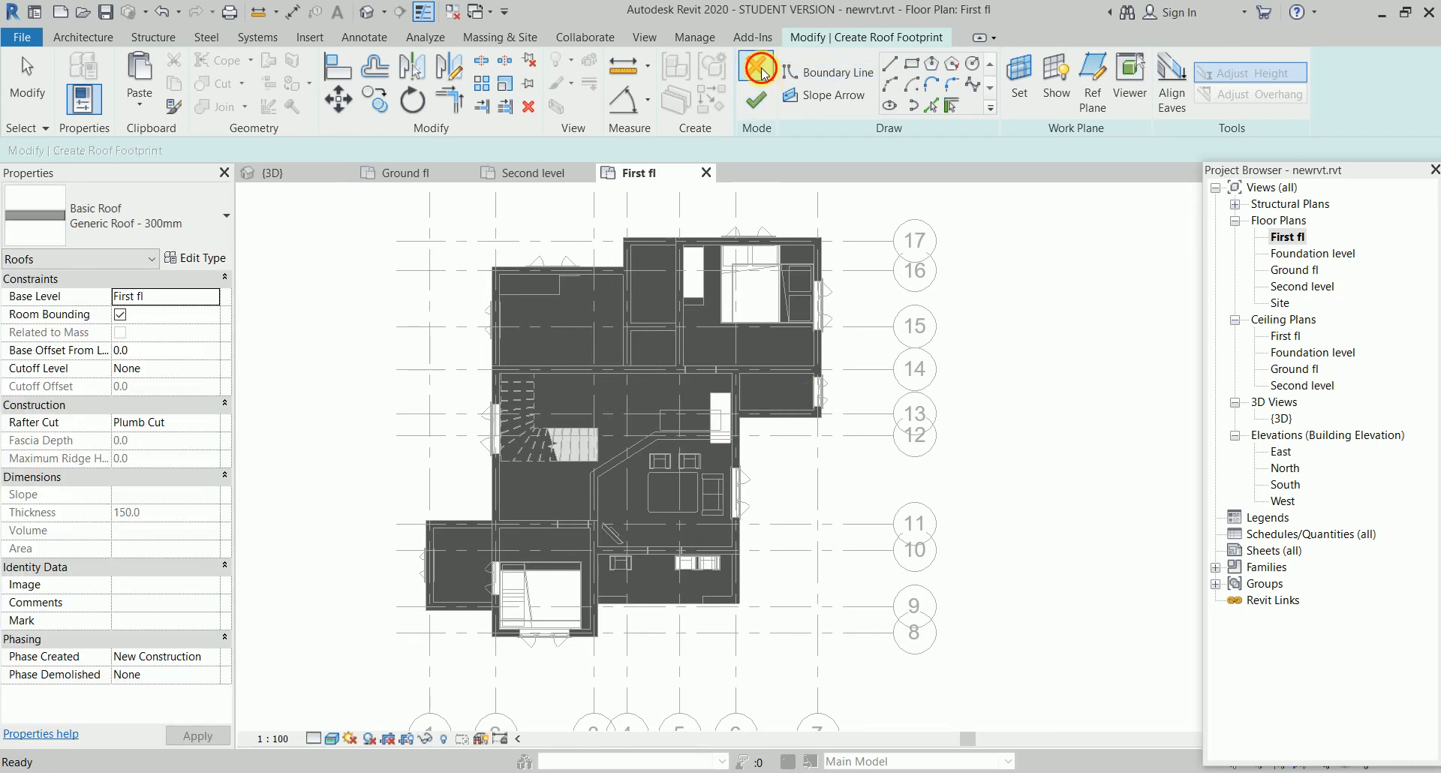
Examine the building's levels in the North elevation to decide which one the roof sits on
{"action": "double_click", "coordinate": [1285, 467]}
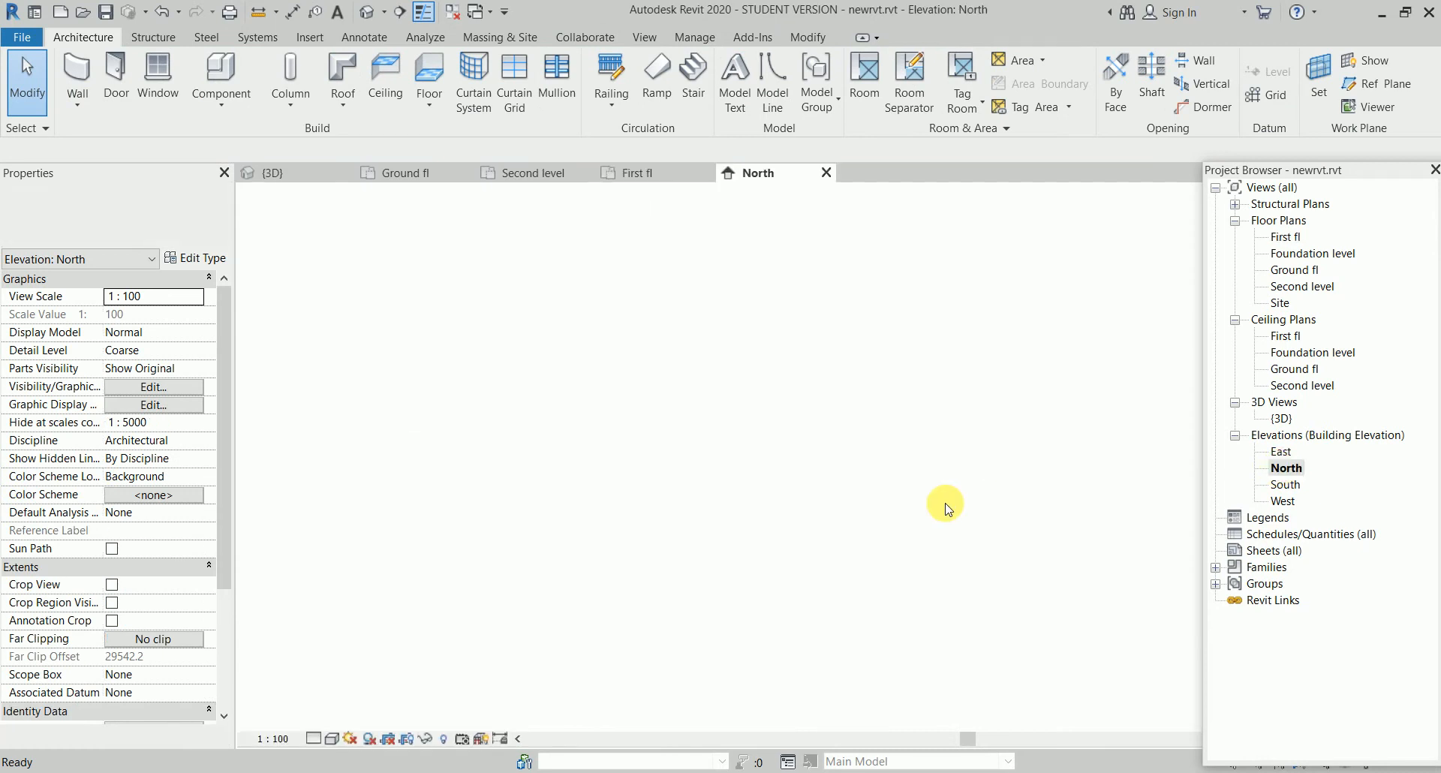
{"action": "scroll", "coordinate": [957, 500], "scroll_direction": "down", "scroll_amount": 2}
{"action": "mouse_move", "coordinate": [979, 493]}
{"action": "middle_mouse_down"}
{"action": "mouse_move", "coordinate": [804, 483]}
{"action": "mouse_move", "coordinate": [711, 458]}
{"action": "middle_mouse_up"}
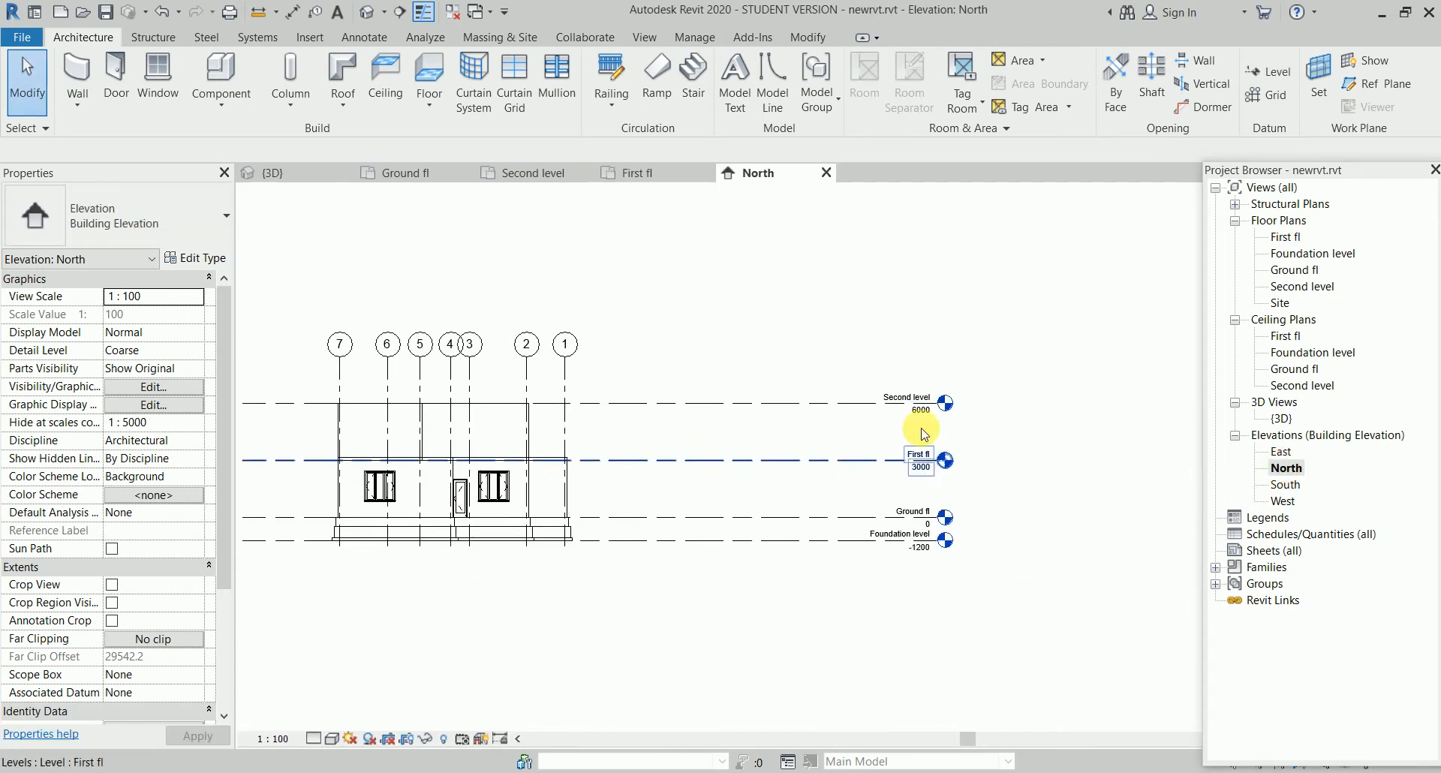
{"action": "double_click", "coordinate": [1300, 288]}
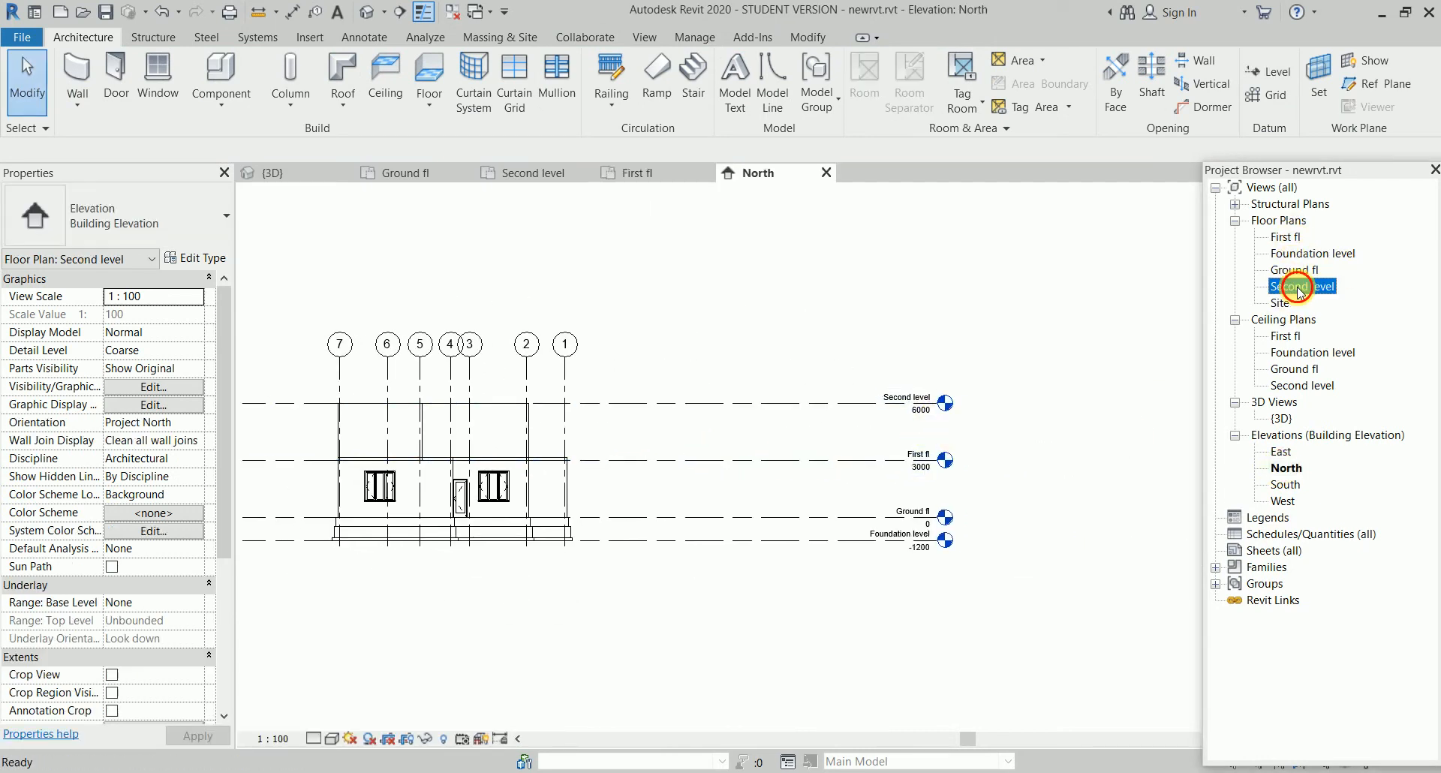
Start a Generic Roof - 300mm by footprint in the First fl plan with Second level as its base level
{"action": "double_click", "coordinate": [1295, 237]}
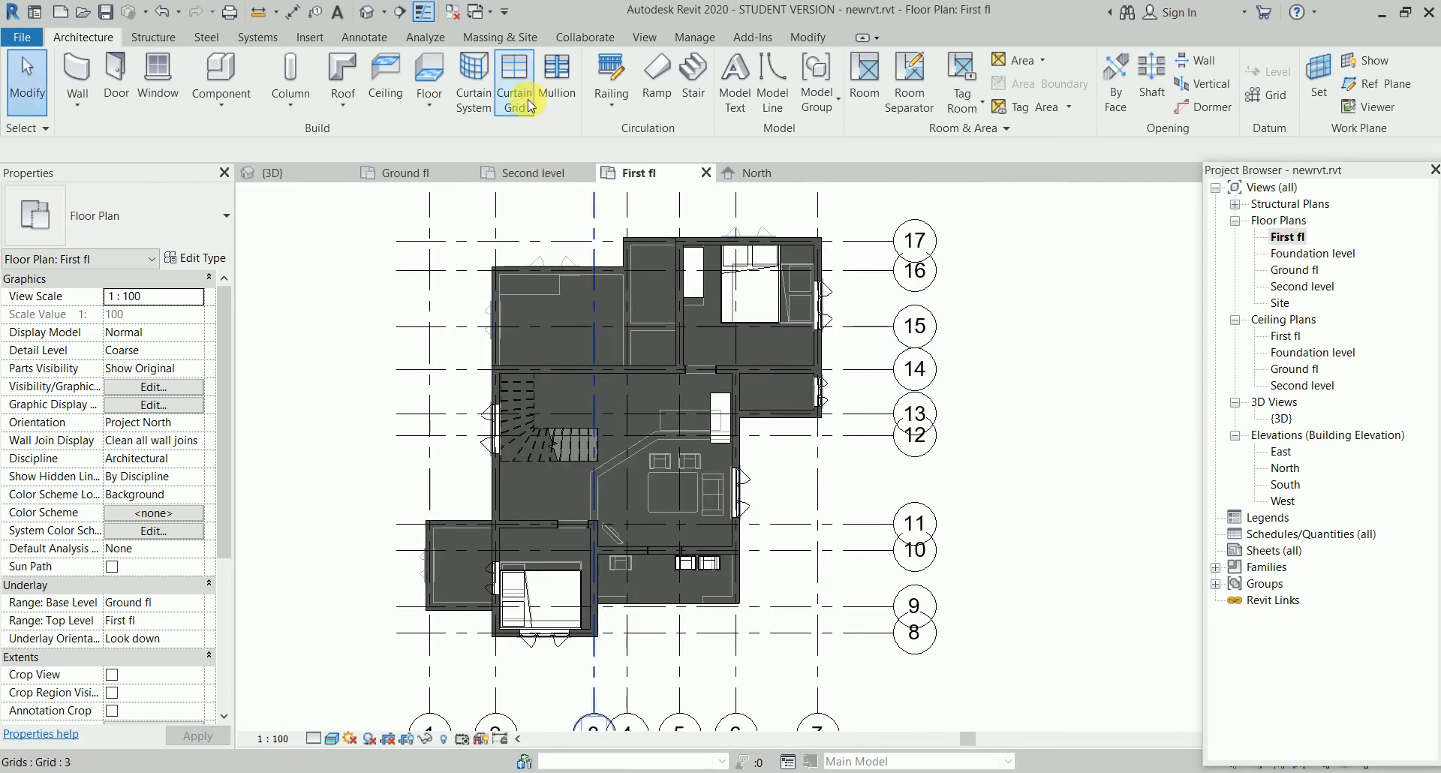
{"action": "left_click", "coordinate": [339, 69]}
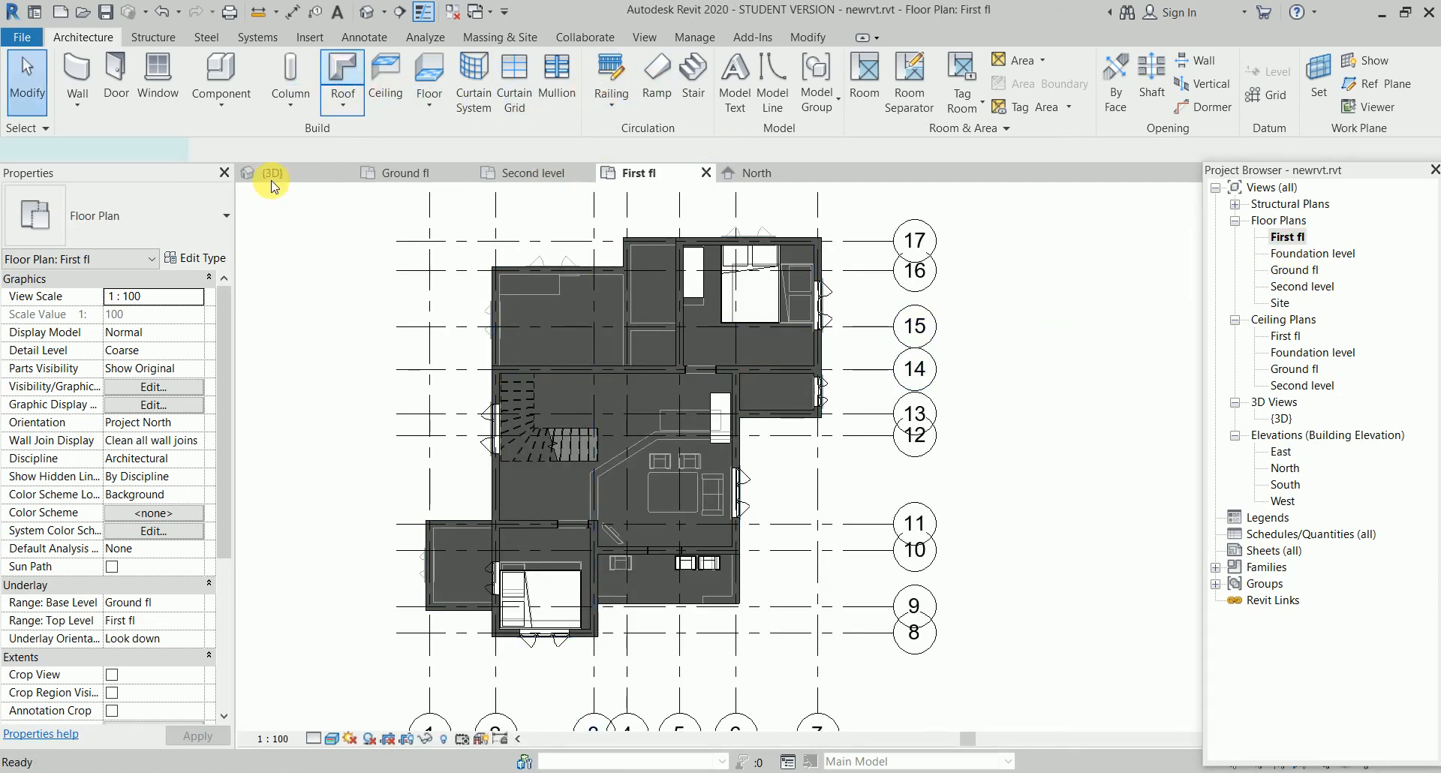
{"action": "left_click", "coordinate": [211, 295]}
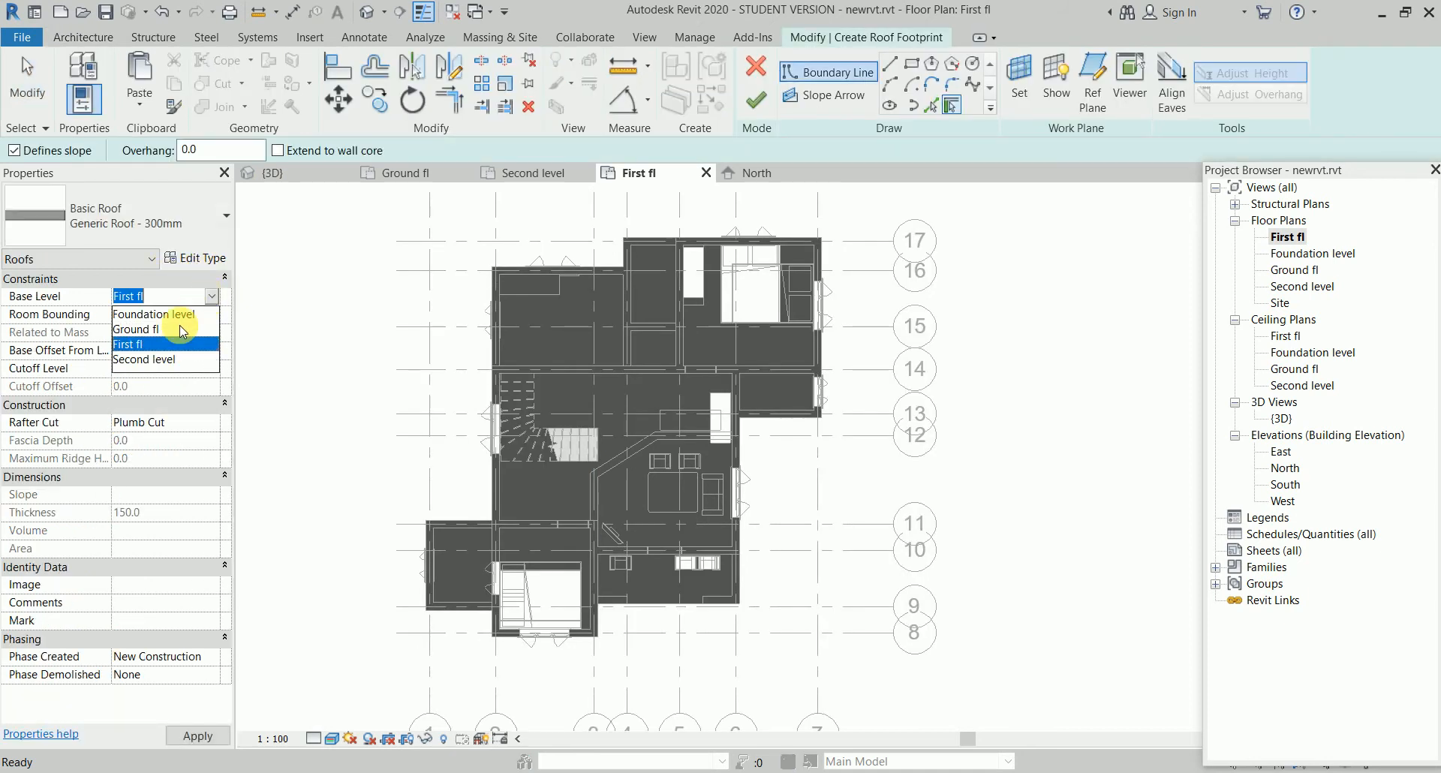
{"action": "left_click", "coordinate": [150, 359]}
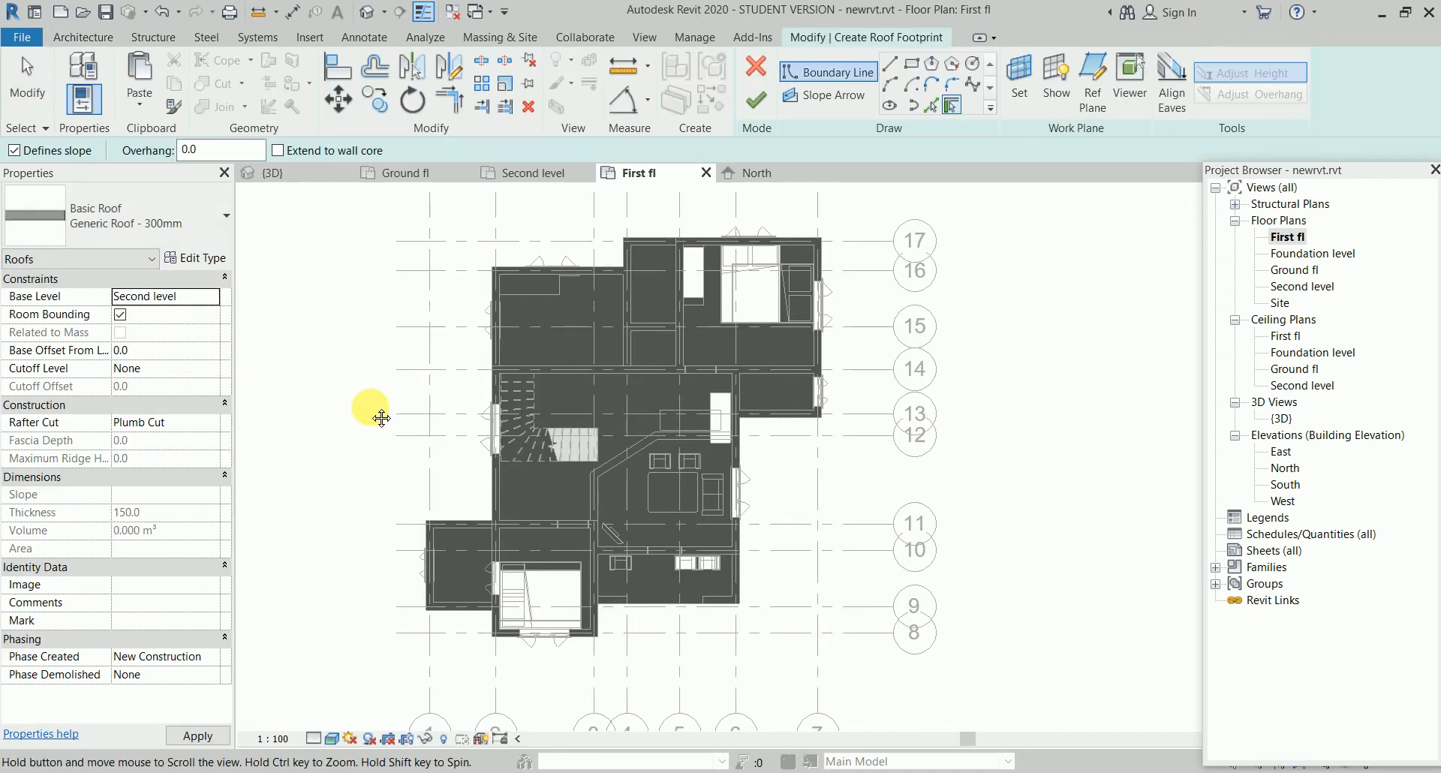
Draw the roof boundary without a defined slope along the outer walls from grids 7/17 to grid 4, stepping down to grids 2/16
{"action": "scroll", "coordinate": [670, 262], "scroll_direction": "up", "scroll_amount": 2}
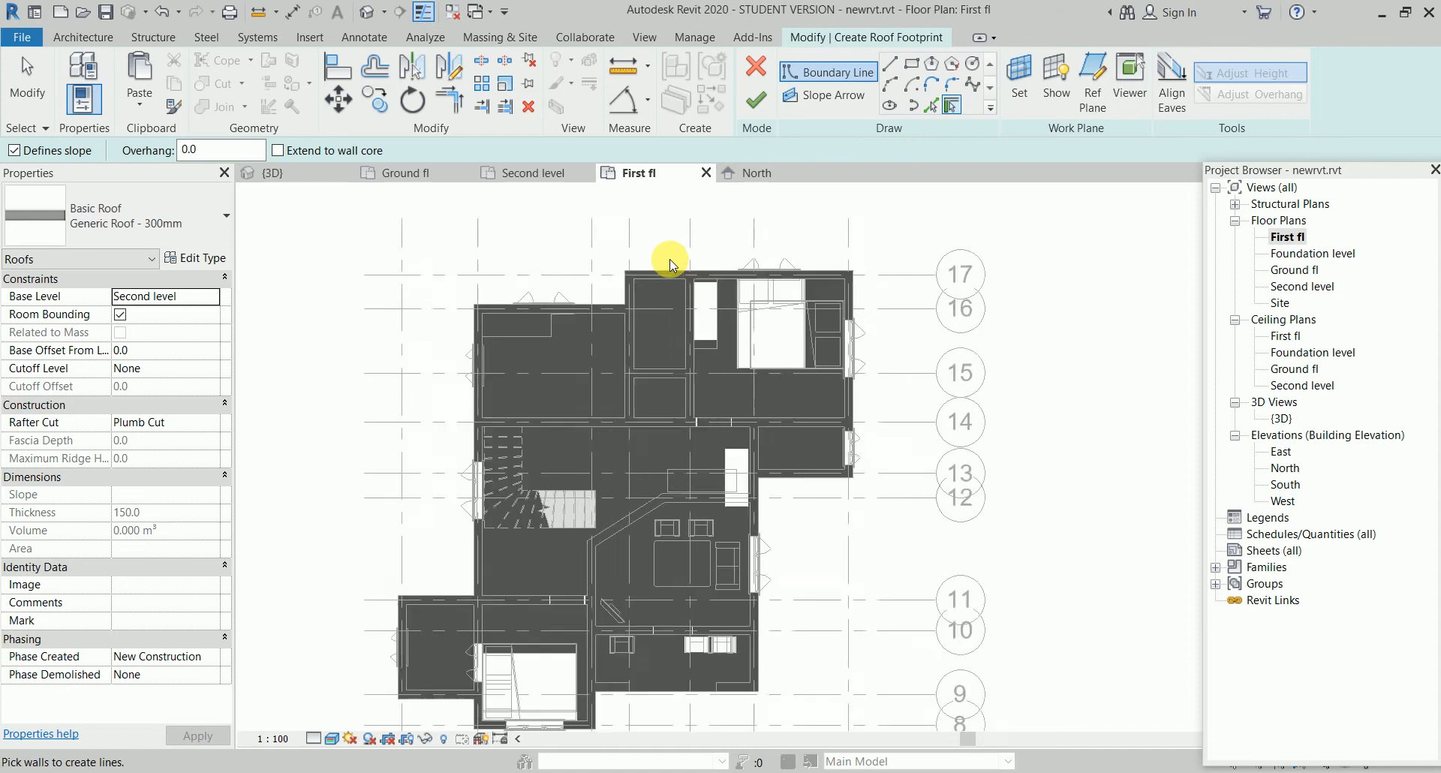
{"action": "left_click", "coordinate": [893, 64]}
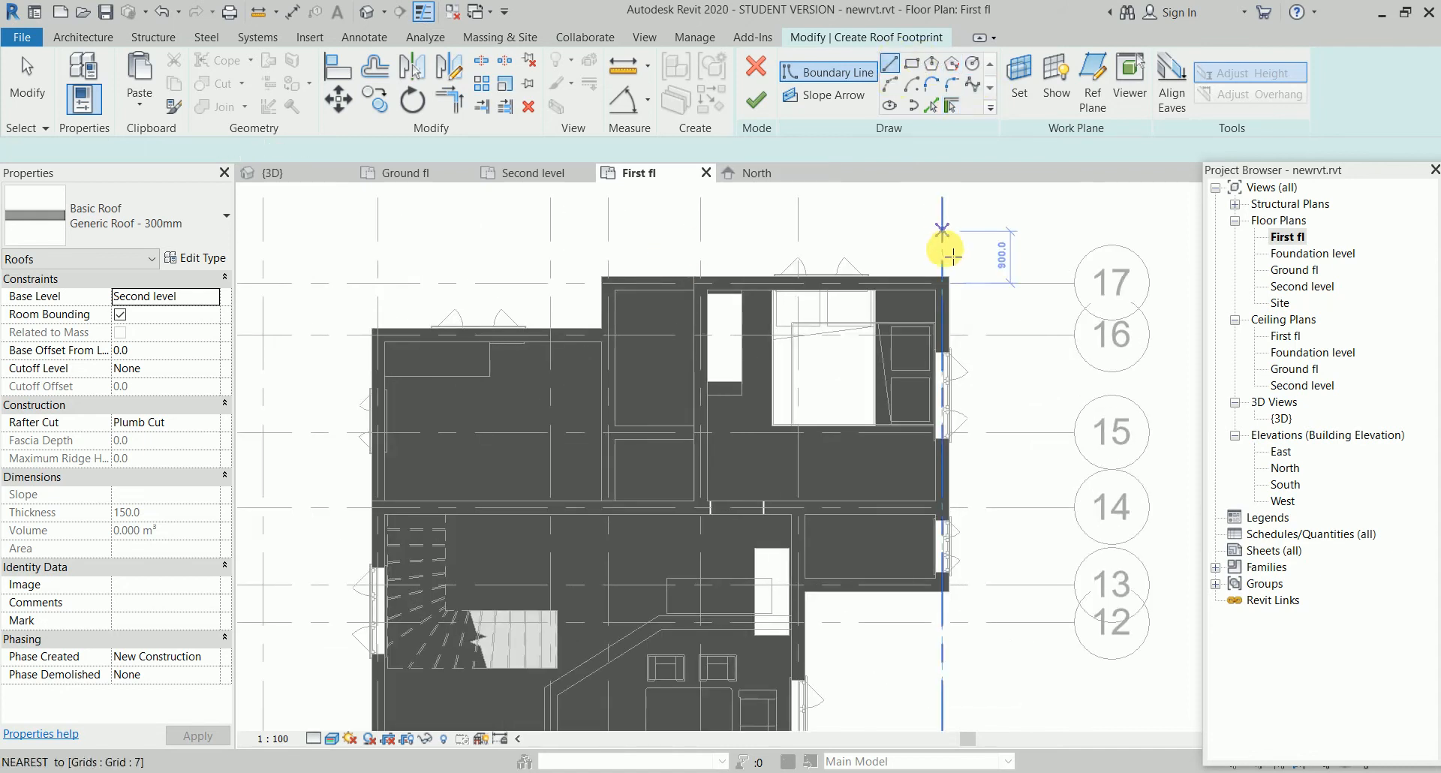
{"action": "left_click", "coordinate": [120, 151]}
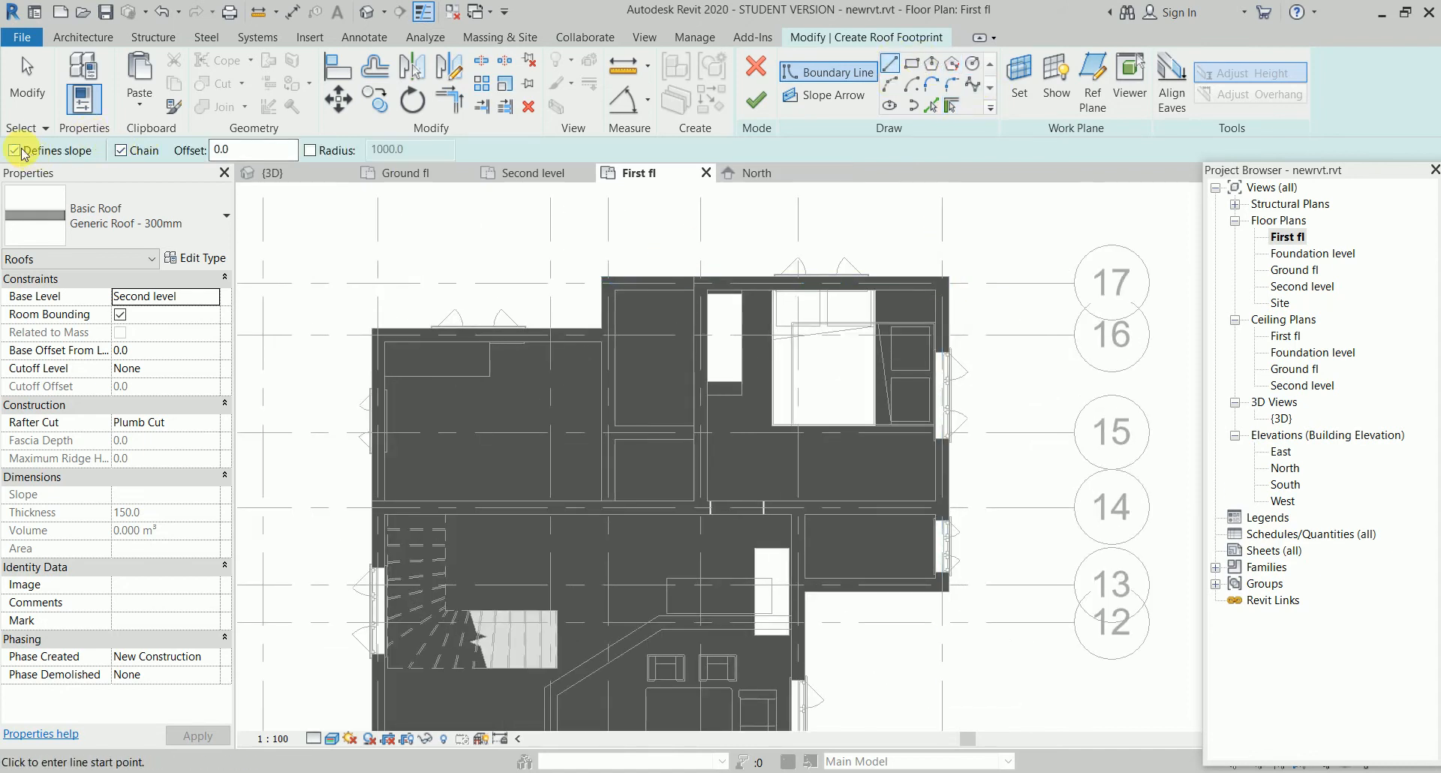
{"action": "left_click", "coordinate": [949, 277]}
{"action": "left_click", "coordinate": [603, 278]}
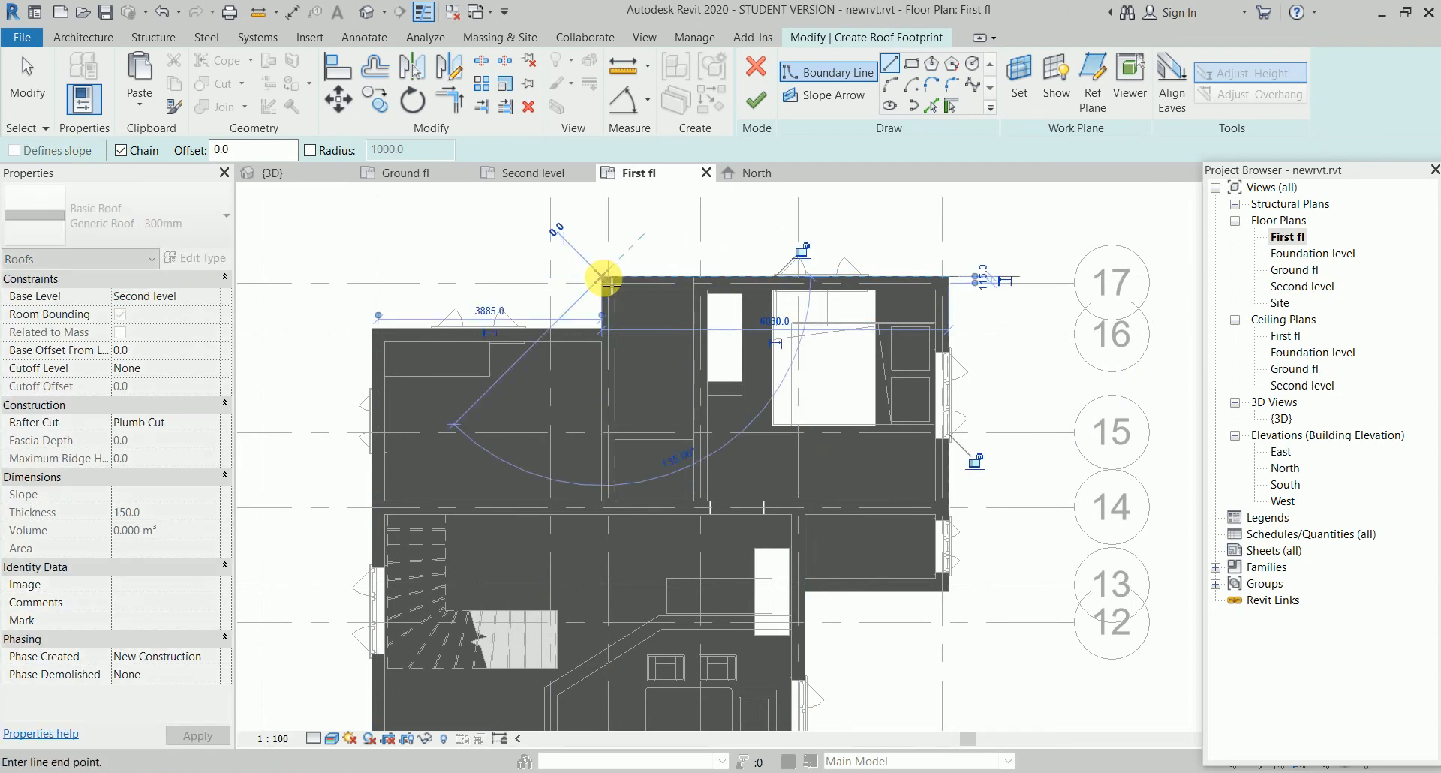
{"action": "left_click", "coordinate": [604, 328]}
{"action": "left_click", "coordinate": [375, 327]}
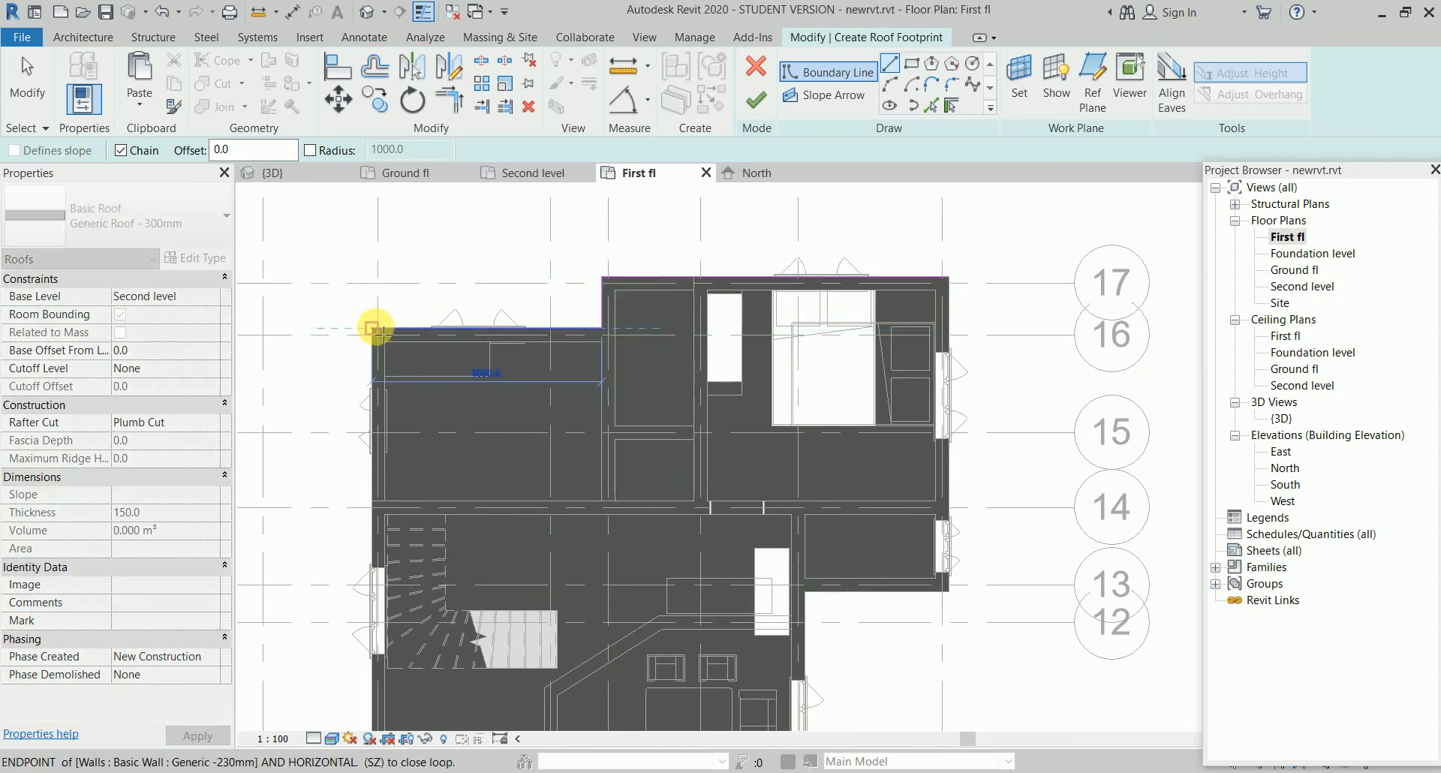
Continue the boundary down the grid 2 wall and around the projecting room between grids 1 and 2, from grid 11 to grid 9
{"action": "scroll", "coordinate": [405, 407], "scroll_direction": "down", "scroll_amount": 2}
{"action": "middle_click_drag", "start_coordinate": [405, 407], "coordinate": [458, 273]}
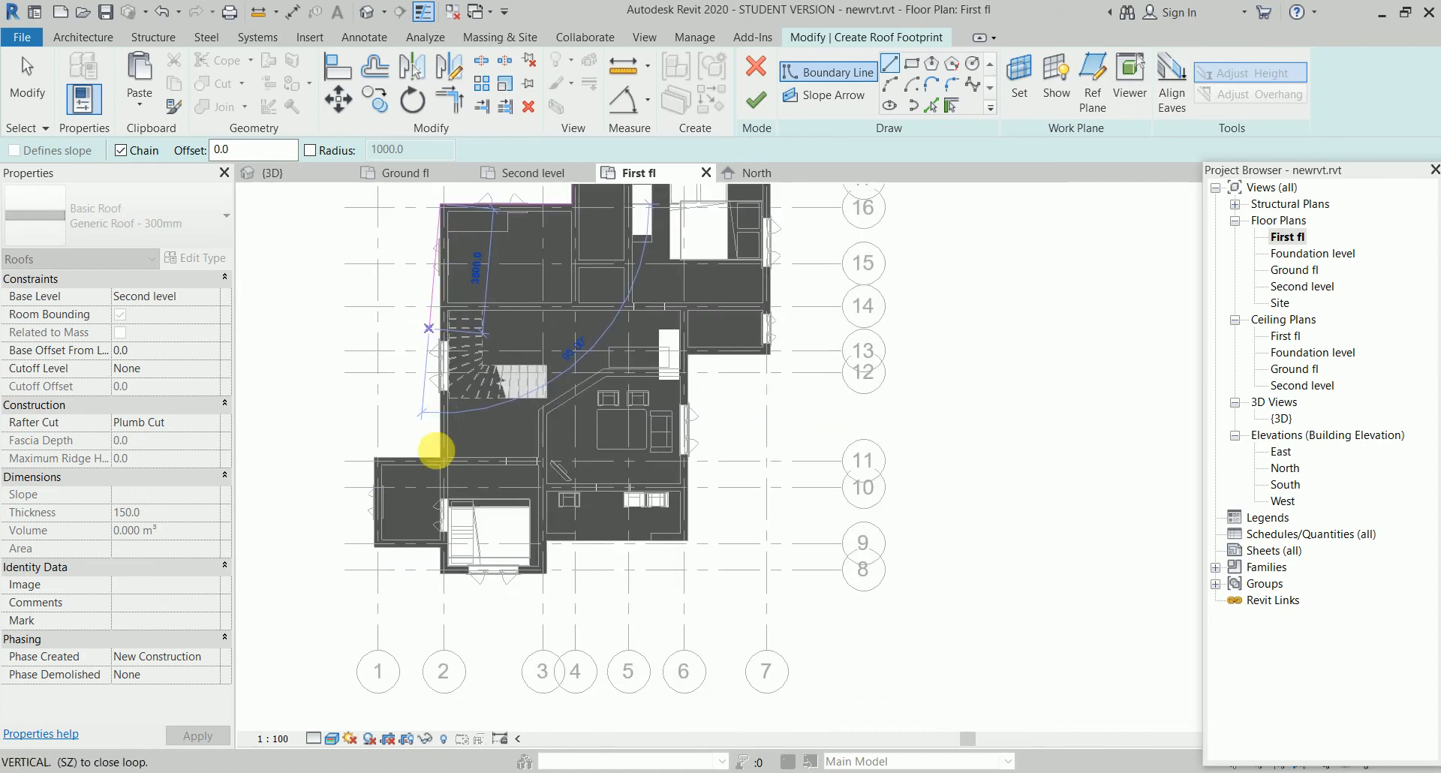
{"action": "scroll", "coordinate": [445, 461], "scroll_direction": "up", "scroll_amount": 7}
{"action": "left_click", "coordinate": [450, 453]}
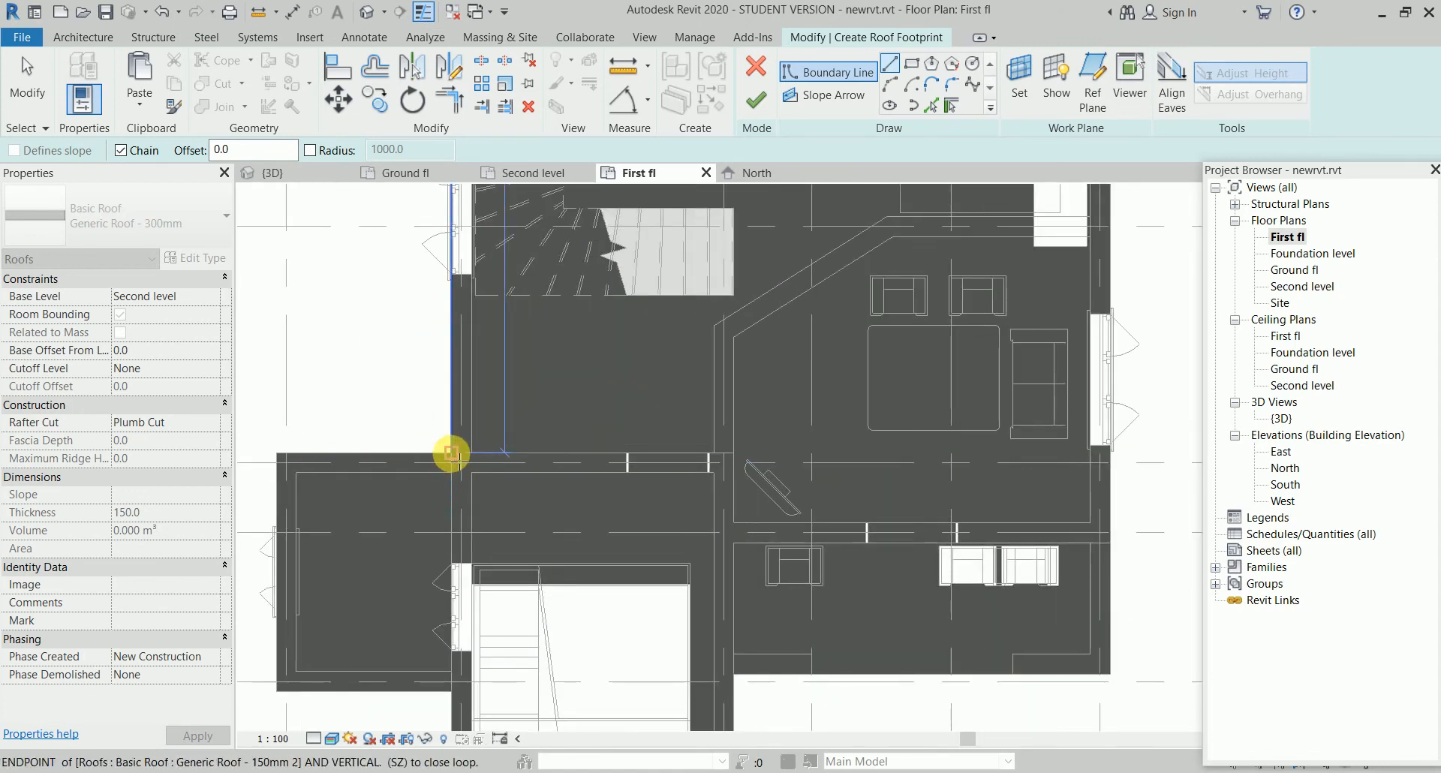
{"action": "left_click", "coordinate": [277, 452]}
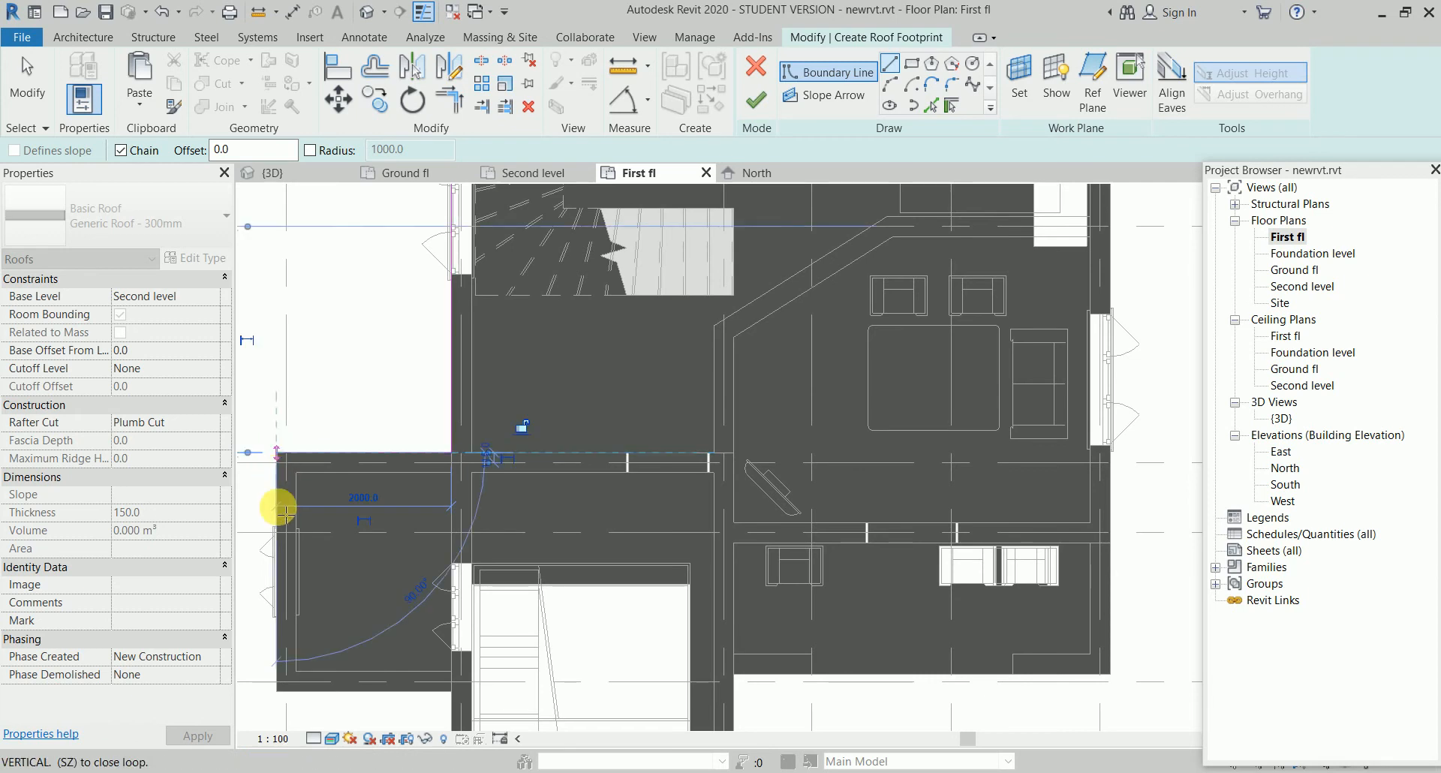
{"action": "left_click", "coordinate": [277, 691]}
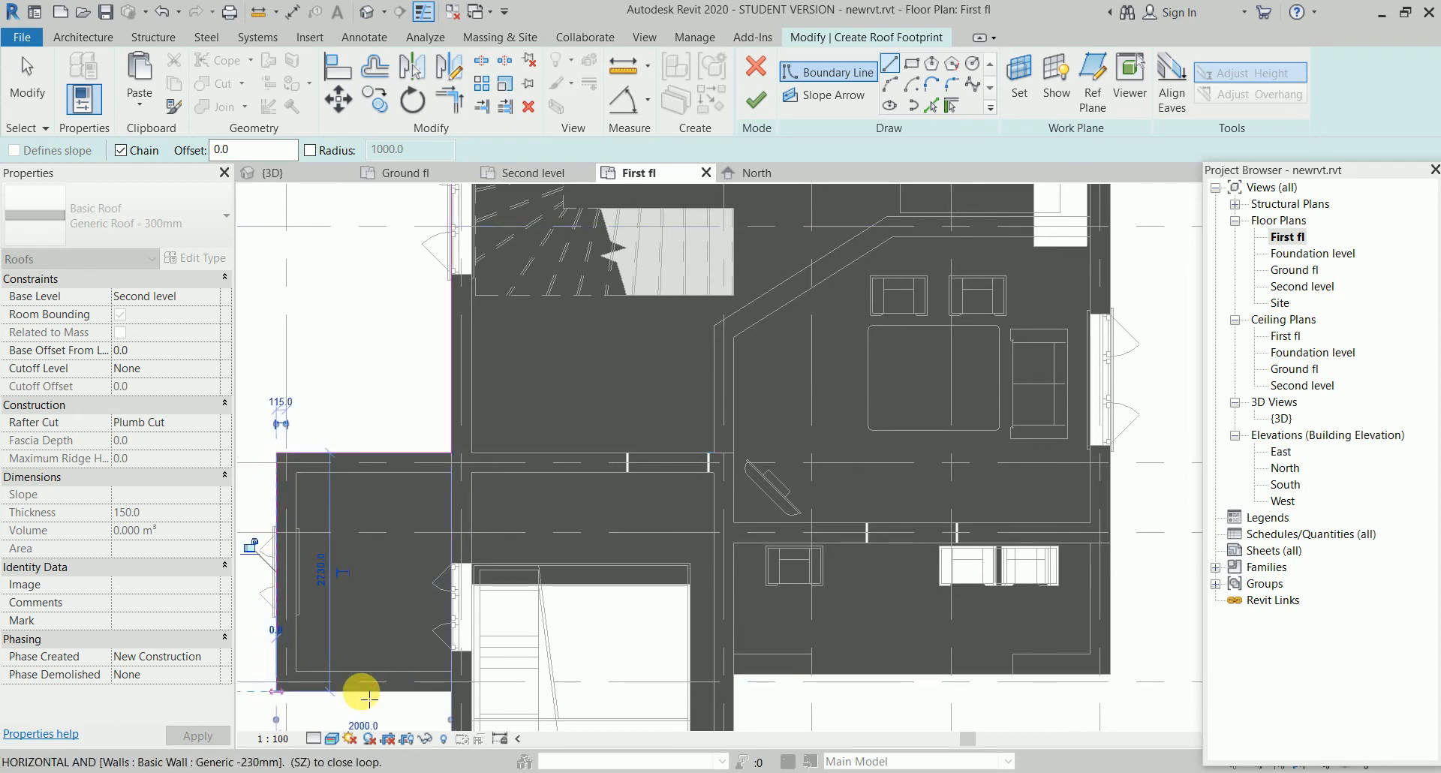
{"action": "left_click", "coordinate": [449, 690]}
Trace the boundary around the bottom bay between grids 2 and 3, along grid 8 and back up to grid 9
{"action": "scroll", "coordinate": [354, 553], "scroll_direction": "down", "scroll_amount": 3}
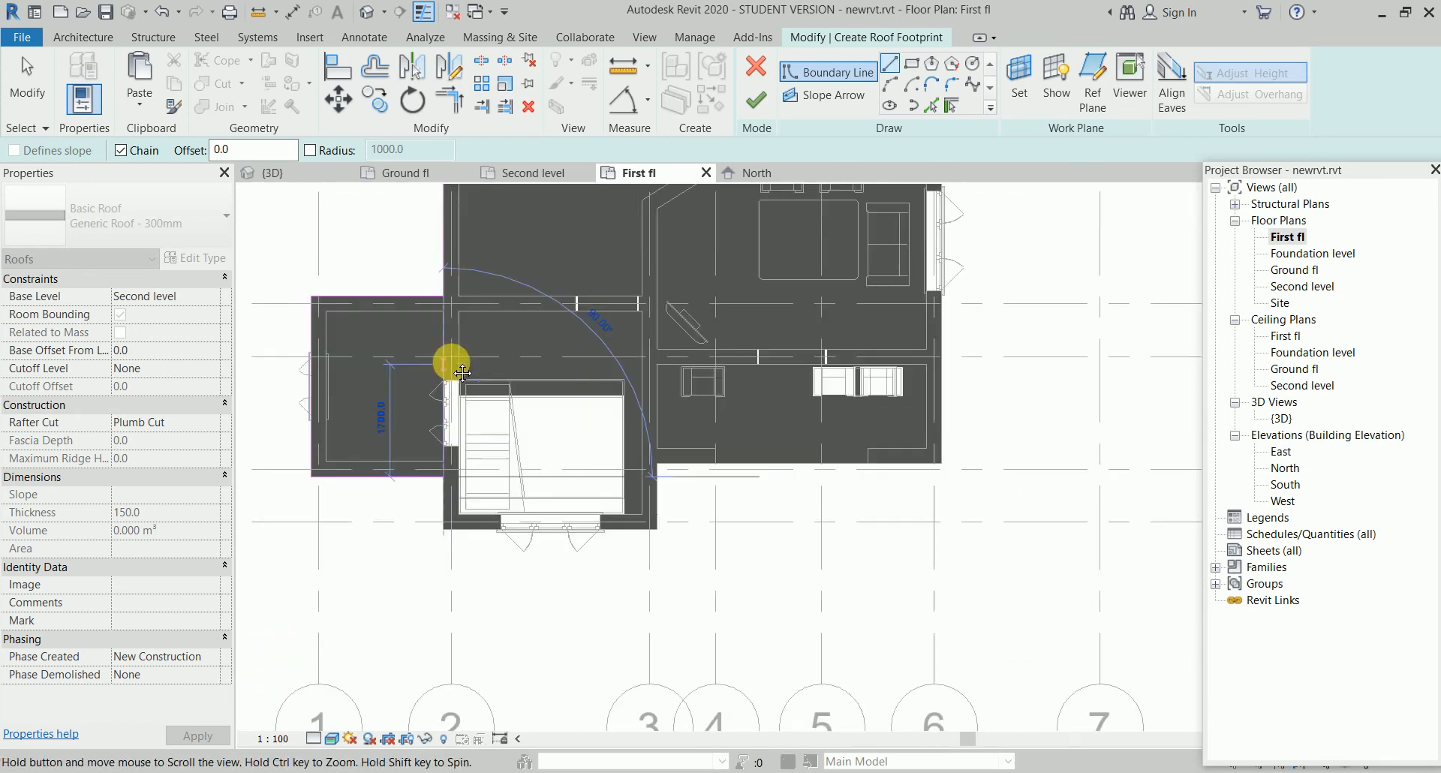
{"action": "scroll", "coordinate": [451, 515], "scroll_direction": "up", "scroll_amount": 4}
{"action": "left_click", "coordinate": [437, 537]}
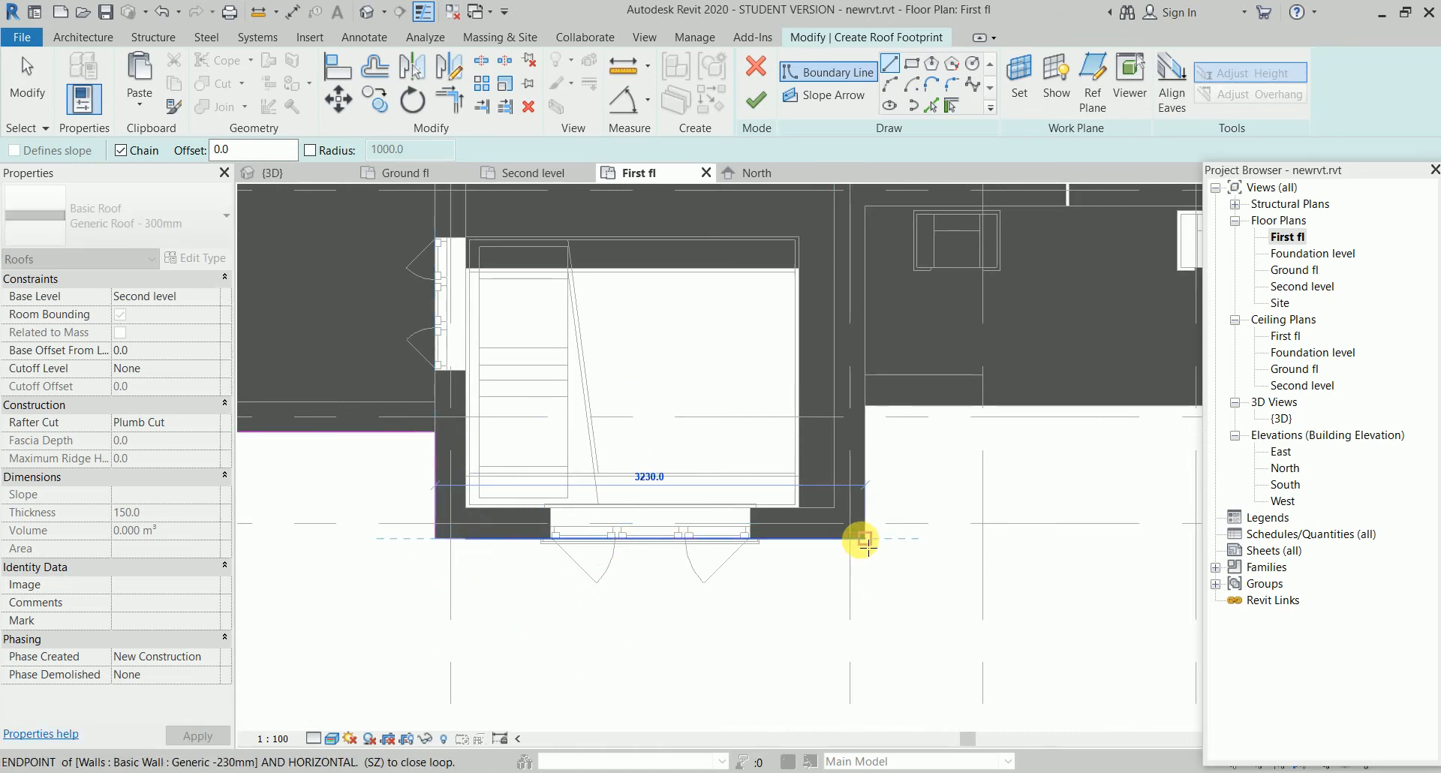
{"action": "left_click", "coordinate": [864, 537]}
{"action": "left_click", "coordinate": [865, 406]}
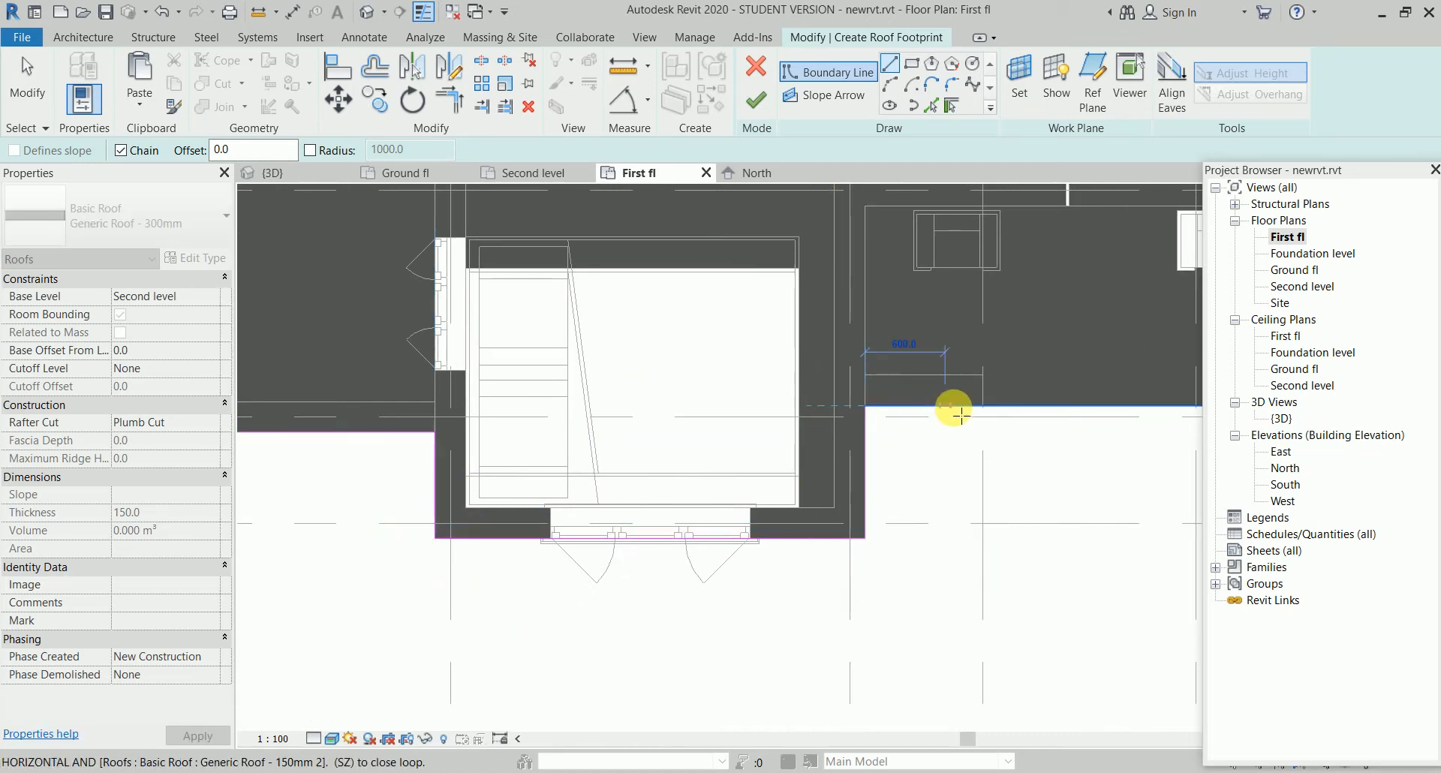
Extend the boundary along the grid 9 edge to grid 6, then up the outer wall to the inner corner at grid 13
{"action": "scroll", "coordinate": [979, 411], "scroll_direction": "down", "scroll_amount": 1}
{"action": "middle_click_drag", "start_coordinate": [976, 413], "coordinate": [695, 504]}
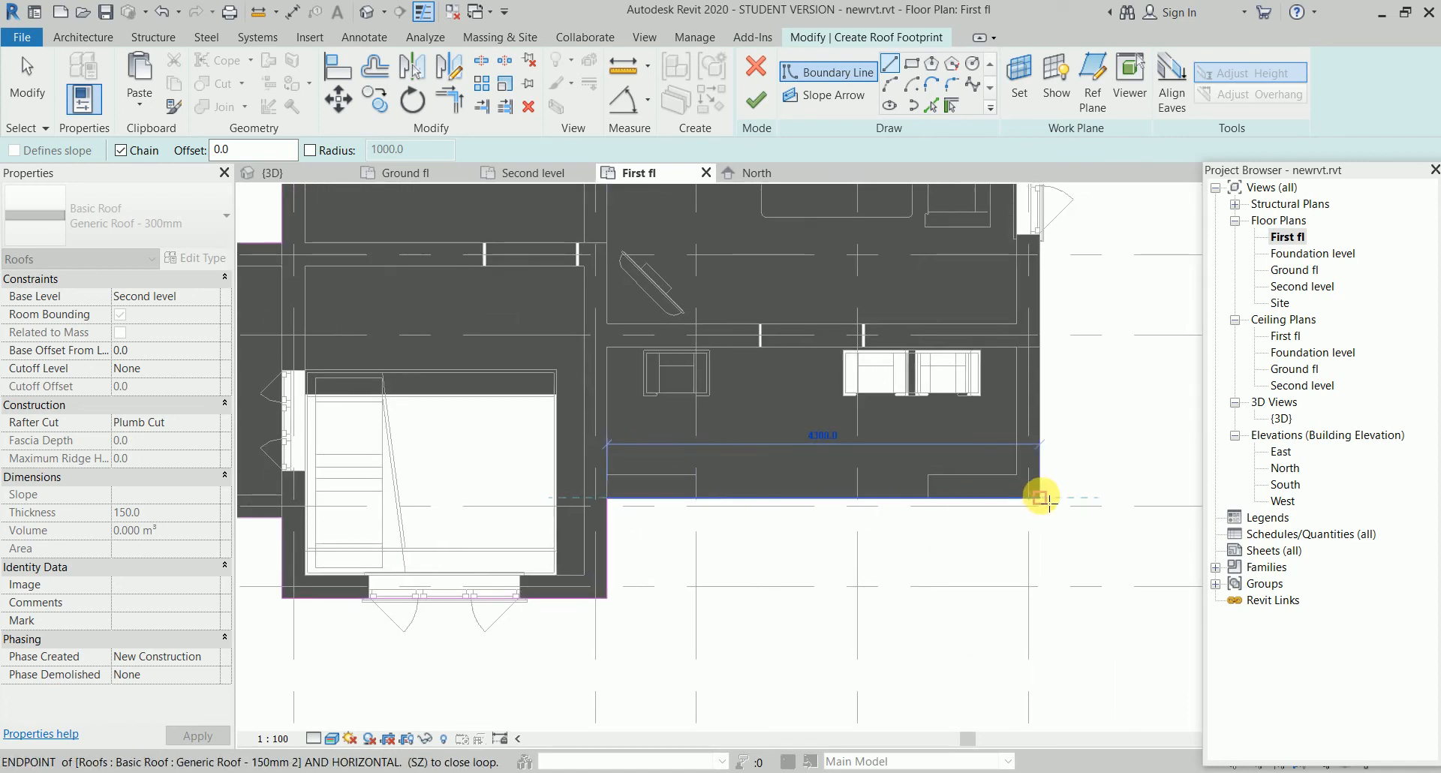
{"action": "left_click", "coordinate": [1040, 497]}
{"action": "scroll", "coordinate": [1055, 235], "scroll_direction": "down", "scroll_amount": 2}
{"action": "middle_click_drag", "start_coordinate": [1056, 235], "coordinate": [983, 595]}
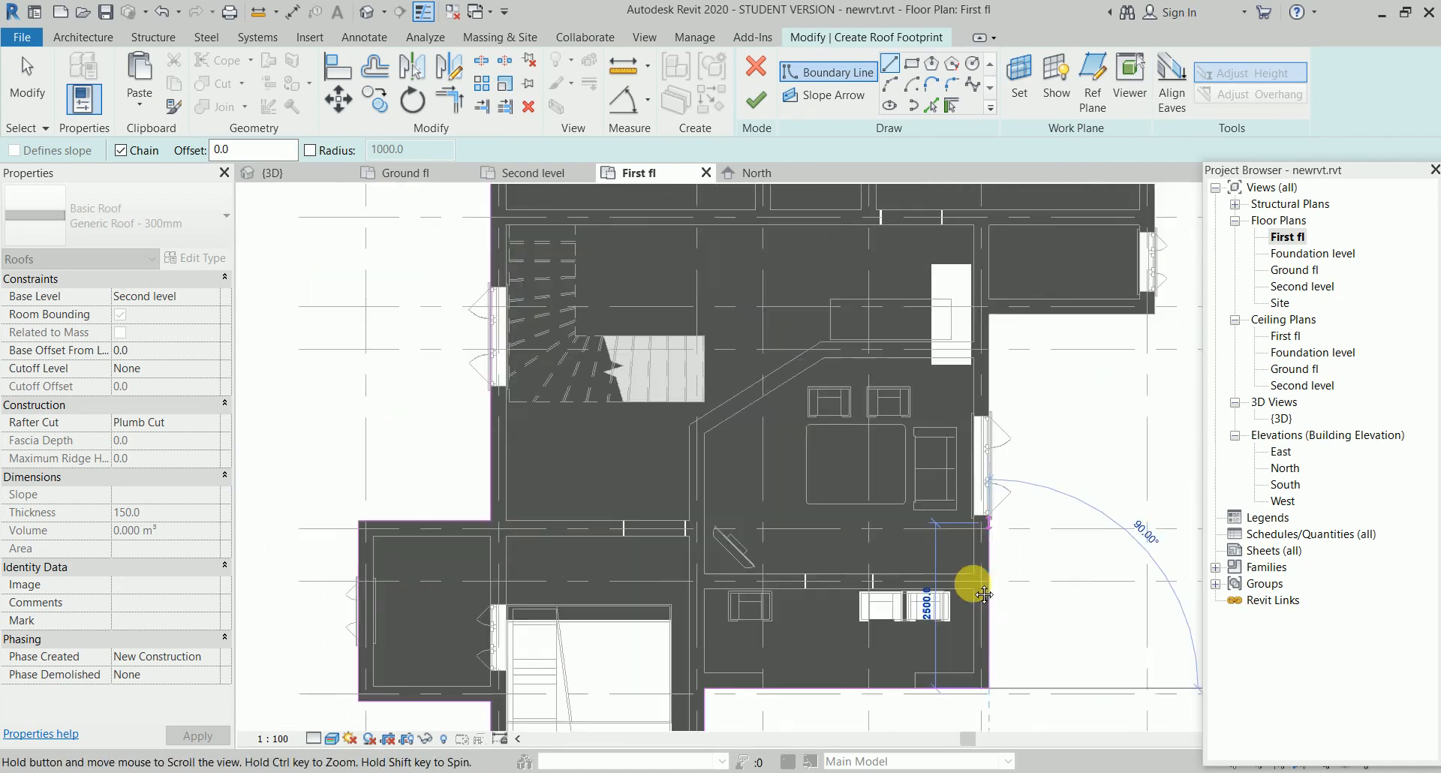
{"action": "scroll", "coordinate": [955, 431], "scroll_direction": "up", "scroll_amount": 2}
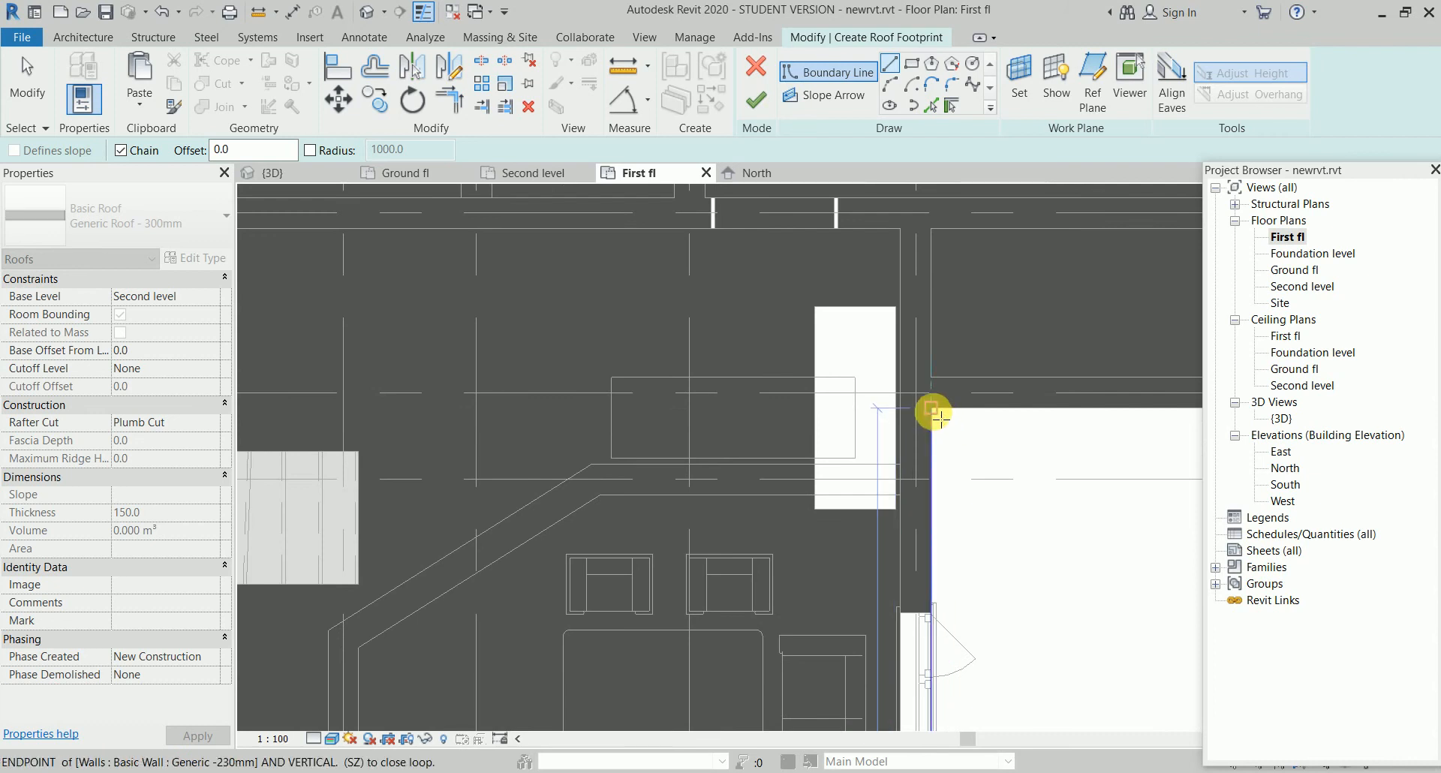
{"action": "left_click", "coordinate": [933, 411]}
Close the roof boundary along the grid 13 wall to grid 7 and up to the starting corner at grid 17
{"action": "scroll", "coordinate": [1009, 444], "scroll_direction": "down", "scroll_amount": 2}
{"action": "middle_click_drag", "start_coordinate": [1041, 452], "coordinate": [725, 517]}
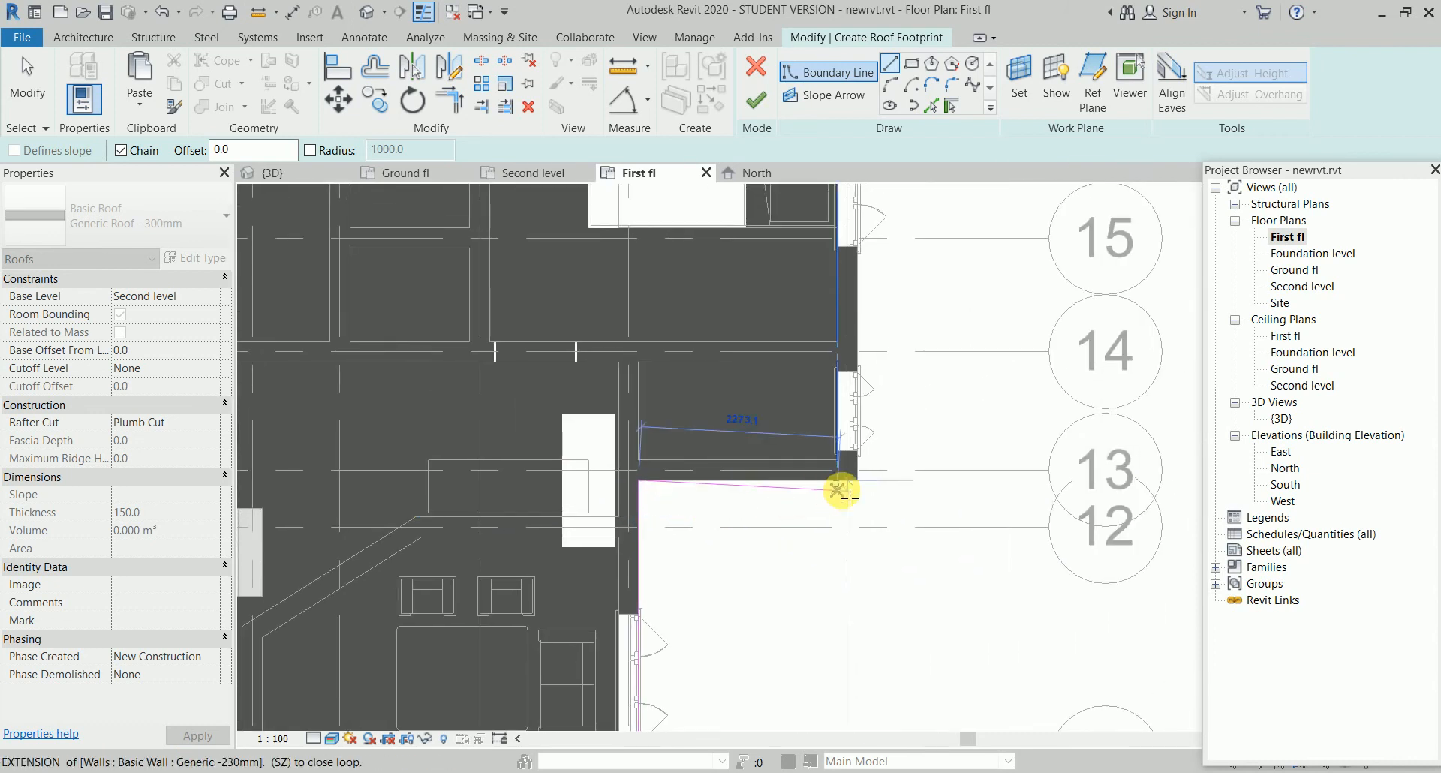
{"action": "left_click", "coordinate": [844, 491]}
{"action": "scroll", "coordinate": [863, 368], "scroll_direction": "down", "scroll_amount": 2}
{"action": "middle_click_drag", "start_coordinate": [862, 364], "coordinate": [877, 590]}
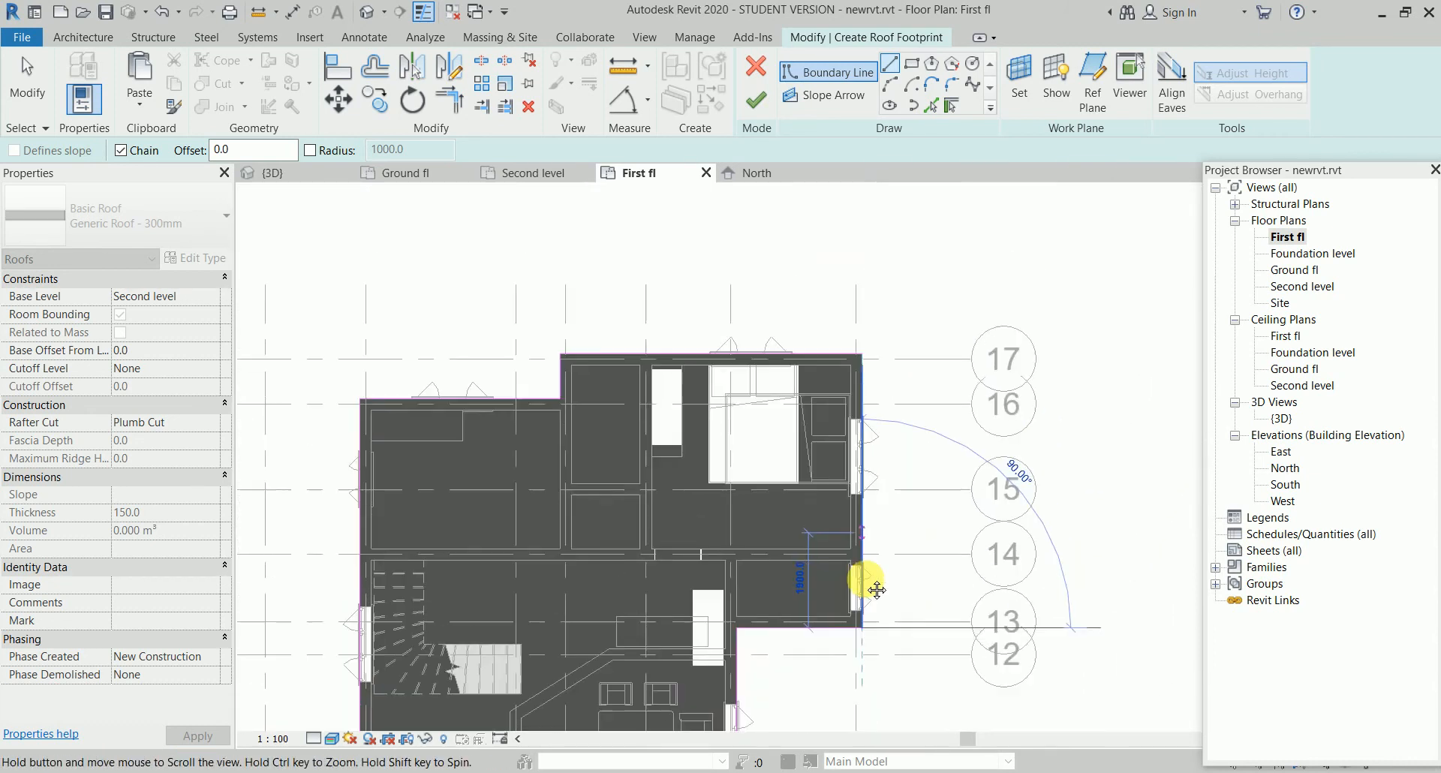
{"action": "scroll", "coordinate": [863, 420], "scroll_direction": "up", "scroll_amount": 3}
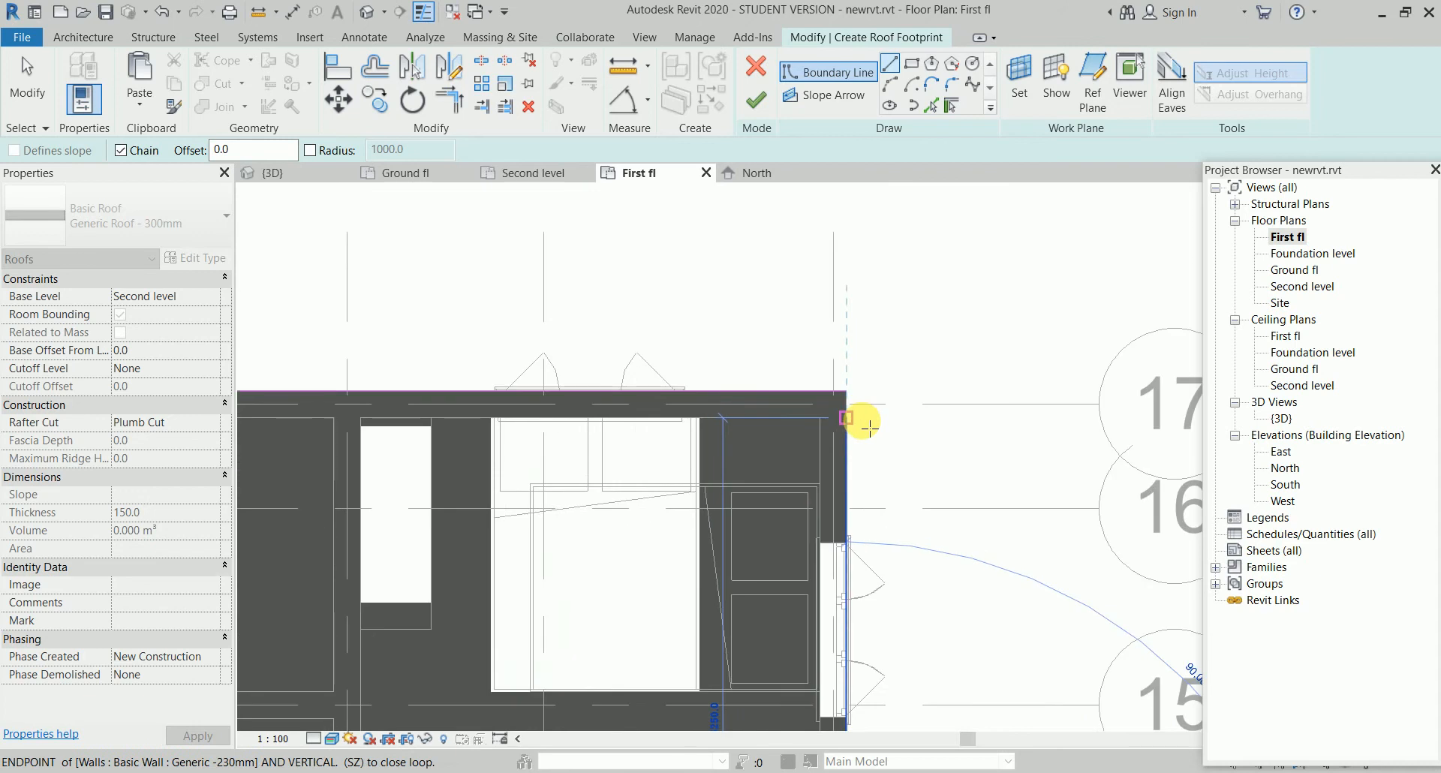
{"action": "left_click", "coordinate": [848, 392]}
{"action": "scroll", "coordinate": [938, 305], "scroll_direction": "down", "scroll_amount": 3}
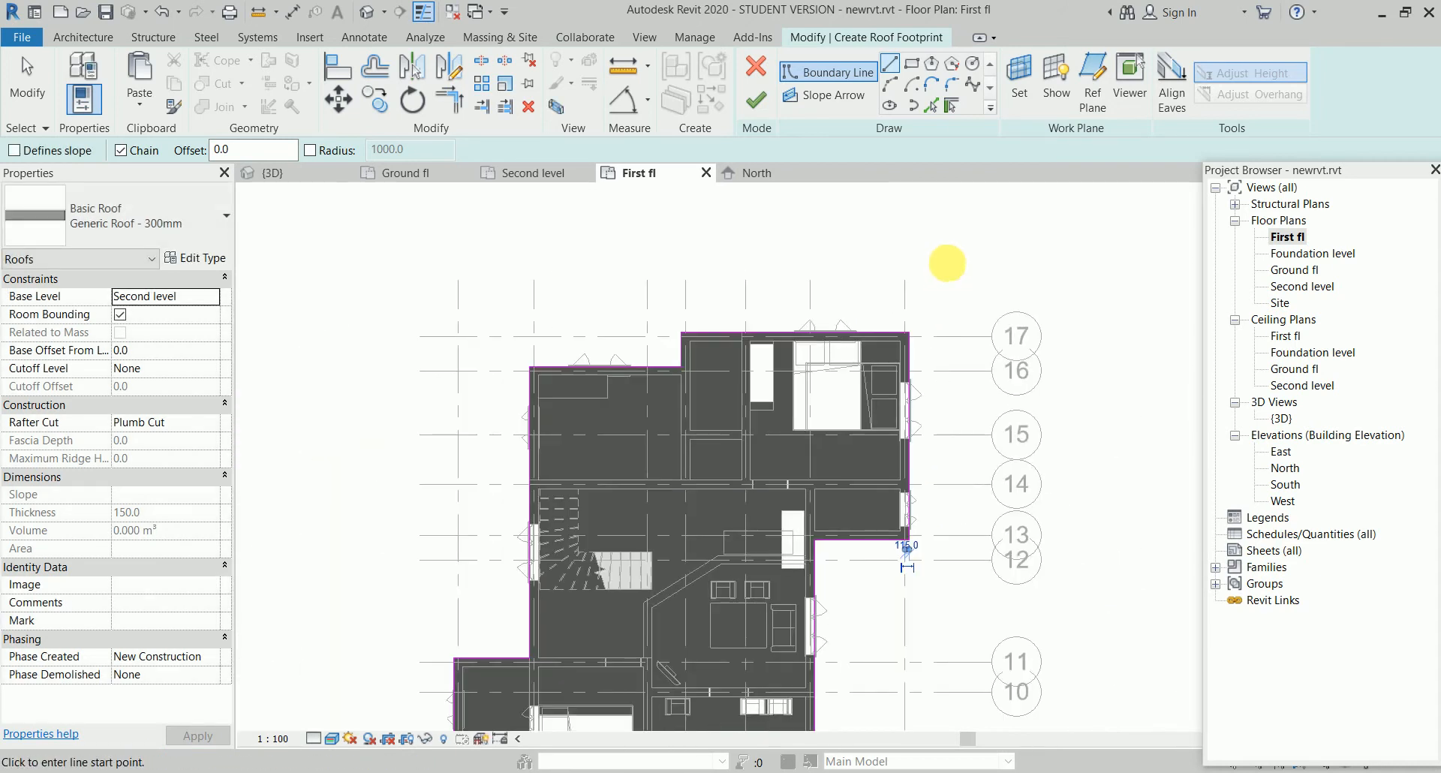
Finish the roof footprint sketch and deselect the new roof in the 3D view
{"action": "right_click", "coordinate": [947, 263]}
{"action": "left_click", "coordinate": [968, 268]}
{"action": "scroll", "coordinate": [923, 241], "scroll_direction": "down", "scroll_amount": 2}
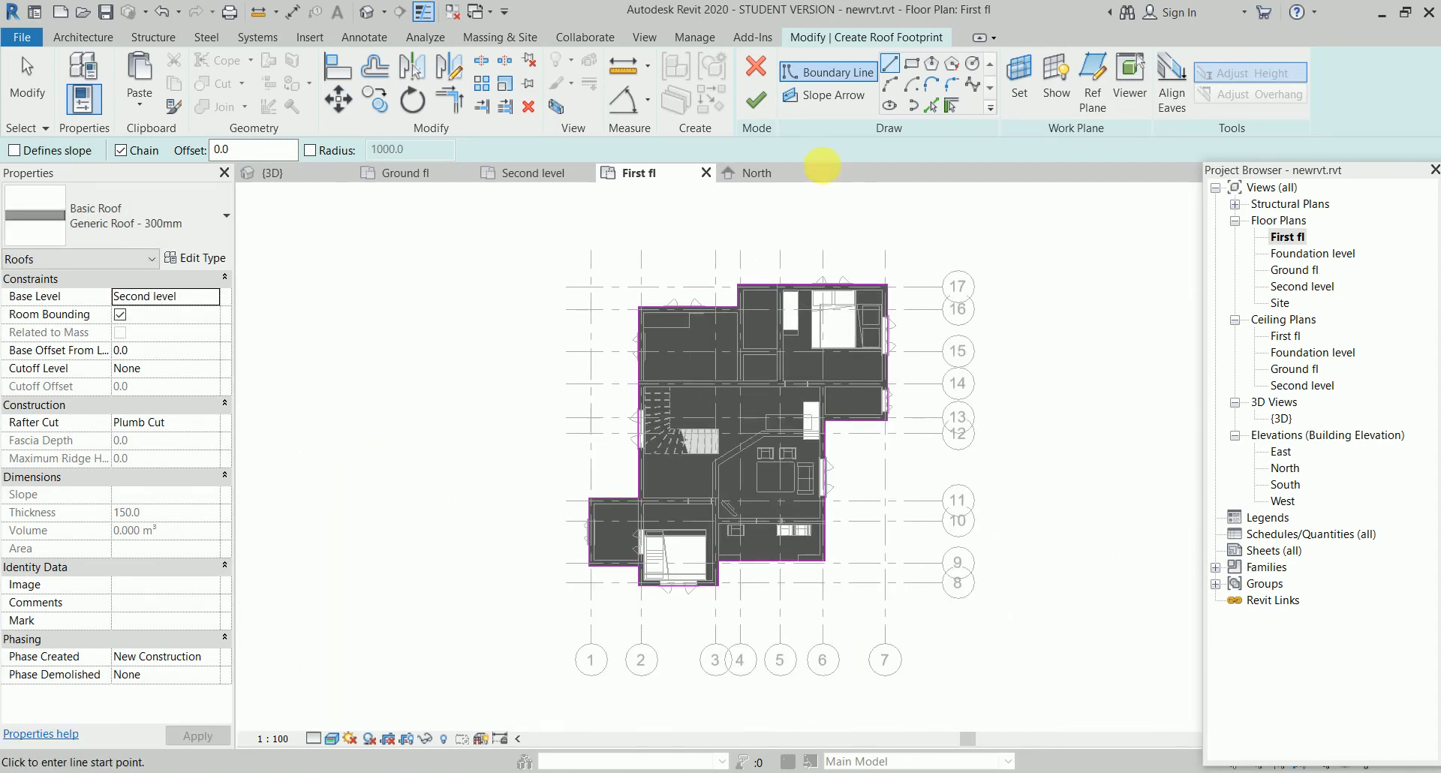
{"action": "left_click", "coordinate": [756, 97]}
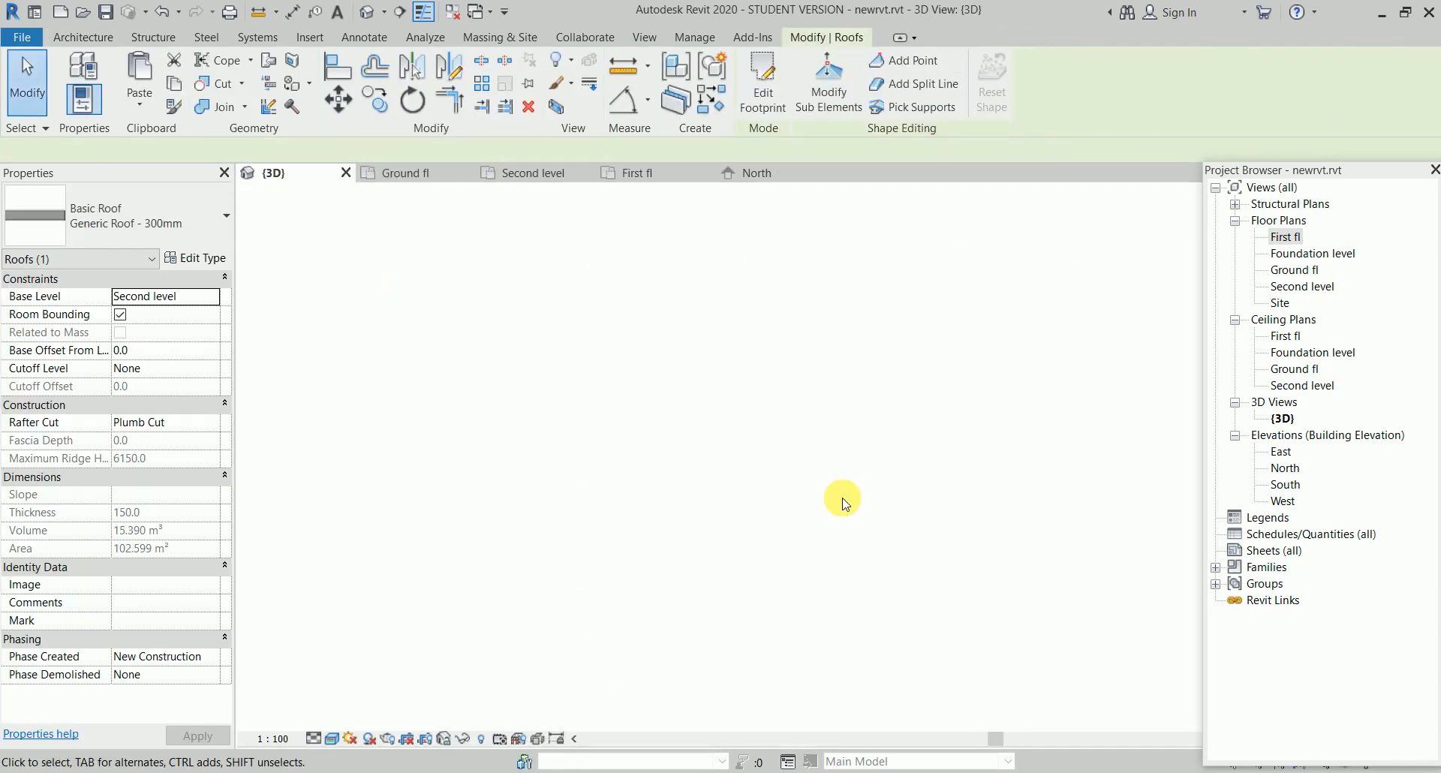
{"action": "left_click", "coordinate": [968, 485]}
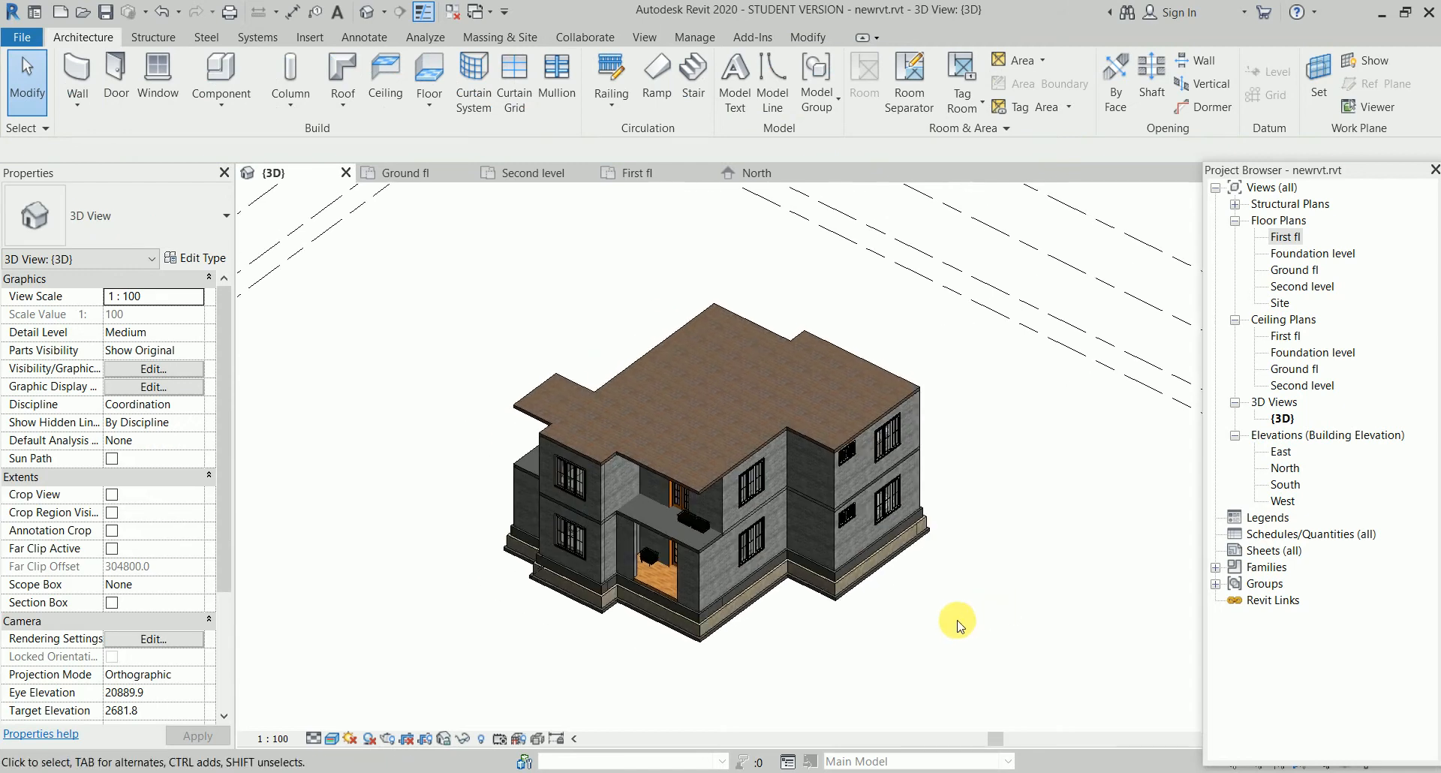
Inspect the flat roof from above and below in 3D, then open its footprint for editing
{"action": "middle_click_drag", "start_coordinate": [781, 653], "coordinate": [844, 666], "text": "shift"}
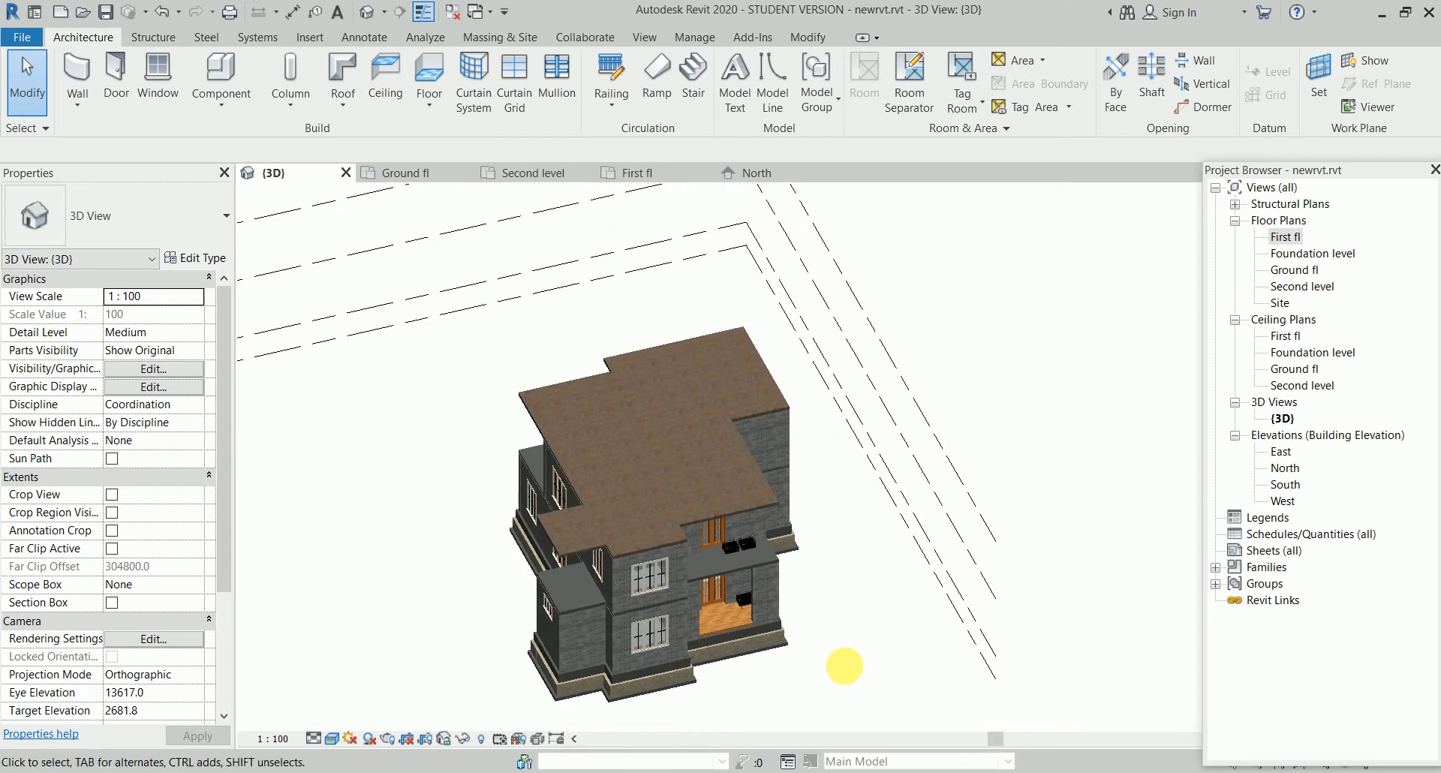
{"action": "left_click", "coordinate": [561, 547]}
{"action": "scroll", "coordinate": [615, 555], "scroll_direction": "up", "scroll_amount": 3}
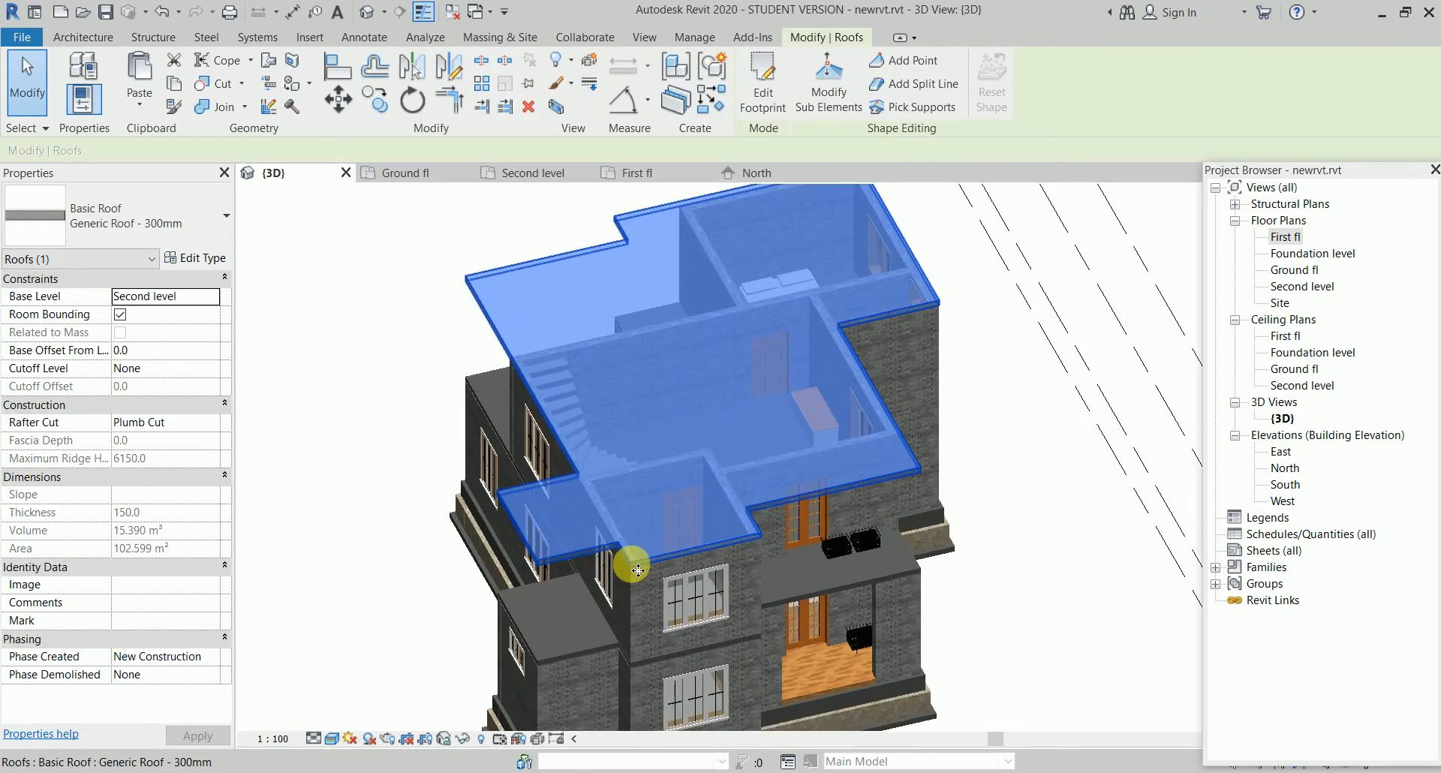
{"action": "middle_click_drag", "start_coordinate": [643, 553], "coordinate": [680, 173], "text": "shift"}
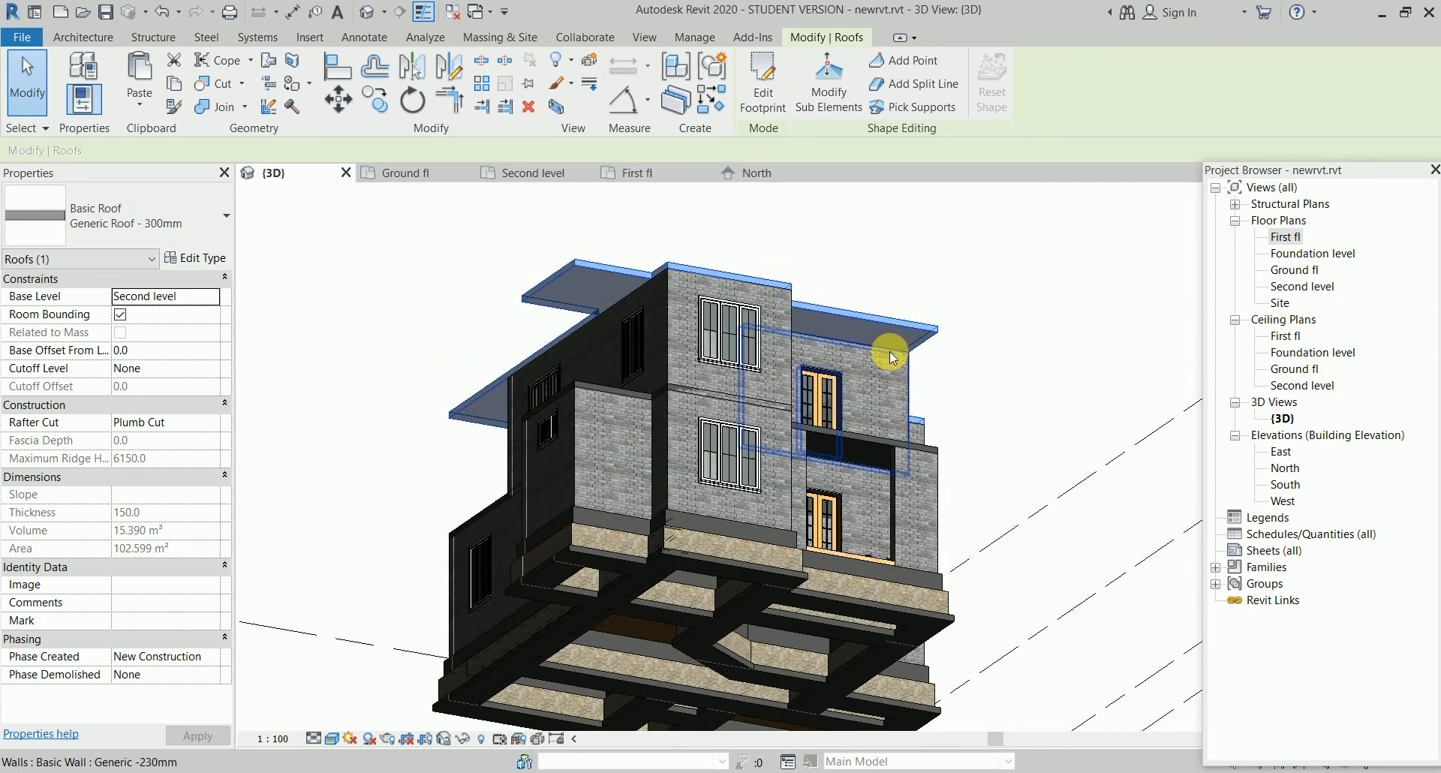
{"action": "middle_click_drag", "start_coordinate": [980, 369], "coordinate": [914, 495], "text": "shift"}
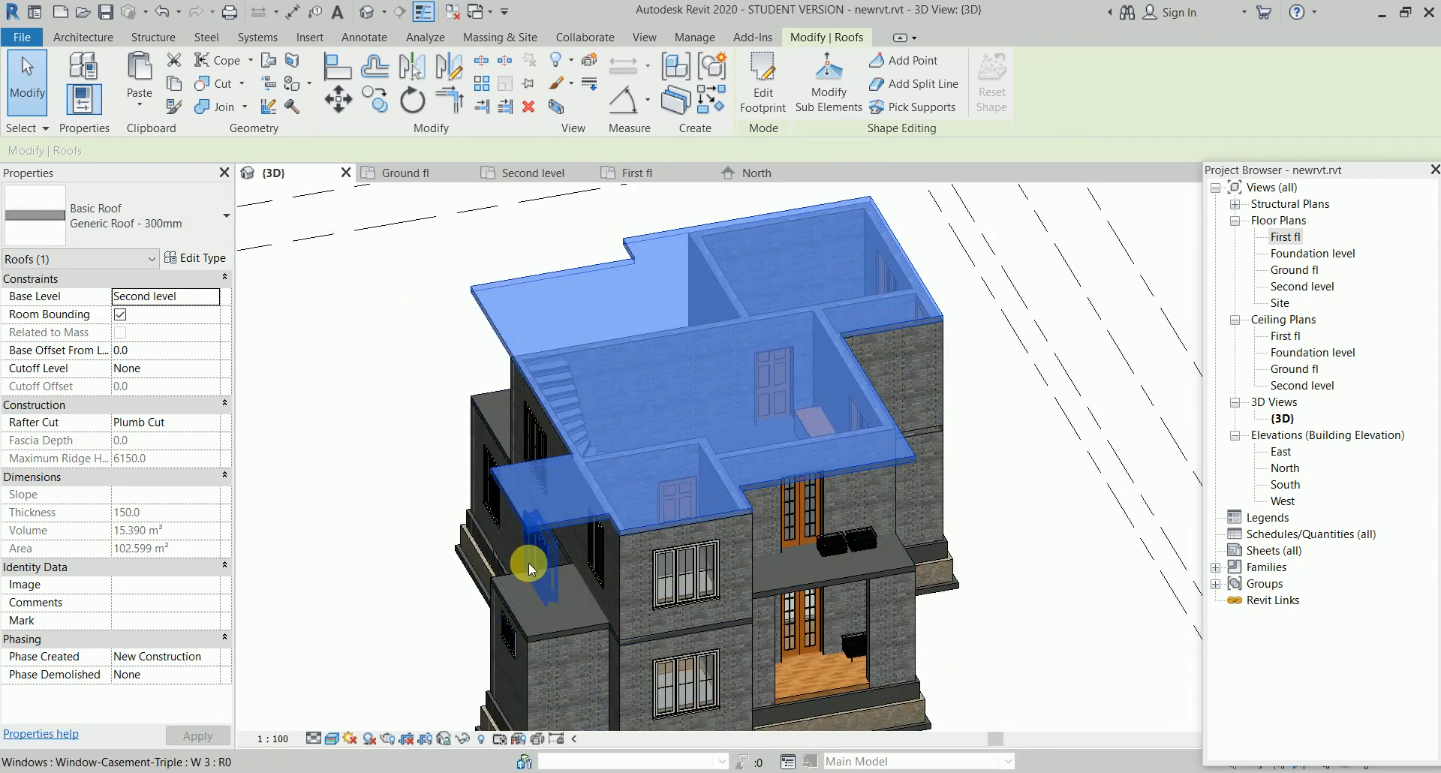
{"action": "double_click", "coordinate": [587, 521]}
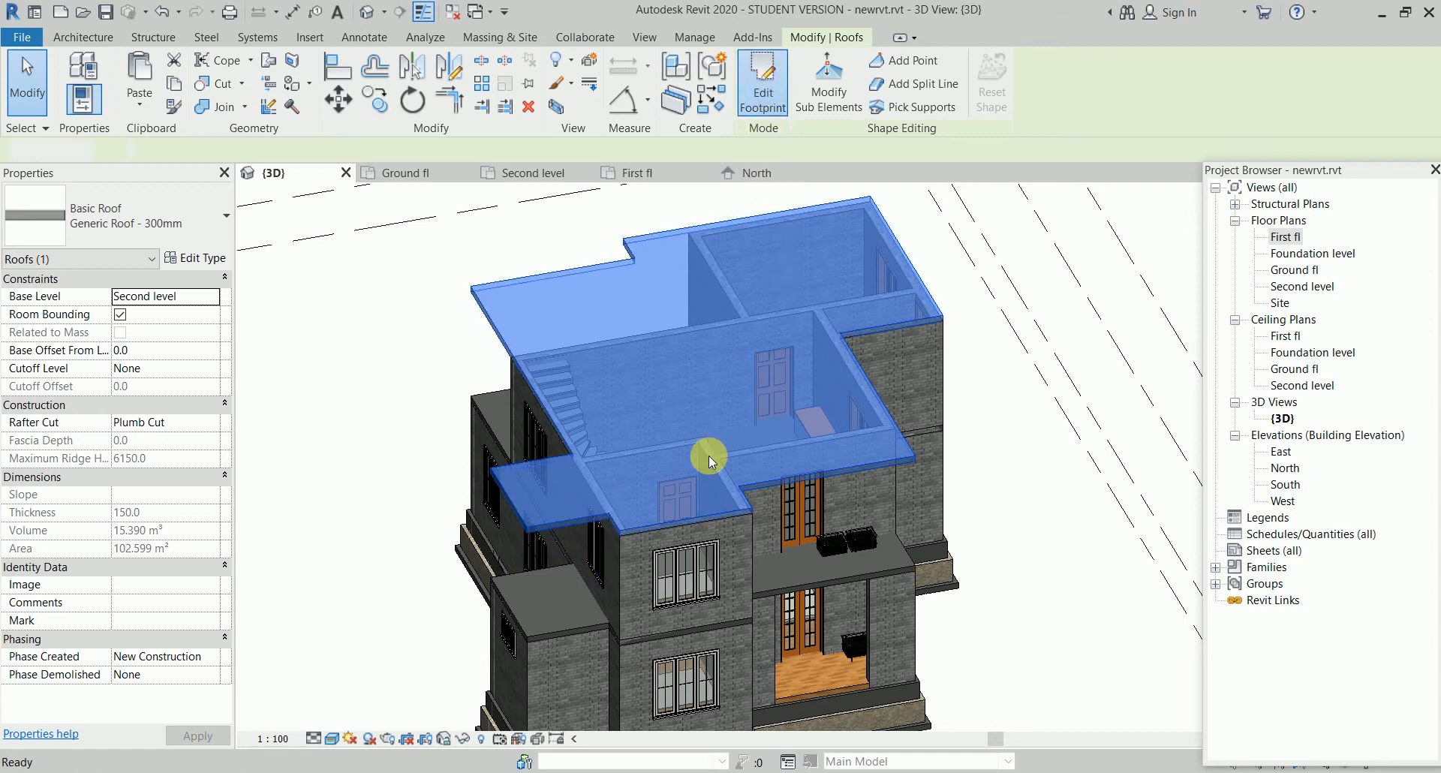
{"action": "scroll", "coordinate": [628, 492], "scroll_direction": "up", "scroll_amount": 2}
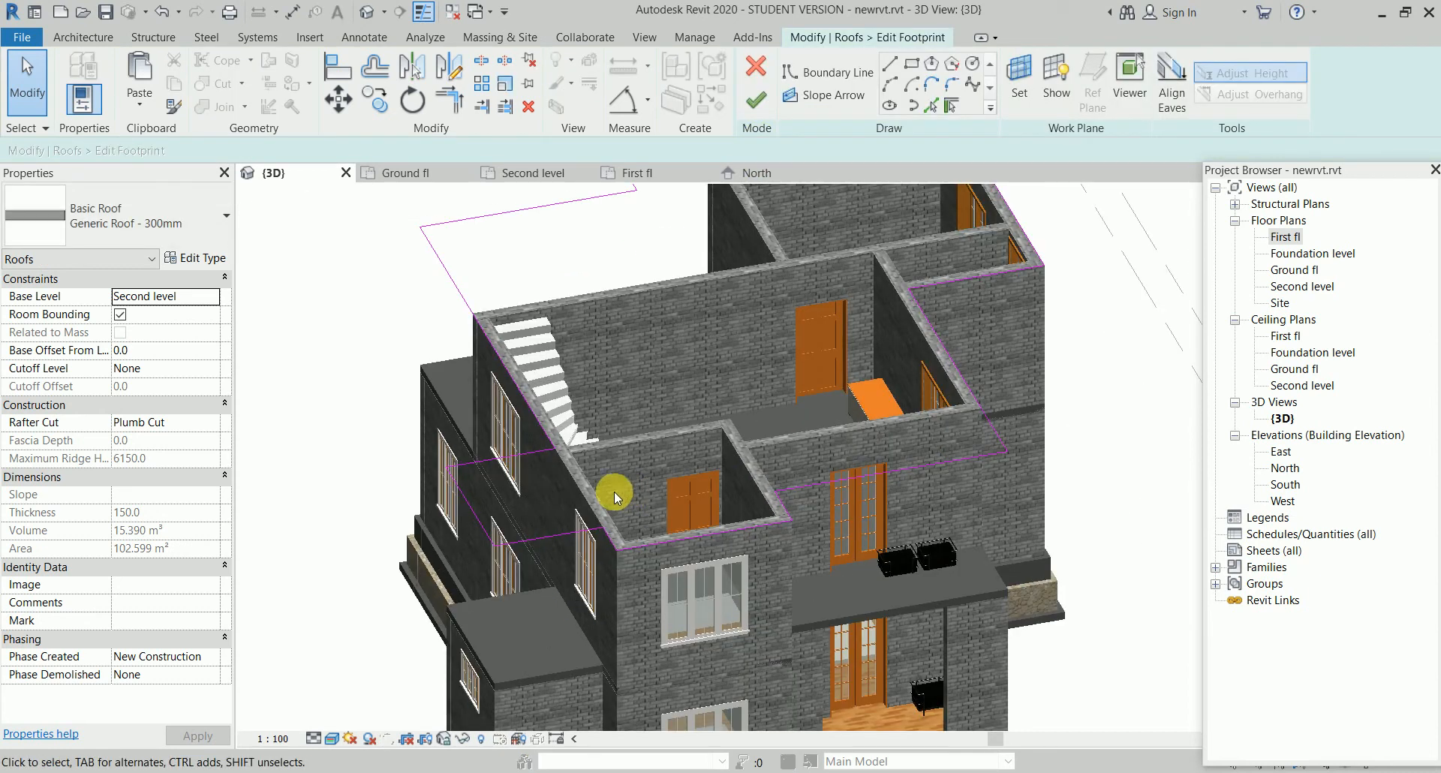
Delete the three boundary lines around the roof part projecting beyond the grid 2 wall
{"action": "left_click", "coordinate": [474, 511]}
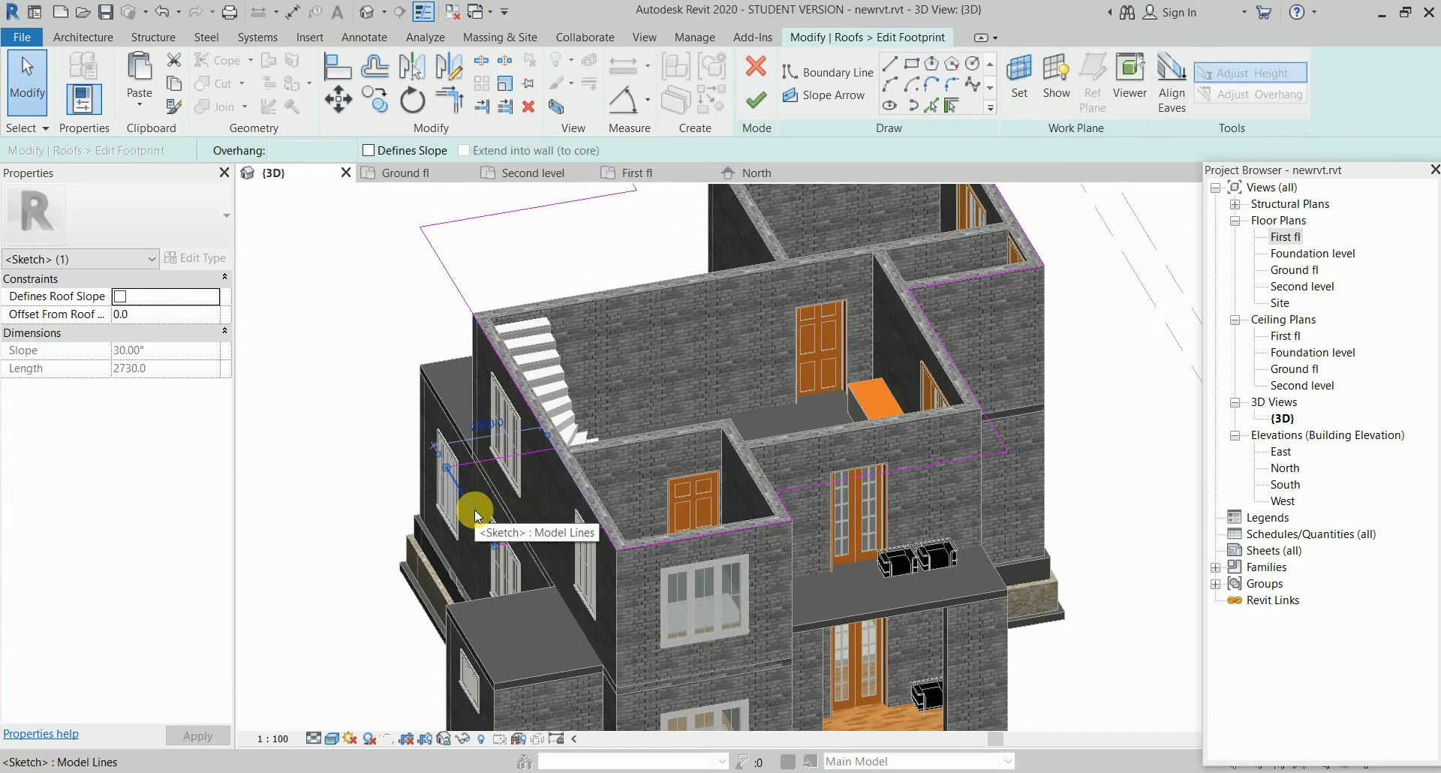
{"action": "left_click", "coordinate": [503, 458]}
{"action": "key", "text": "Delete"}
{"action": "left_click", "coordinate": [542, 539]}
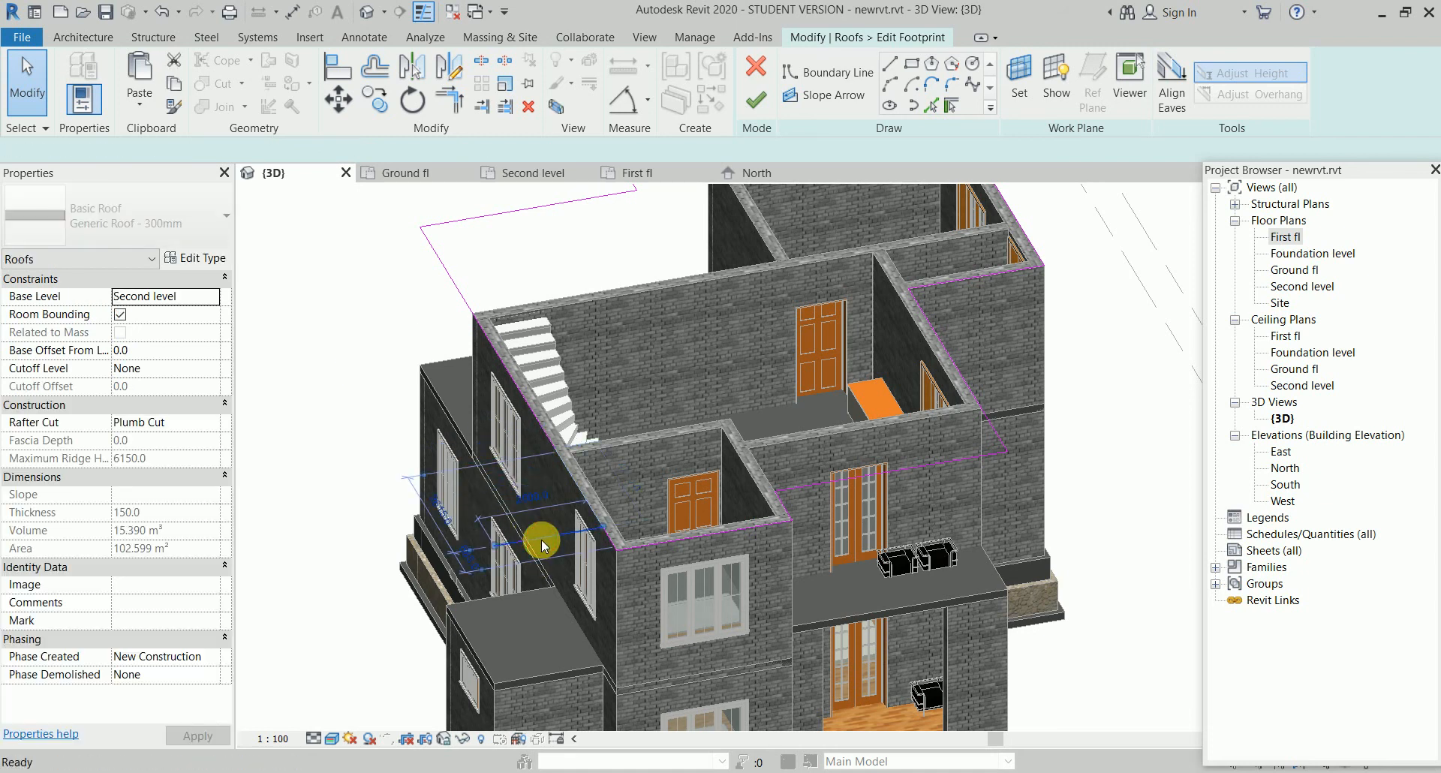
{"action": "key", "text": "Delete"}
Join the long grid 2 boundary line to the front bay's boundary line at the corner with Trim/Extend to Corner
{"action": "left_click", "coordinate": [556, 450]}
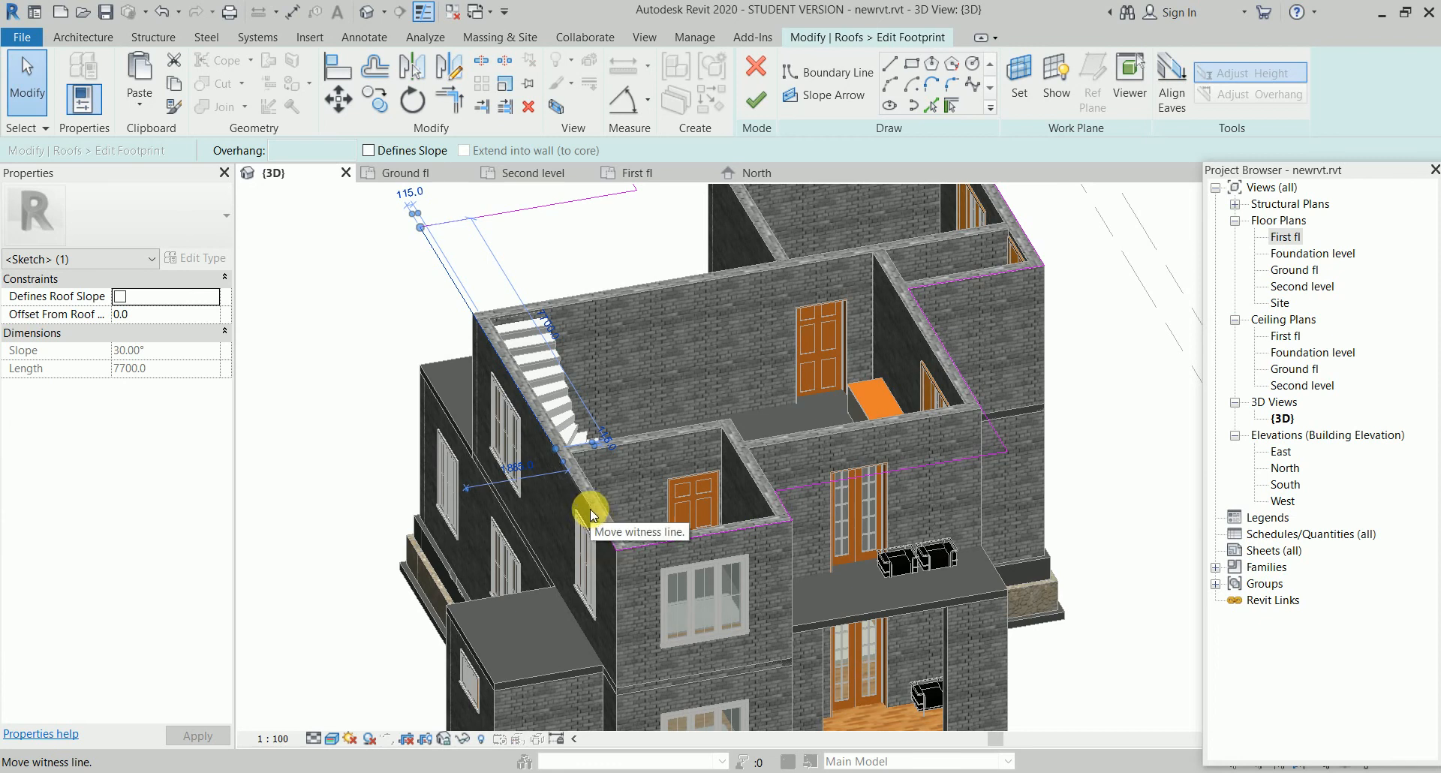
{"action": "scroll", "coordinate": [592, 516], "scroll_direction": "up", "scroll_amount": 4}
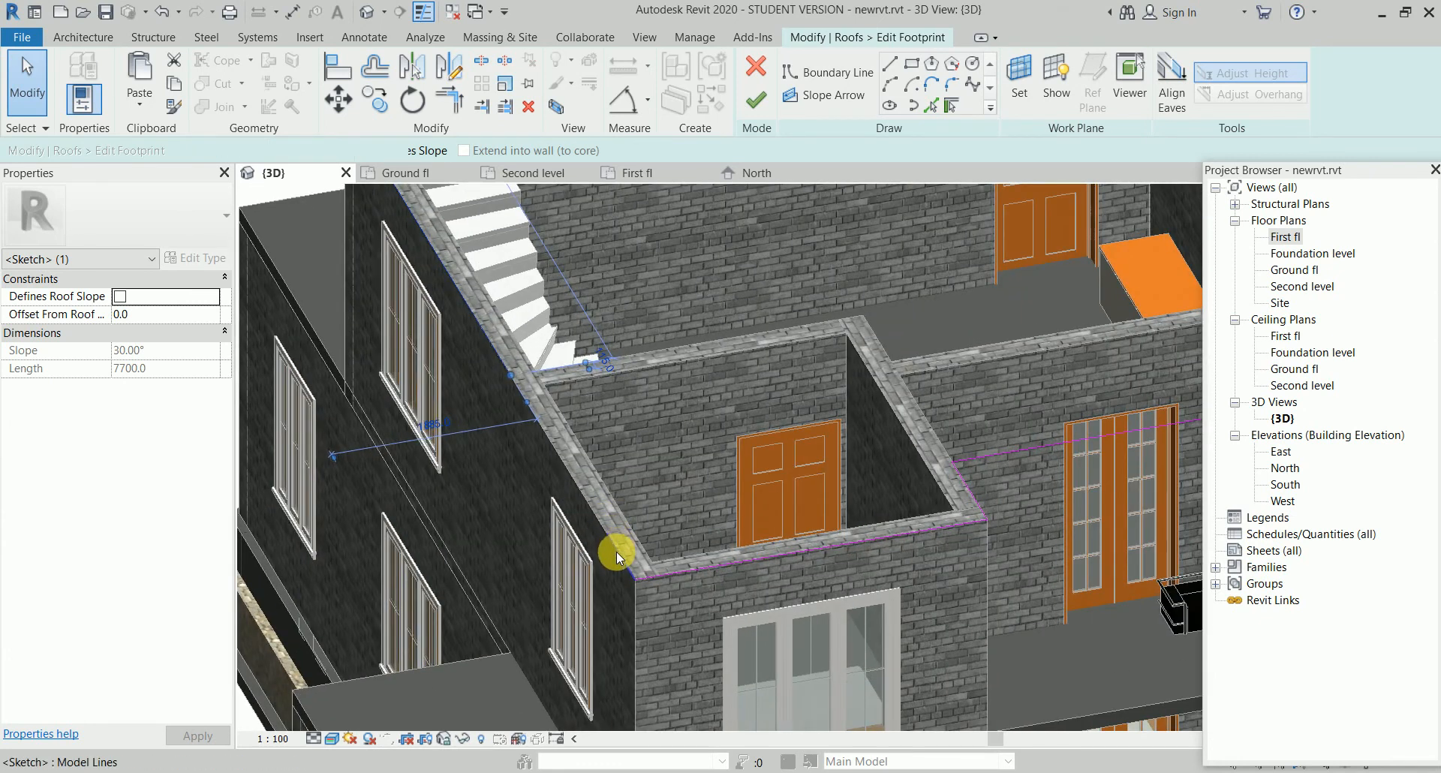
{"action": "left_click", "coordinate": [626, 602]}
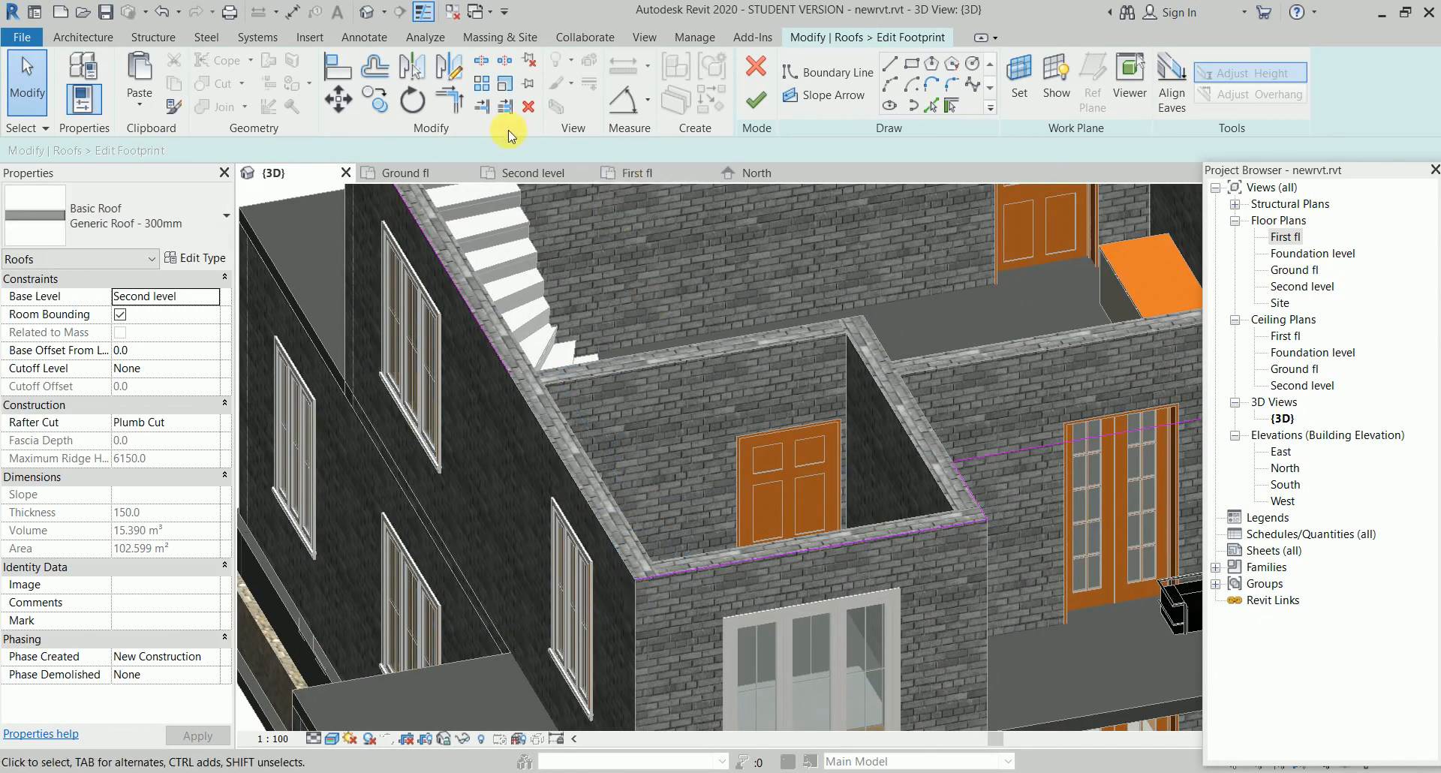
{"action": "left_click", "coordinate": [449, 103]}
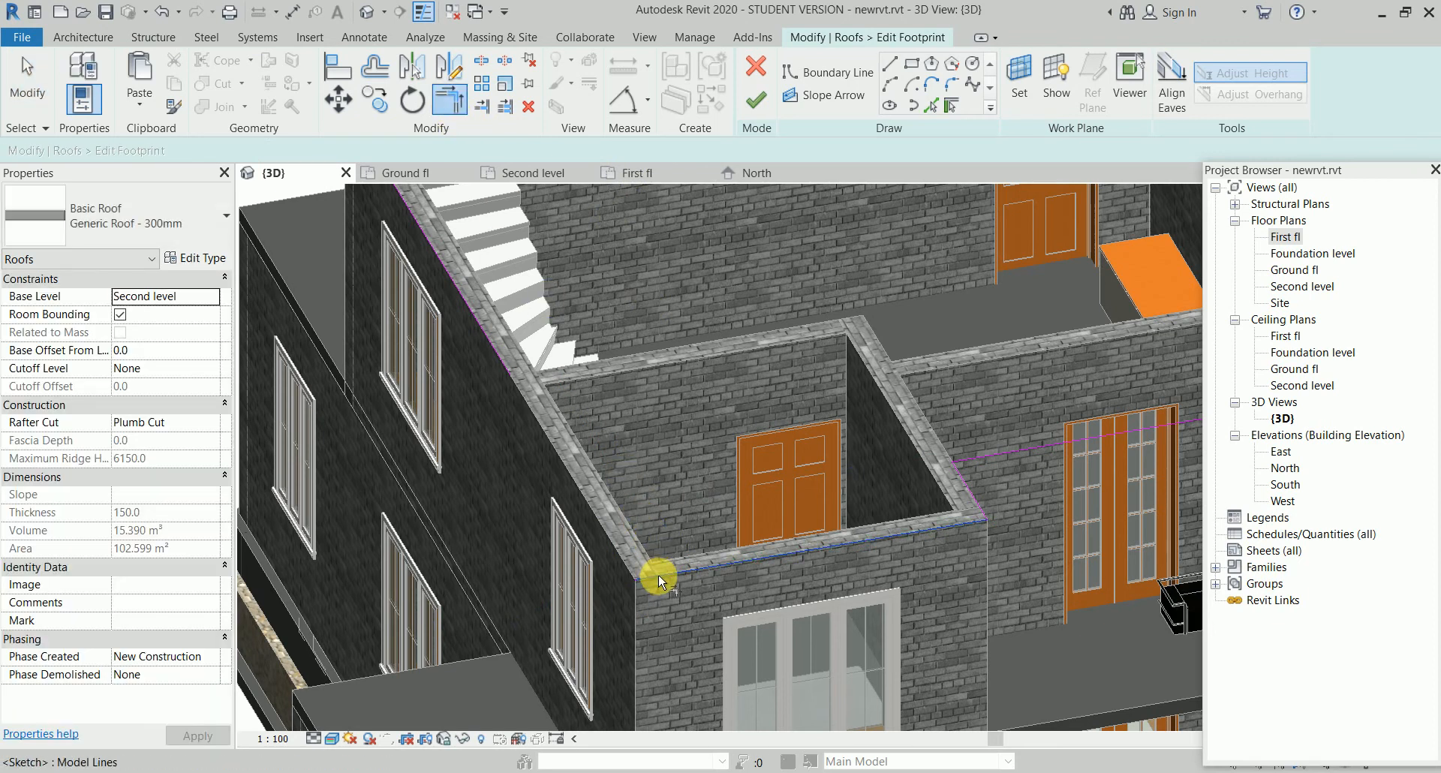
{"action": "scroll", "coordinate": [629, 525], "scroll_direction": "down", "scroll_amount": 6}
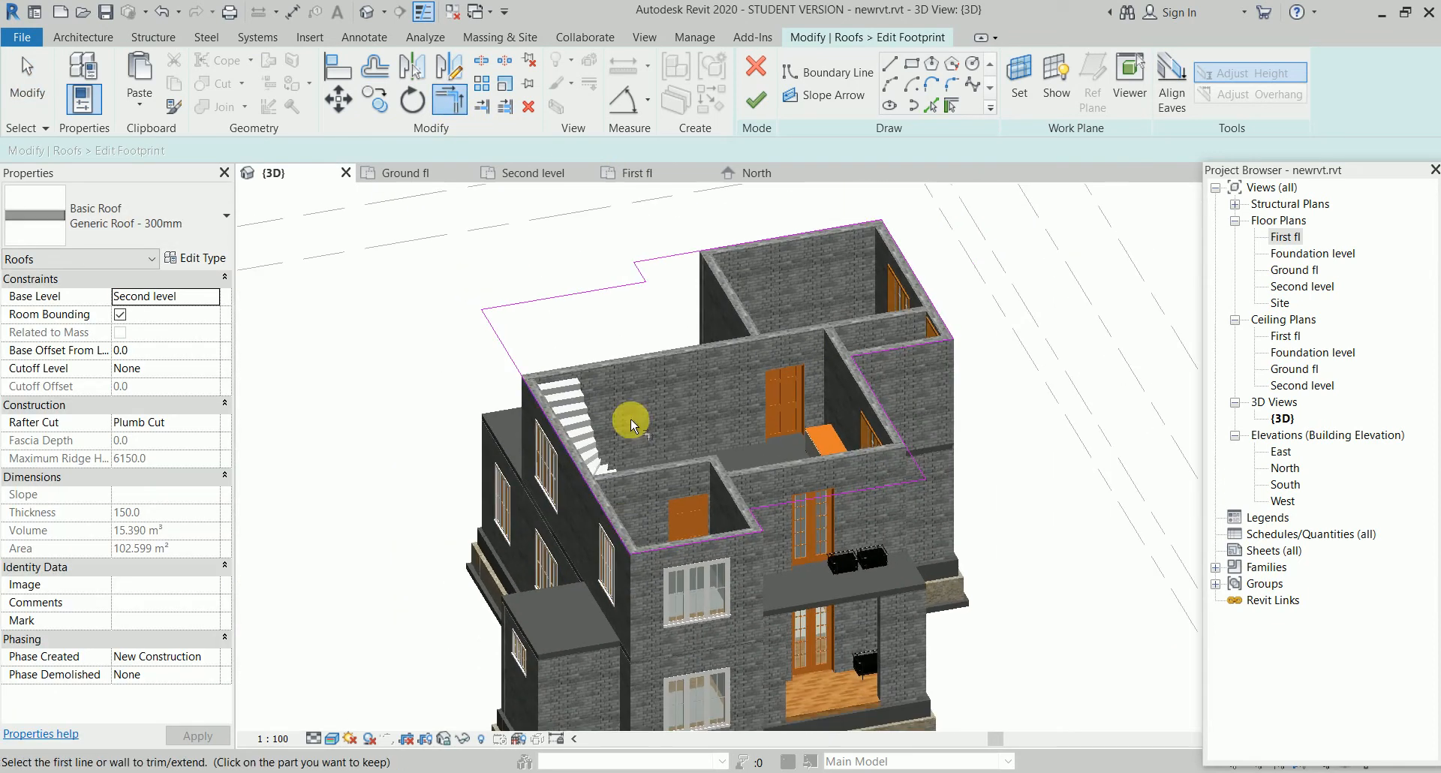
Finish the roof footprint edit, deselect the roof and inspect the reshaped roof from another side in 3D
{"action": "left_click", "coordinate": [756, 99]}
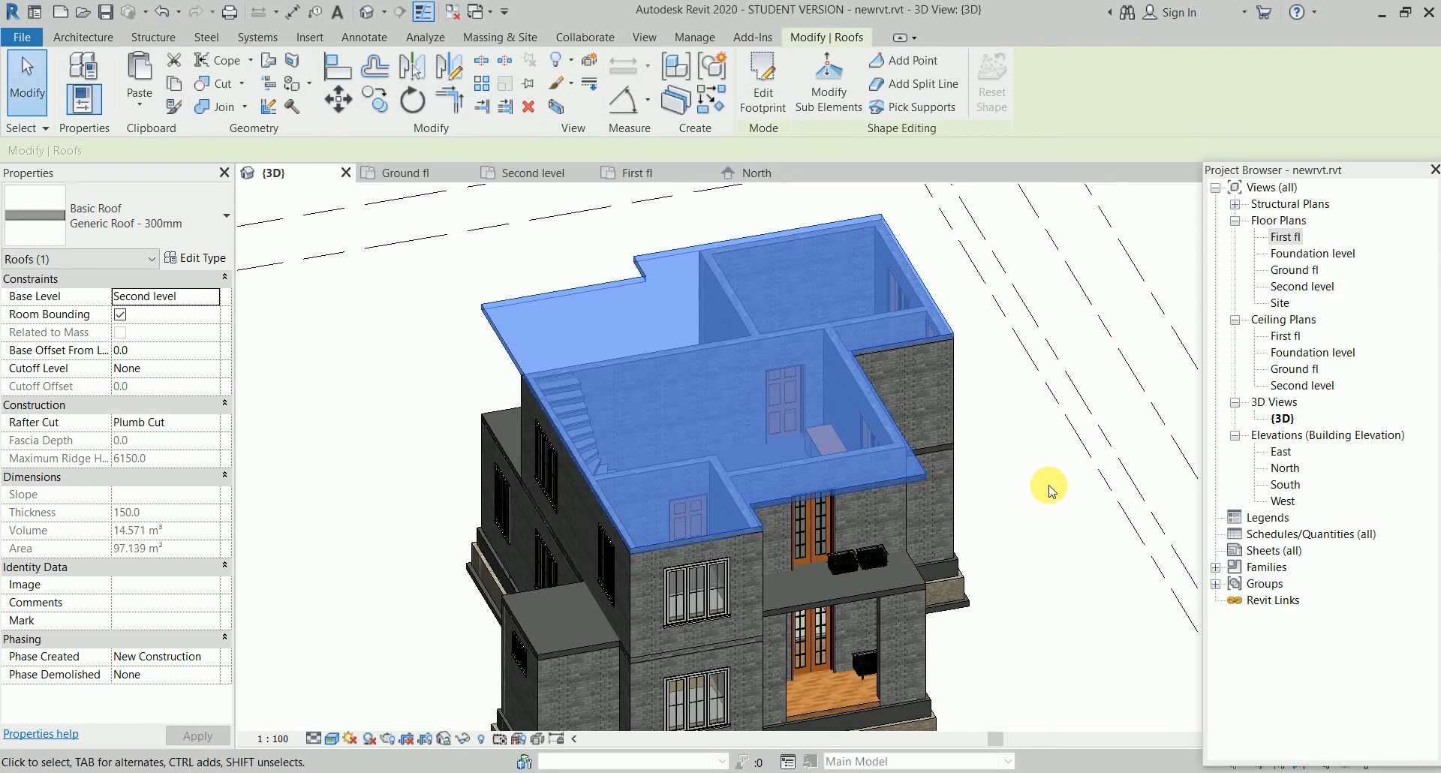
{"action": "left_click", "coordinate": [1046, 497]}
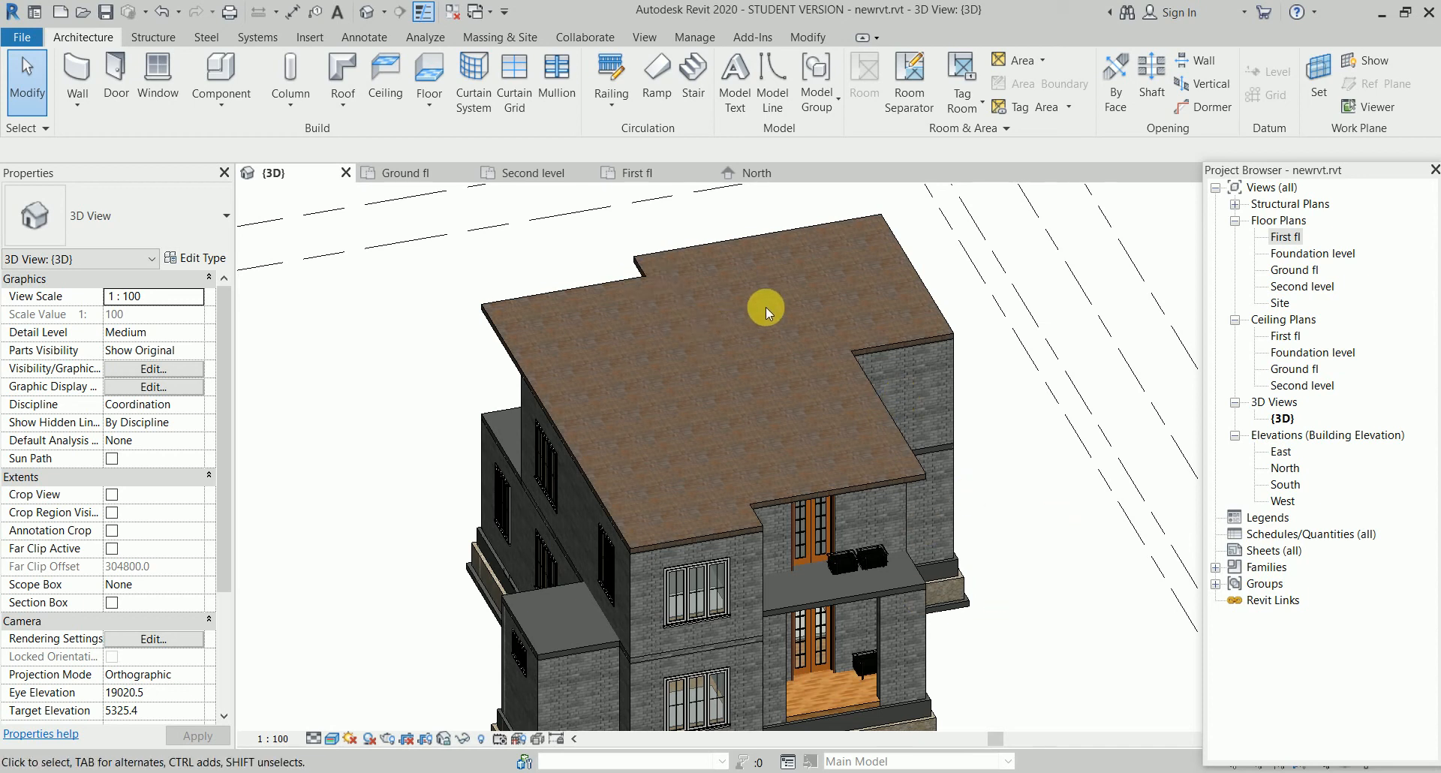
{"action": "middle_click_drag", "start_coordinate": [796, 311], "coordinate": [880, 628], "text": "shift"}
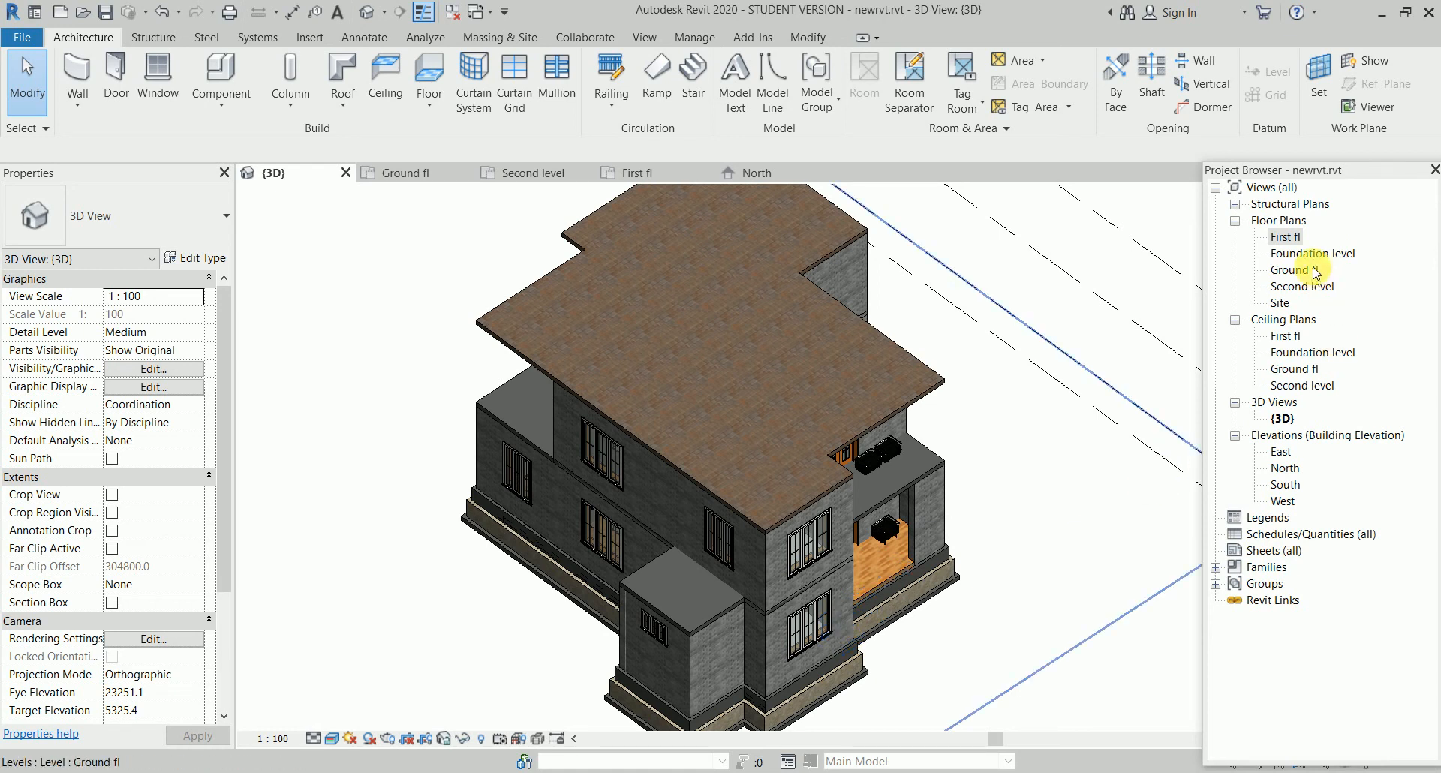
On the Ground fl plan, start a shaft opening and sketch a 1050 mm boundary line along the wall from the corner where the stair ends
{"action": "double_click", "coordinate": [1296, 271]}
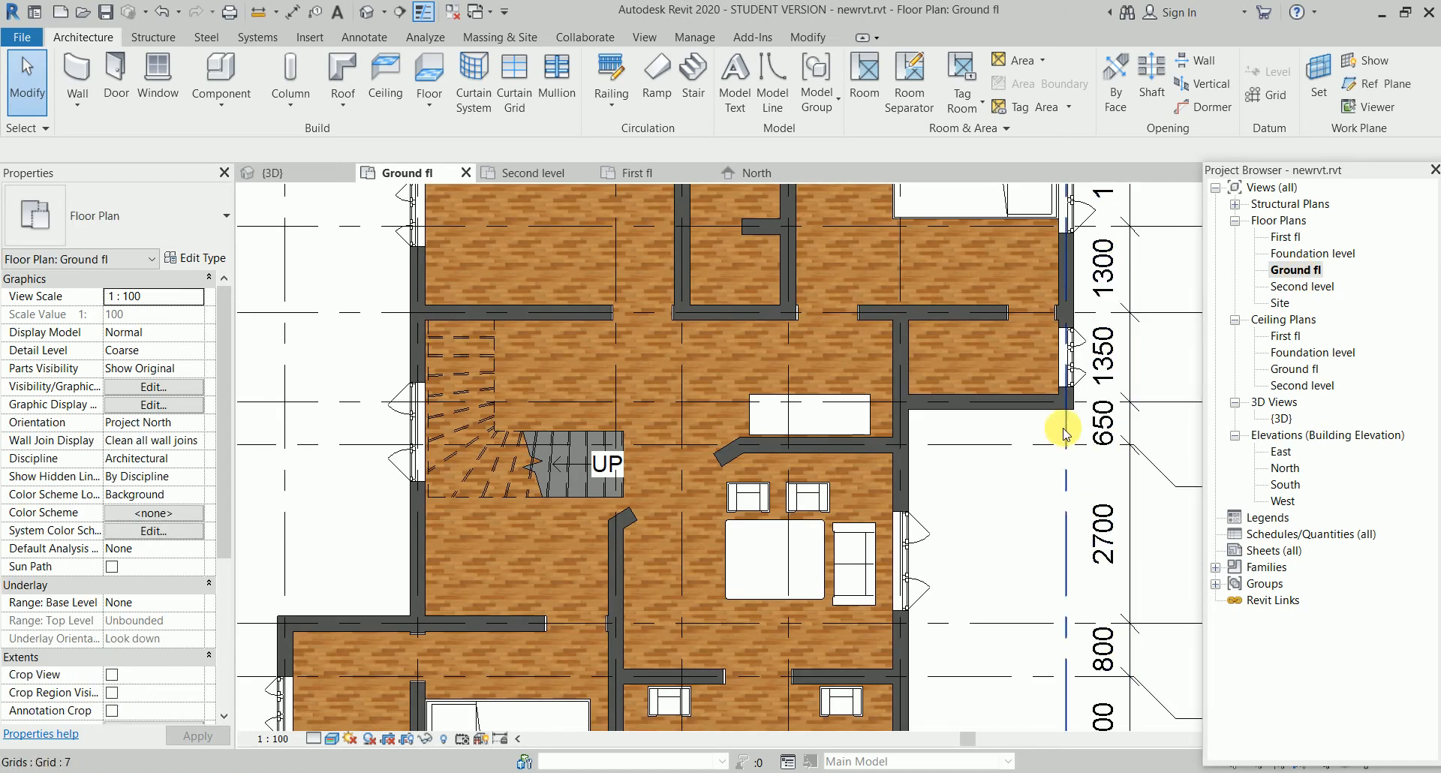
{"action": "scroll", "coordinate": [1005, 442], "scroll_direction": "down", "scroll_amount": 4}
{"action": "scroll", "coordinate": [692, 376], "scroll_direction": "up", "scroll_amount": 6}
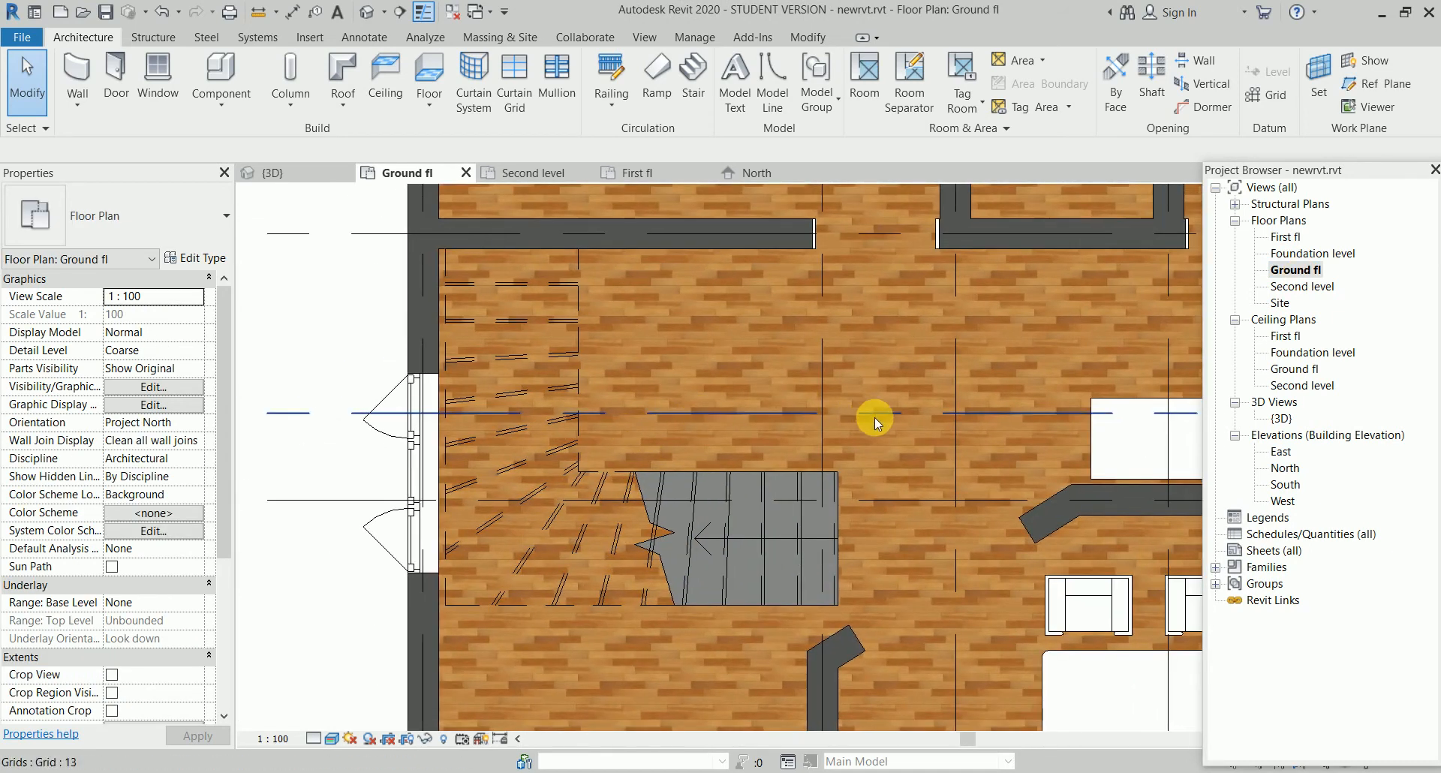
{"action": "left_click", "coordinate": [1160, 83]}
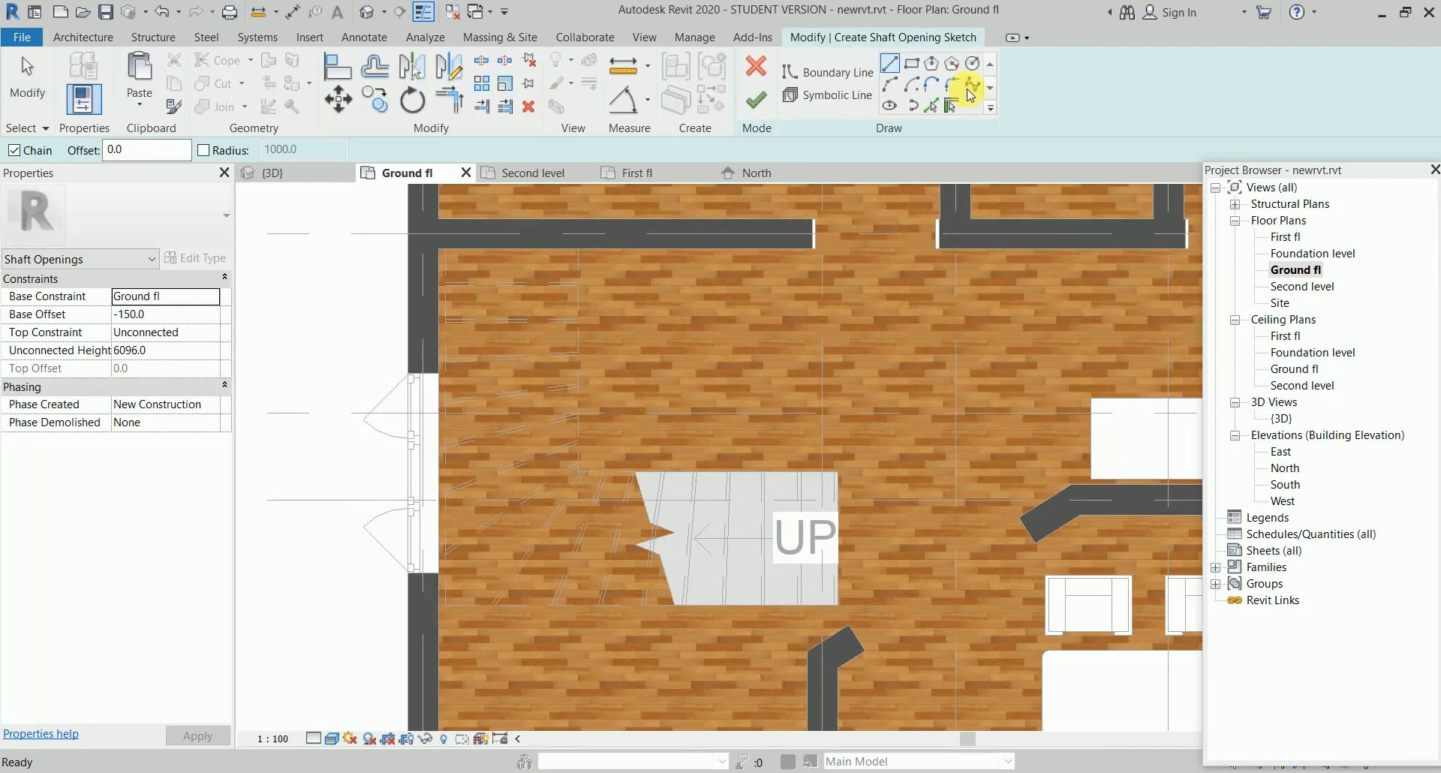
{"action": "scroll", "coordinate": [439, 257], "scroll_direction": "up", "scroll_amount": 3}
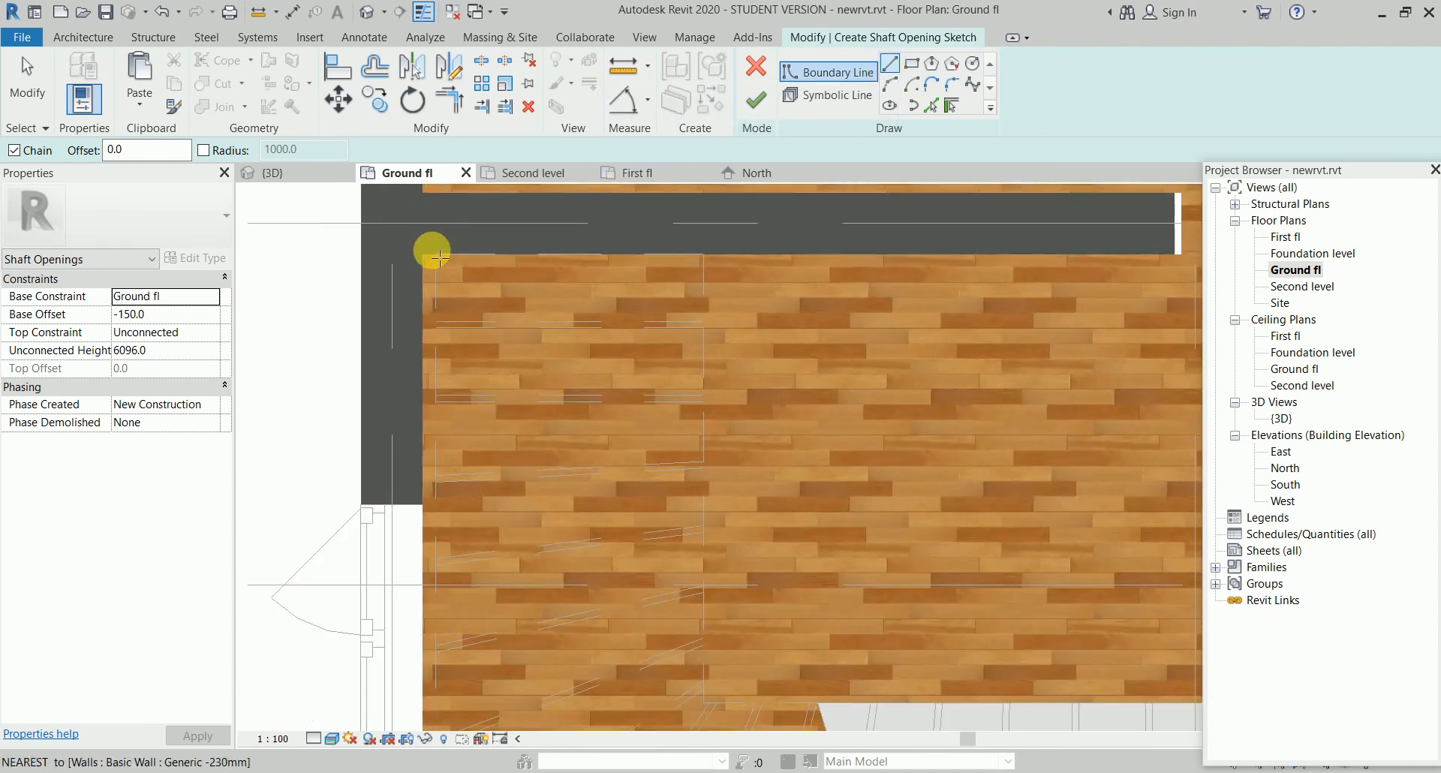
{"action": "left_click", "coordinate": [421, 254]}
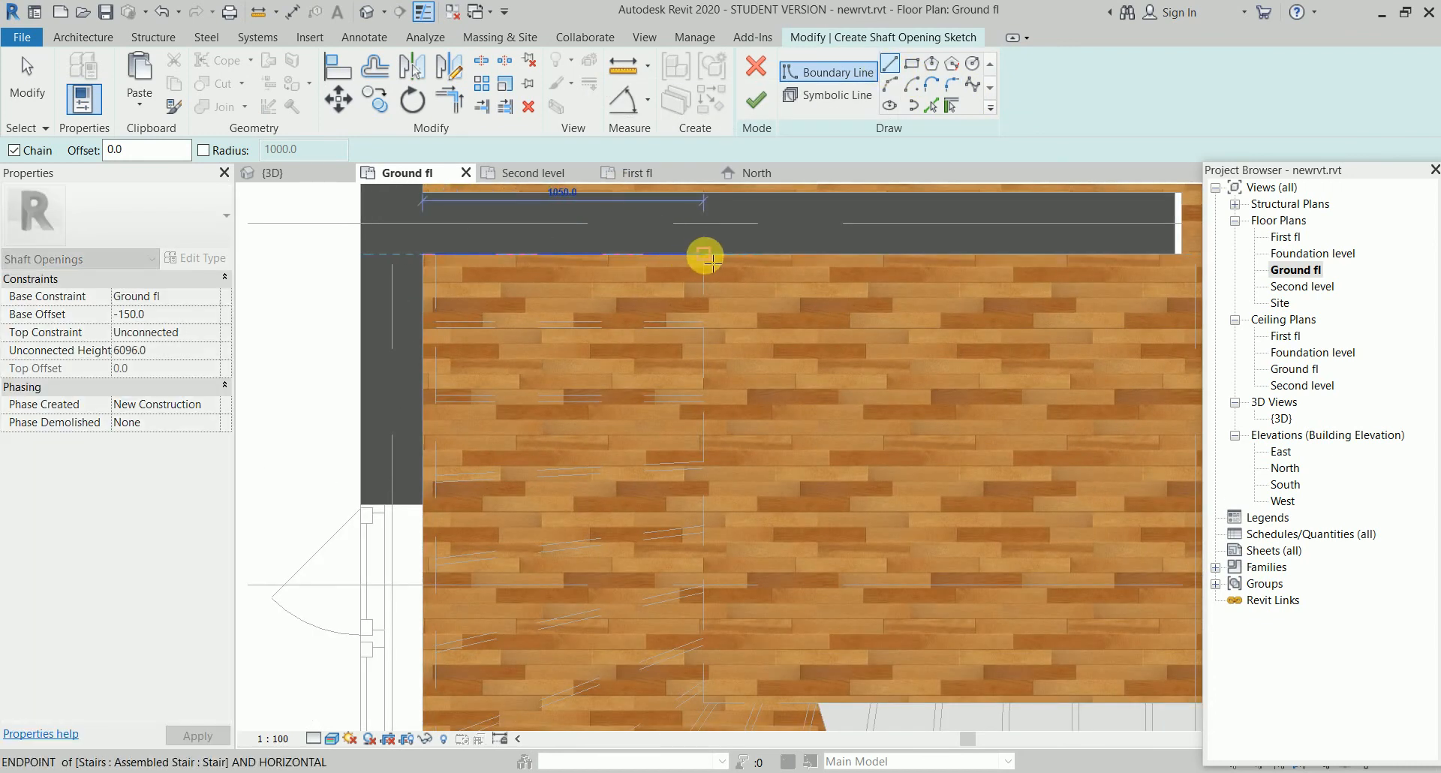
{"action": "left_click", "coordinate": [706, 257]}
Continue the shaft boundary along the stair's inner edge to the inside corner, then 1950 mm along the lower flight to its start
{"action": "scroll", "coordinate": [691, 417], "scroll_direction": "down", "scroll_amount": 2}
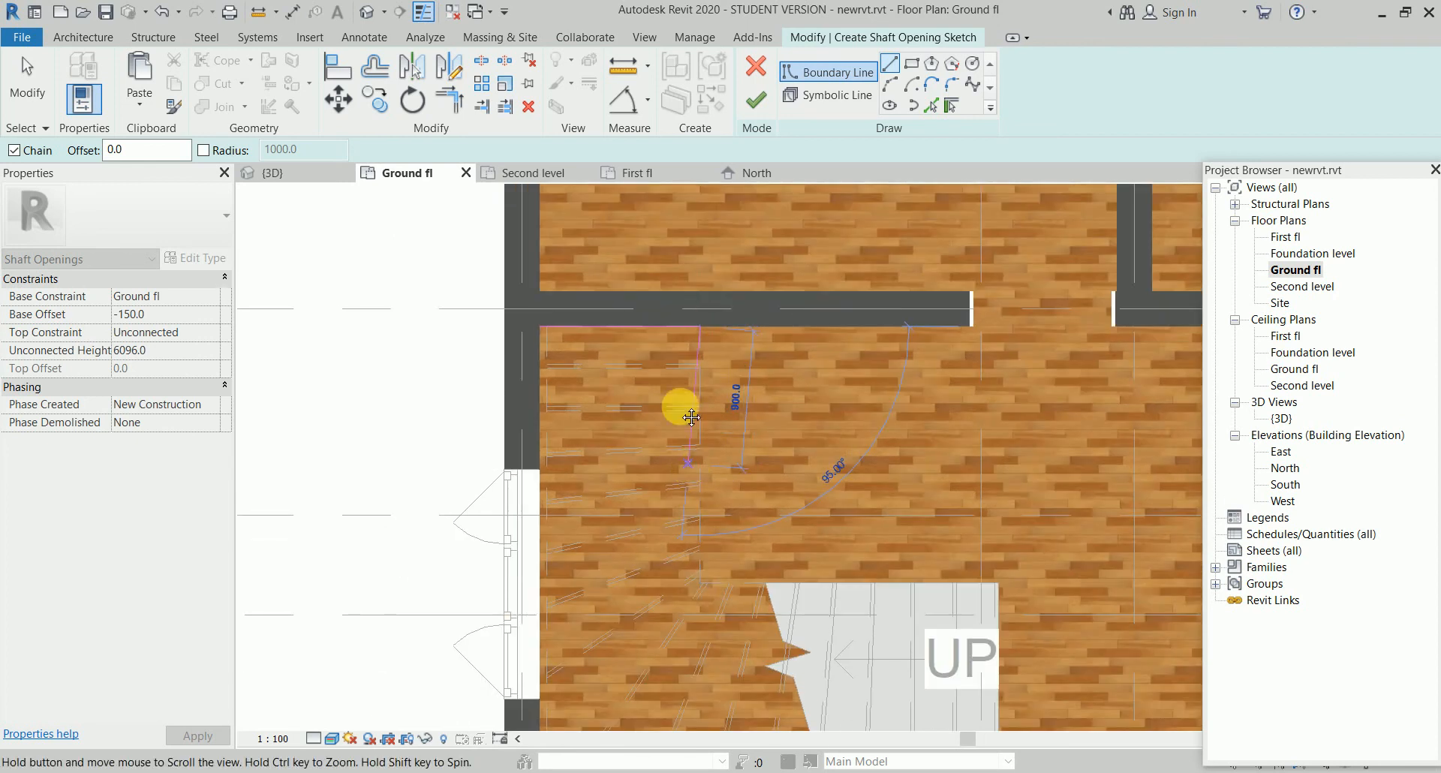
{"action": "middle_click_drag", "start_coordinate": [691, 417], "coordinate": [675, 297]}
{"action": "scroll", "coordinate": [682, 328], "scroll_direction": "up", "scroll_amount": 2}
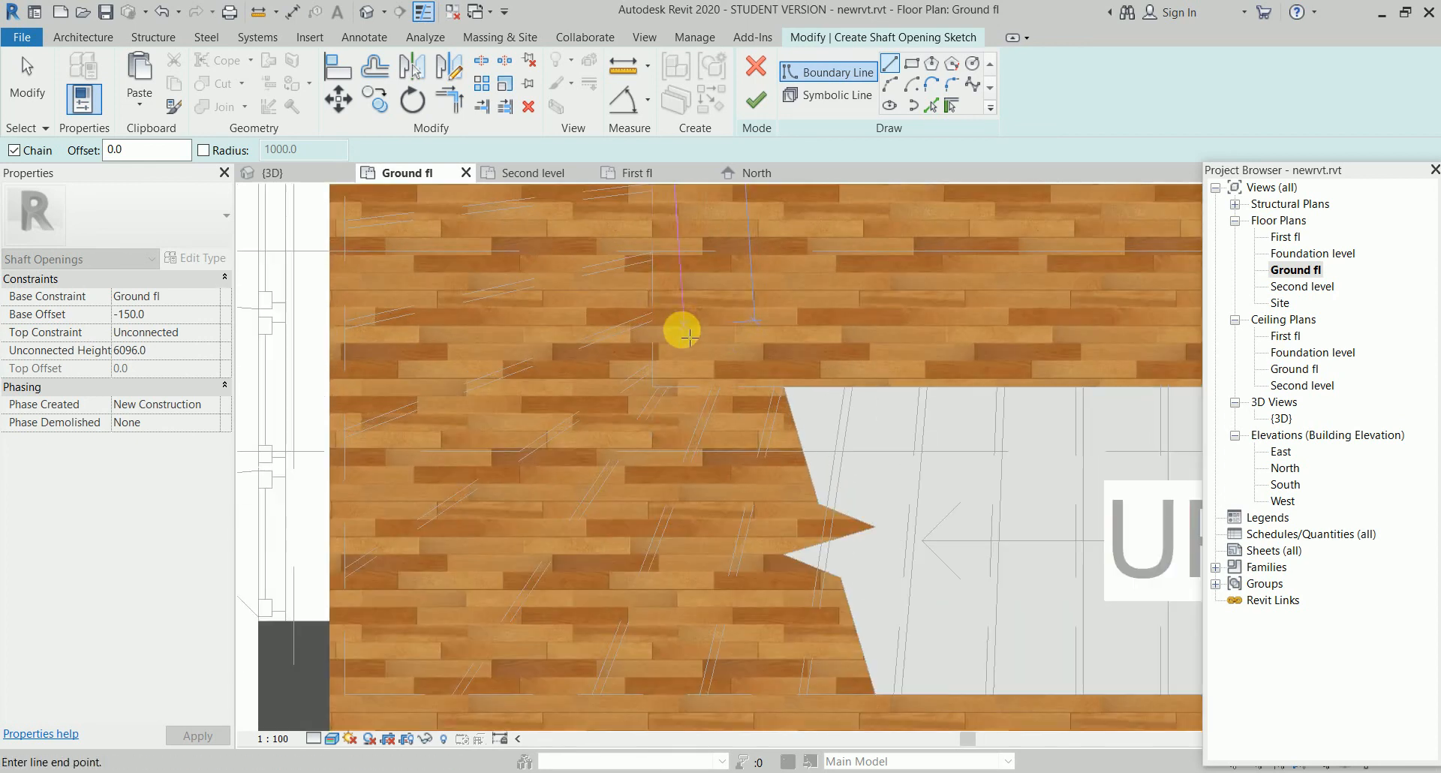
{"action": "left_click", "coordinate": [653, 389]}
{"action": "scroll", "coordinate": [875, 360], "scroll_direction": "down", "scroll_amount": 2}
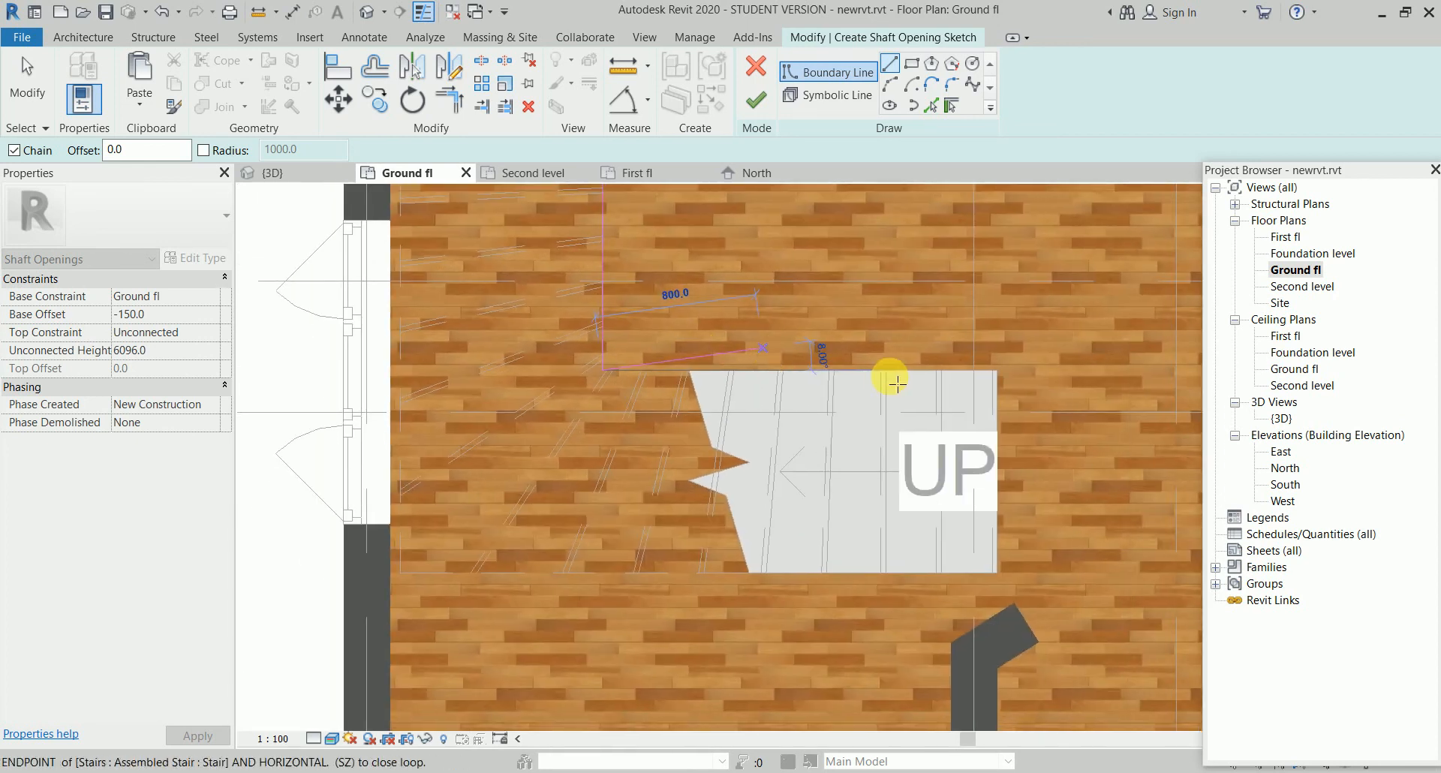
{"action": "scroll", "coordinate": [1047, 379], "scroll_direction": "up", "scroll_amount": 3}
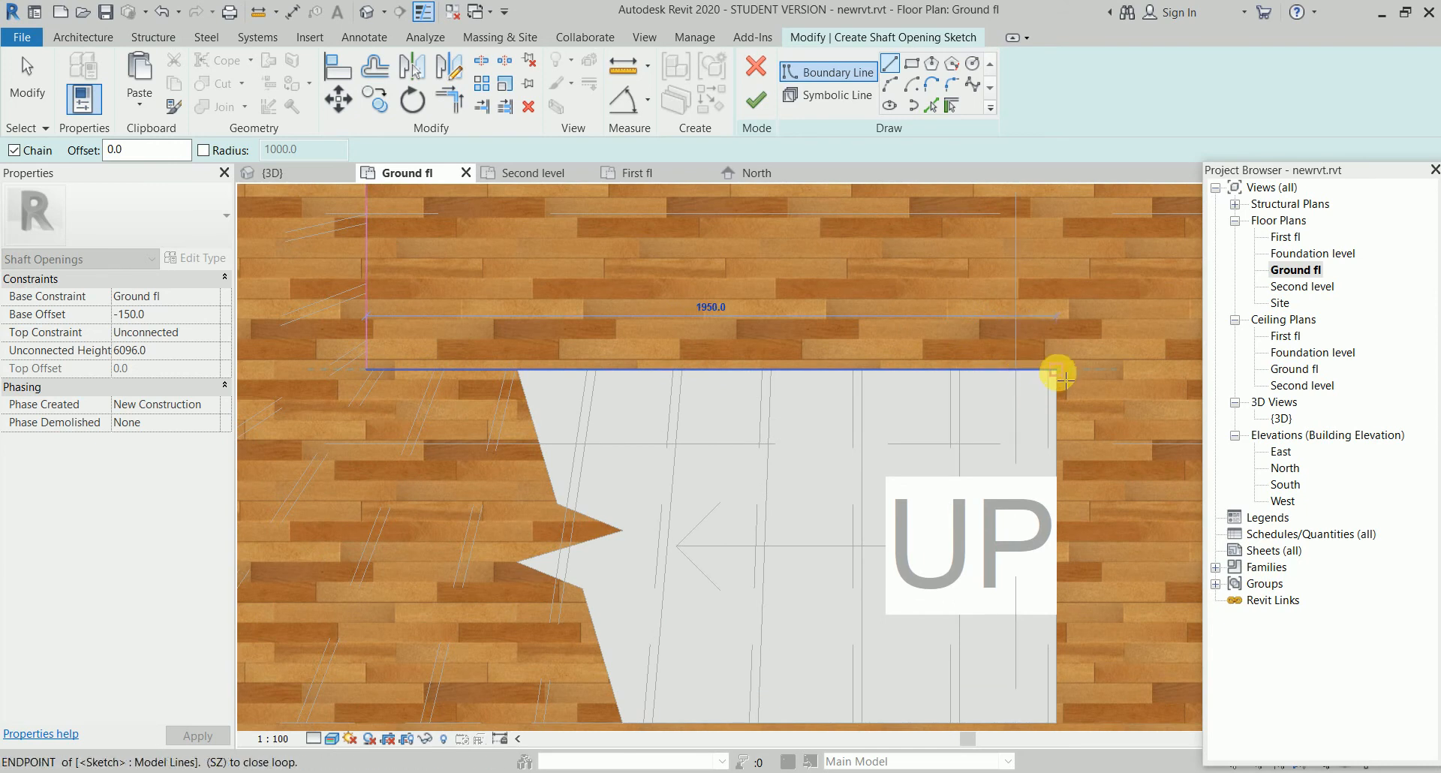
{"action": "left_click", "coordinate": [1058, 370]}
Close the shaft boundary with a 1000 mm line across the stair's foot, a line back to the outer wall, and one along that wall
{"action": "scroll", "coordinate": [1051, 480], "scroll_direction": "down", "scroll_amount": 2}
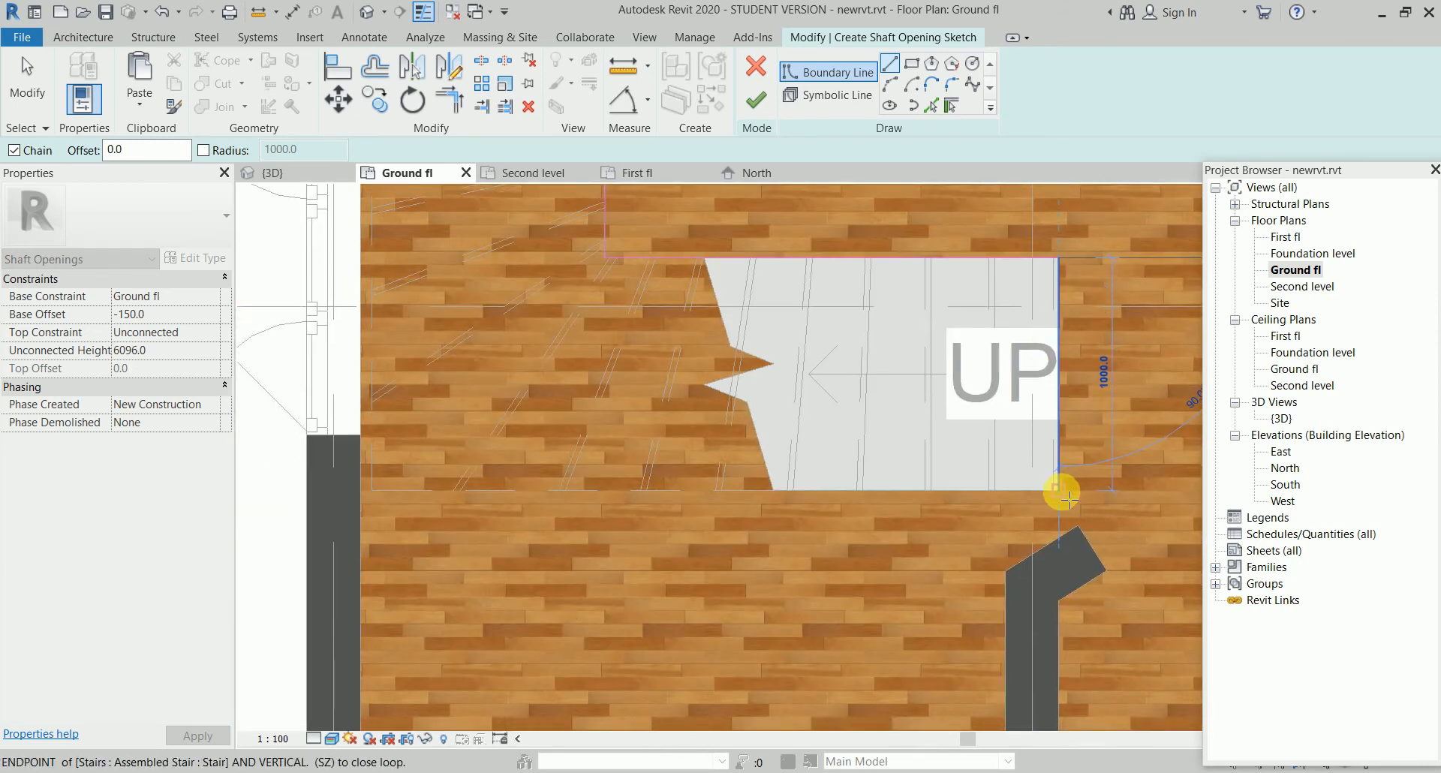
{"action": "left_click", "coordinate": [1060, 491]}
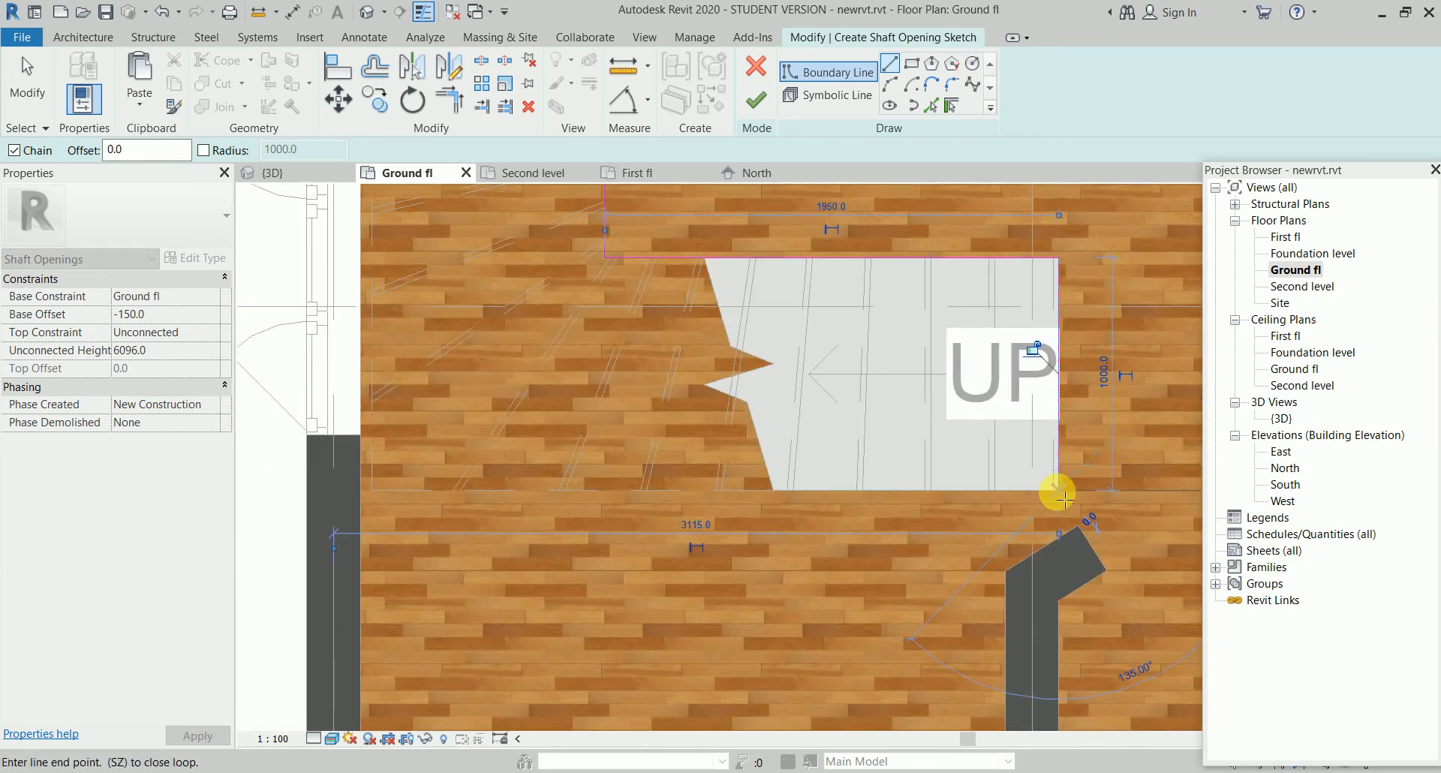
{"action": "left_click", "coordinate": [362, 492]}
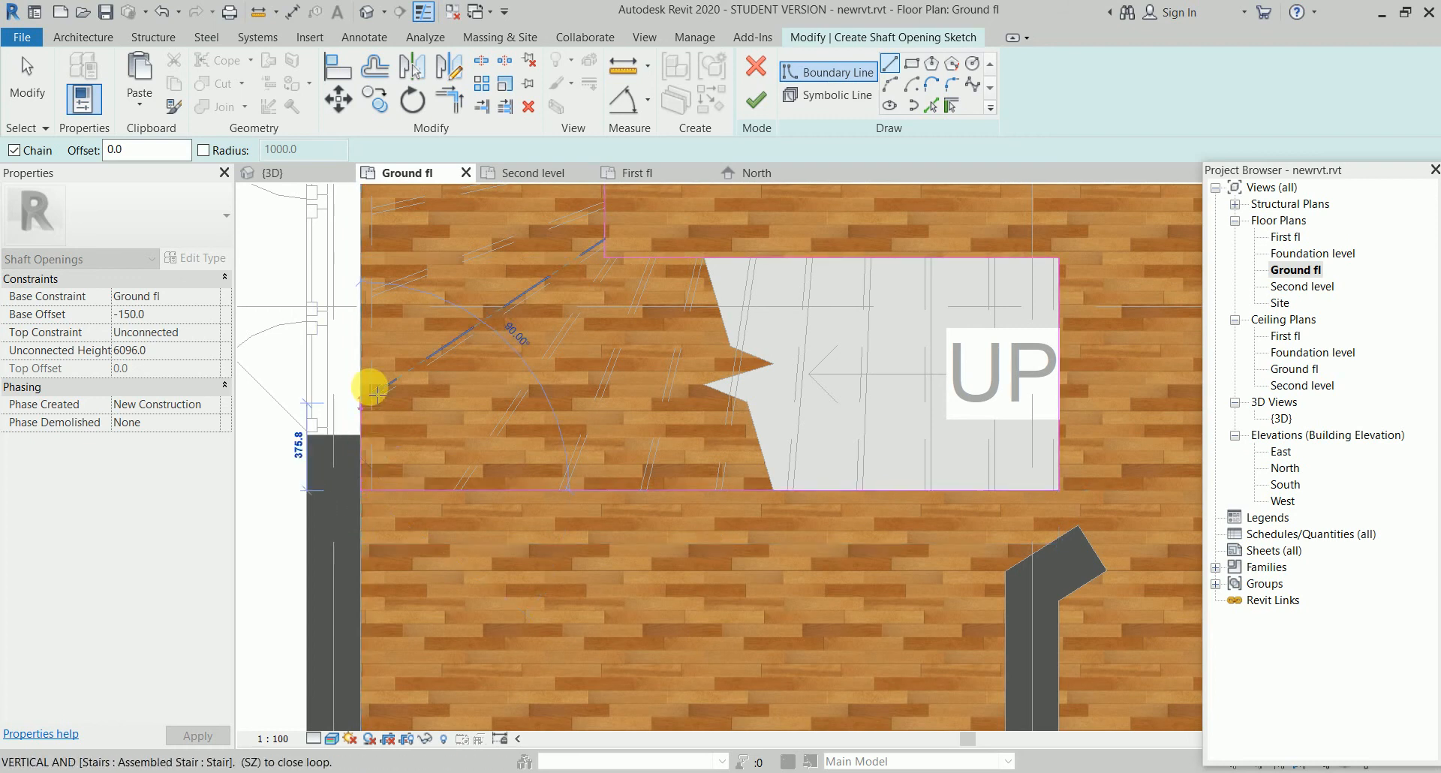
{"action": "scroll", "coordinate": [370, 381], "scroll_direction": "down", "scroll_amount": 2}
{"action": "middle_click_drag", "start_coordinate": [370, 386], "coordinate": [422, 572]}
{"action": "scroll", "coordinate": [399, 363], "scroll_direction": "up", "scroll_amount": 5}
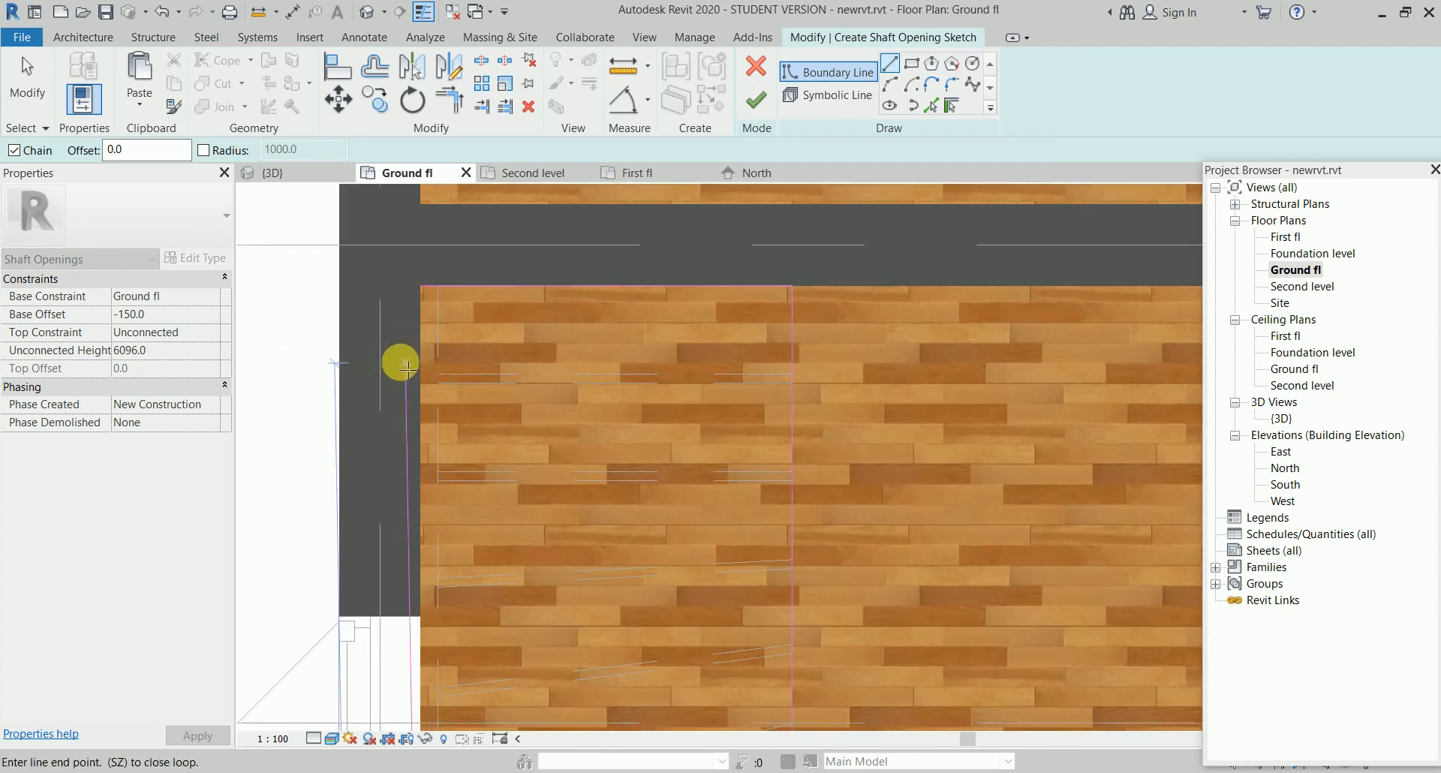
{"action": "left_click", "coordinate": [426, 281]}
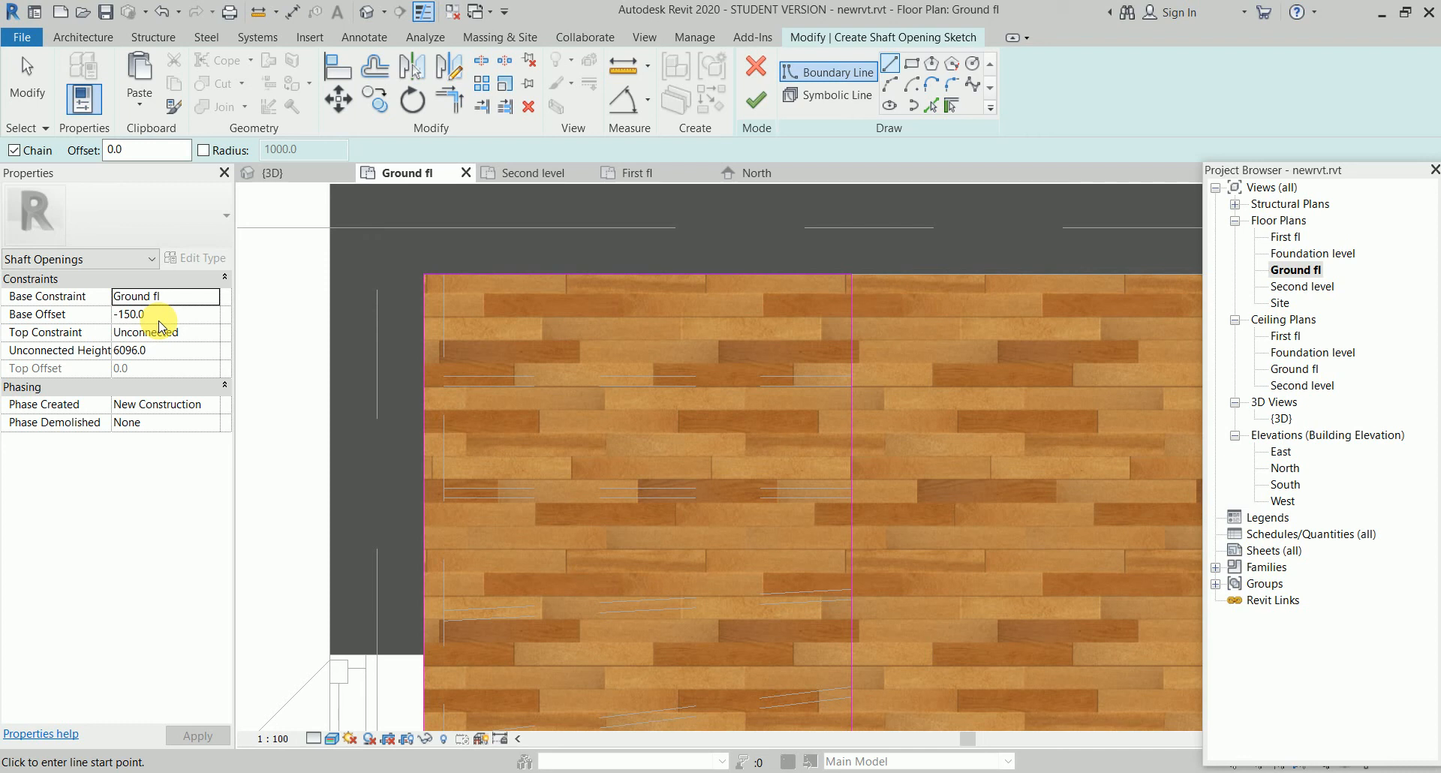
Set the shaft opening's base offset to 500 mm above Ground fl
{"action": "left_click", "coordinate": [159, 320]}
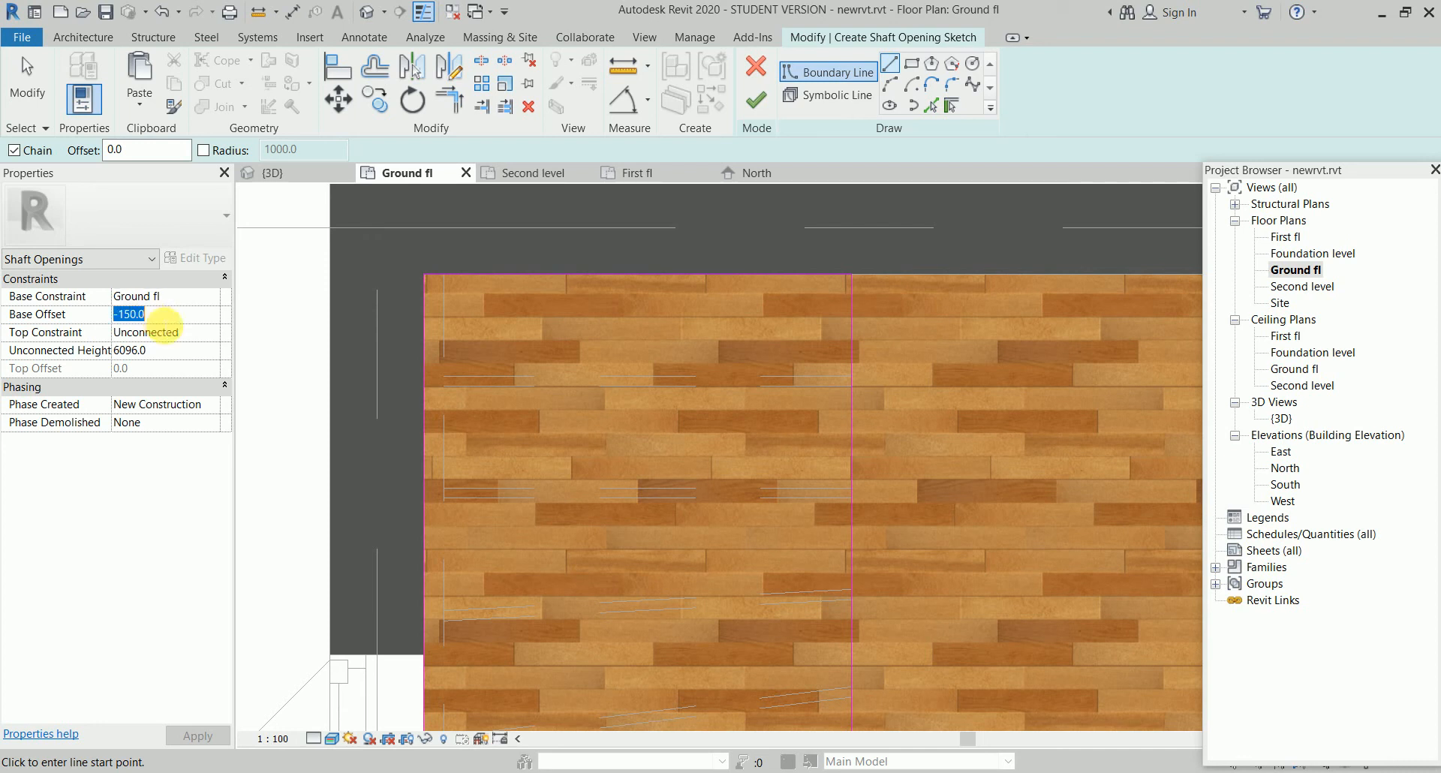
{"action": "left_click", "coordinate": [87, 319]}
{"action": "type", "text": "5"}
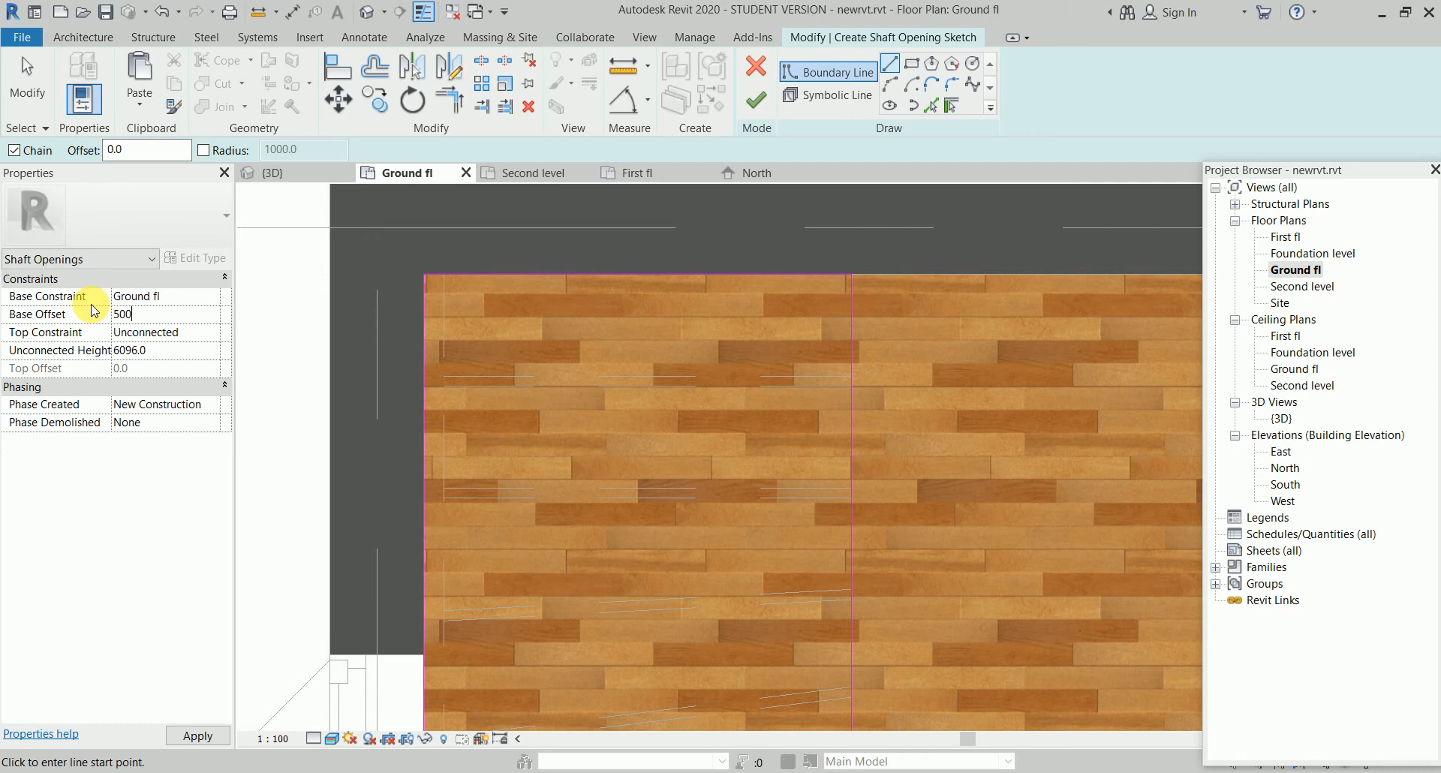
Constrain the shaft's top up to Second level with a 1000 mm top offset and finish the shaft sketch
{"action": "left_click", "coordinate": [201, 332]}
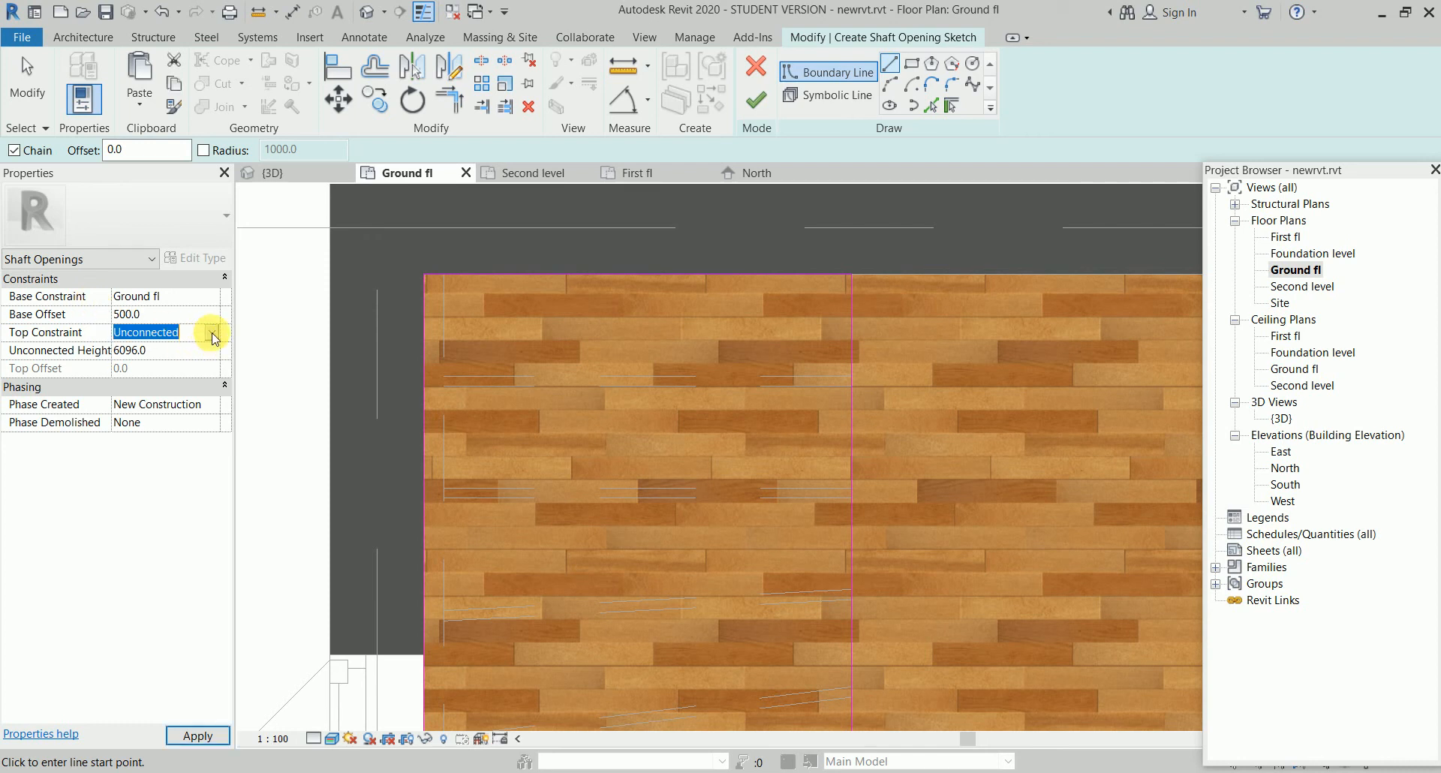
{"action": "left_click", "coordinate": [214, 335]}
{"action": "left_click", "coordinate": [201, 409]}
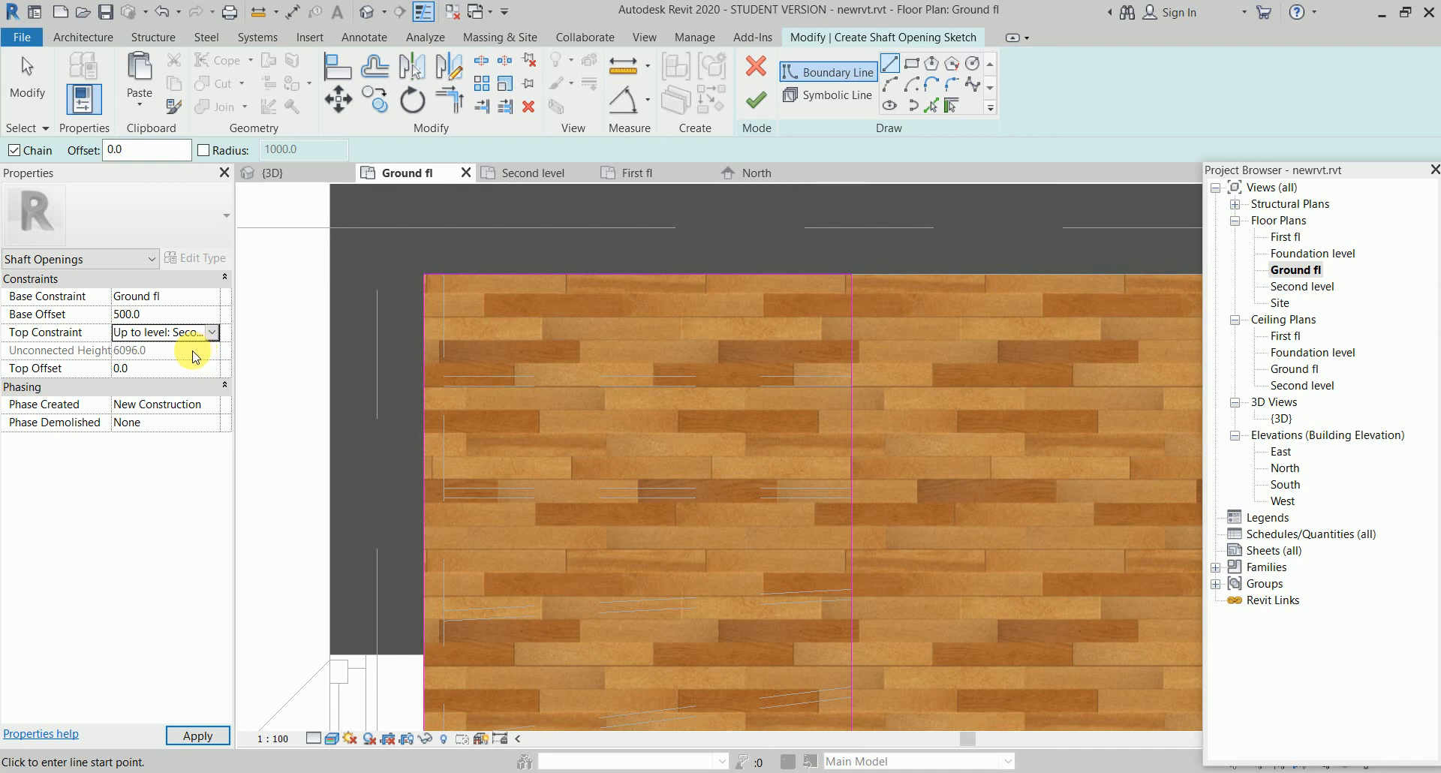
{"action": "left_click", "coordinate": [174, 368]}
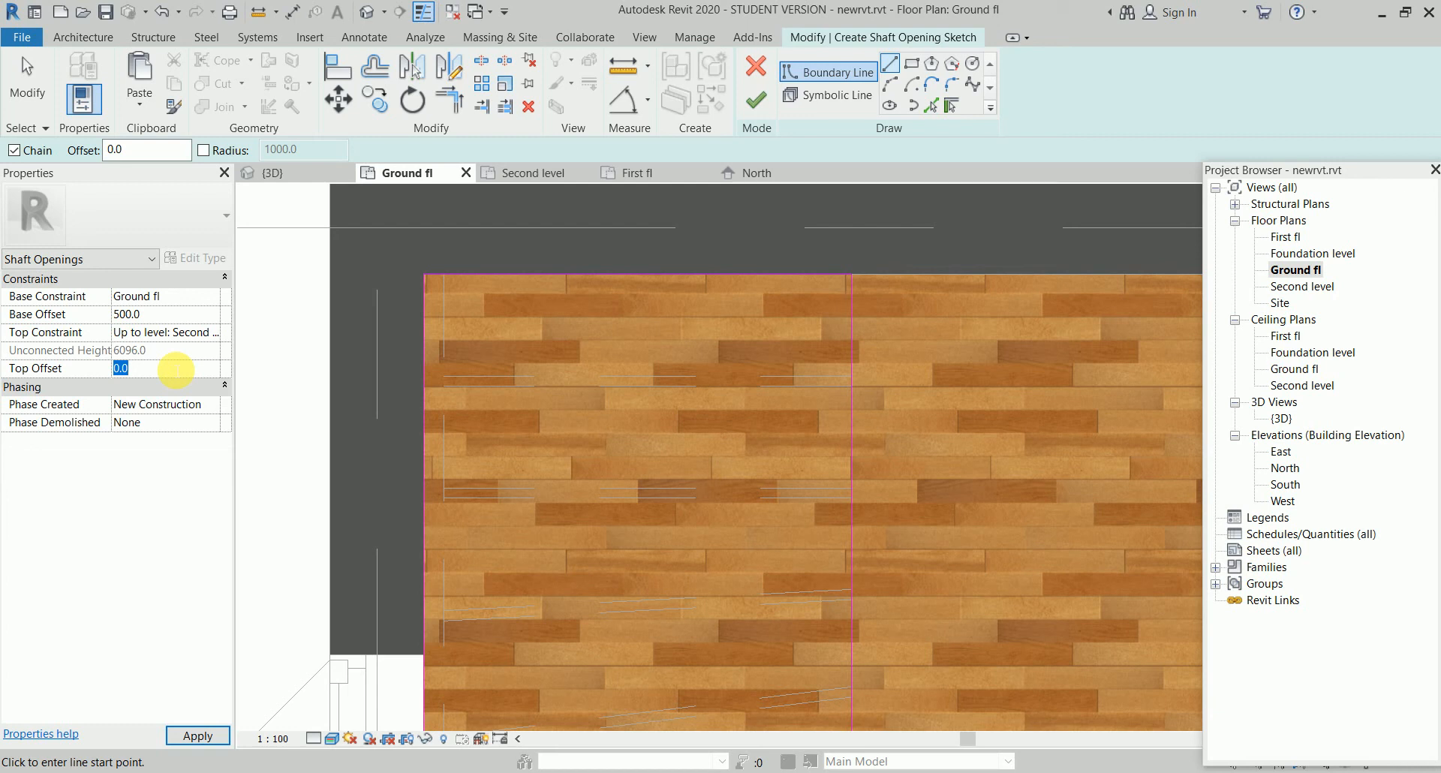
{"action": "type", "text": "1000"}
{"action": "key", "text": "Return"}
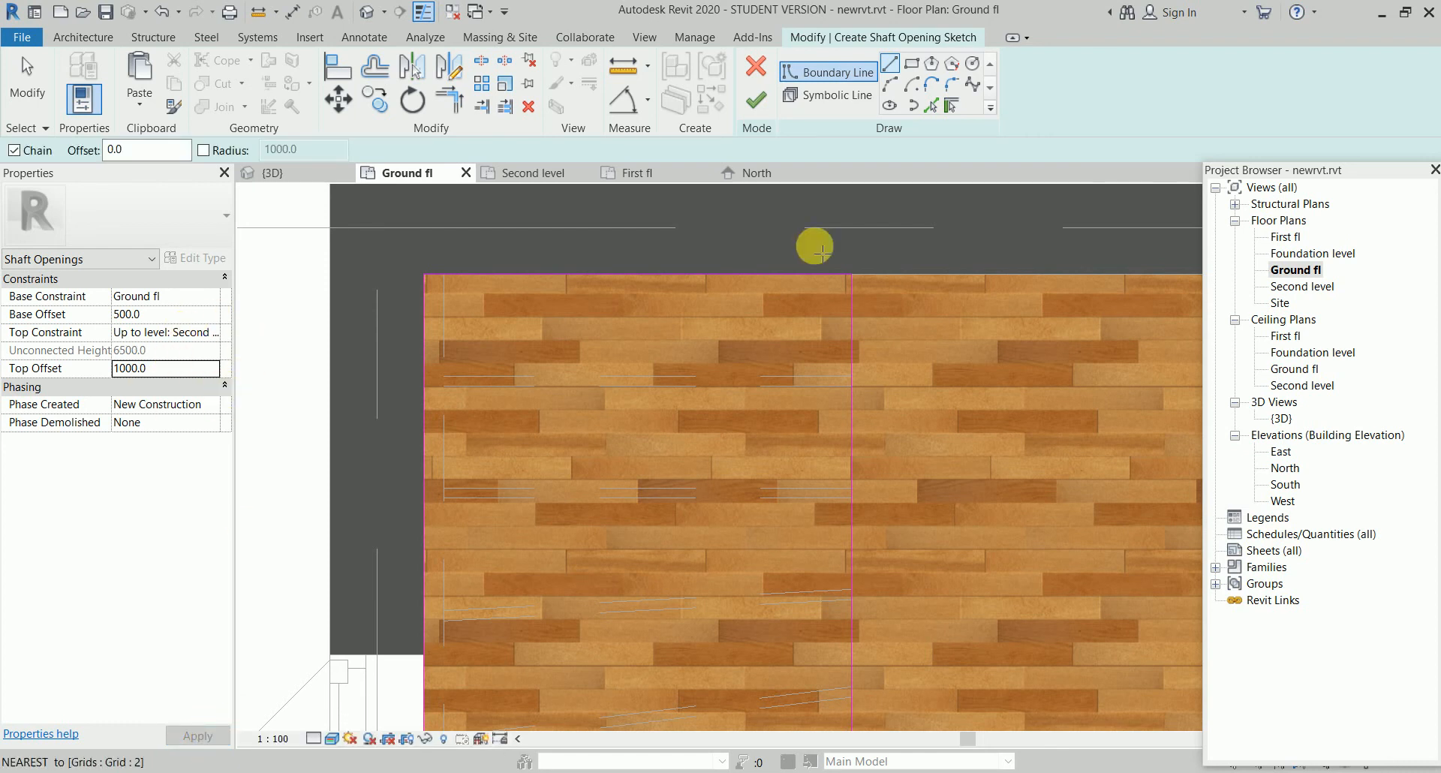
{"action": "left_click", "coordinate": [756, 99]}
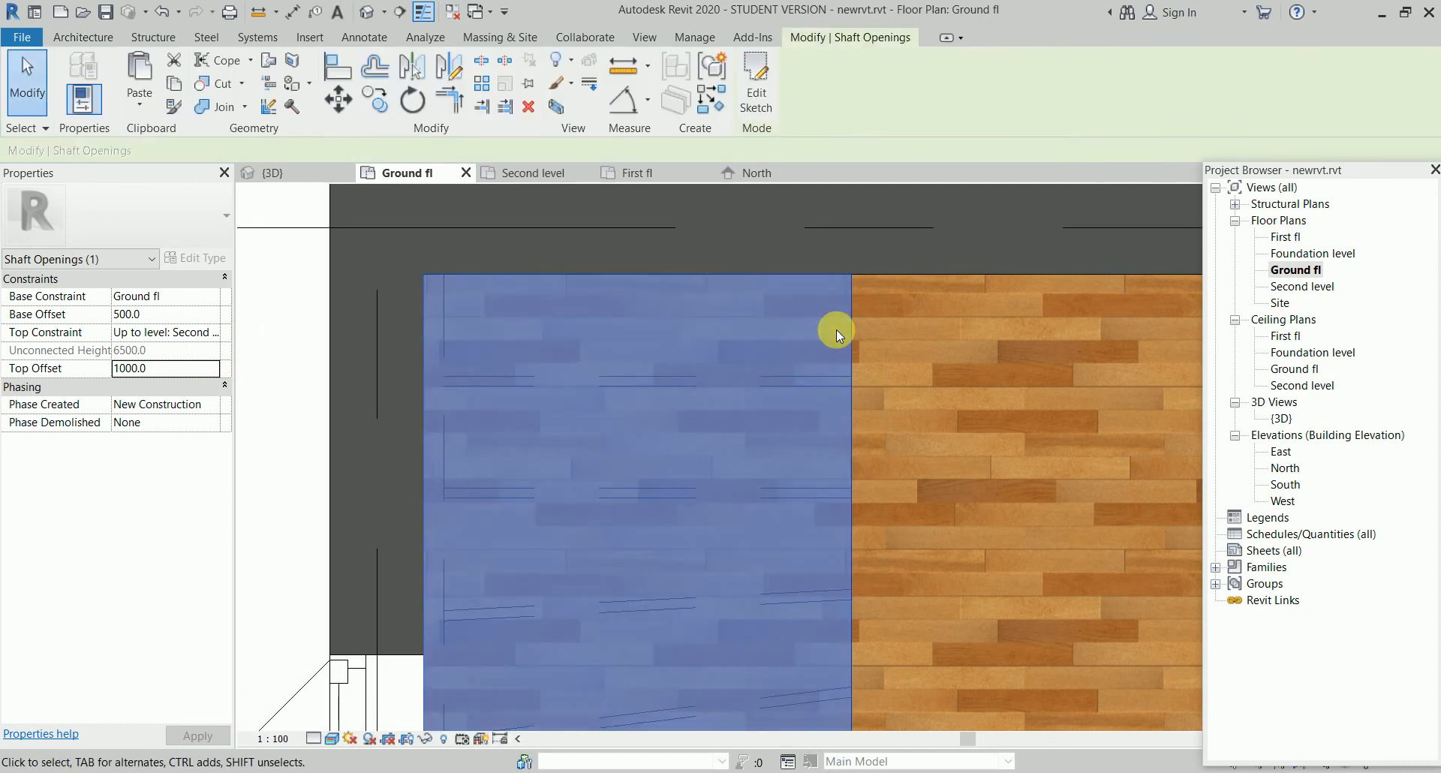
Inspect the stair shaft in plan and in 3D, checking the roofs it cuts through
{"action": "scroll", "coordinate": [836, 330], "scroll_direction": "down", "scroll_amount": 3}
{"action": "scroll", "coordinate": [836, 332], "scroll_direction": "down", "scroll_amount": 2}
{"action": "left_click", "coordinate": [330, 172]}
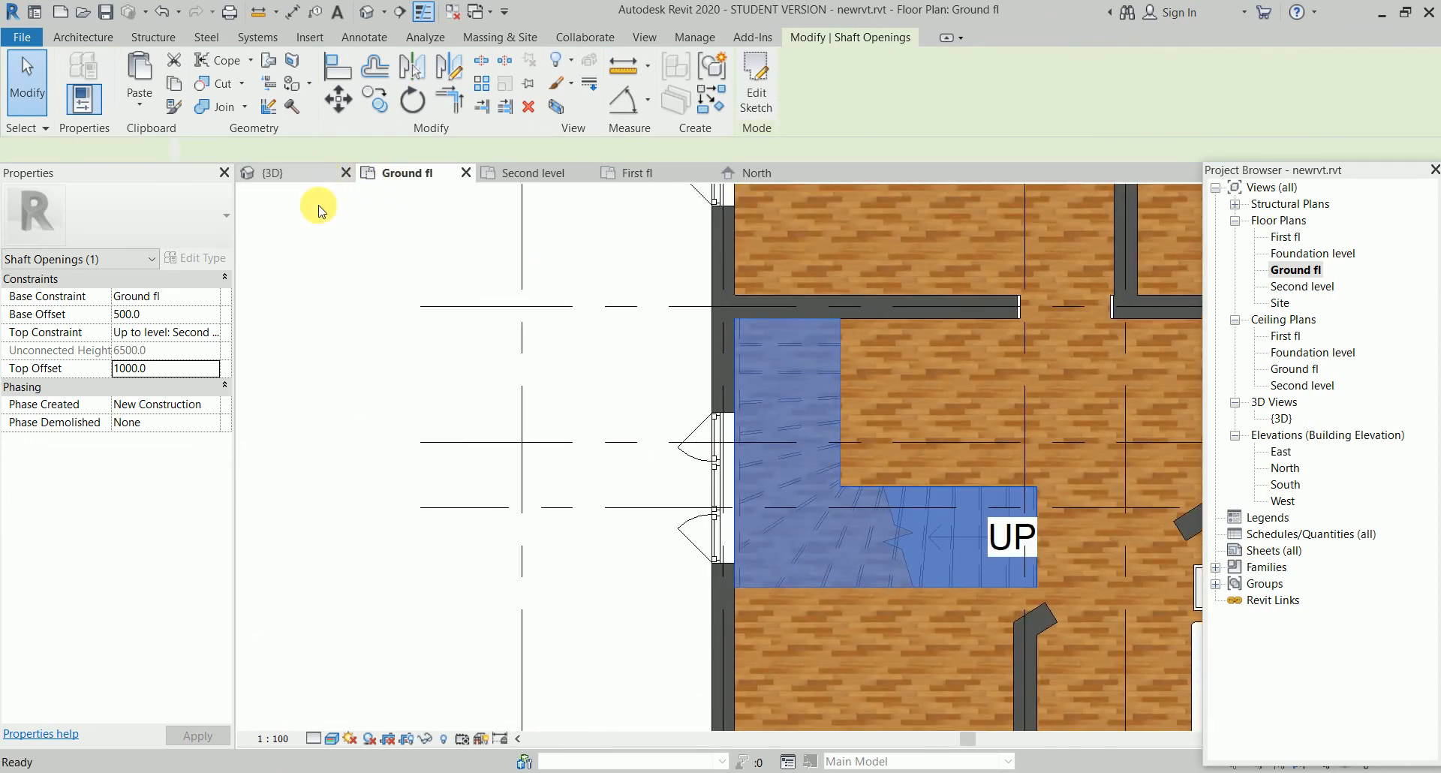
{"action": "left_click", "coordinate": [1000, 405]}
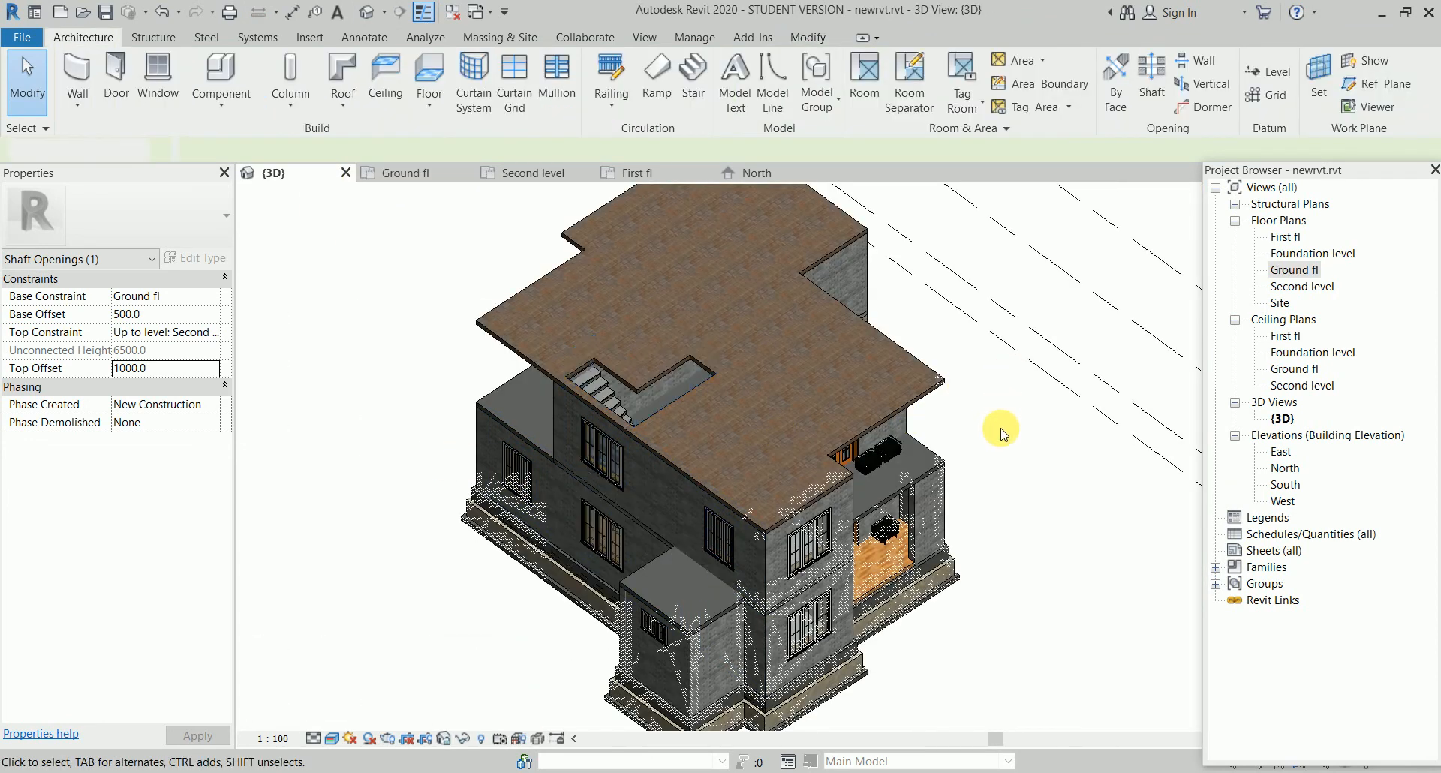
{"action": "middle_click_drag", "start_coordinate": [923, 383], "coordinate": [803, 530], "text": "shift"}
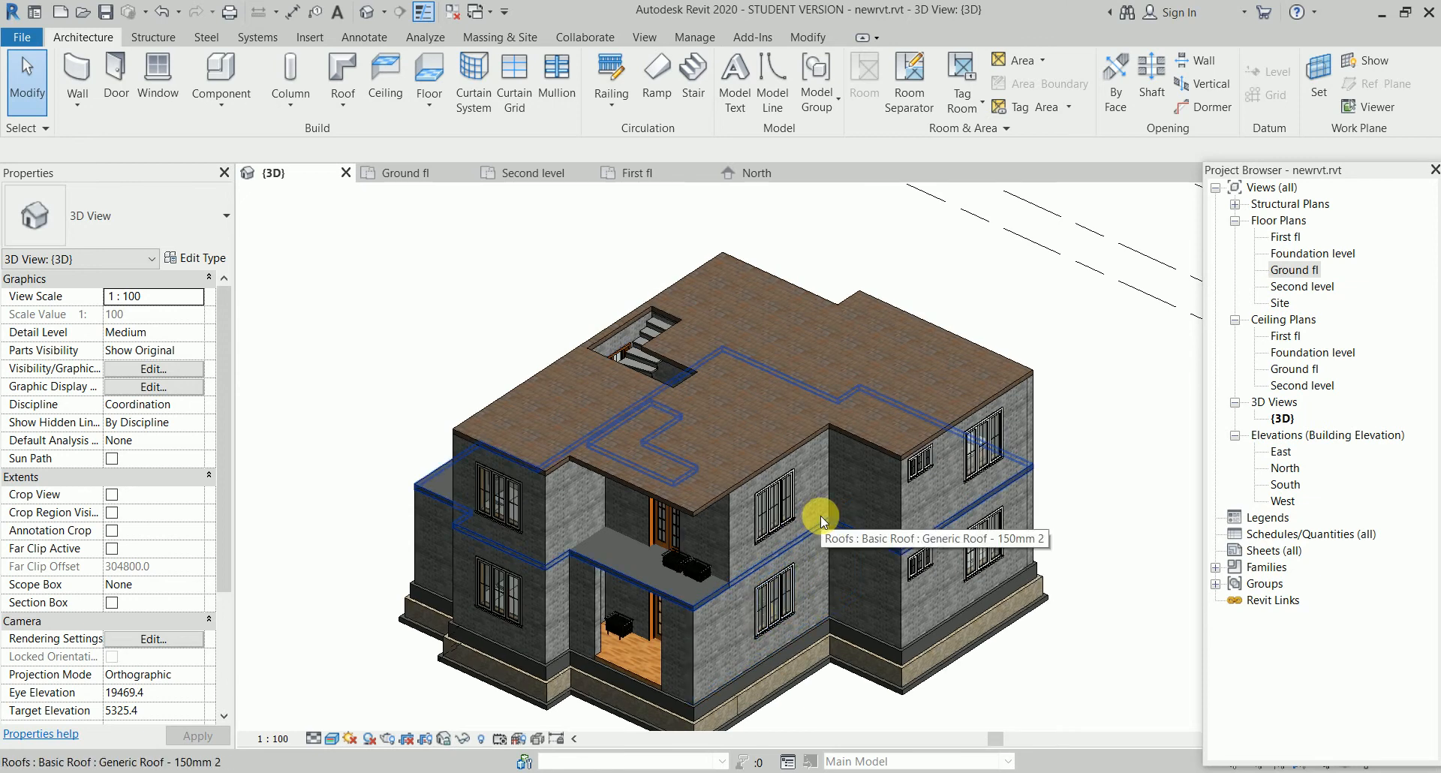
{"action": "left_click", "coordinate": [797, 439]}
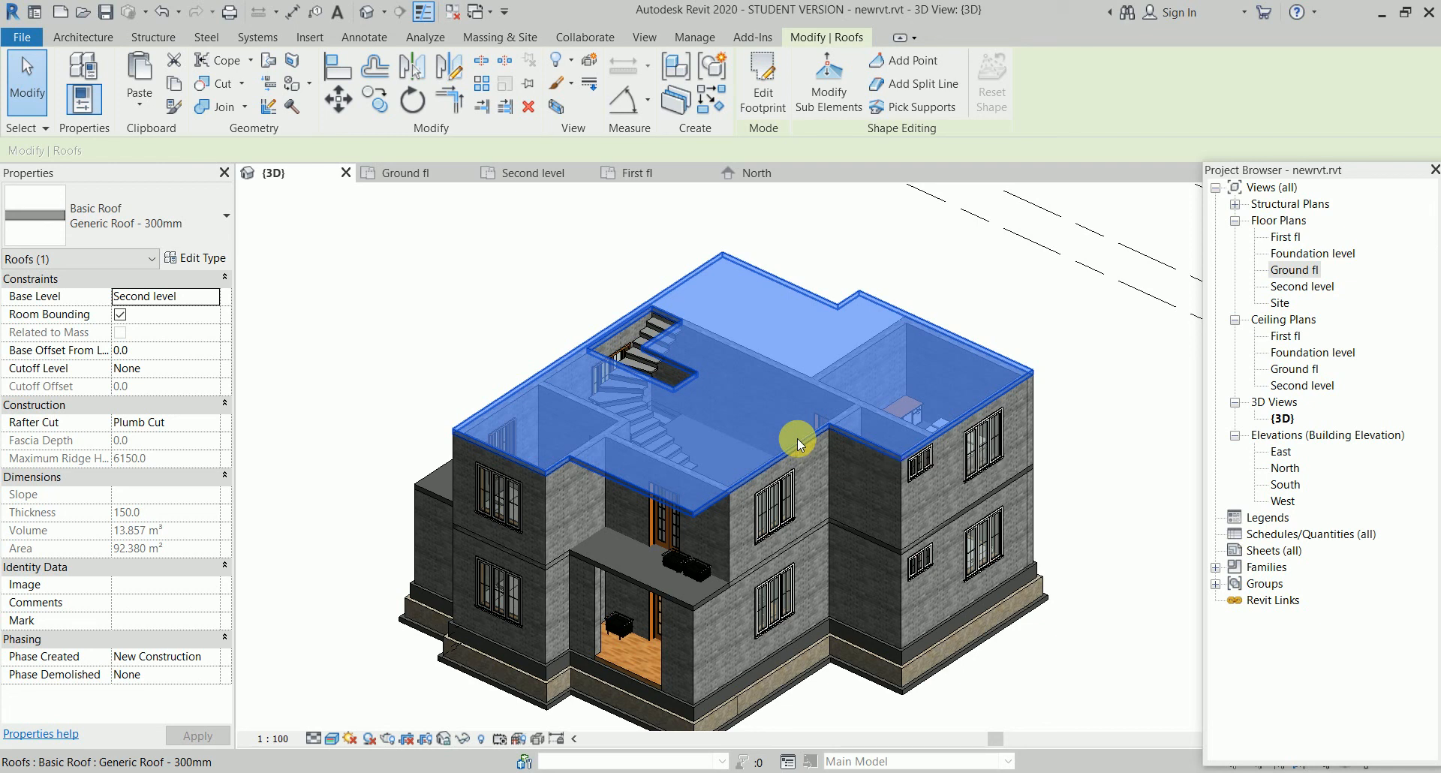
{"action": "left_click", "coordinate": [922, 299]}
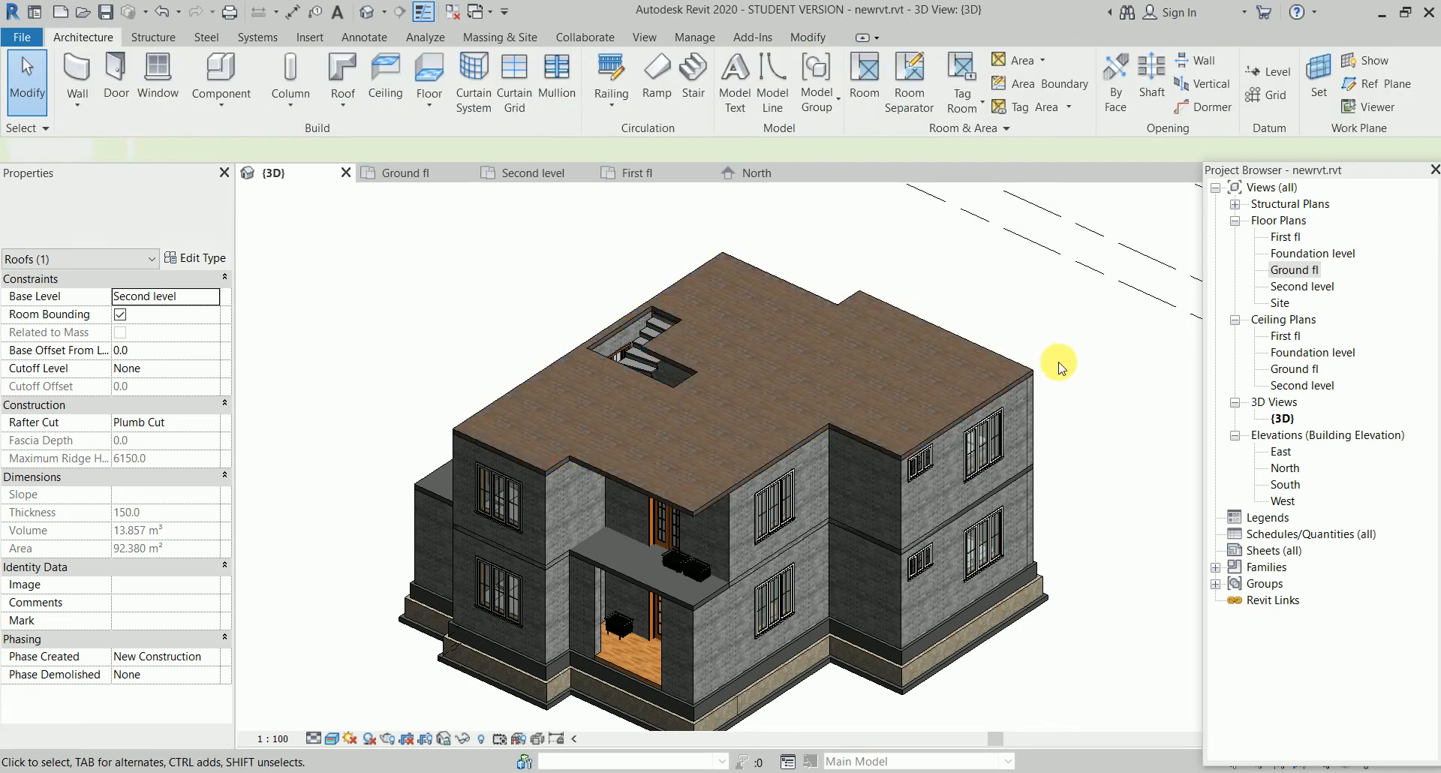
Hide all upper-storey elements in the 3D view, including the top roof, stair and shaft opening, but excluding the level
{"action": "scroll", "coordinate": [1062, 364], "scroll_direction": "down", "scroll_amount": 2}
{"action": "middle_click_drag", "start_coordinate": [1072, 372], "coordinate": [1102, 252], "text": "shift"}
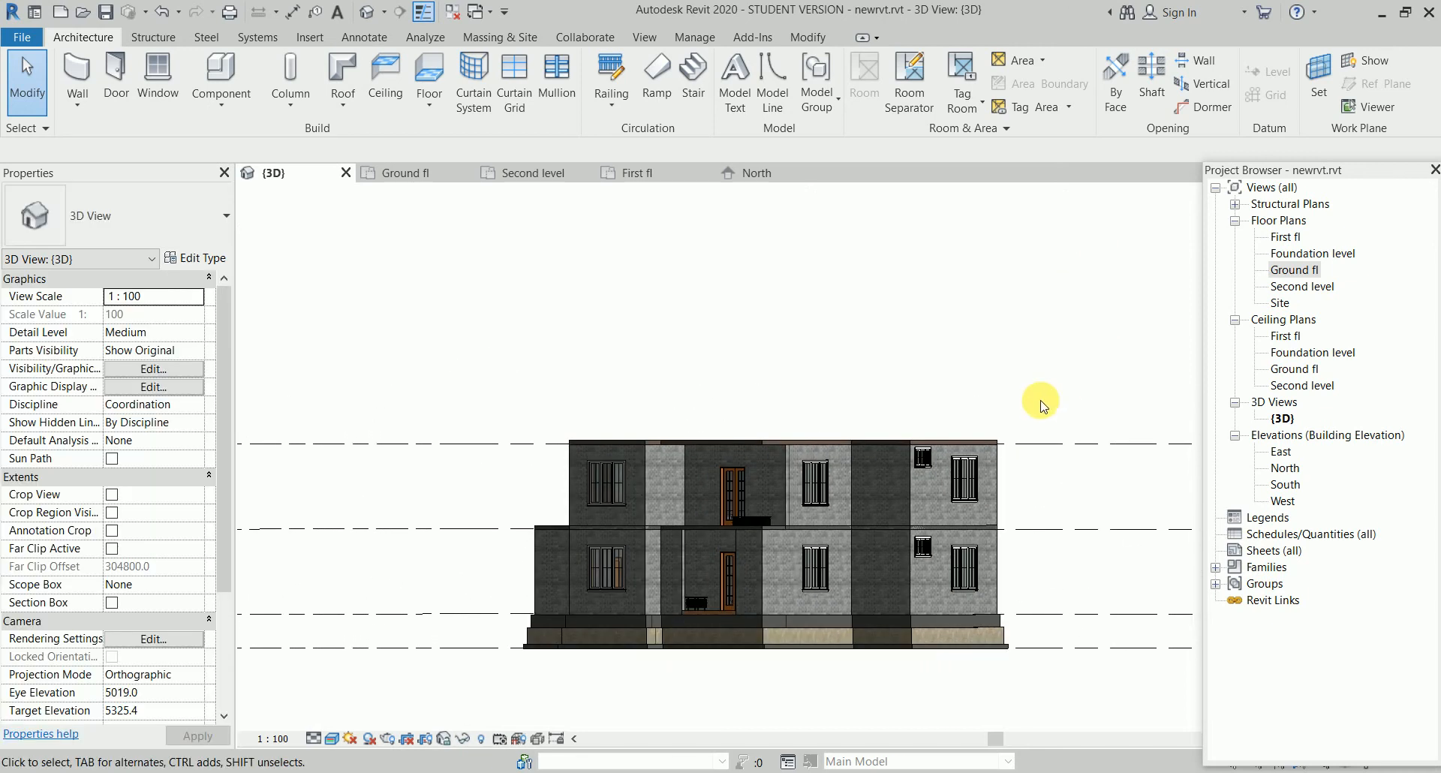
{"action": "left_click_drag", "start_coordinate": [873, 450], "coordinate": [465, 523]}
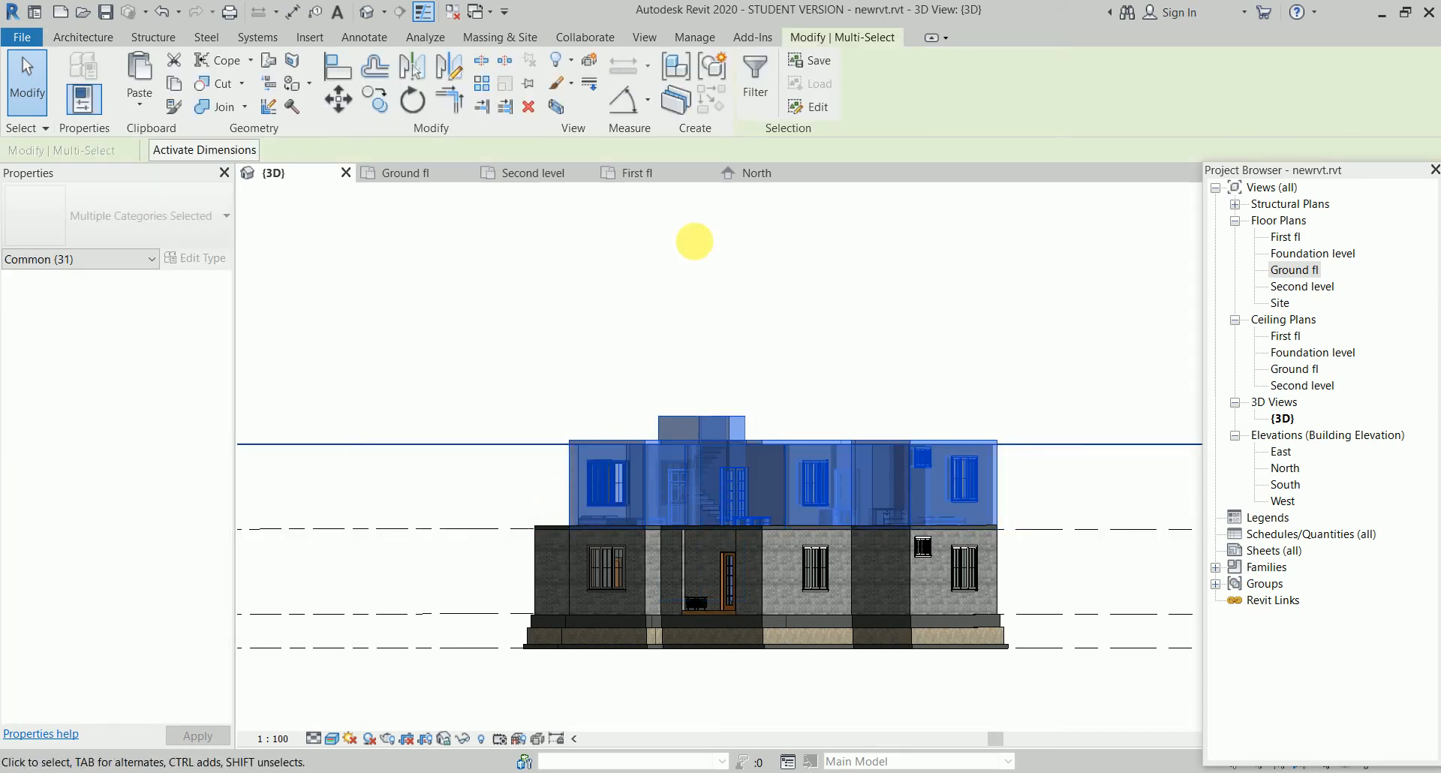
{"action": "left_click", "coordinate": [769, 82]}
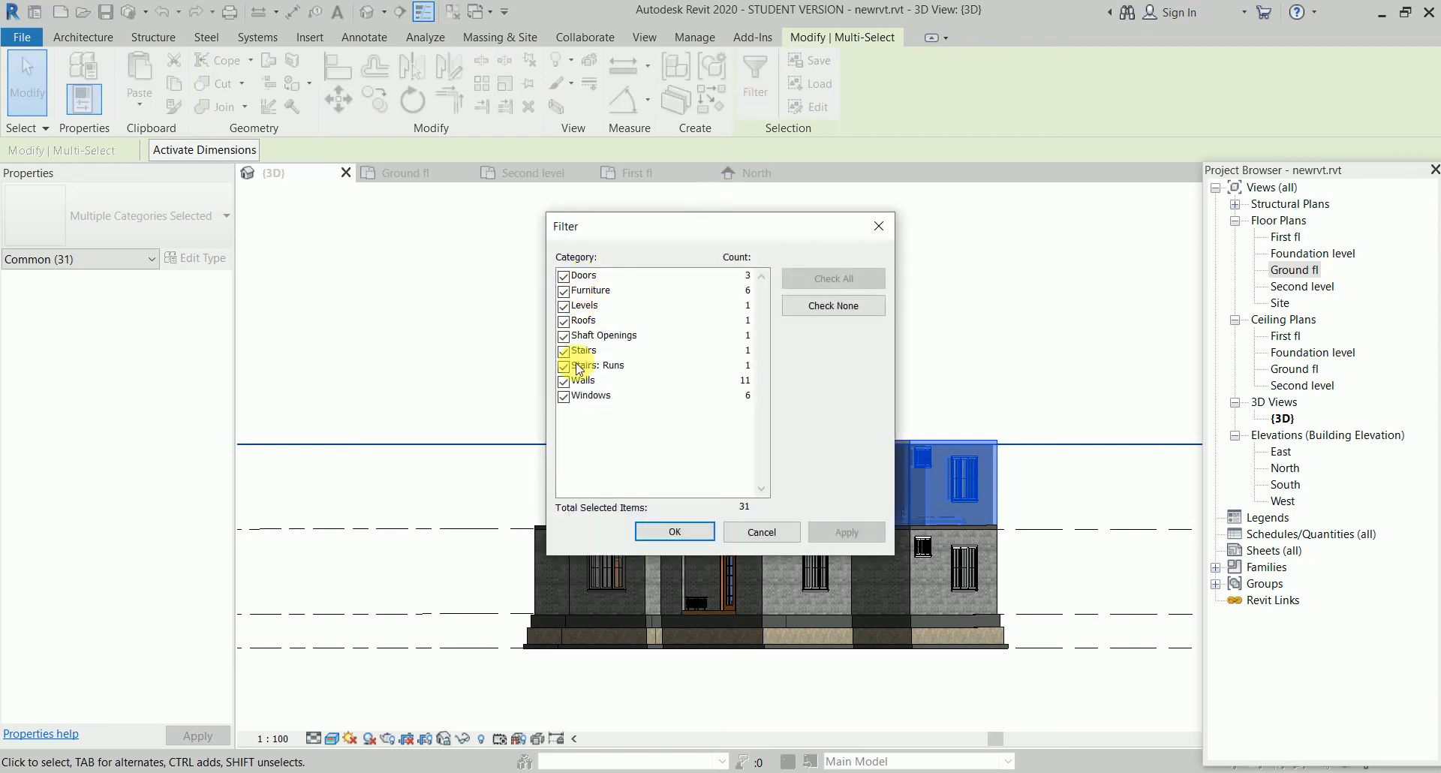
{"action": "left_click", "coordinate": [564, 306]}
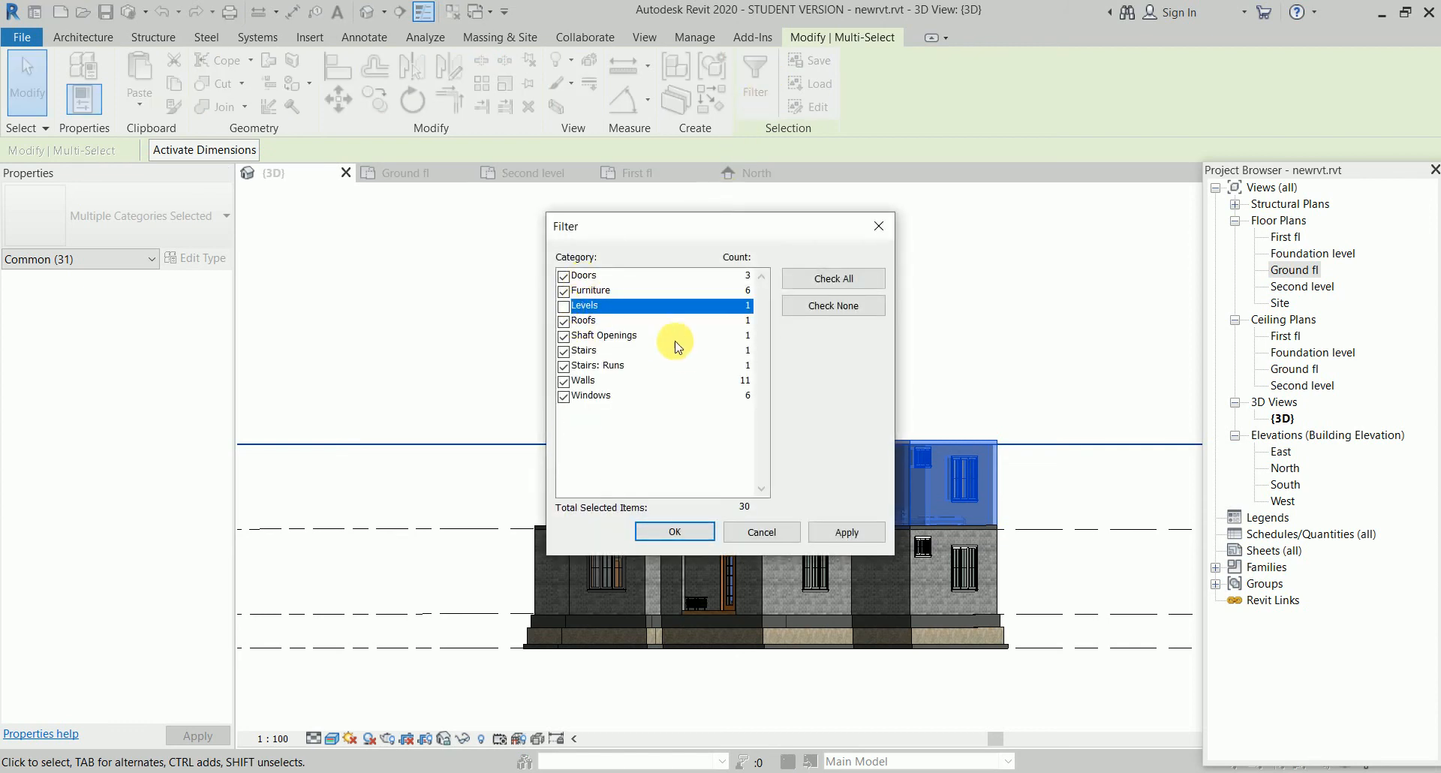
{"action": "left_click", "coordinate": [675, 533]}
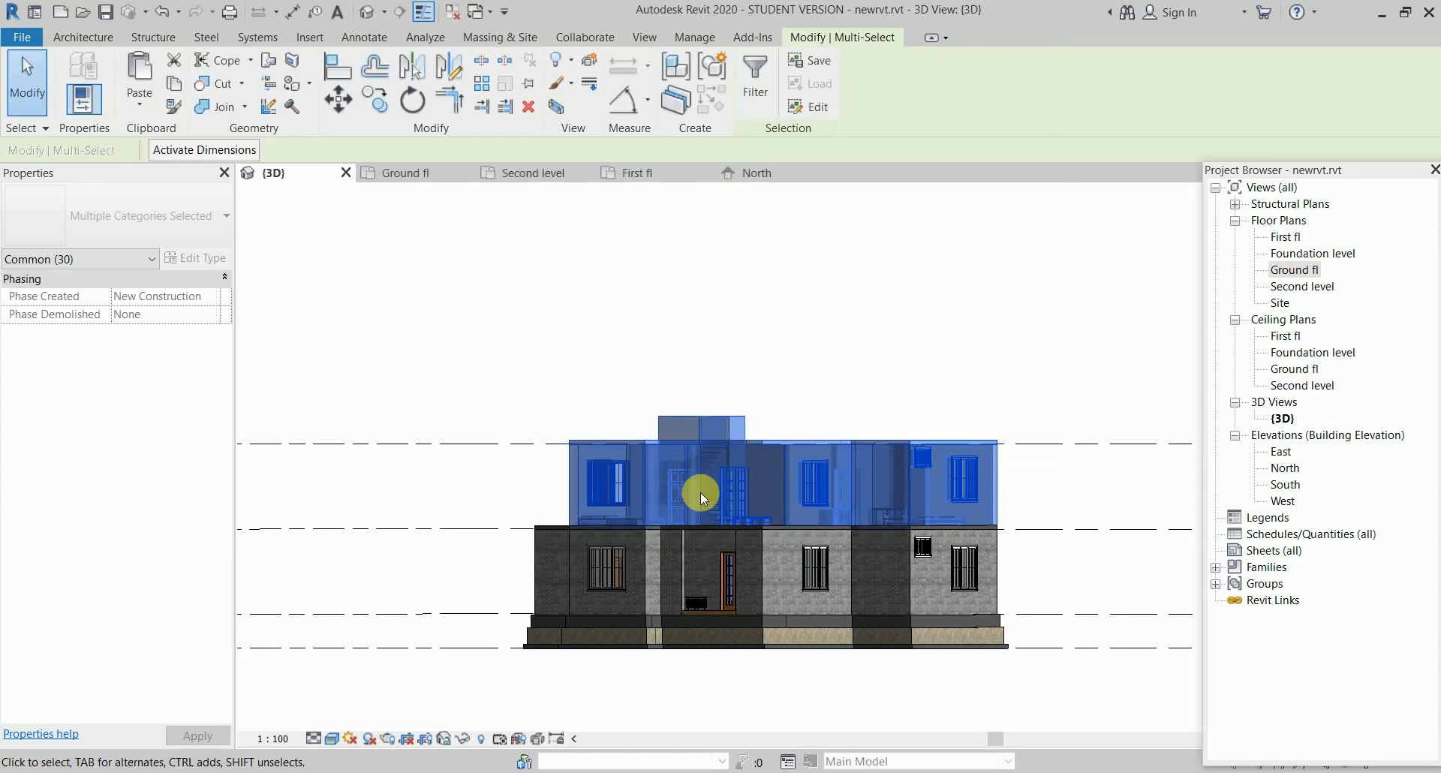
{"action": "right_click", "coordinate": [700, 493]}
{"action": "mouse_move", "coordinate": [872, 167]}
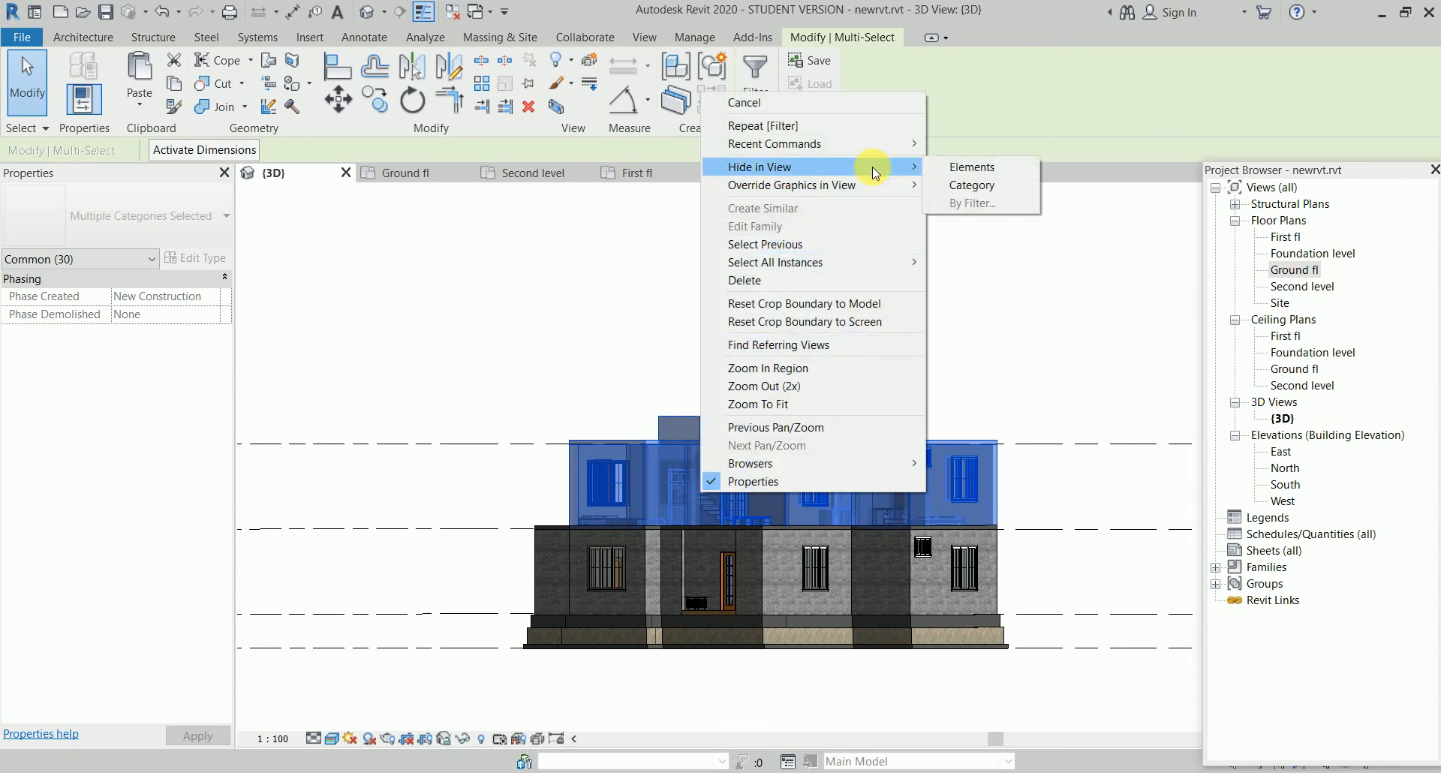
{"action": "left_click", "coordinate": [952, 165]}
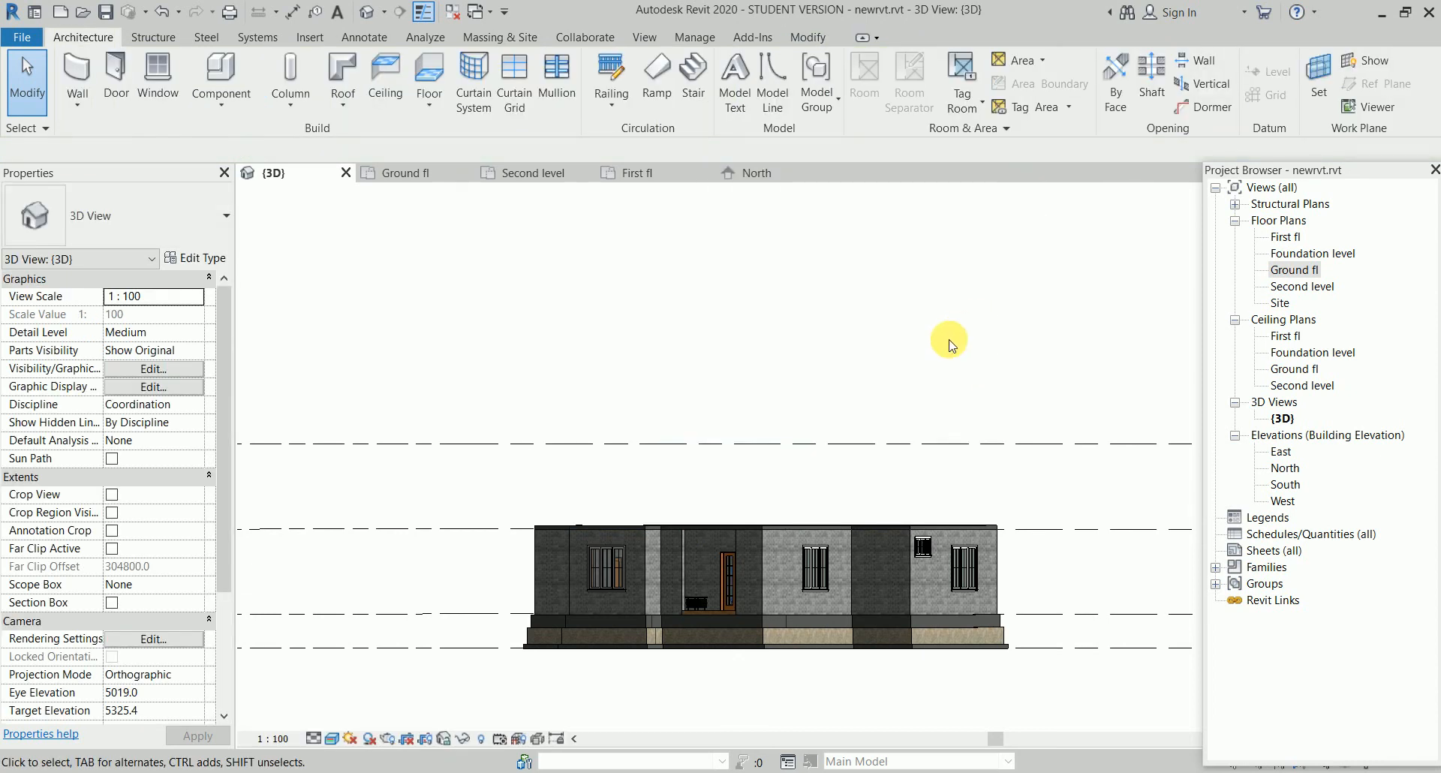
{"action": "middle_click_drag", "start_coordinate": [949, 341], "coordinate": [928, 592], "text": "shift"}
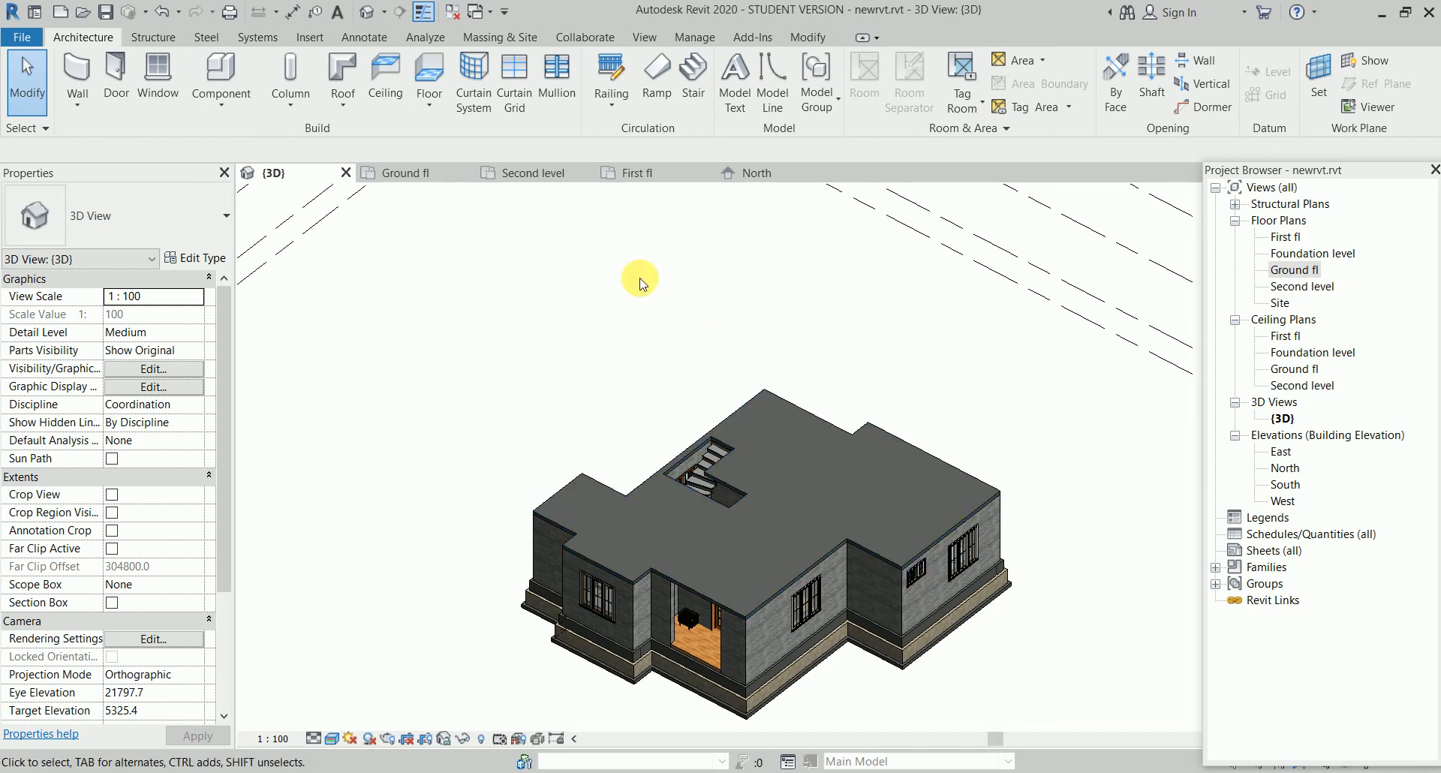
Hide the roof at First fl in the 3D view to expose the ground-floor rooms and stair
{"action": "left_click", "coordinate": [657, 176]}
{"action": "scroll", "coordinate": [825, 375], "scroll_direction": "up", "scroll_amount": 2}
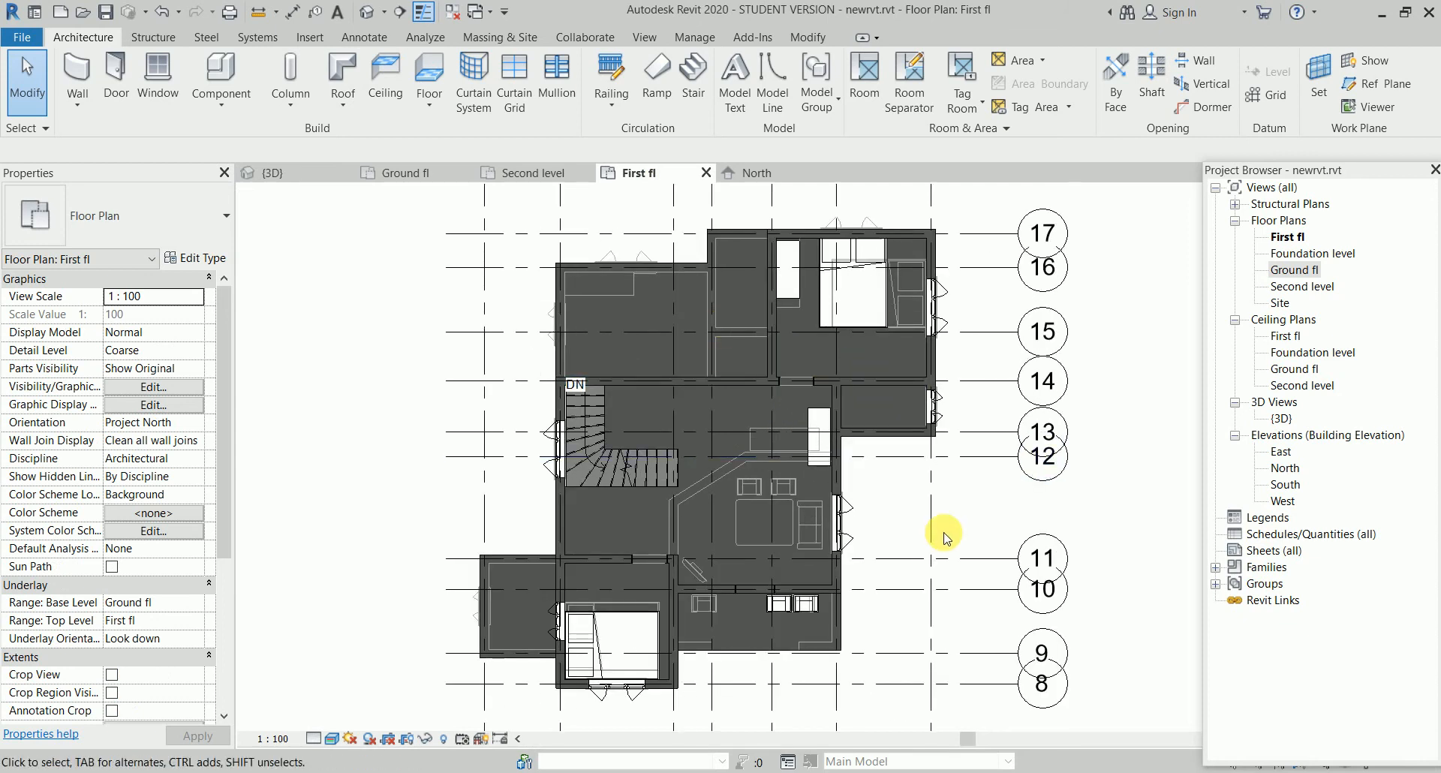
{"action": "left_click", "coordinate": [526, 172]}
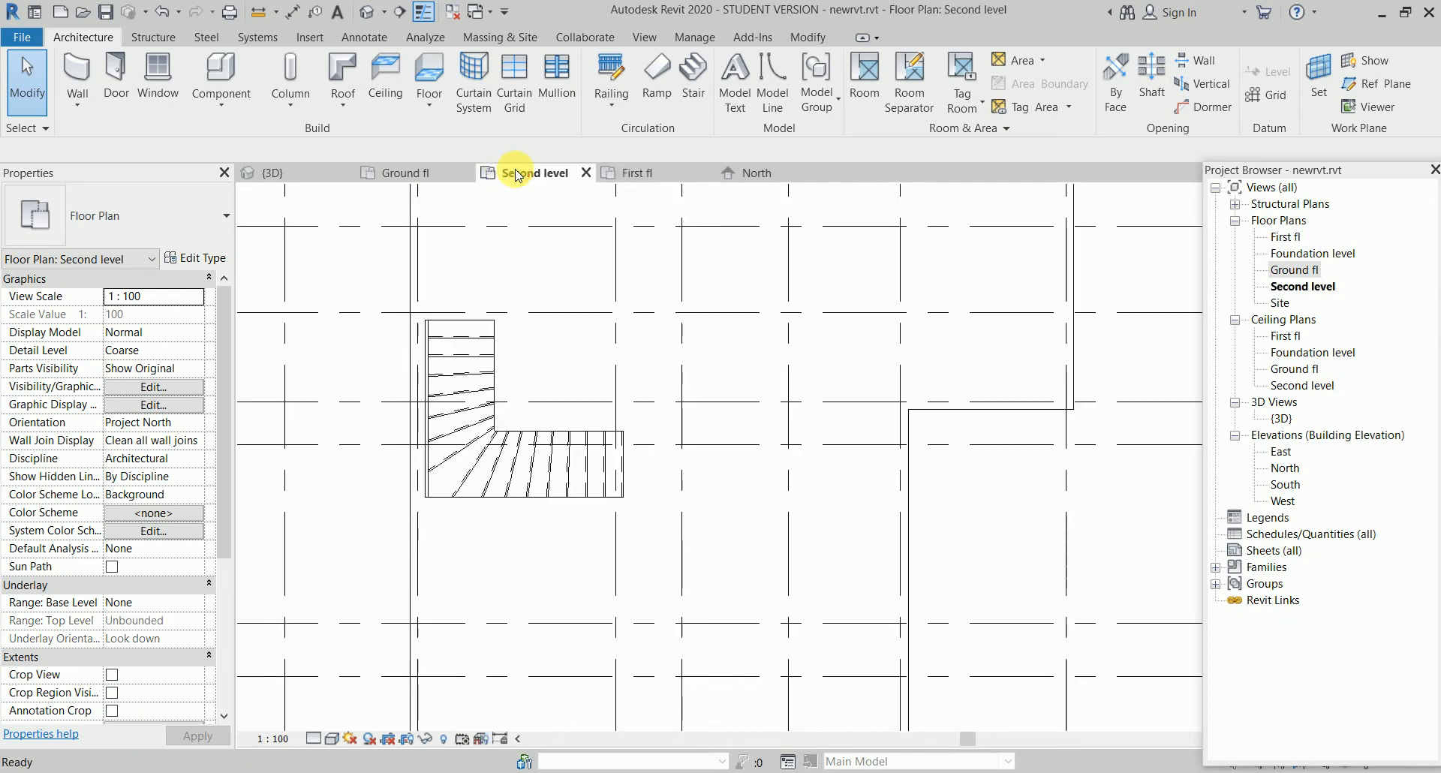
{"action": "left_click", "coordinate": [292, 173]}
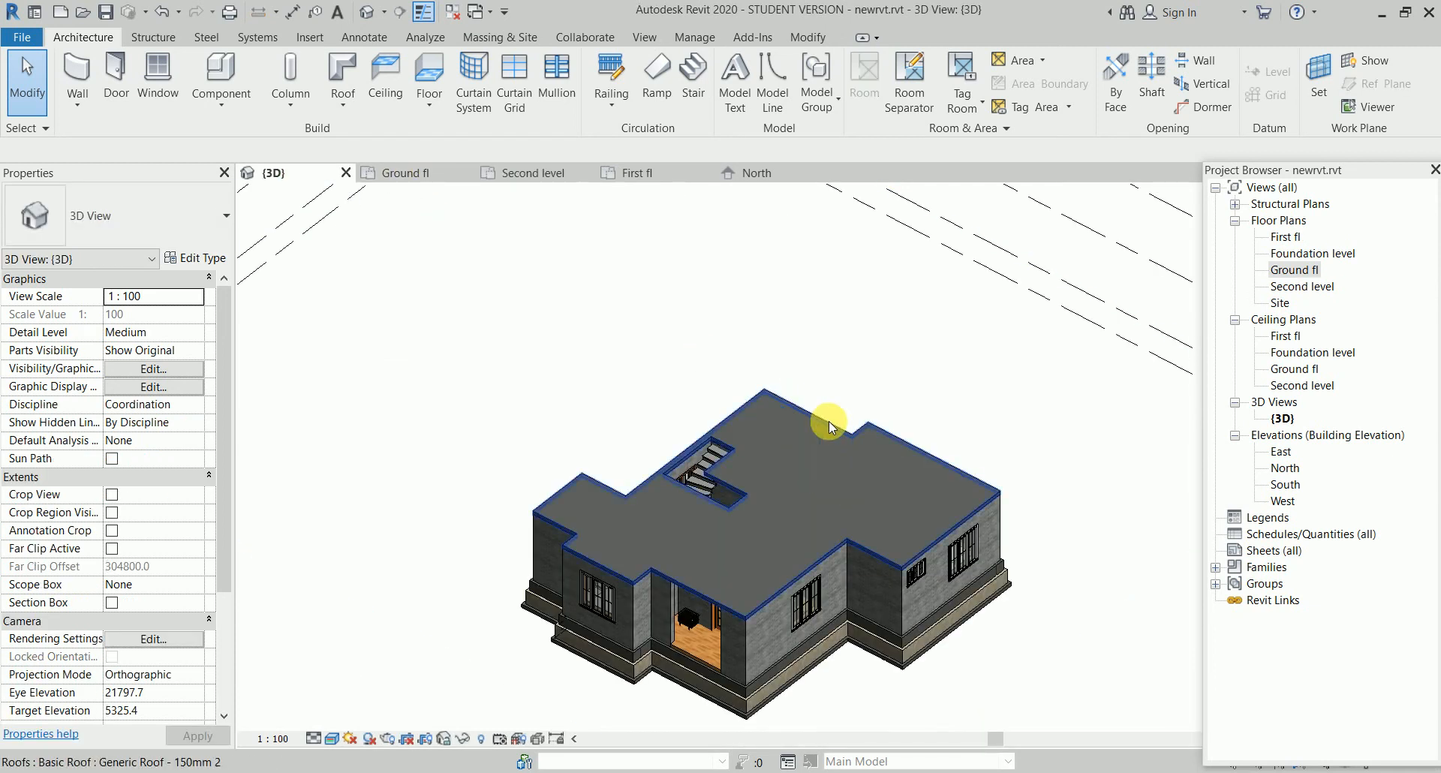
{"action": "left_click", "coordinate": [805, 566]}
{"action": "right_click", "coordinate": [806, 565]}
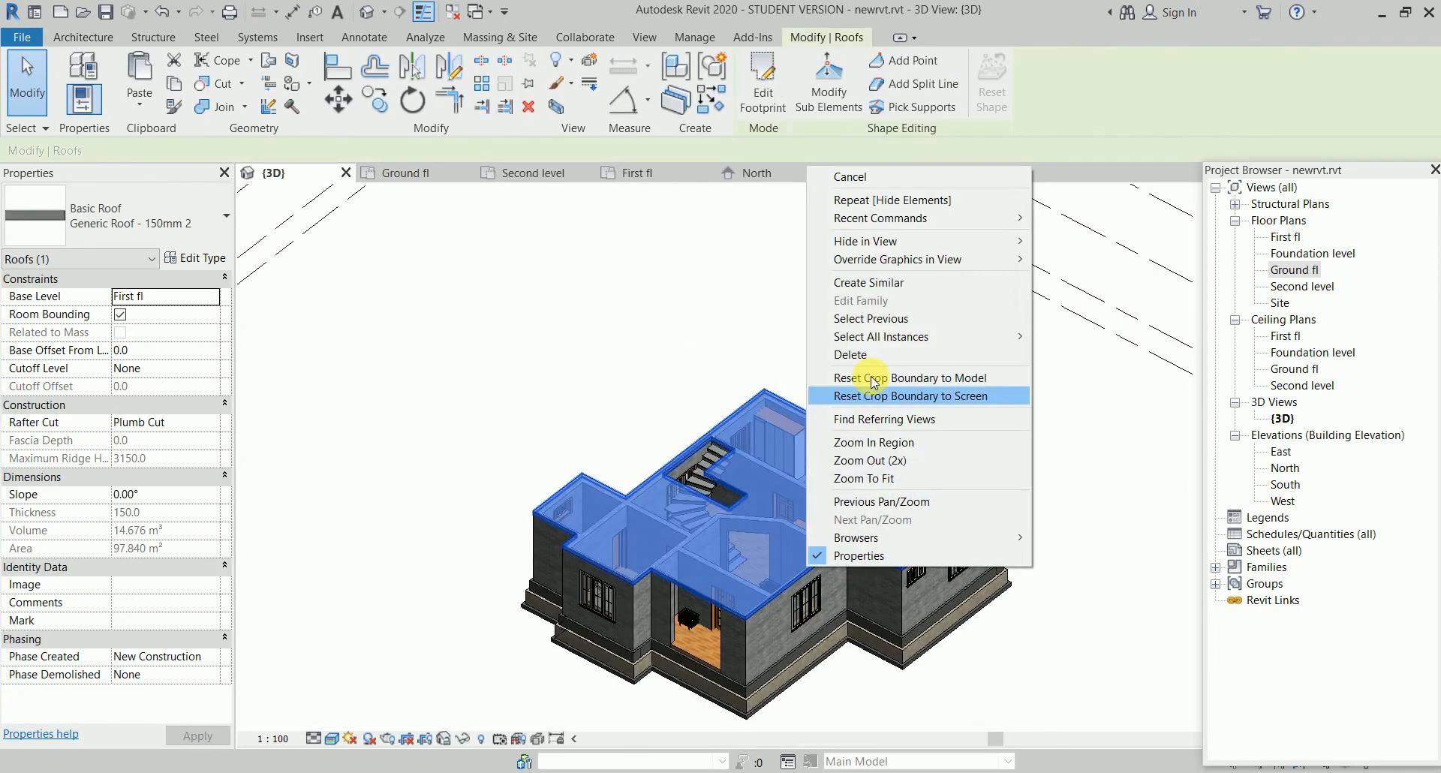
{"action": "mouse_move", "coordinate": [938, 241]}
{"action": "left_click", "coordinate": [1066, 241]}
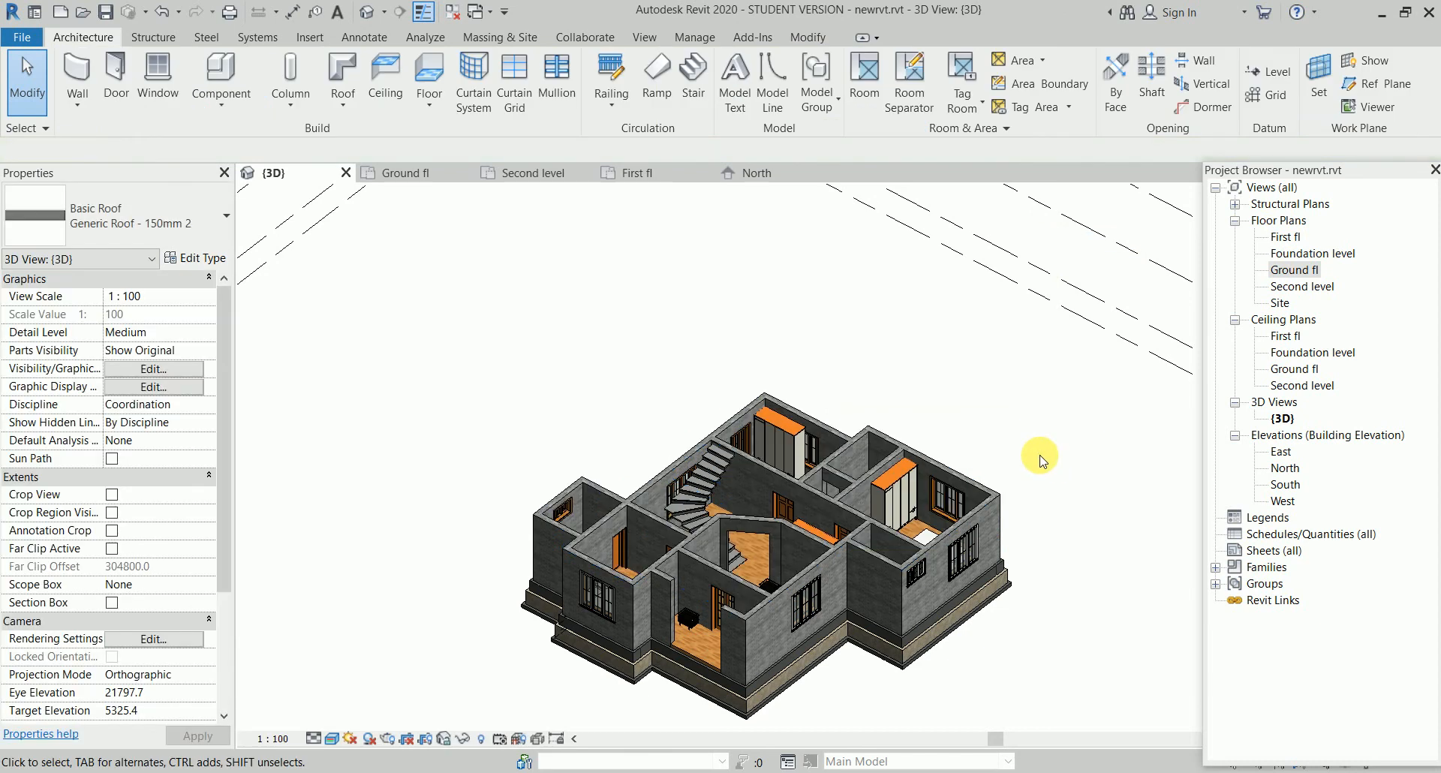
{"action": "middle_click_drag", "start_coordinate": [949, 360], "coordinate": [960, 489], "text": "shift"}
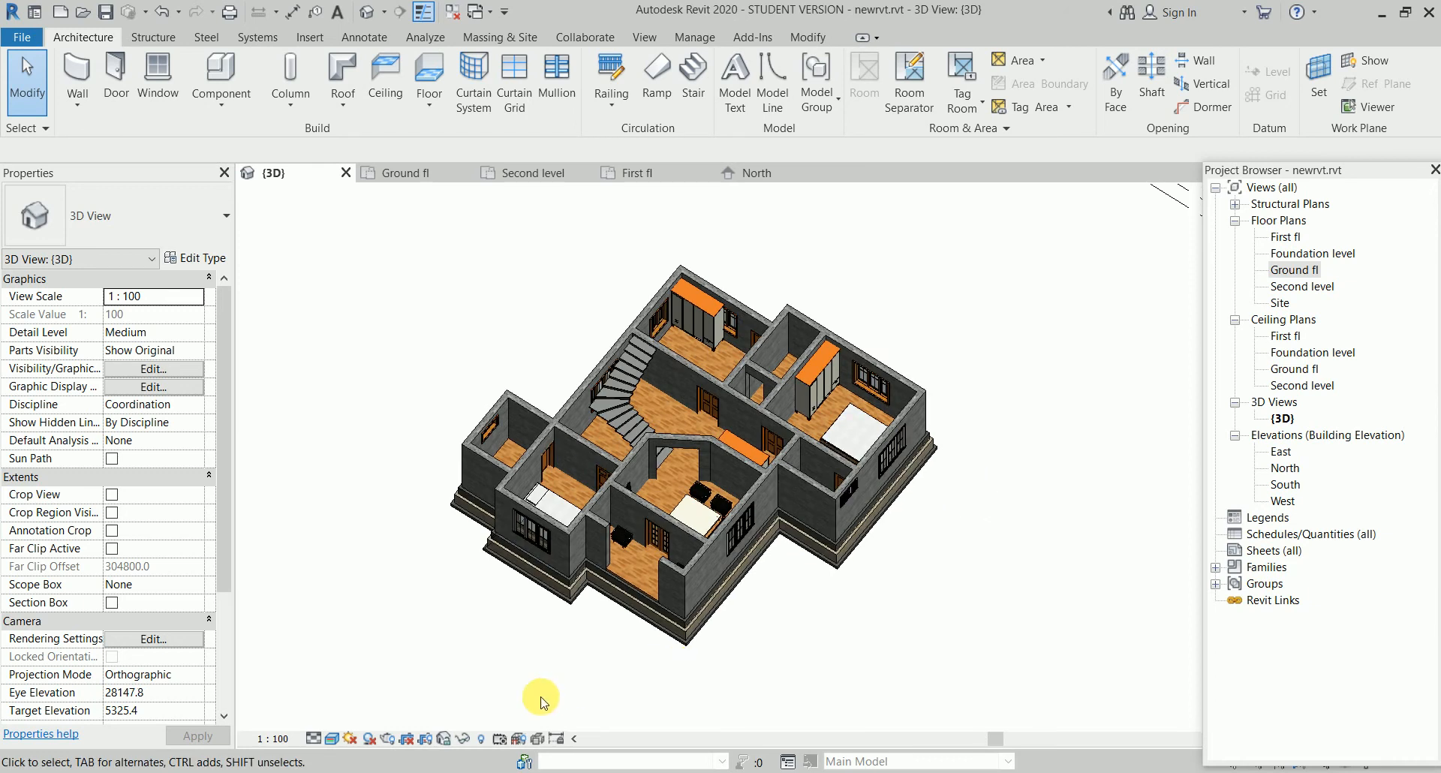
Reveal the hidden elements in 3D and unhide the whole upper storey and both roofs, excluding the levels
{"action": "left_click", "coordinate": [481, 739]}
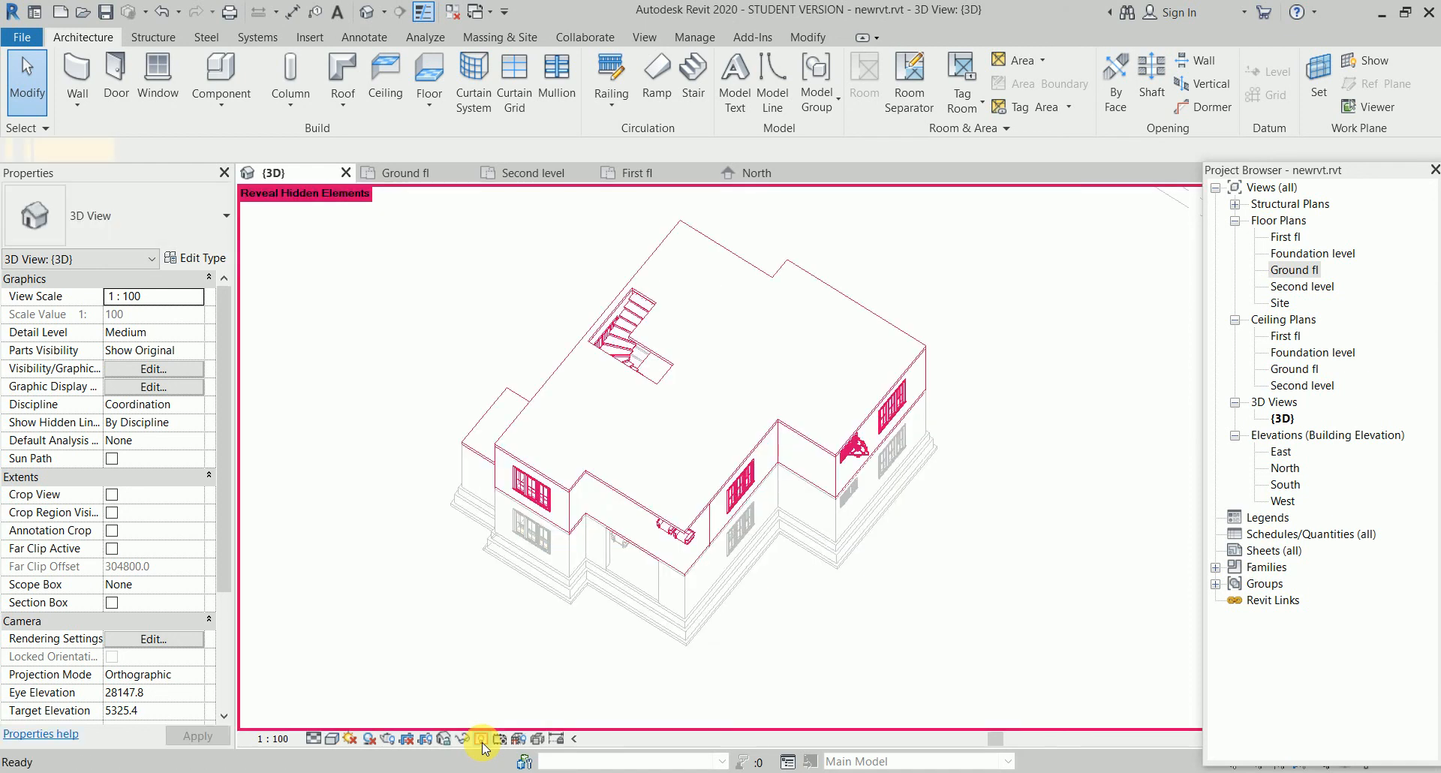
{"action": "middle_click_drag", "start_coordinate": [933, 605], "coordinate": [942, 218], "text": "shift"}
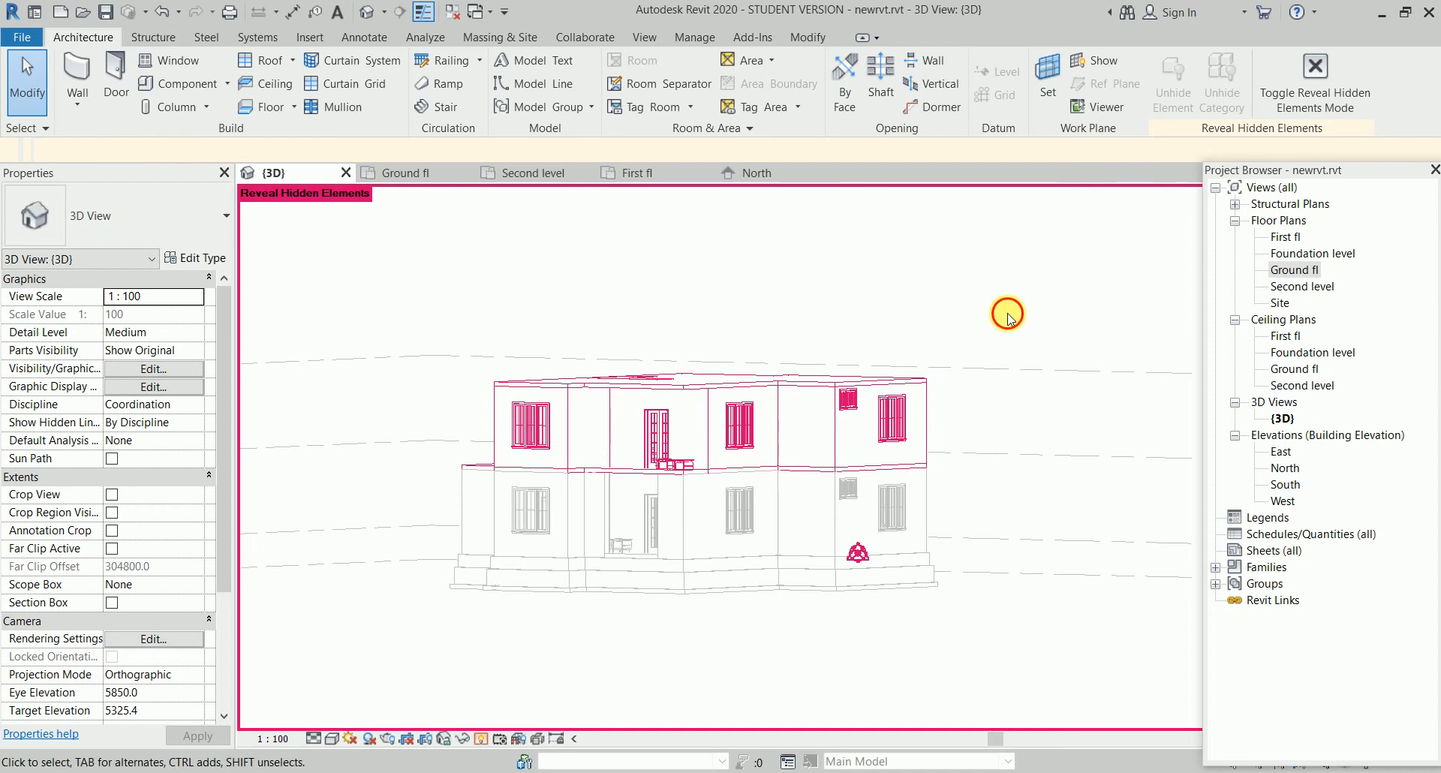
{"action": "left_click_drag", "start_coordinate": [1007, 313], "coordinate": [393, 459]}
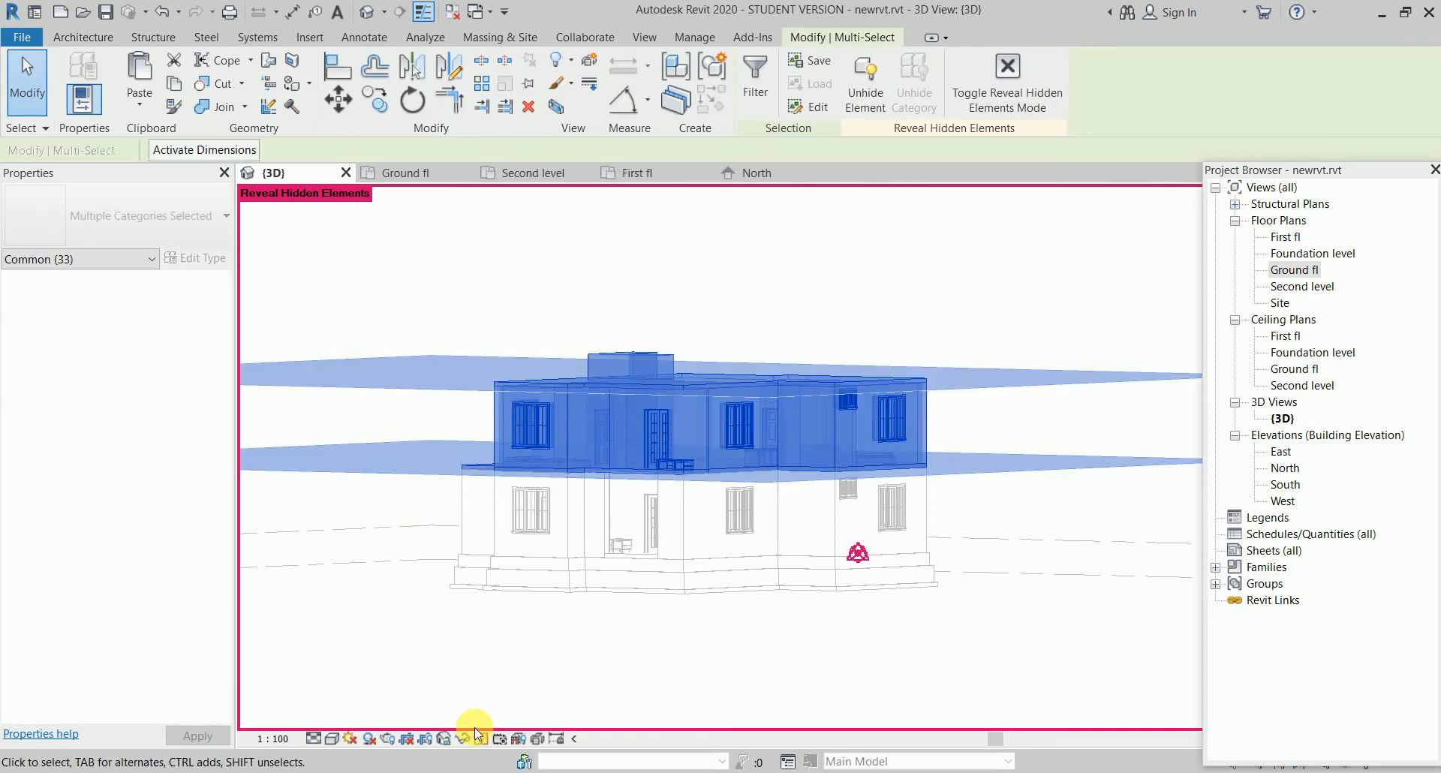
{"action": "left_click", "coordinate": [764, 75]}
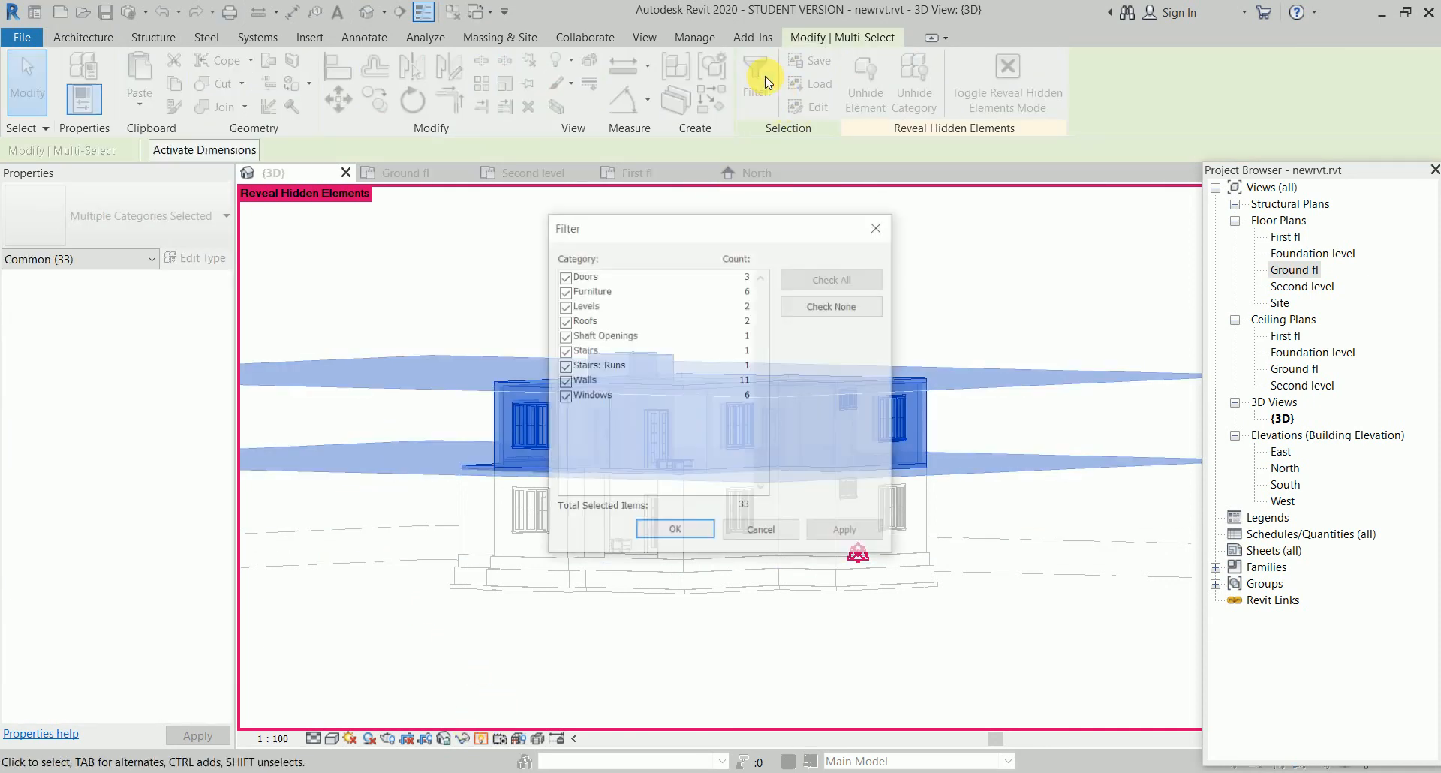
{"action": "left_click", "coordinate": [564, 306]}
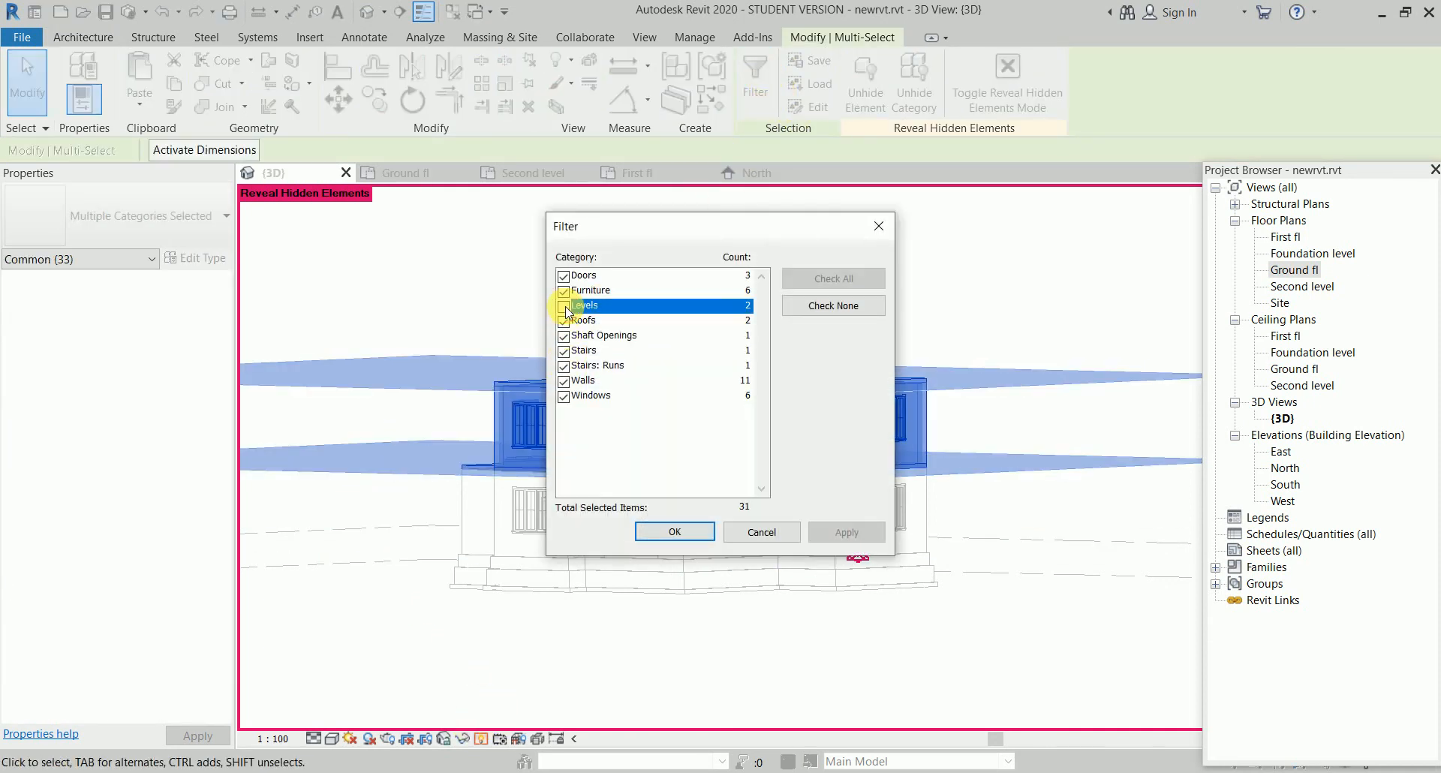
{"action": "left_click", "coordinate": [675, 532]}
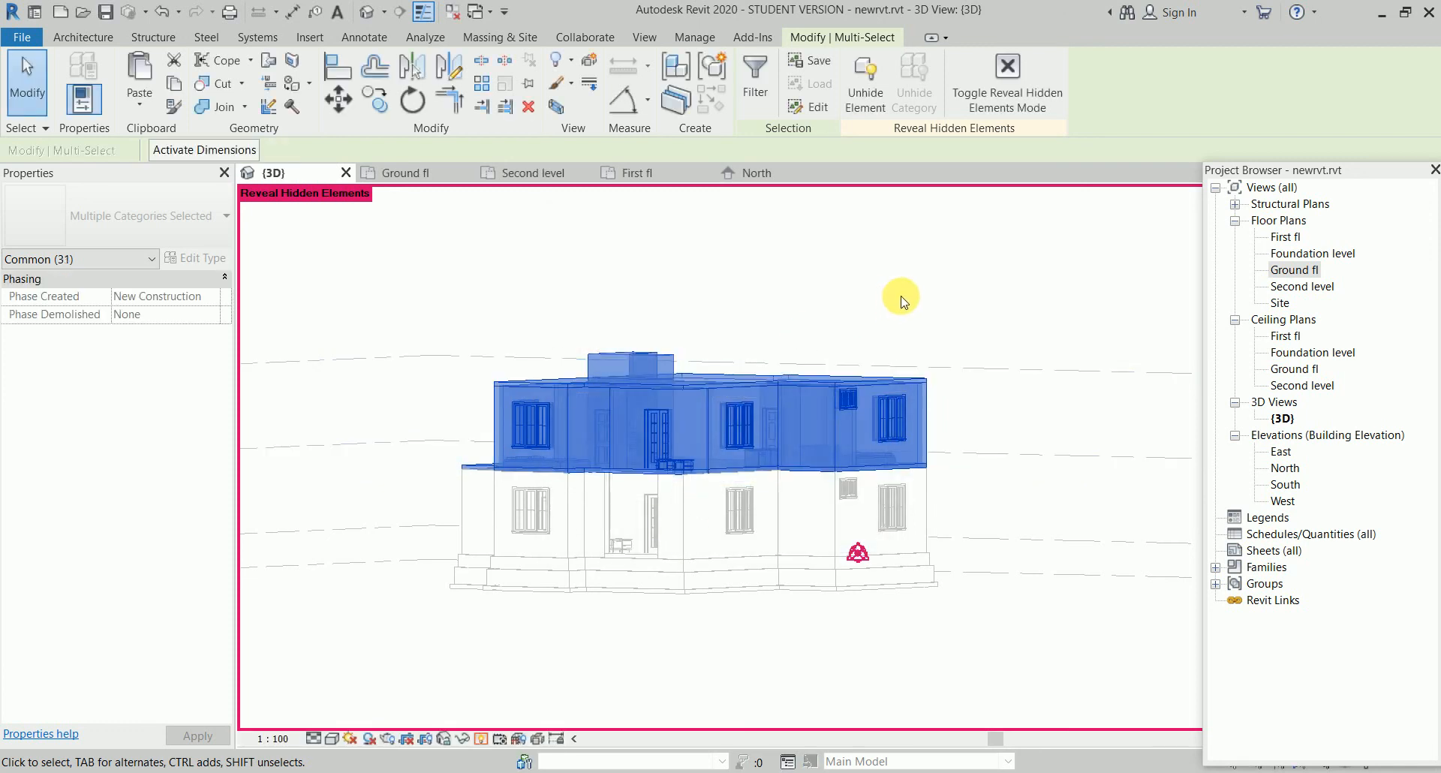
{"action": "left_click", "coordinate": [865, 98]}
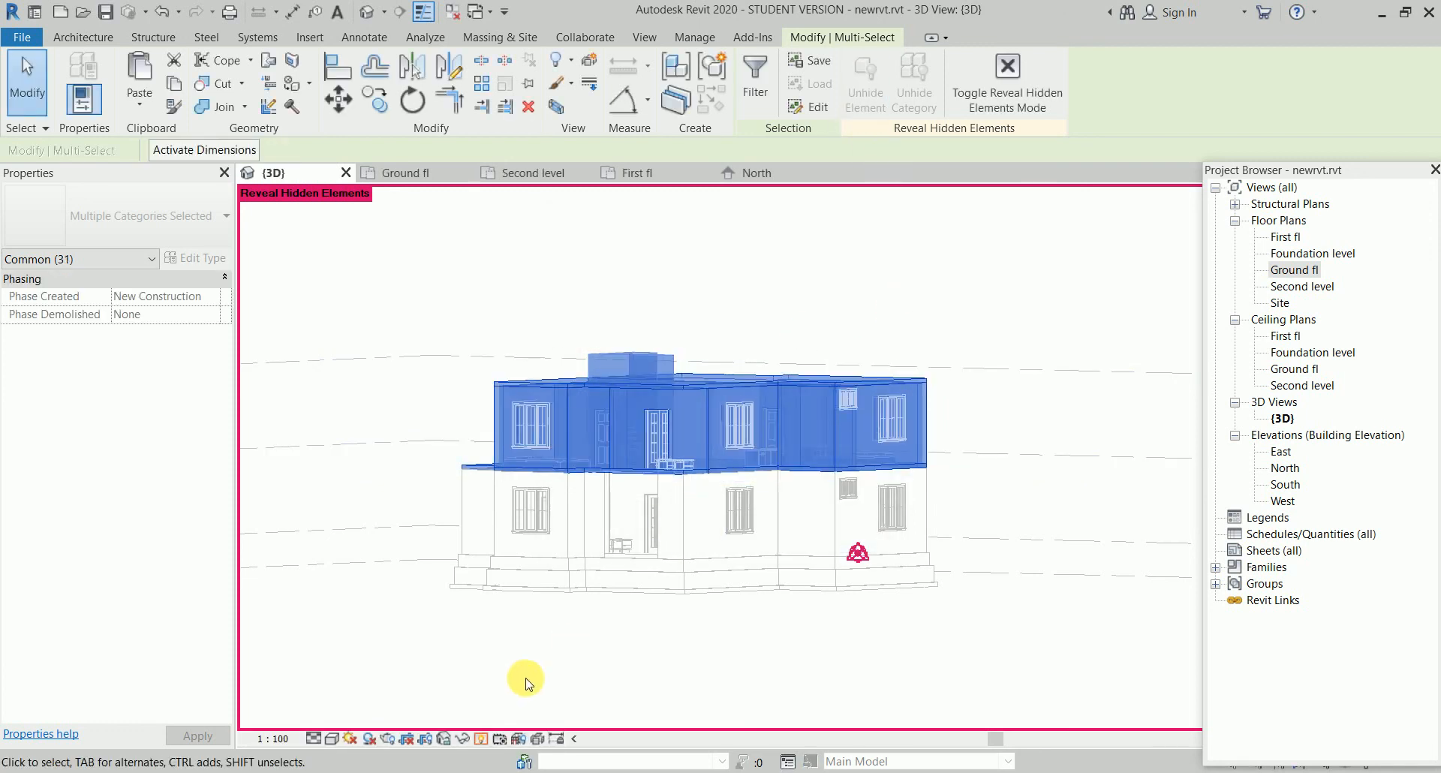
{"action": "left_click", "coordinate": [492, 741]}
{"action": "left_click", "coordinate": [976, 280]}
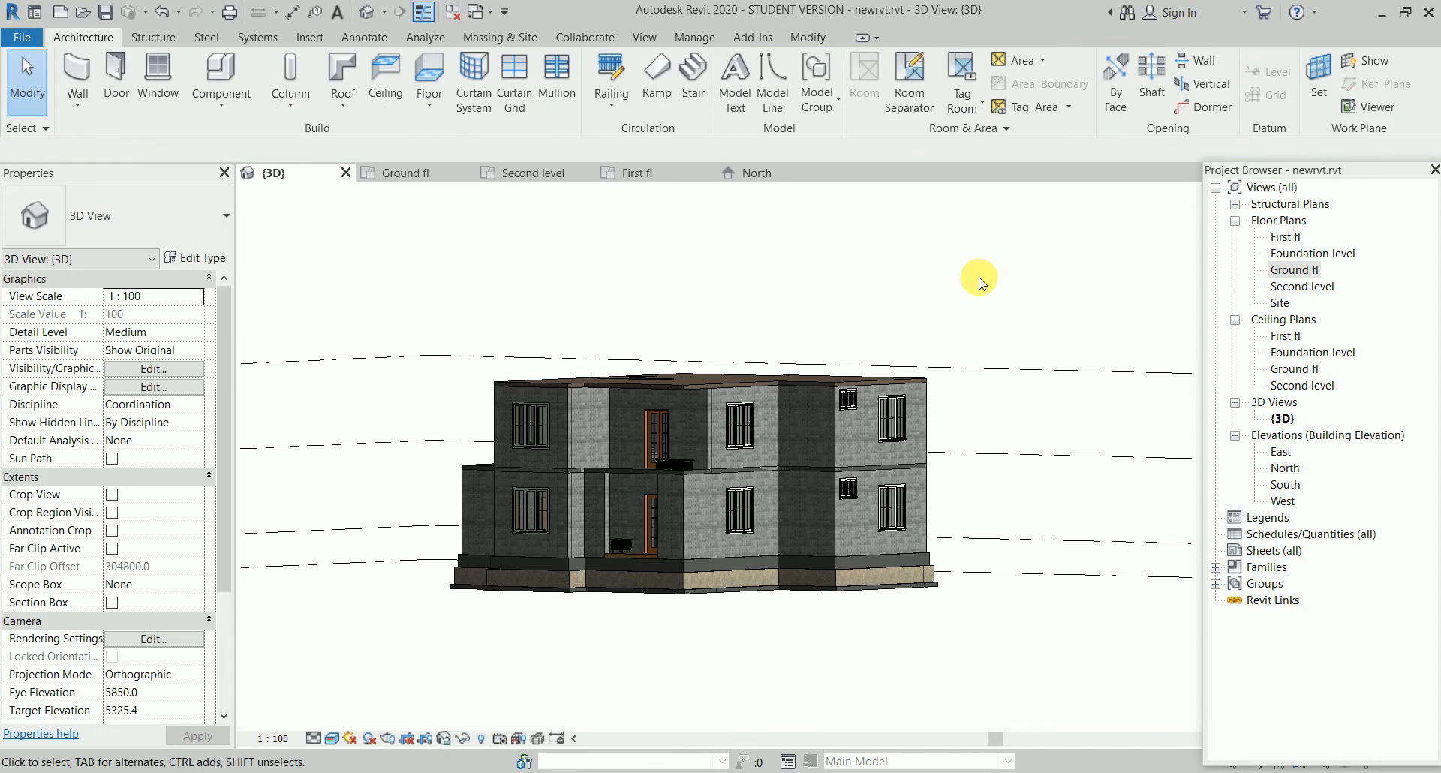
Inspect the complete two-storey house in 3D and check for any elements that are still hidden
{"action": "middle_click_drag", "start_coordinate": [953, 322], "coordinate": [994, 573], "text": "shift"}
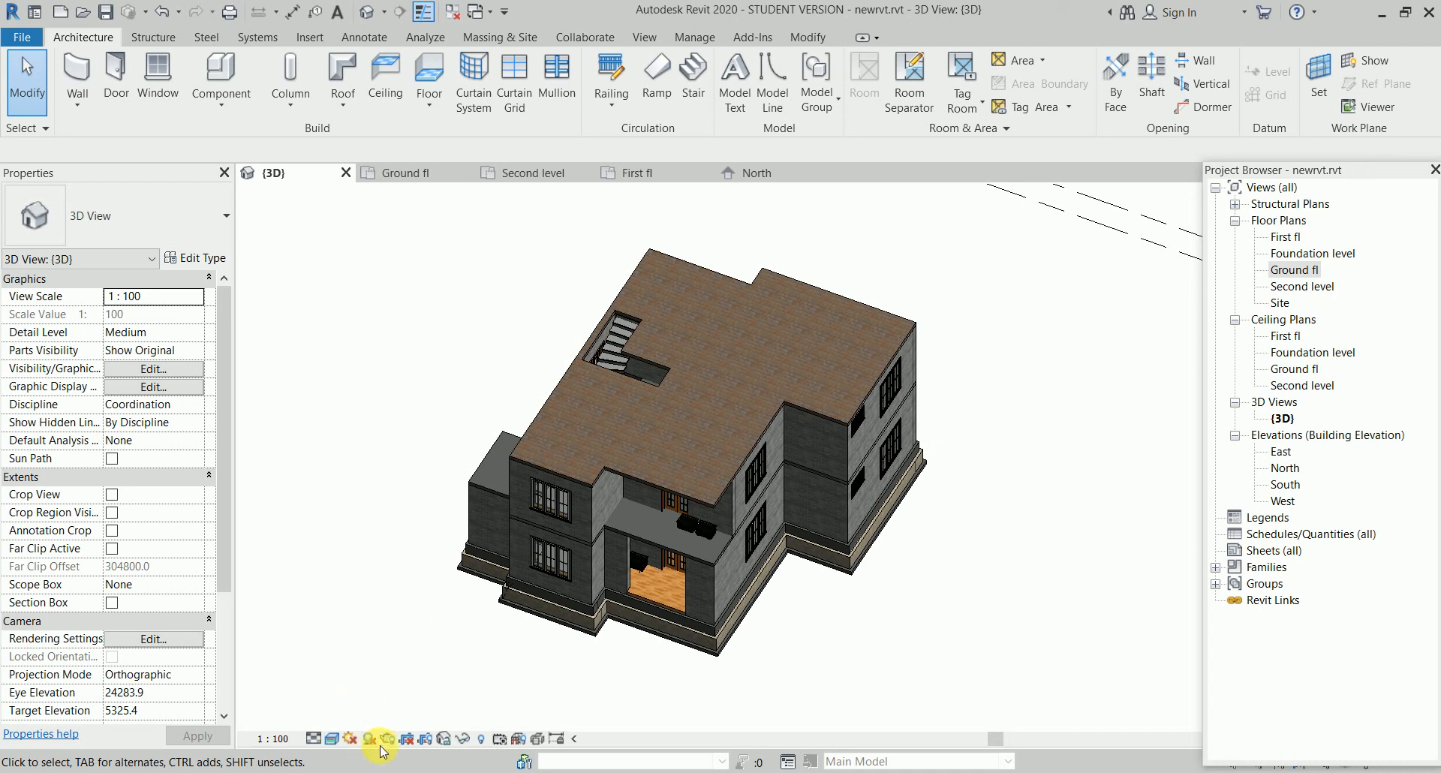
{"action": "left_click", "coordinate": [481, 739]}
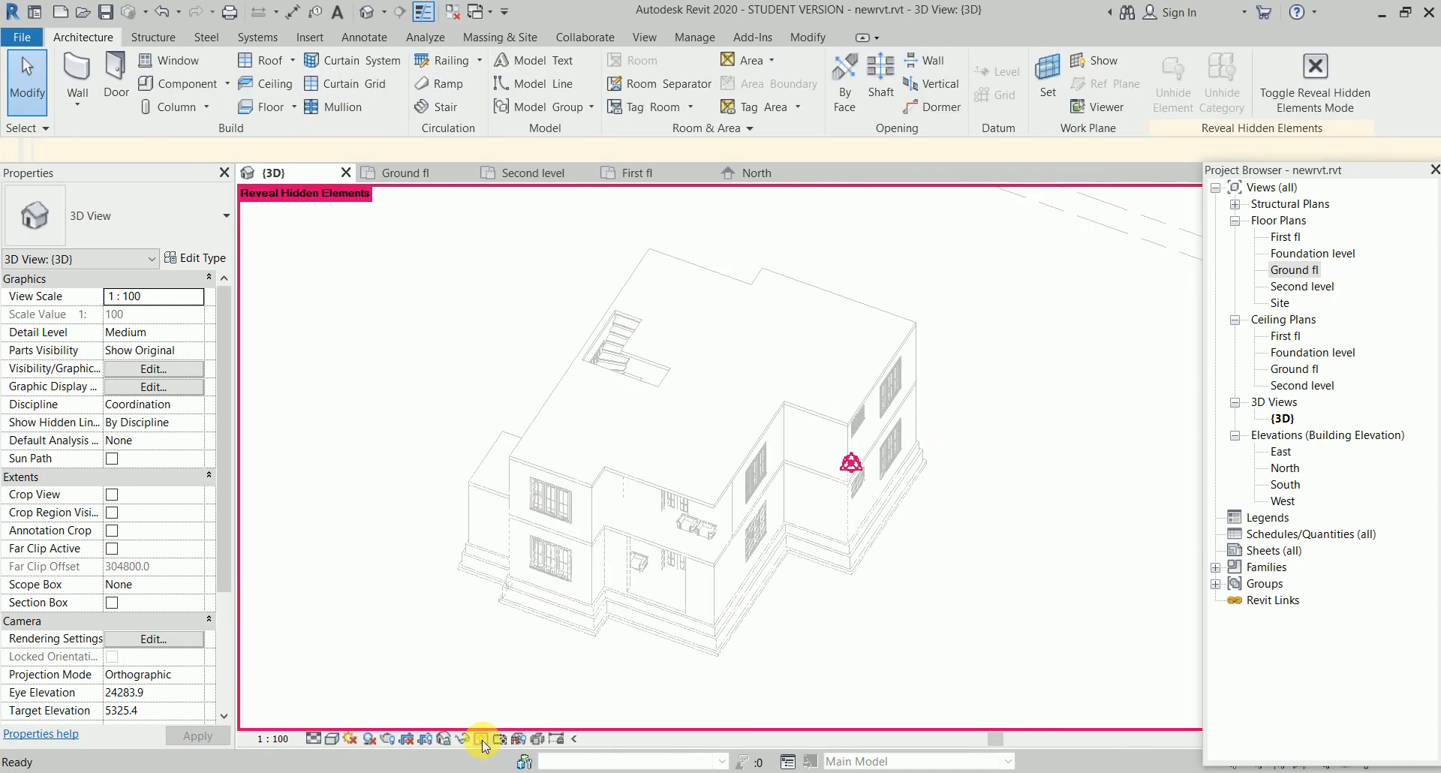
{"action": "left_click", "coordinate": [481, 739]}
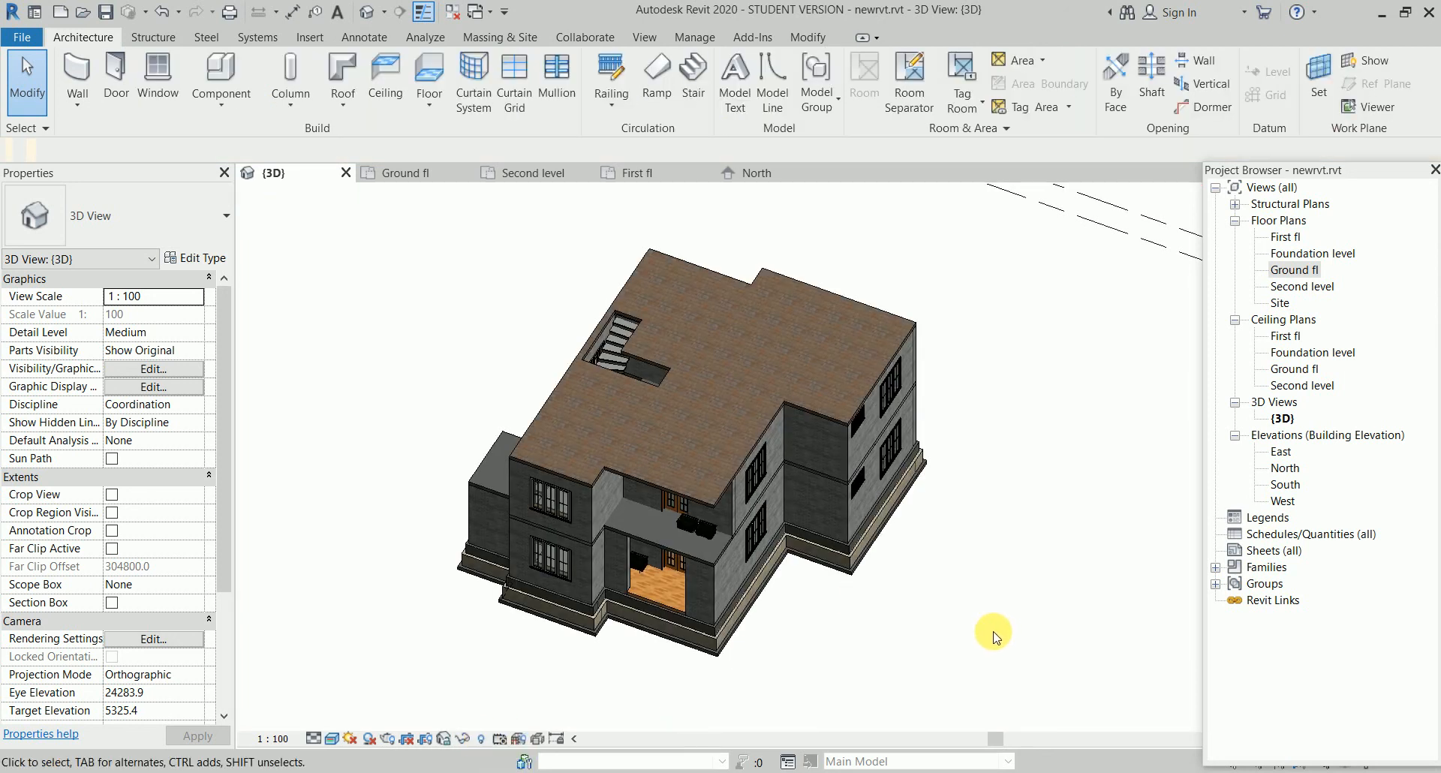
{"action": "middle_click_drag", "start_coordinate": [992, 637], "coordinate": [763, 305], "text": "shift"}
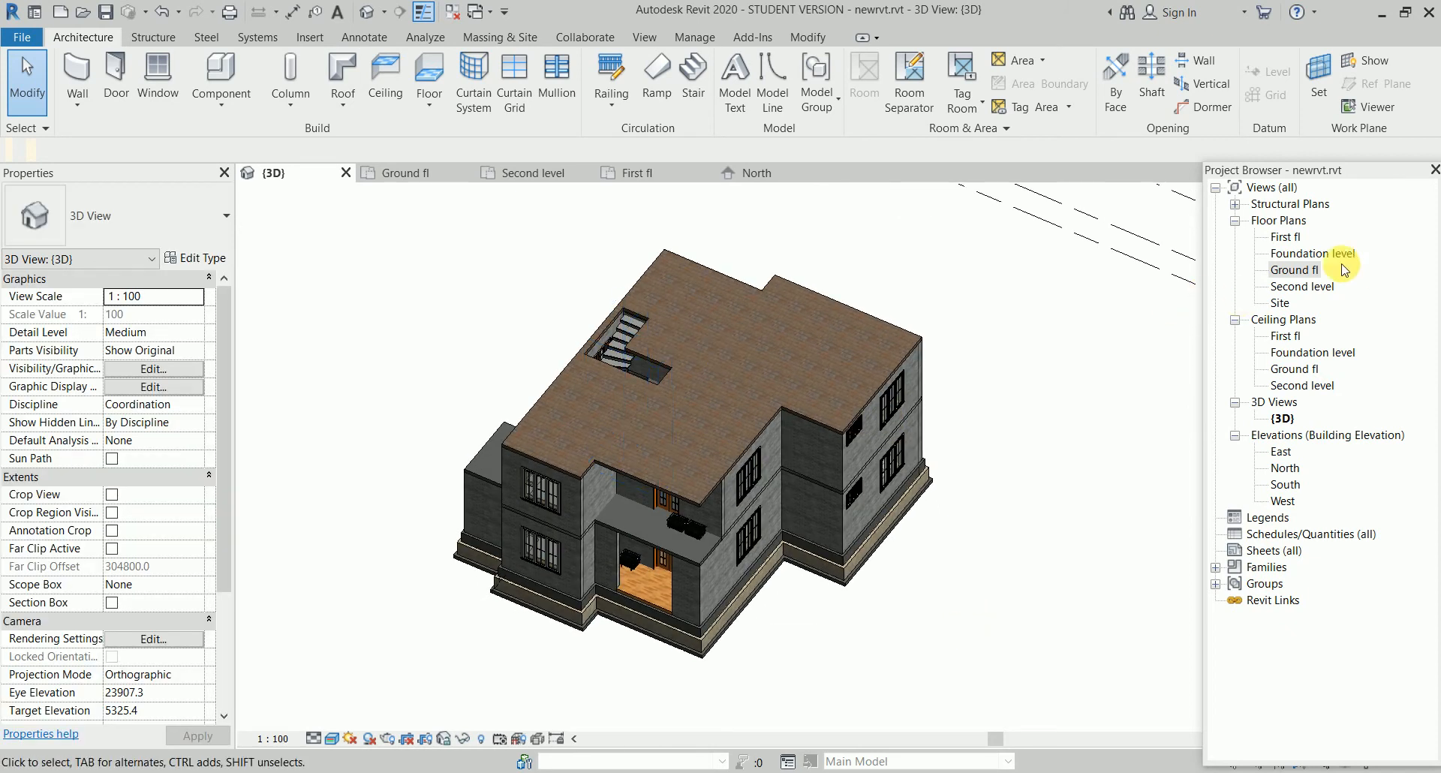
Open the Second level floor plan and start a sketched 900mm Pipe railing path with a 100 mm offset
{"action": "double_click", "coordinate": [1295, 287]}
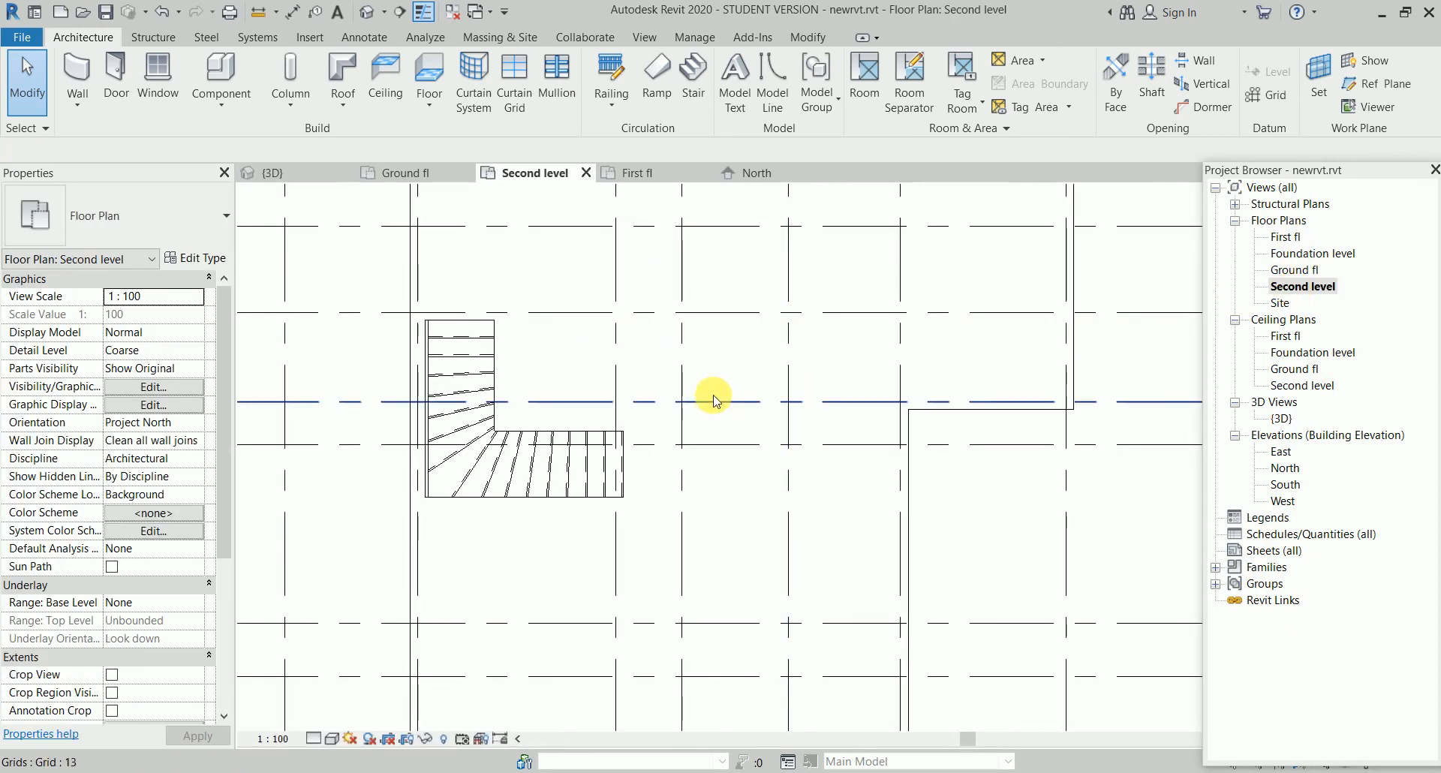
{"action": "scroll", "coordinate": [722, 396], "scroll_direction": "up", "scroll_amount": 3}
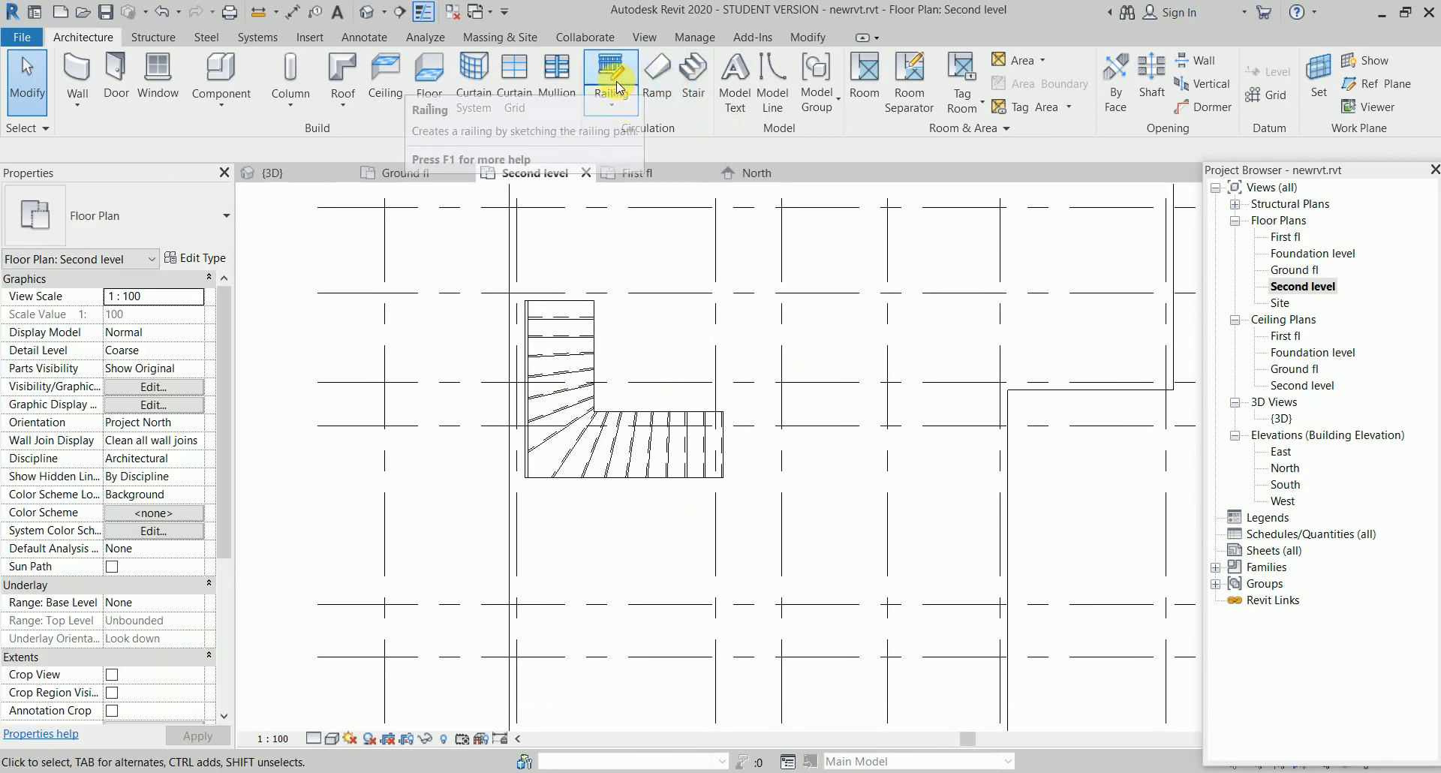
{"action": "left_click", "coordinate": [611, 104]}
{"action": "left_click", "coordinate": [602, 138]}
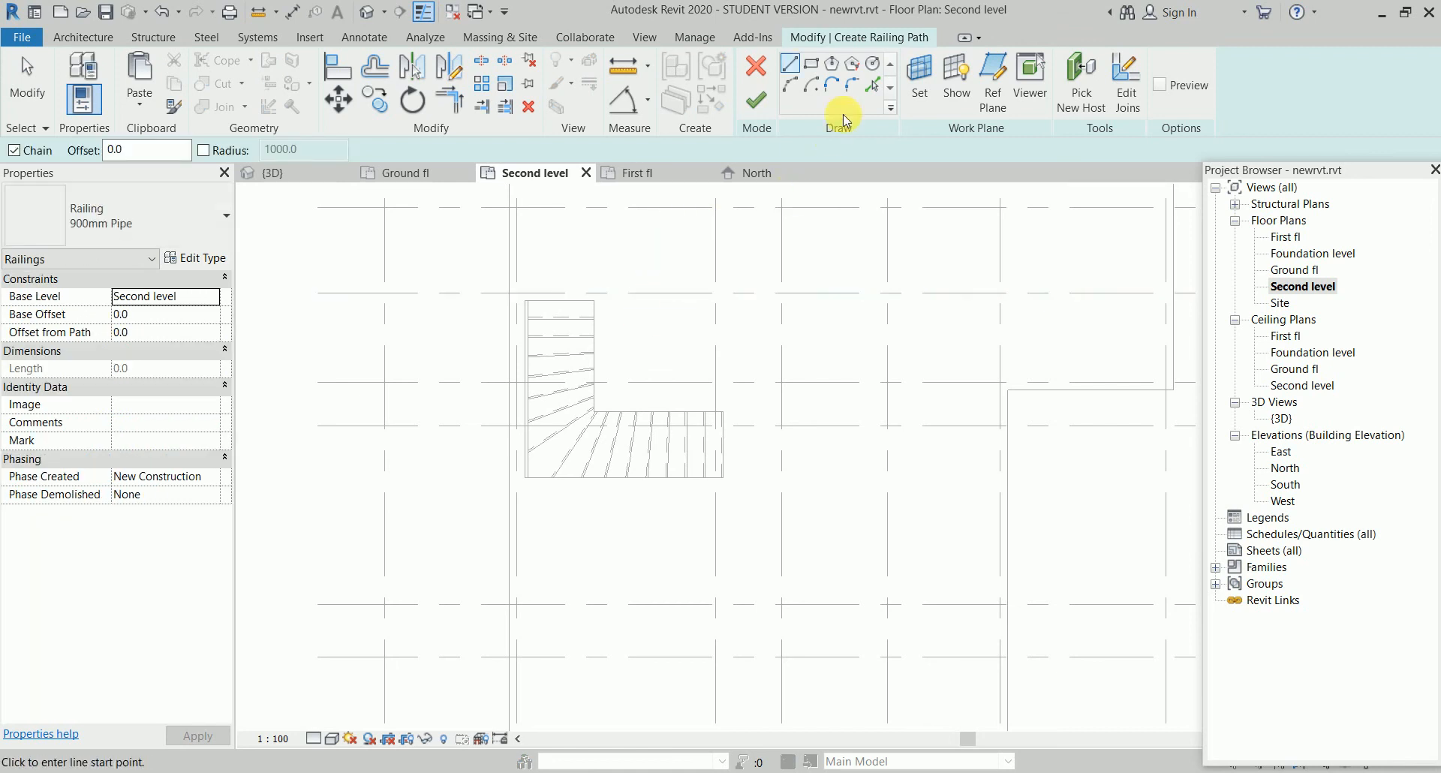
{"action": "double_click", "coordinate": [128, 150]}
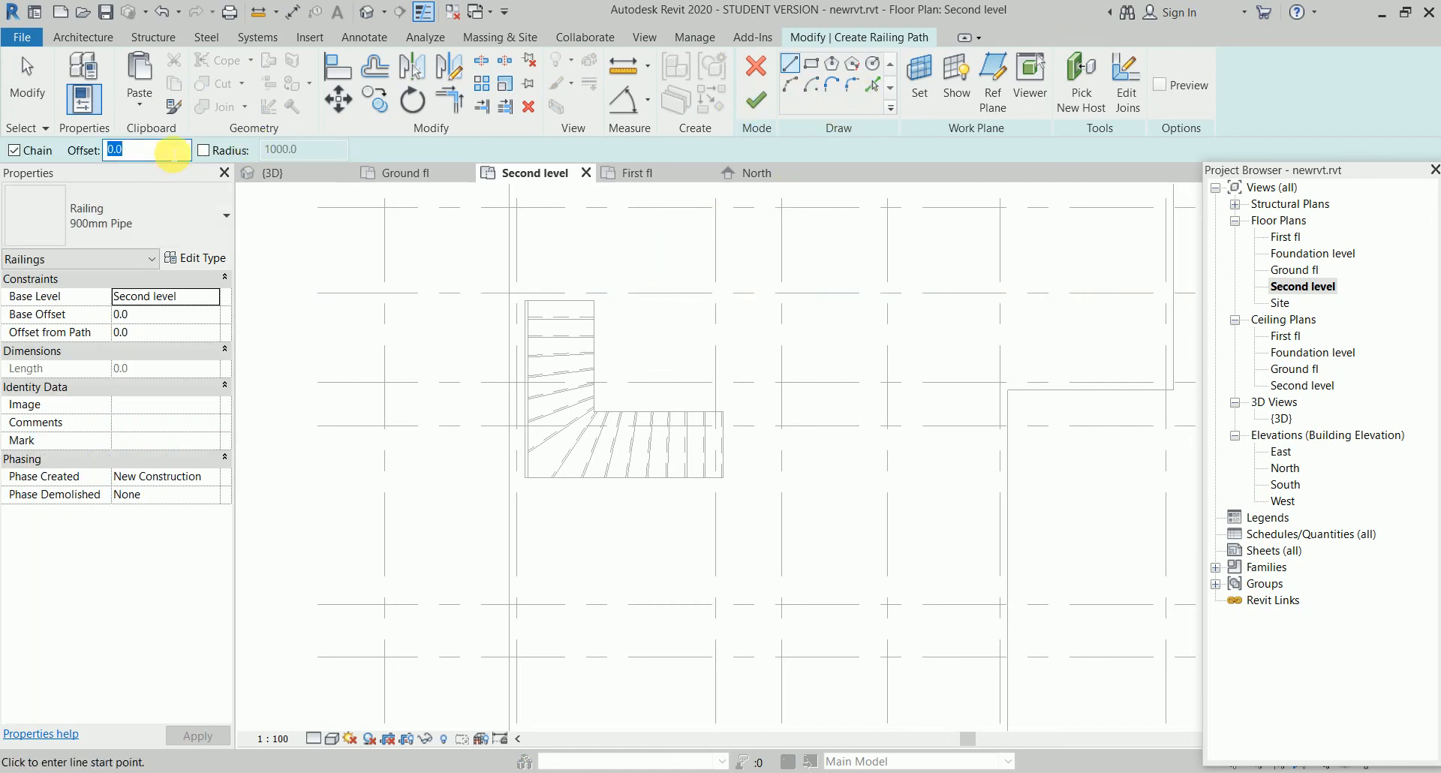
{"action": "type", "text": "100.0"}
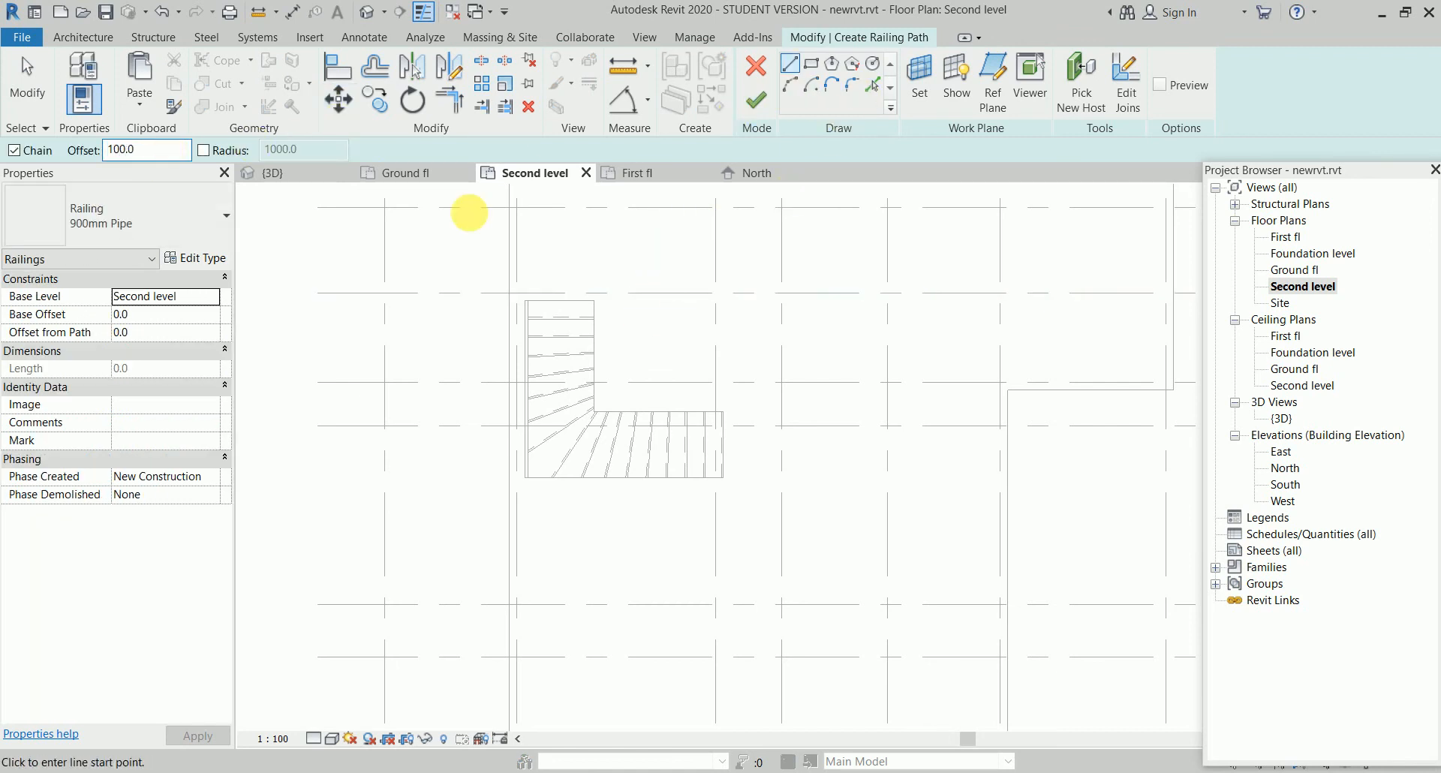
Sketch the railing path around the L-shaped stair, along its inner edges, end and outer side to grid 2, and finish the railing
{"action": "scroll", "coordinate": [612, 345], "scroll_direction": "up", "scroll_amount": 2}
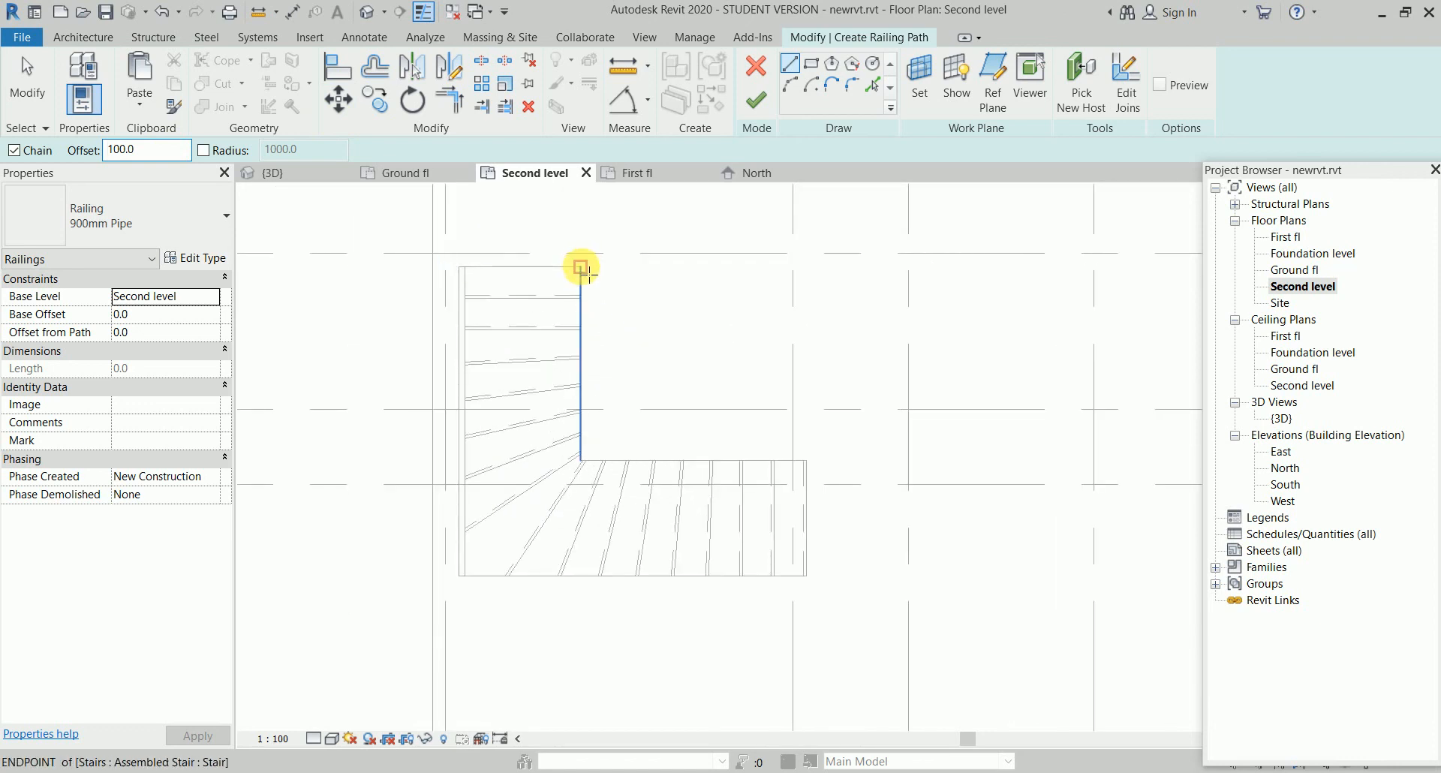
{"action": "left_click", "coordinate": [582, 268]}
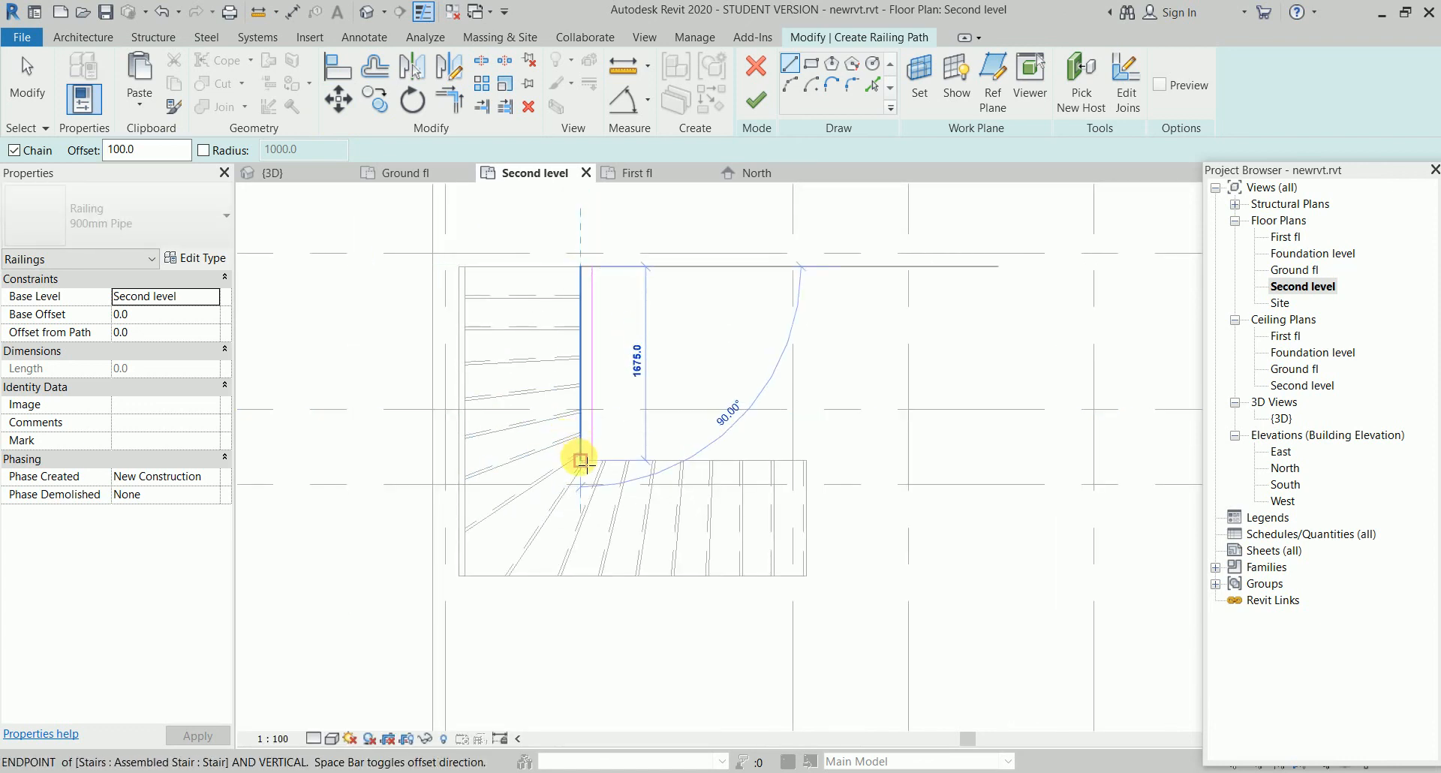
{"action": "left_click", "coordinate": [582, 460]}
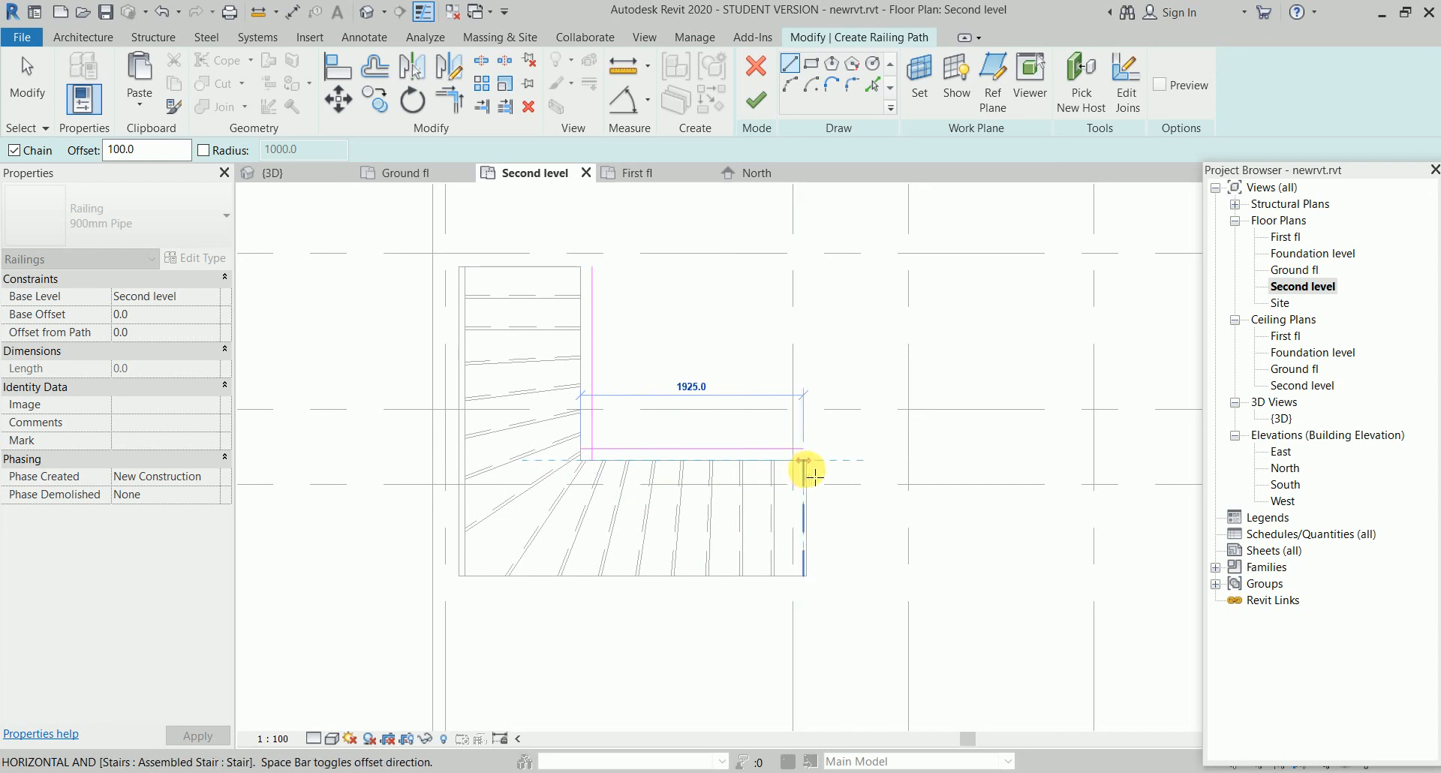
{"action": "left_click", "coordinate": [805, 460]}
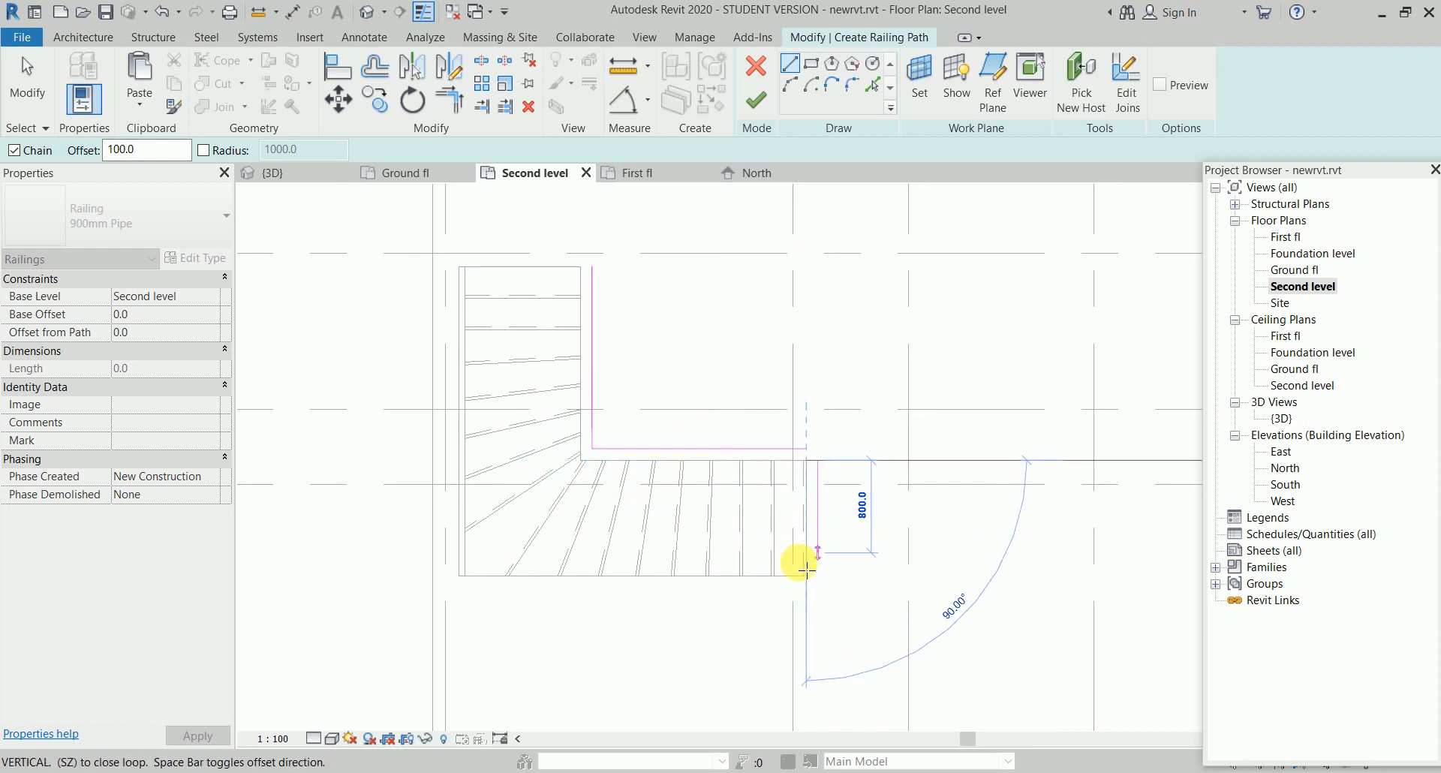
{"action": "left_click", "coordinate": [809, 587]}
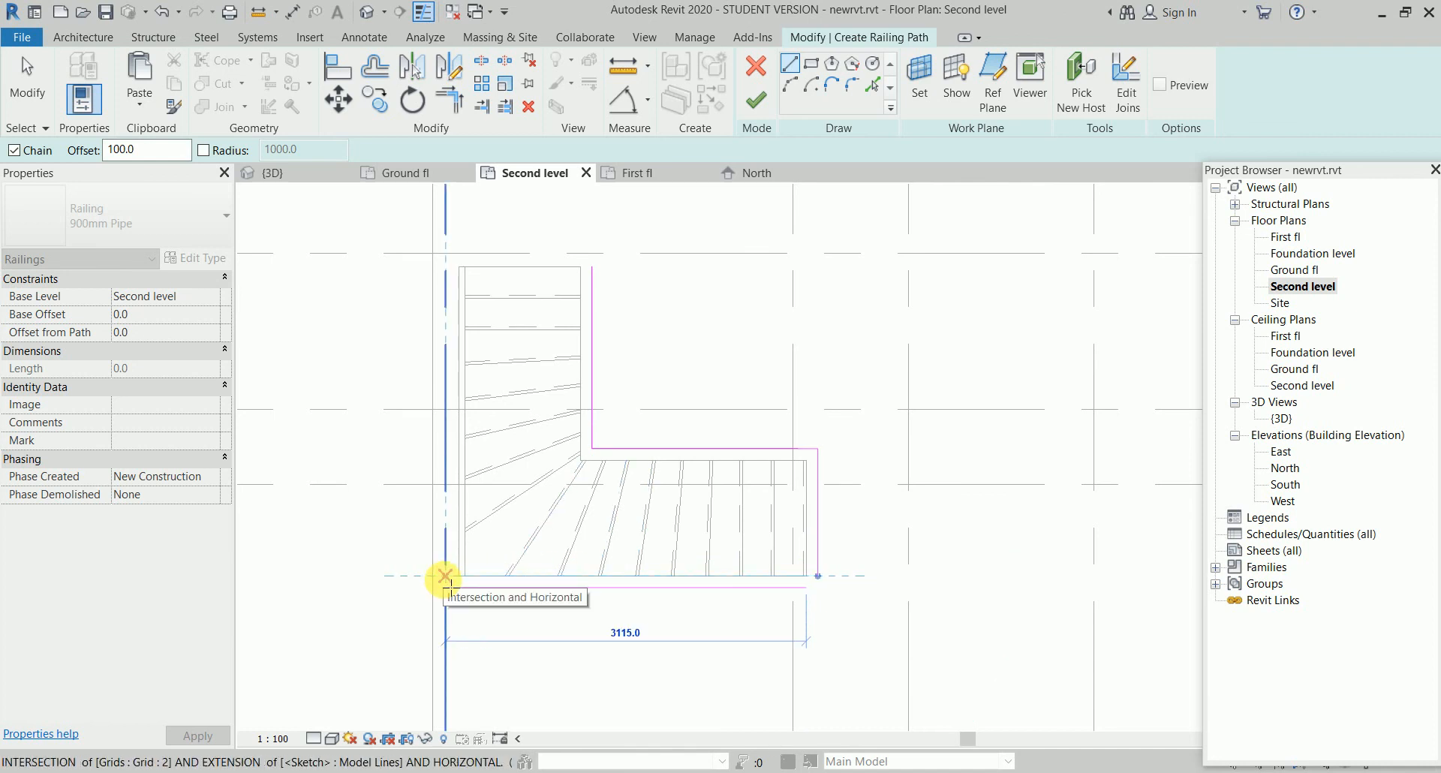
{"action": "scroll", "coordinate": [445, 577], "scroll_direction": "up", "scroll_amount": 3}
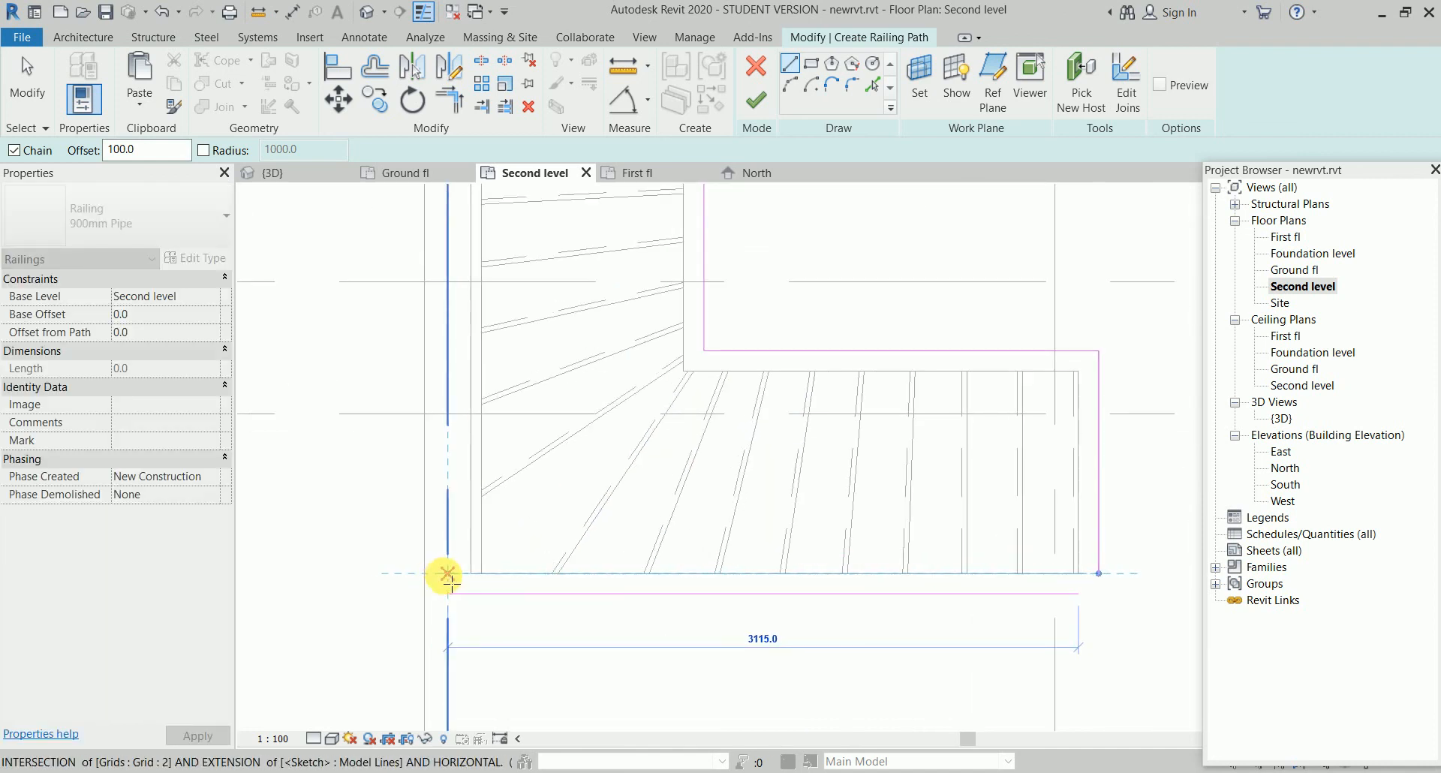
{"action": "left_click", "coordinate": [448, 576]}
{"action": "key", "text": "Escape"}
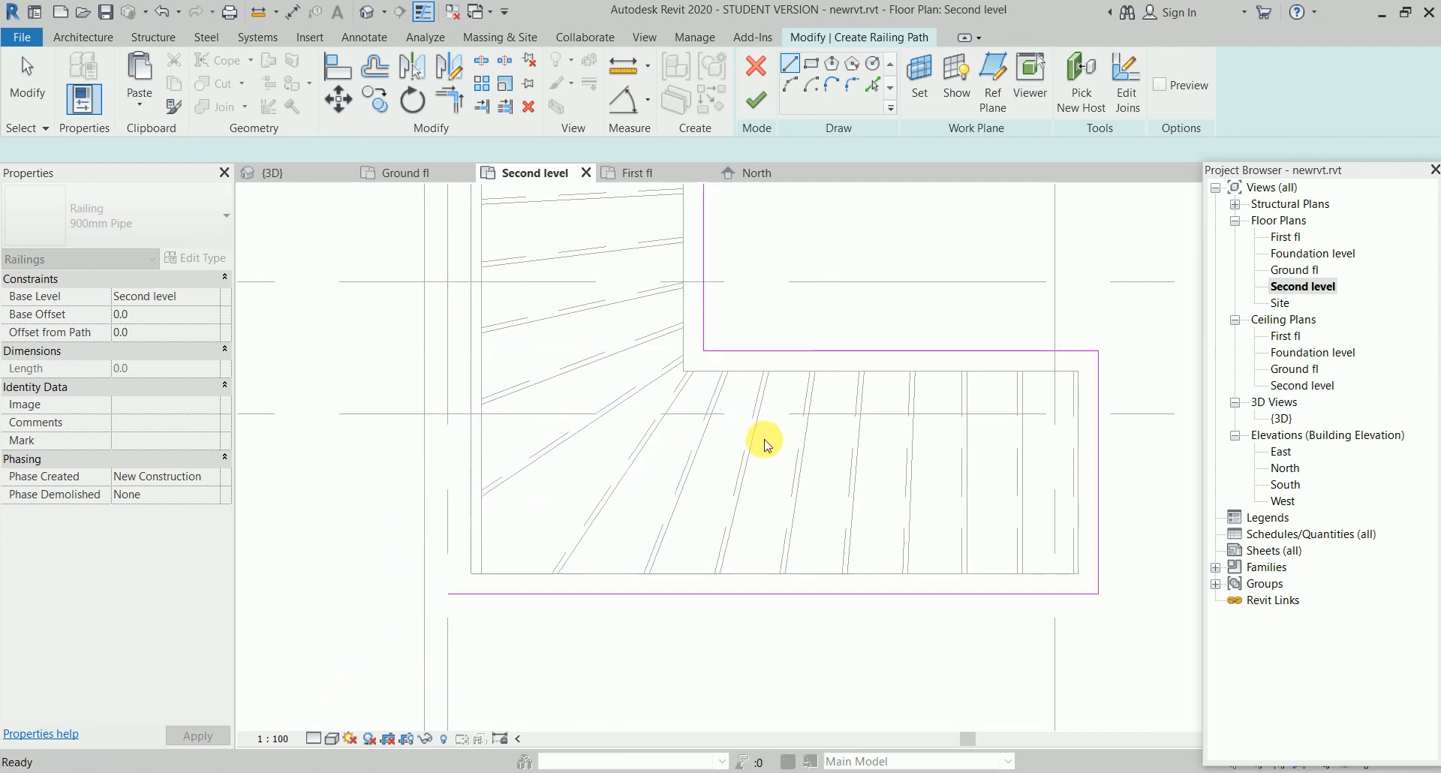
{"action": "left_click", "coordinate": [756, 100]}
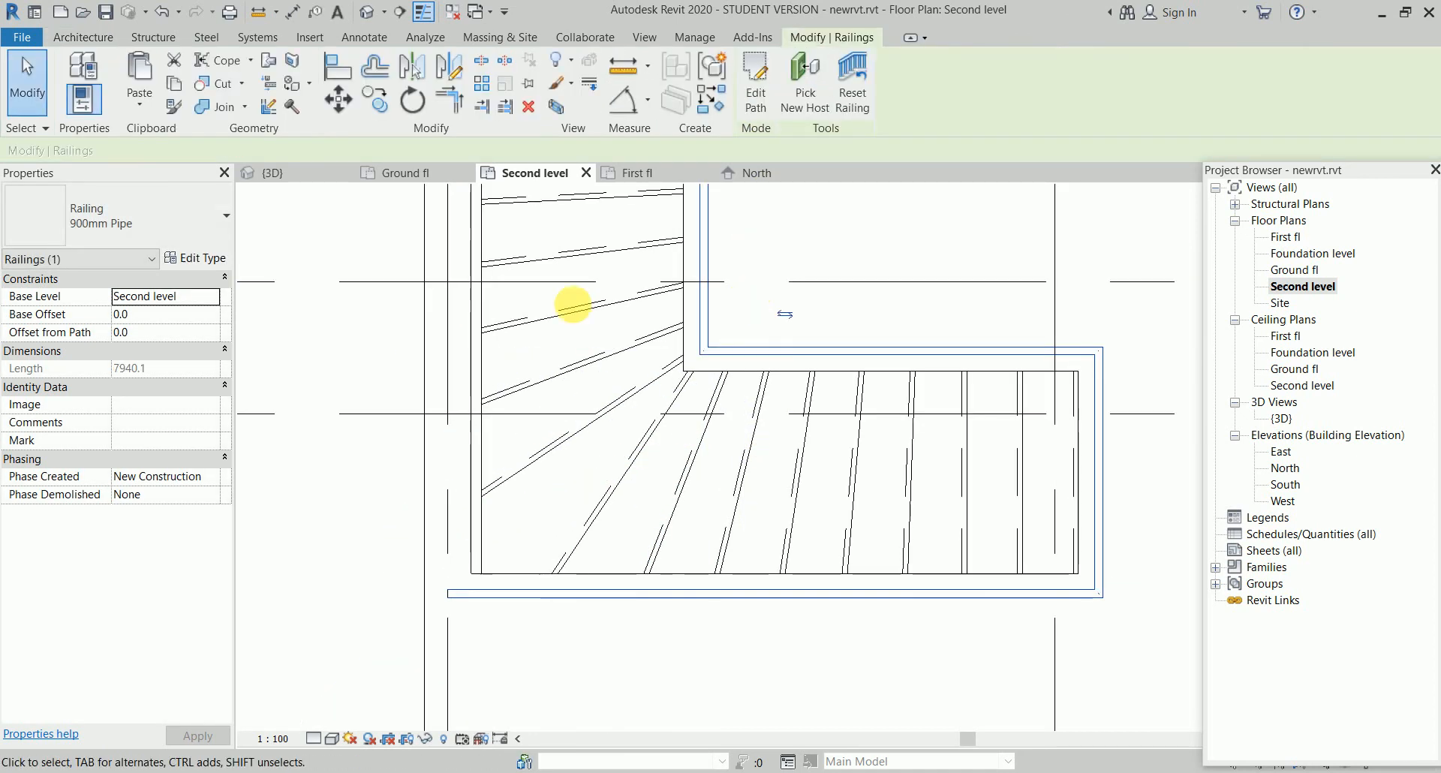
Inspect the new railing around the roof stair opening in the 3D view
{"action": "key", "text": "ctrl+Tab"}
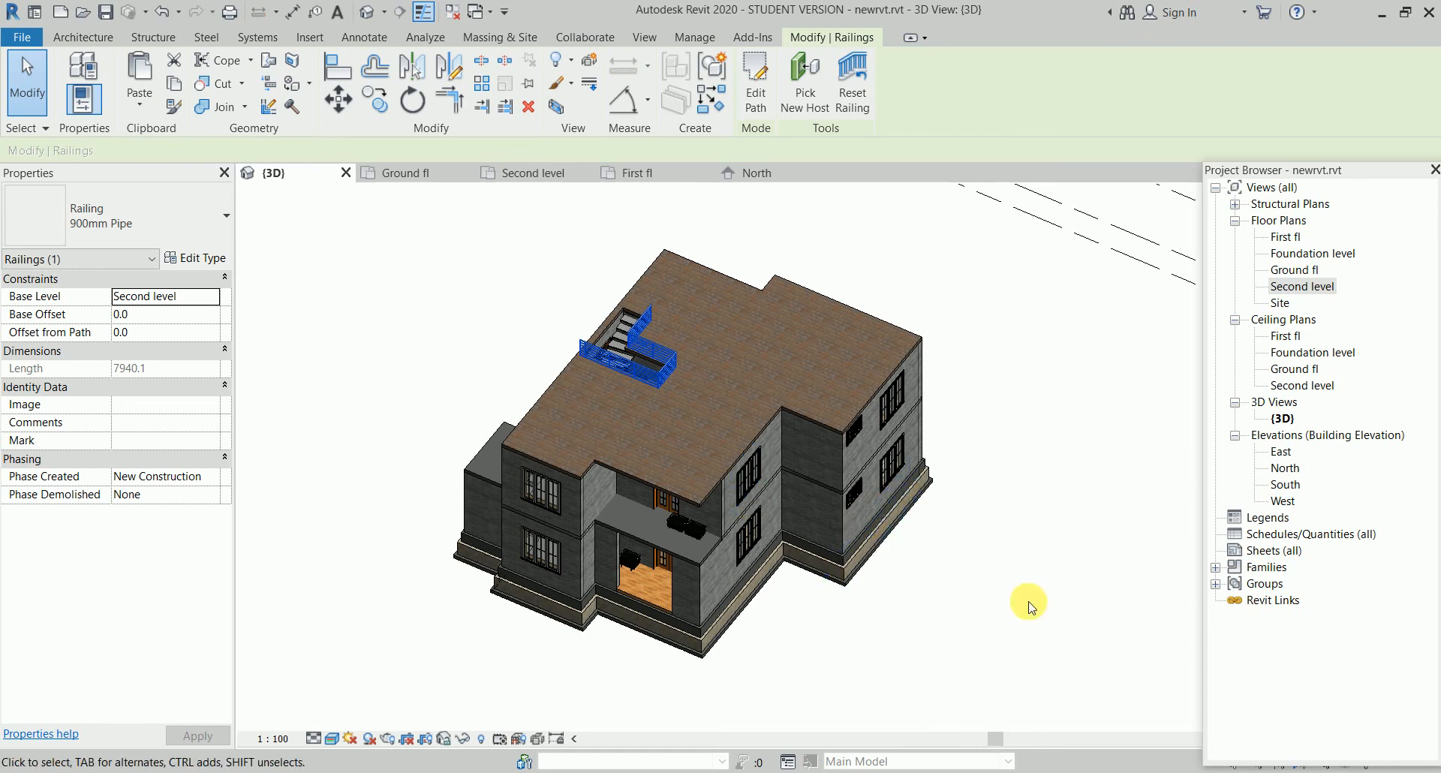
{"action": "left_click", "coordinate": [1029, 604]}
{"action": "middle_click_drag", "start_coordinate": [967, 360], "coordinate": [878, 430]}
{"action": "scroll", "coordinate": [701, 498], "scroll_direction": "up", "scroll_amount": 10}
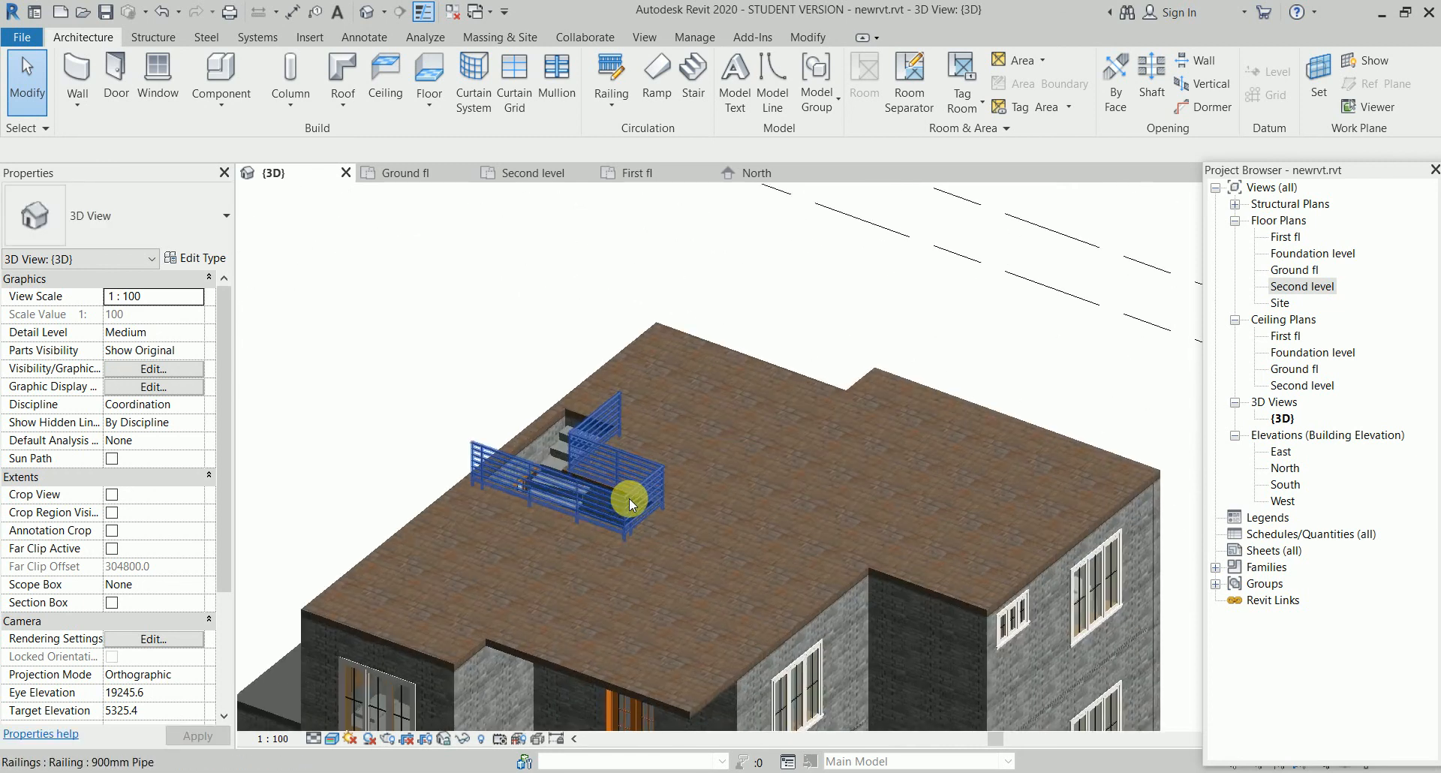
{"action": "middle_click_drag", "start_coordinate": [675, 408], "coordinate": [841, 428]}
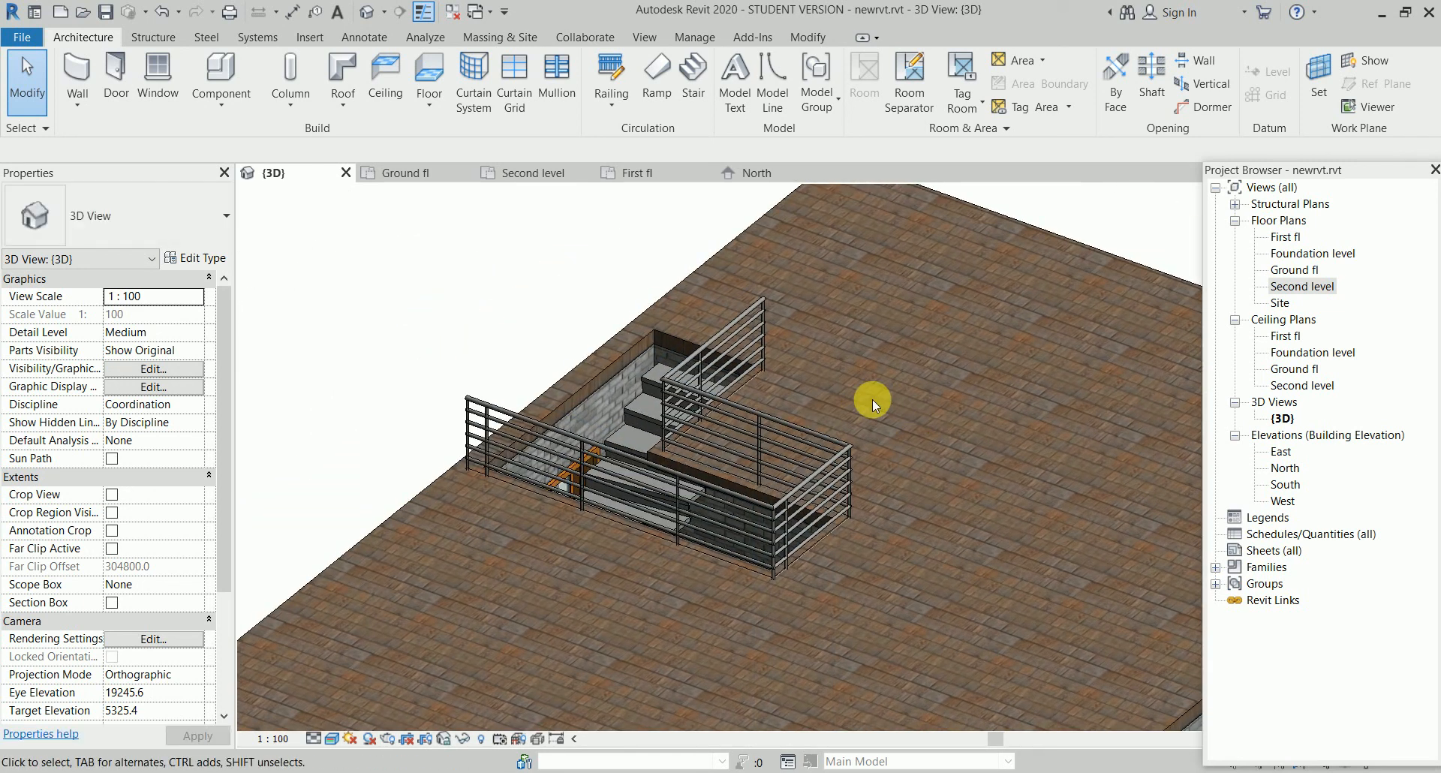
Set up an architectural Generic -230mm wall at Second level with 1200 mm unconnected height and location line Finish Face: Exterior
{"action": "double_click", "coordinate": [1313, 294]}
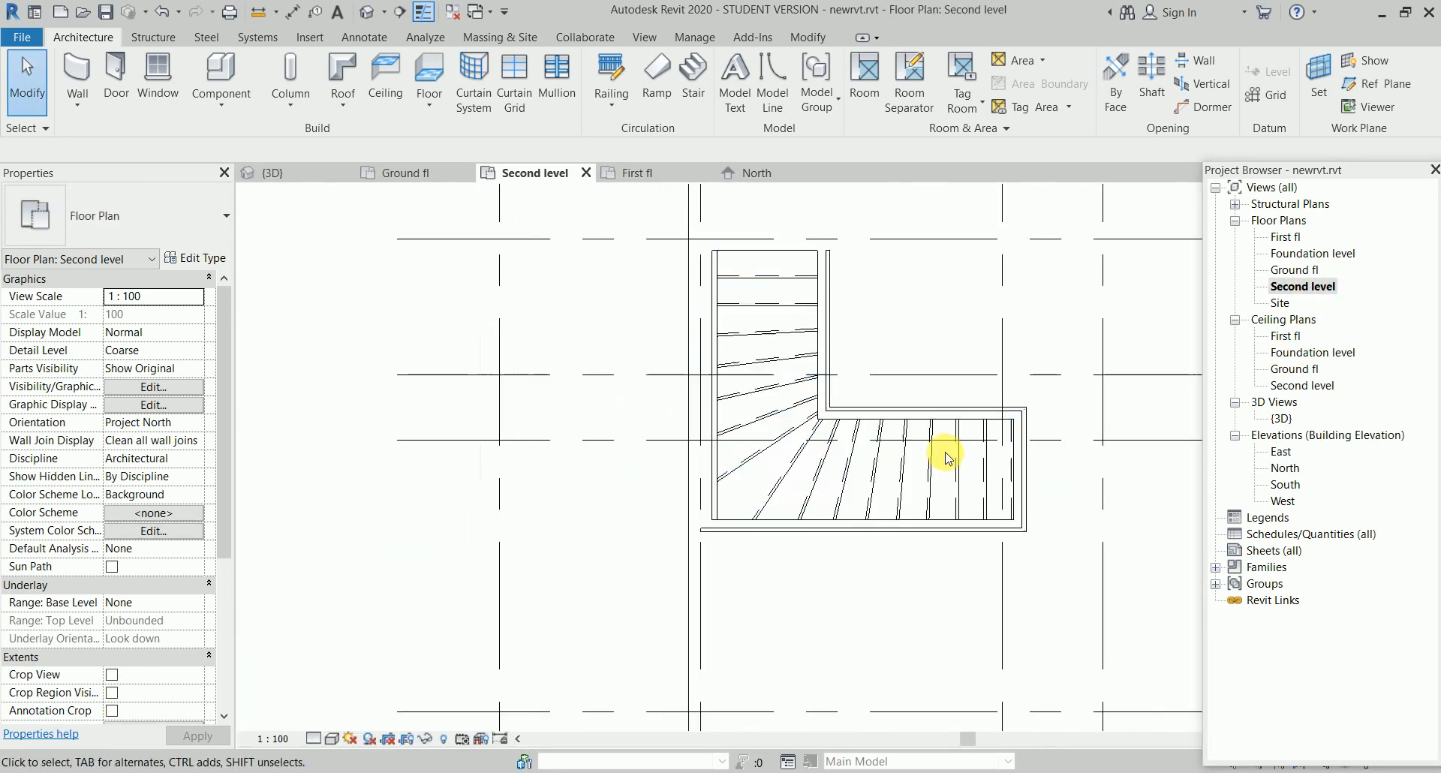
{"action": "scroll", "coordinate": [939, 452], "scroll_direction": "down", "scroll_amount": 6}
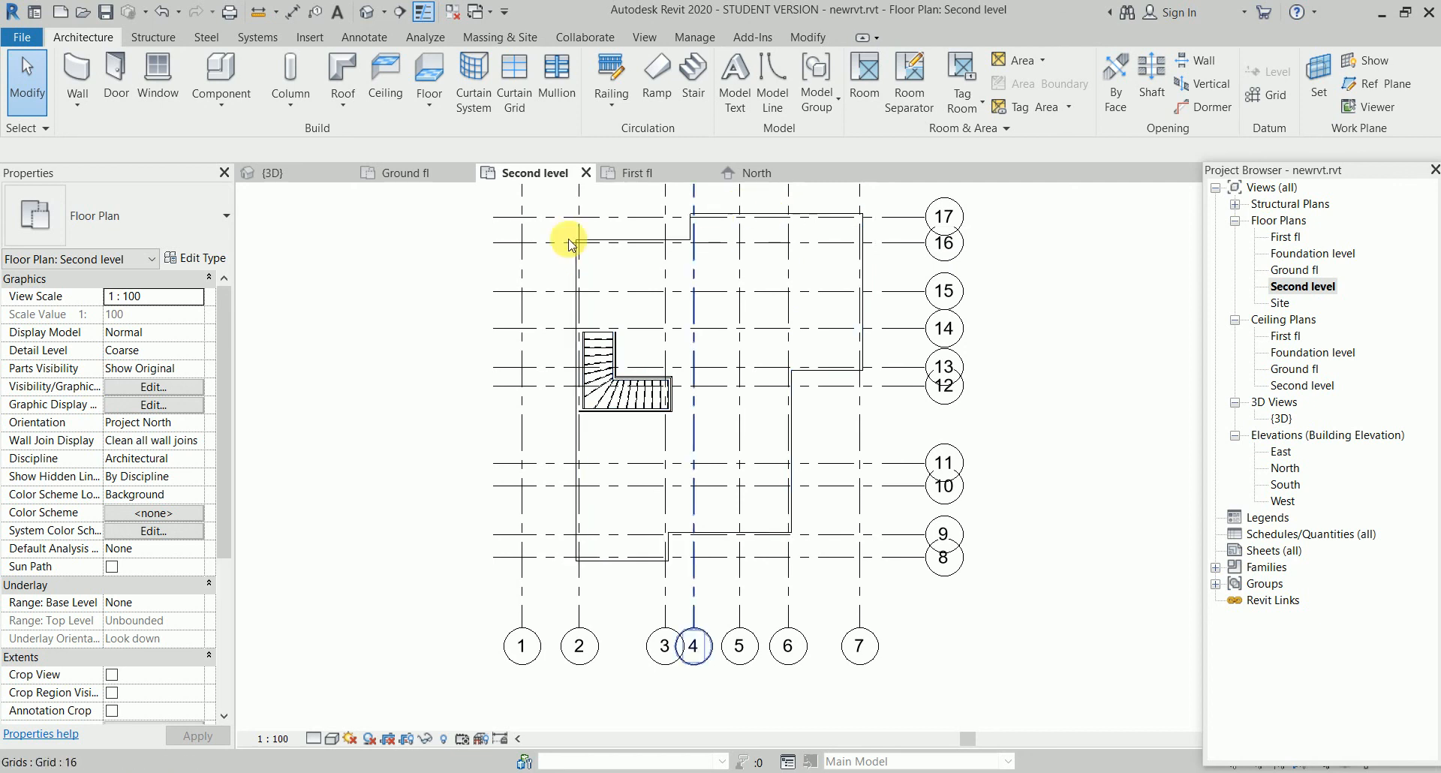
{"action": "left_click", "coordinate": [78, 104]}
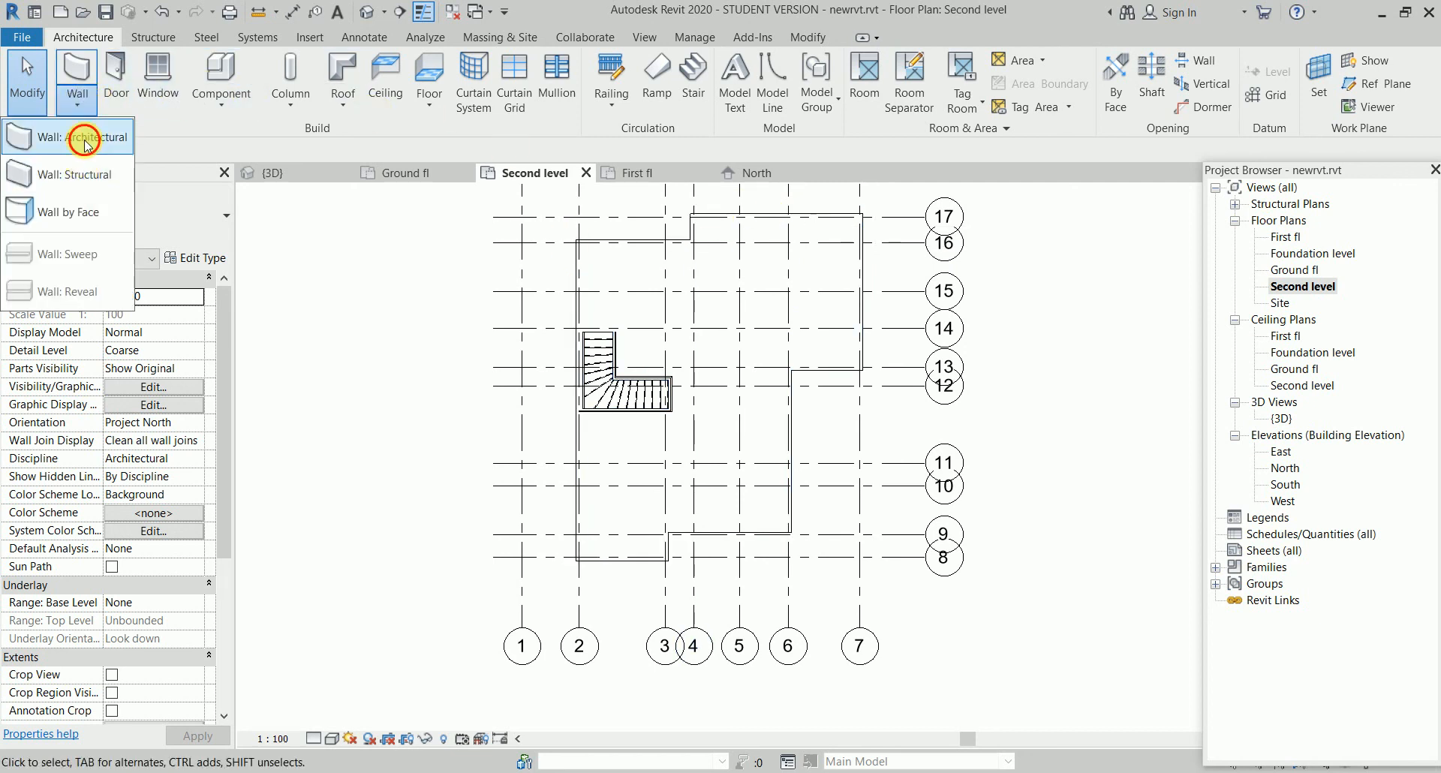
{"action": "left_click", "coordinate": [84, 148]}
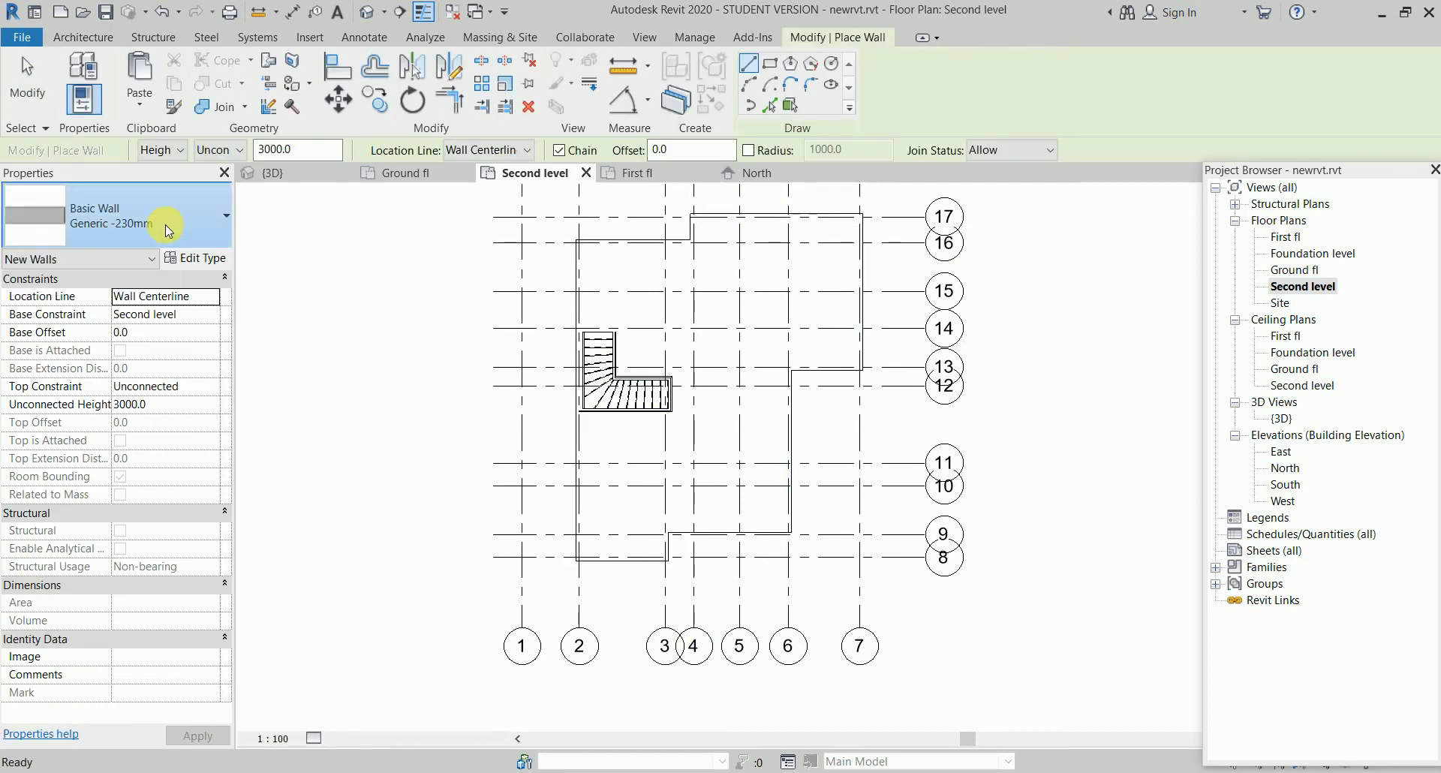
{"action": "left_click", "coordinate": [165, 223]}
{"action": "left_click", "coordinate": [165, 223]}
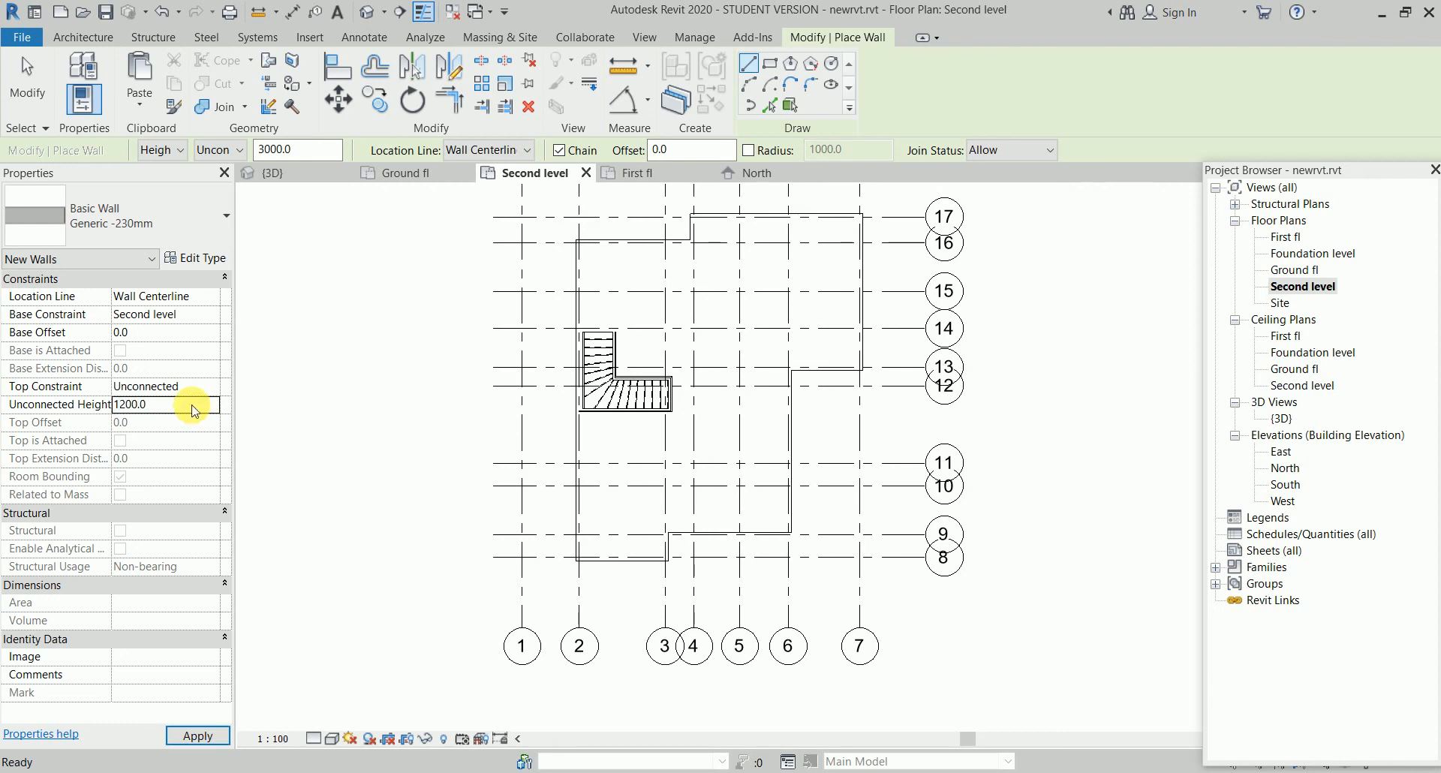
{"action": "middle_click_drag", "start_coordinate": [766, 232], "coordinate": [774, 284]}
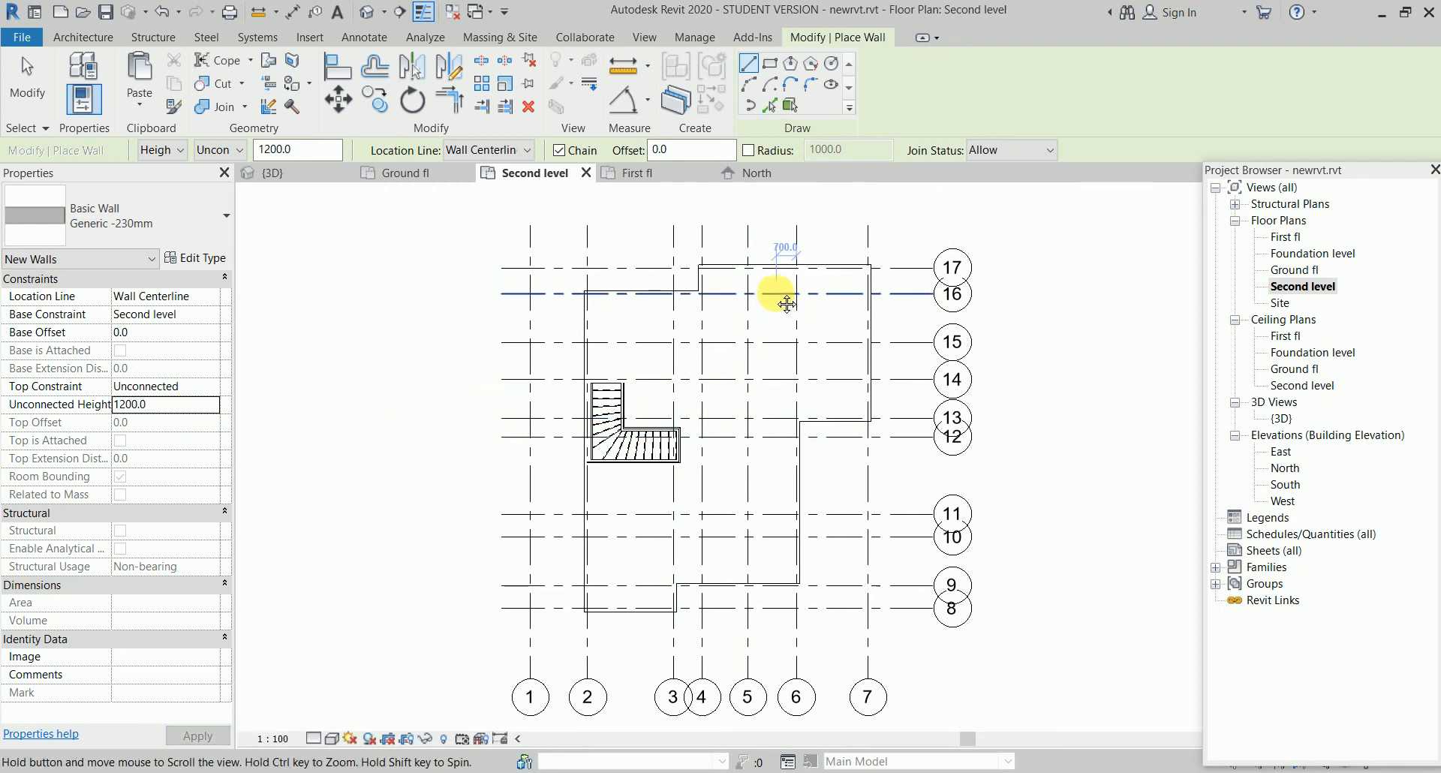
{"action": "left_click", "coordinate": [526, 151]}
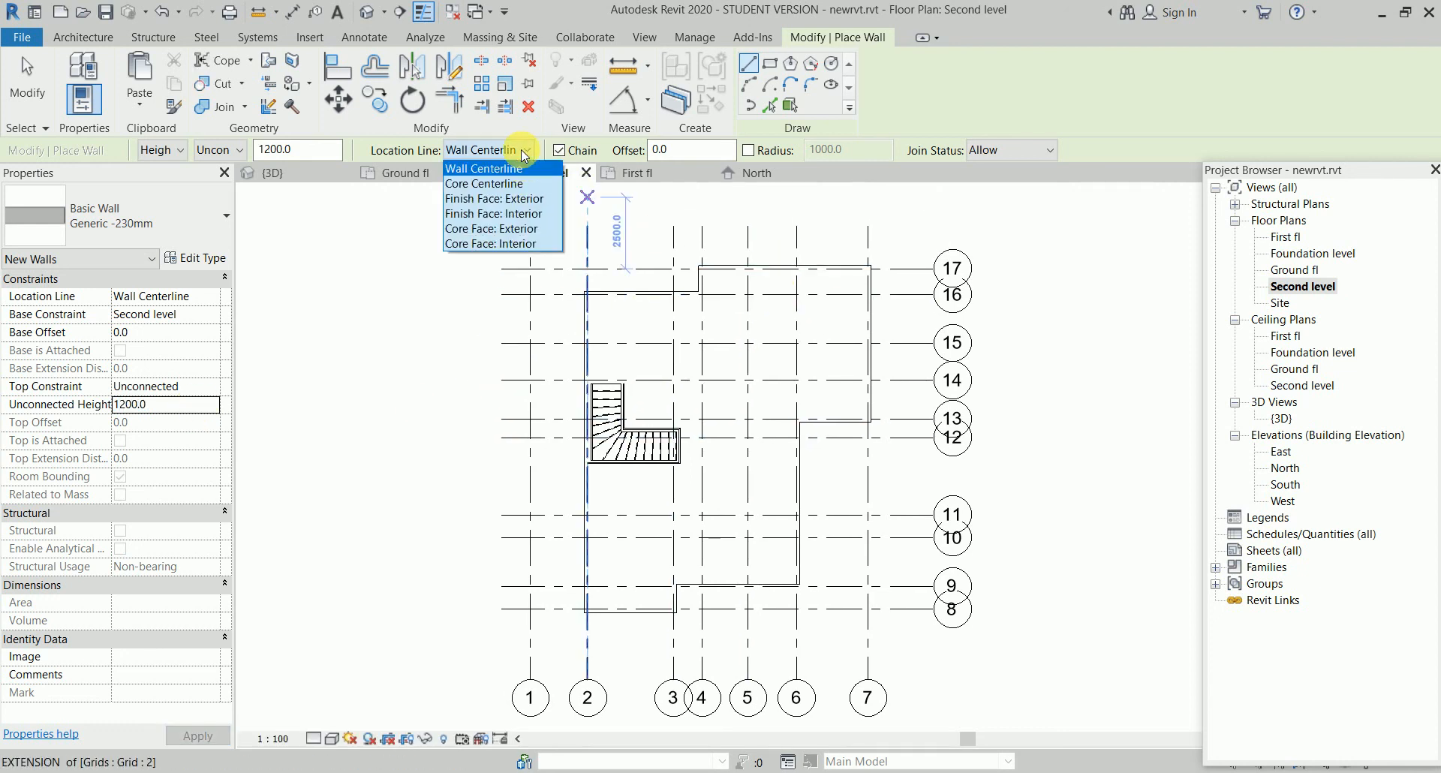
{"action": "left_click", "coordinate": [514, 201]}
{"action": "scroll", "coordinate": [761, 279], "scroll_direction": "up", "scroll_amount": 2}
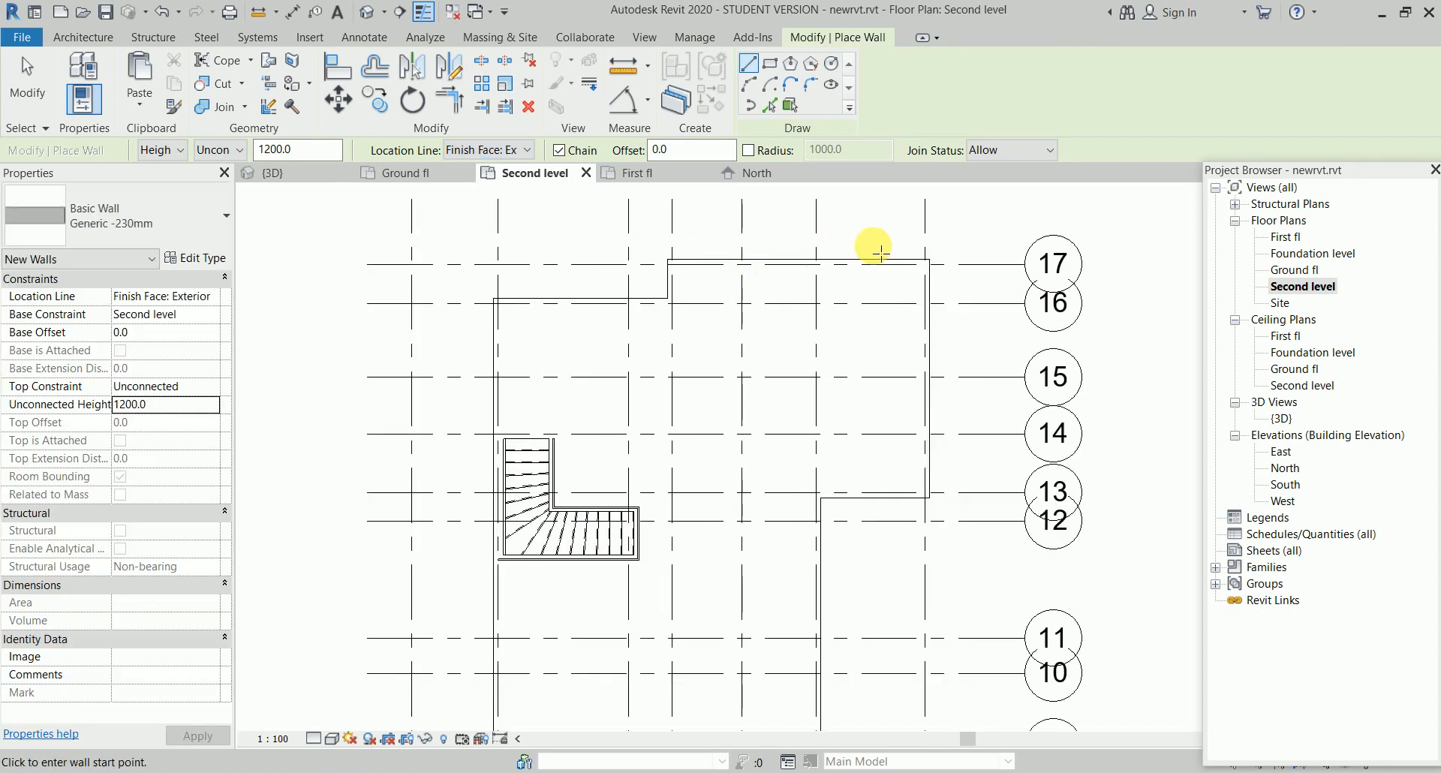
Place parapet walls by picking the roof edges along grids 17, 16 and 2, including the short return near grid 4
{"action": "left_click", "coordinate": [774, 108]}
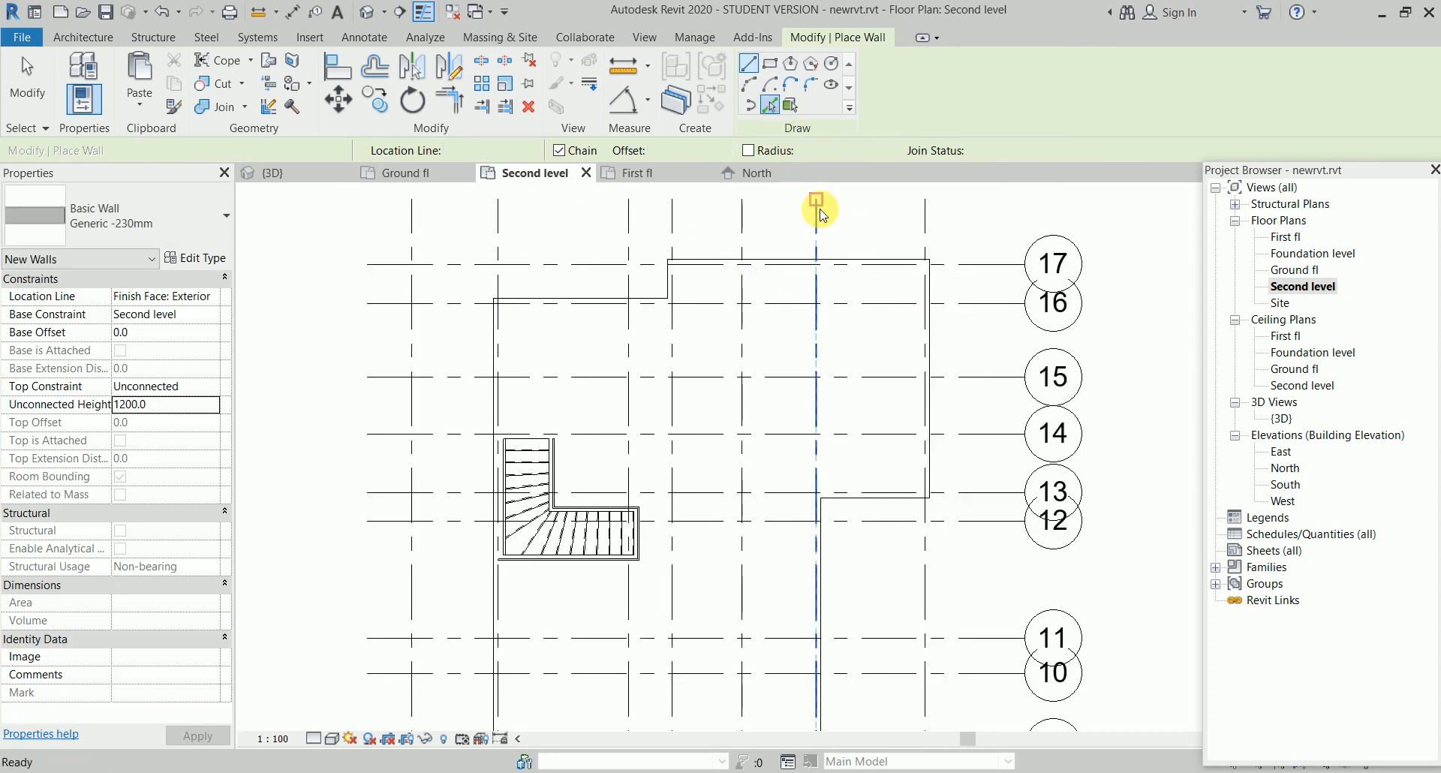
{"action": "left_click", "coordinate": [846, 261]}
{"action": "scroll", "coordinate": [695, 299], "scroll_direction": "up", "scroll_amount": 2}
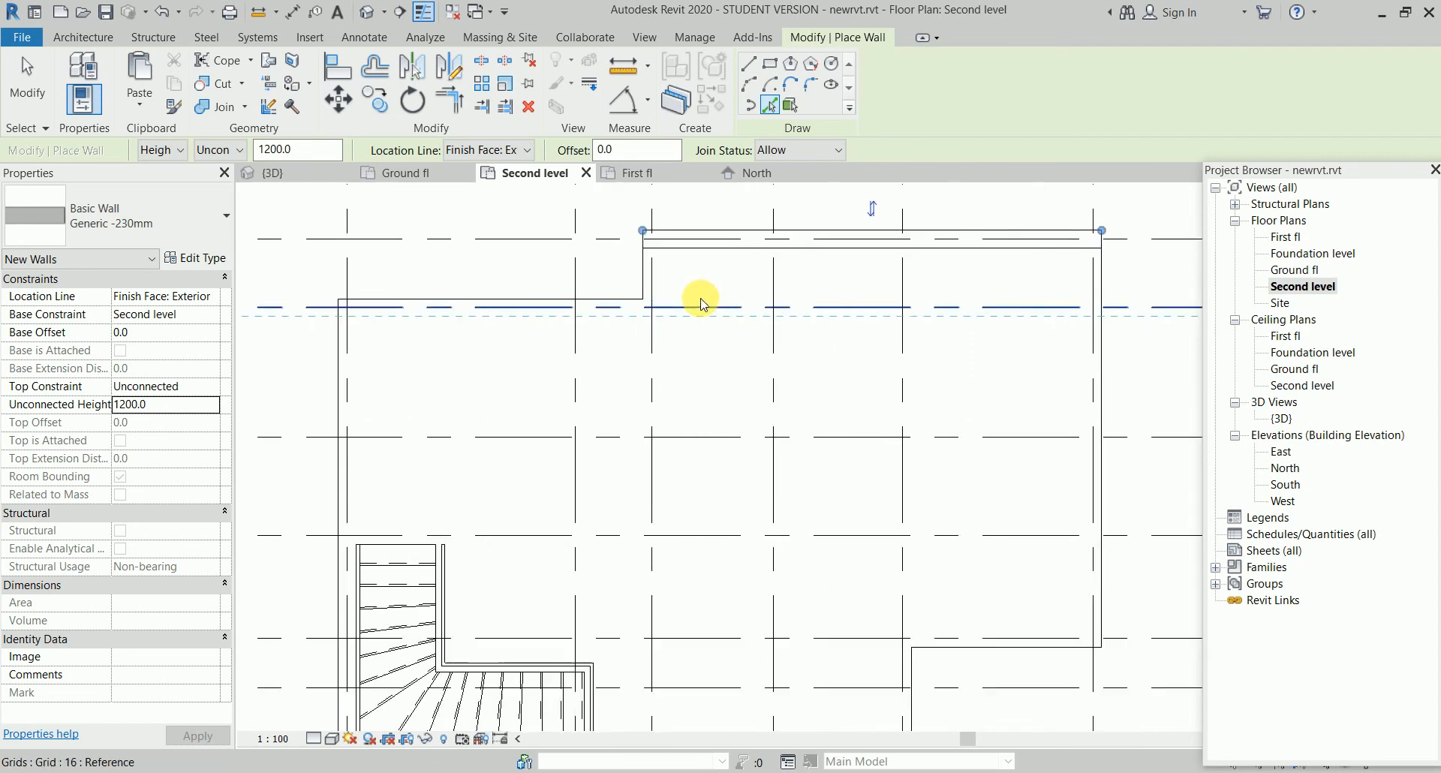
{"action": "left_click", "coordinate": [611, 300]}
{"action": "left_click", "coordinate": [337, 373]}
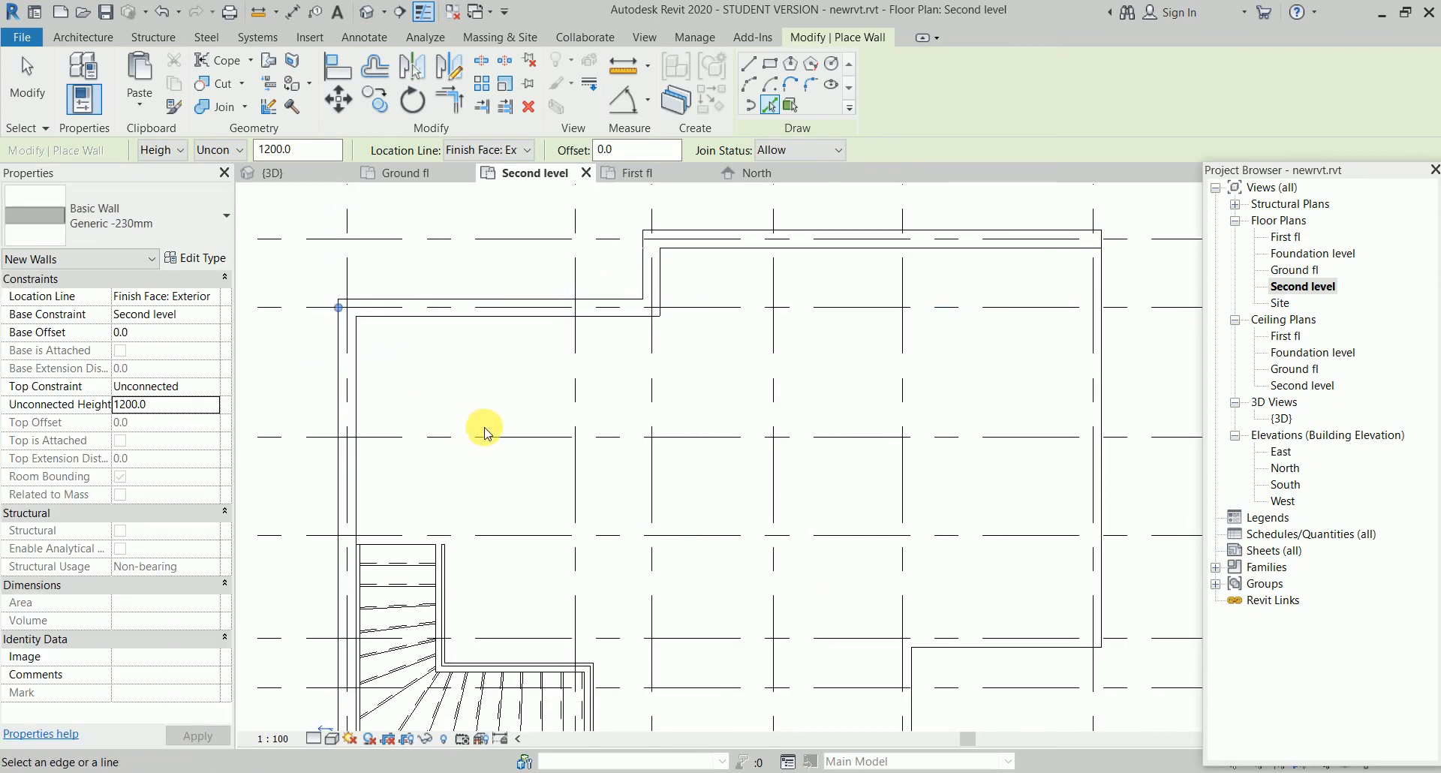
Add parapet walls on the roof edges along grids 8, 3, 9 and 6
{"action": "scroll", "coordinate": [485, 429], "scroll_direction": "down", "scroll_amount": 2}
{"action": "middle_click_drag", "start_coordinate": [572, 408], "coordinate": [545, 148]}
{"action": "middle_click_drag", "start_coordinate": [468, 617], "coordinate": [443, 511]}
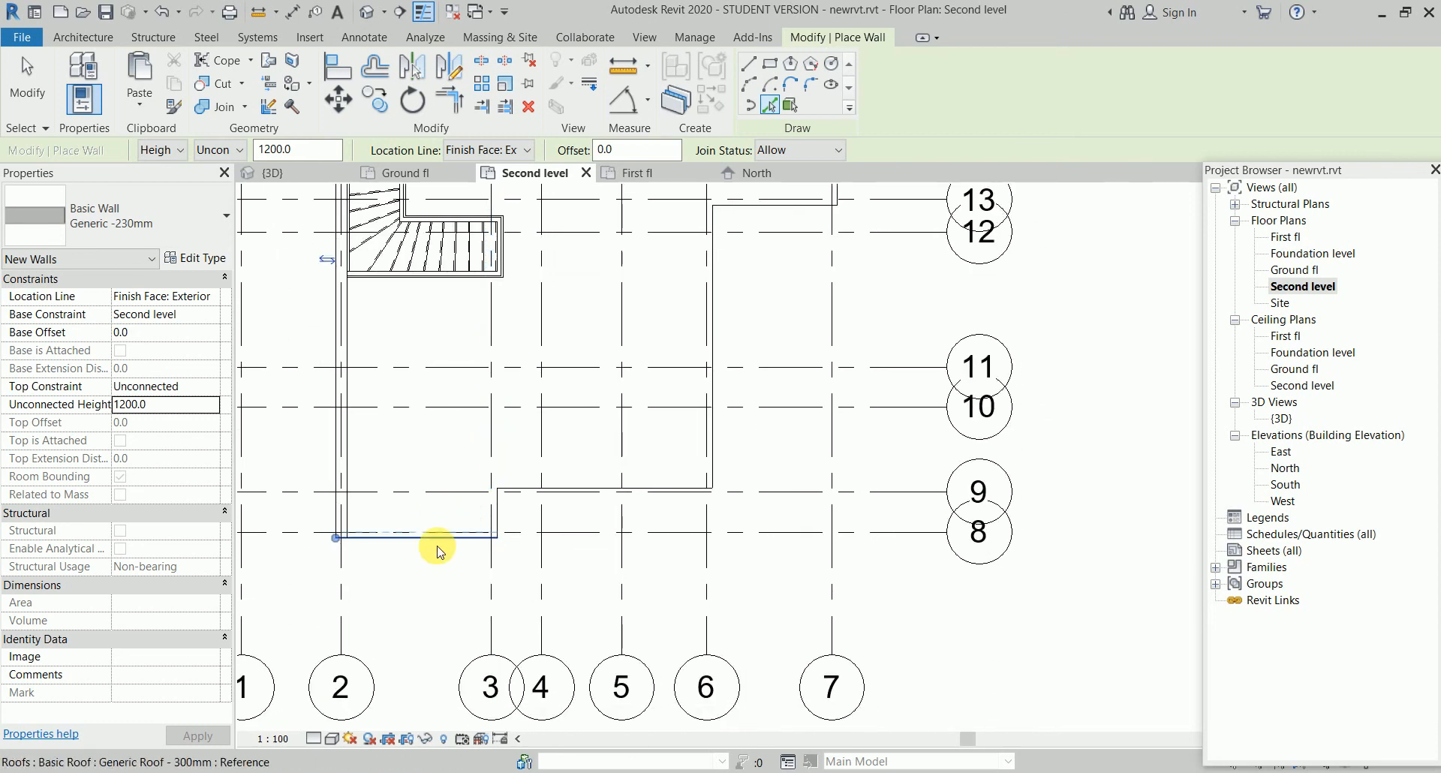
{"action": "left_click", "coordinate": [437, 539]}
{"action": "scroll", "coordinate": [553, 514], "scroll_direction": "up", "scroll_amount": 2}
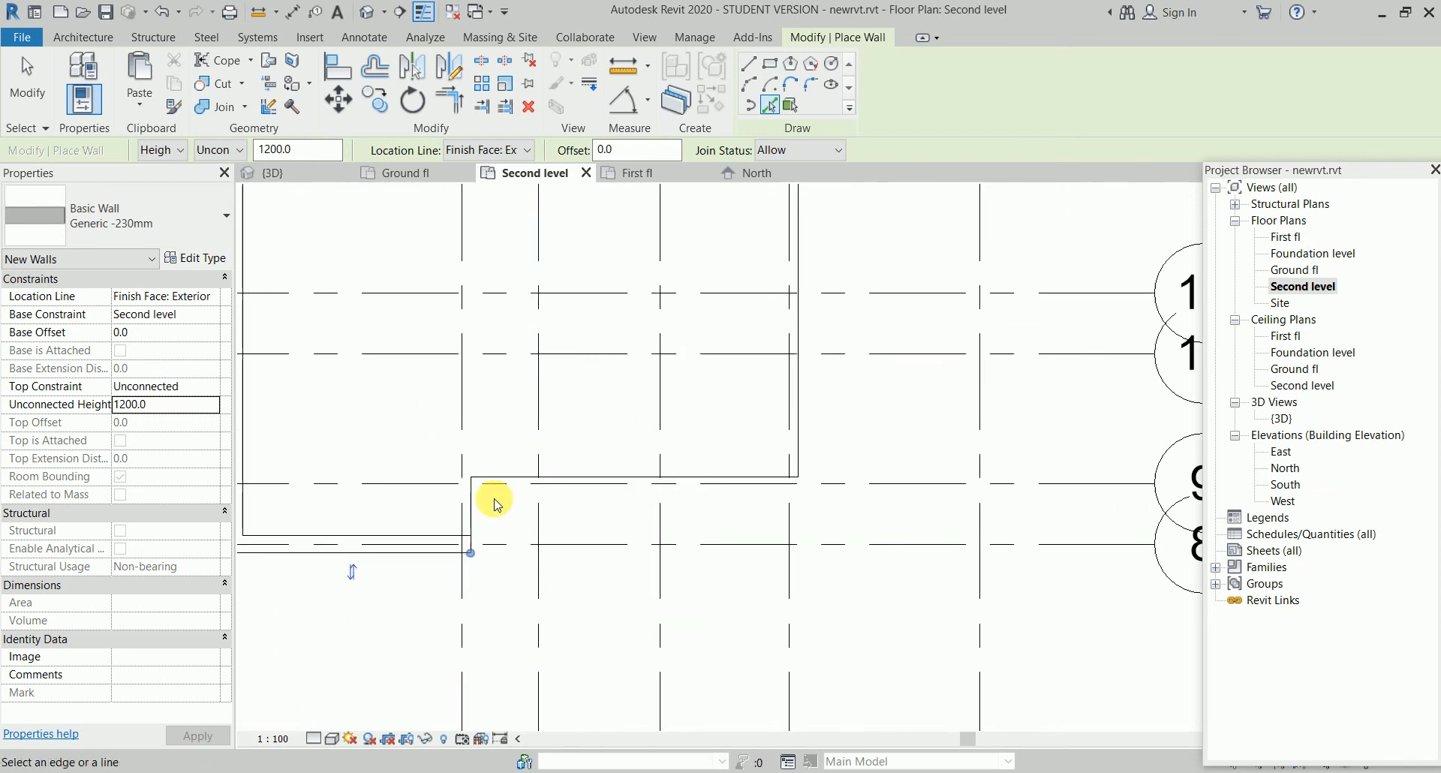
{"action": "left_click", "coordinate": [474, 509]}
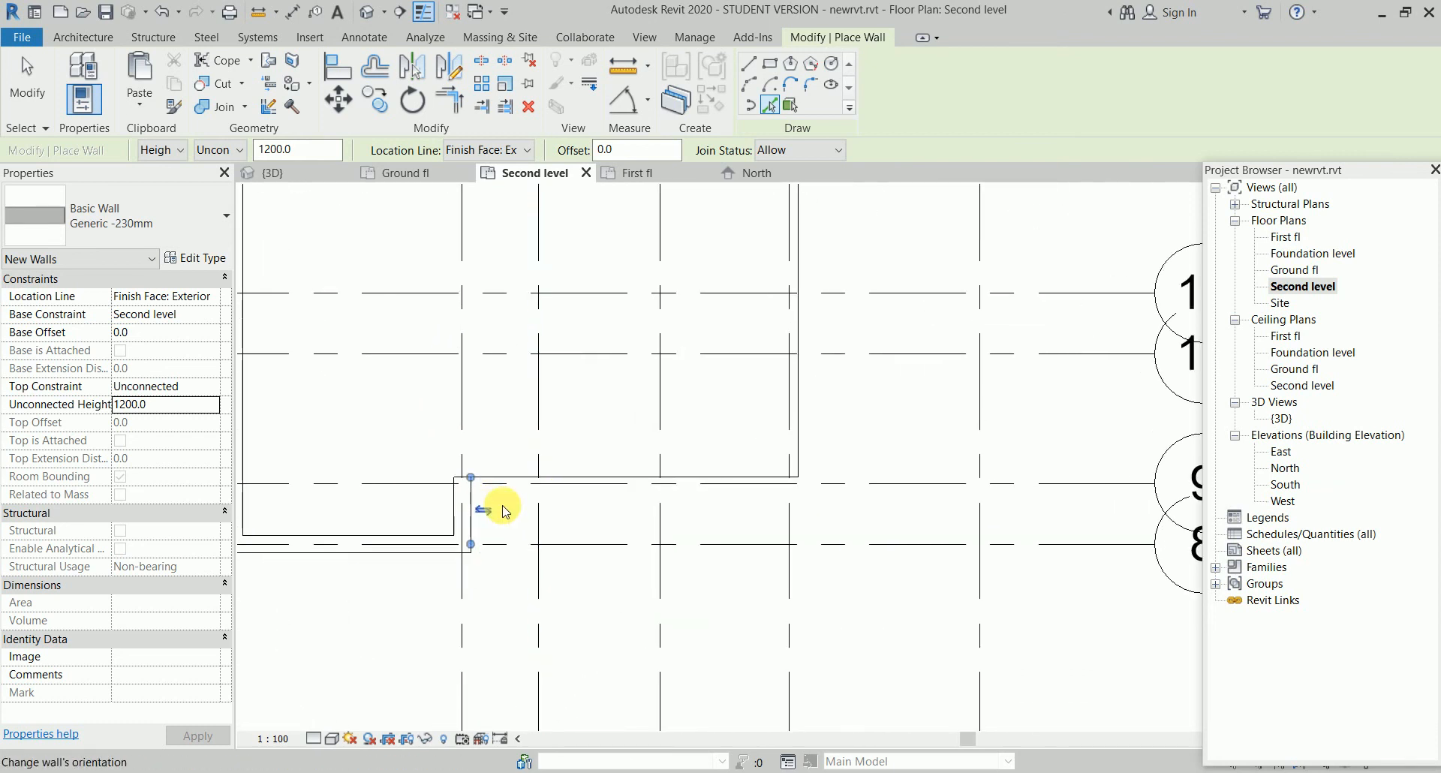
{"action": "left_click", "coordinate": [570, 479]}
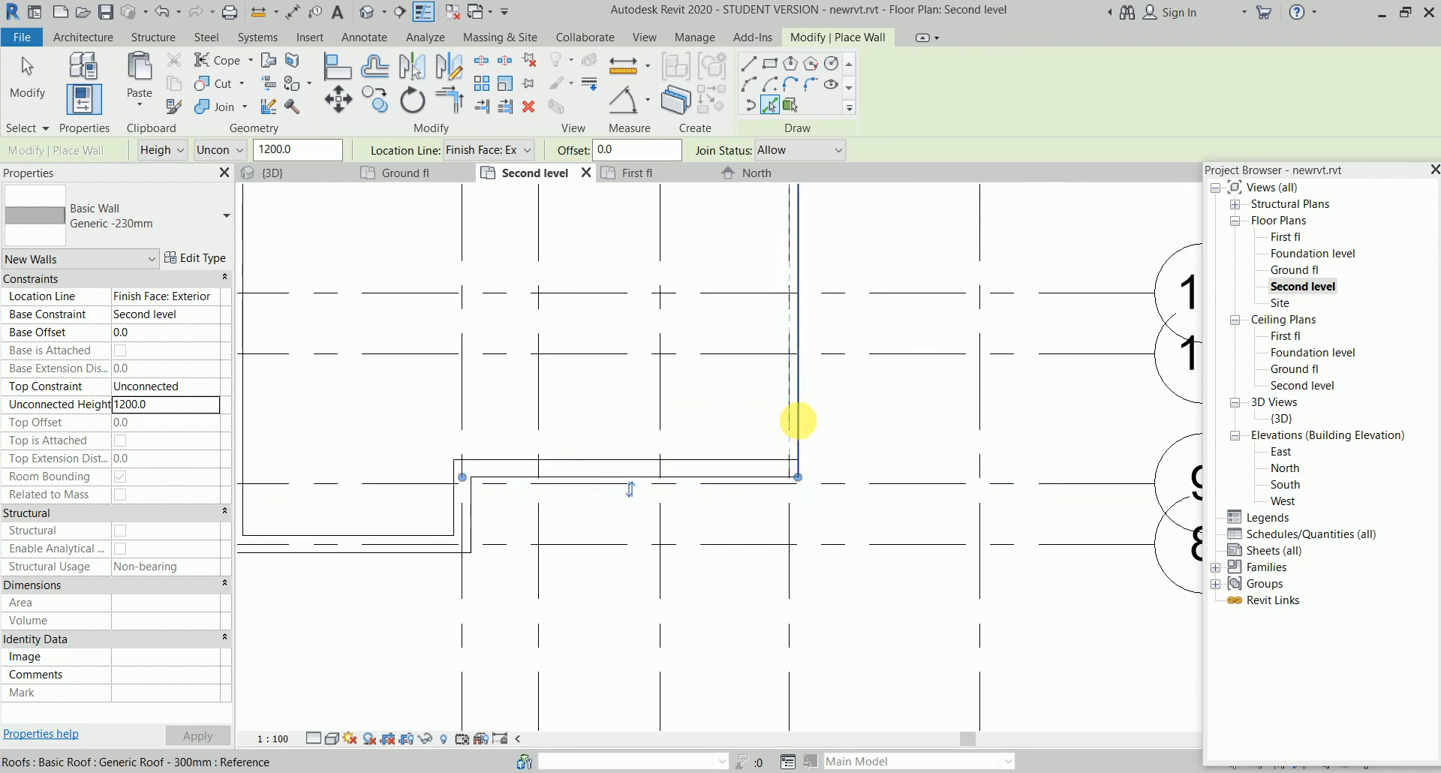
{"action": "left_click", "coordinate": [792, 418]}
Close the parapet with walls on the remaining roof edges along grids 13 and 7, and end wall placement
{"action": "scroll", "coordinate": [796, 420], "scroll_direction": "down", "scroll_amount": 2}
{"action": "scroll", "coordinate": [833, 430], "scroll_direction": "down", "scroll_amount": 1}
{"action": "middle_click_drag", "start_coordinate": [901, 314], "coordinate": [856, 574]}
{"action": "scroll", "coordinate": [856, 478], "scroll_direction": "up", "scroll_amount": 5}
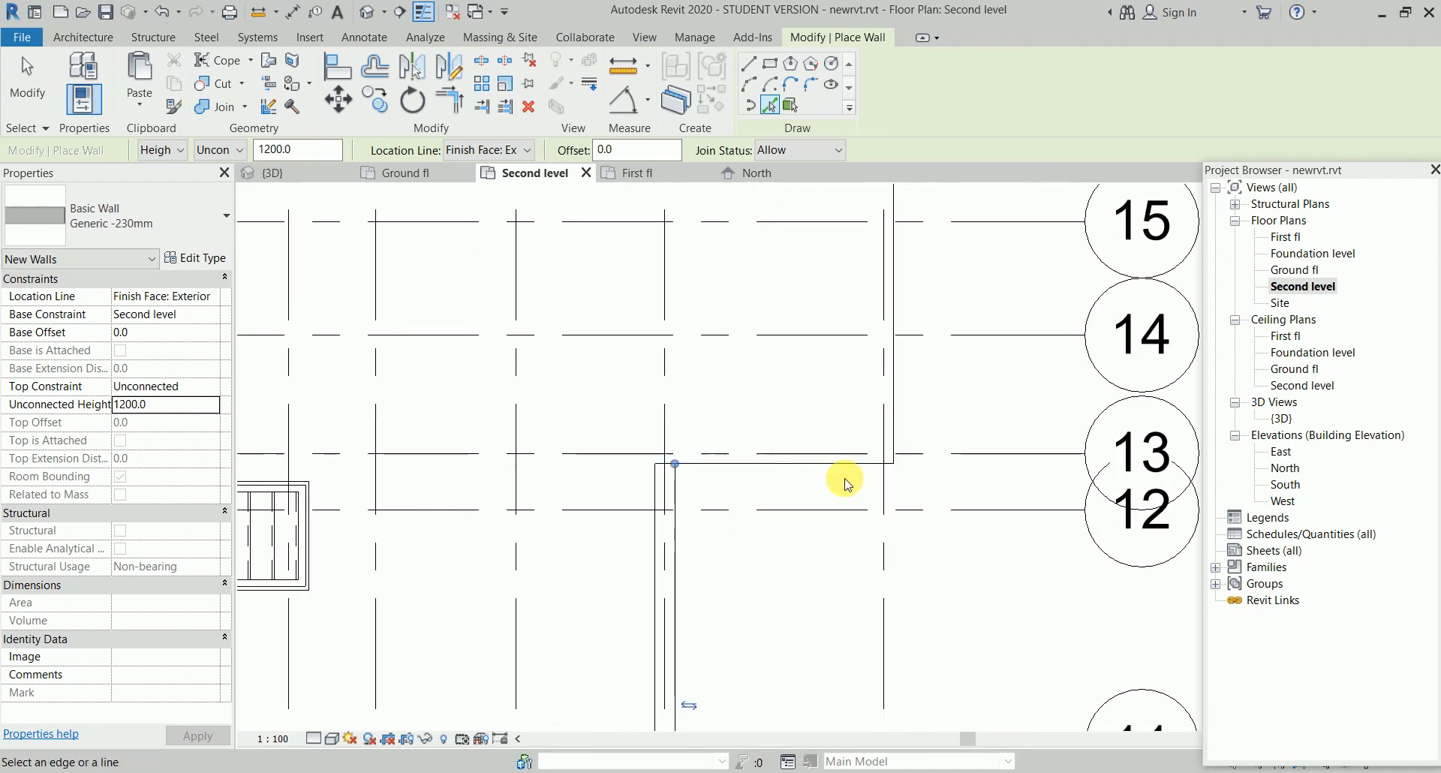
{"action": "left_click", "coordinate": [827, 467]}
{"action": "left_click", "coordinate": [897, 383]}
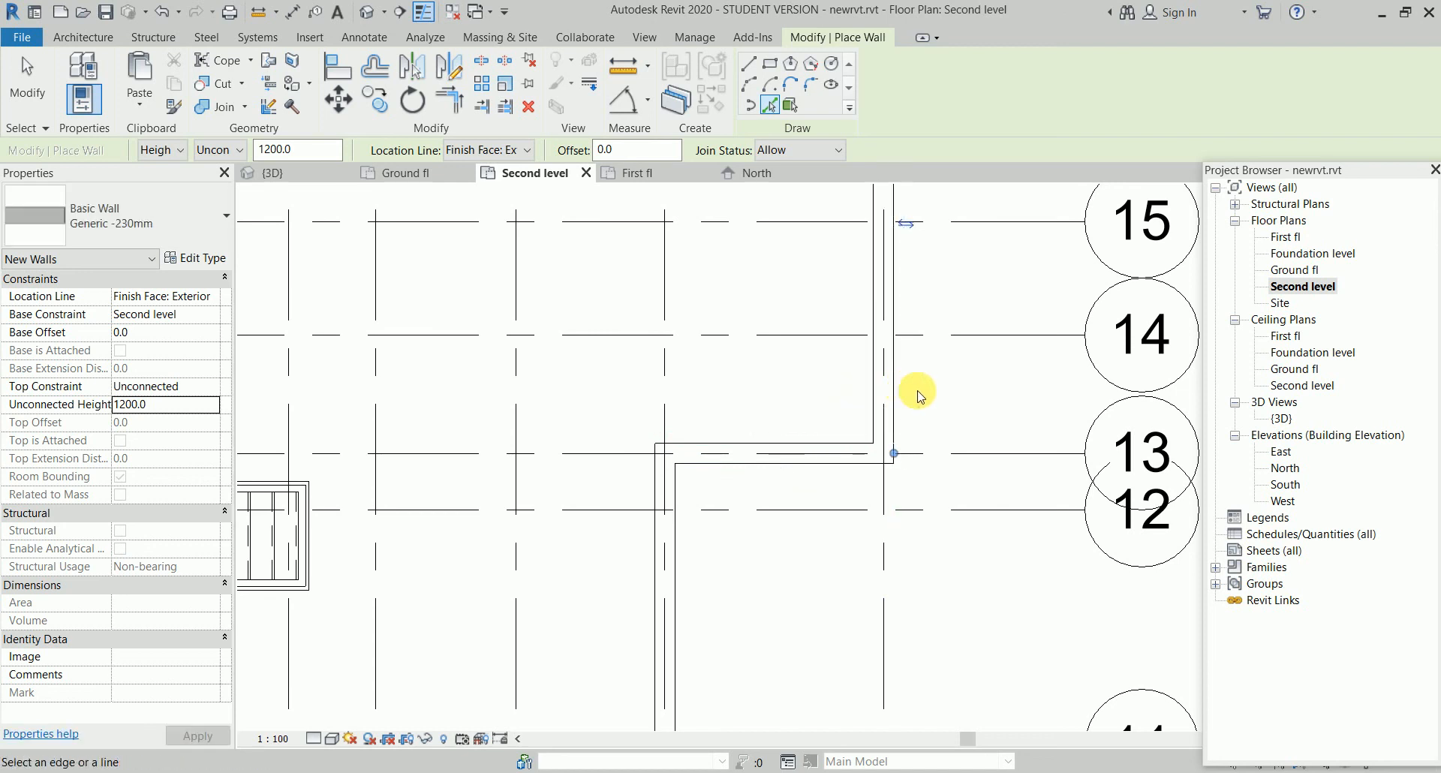
{"action": "scroll", "coordinate": [921, 399], "scroll_direction": "down", "scroll_amount": 2}
{"action": "scroll", "coordinate": [923, 402], "scroll_direction": "down", "scroll_amount": 1}
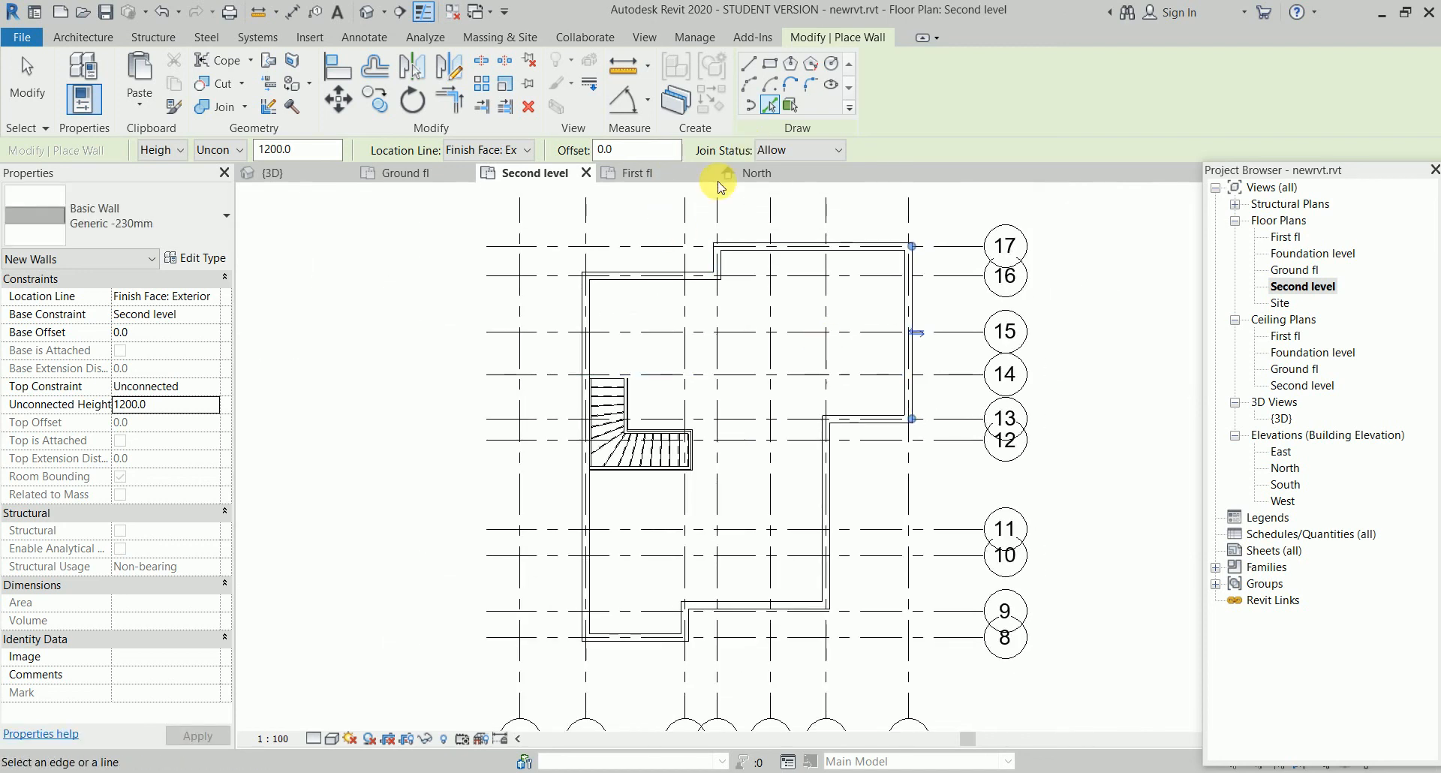
{"action": "right_click", "coordinate": [361, 287]}
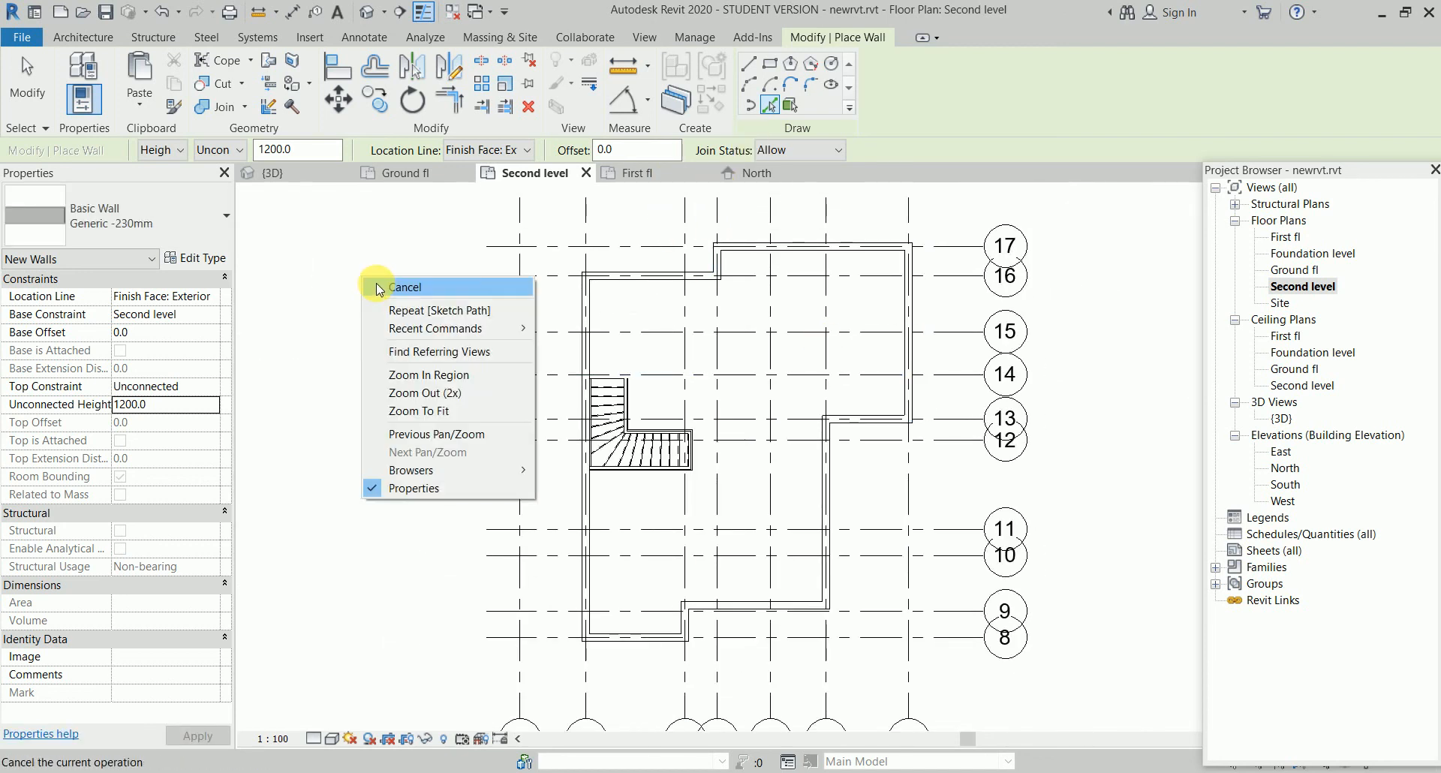
End wall placement and examine the roof parapet, the stair opening railing and the whole house in the 3D view
{"action": "left_click", "coordinate": [380, 285]}
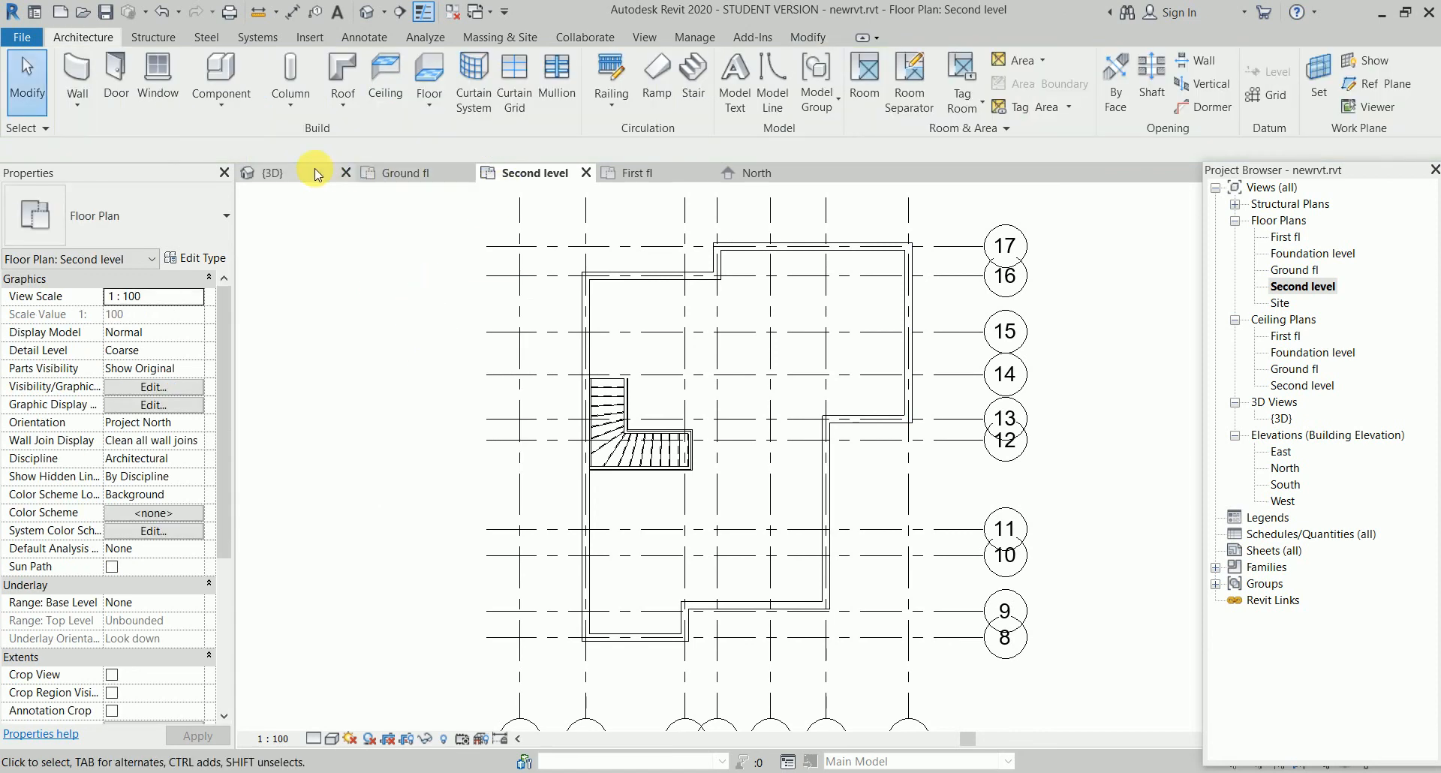
{"action": "left_click", "coordinate": [279, 173]}
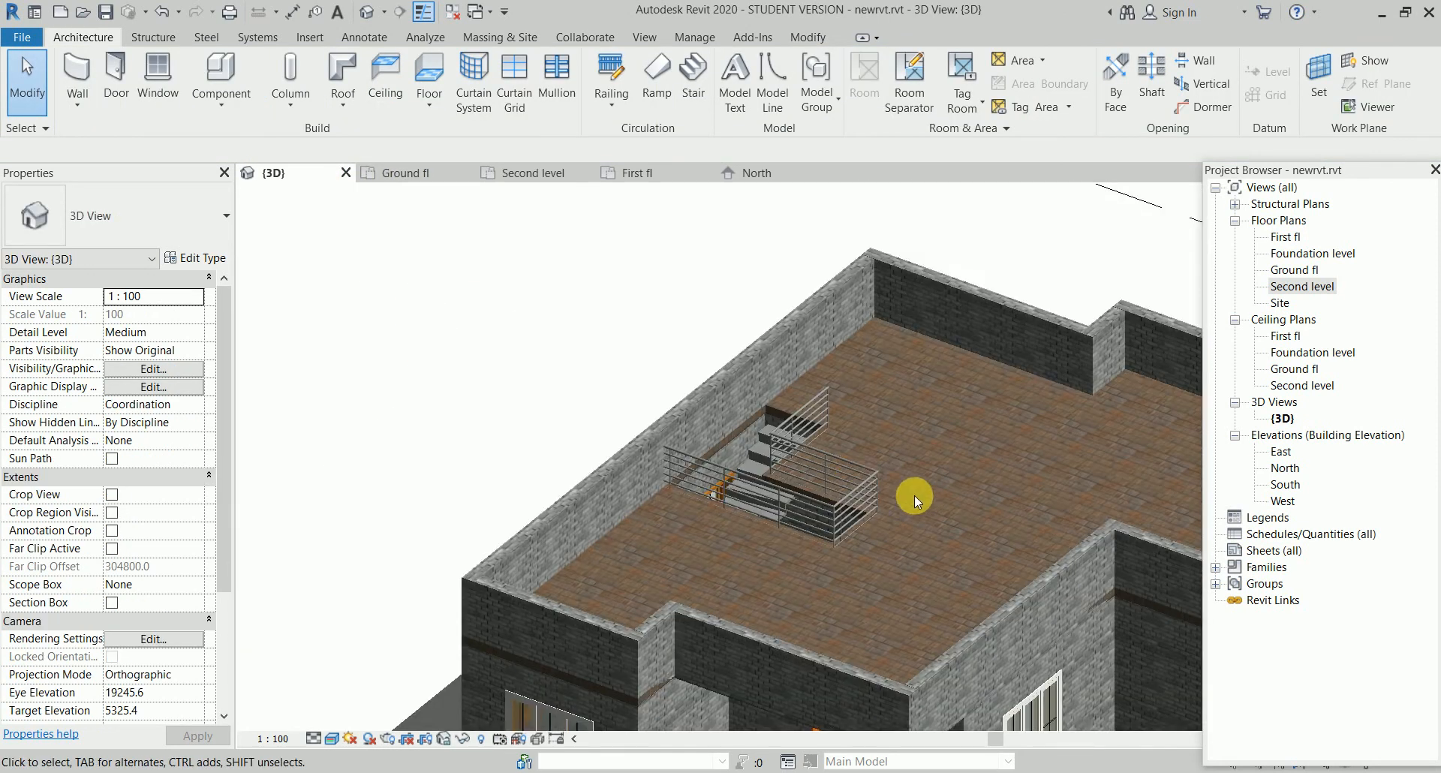
{"action": "middle_click_drag", "start_coordinate": [914, 495], "coordinate": [737, 404]}
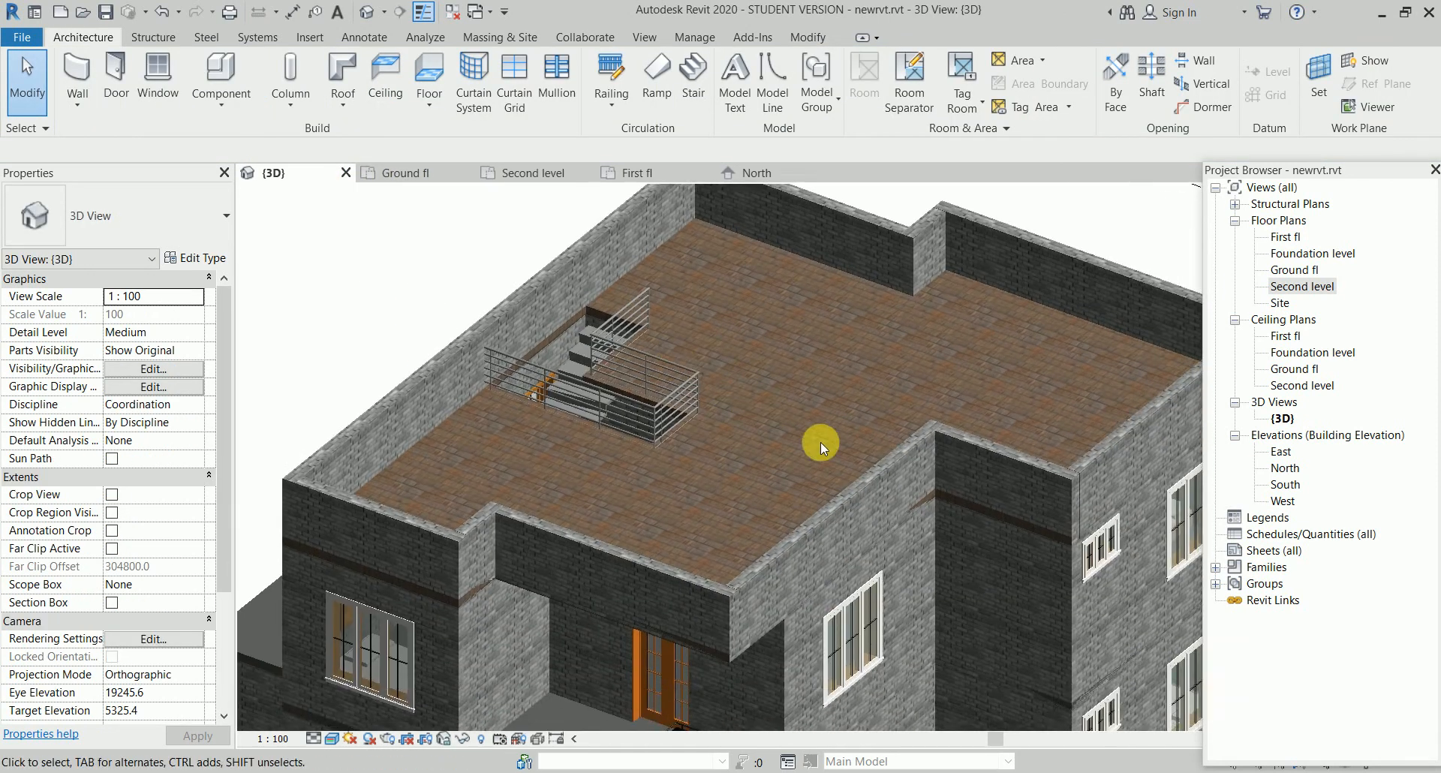
{"action": "scroll", "coordinate": [824, 443], "scroll_direction": "down", "scroll_amount": 1}
{"action": "middle_click_drag", "start_coordinate": [830, 444], "coordinate": [793, 422]}
{"action": "scroll", "coordinate": [1023, 399], "scroll_direction": "down", "scroll_amount": 1}
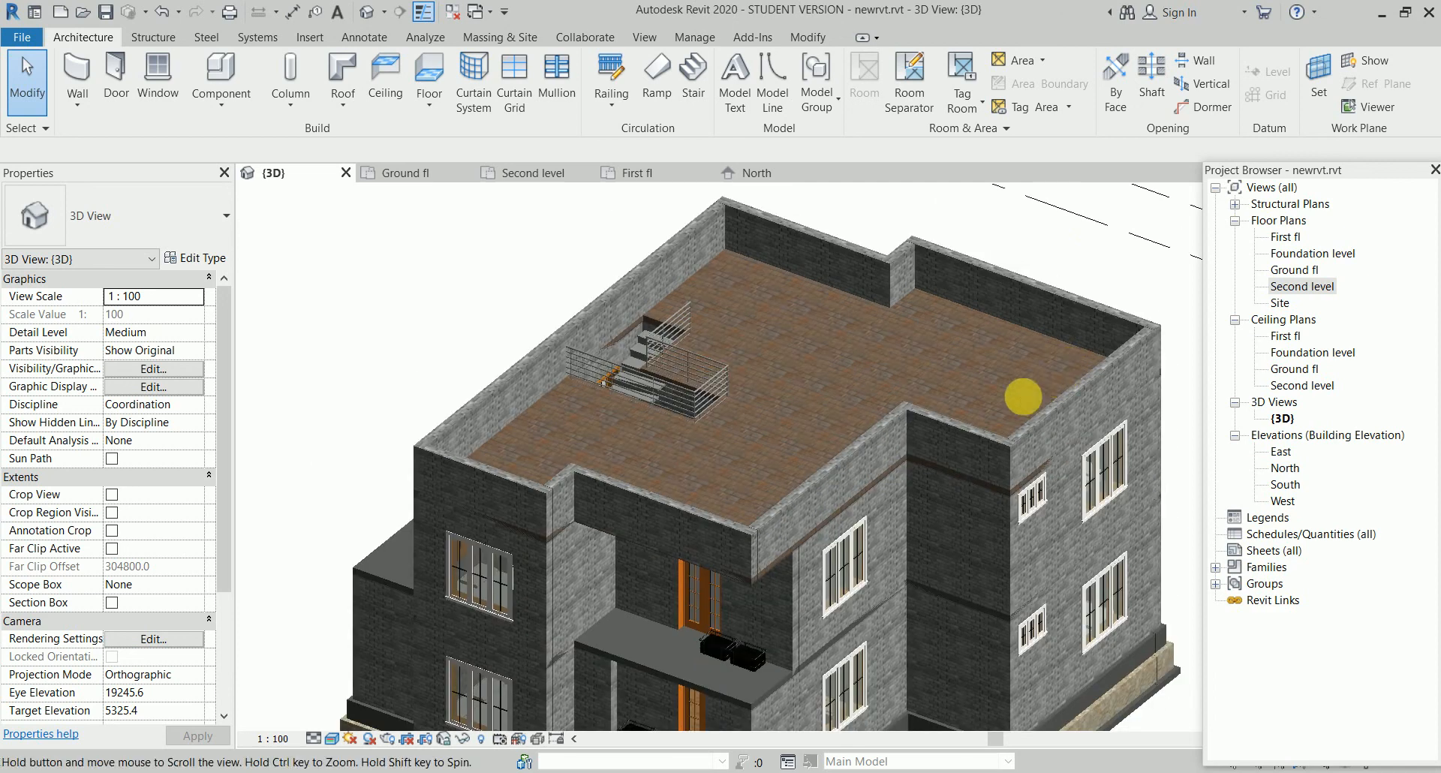
{"action": "middle_click_drag", "start_coordinate": [1023, 398], "coordinate": [949, 418]}
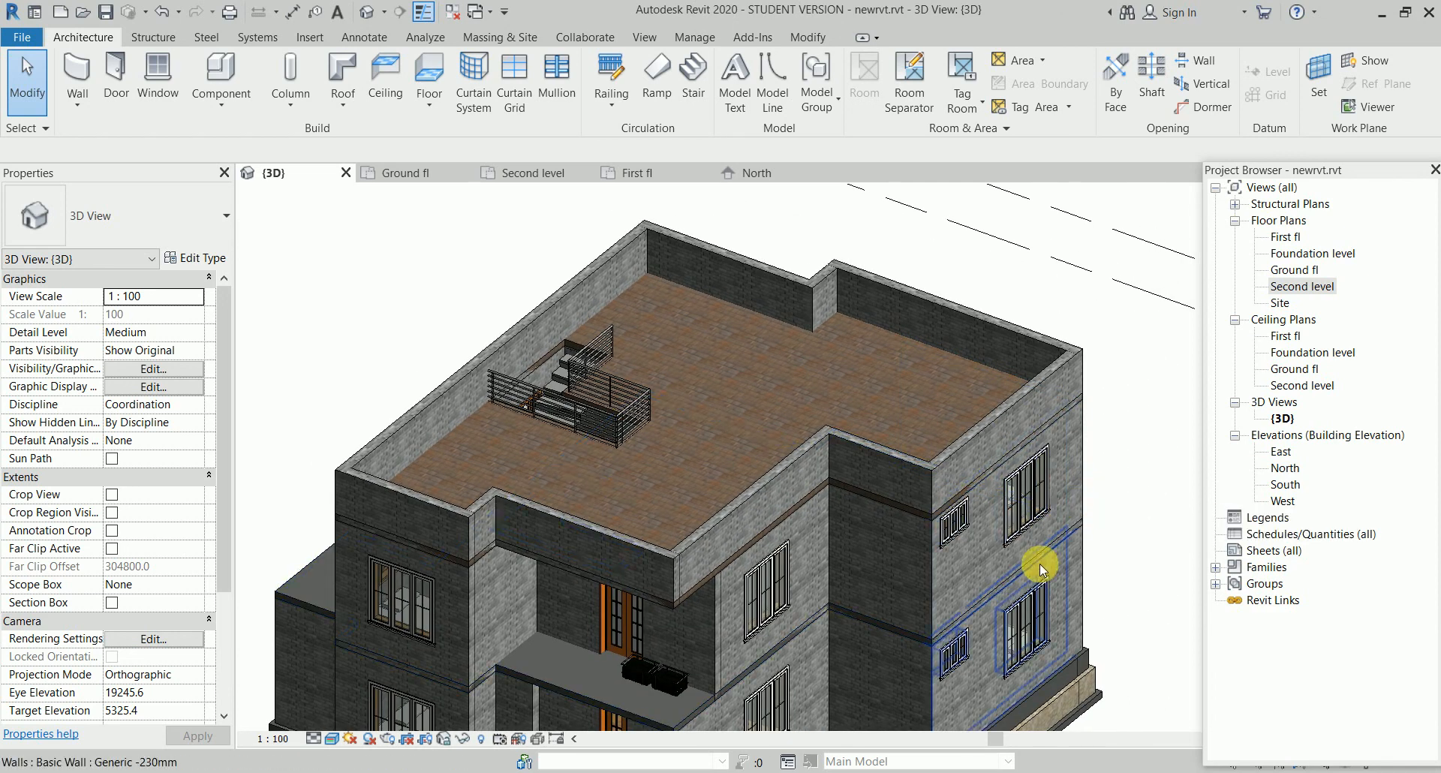
{"action": "middle_click_drag", "start_coordinate": [1017, 698], "coordinate": [935, 445], "text": "shift"}
{"action": "scroll", "coordinate": [968, 565], "scroll_direction": "down", "scroll_amount": 2}
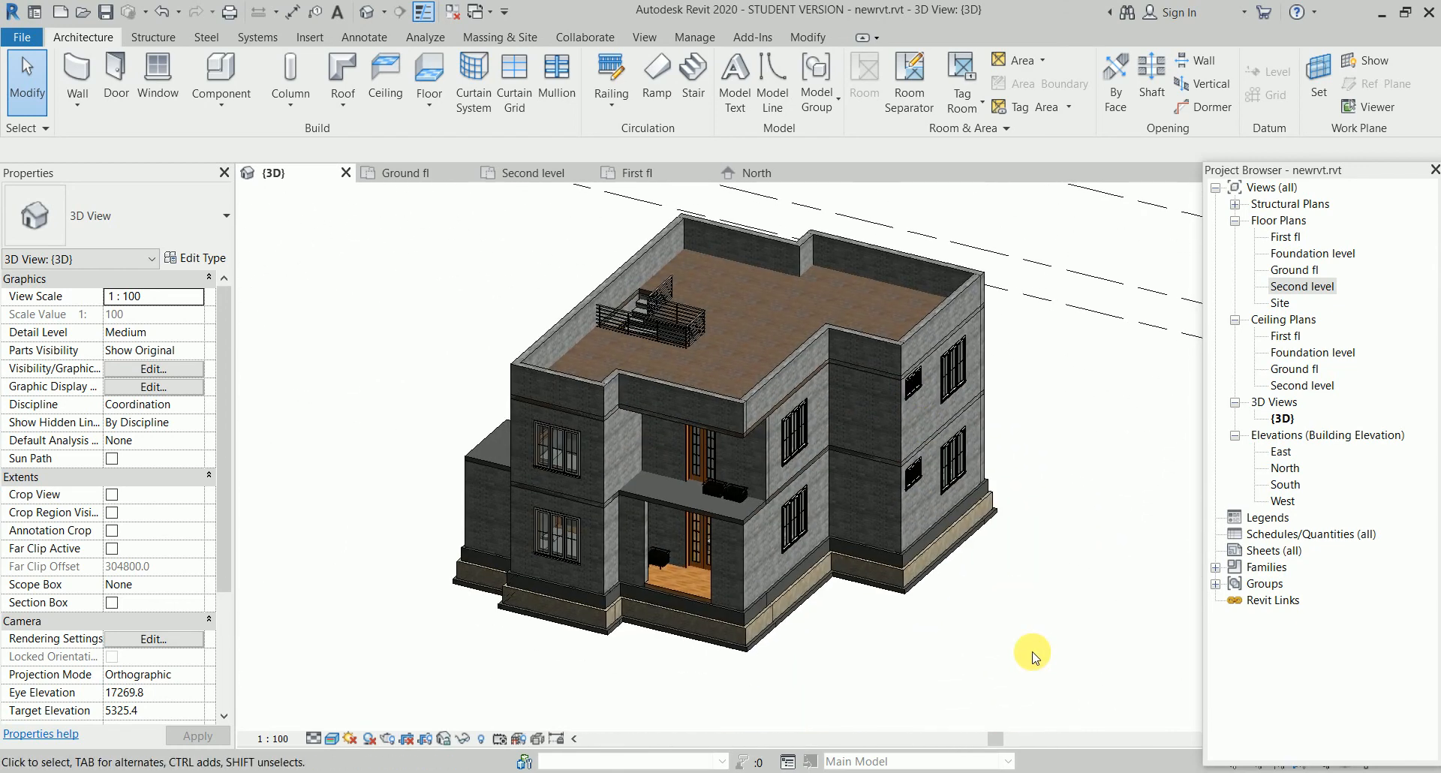